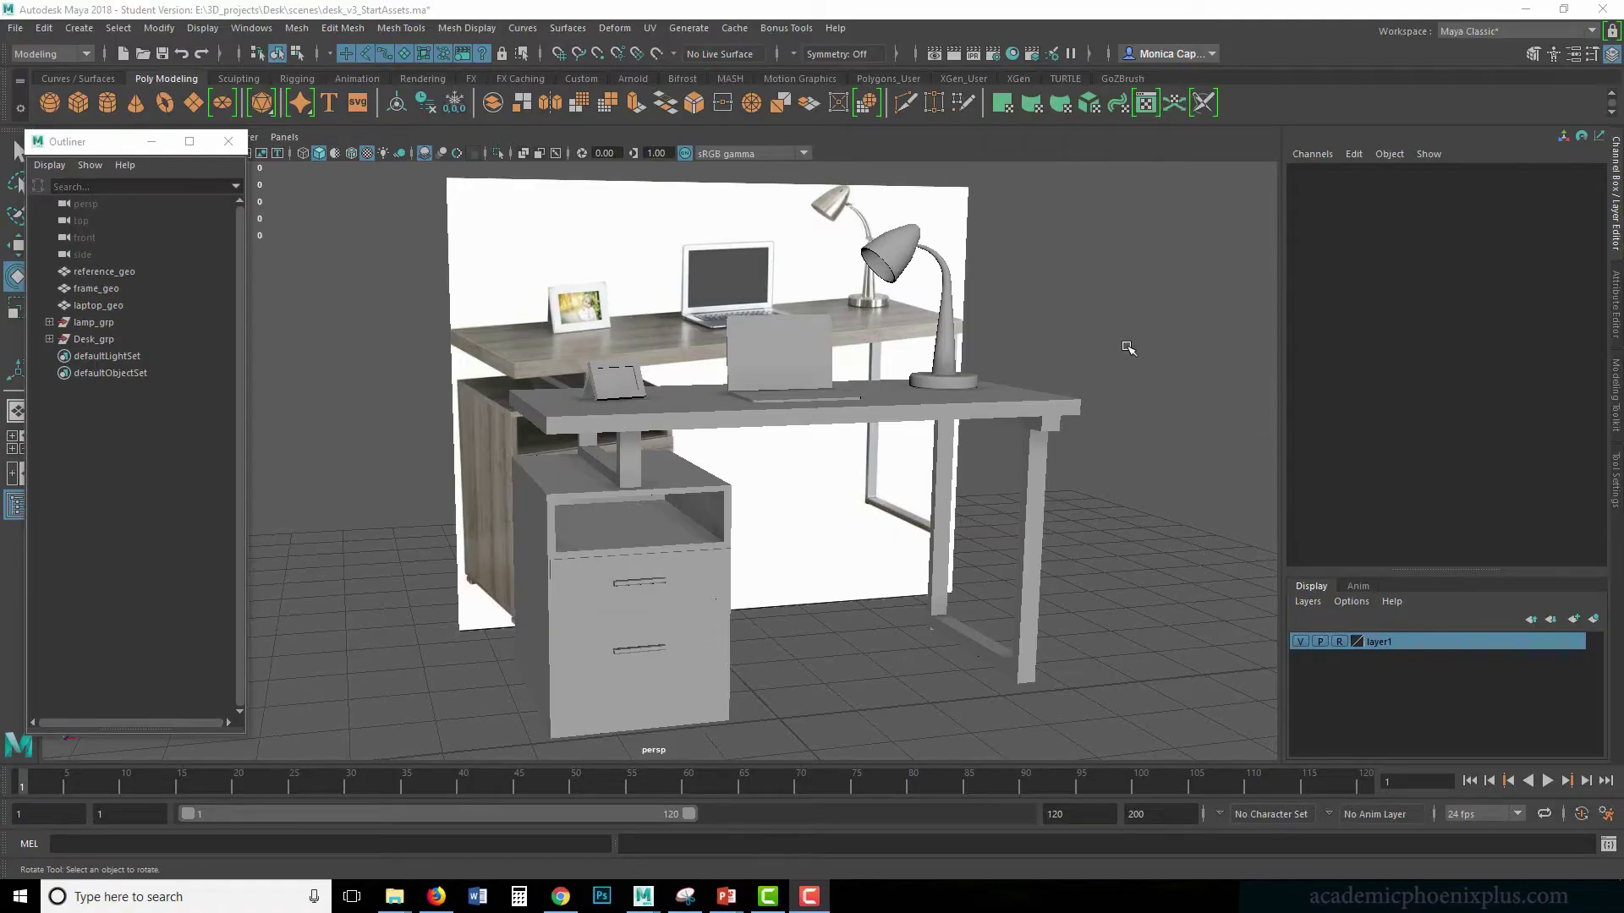
- Examine the modelled desk and its table frame from several angles against the reference image behind it
left_click_drag(1015, 329, 653, 433, "alt")
left_click(651, 433)
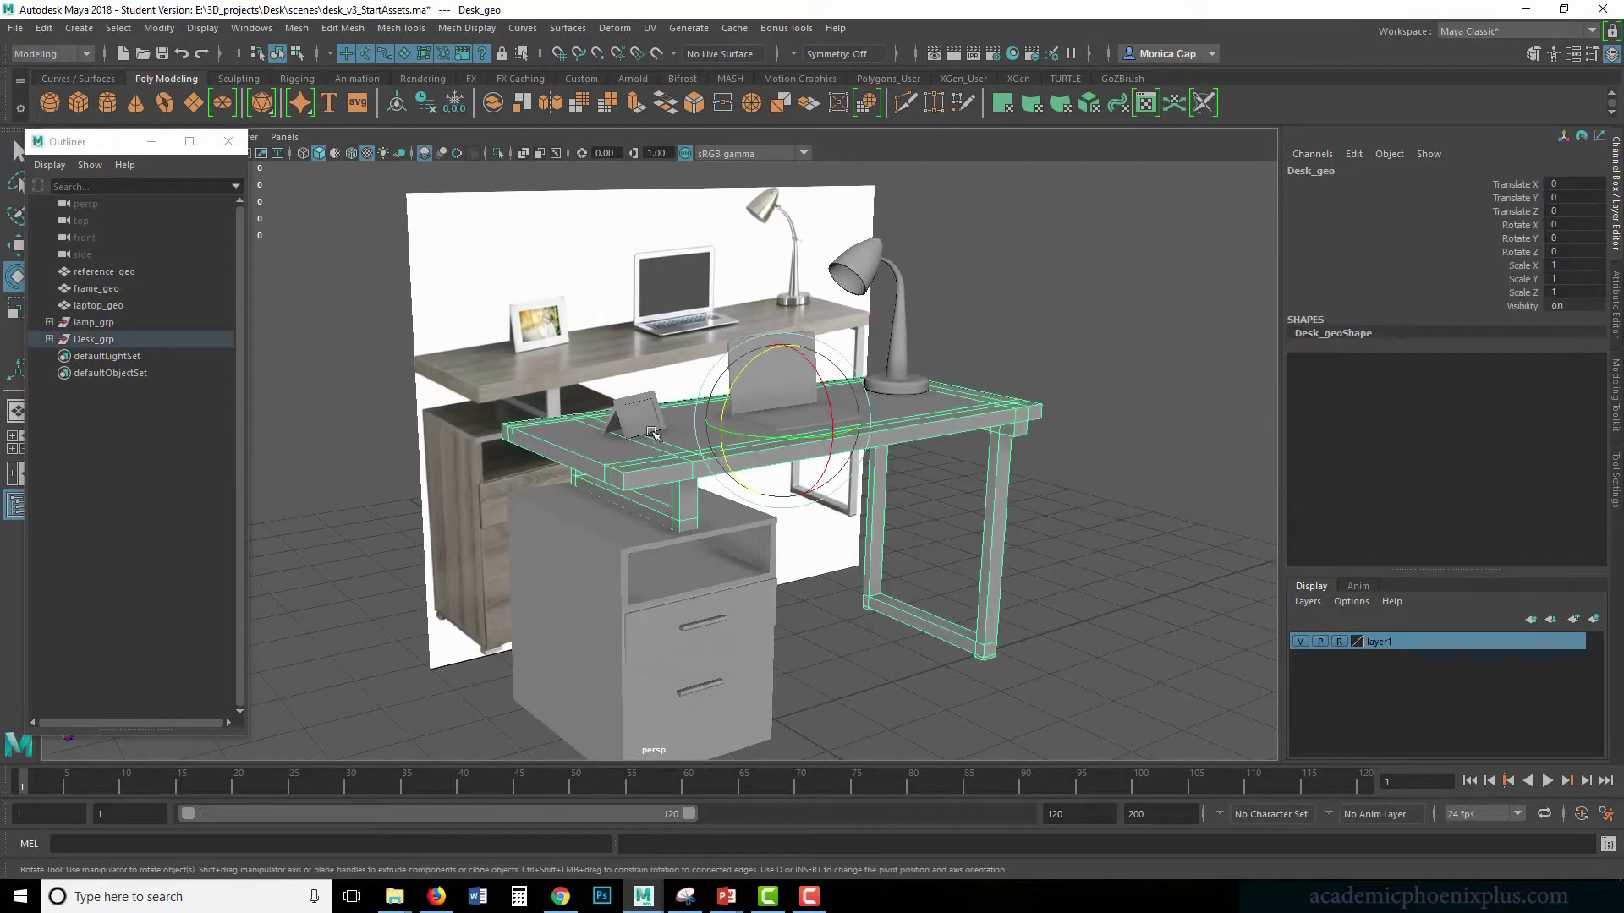
left_click(857, 591)
left_click_drag(592, 376, 683, 453)
left_click(1157, 308)
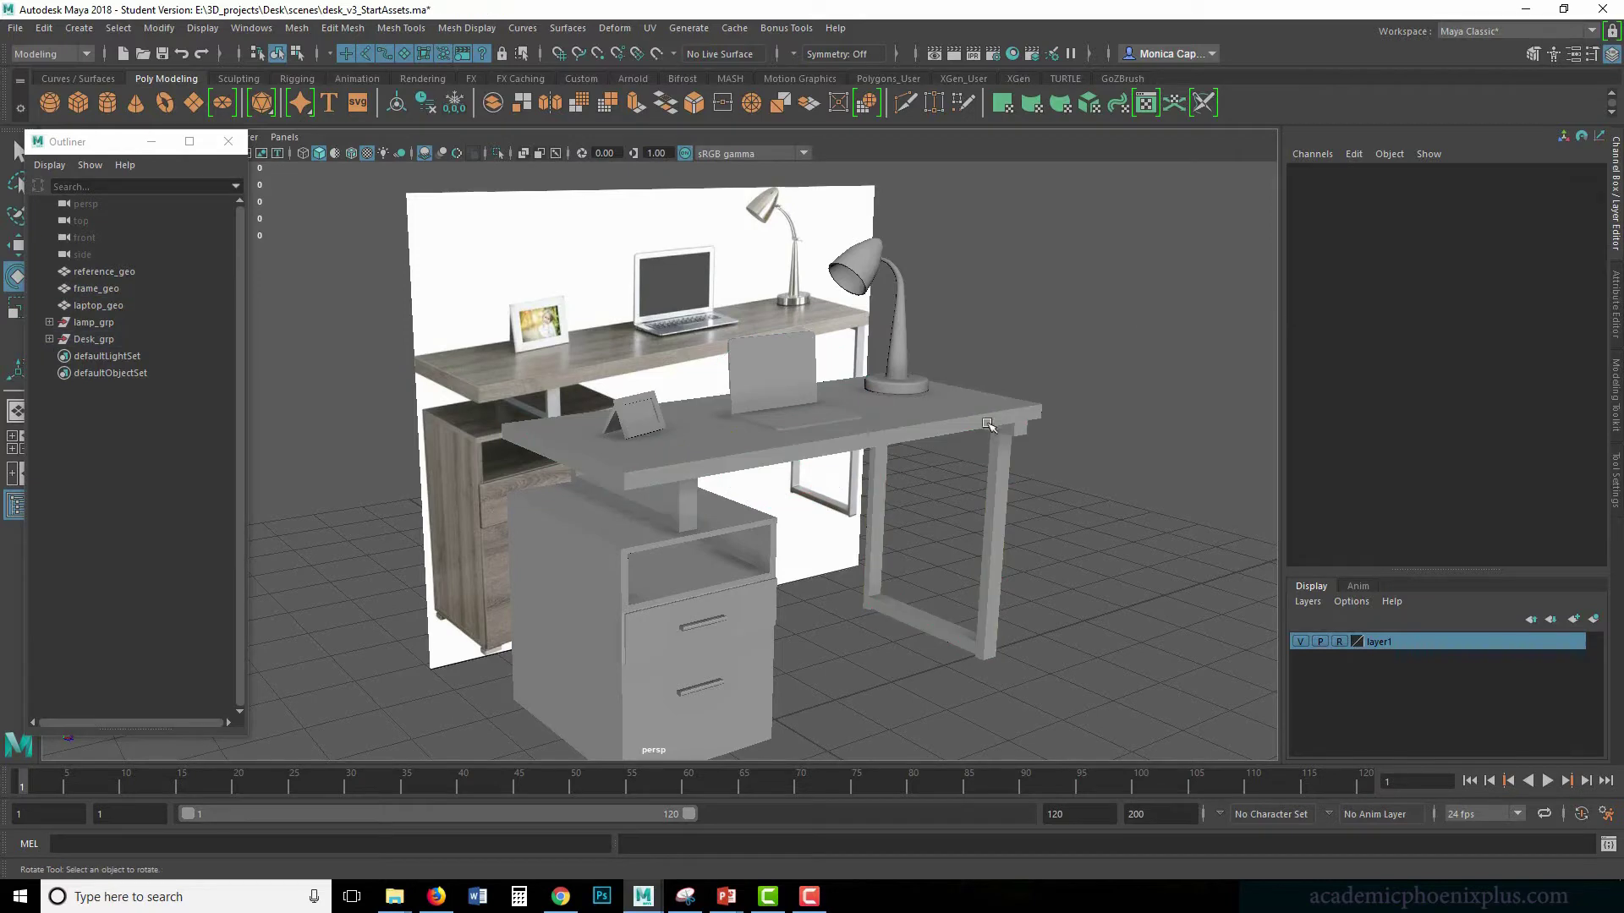
left_click(1002, 492)
left_click(1113, 511)
left_click_drag(1113, 437, 952, 429, "alt")
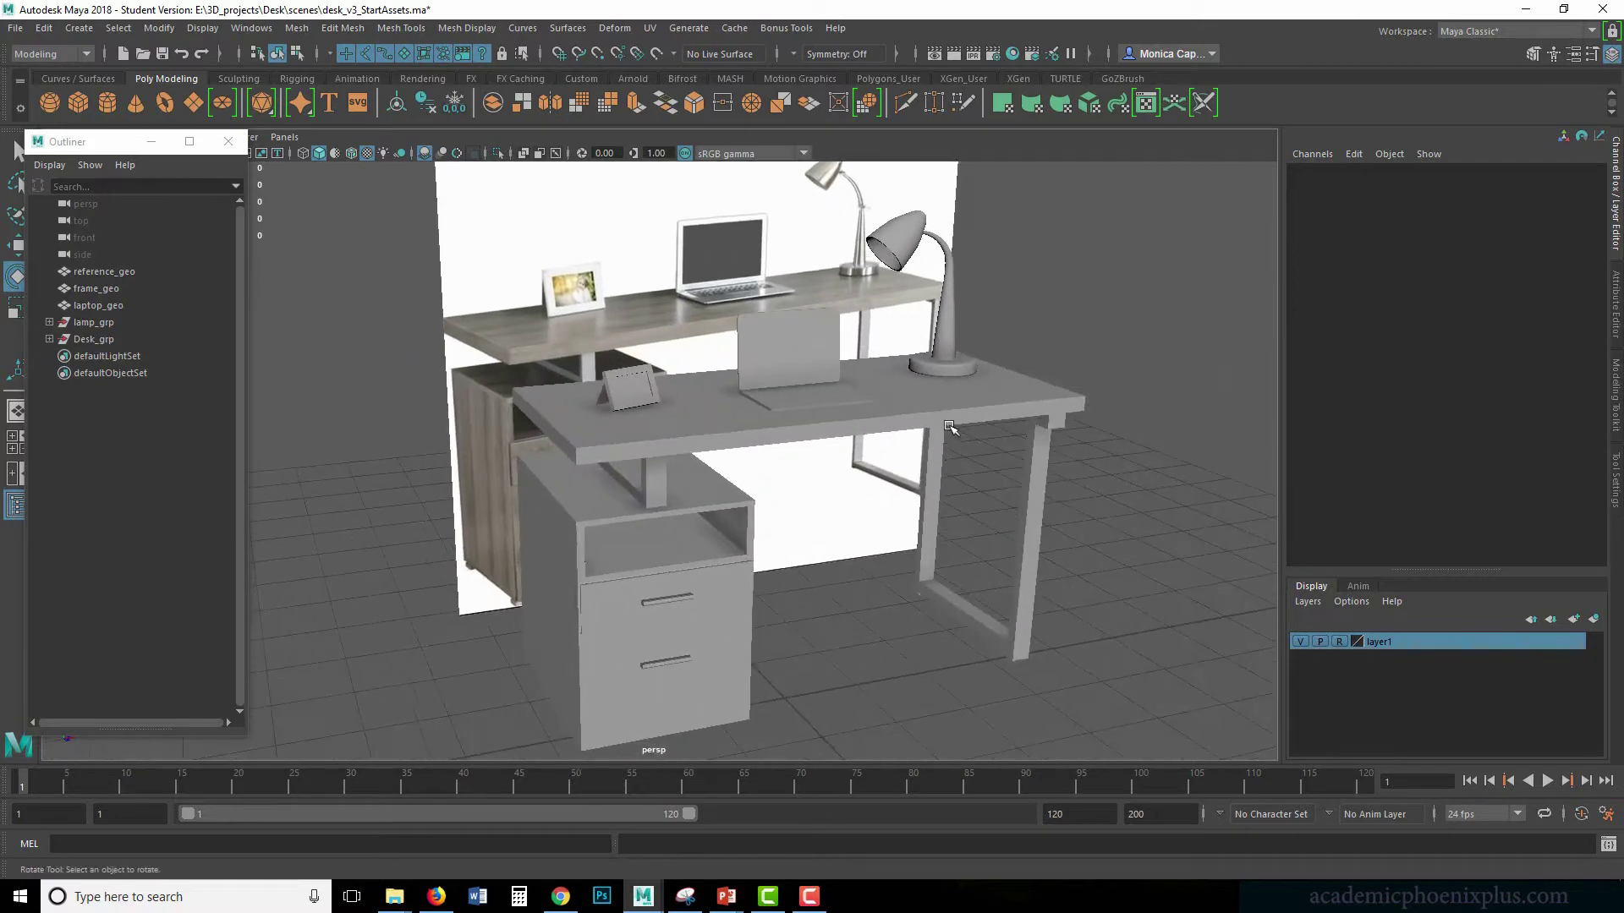
left_click(951, 436)
left_click(1121, 448)
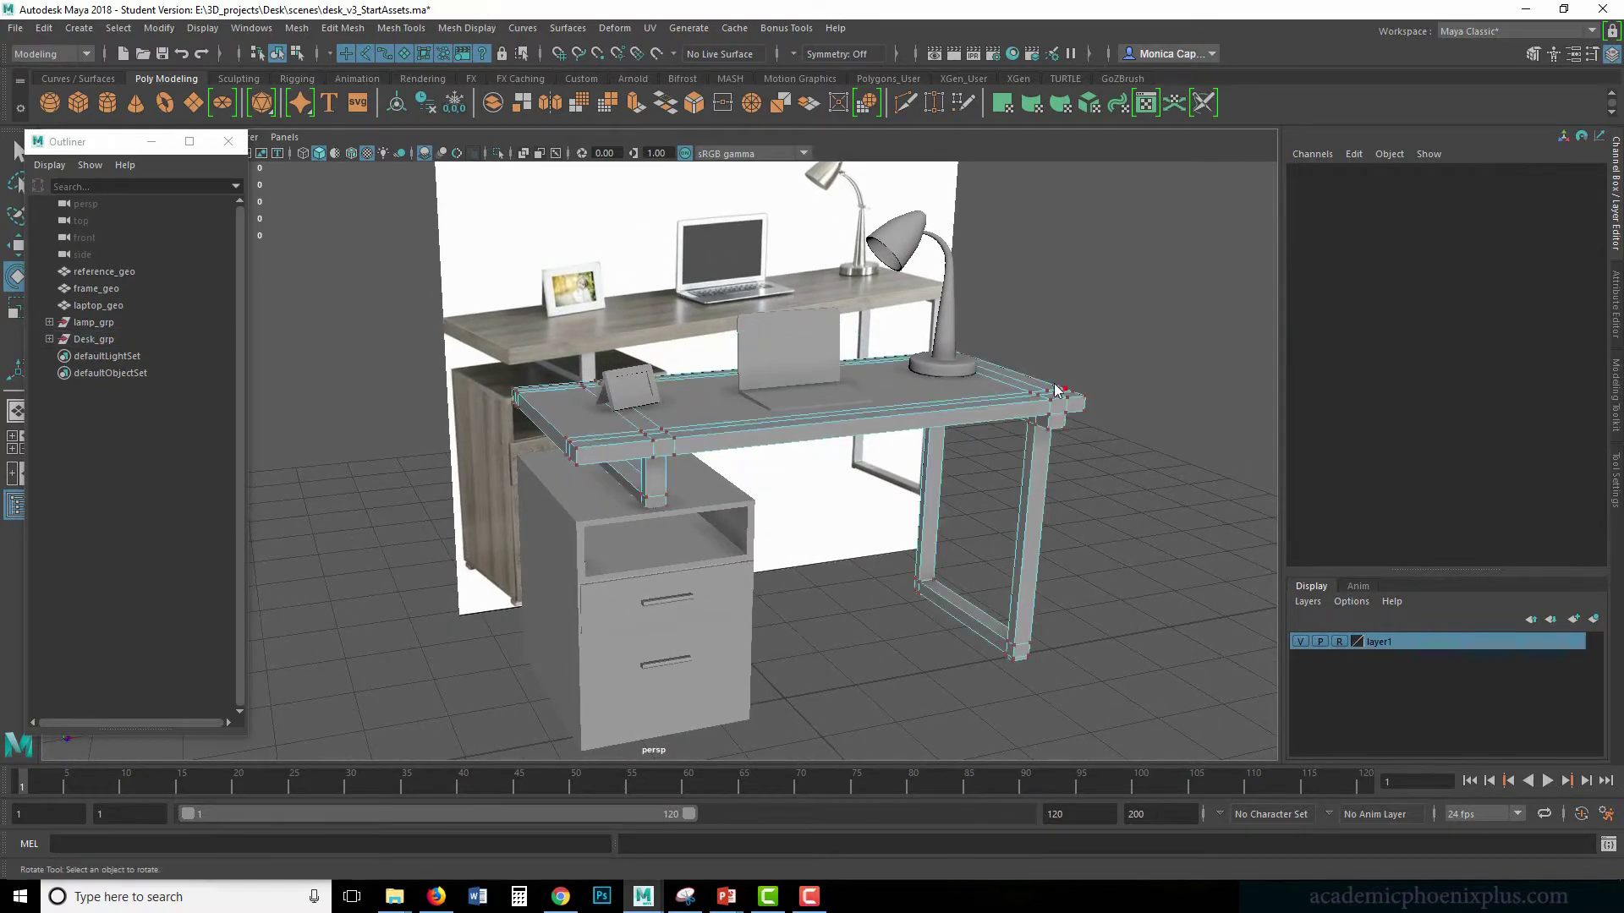
right_click_drag(1056, 389, 1170, 391)
left_click(1170, 391)
left_click_drag(1170, 391, 984, 418, "alt")
left_click(984, 418)
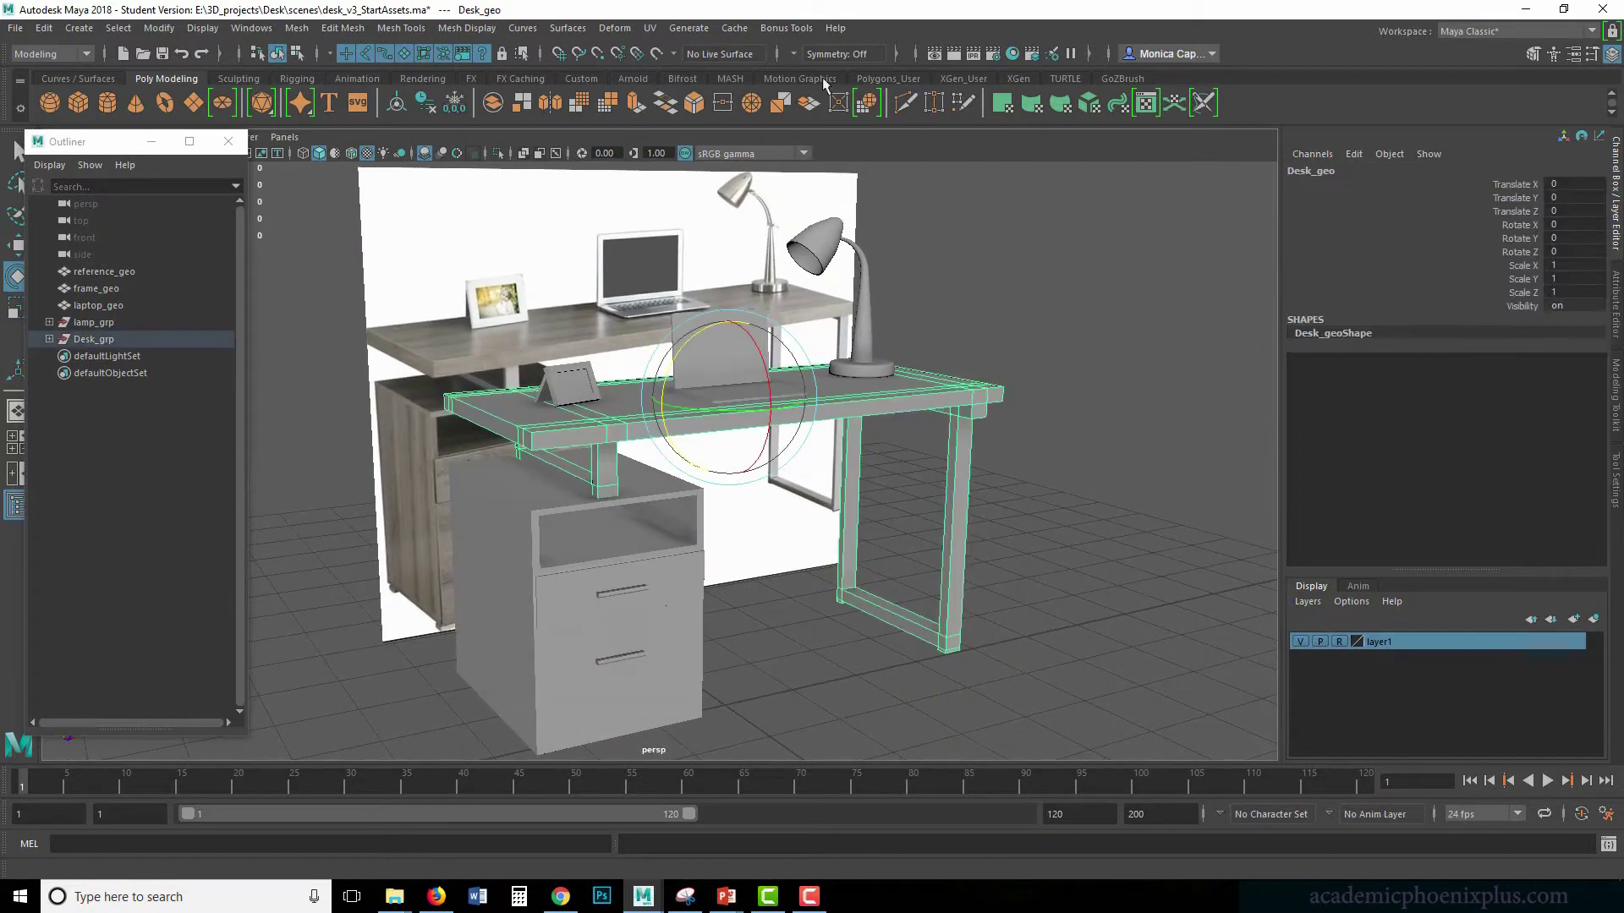
- Look over the available UV commands and check the lamp base, laptop, picture frame and drawers as separate objects
left_click(649, 28)
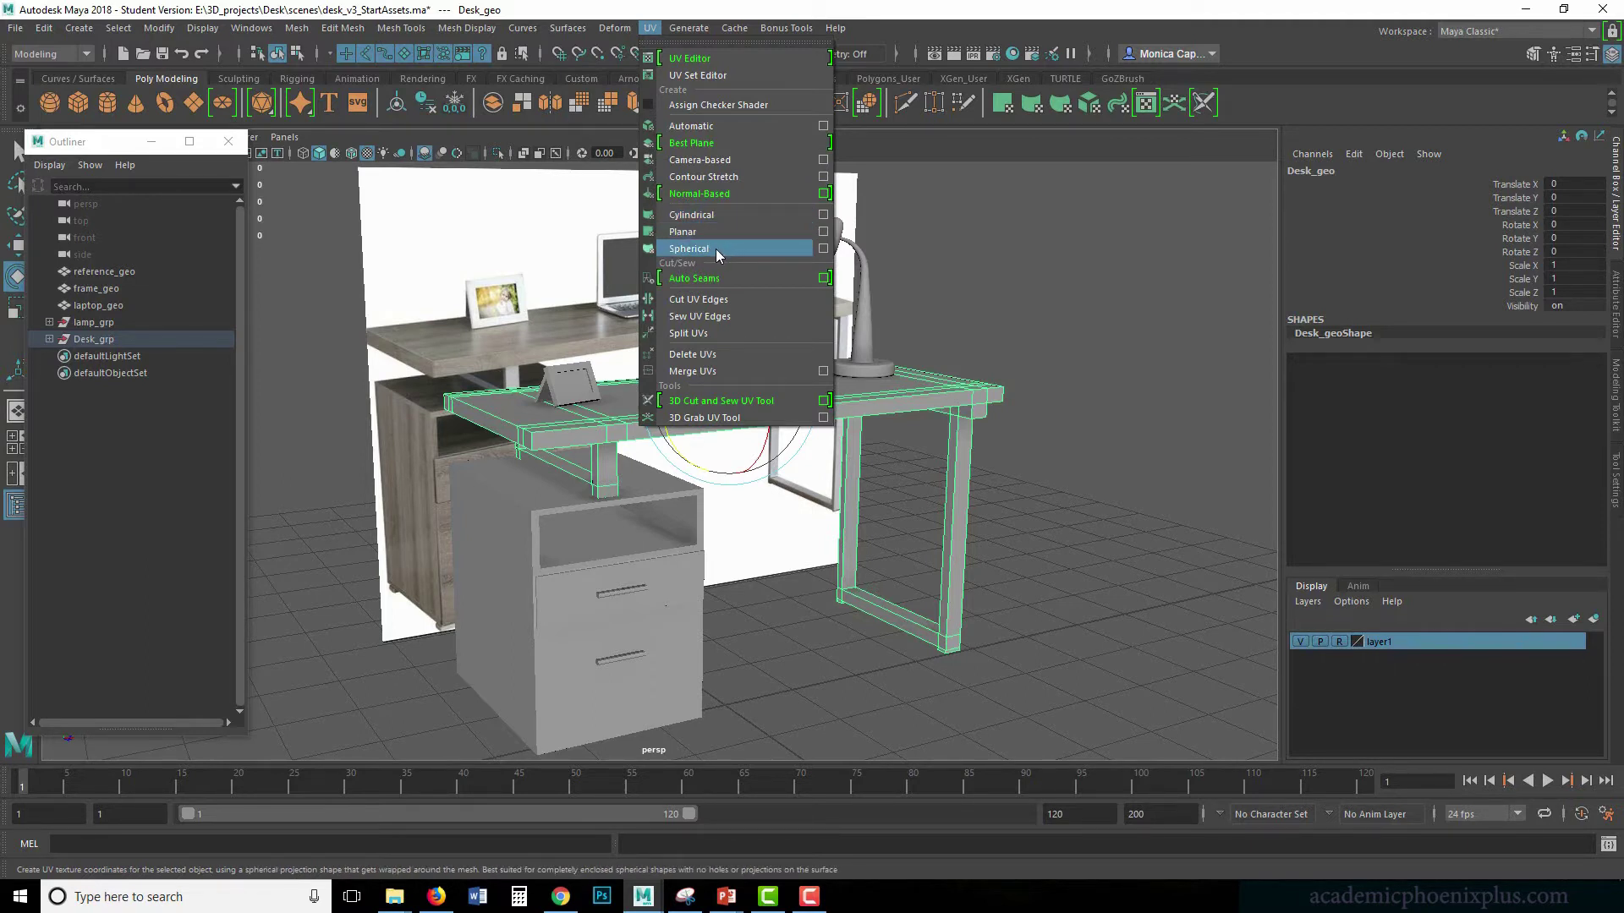
left_click(1078, 356)
left_click_drag(1050, 369, 964, 391, "alt")
left_click(837, 455)
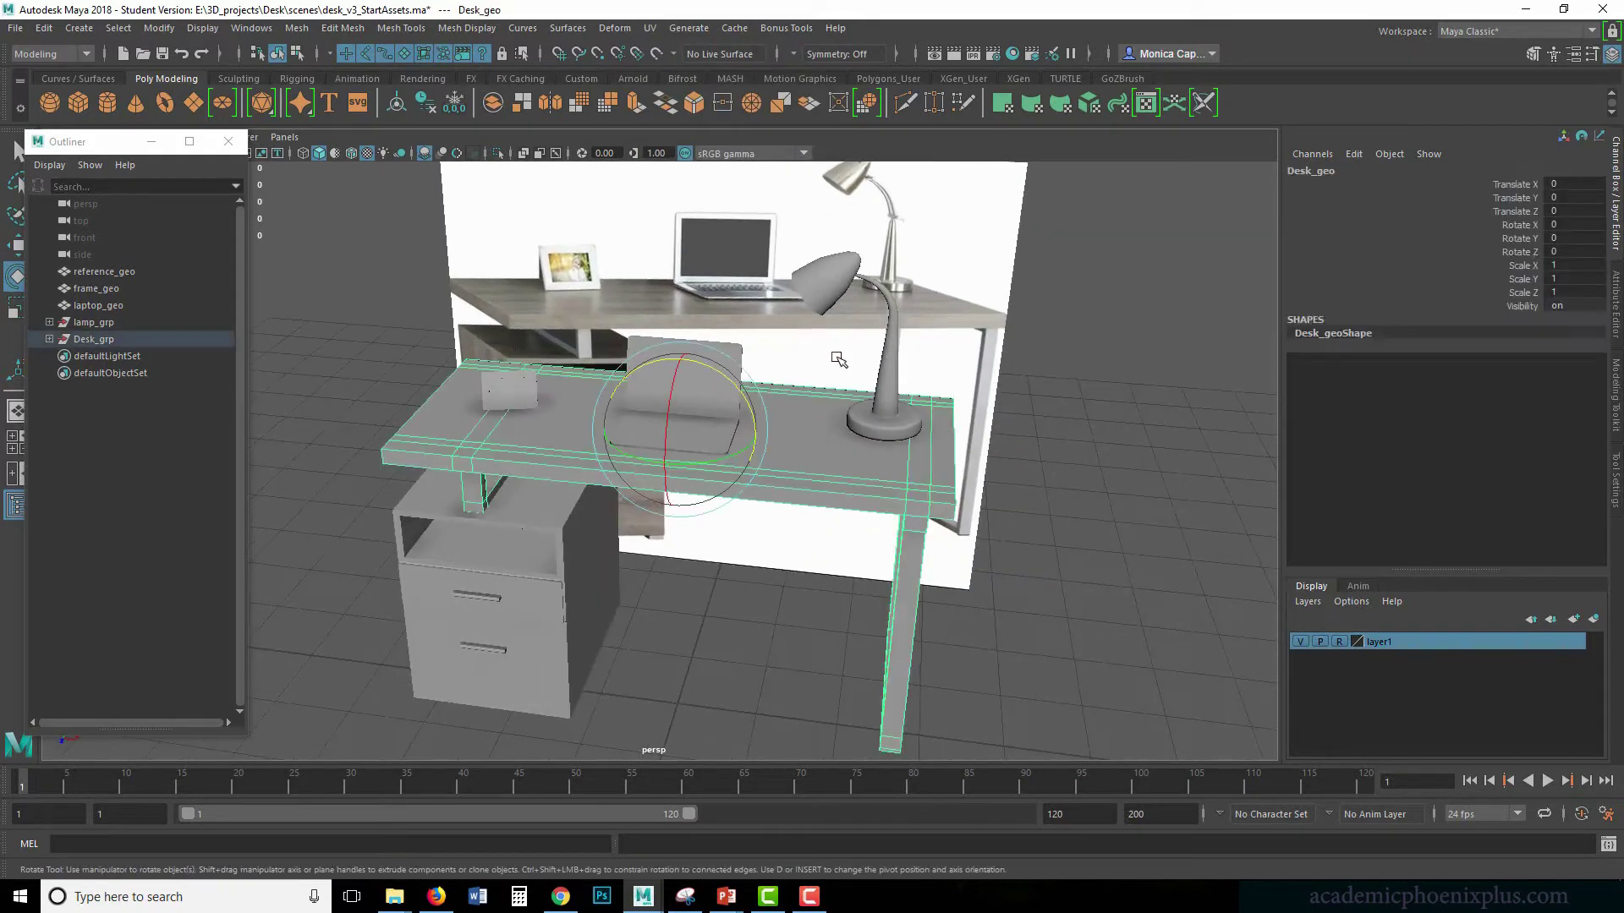
left_click_drag(841, 358, 761, 395, "alt")
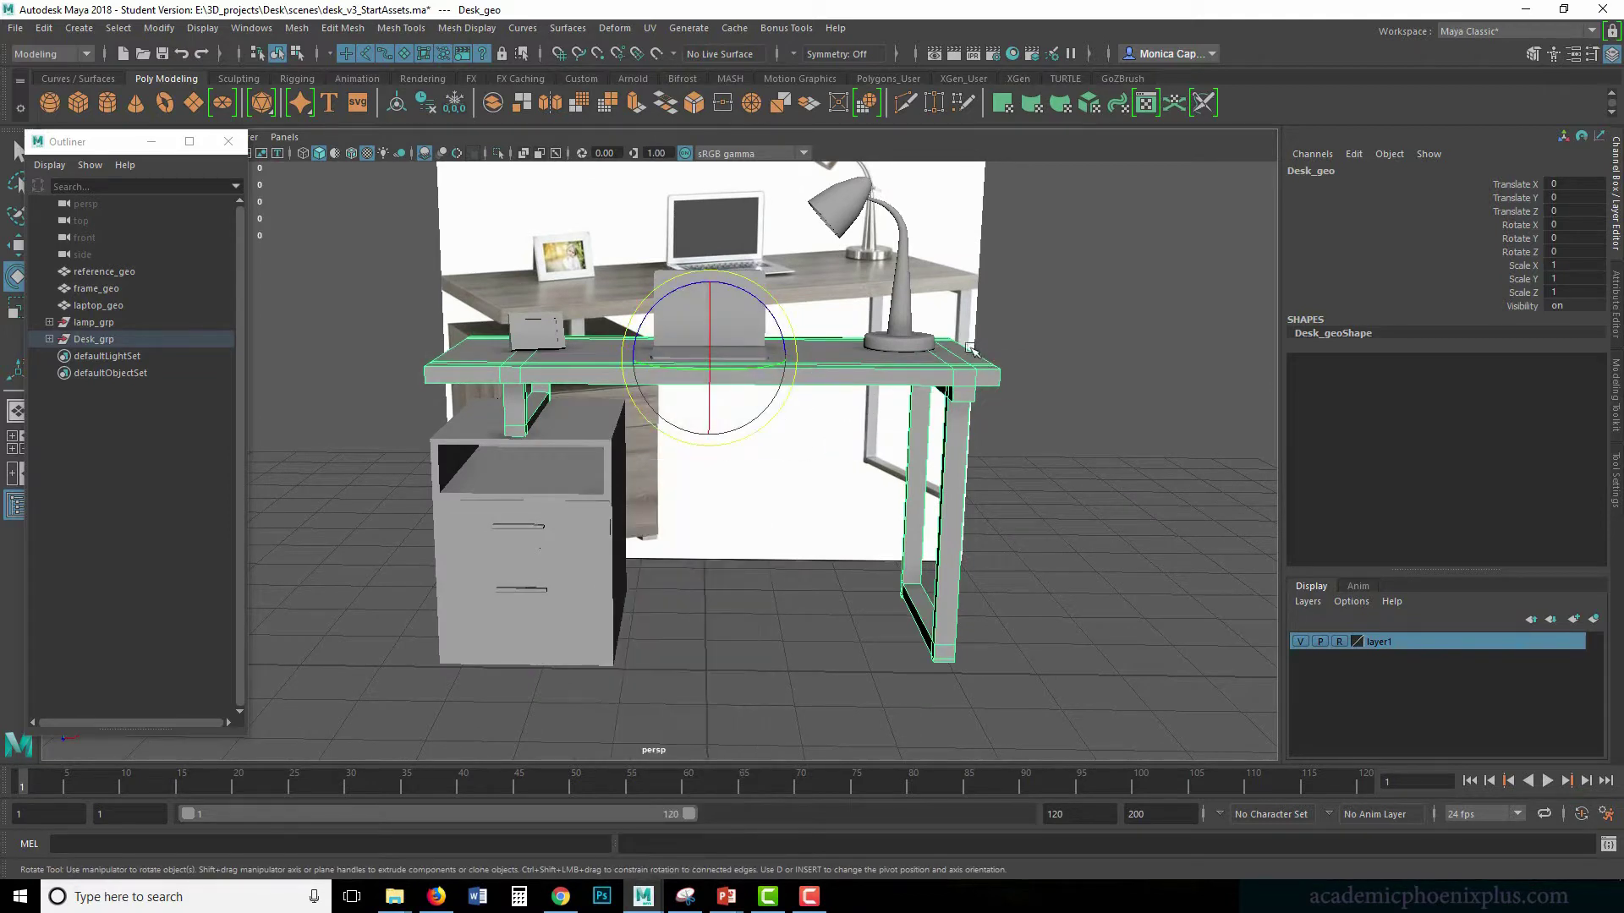
left_click(903, 342)
scroll(895, 351, "up", 3)
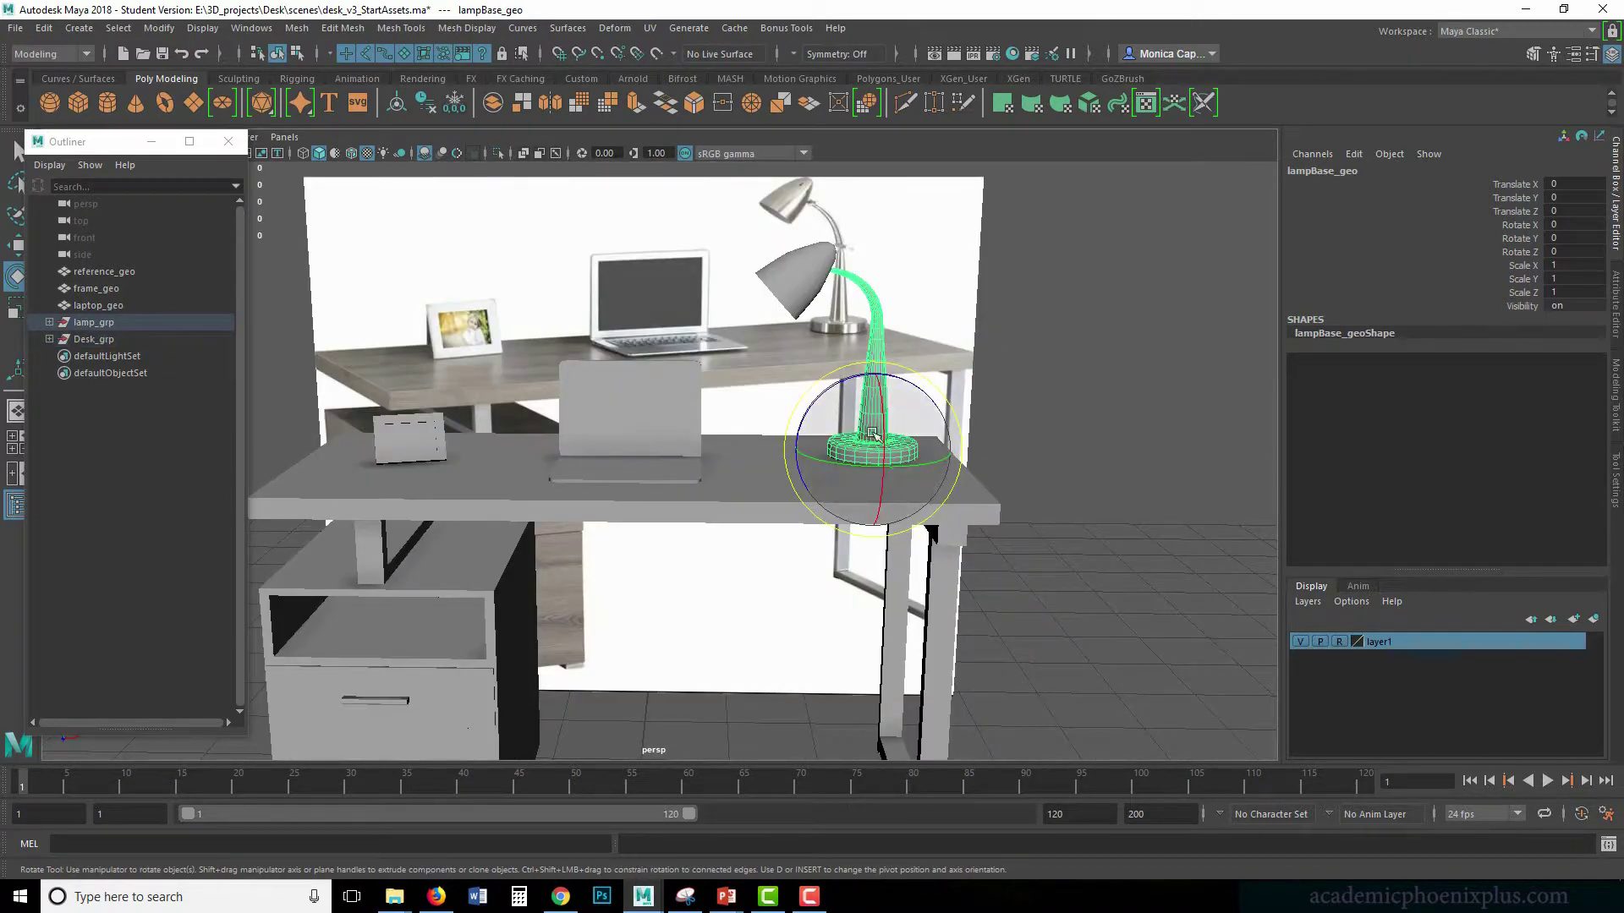
middle_click_drag(651, 479, 733, 411, "alt")
left_click(732, 412)
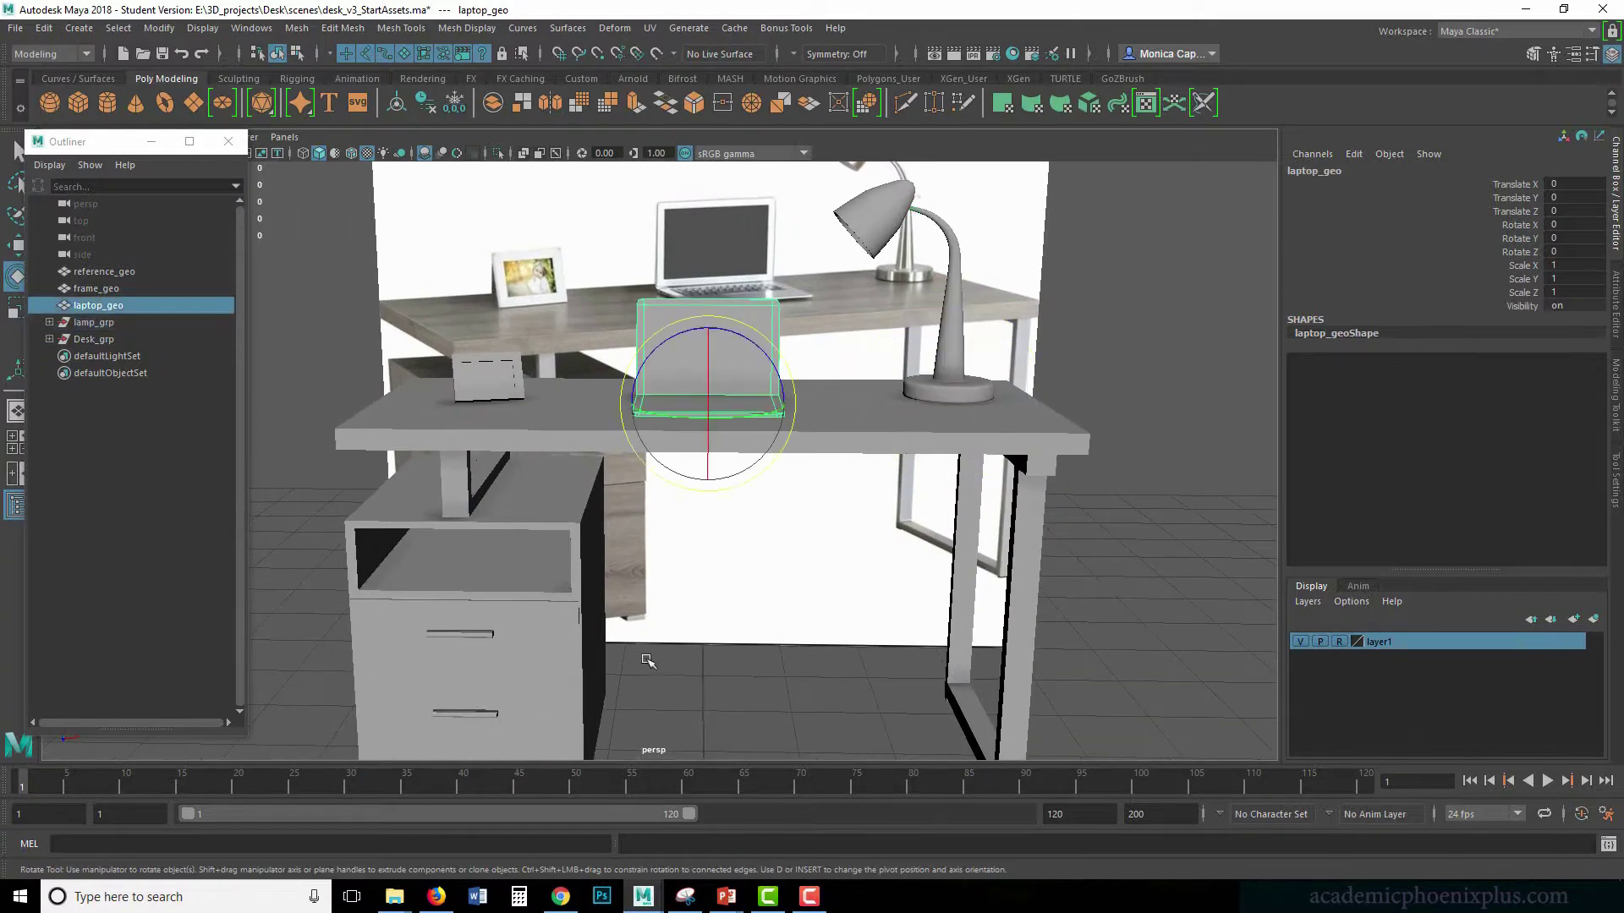
left_click(491, 391)
left_click(536, 602)
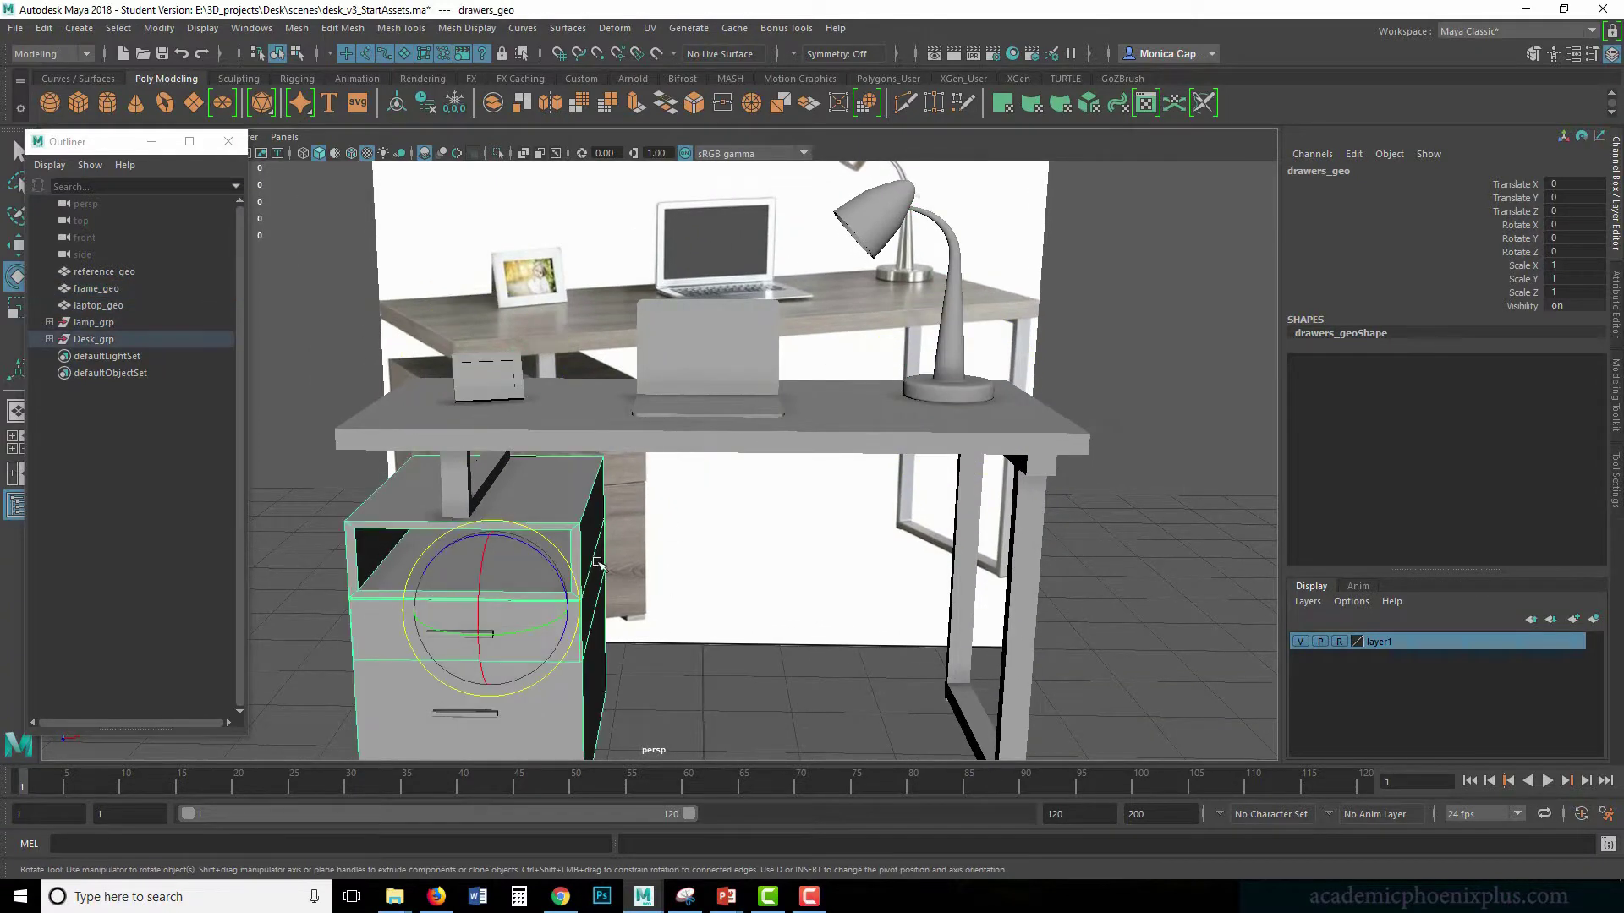
- Select the desk's tabletop and leg mesh and switch the workspace to UV Editing
left_click(872, 475)
left_click(1521, 30)
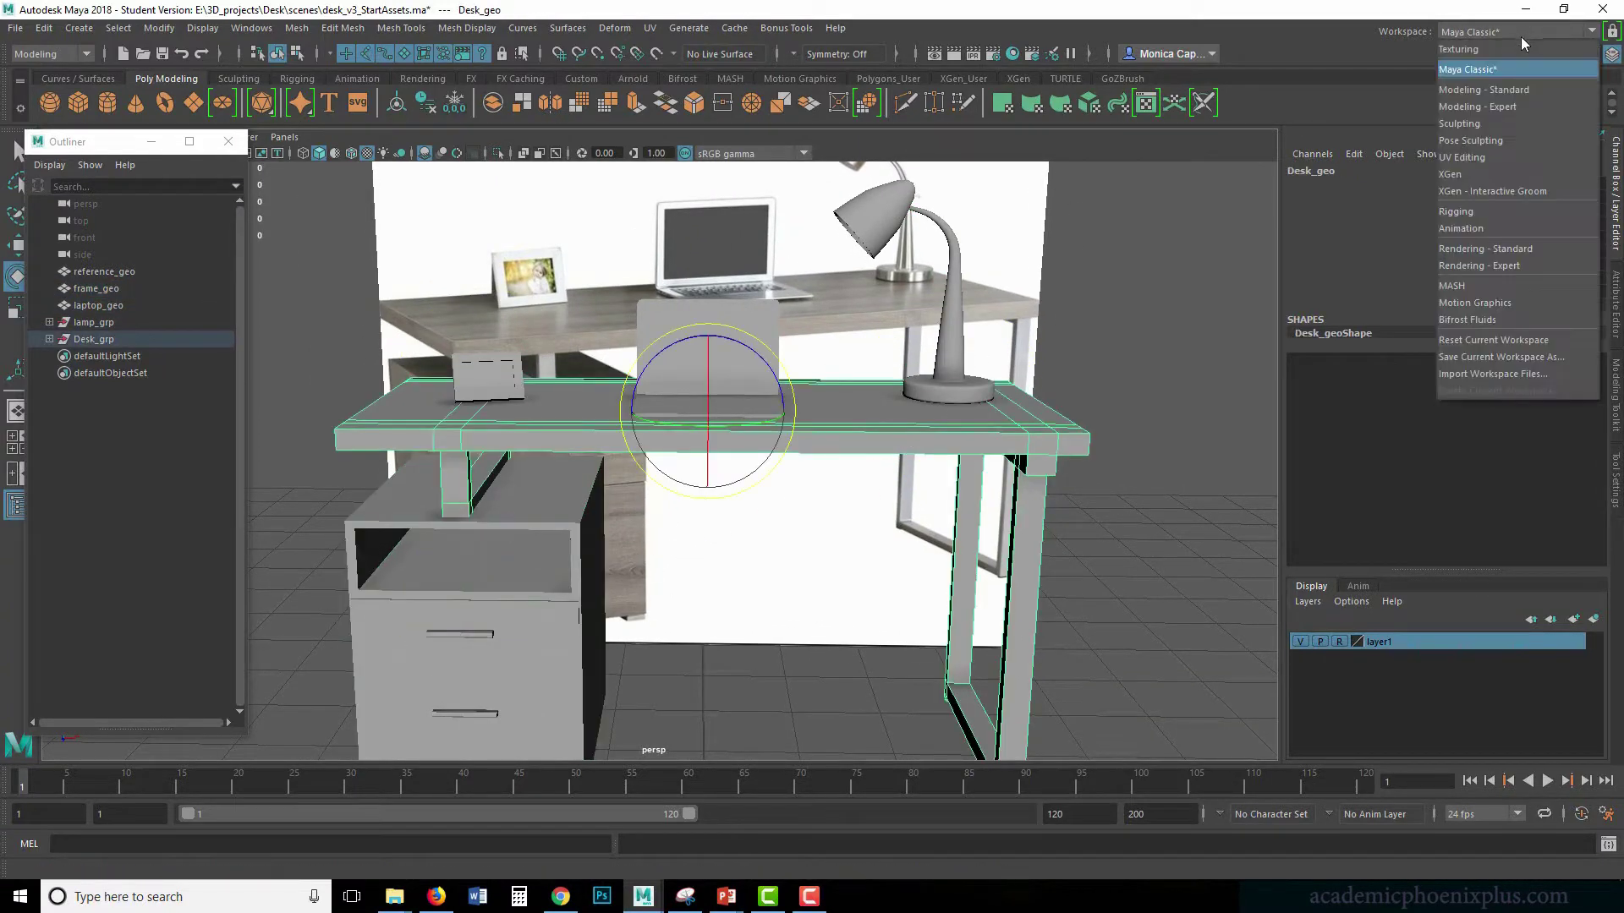
left_click(1468, 155)
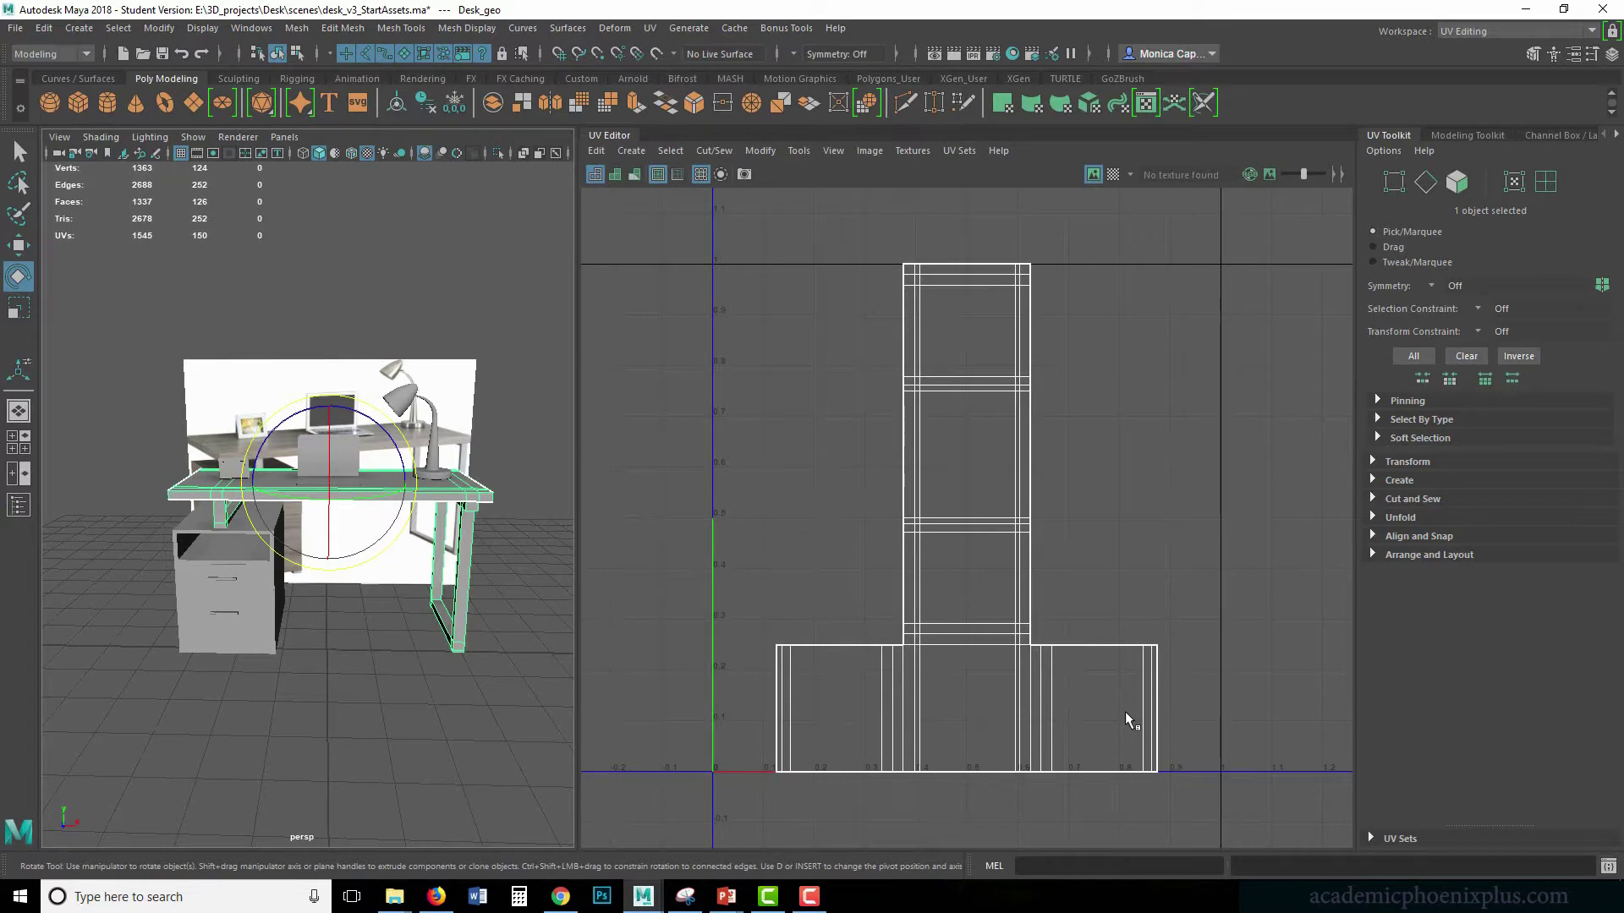
- Try an automatic UV projection on the desk's tabletop and leg mesh
left_click_drag(364, 585, 420, 441, "alt")
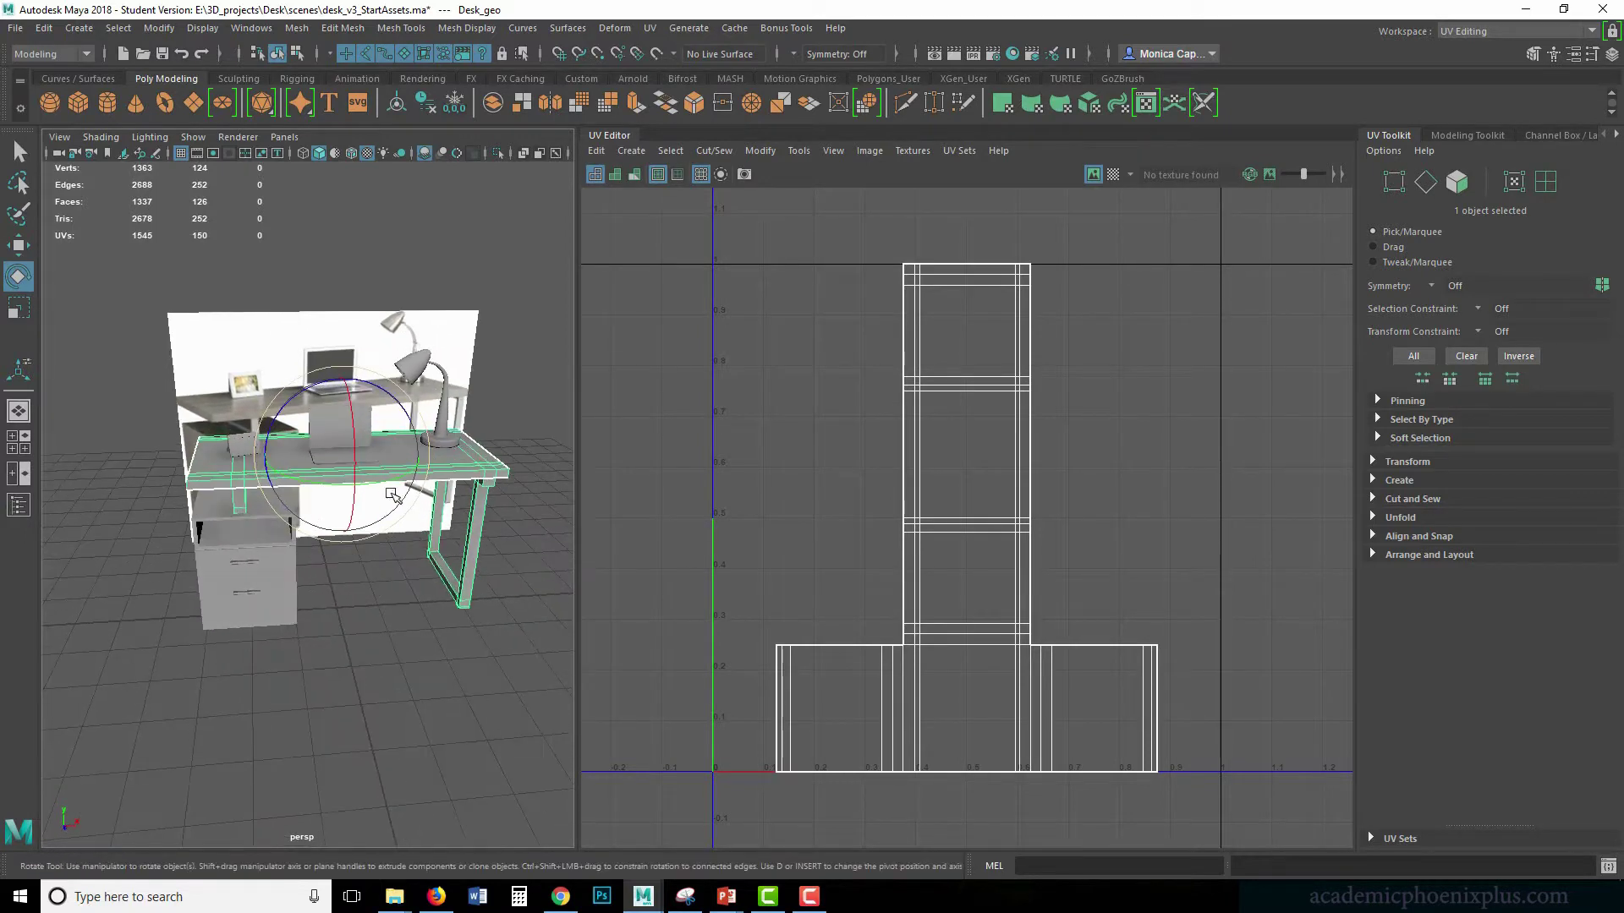
right_click_drag(420, 442, 414, 481, "alt")
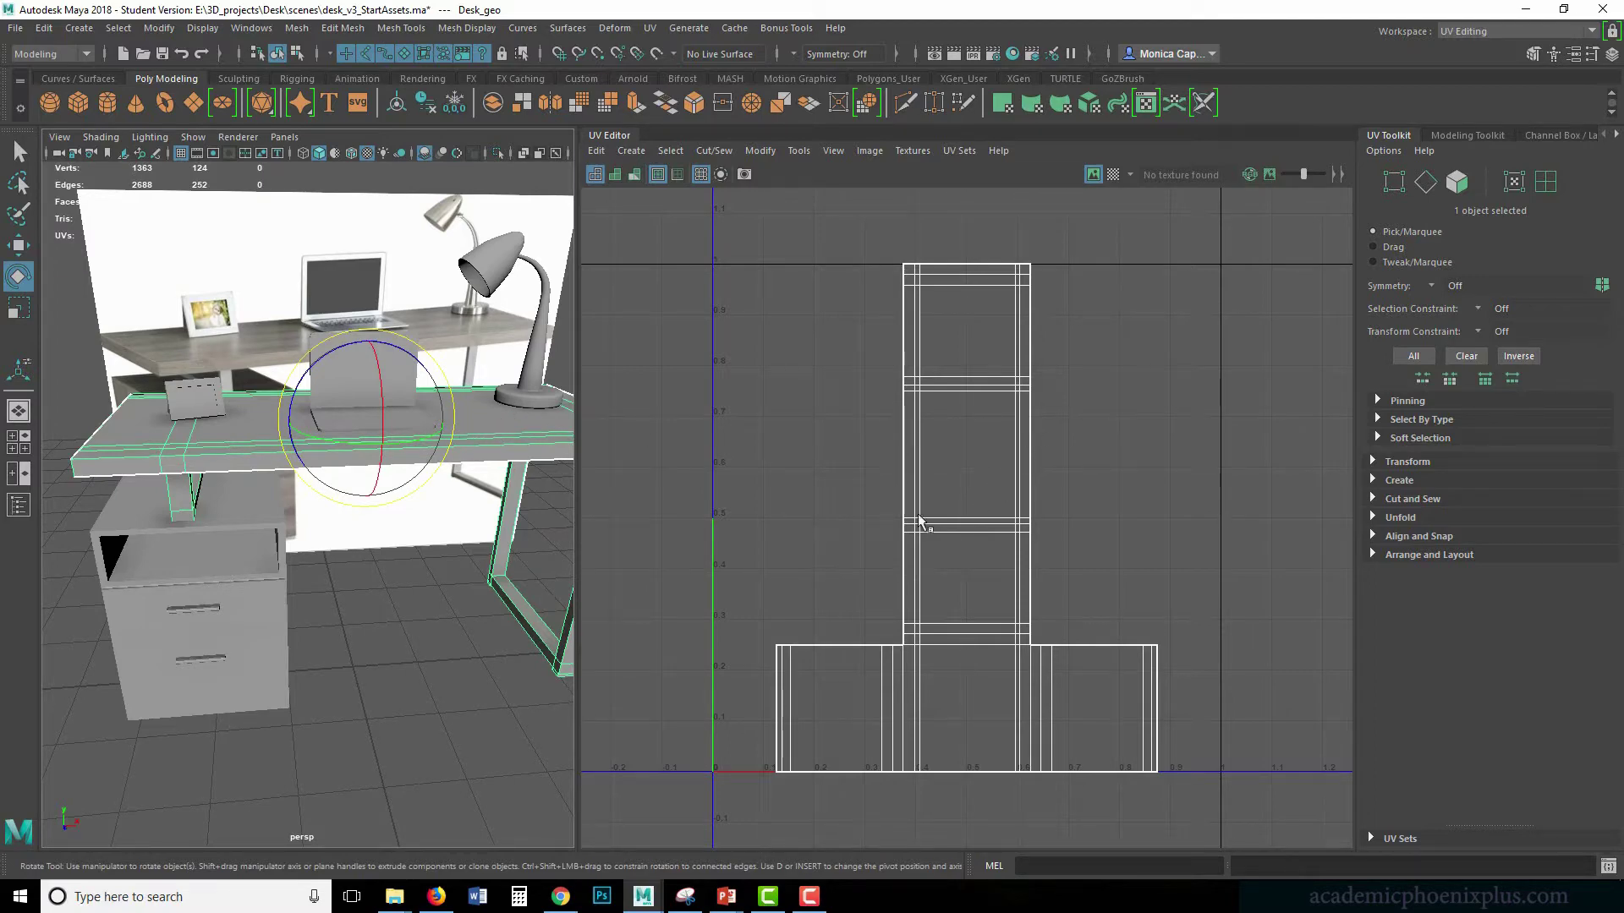
middle_click_drag(423, 544, 396, 554, "alt")
right_click_drag(423, 549, 393, 573, "alt")
left_click_drag(393, 575, 401, 567, "alt")
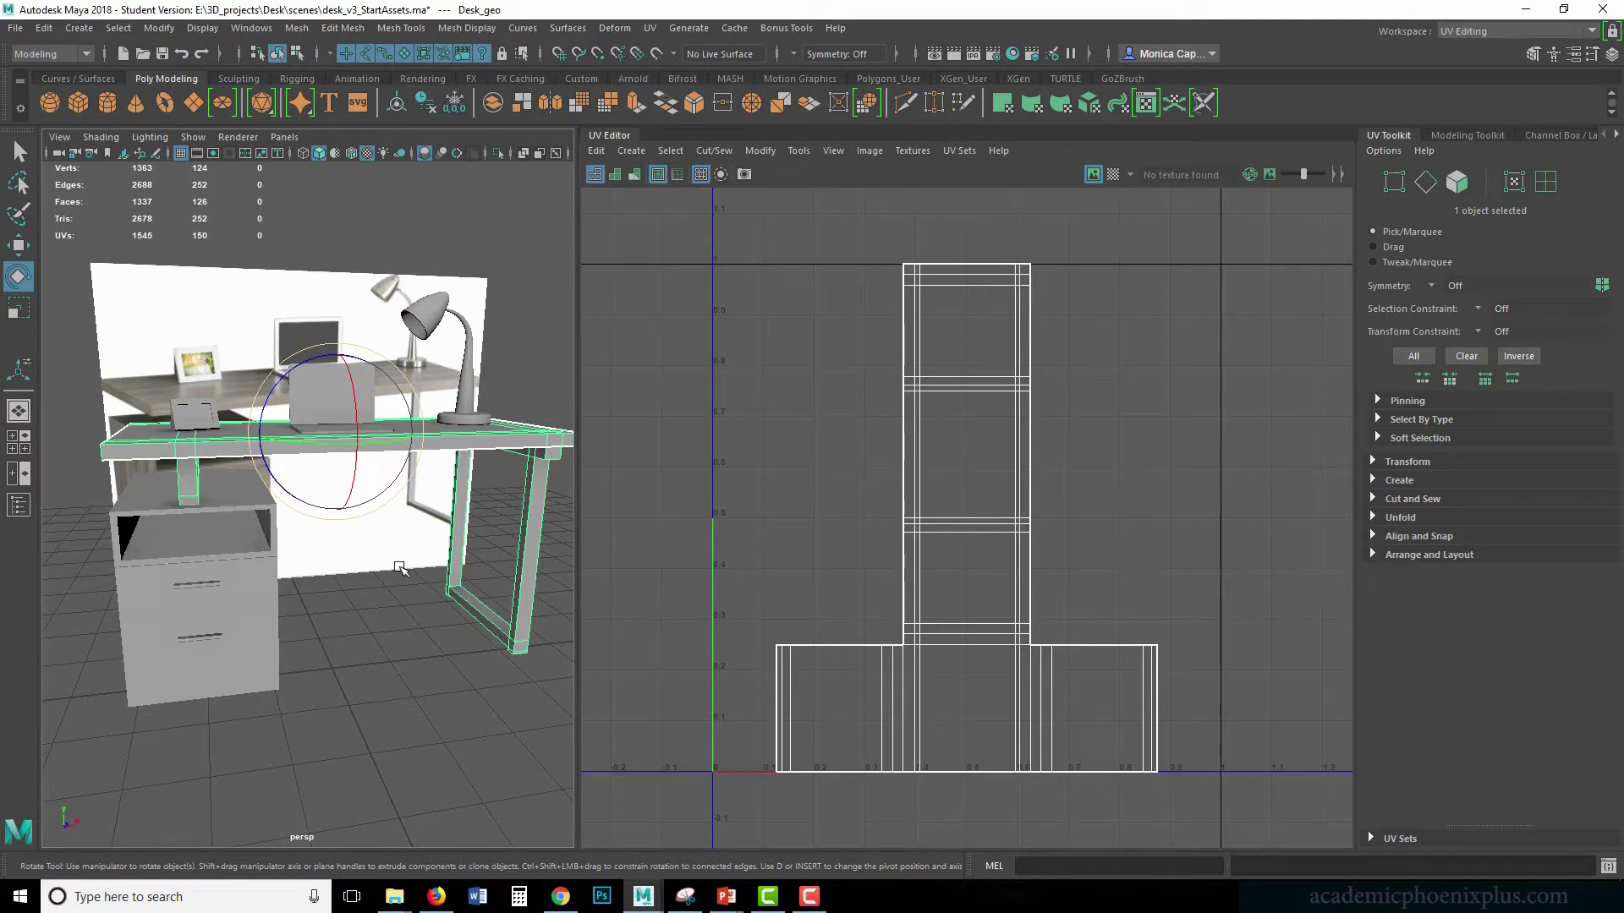
left_click(420, 441)
left_click(651, 28)
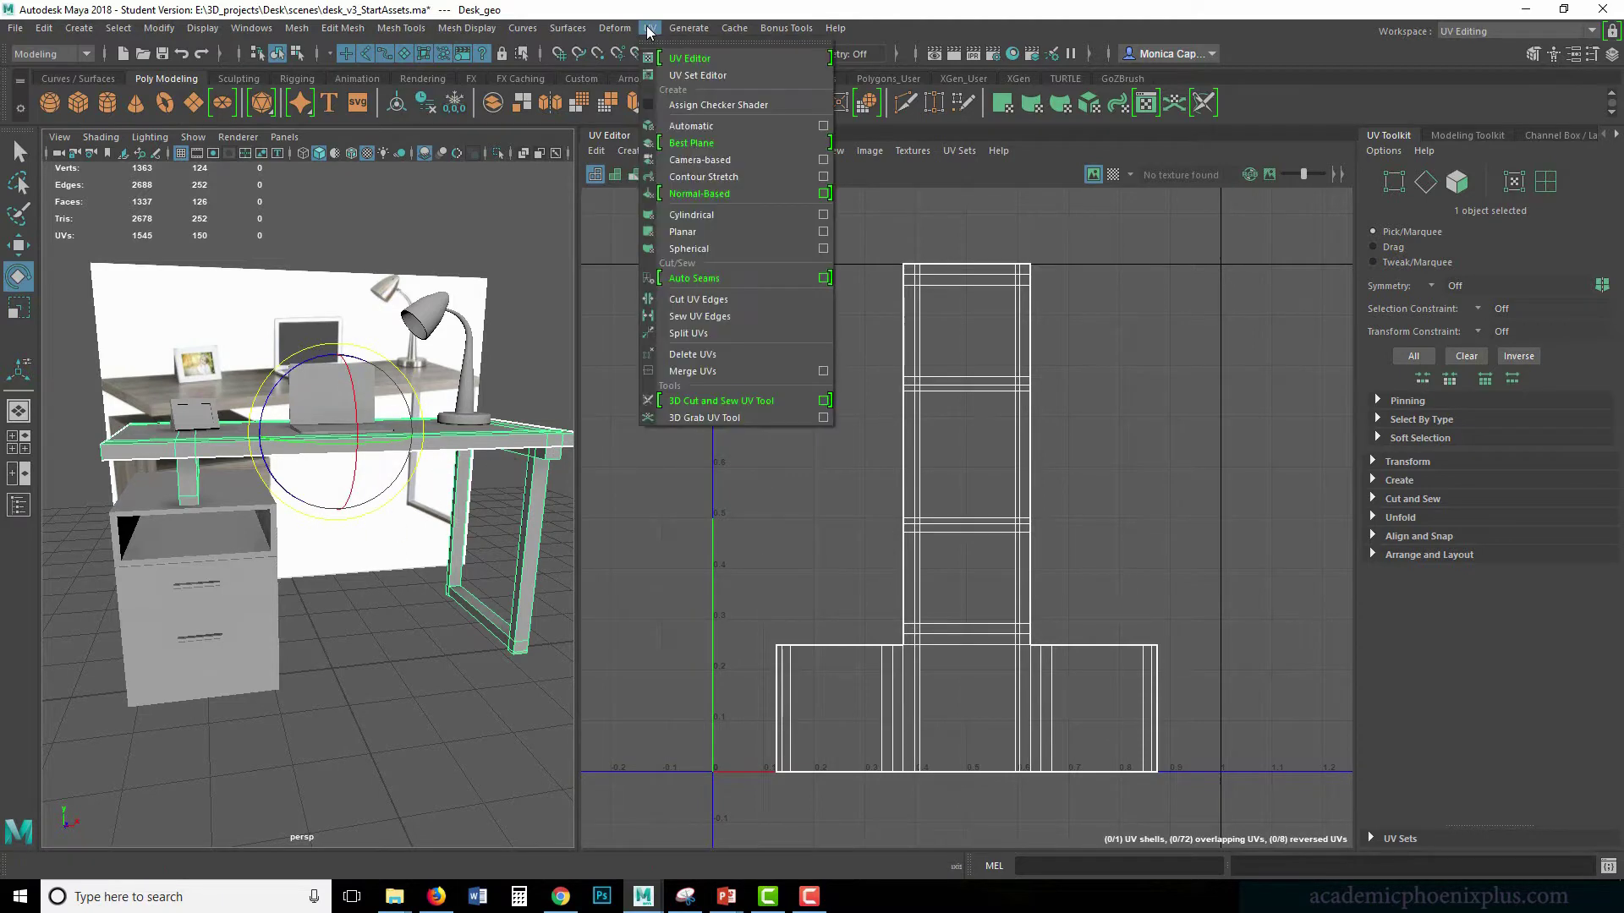
left_click(711, 125)
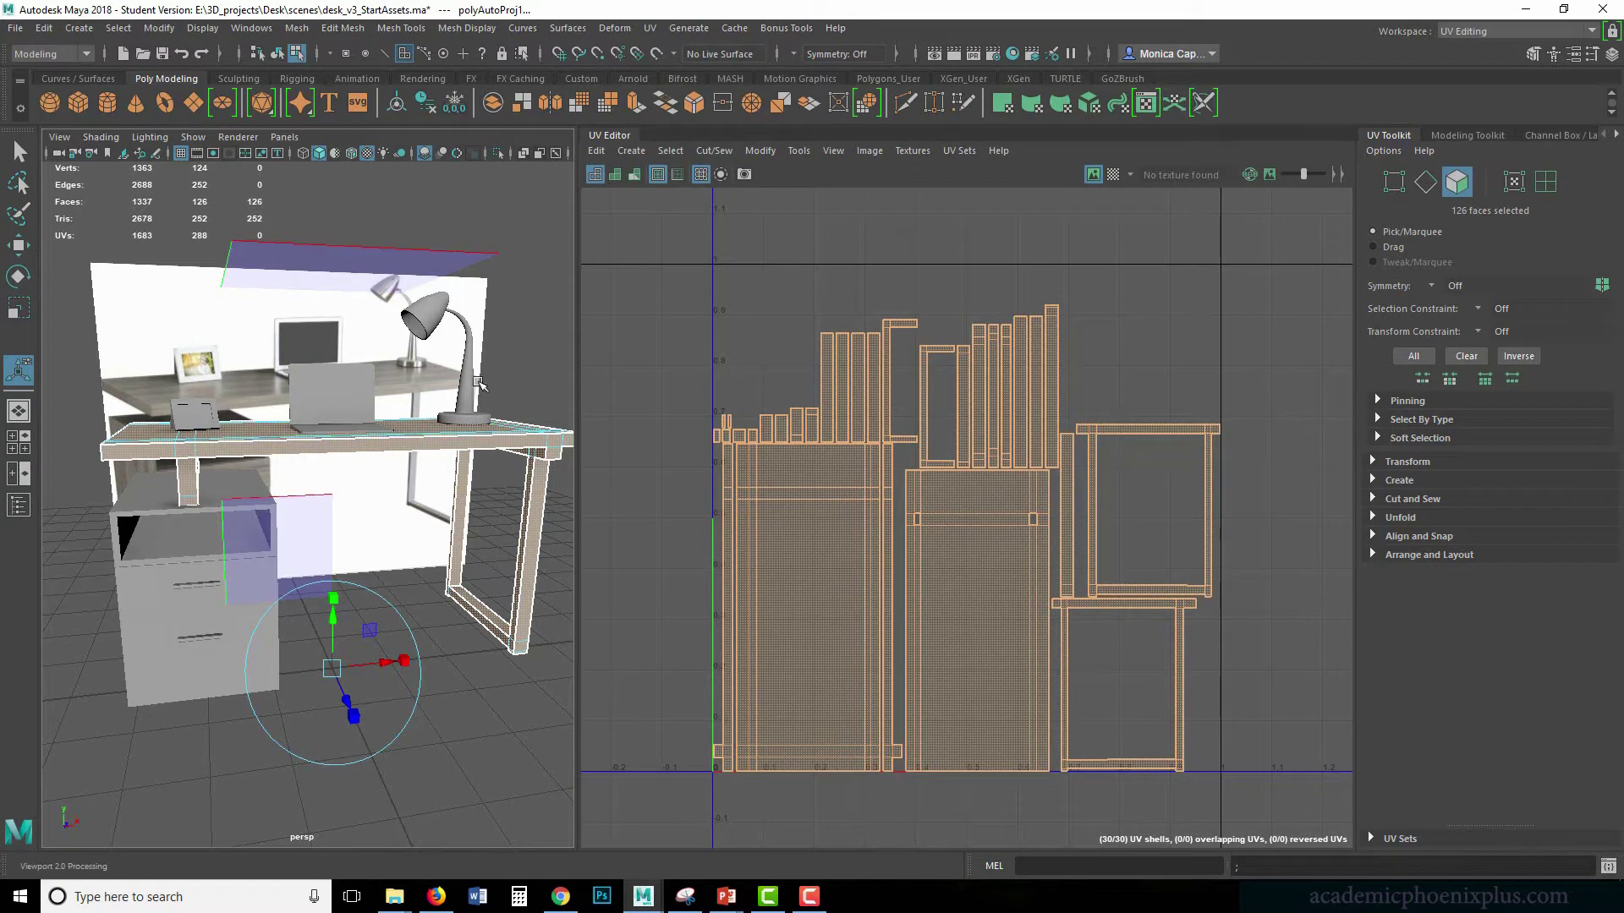
- Try an automatic UV projection on the lamp's shade, and return to object selection with the desk picked
right_click_drag(506, 426, 562, 401)
left_click(427, 315)
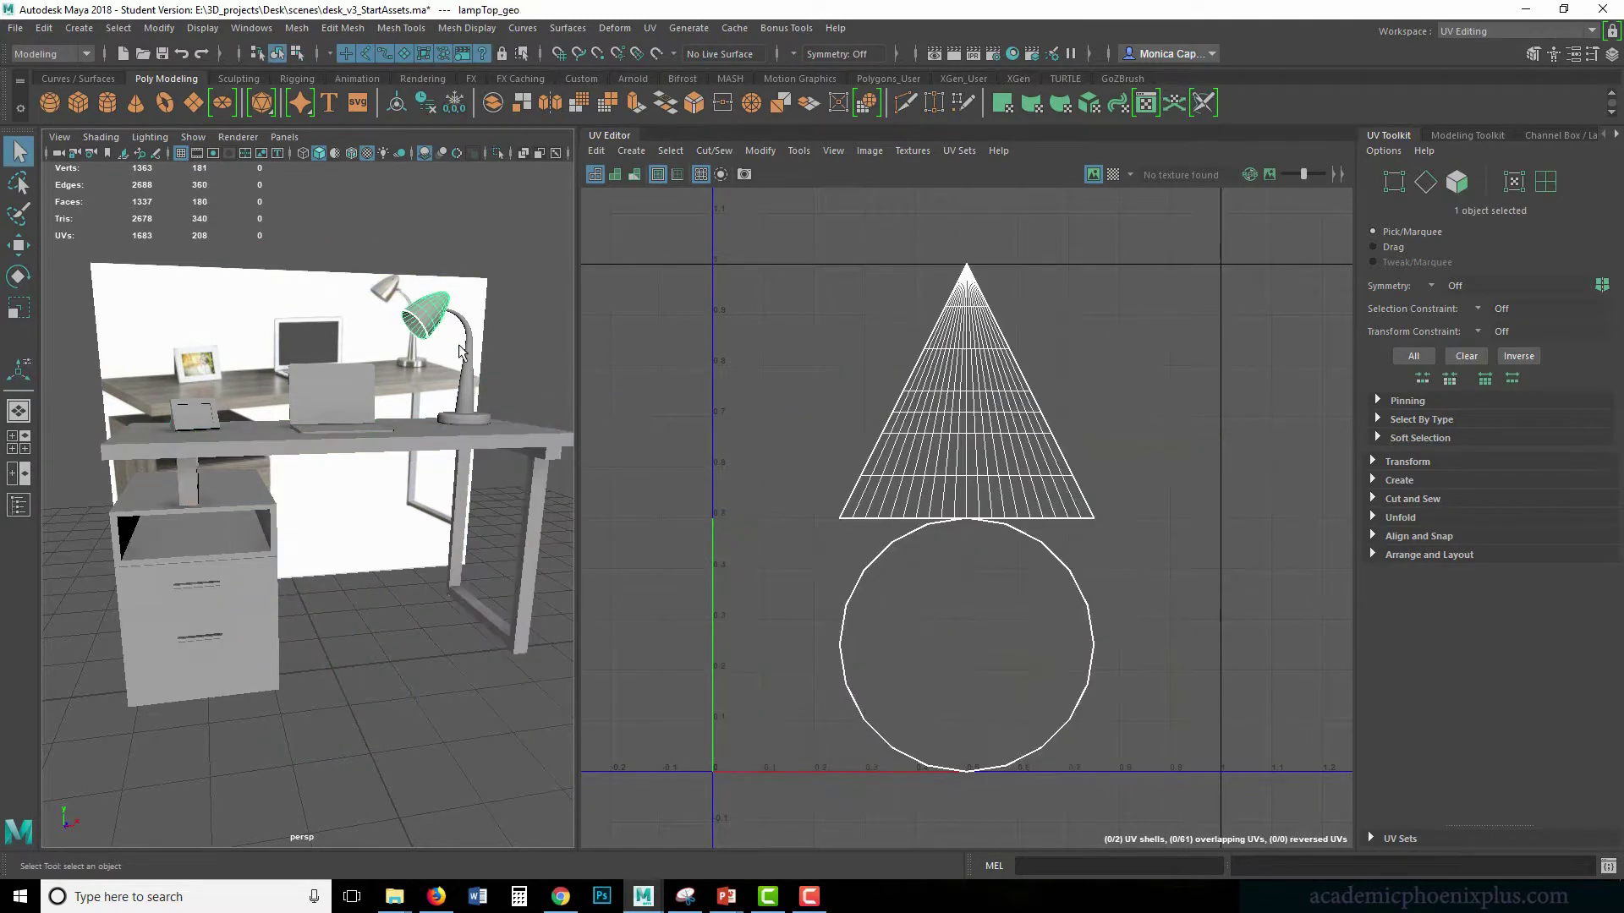
left_click(650, 28)
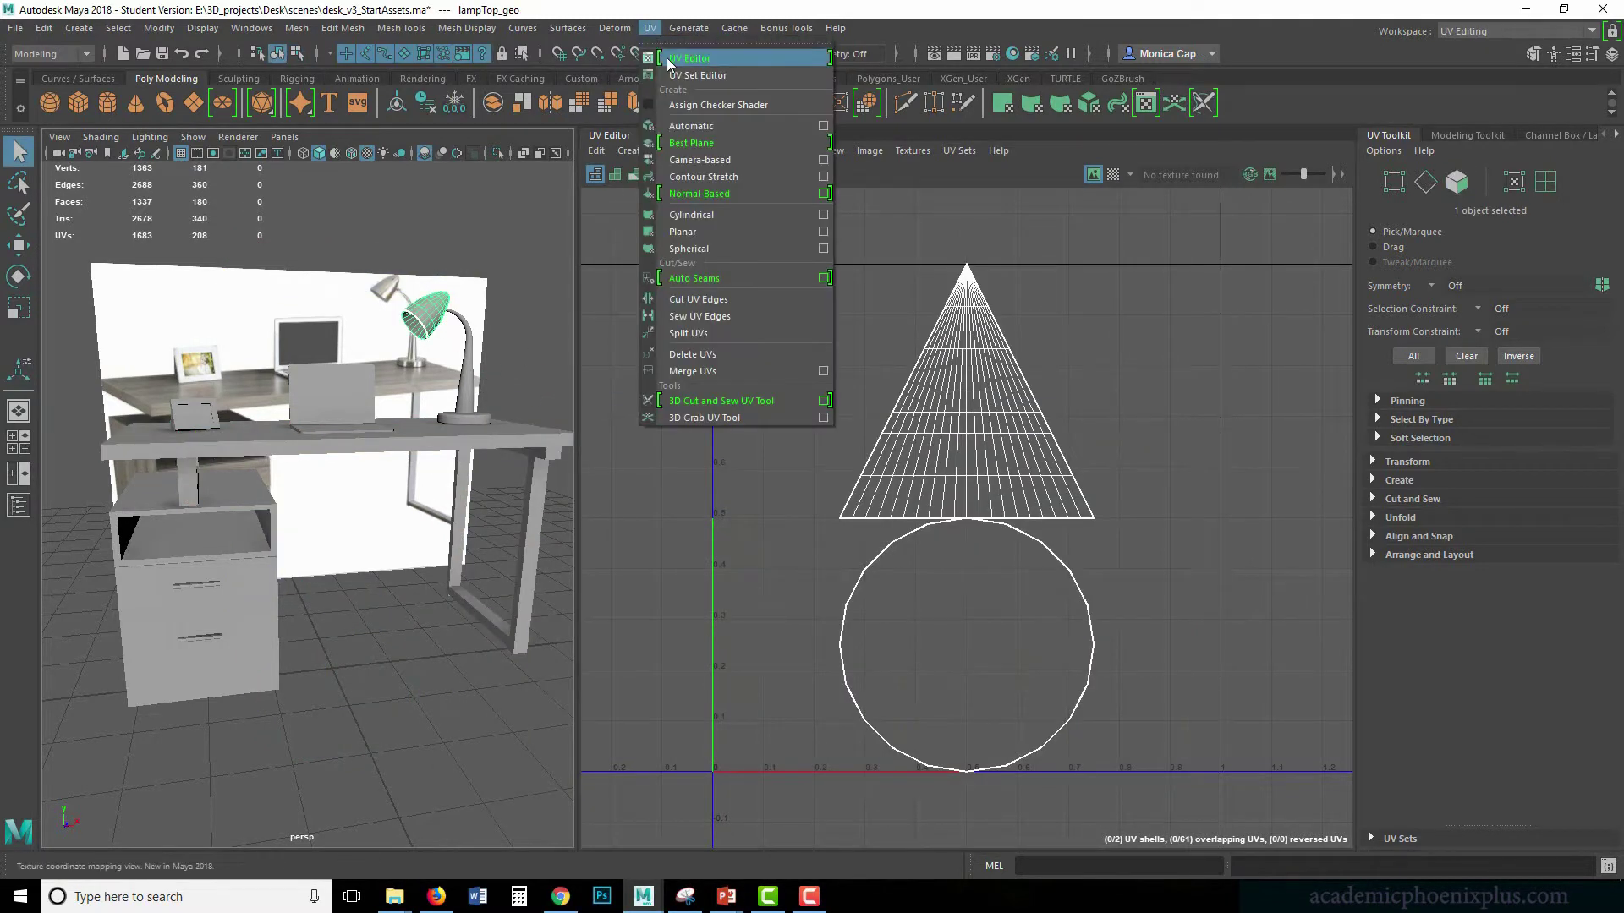
left_click(689, 126)
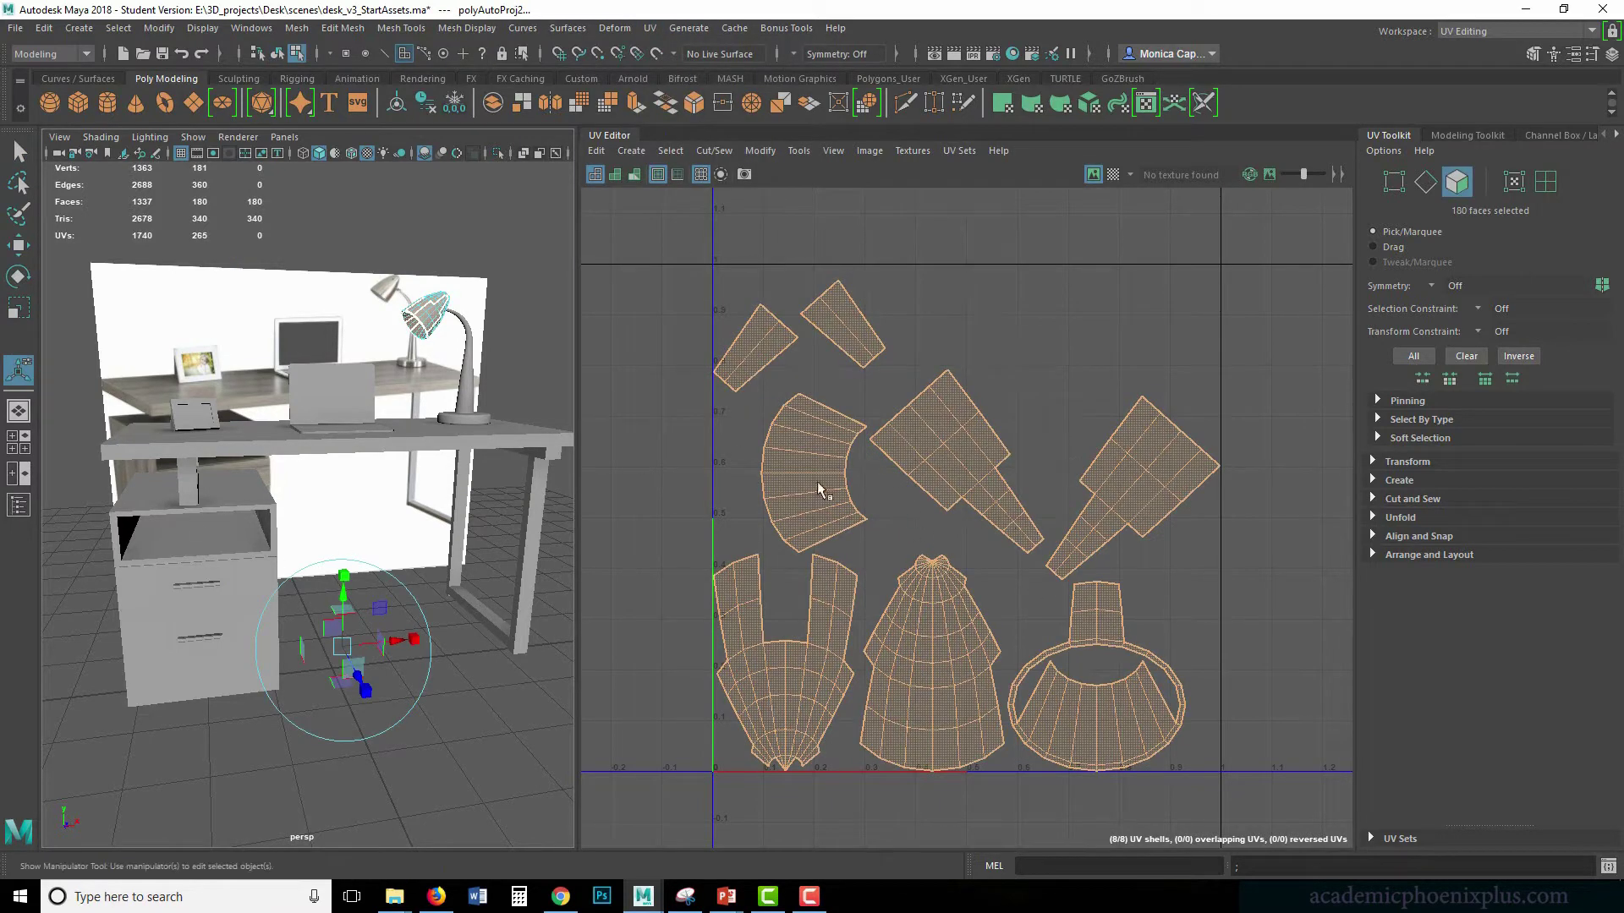
left_click(436, 457)
right_click_drag(457, 440, 529, 389)
key("q")
left_click(521, 388)
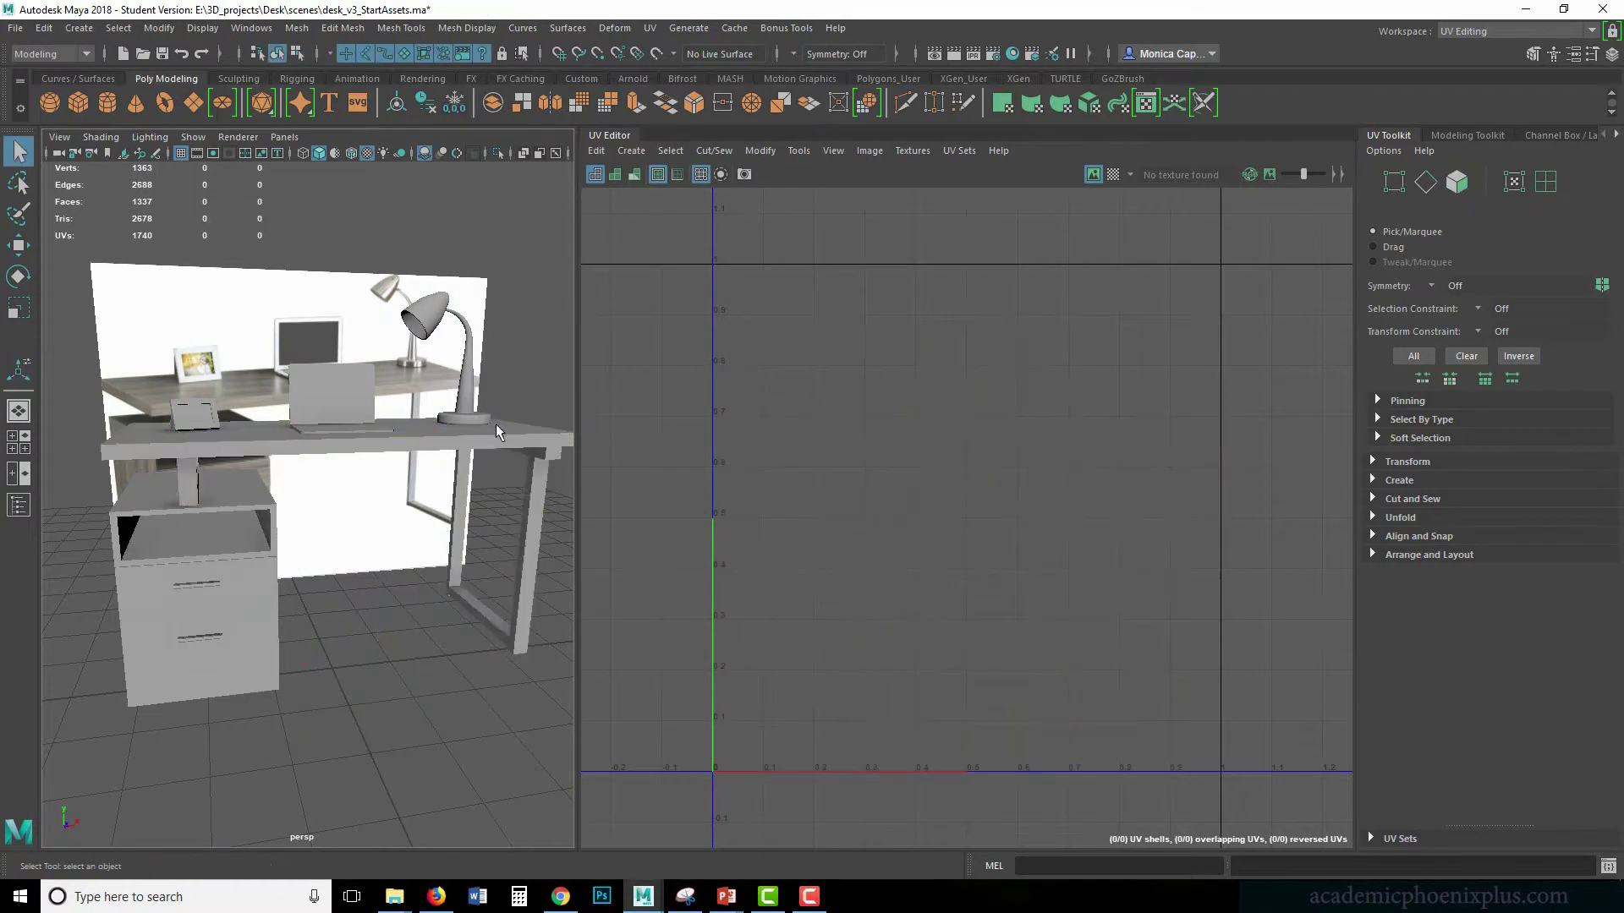
left_click(496, 424)
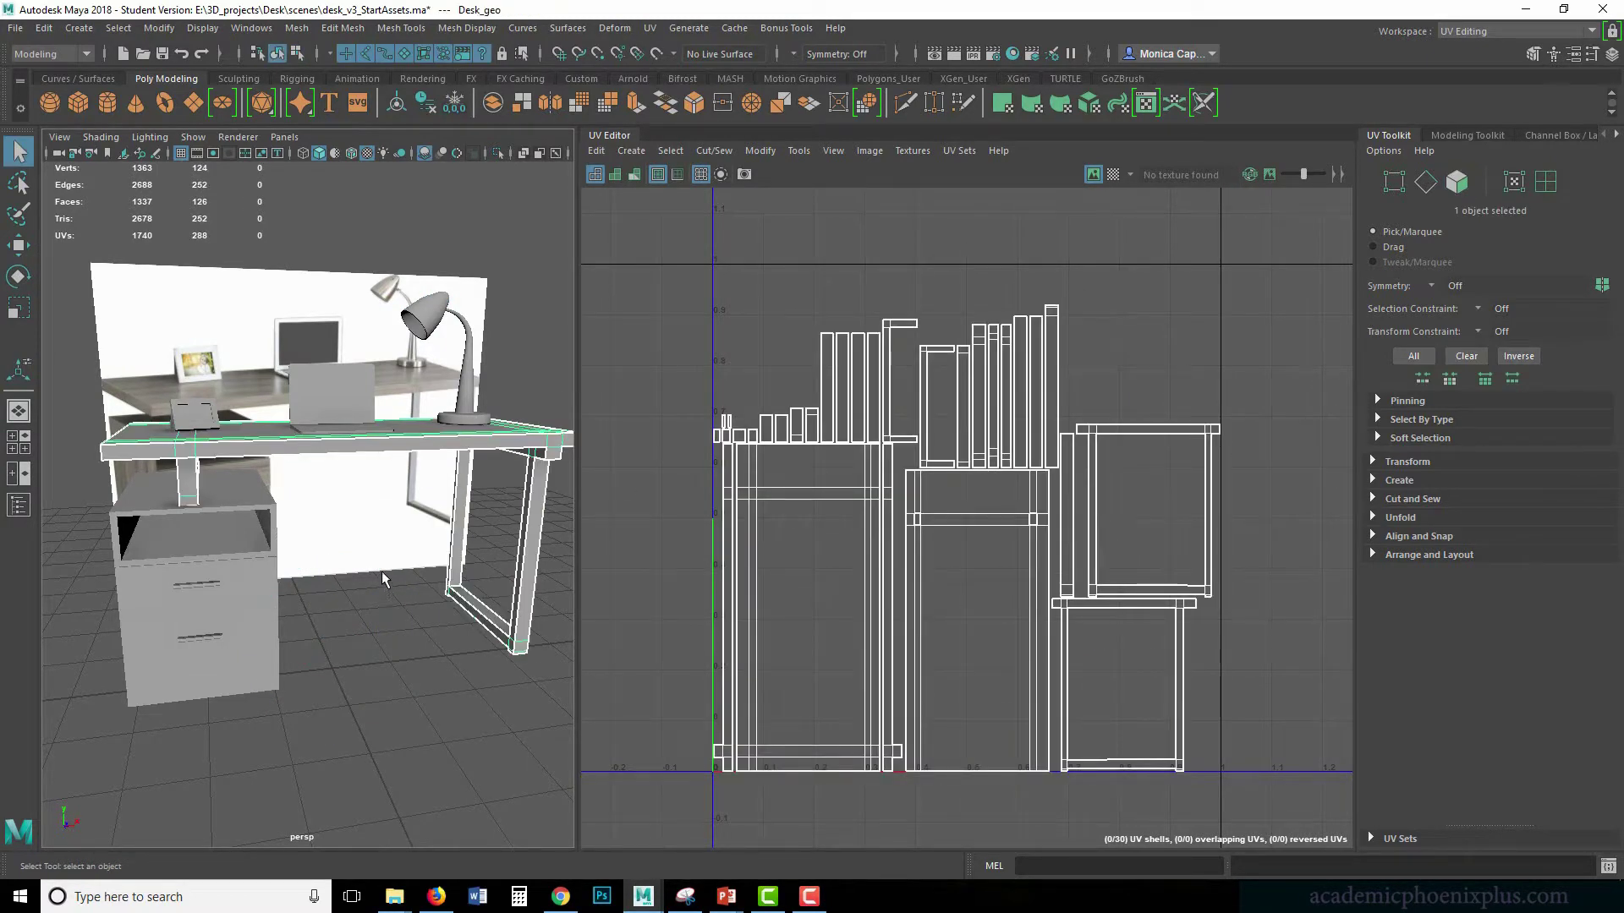
- Undo the automatic UV projections on the lamp shade and the desk
key("ctrl+z")
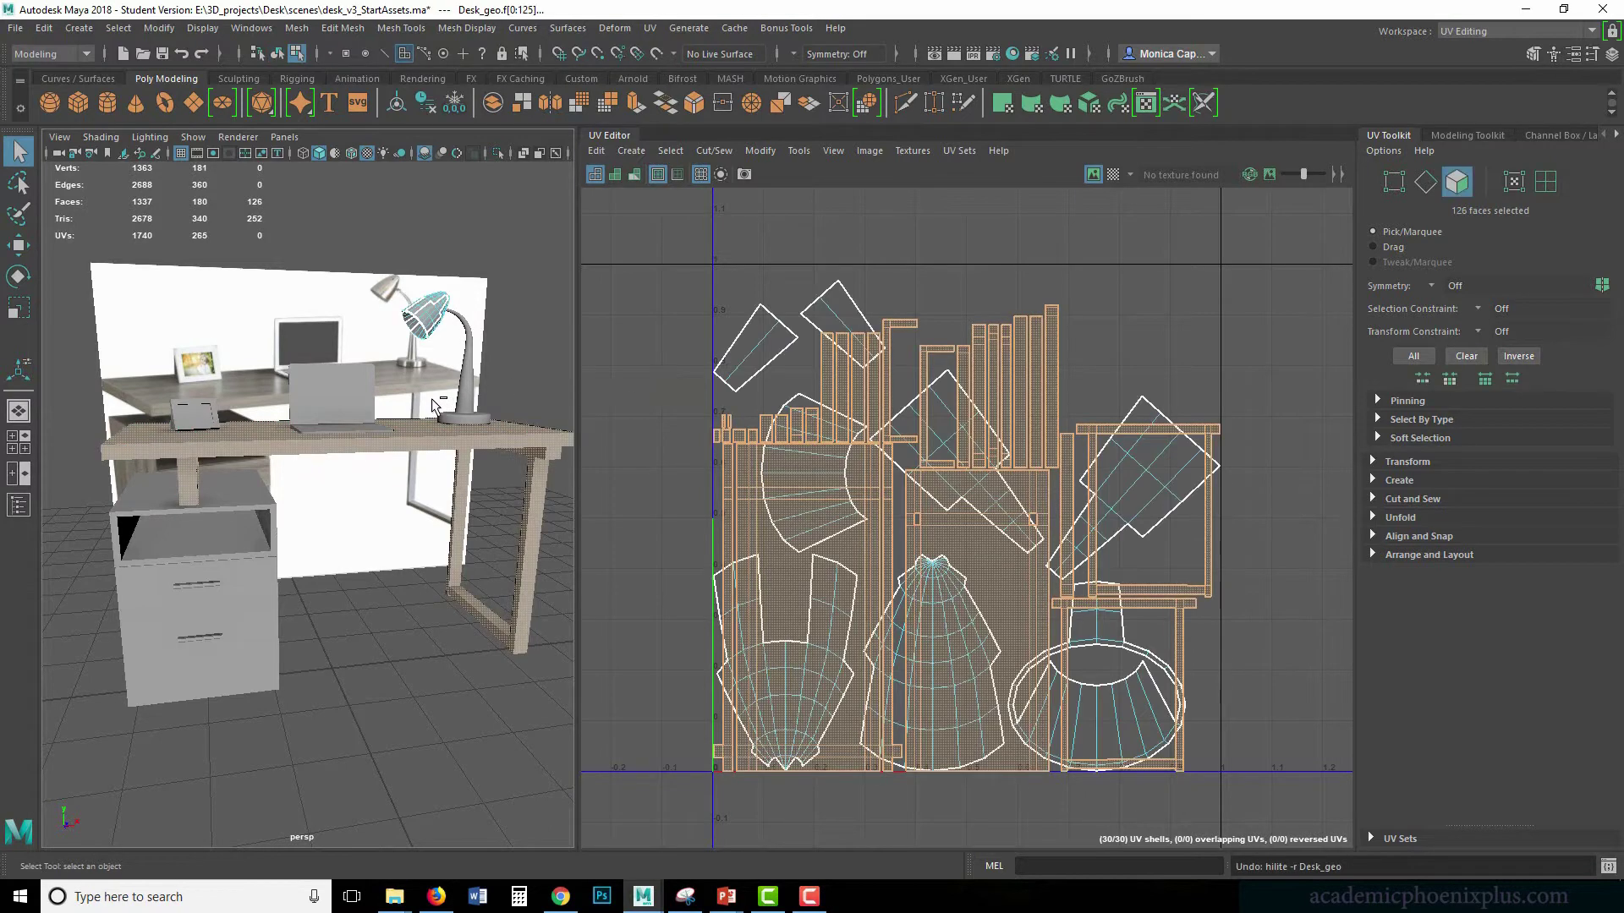
key("ctrl+z")
key("ctrl+z")
key("ctrl+z")
key("ctrl+z")
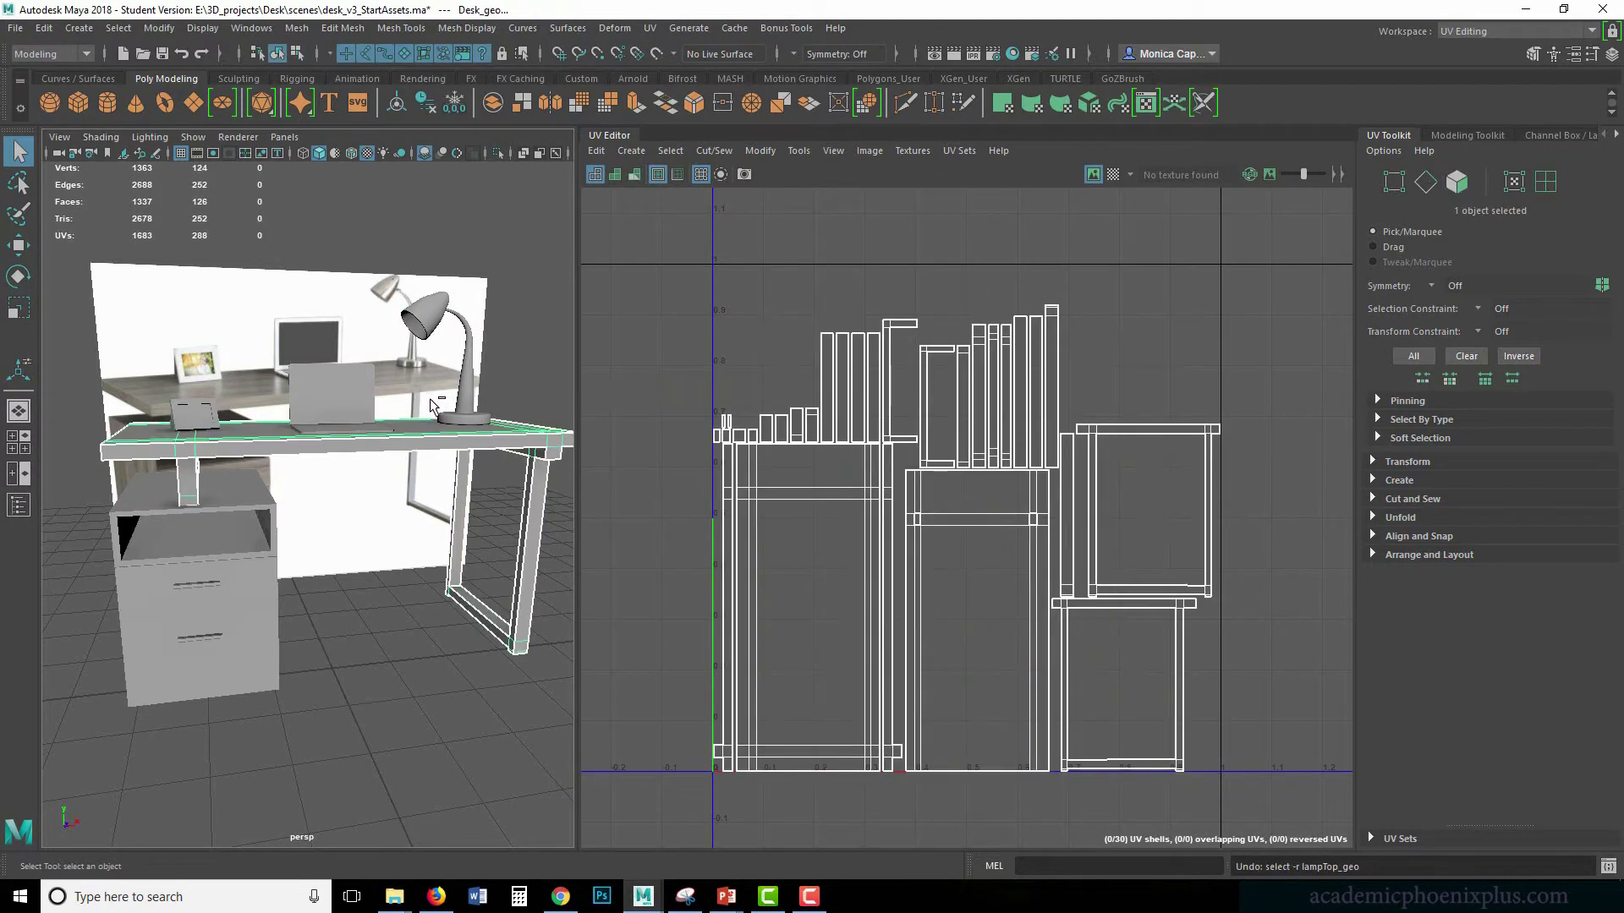
key("ctrl+z")
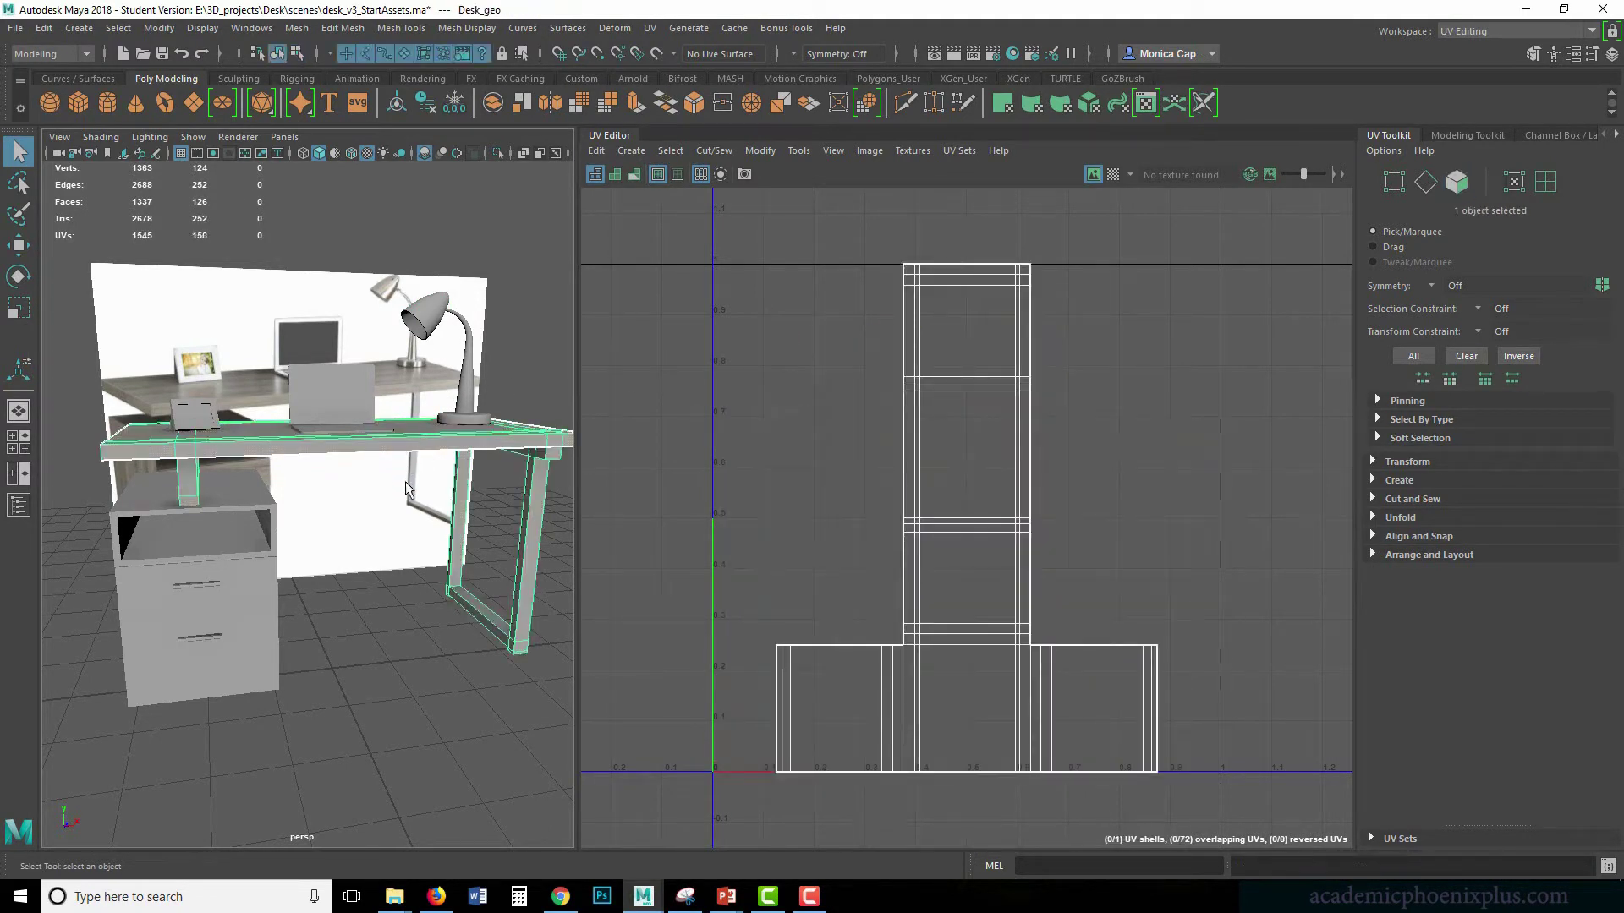
- Turn on the UV checker map and display it on the desk's tabletop and leg mesh
left_click(423, 491)
left_click_drag(462, 433, 454, 474, "alt")
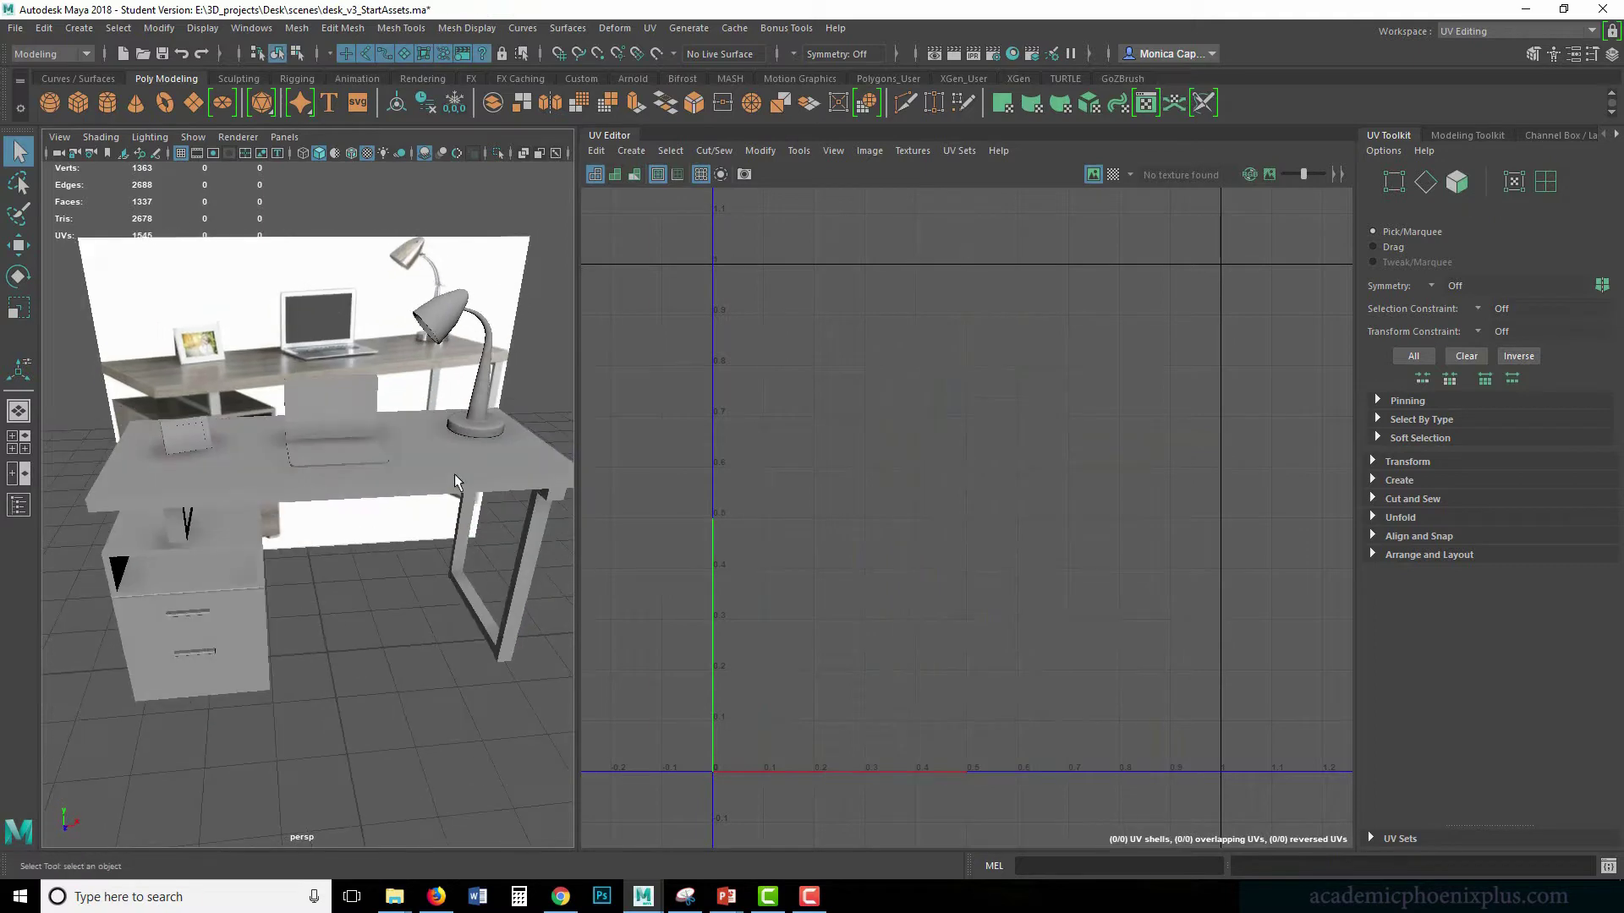
left_click(1111, 175)
left_click(363, 499)
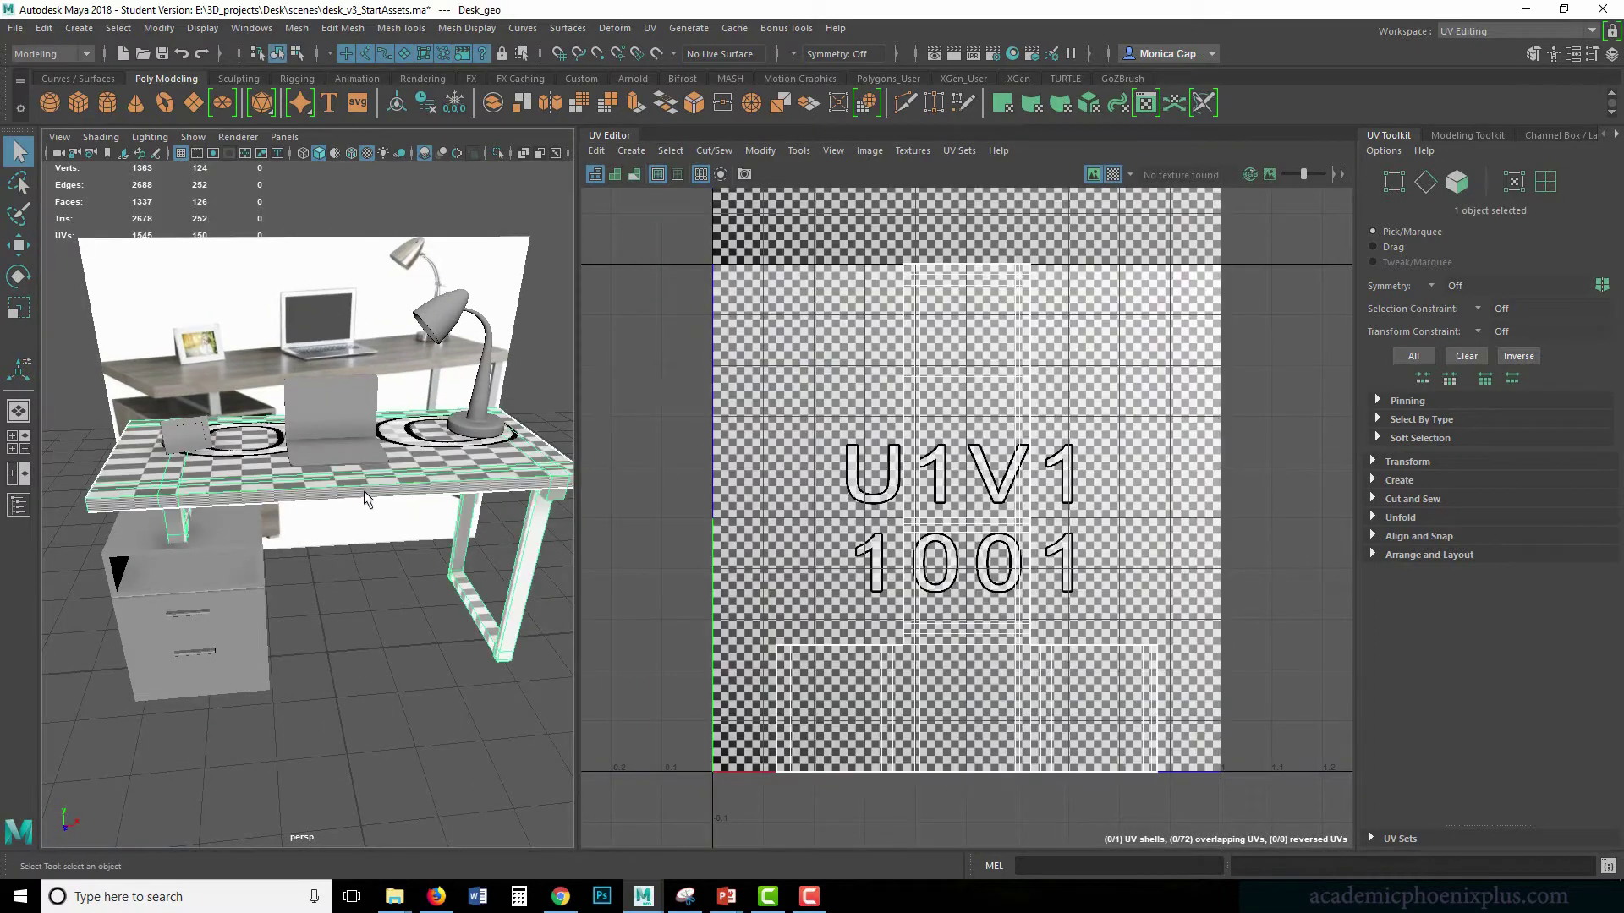
- Inspect the checker pattern on the desk's top surface, edges and legs for distortion
middle_click_drag(394, 491, 365, 502, "alt")
right_click_drag(365, 502, 569, 496, "alt")
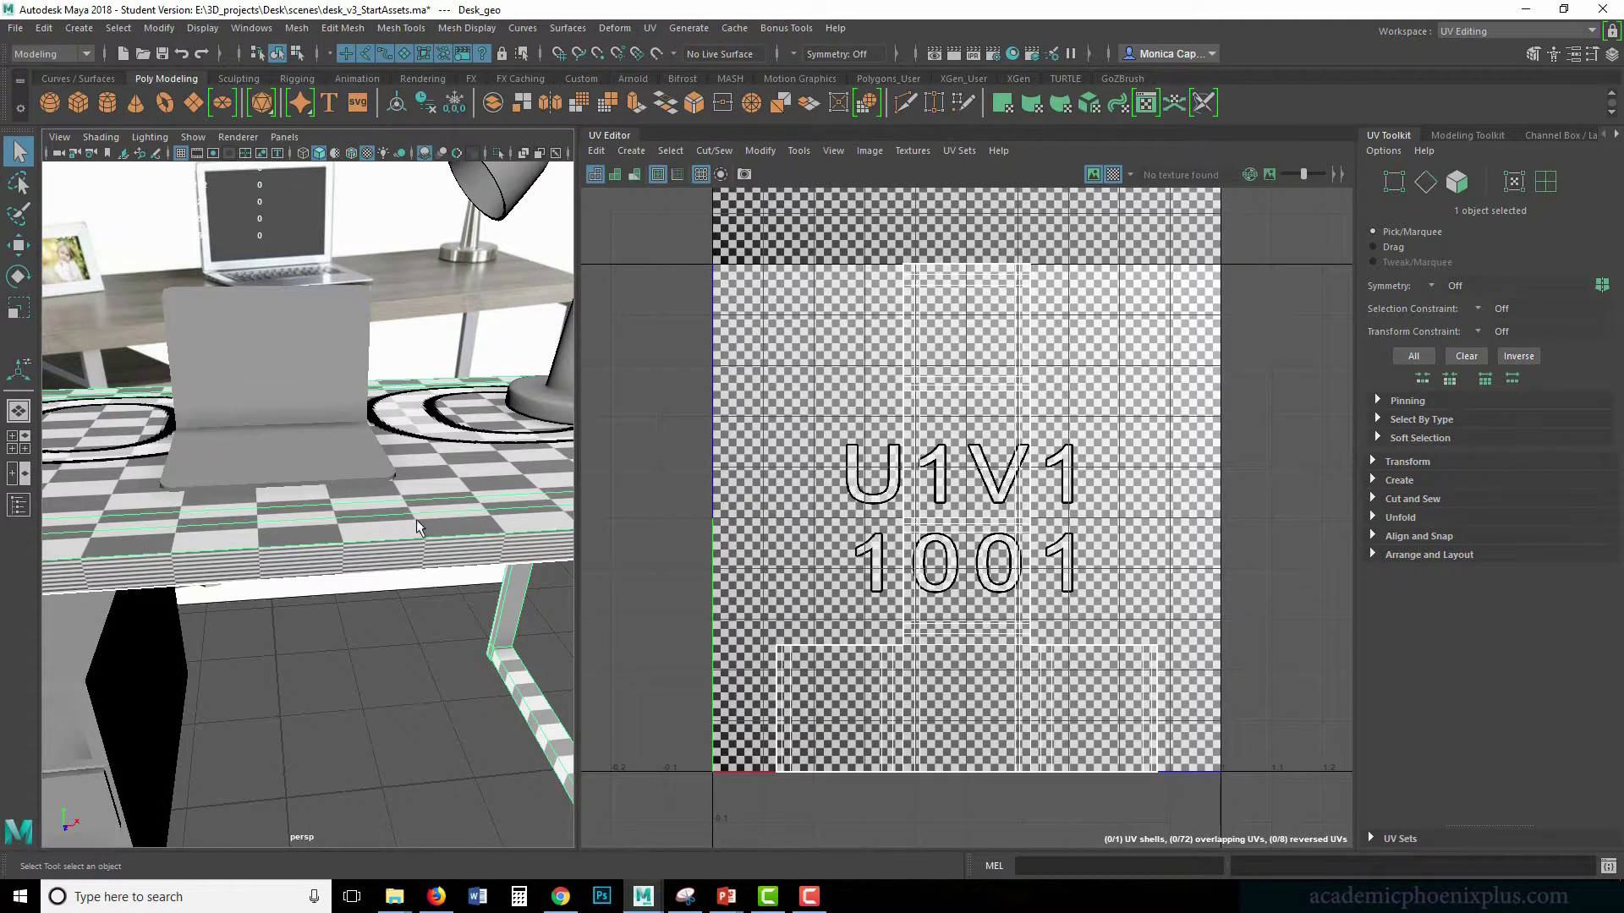
left_click_drag(416, 520, 477, 460, "alt")
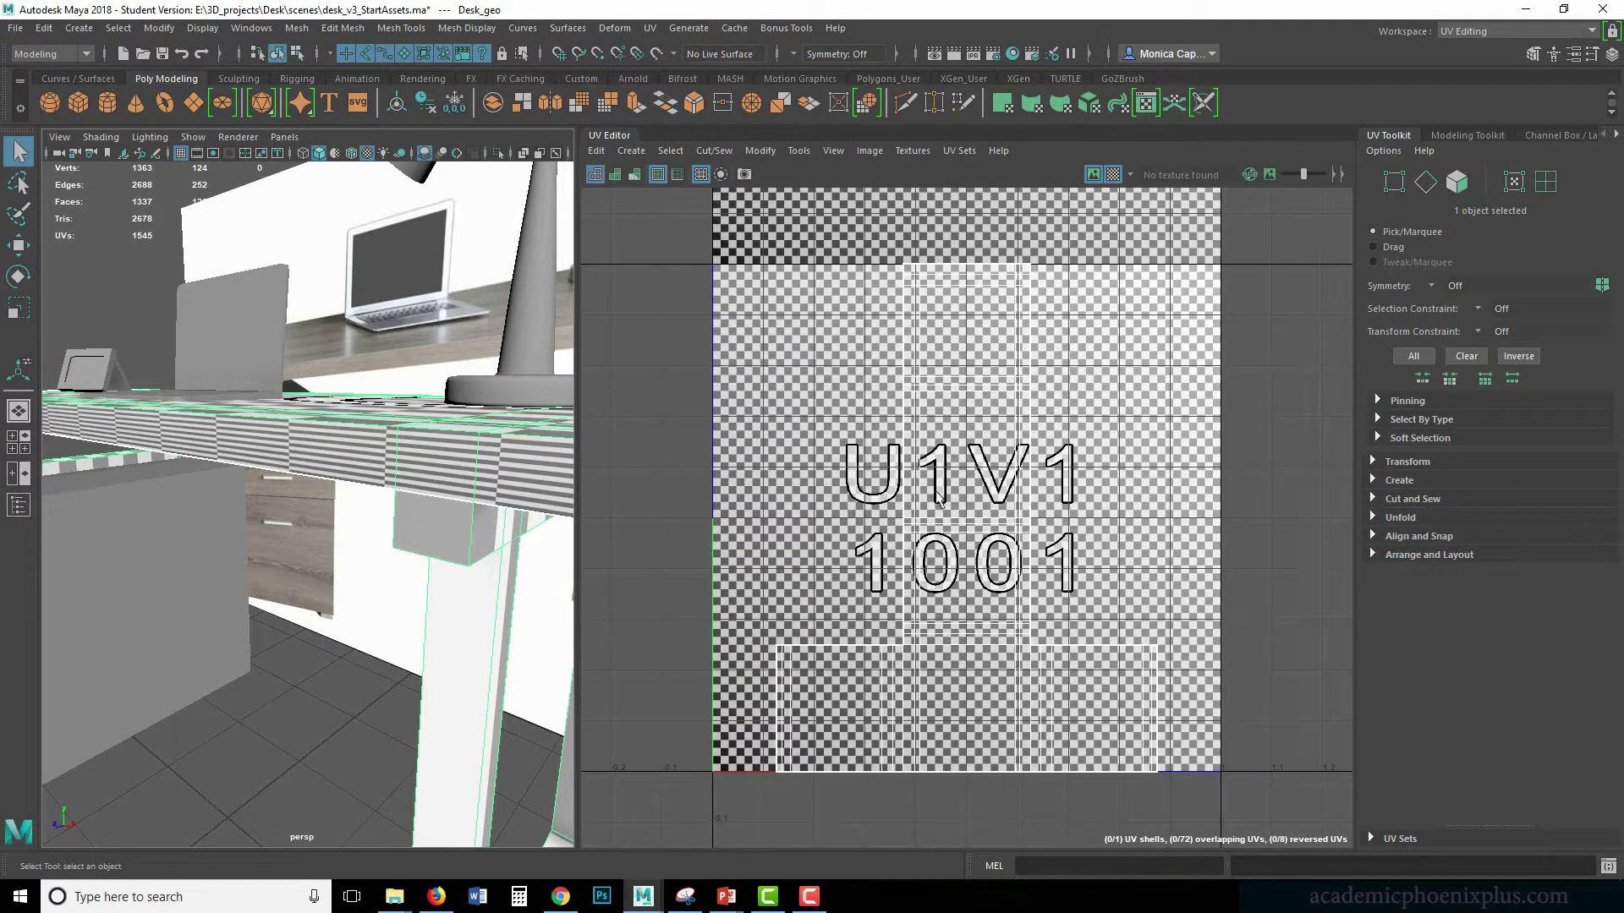
left_click_drag(434, 464, 609, 467, "alt")
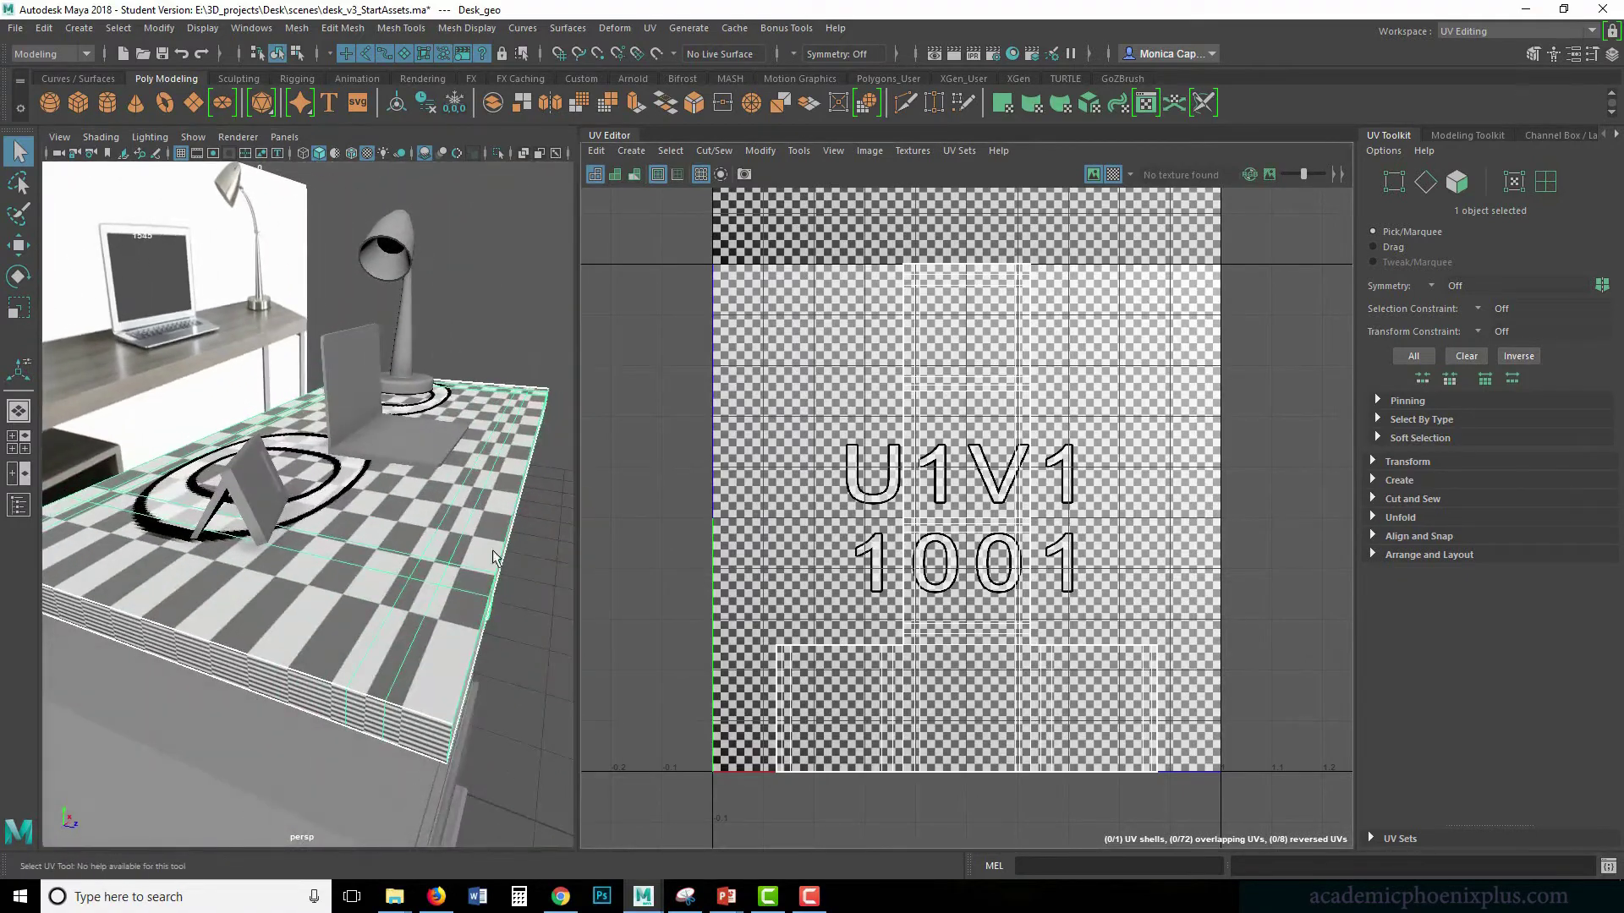
left_click_drag(503, 553, 538, 484, "alt")
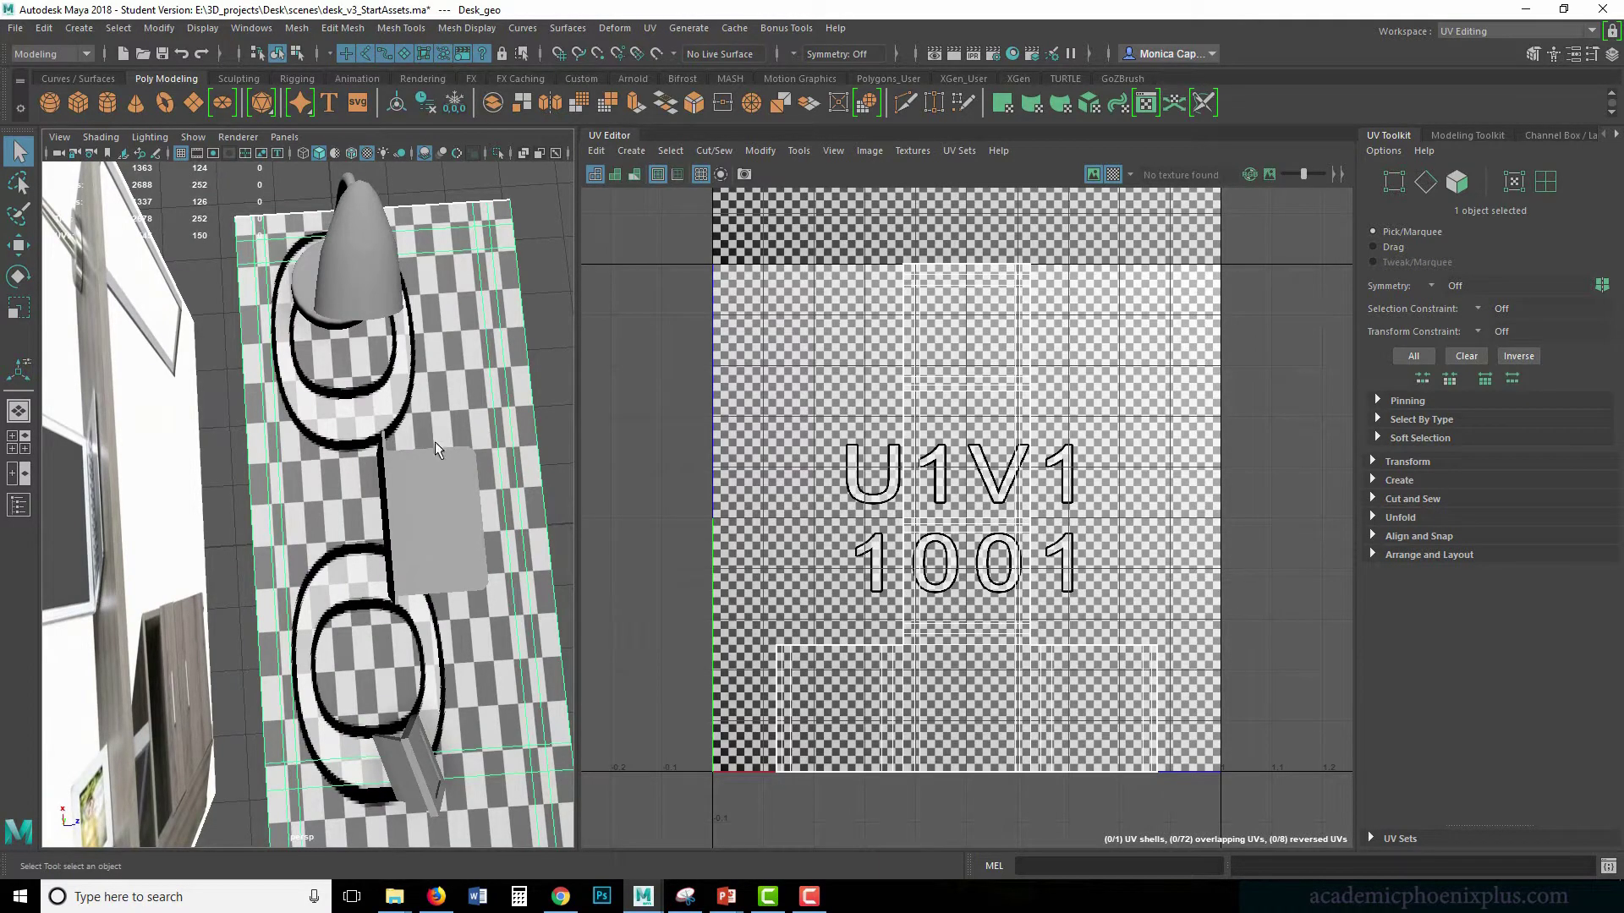
- Compare the laptop's checker pattern with the desk's, and leave only the desk selected
left_click(383, 520, "shift")
left_click_drag(383, 520, 313, 546, "alt")
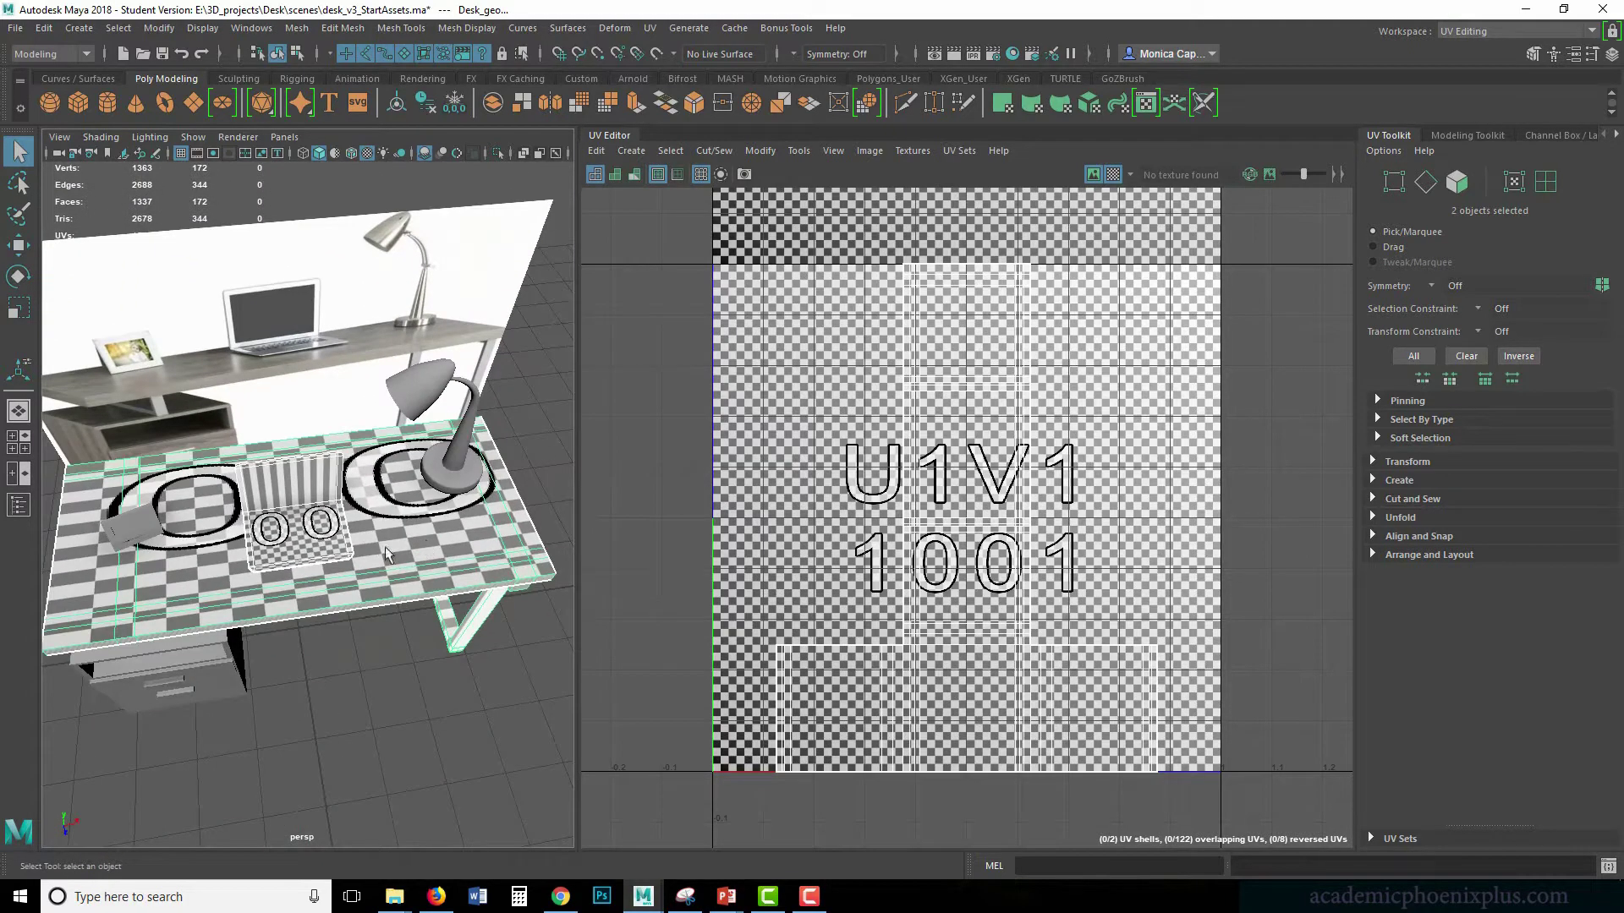
left_click(384, 546)
left_click(315, 540)
left_click(398, 563)
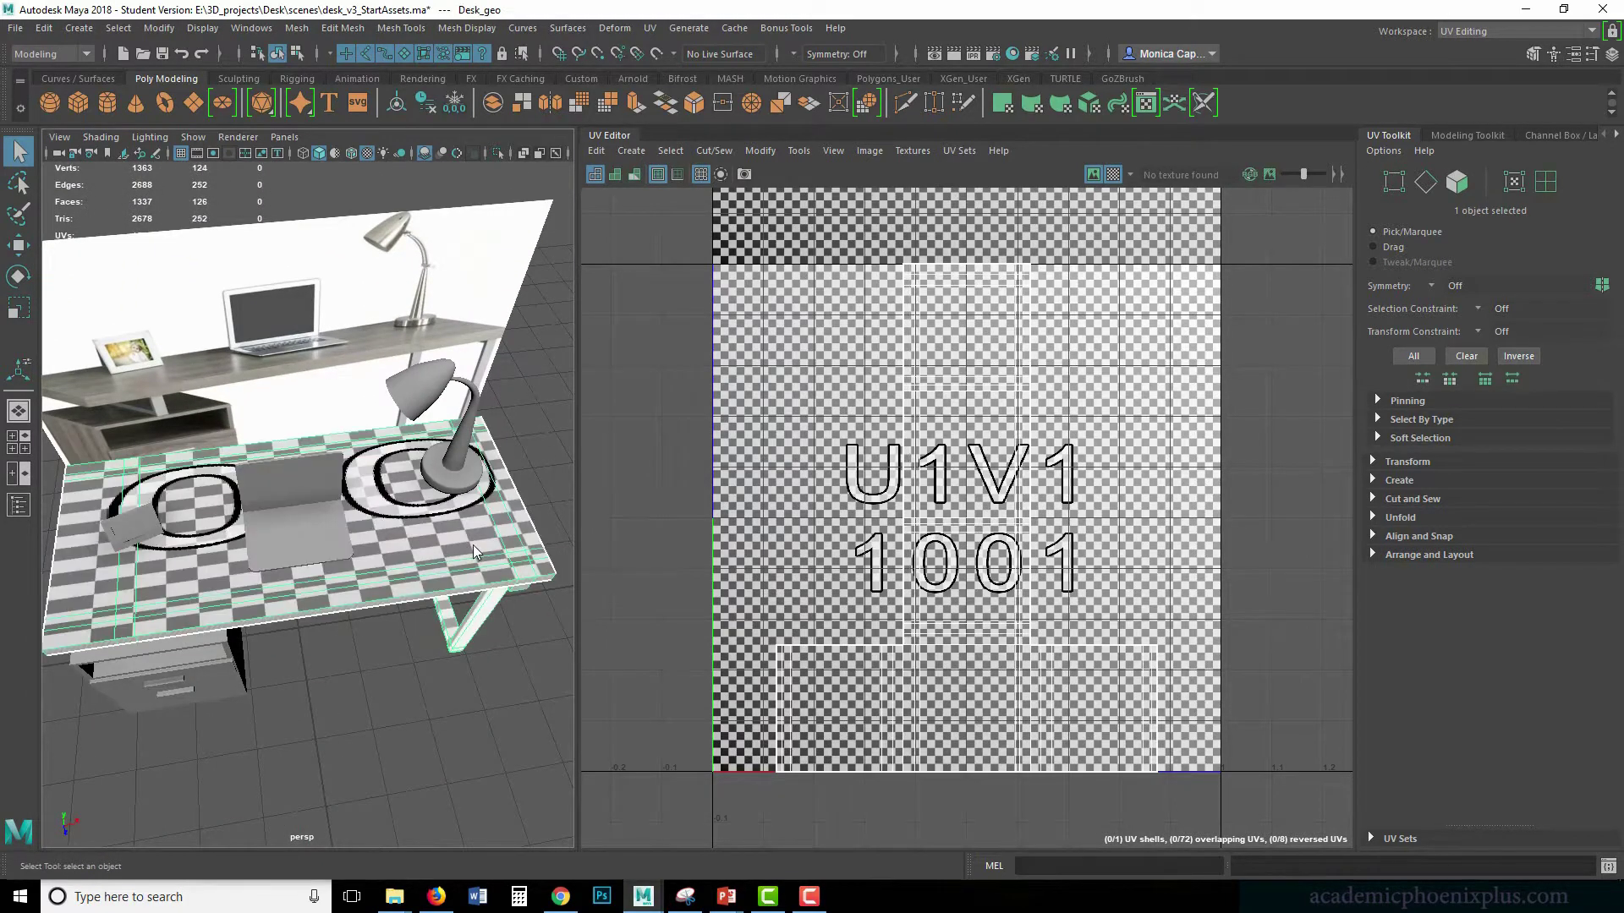
right_click_drag(474, 545, 472, 431)
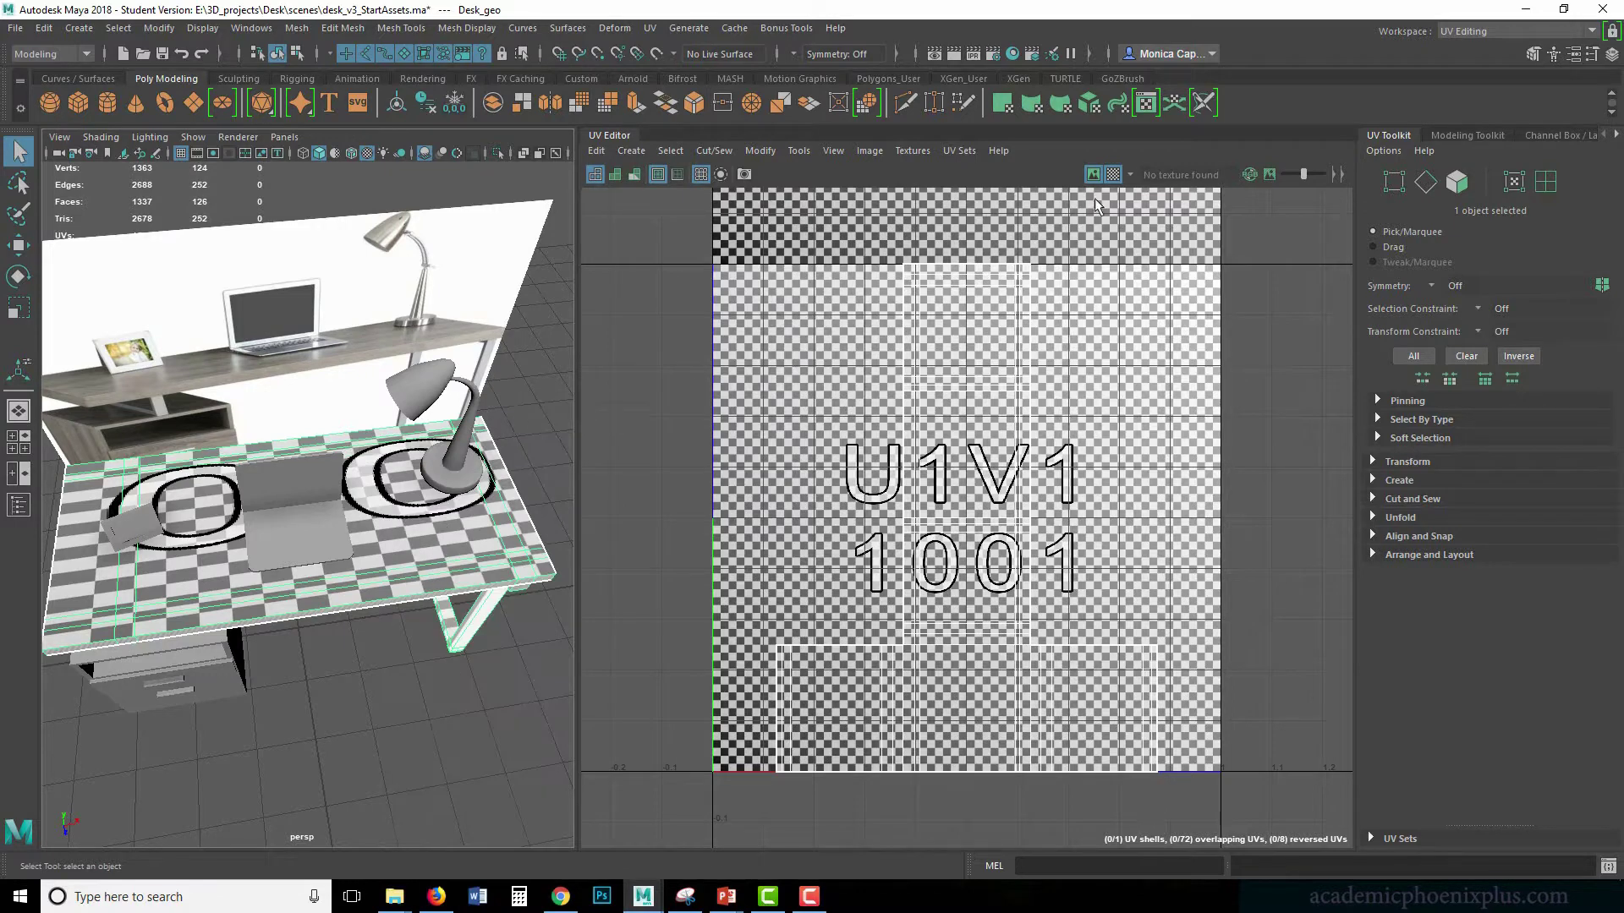
- Hide the checker map and apply an Automatic UV projection to the whole desk mesh
left_click(1113, 175)
right_click_drag(458, 534, 536, 407)
left_click(651, 29)
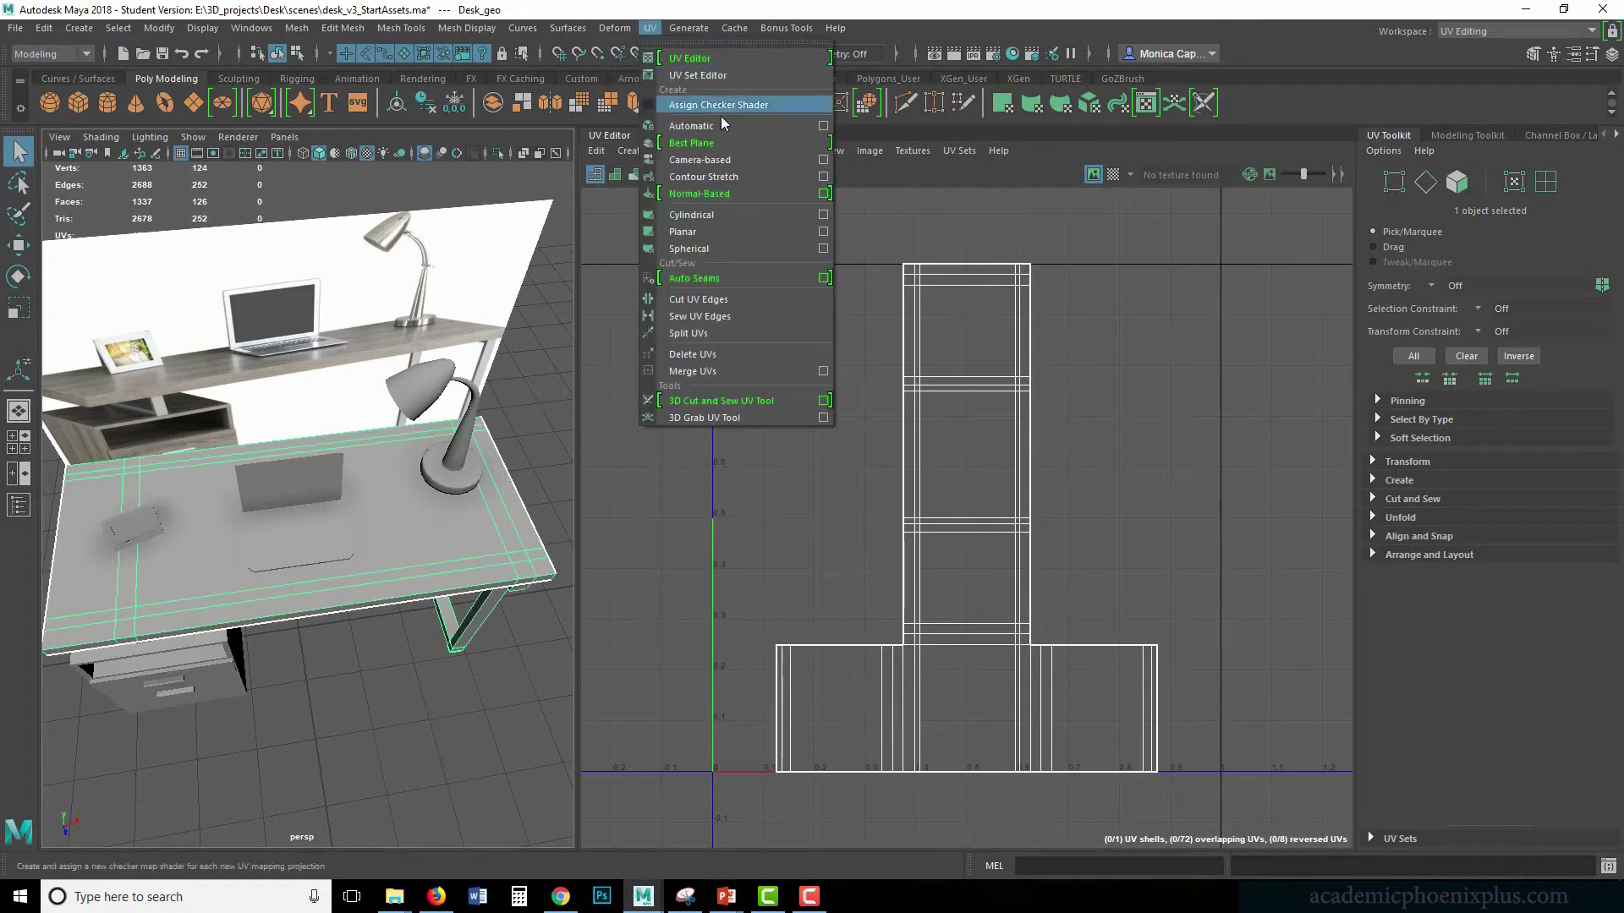
left_click(718, 124)
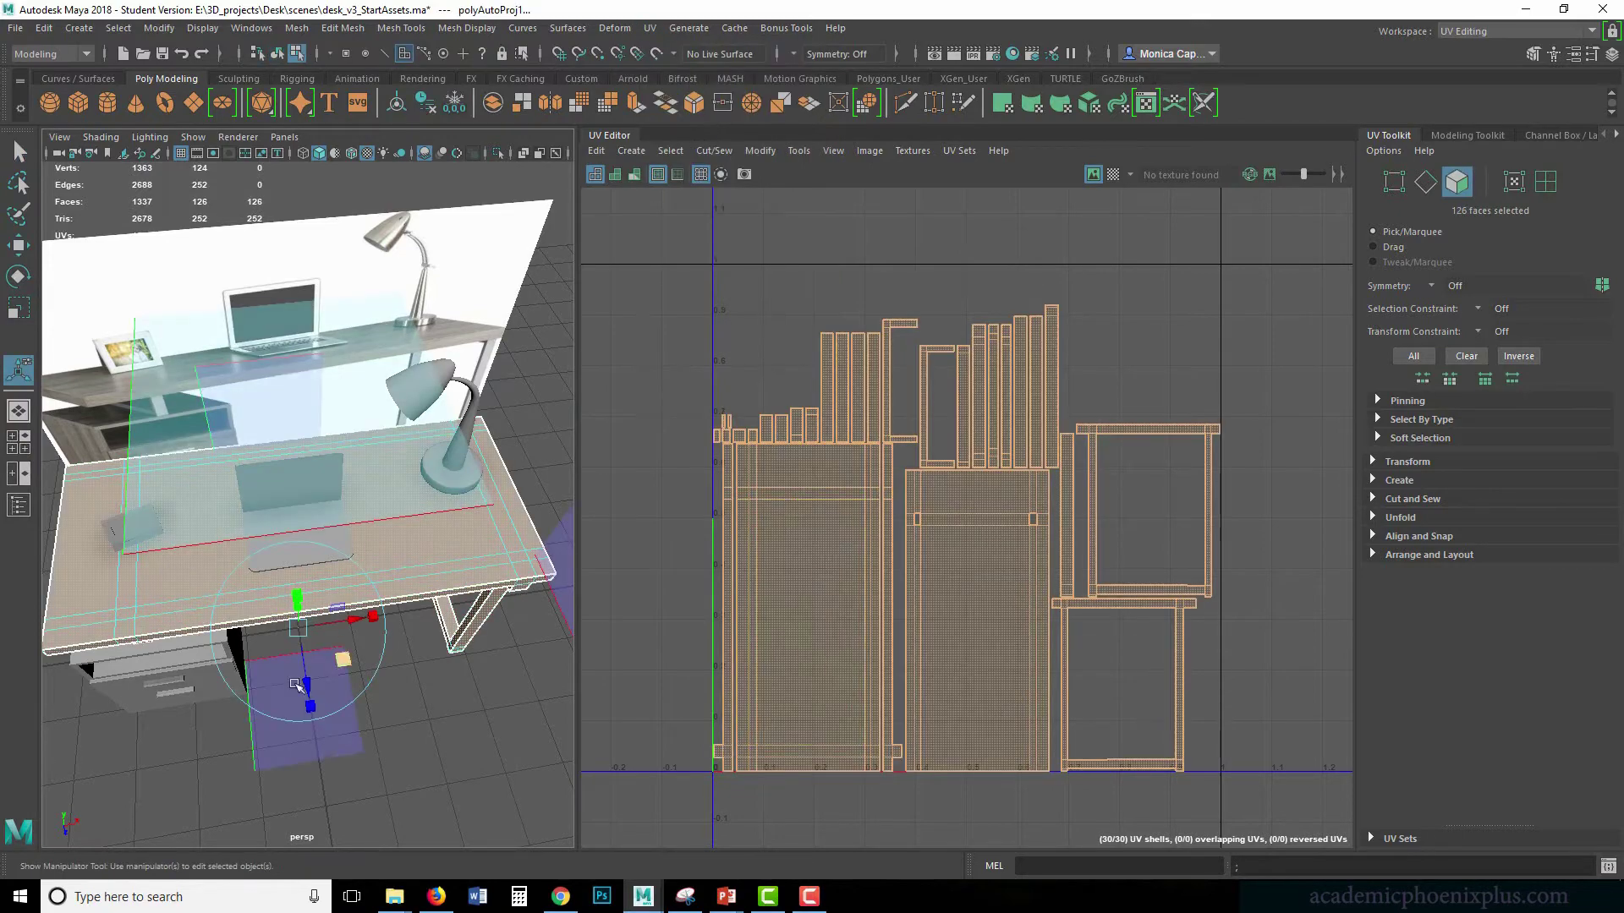
- Select the edges along the tabletop's front border to see where they lie in the UV layout
left_click_drag(298, 686, 395, 587, "alt")
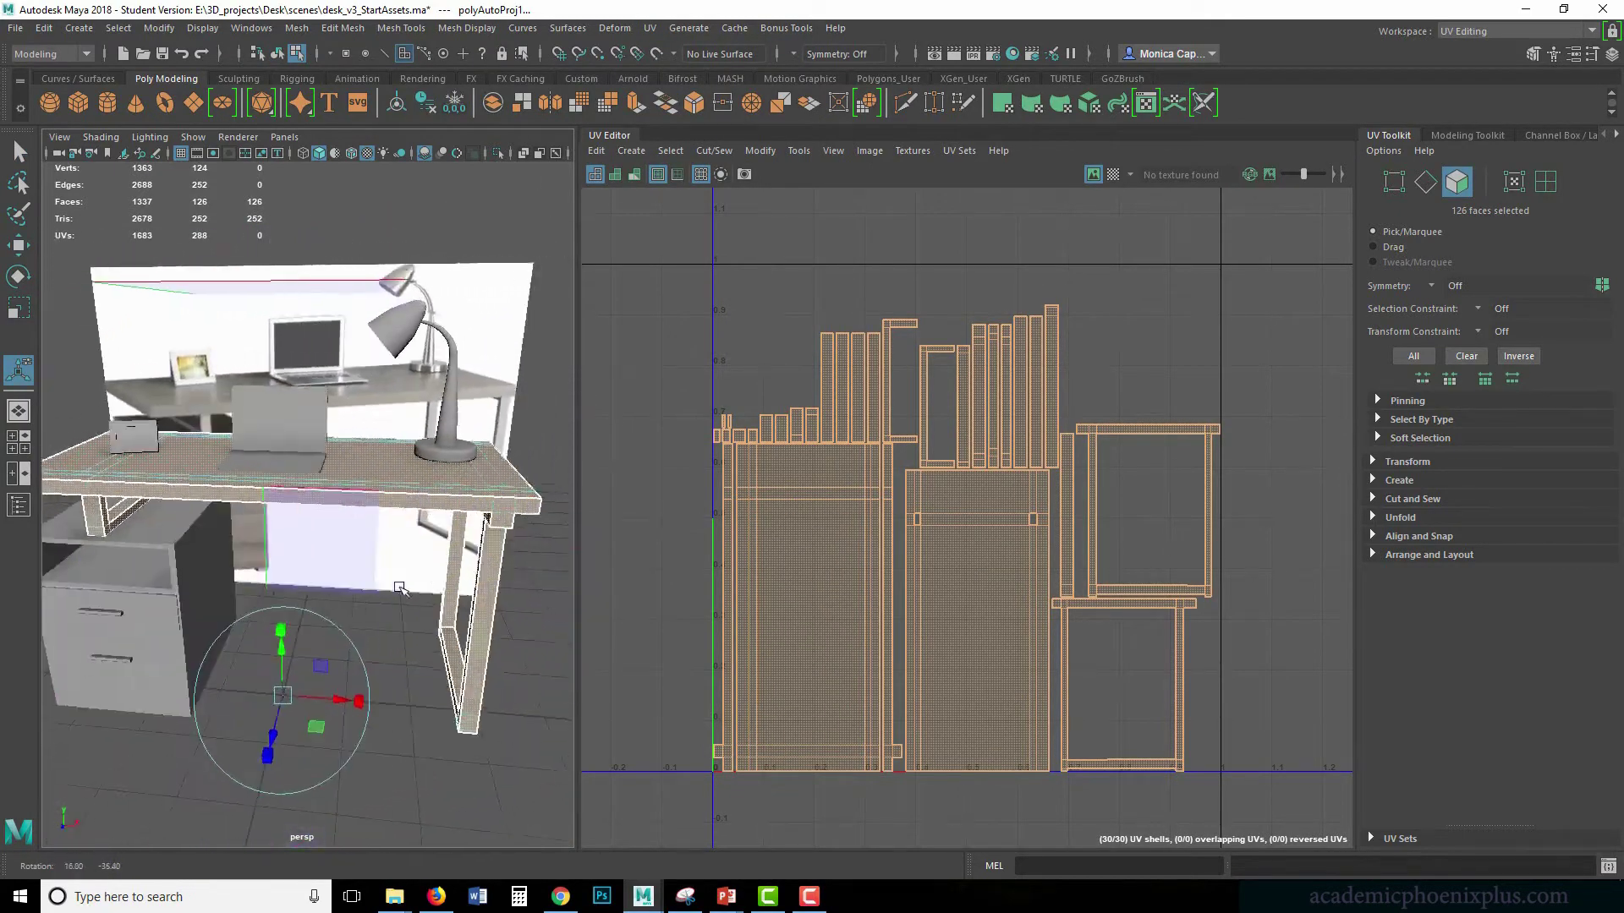
left_click_drag(415, 480, 468, 453, "alt")
scroll(426, 470, "up", 1)
right_click_drag(427, 470, 429, 391)
left_click(407, 521)
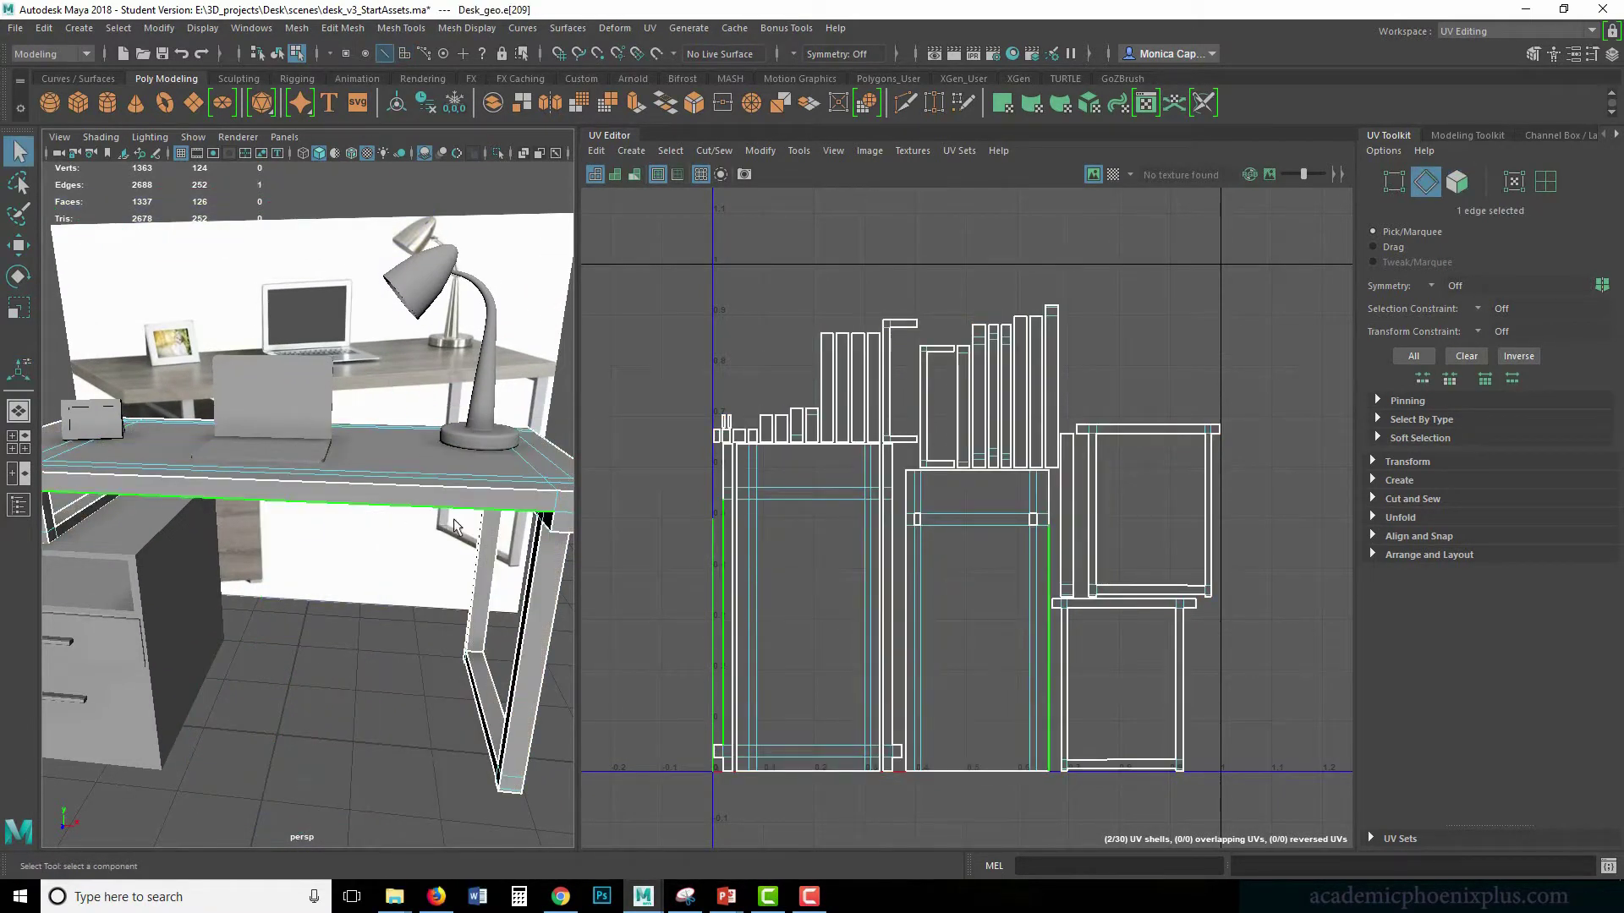
left_click_drag(453, 519, 541, 541, "alt")
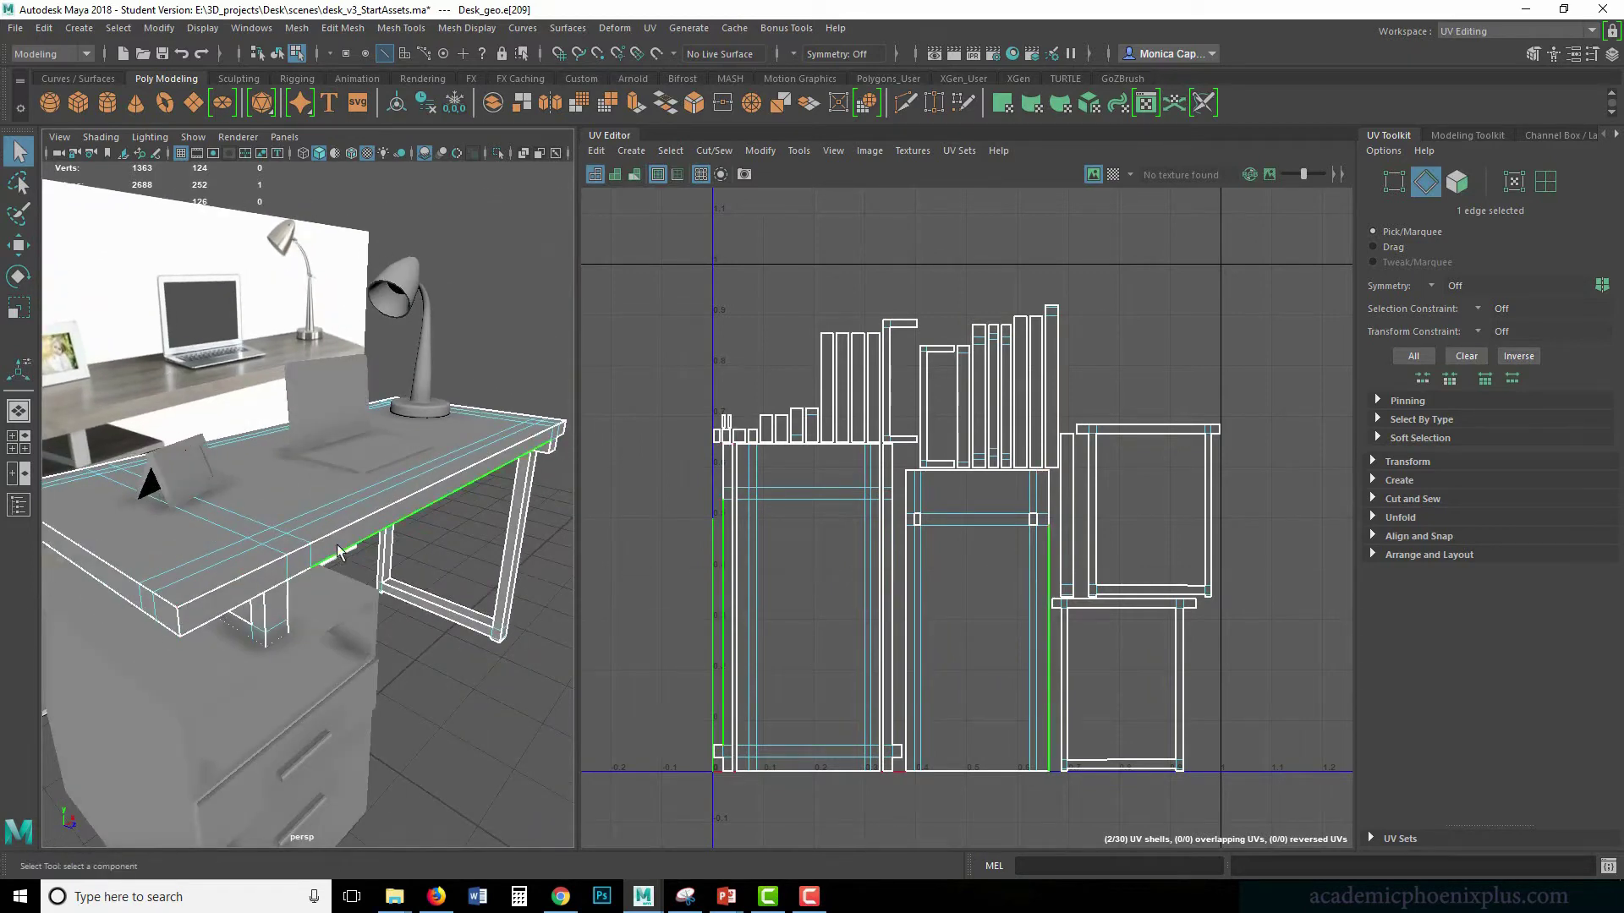
double_click(407, 504, "shift")
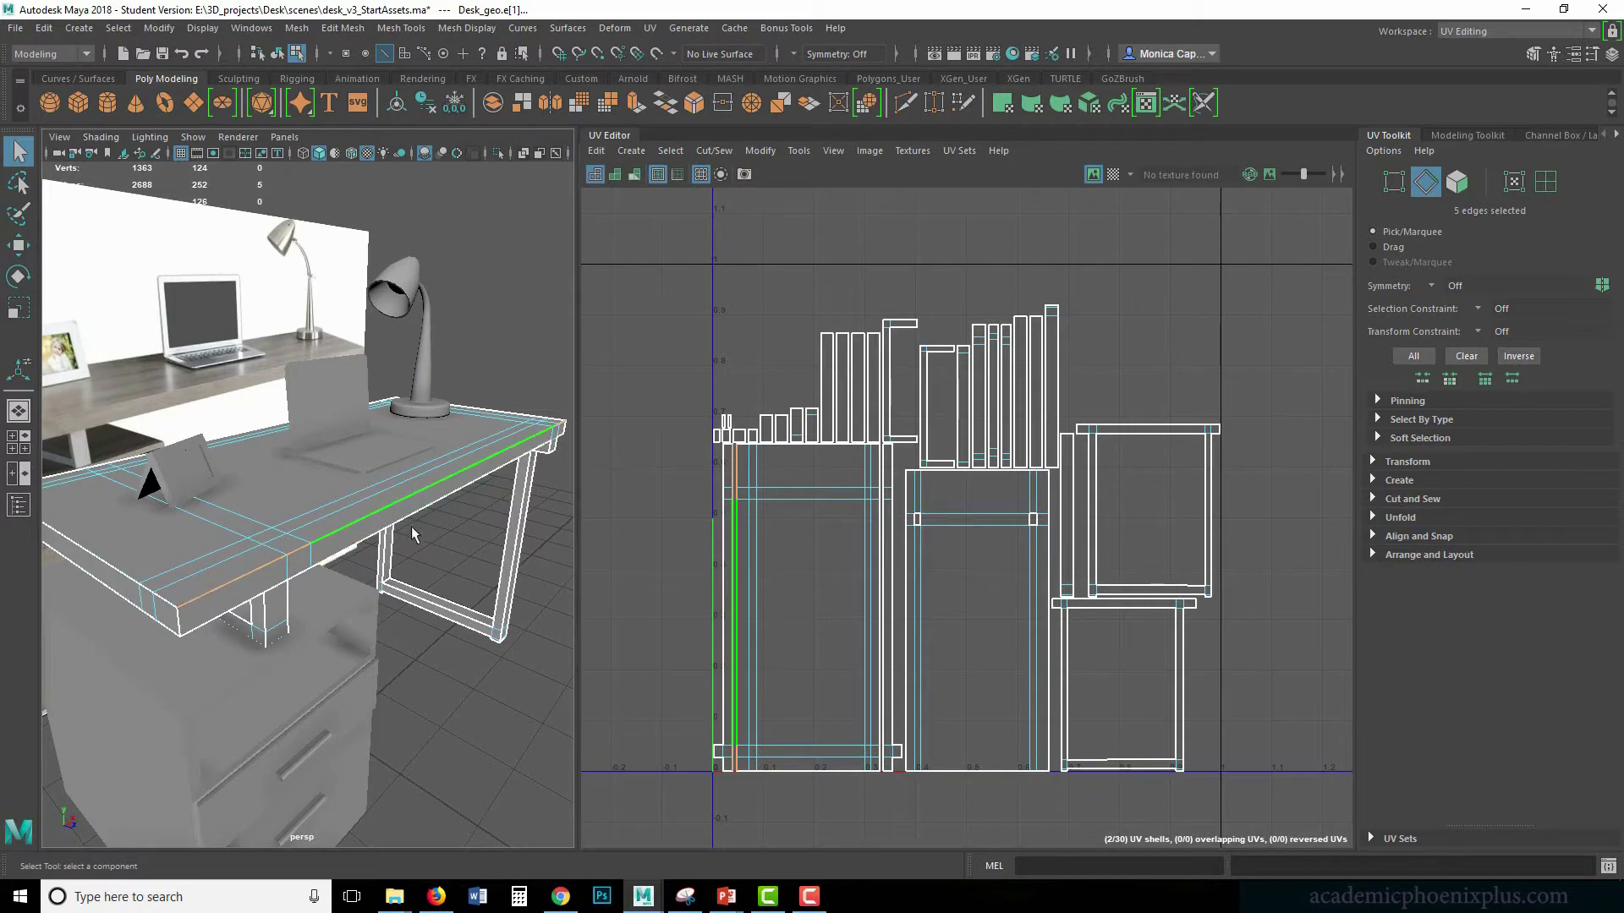
double_click(310, 532, "shift")
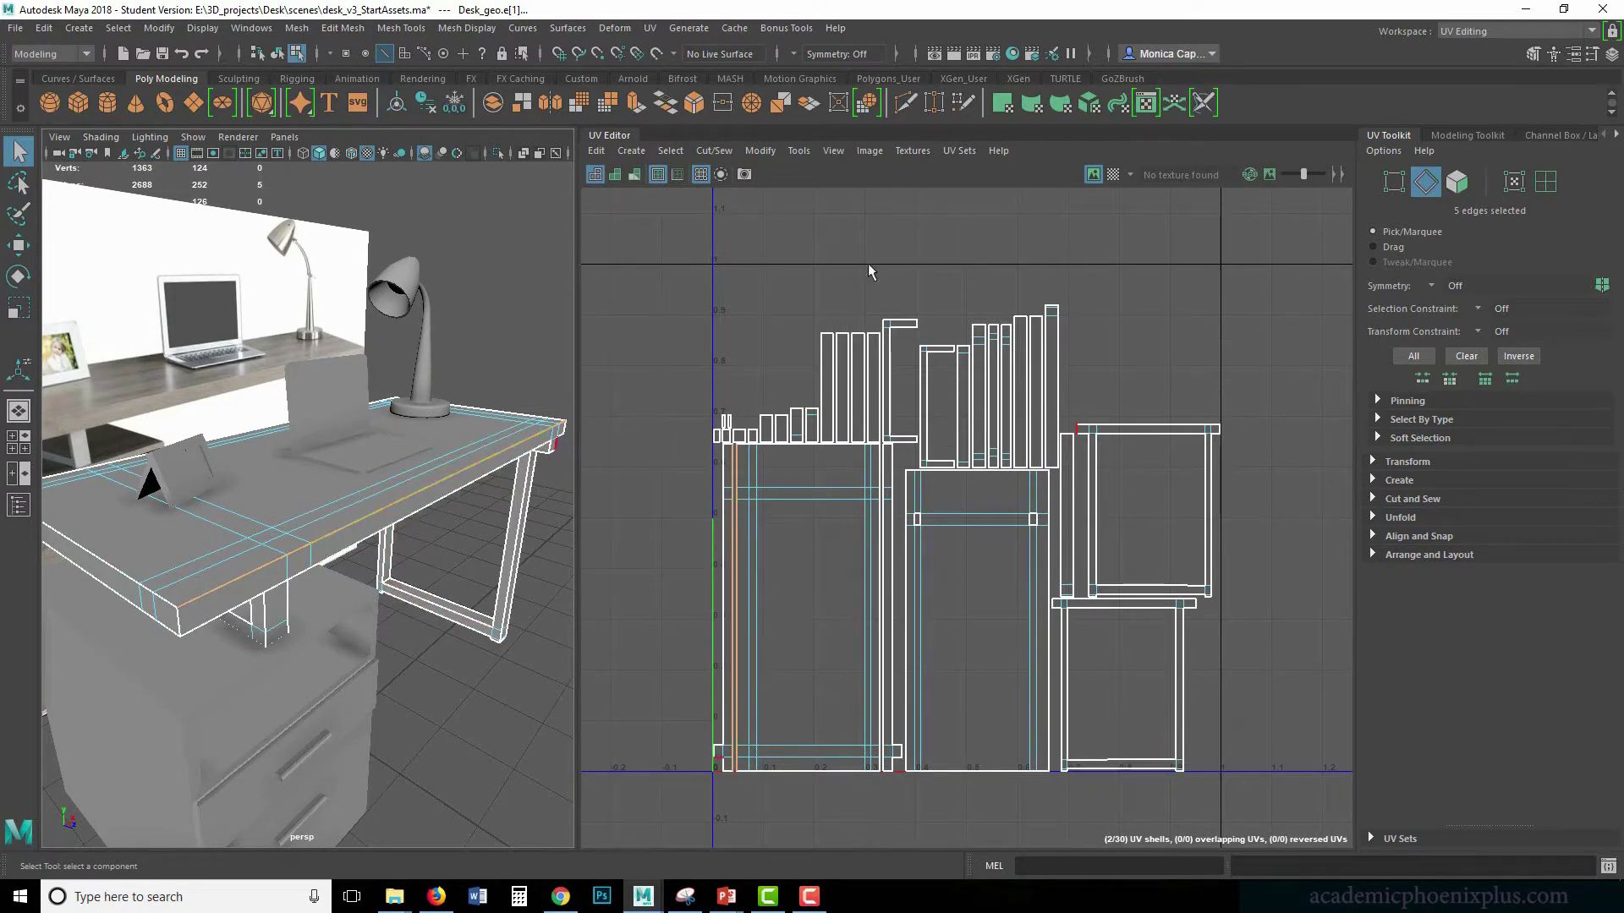
- Display the checker map briefly and inspect how the pattern meets along the tabletop's front upper edge
left_click(1113, 174)
right_click_drag(441, 509, 515, 541, "alt")
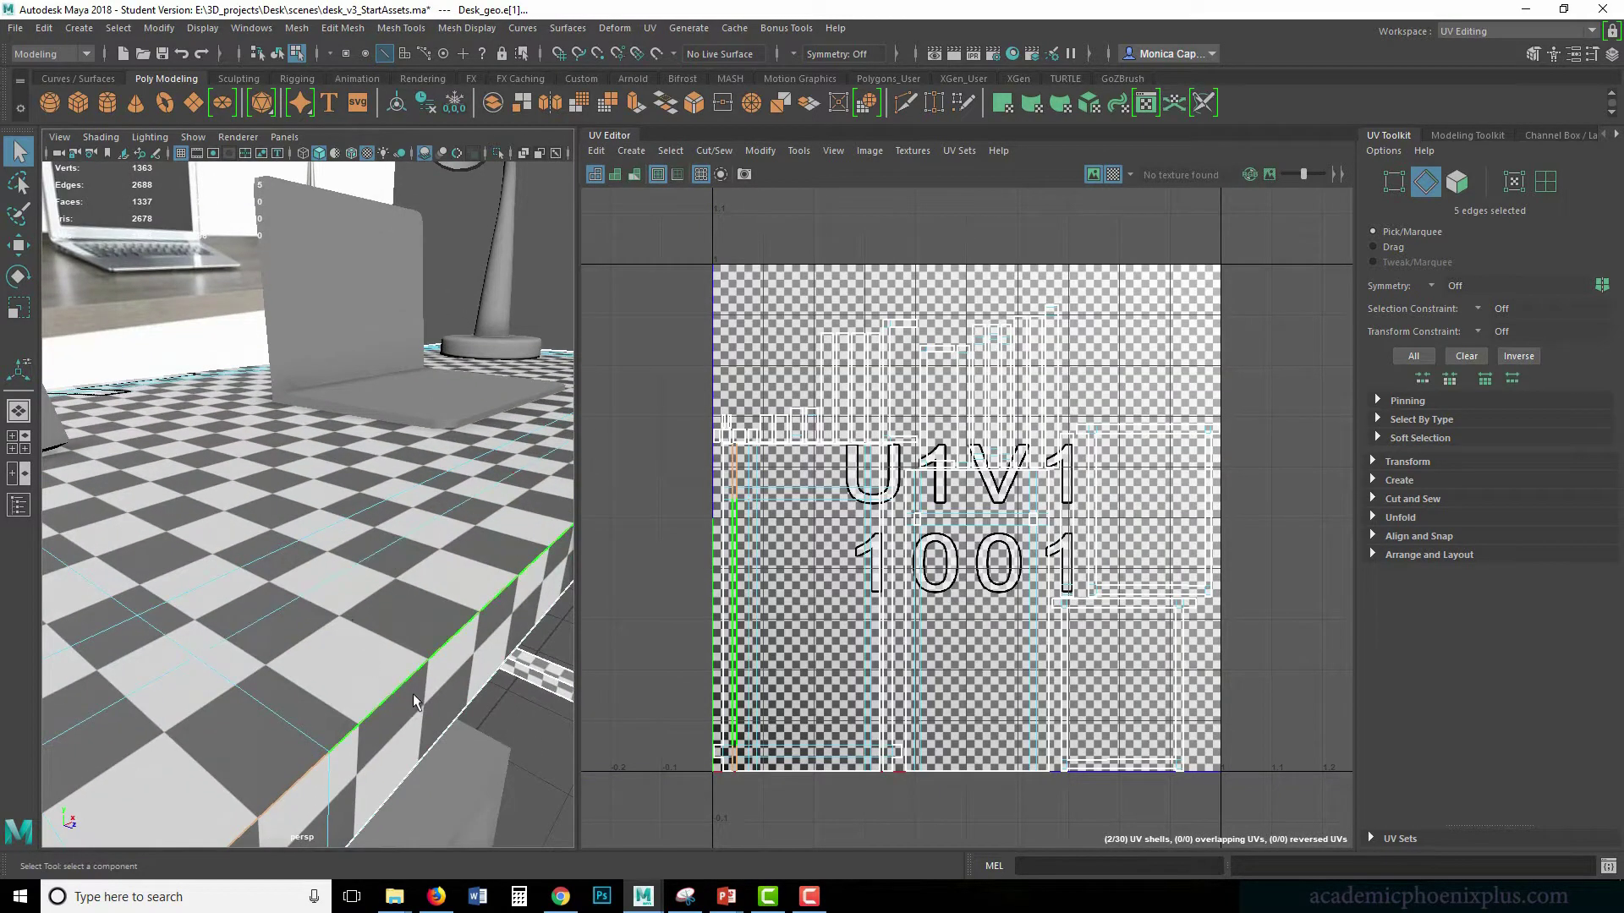
left_click_drag(414, 696, 410, 626, "alt")
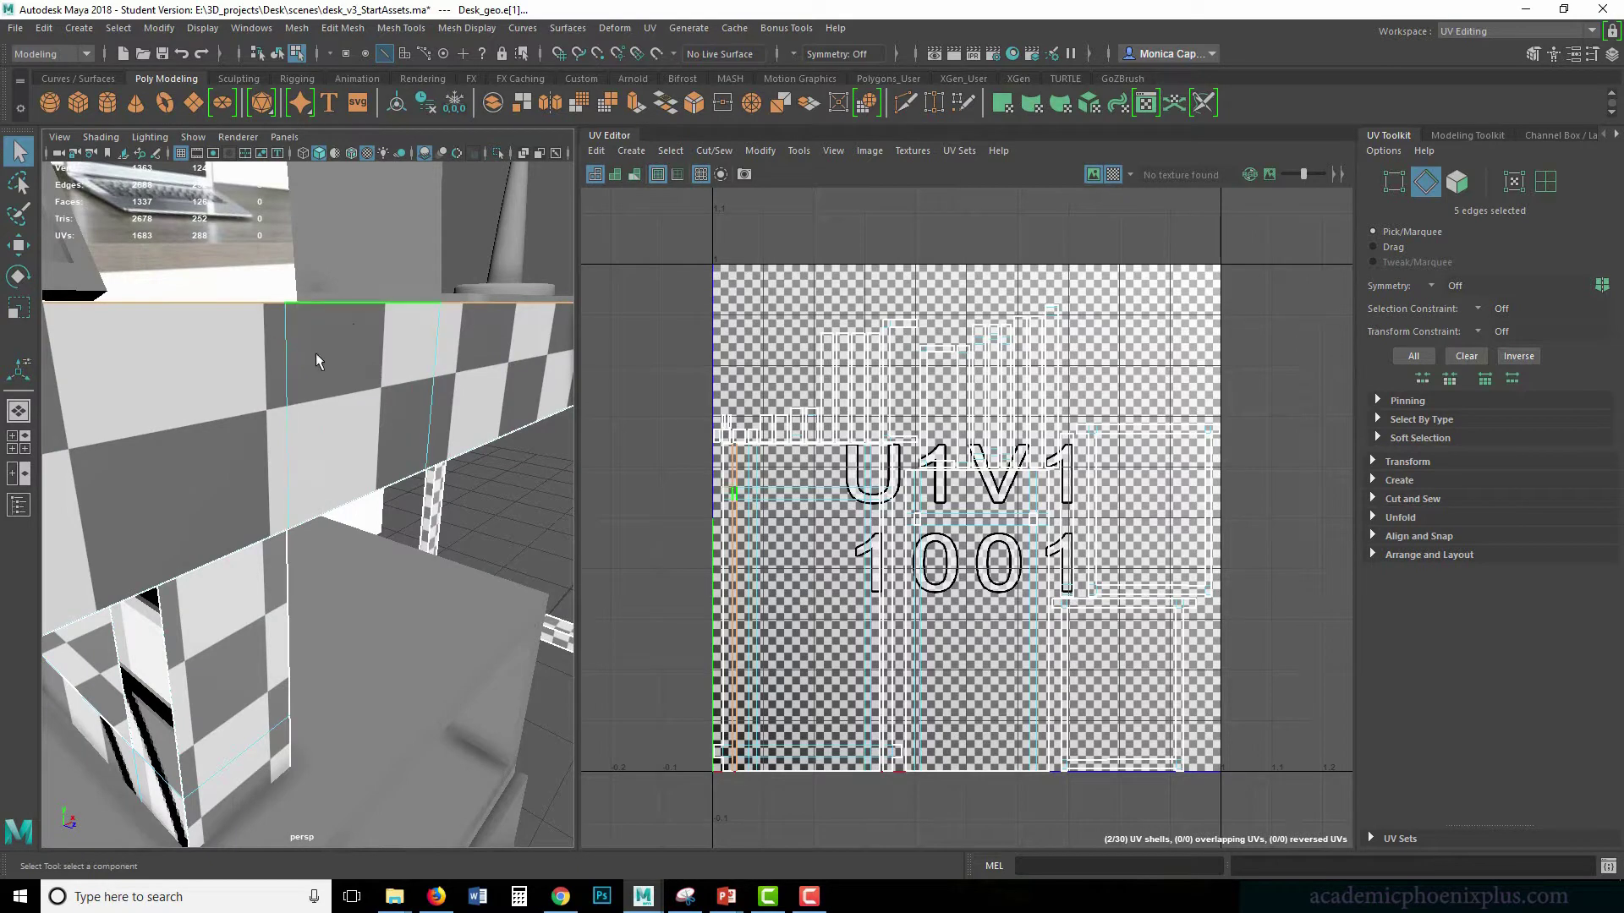
mouse_move(416, 389)
right_mouse_down()
mouse_move(352, 386)
mouse_move(440, 406)
right_mouse_up()
left_click_drag(356, 457, 379, 480, "alt")
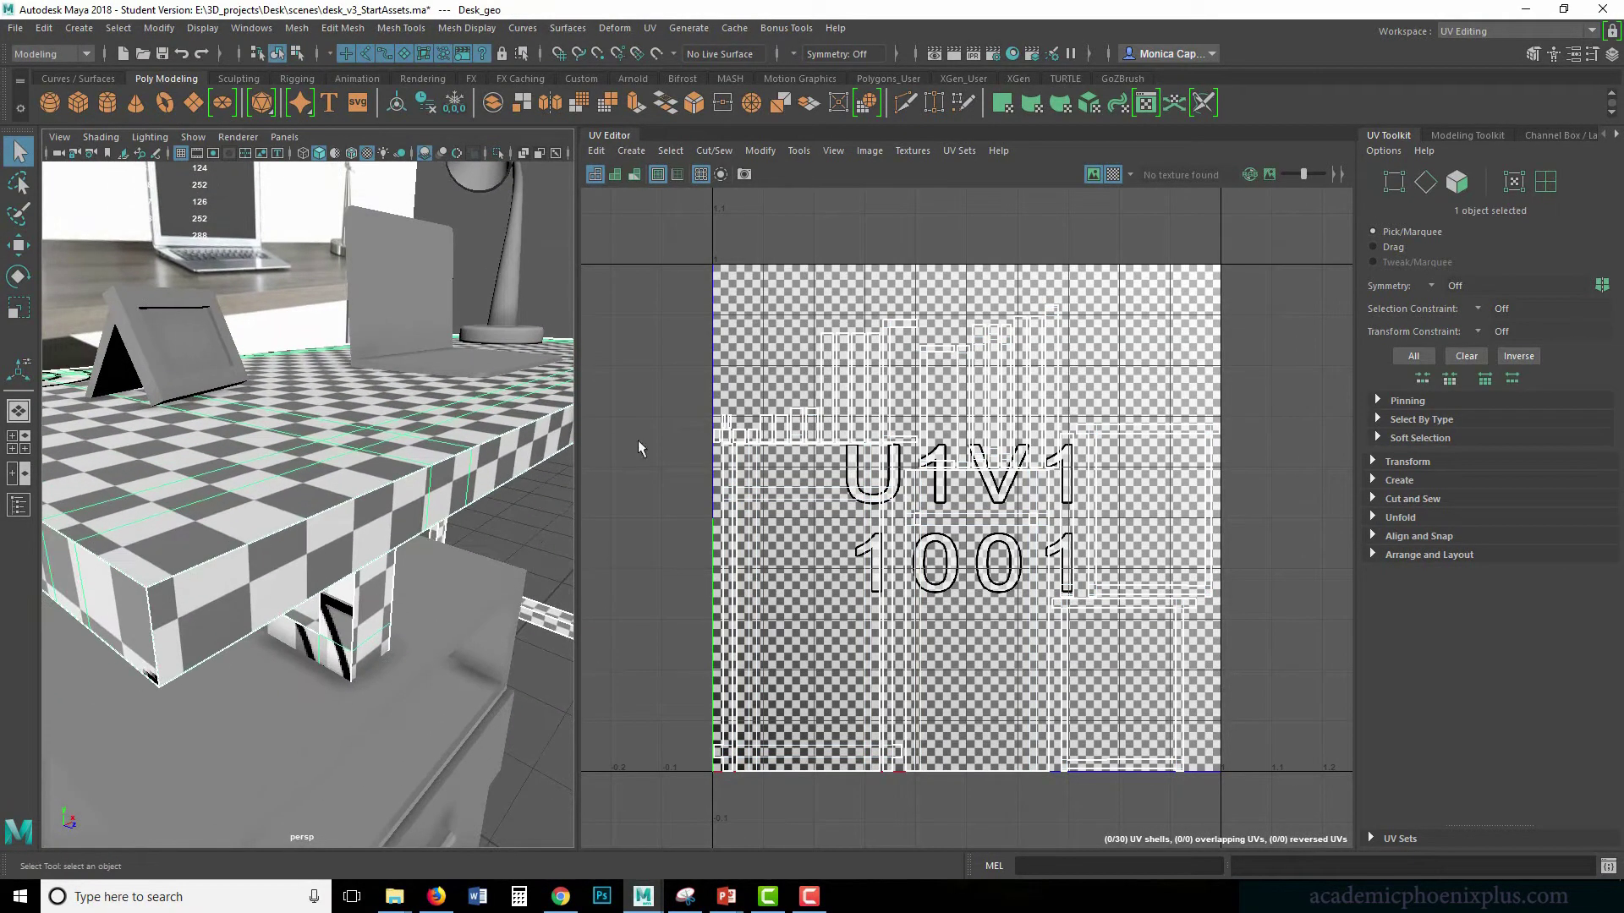
left_click(1113, 174)
- Stitch the UVs of the tabletop's front face to its top surface along the full front upper edge, using A to B
left_click(408, 498)
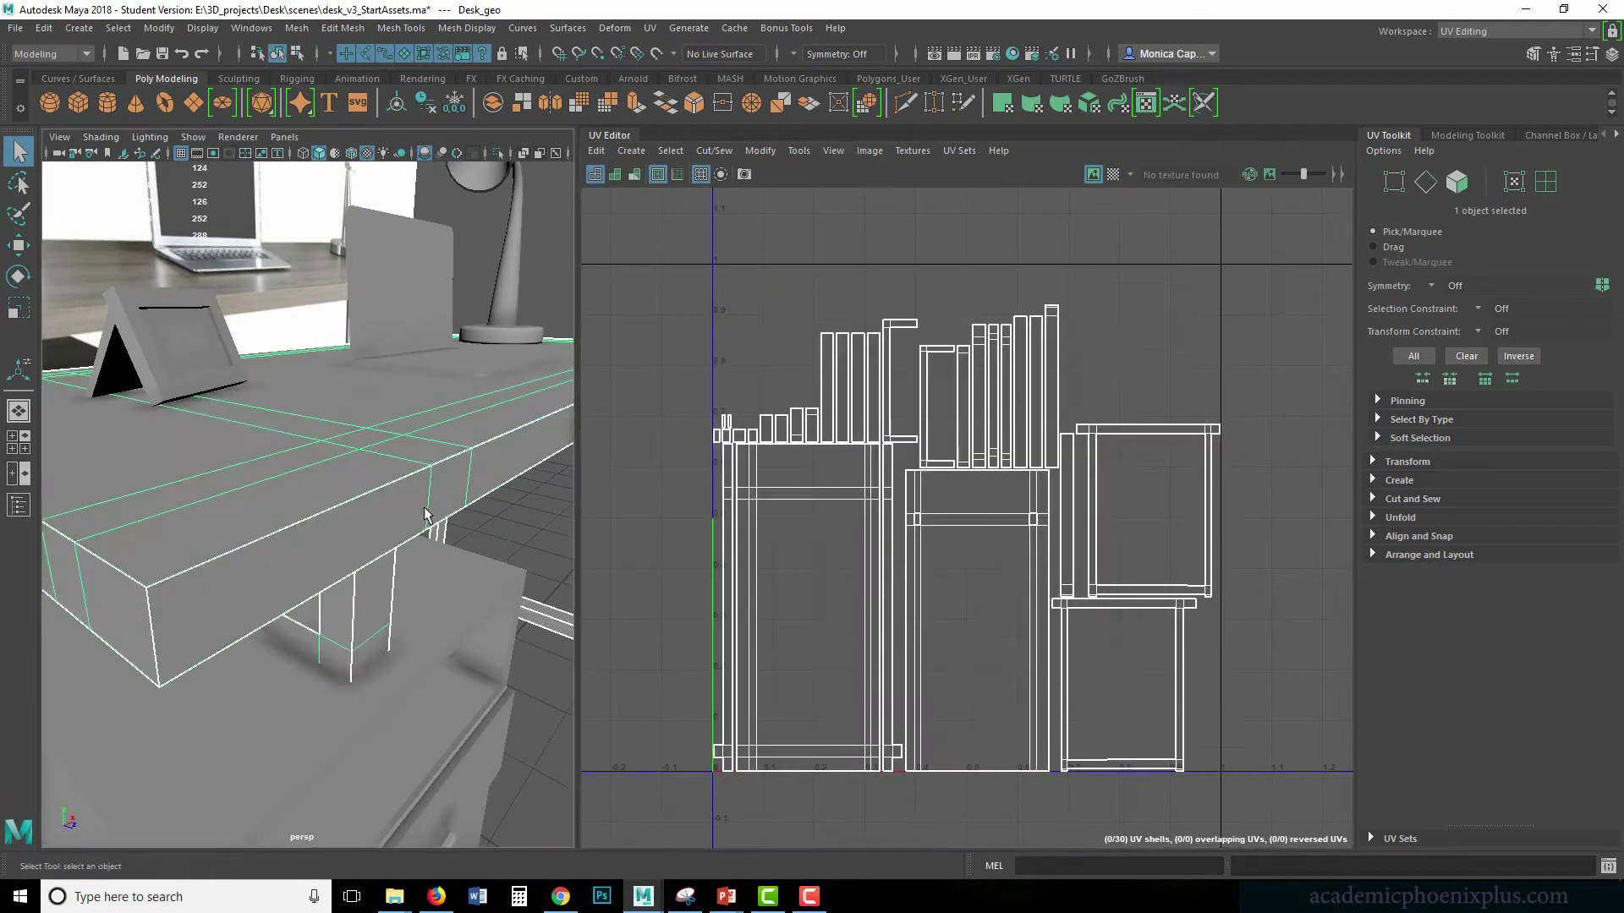
right_click_drag(409, 496, 409, 398)
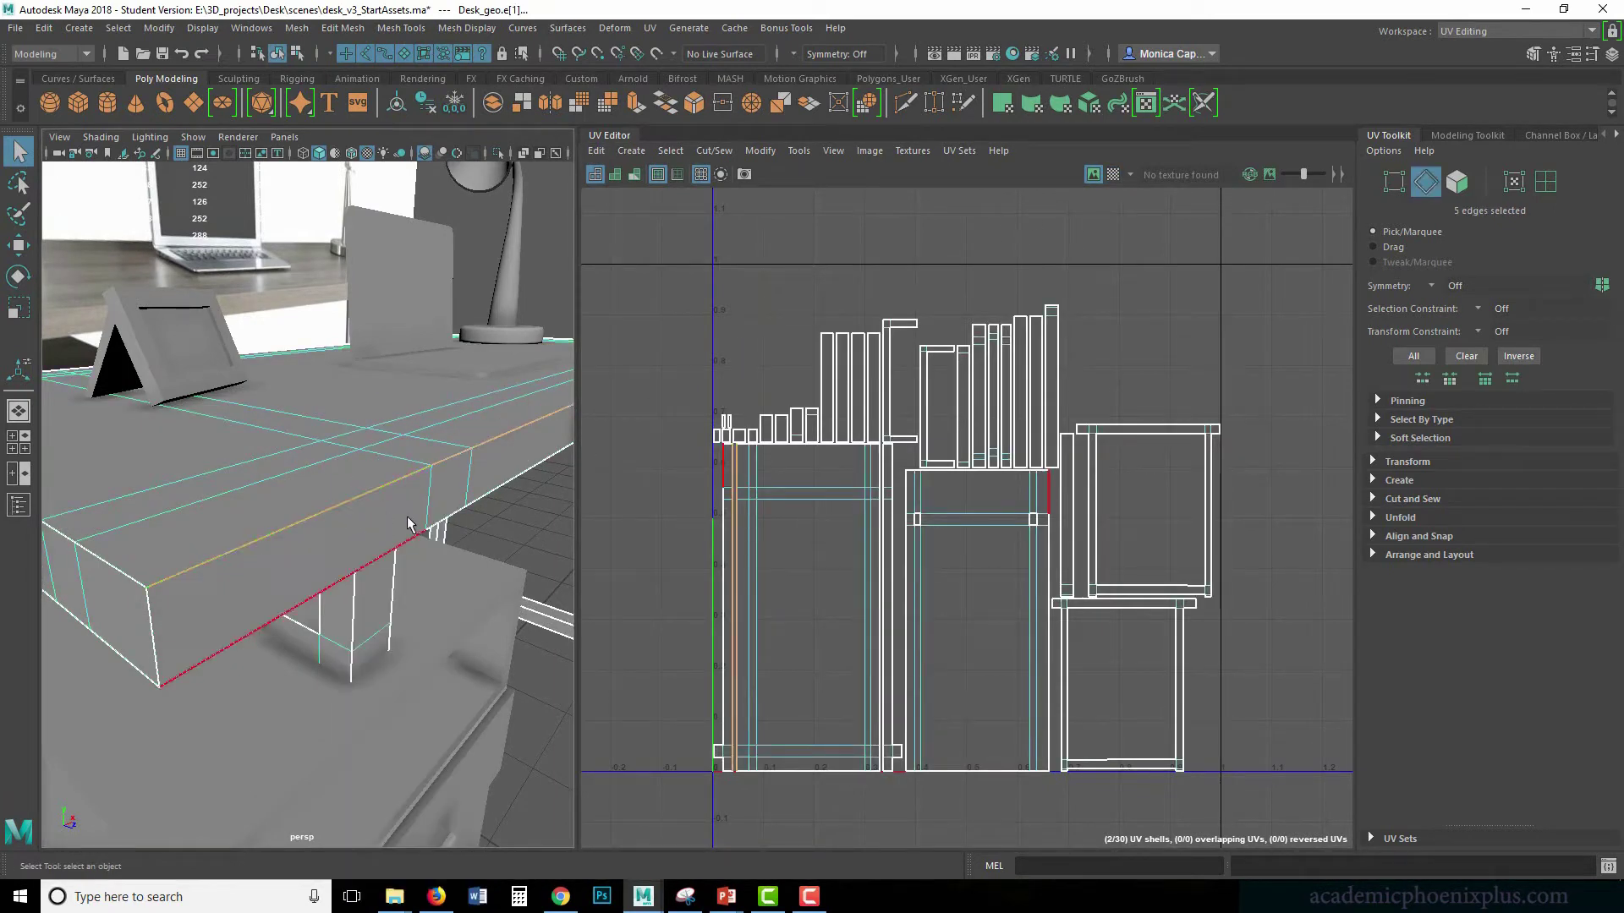
left_click_drag(415, 523, 329, 509, "alt")
right_click_drag(429, 491, 290, 470)
left_click_drag(289, 471, 389, 479, "alt")
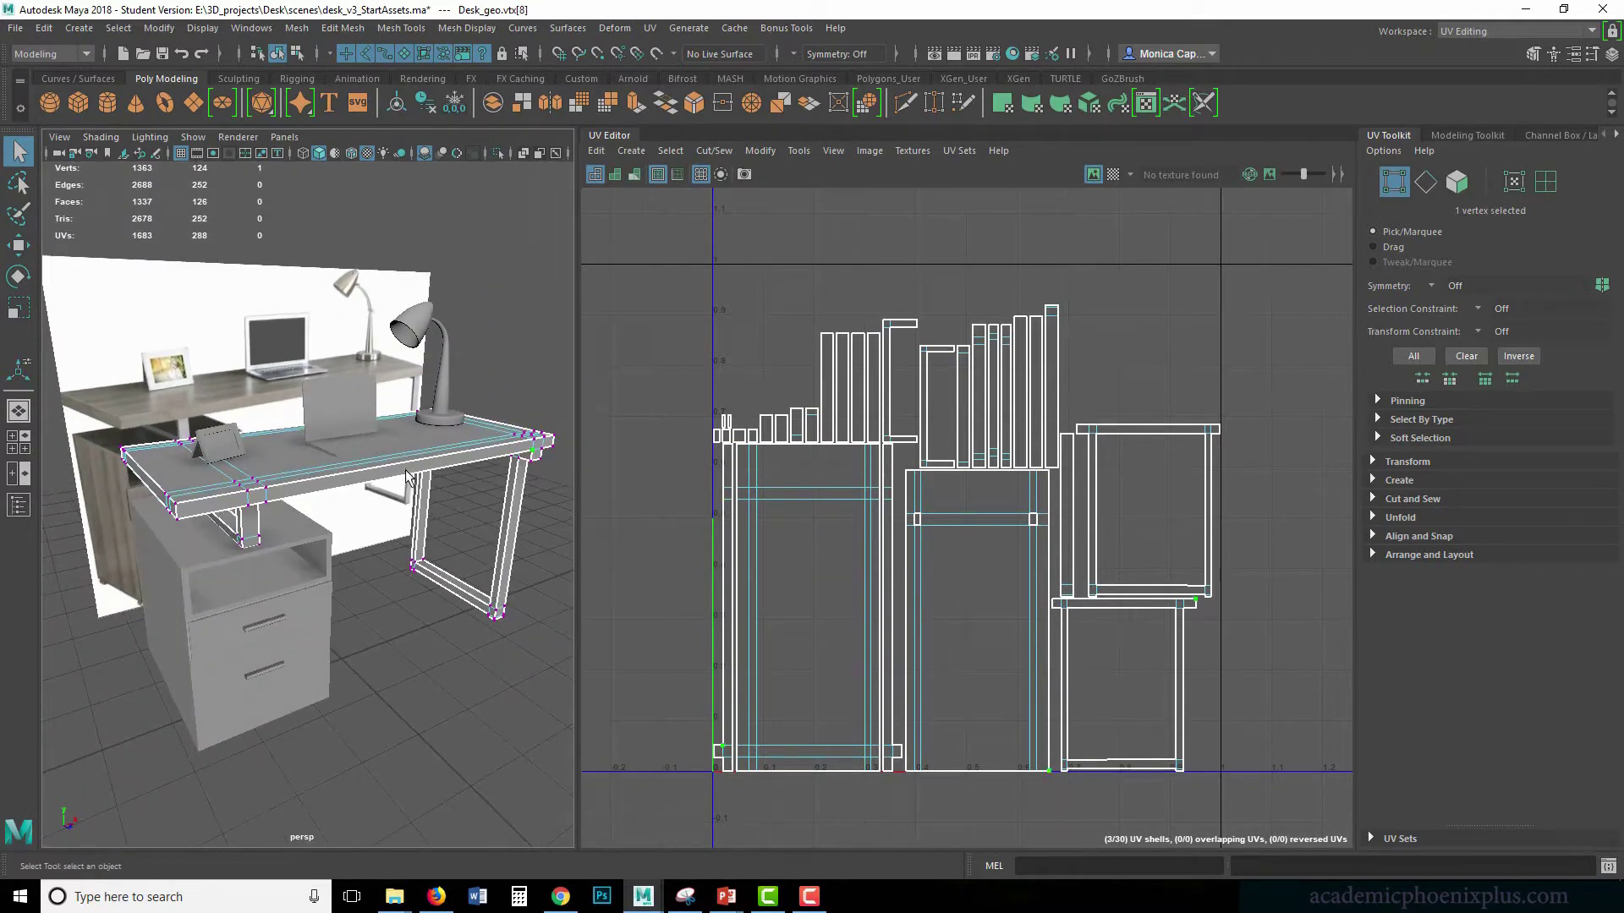
right_click_drag(407, 476, 404, 444)
double_click(373, 468)
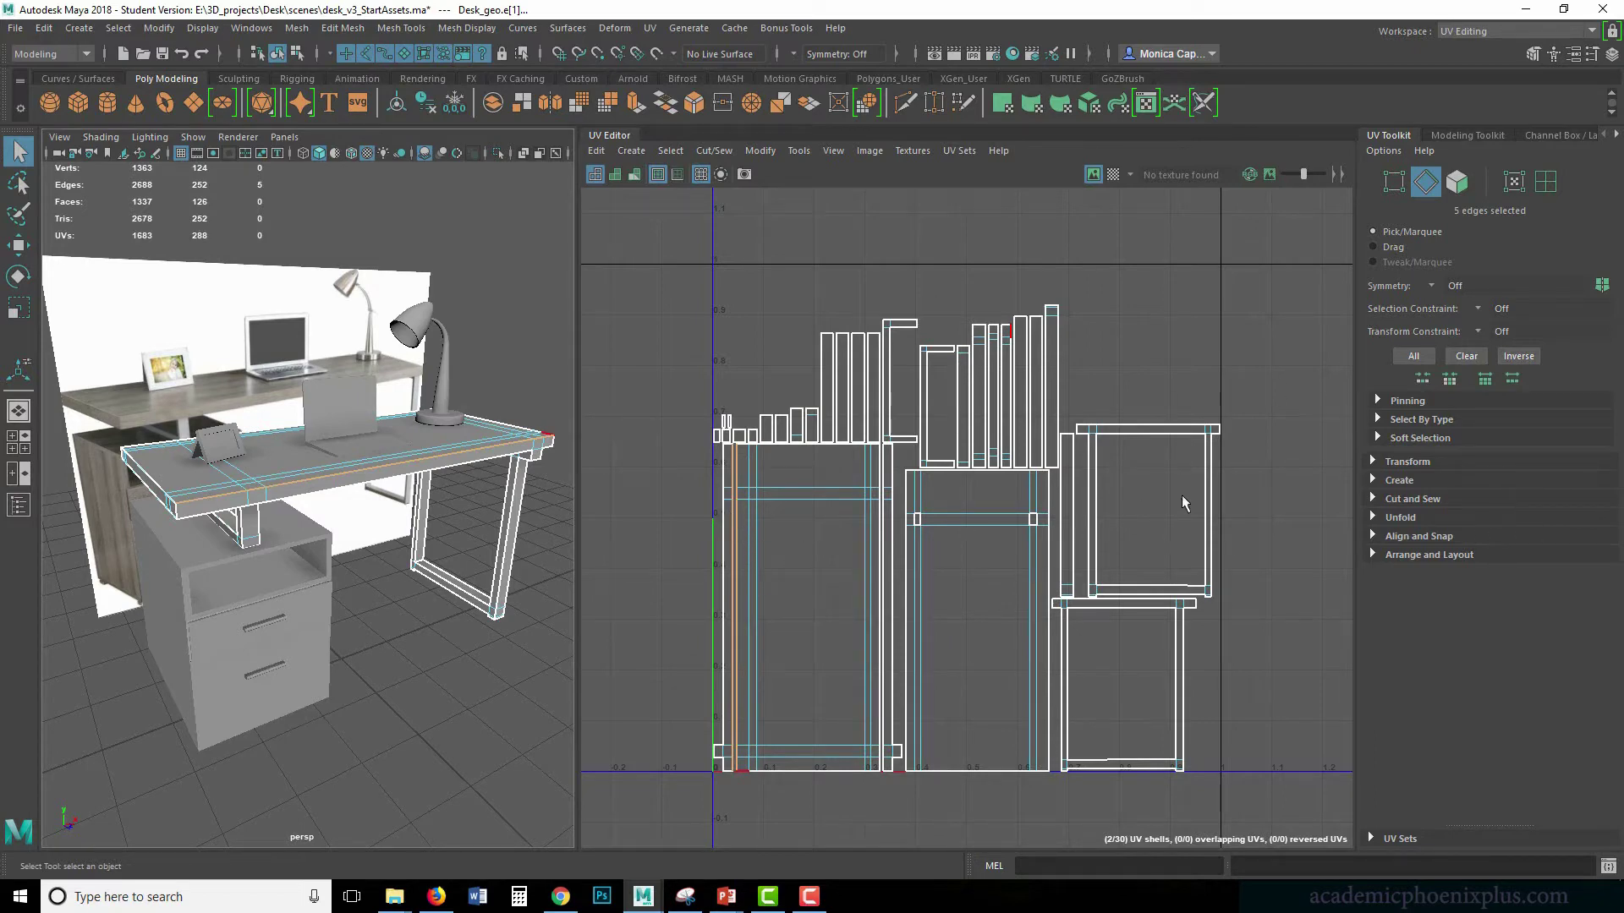
left_click(1420, 498)
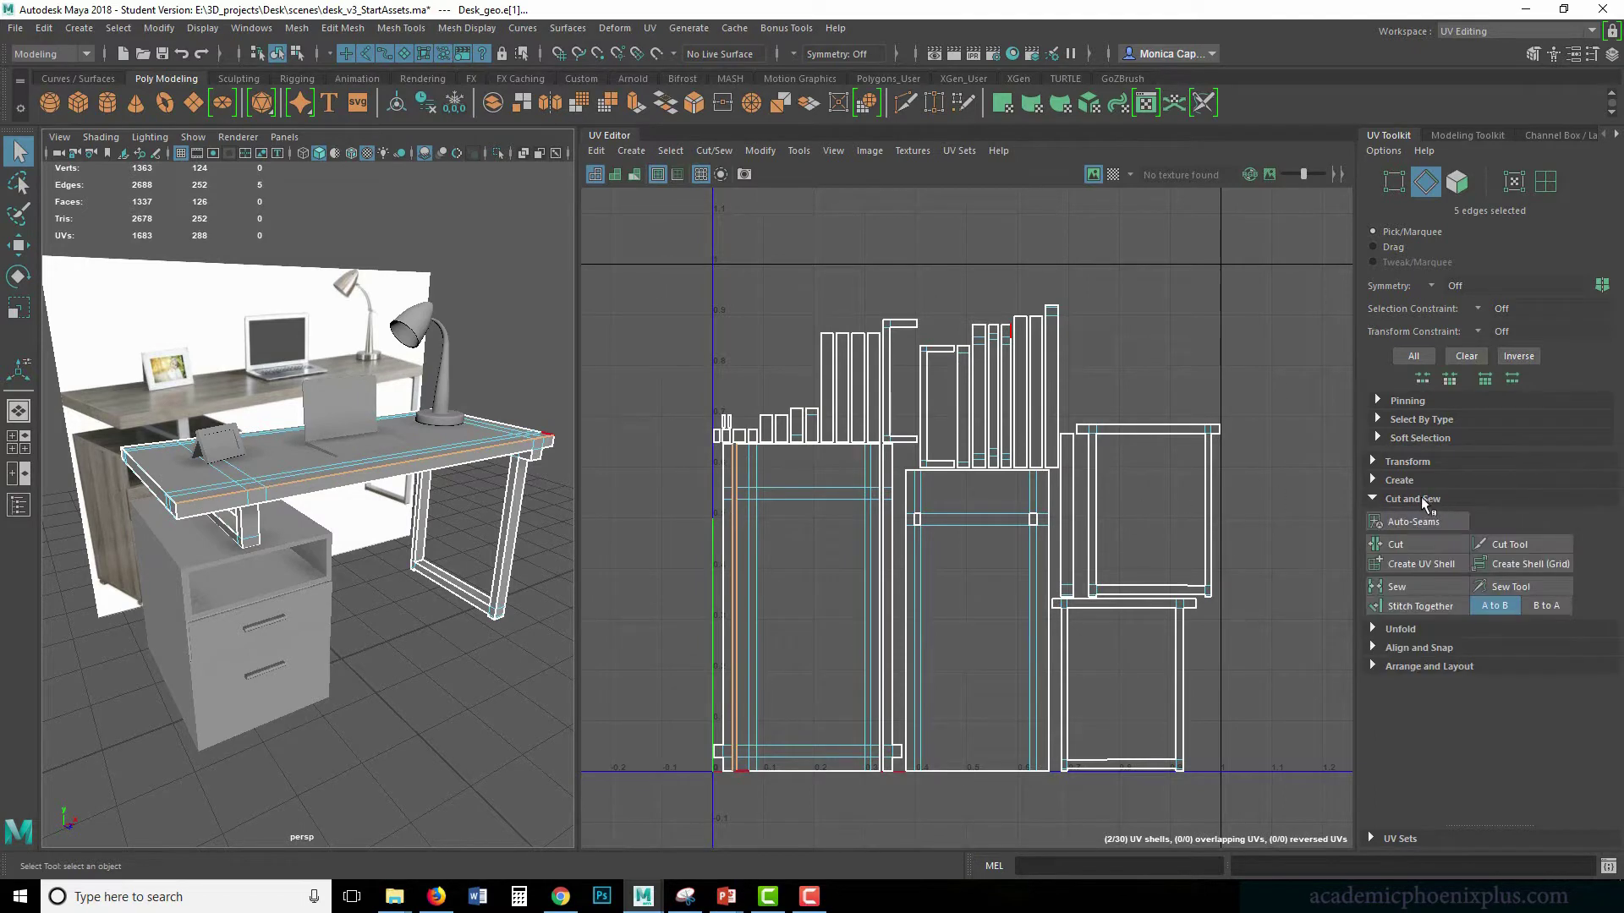
left_click(1431, 607)
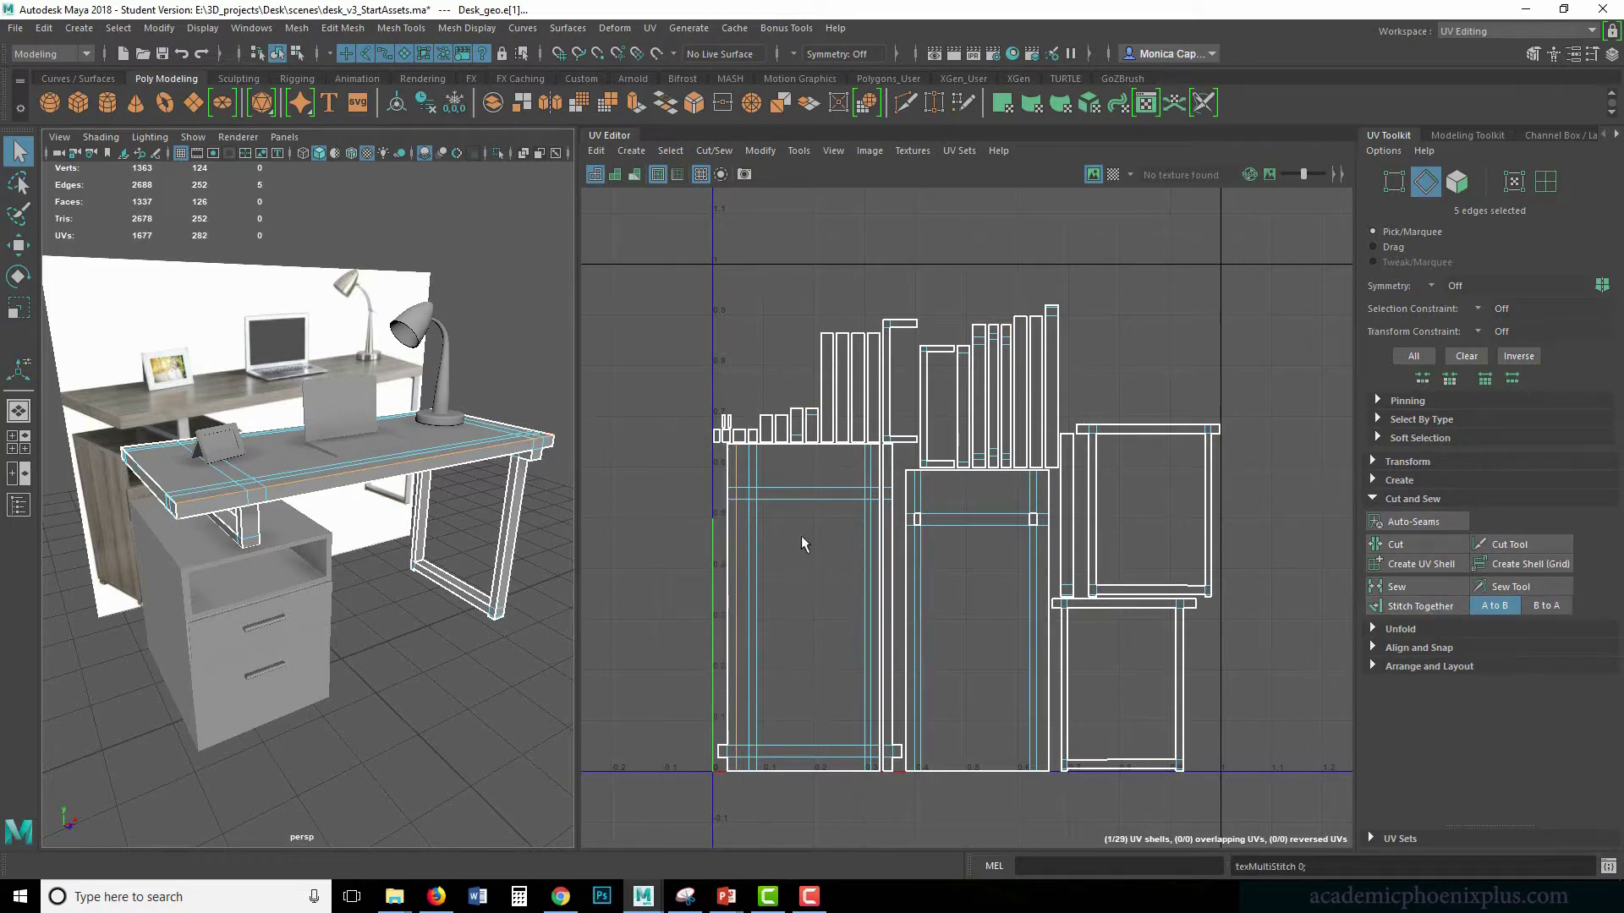
- Show the checker map temporarily to inspect the pattern's continuity across the tabletop's stitched front edge
left_click(1112, 174)
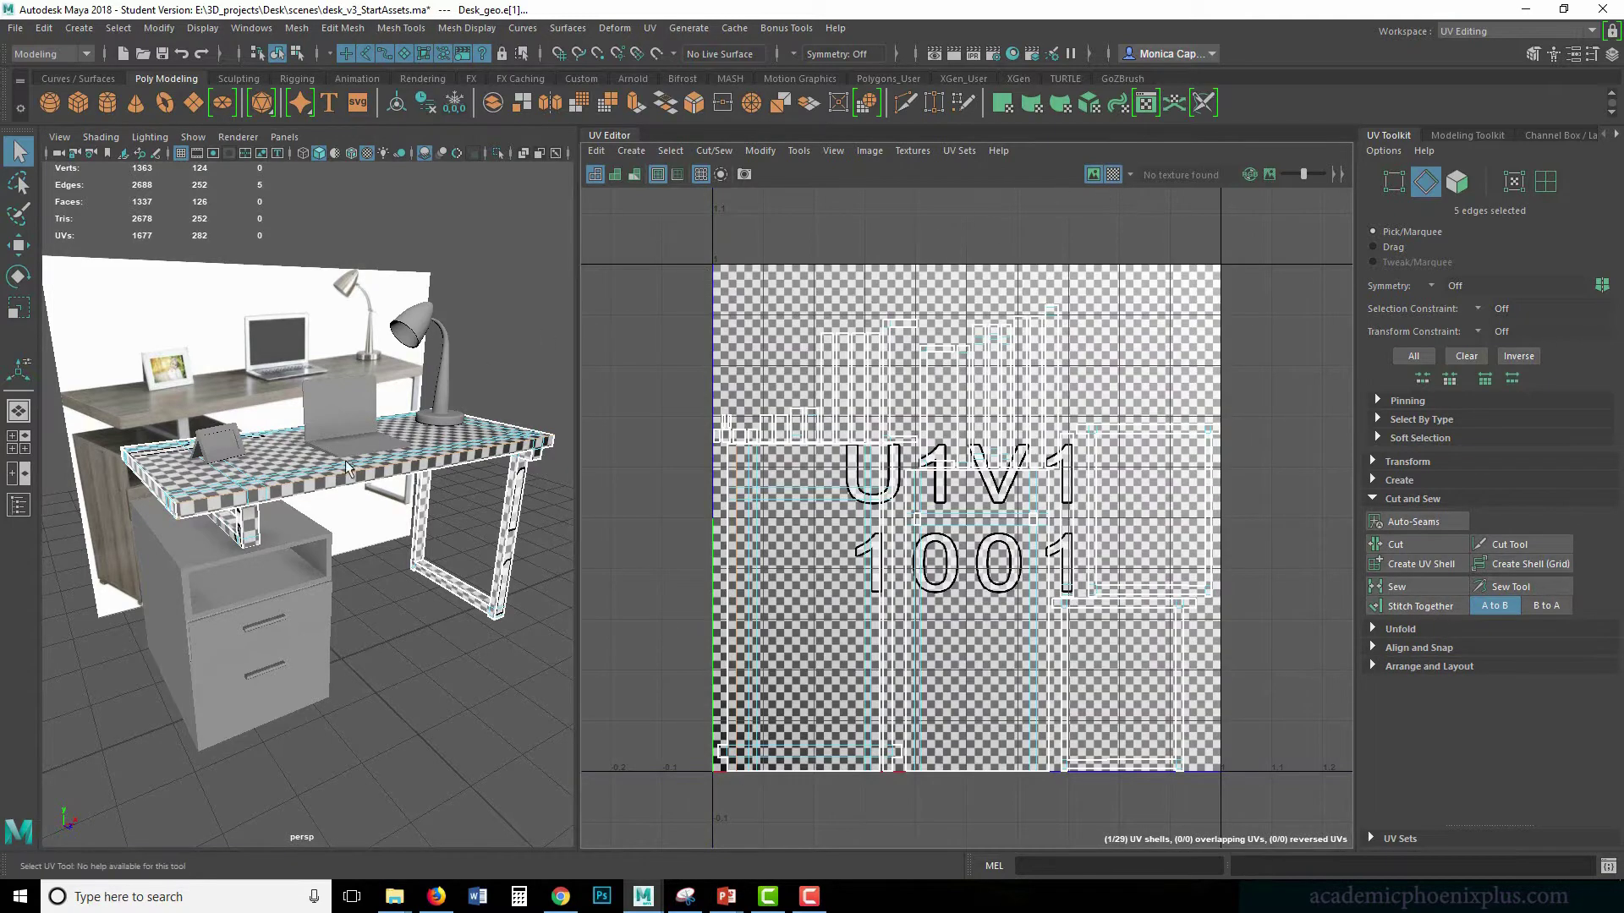
right_click_drag(345, 463, 377, 469)
right_click_drag(345, 484, 410, 509, "alt")
mouse_move(280, 504)
left_mouse_down("alt")
mouse_move(299, 512)
mouse_move(276, 513)
left_mouse_up("alt")
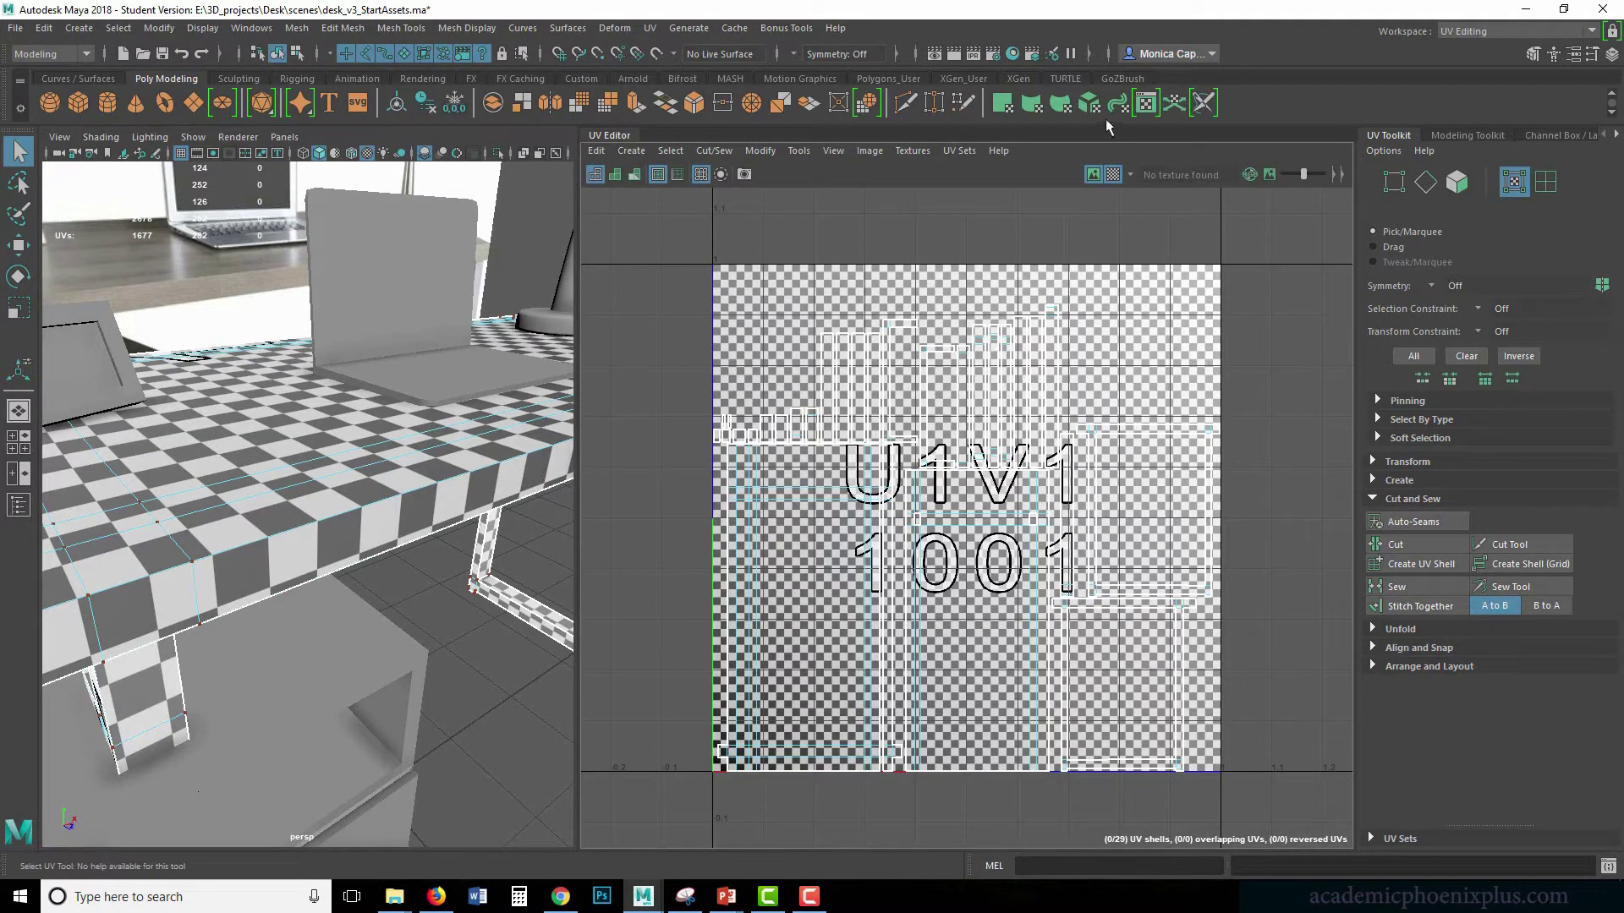
left_click(1113, 175)
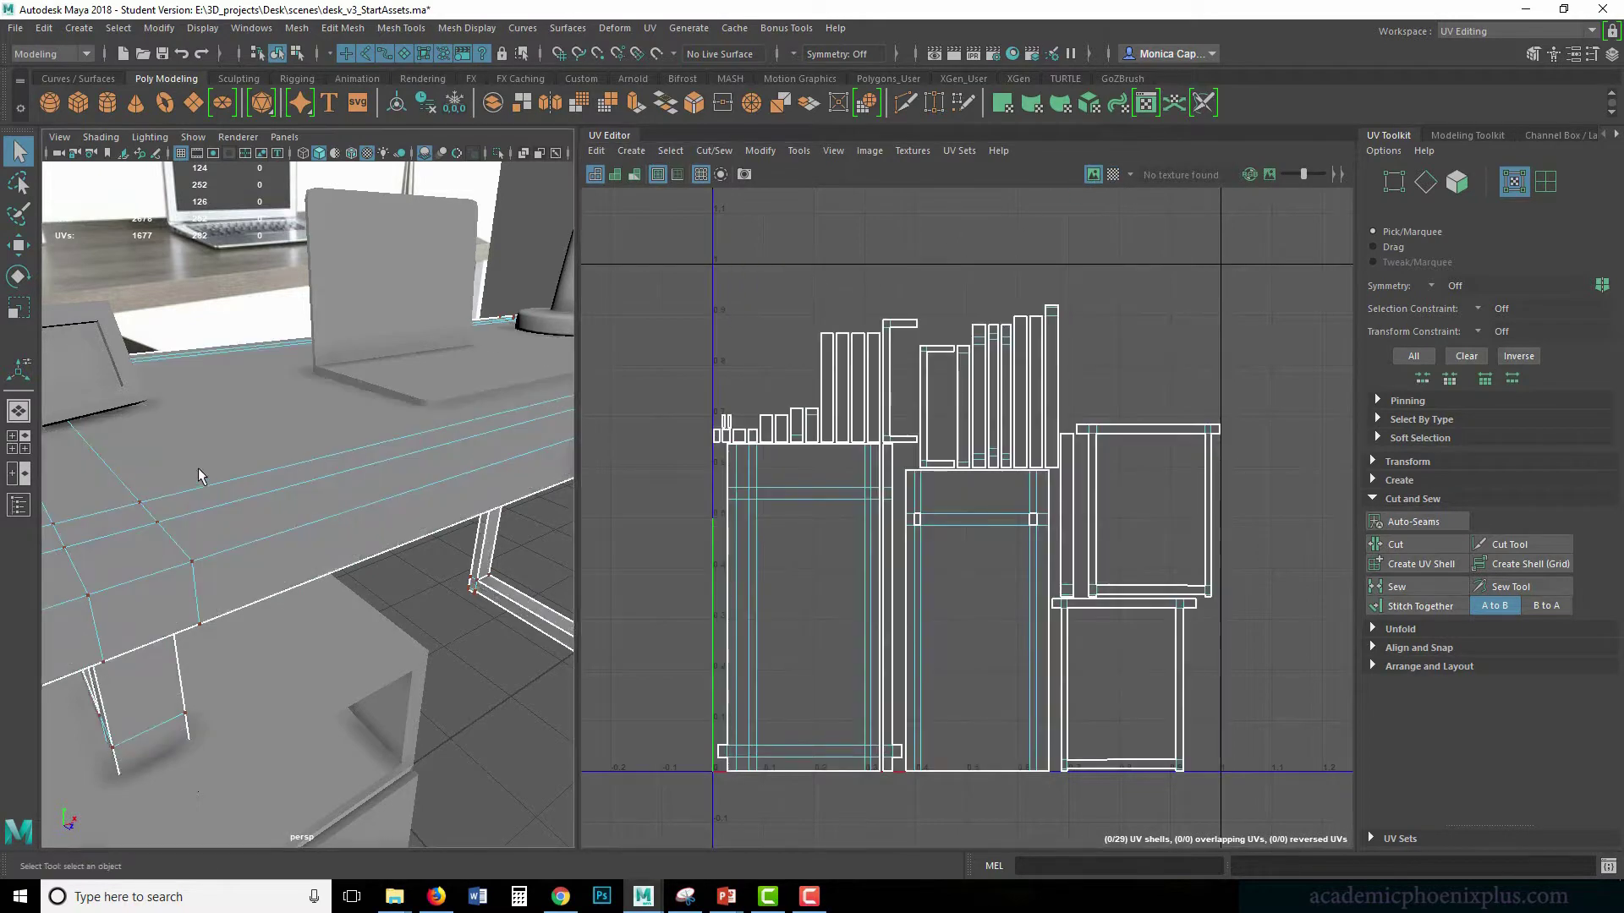
- Stitch the UVs of the tabletop's back face to its top surface along the full back upper edge
left_click_drag(197, 469, 328, 463, "alt")
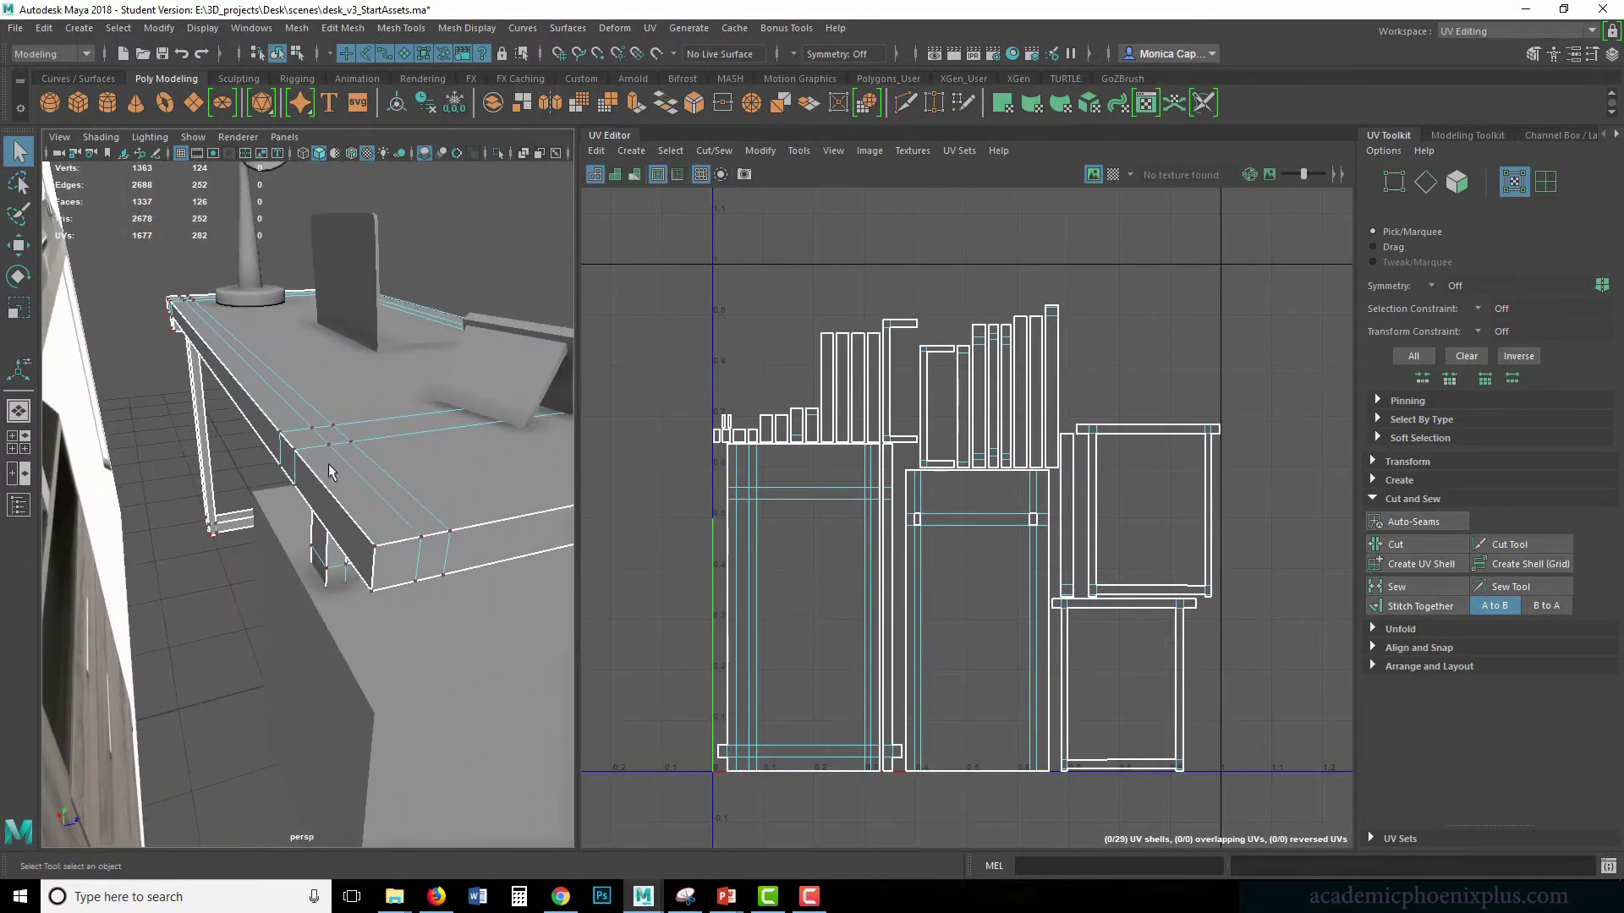
left_click(323, 484)
left_click(368, 455)
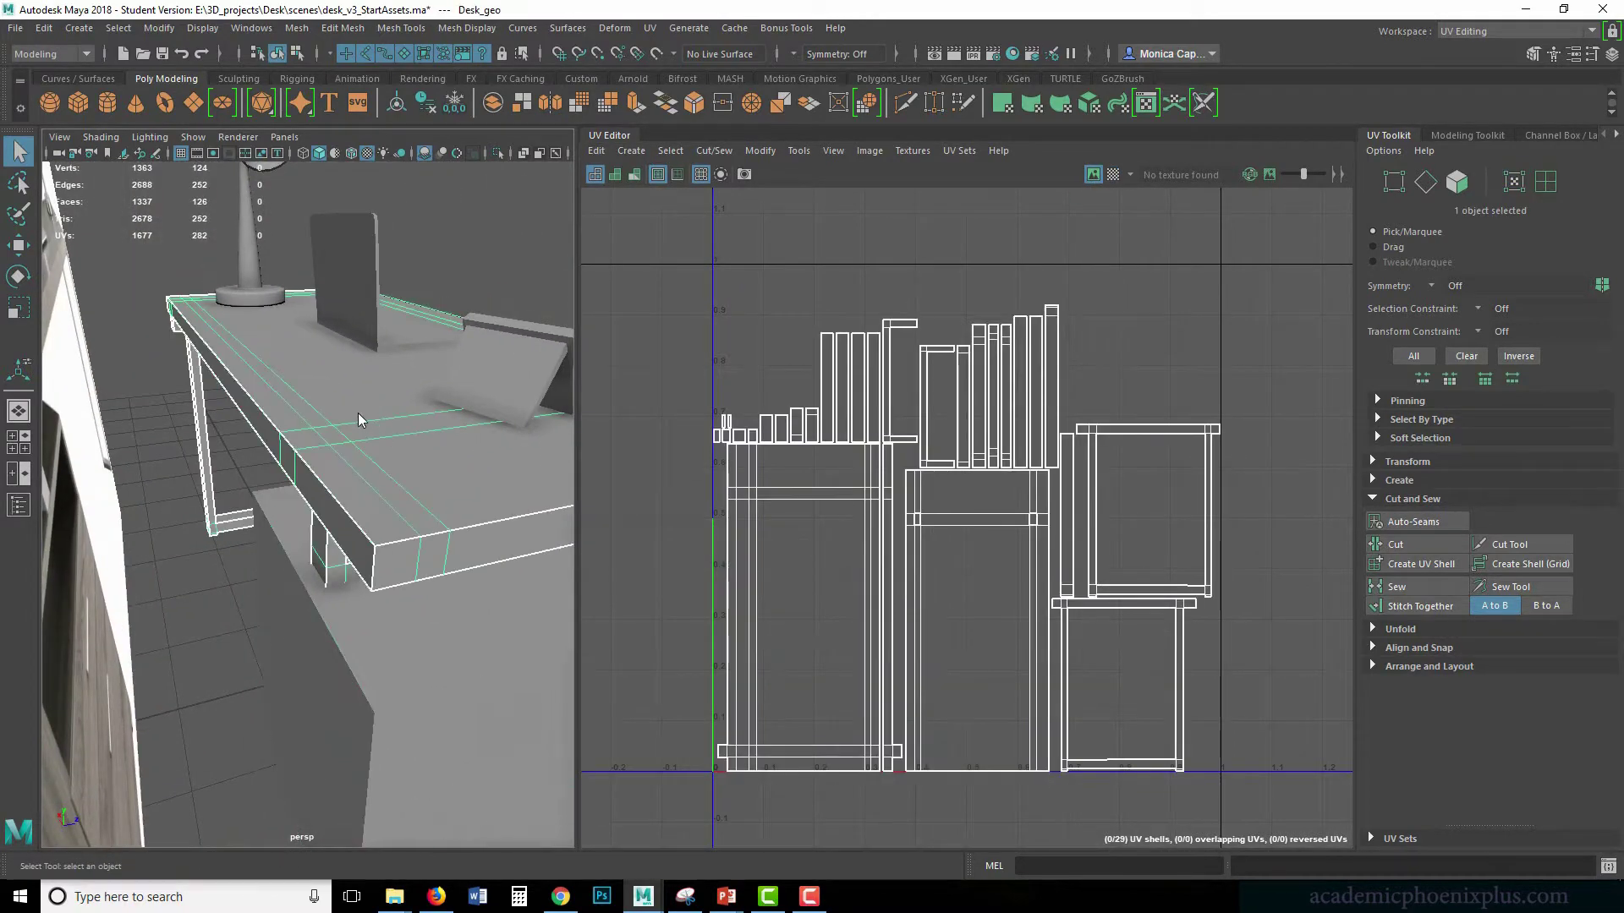
right_click_drag(358, 413, 360, 367)
double_click(338, 498)
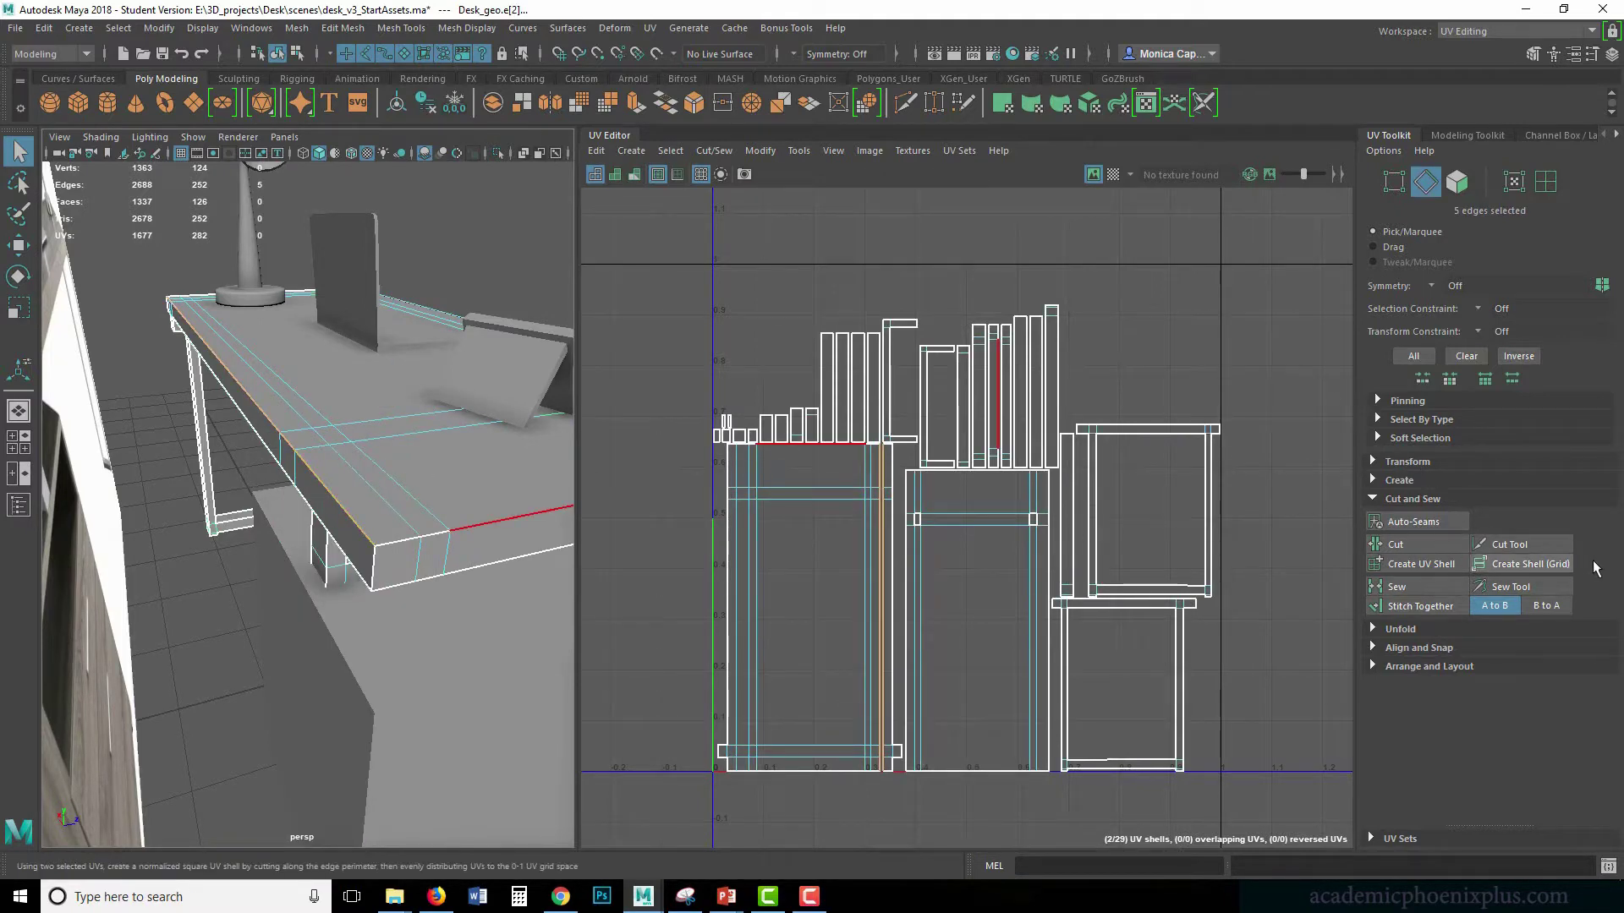
left_click(1418, 607)
- Stitch the tabletop's underside UVs to the front face along the front lower edge
key("f")
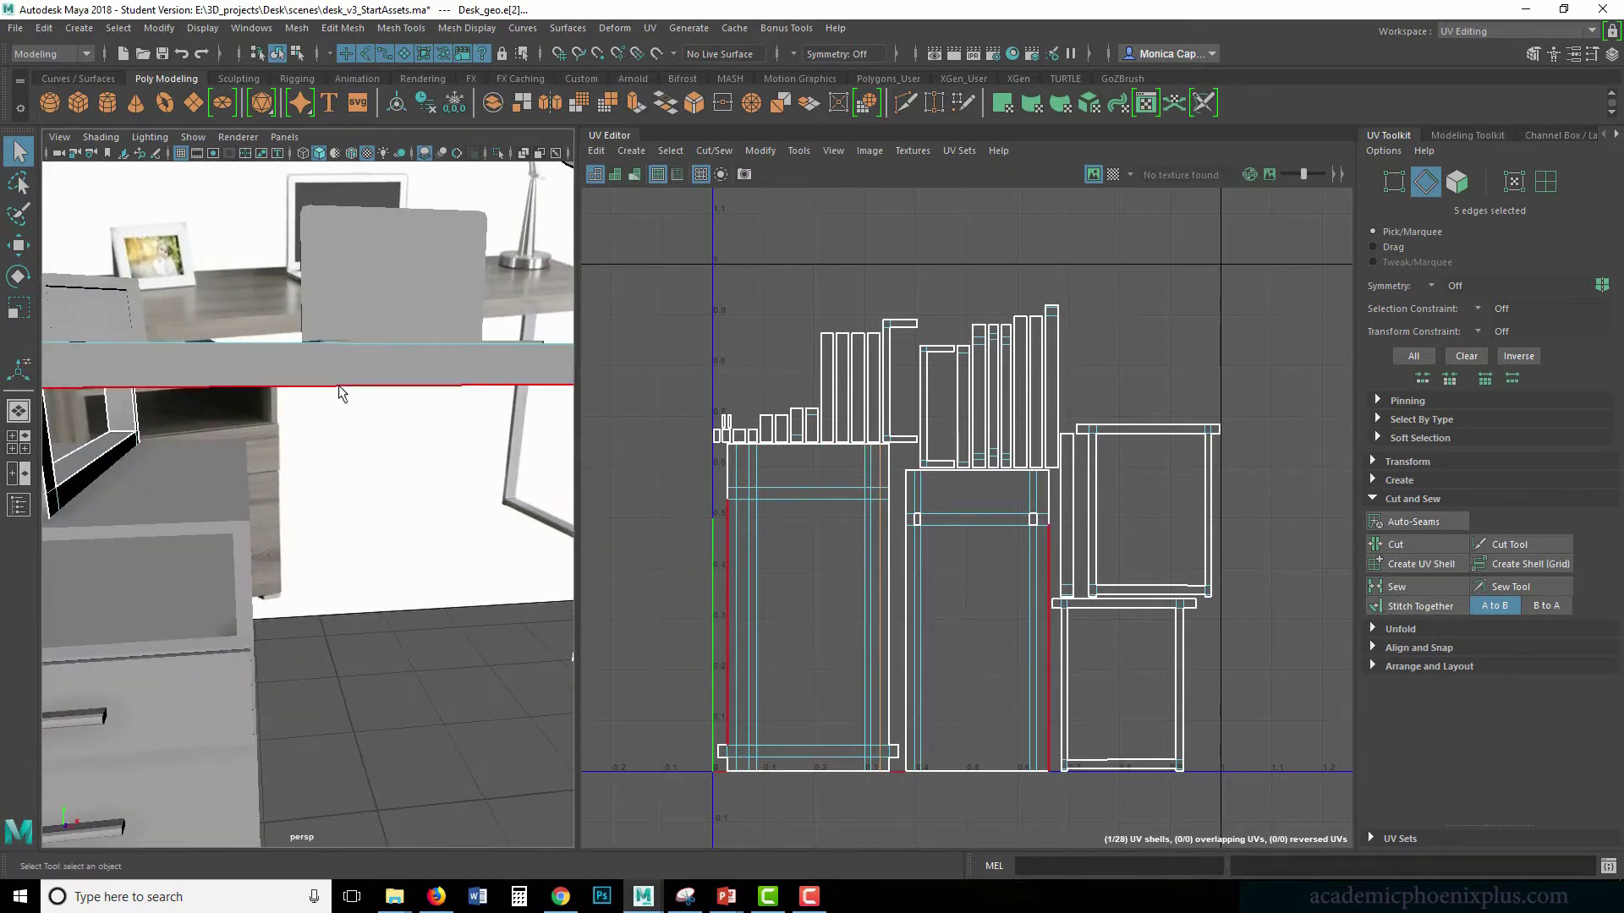
left_click(339, 386)
mouse_move(379, 387)
left_mouse_down("alt")
mouse_move(460, 363)
mouse_move(406, 405)
mouse_move(383, 383)
left_mouse_up("alt")
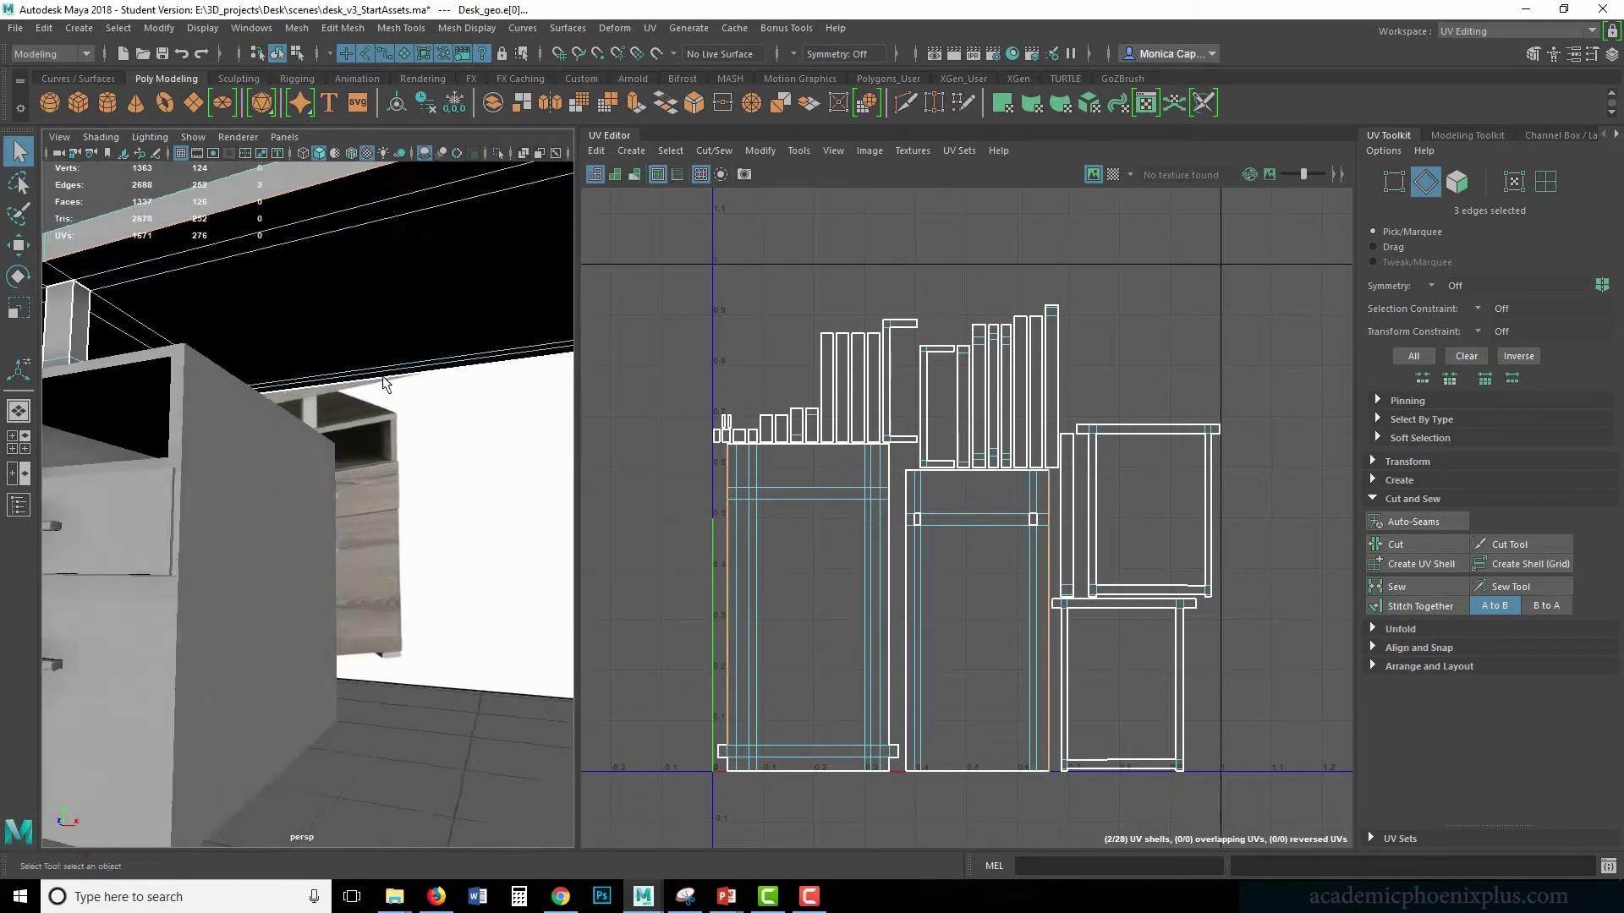
scroll(386, 385, "down", 5)
middle_click_drag(447, 436, 356, 469, "alt")
left_click_drag(356, 469, 381, 473, "alt")
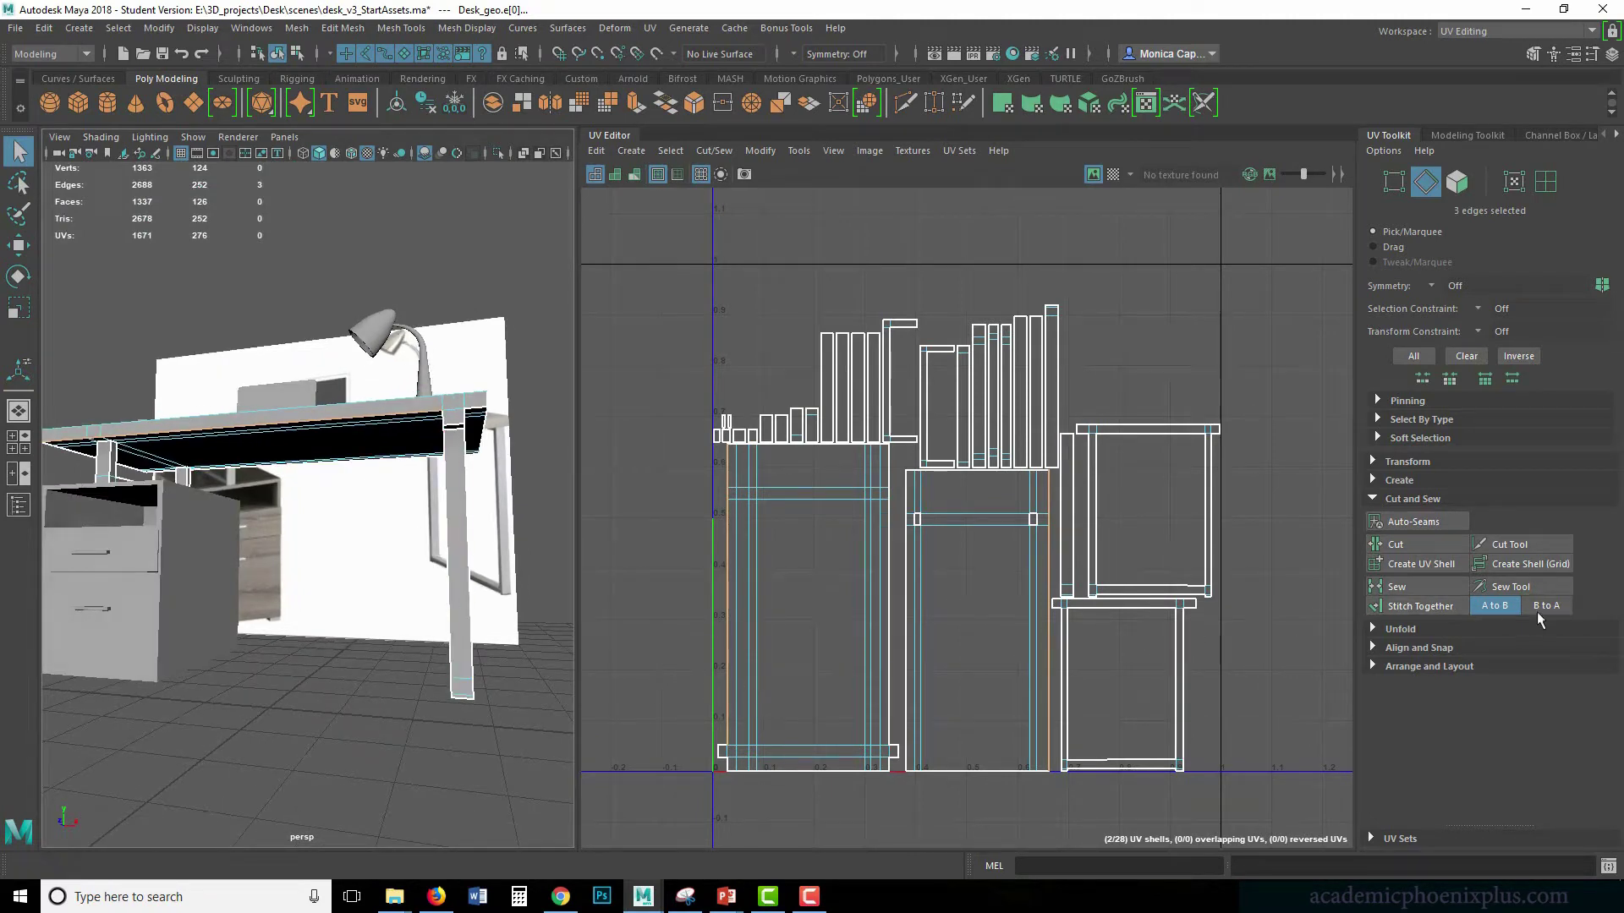
left_click(1397, 609)
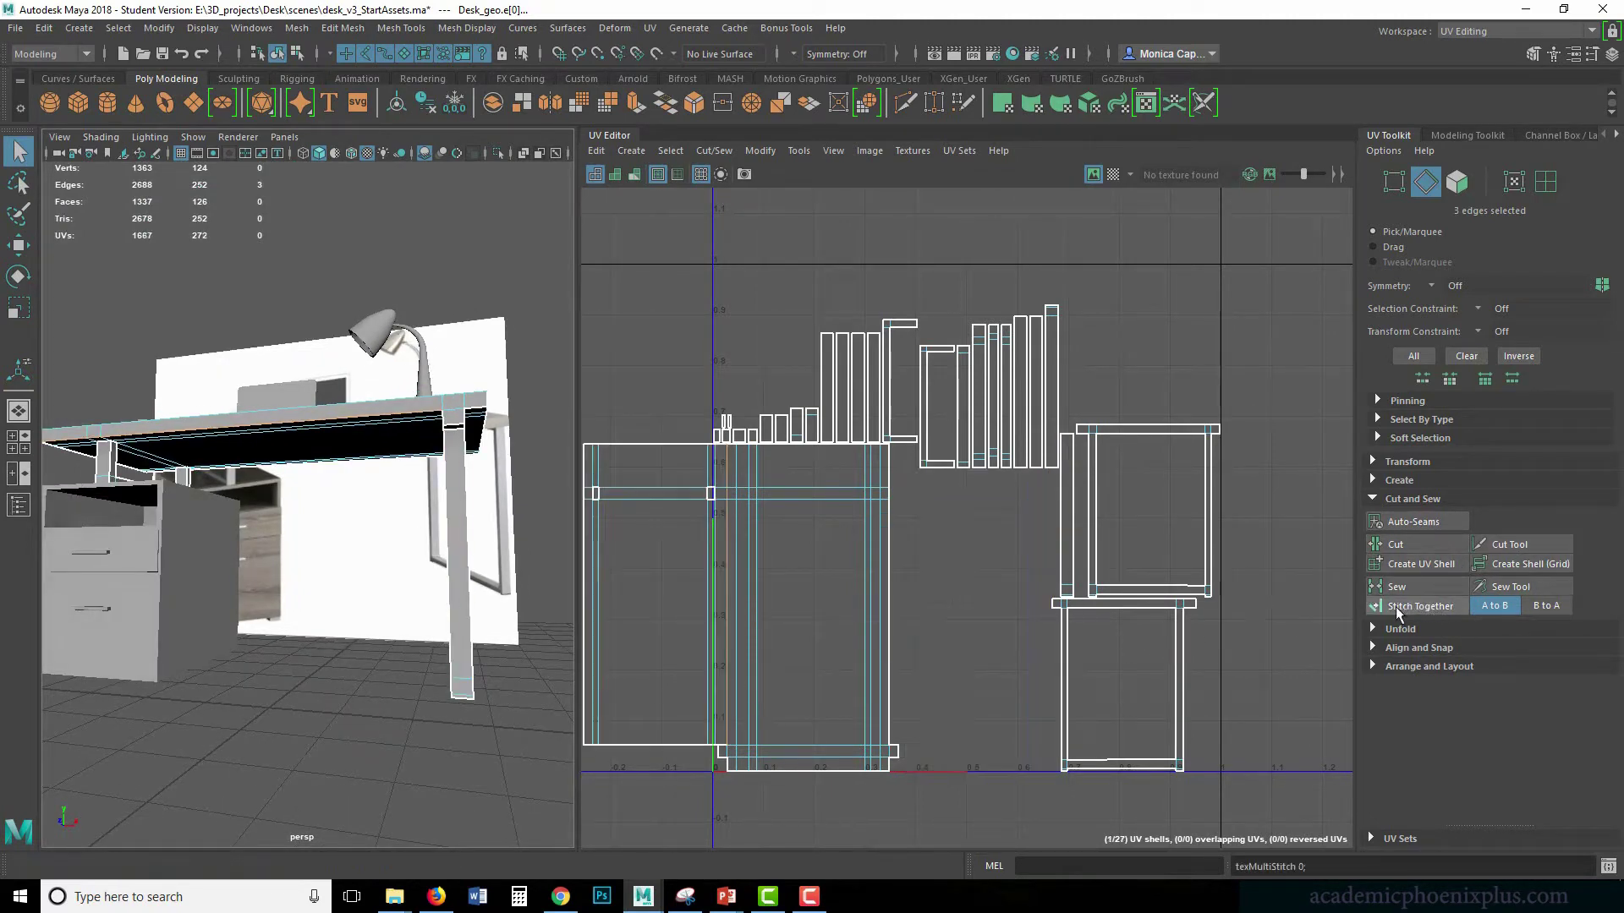
- Stitch the UVs of the tabletop's short end above the drawer cabinet to the top surface along their shared upper edge
mouse_move(288, 507)
left_mouse_down("alt")
mouse_move(264, 484)
mouse_move(293, 499)
left_mouse_up("alt")
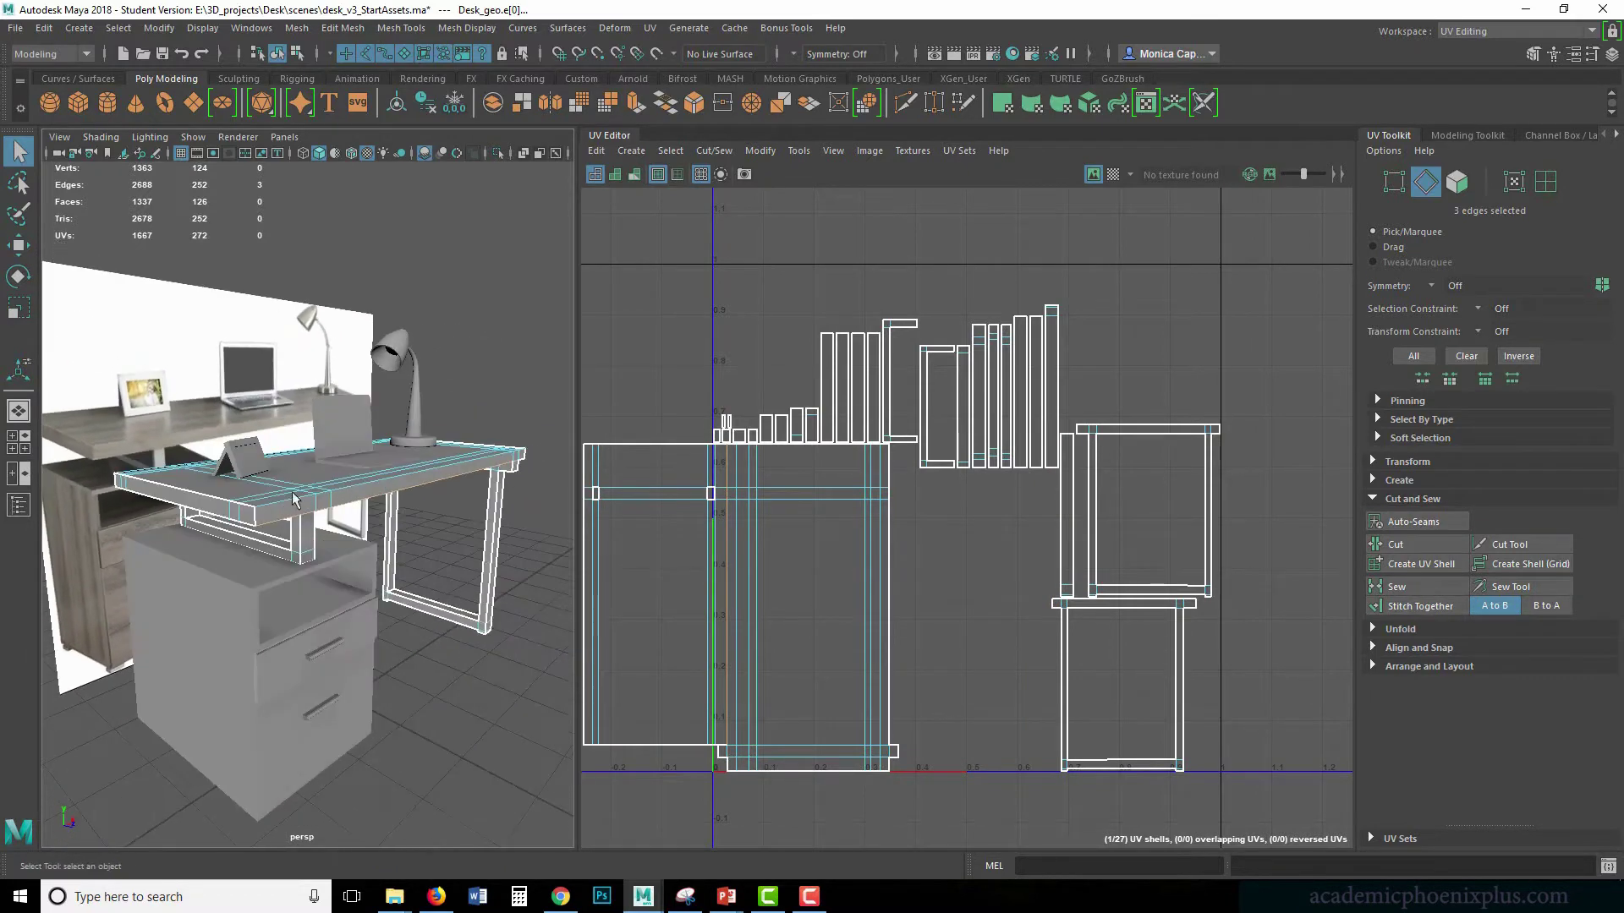
left_click(223, 499, "shift")
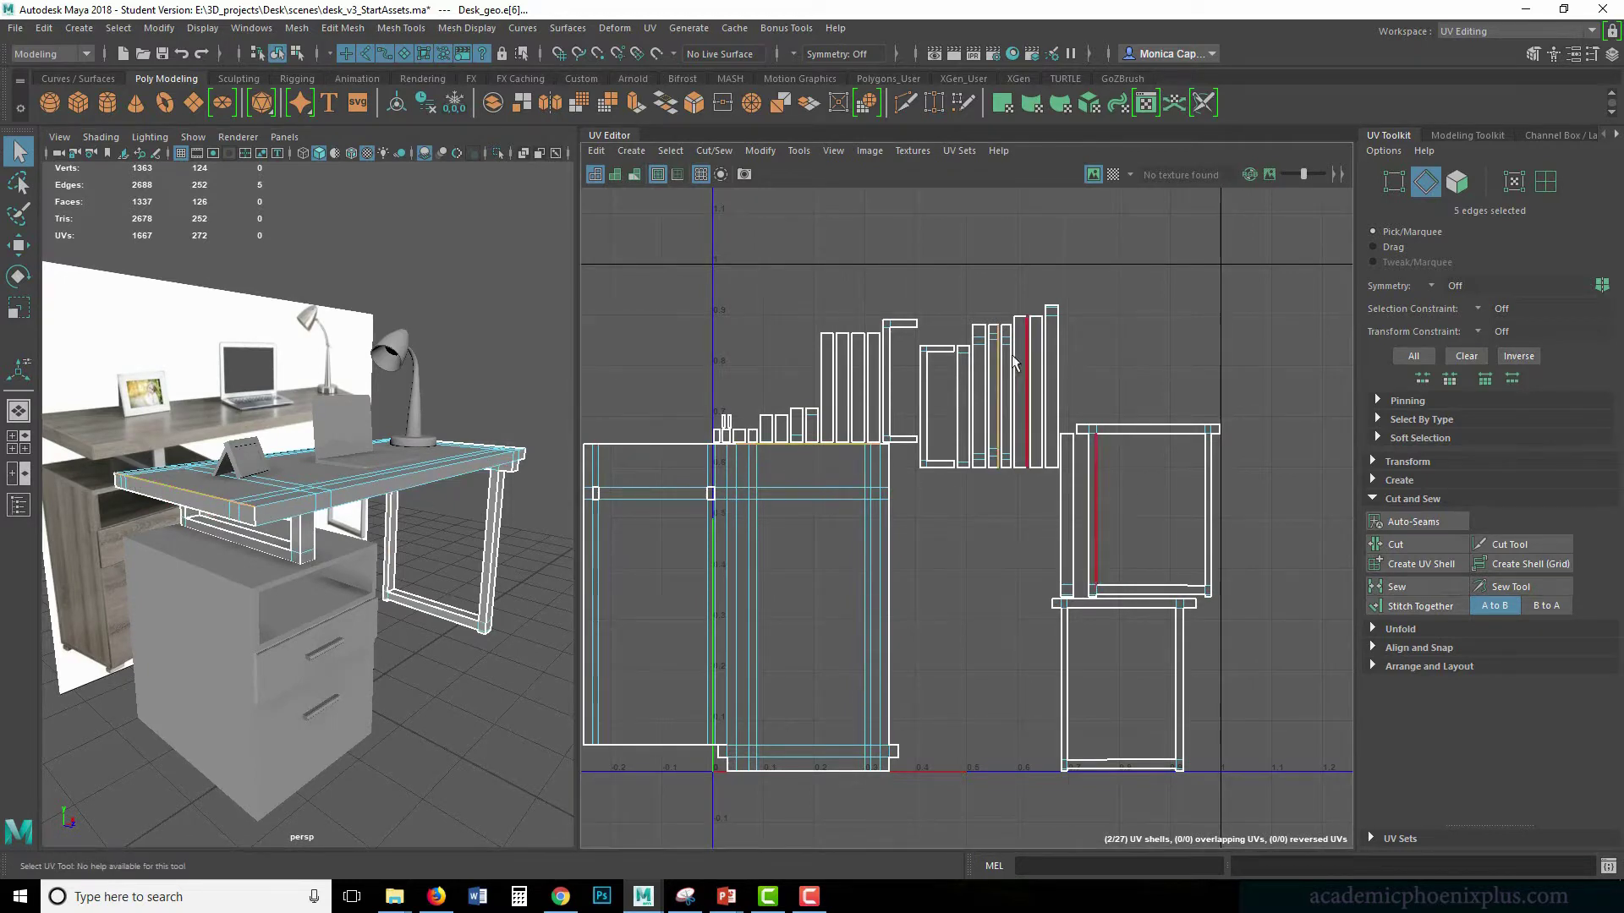
left_click(1420, 606)
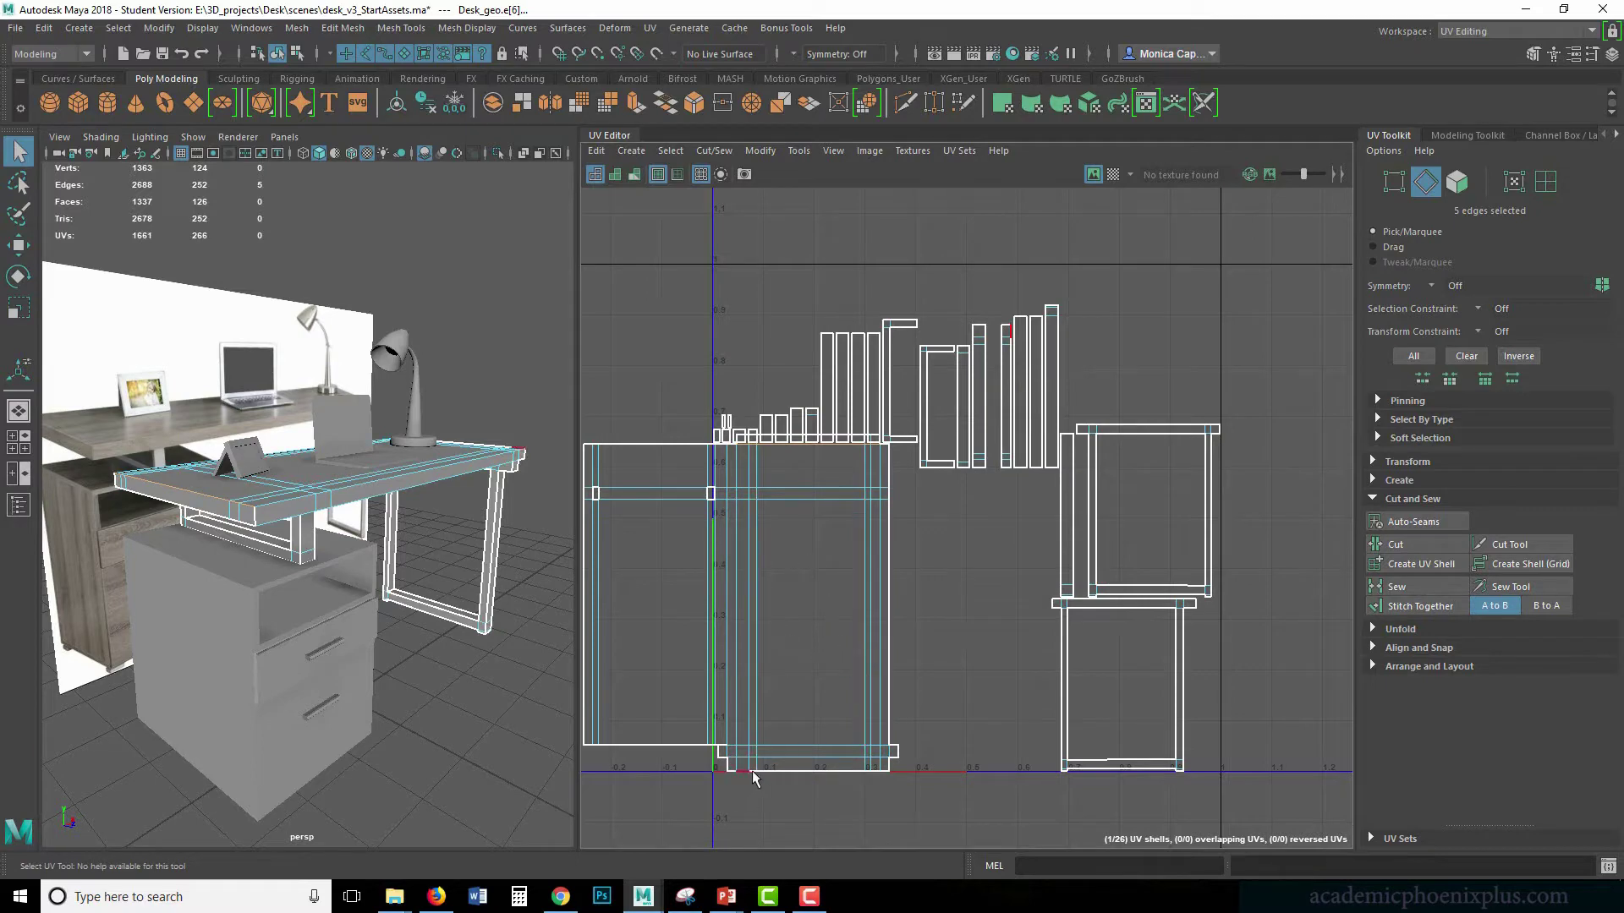
- Stitch the UVs of the tabletop's short end beside the lamp to the top surface along their shared upper edge
double_click(774, 770)
left_click_drag(363, 541, 159, 525, "alt")
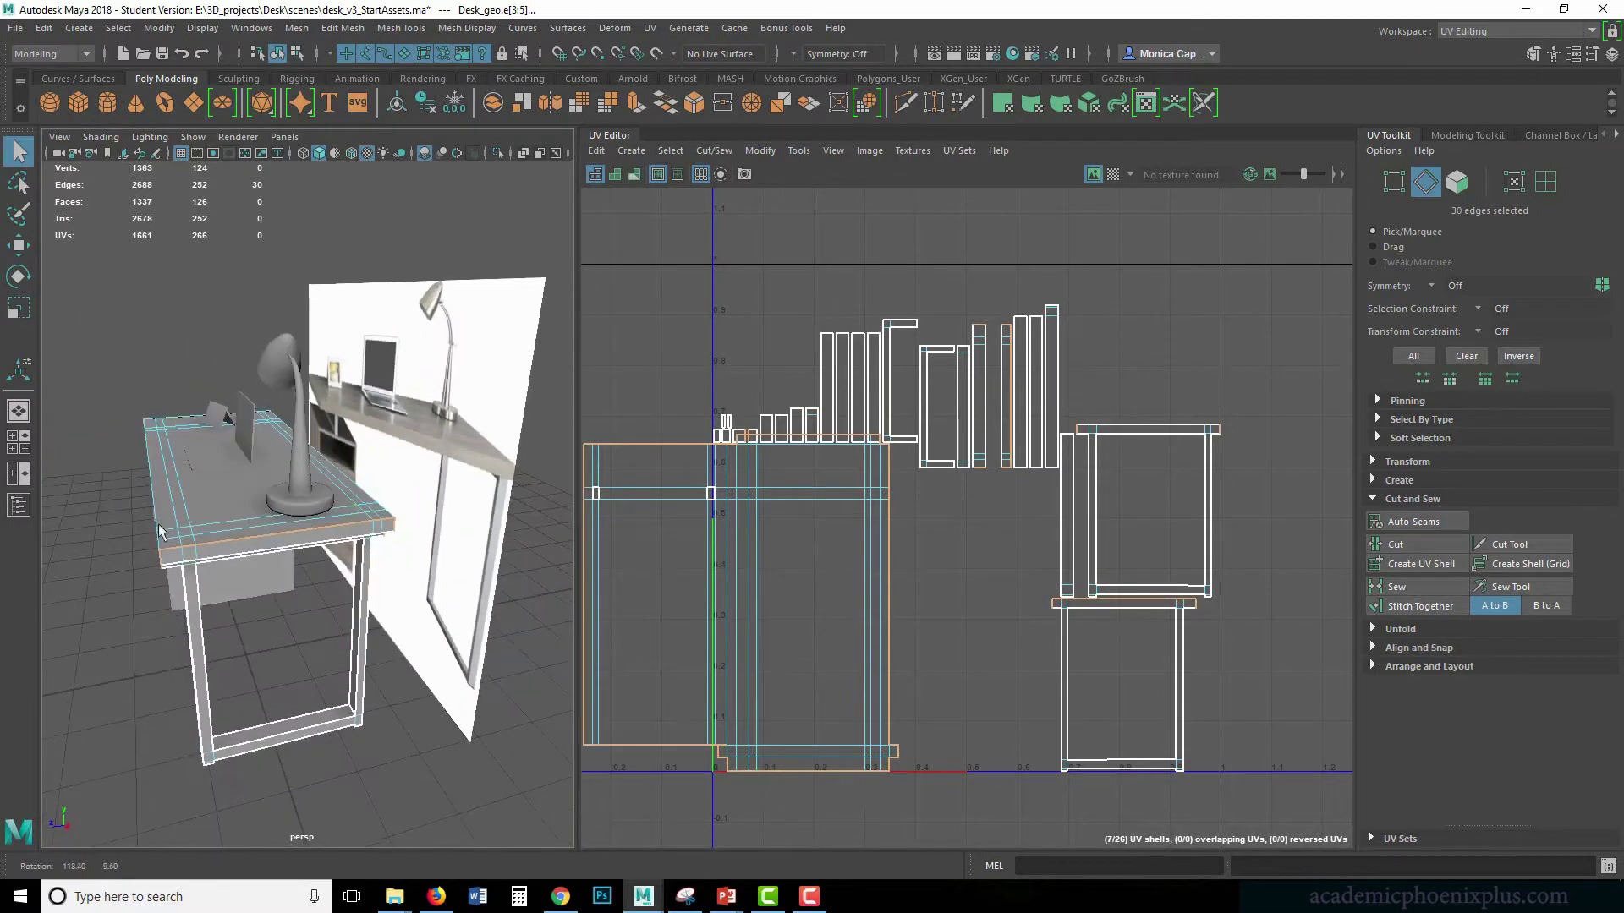
double_click(251, 543)
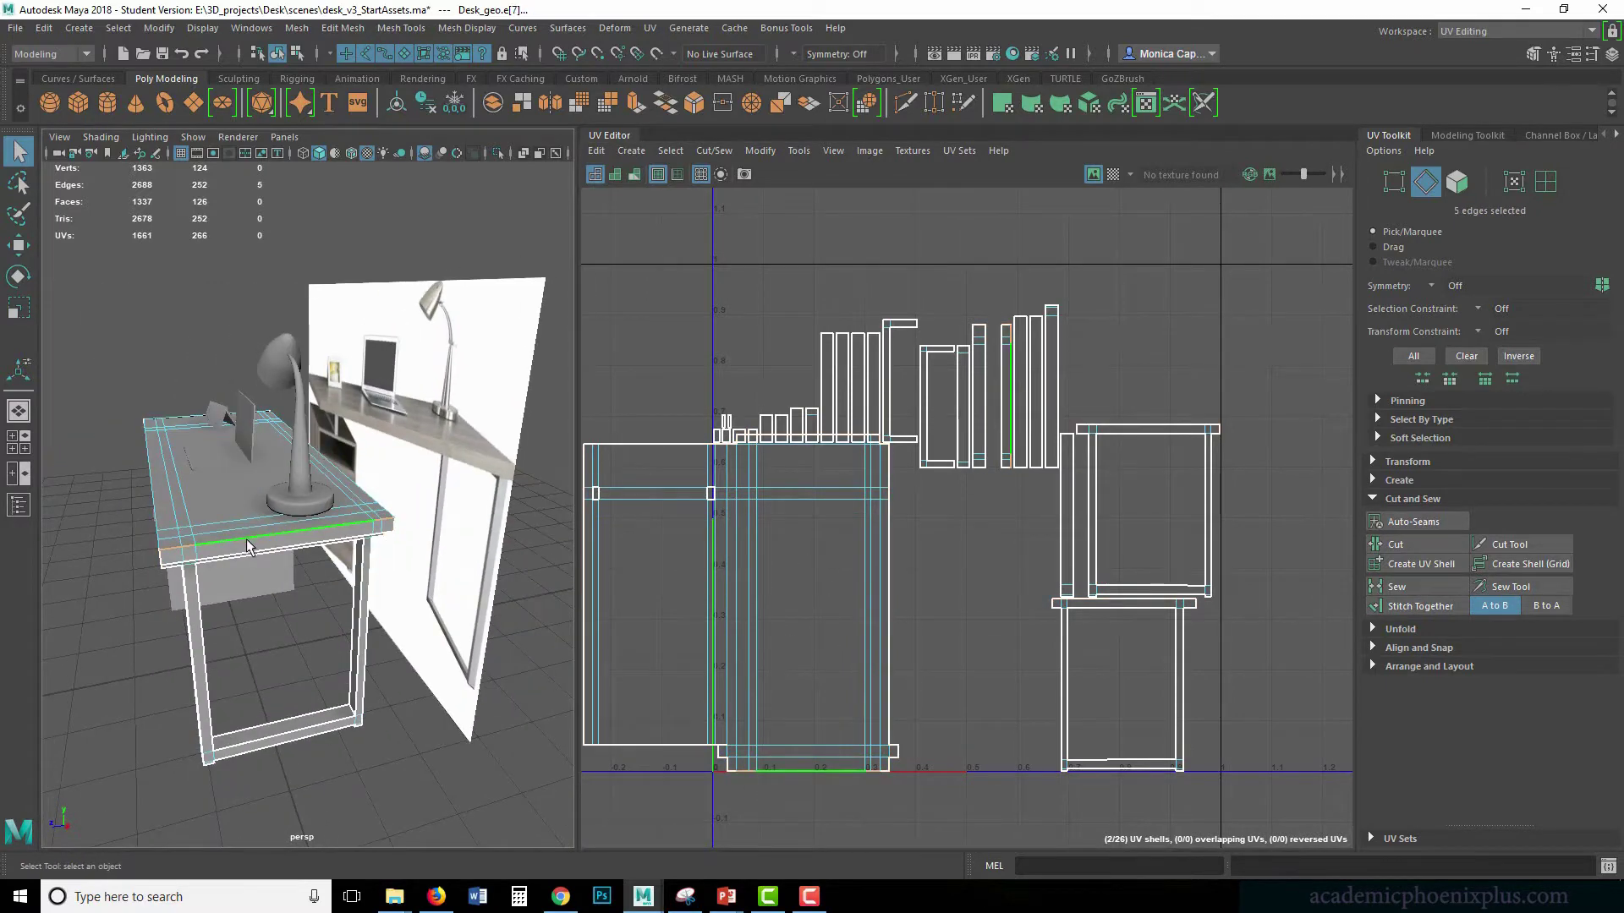
left_click(1428, 610)
- Select all faces of the stitched tabletop UV shell to check which parts of the desk it covers
scroll(776, 561, "down", 1)
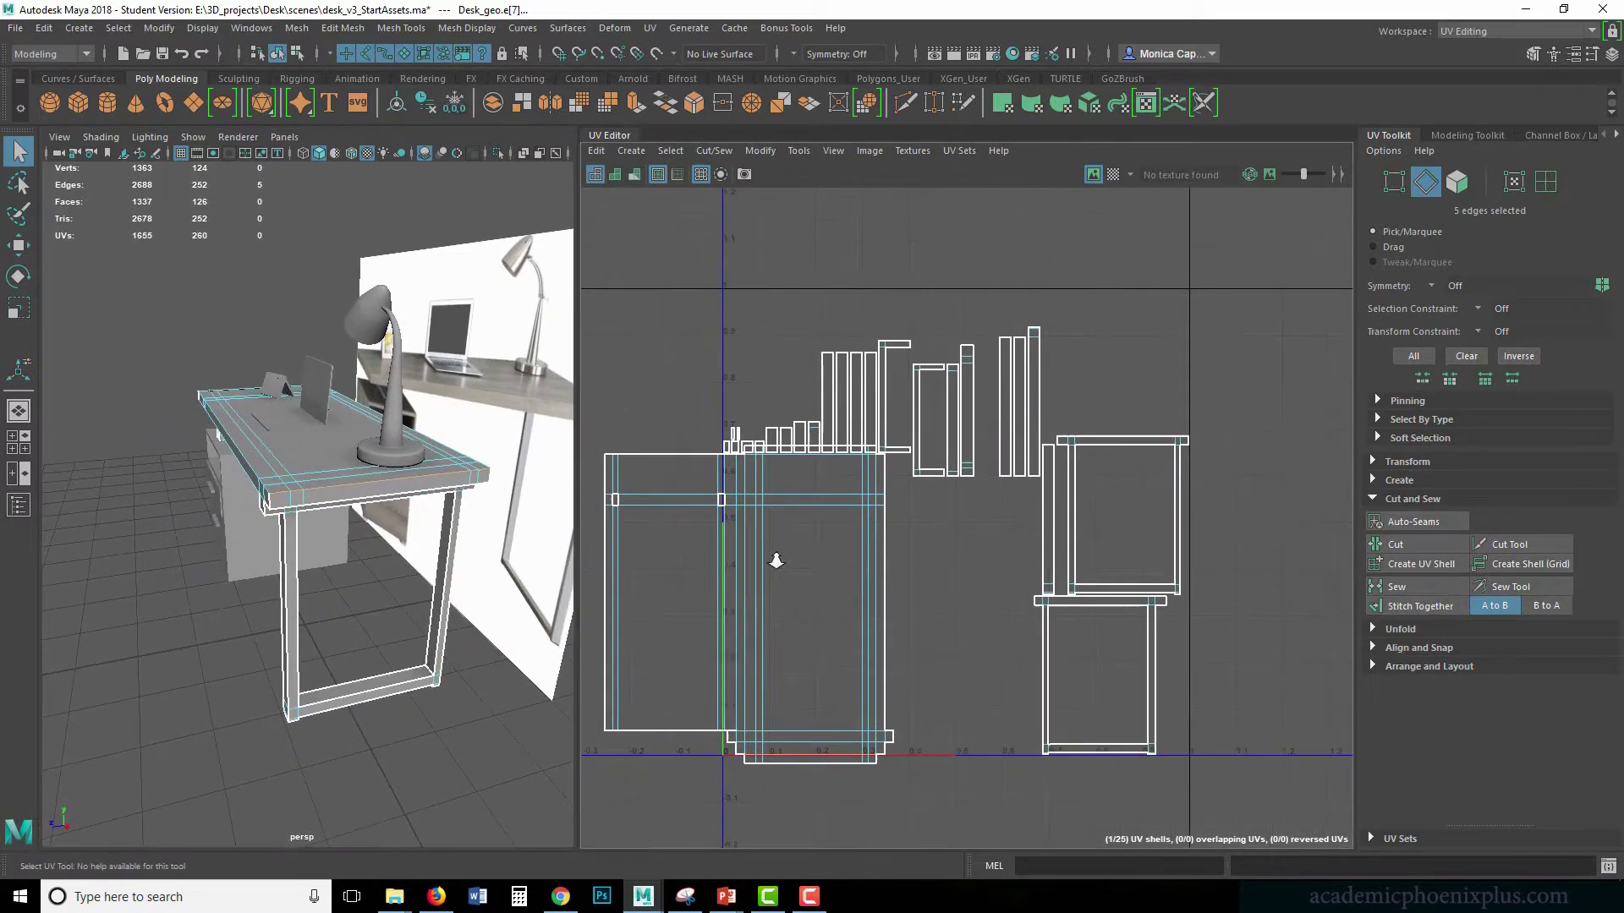
right_click_drag(817, 543, 785, 595)
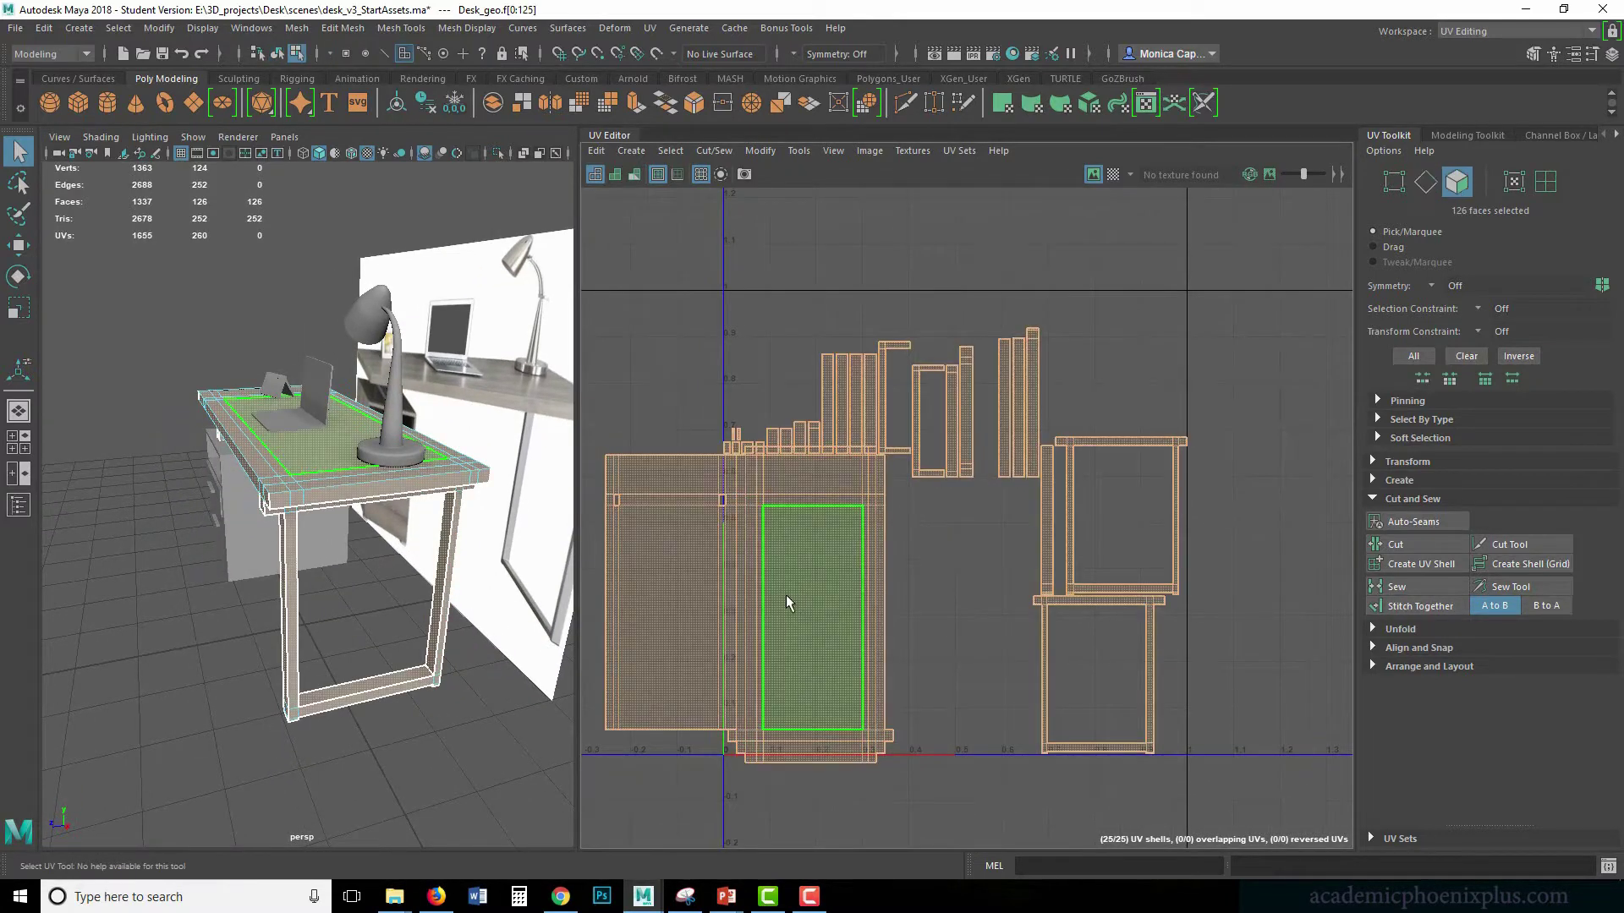
double_click(786, 596)
left_click_drag(473, 575, 410, 556, "alt")
scroll(837, 518, "down", 1)
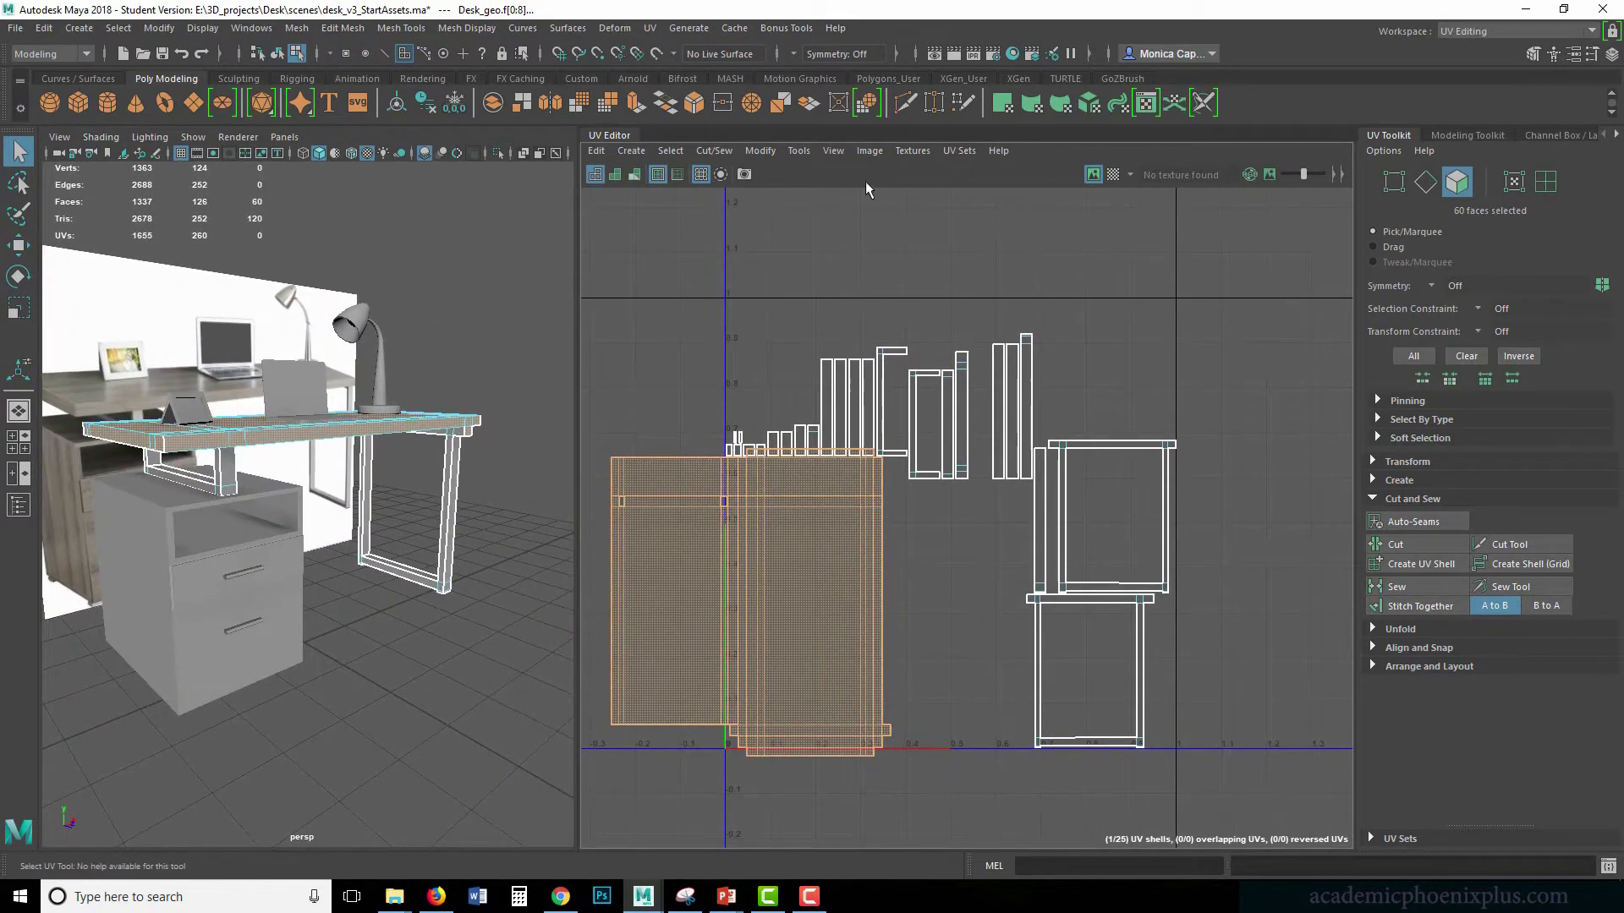
- Display the checker map and inspect the pattern across the tabletop's top surface and the short end above the cabinet
left_click(1113, 174)
left_click(288, 460)
left_click_drag(251, 469, 252, 525, "alt")
scroll(338, 498, "up", 4)
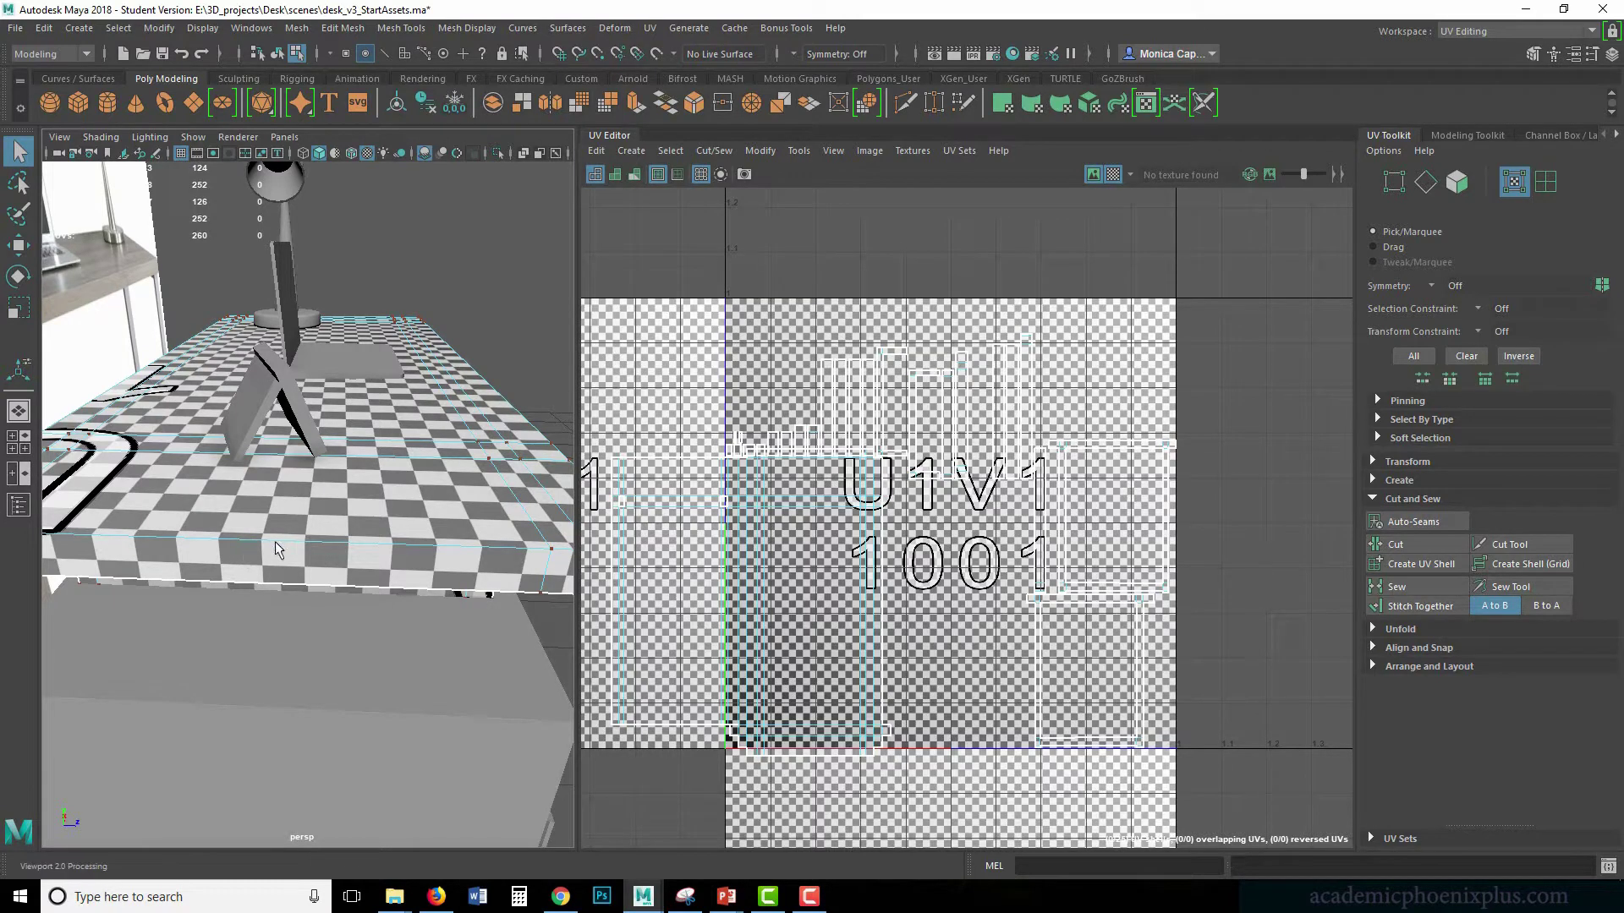
- Hide the checker map and move the tabletop's UV shell out of the 0–1 tile, clear of the remaining shells
left_click(1113, 174)
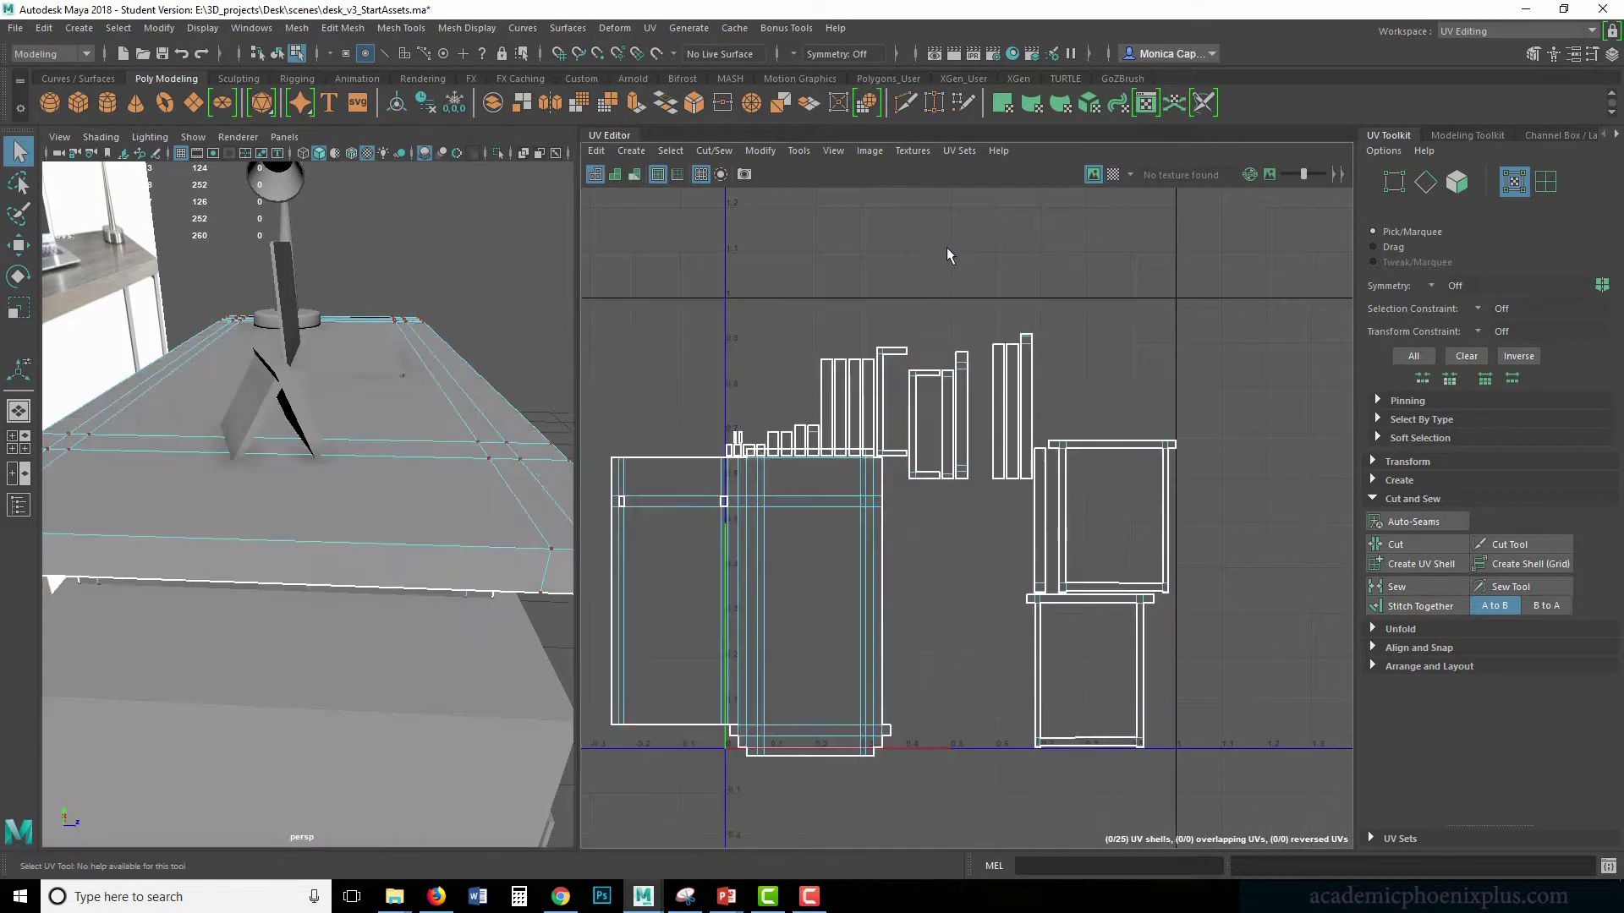
scroll(783, 545, "down", 2)
left_click_drag(524, 533, 499, 449, "alt")
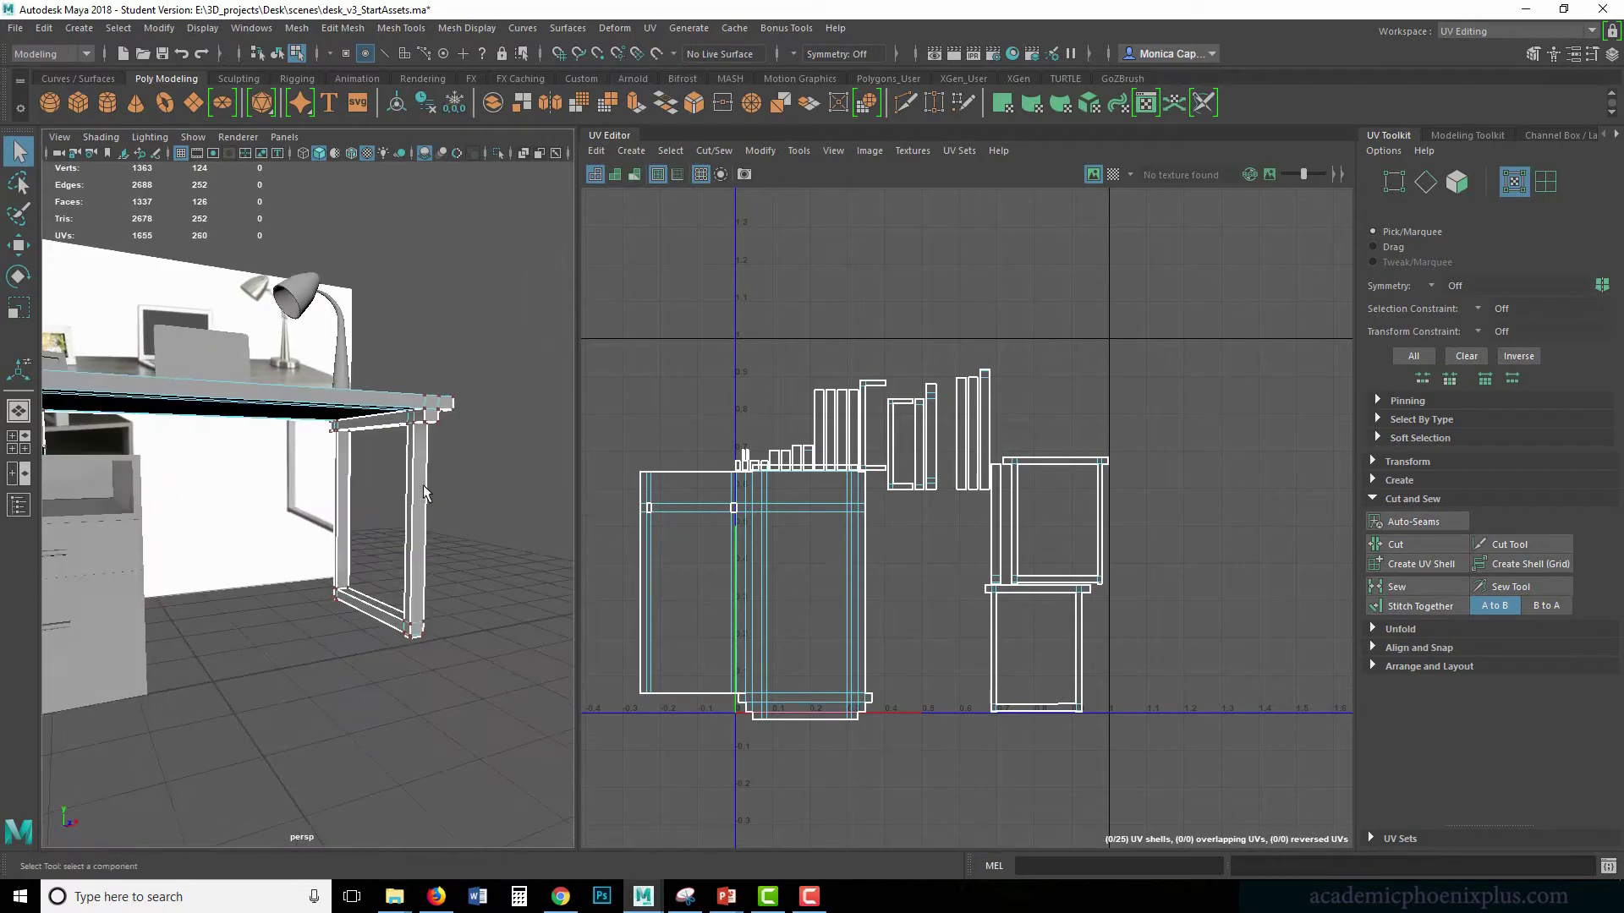
right_click_drag(794, 586, 794, 606)
key("w")
left_click_drag(755, 596, 589, 595)
- Stitch the UVs of the front leg's front face to the inner face of the end leg frame along their shared vertical edge
left_click_drag(495, 550, 607, 525, "alt")
right_click_drag(413, 428, 430, 395)
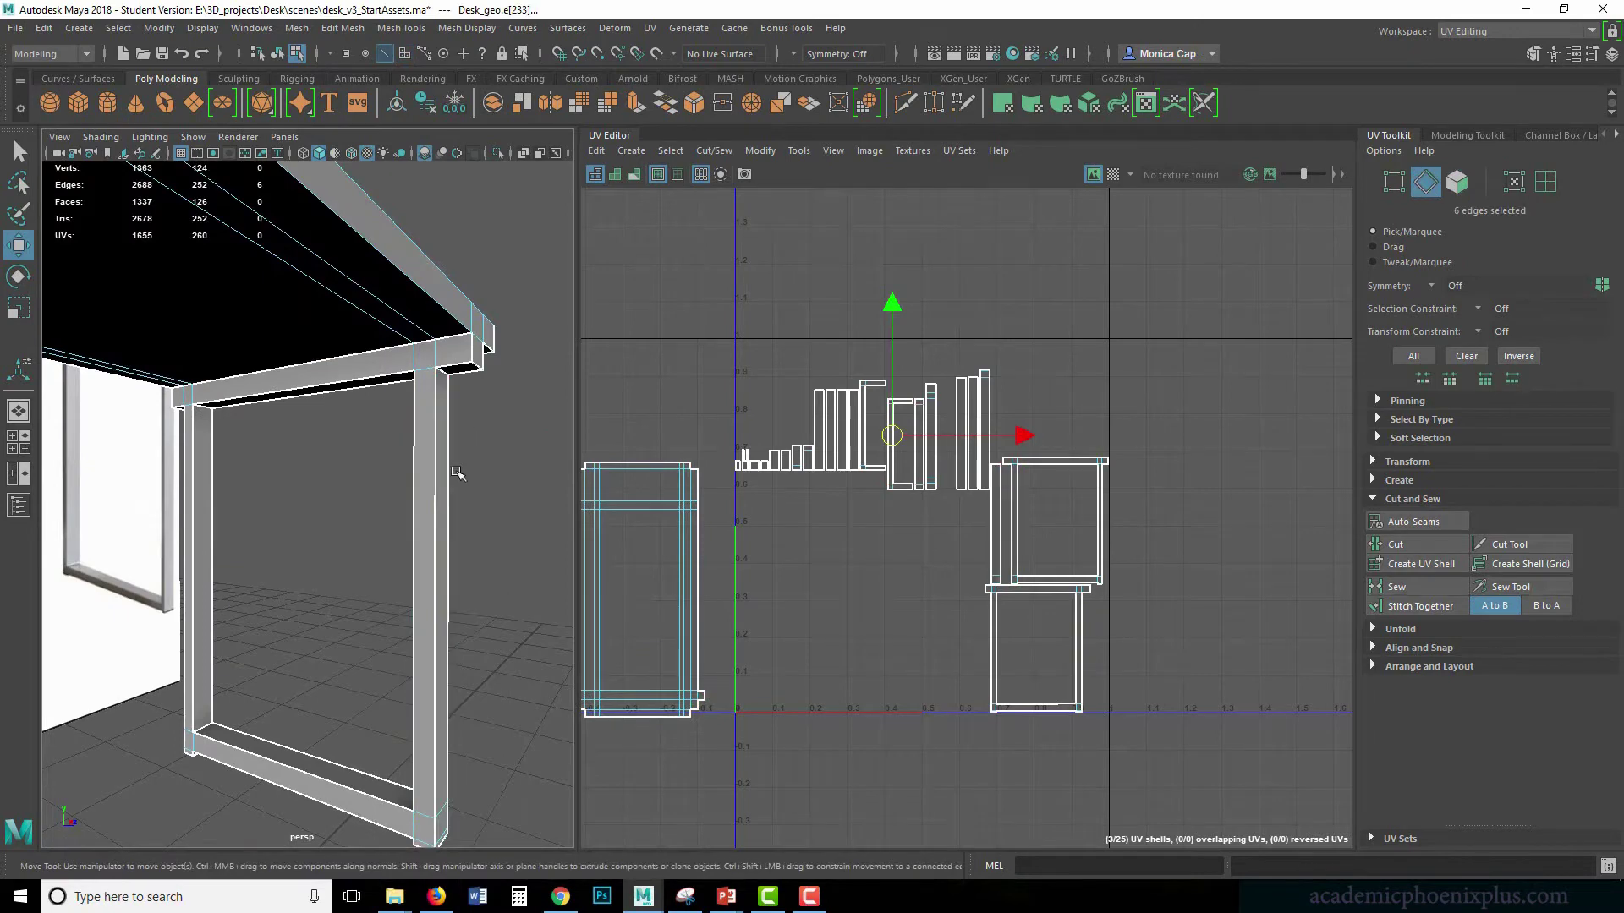
left_click_drag(455, 470, 381, 484, "alt")
left_click(404, 479)
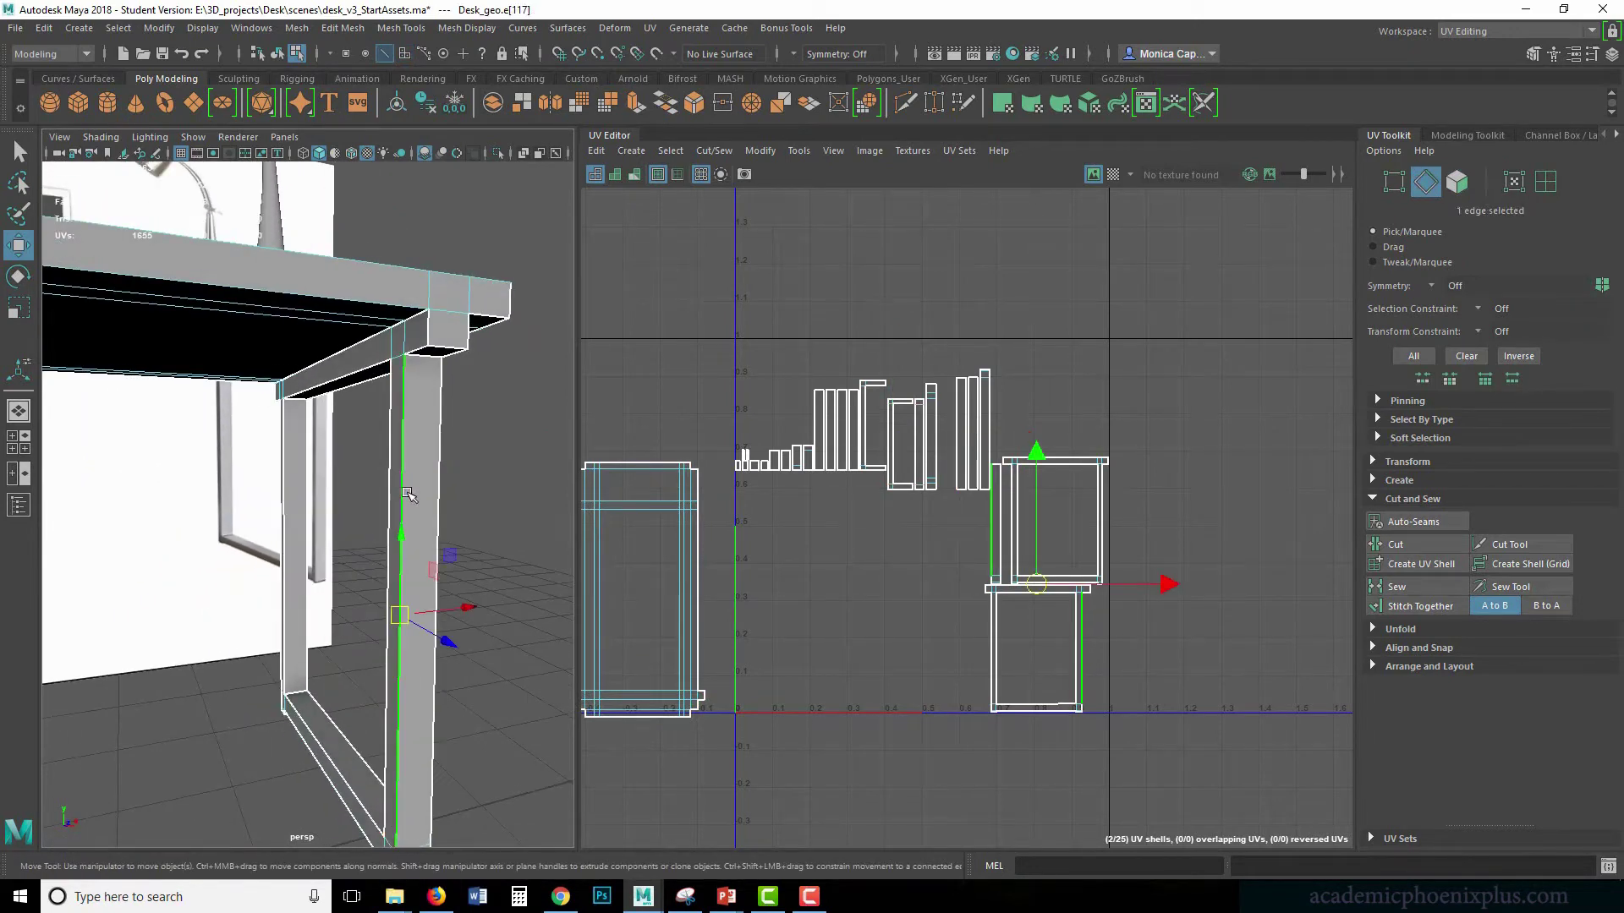
left_click(446, 490)
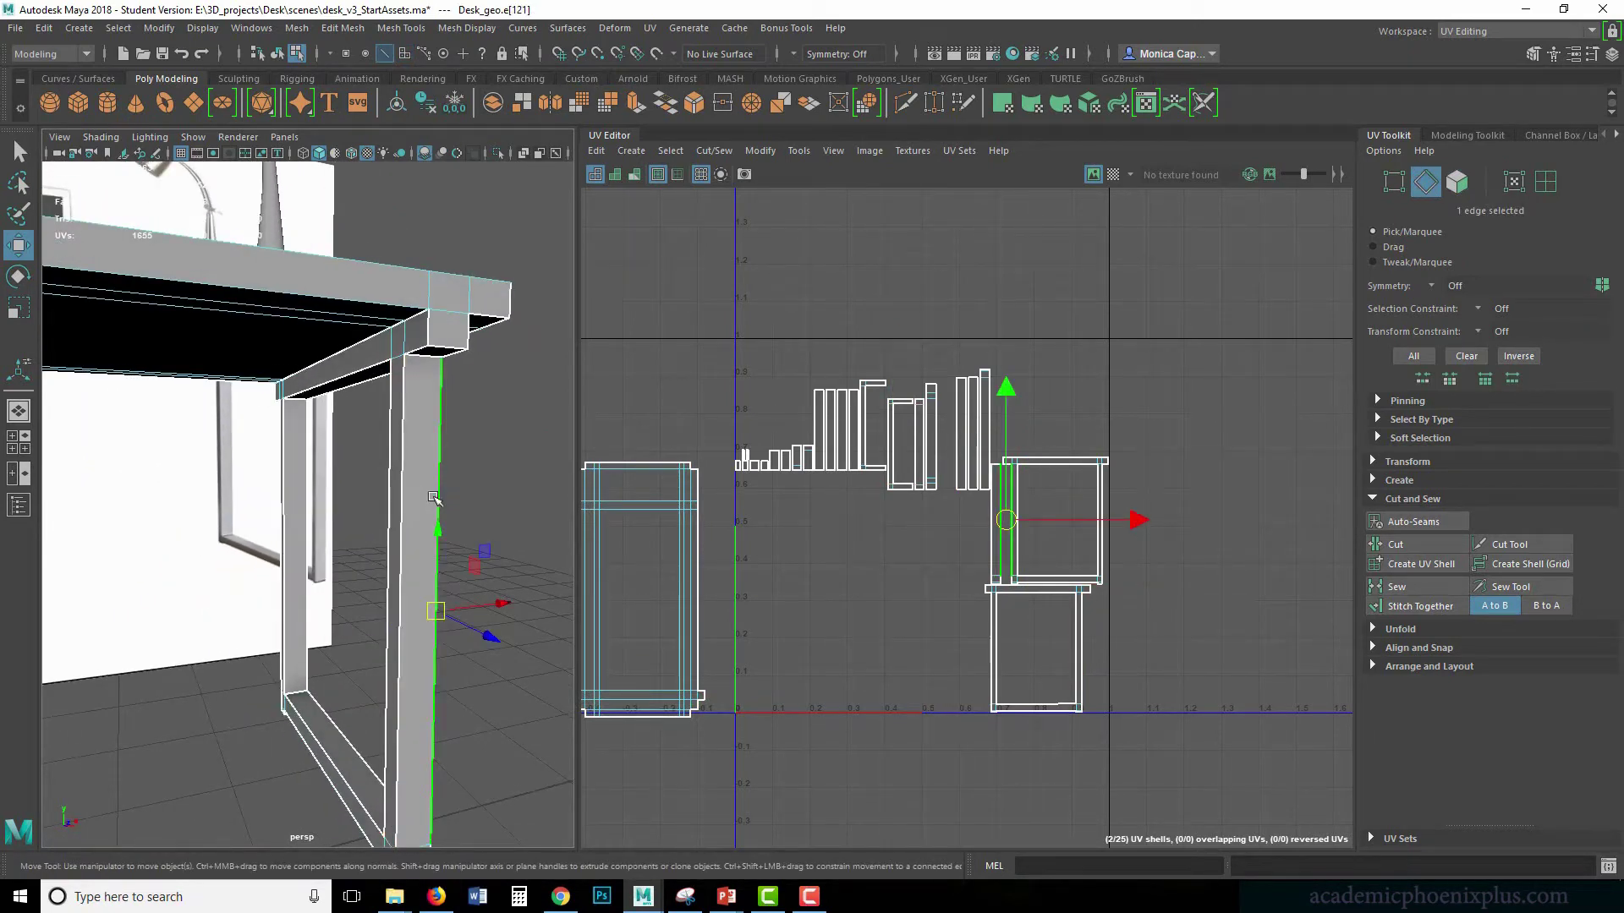
left_click(403, 506)
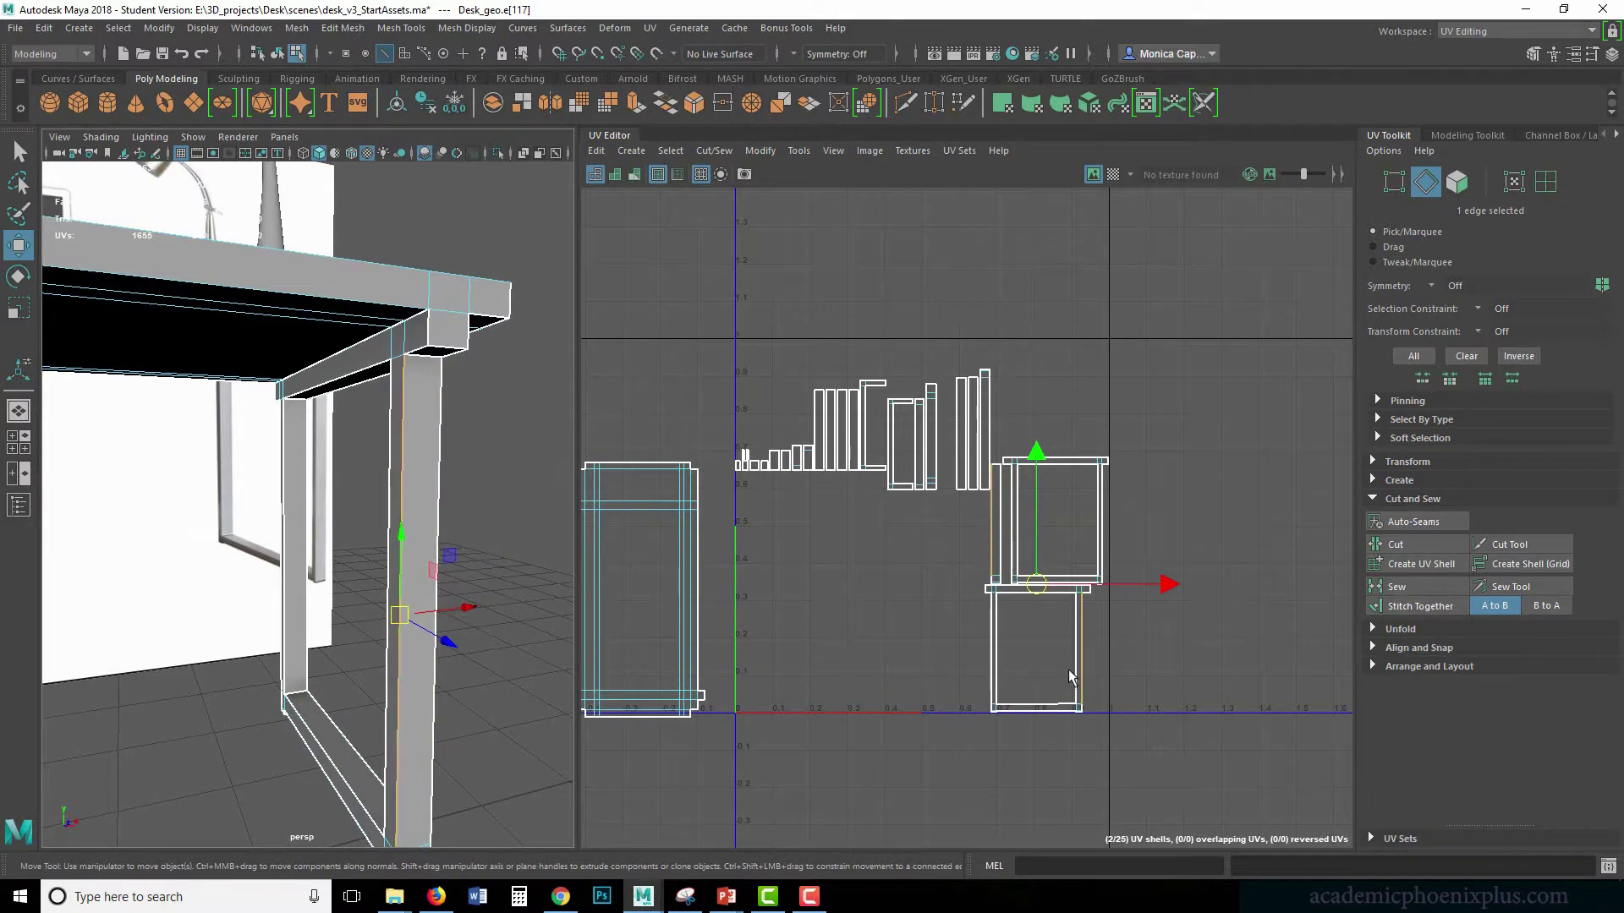
left_click(1420, 606)
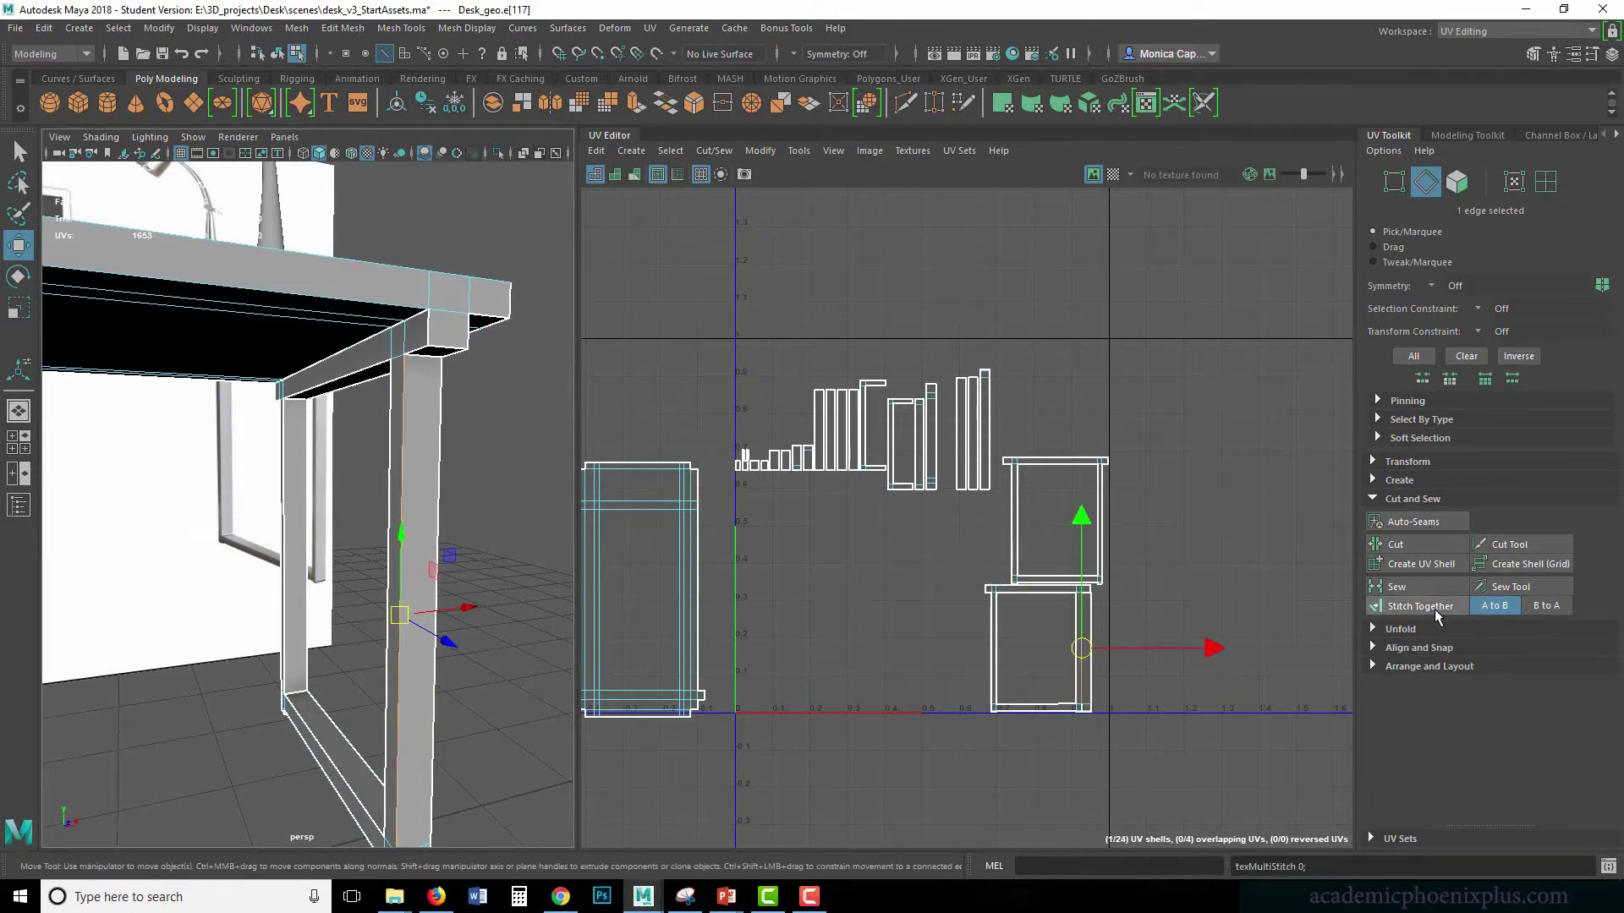
left_click(1091, 630)
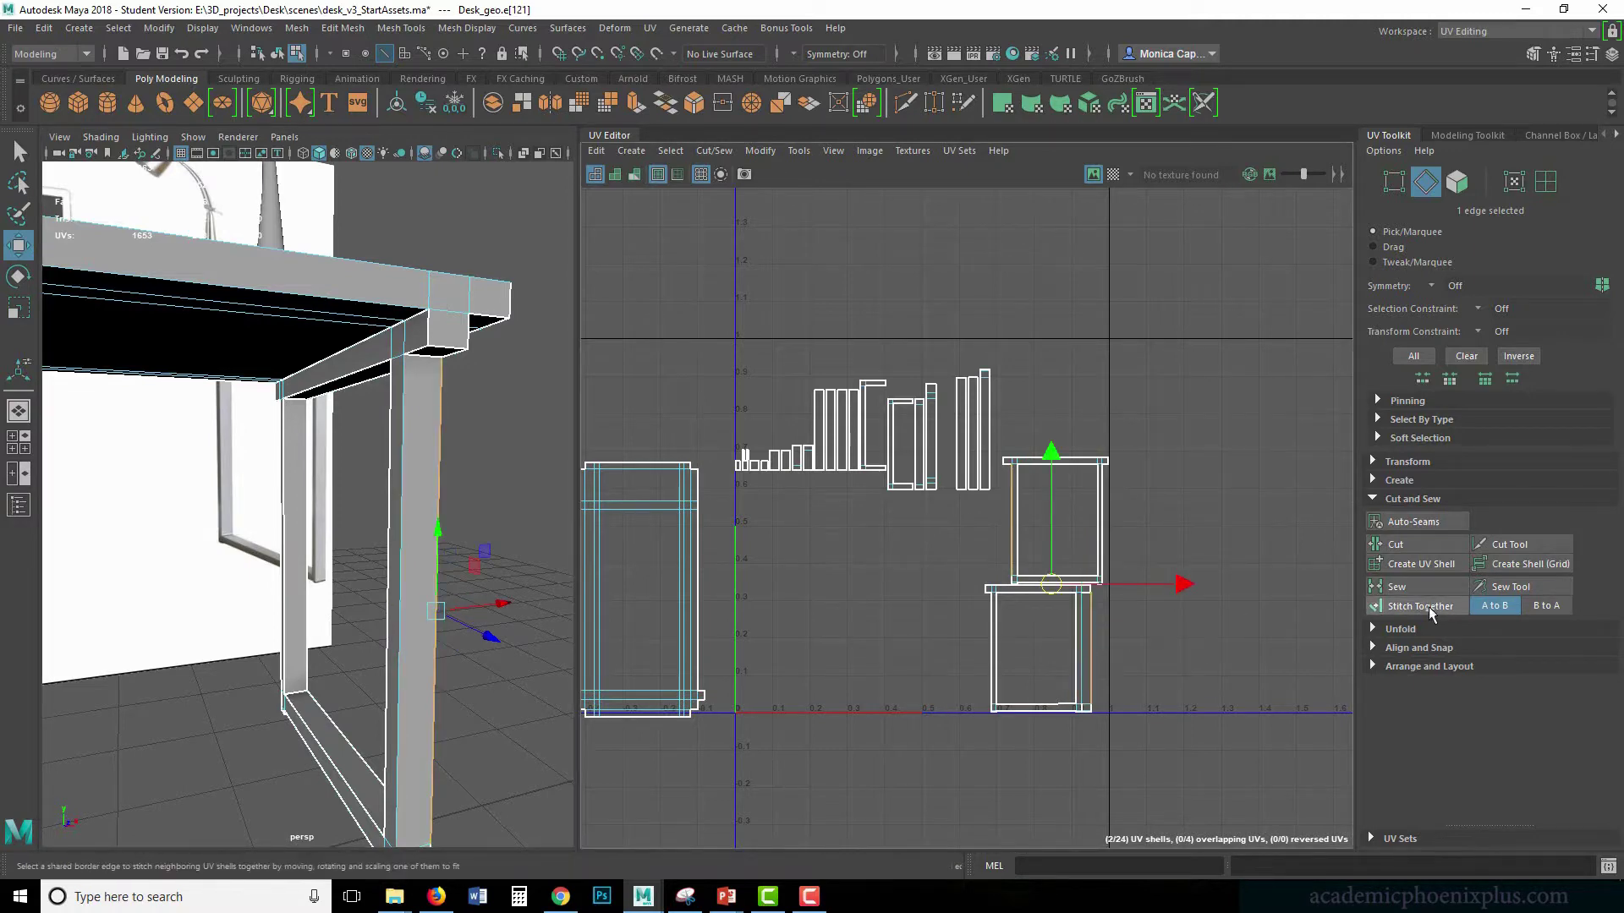
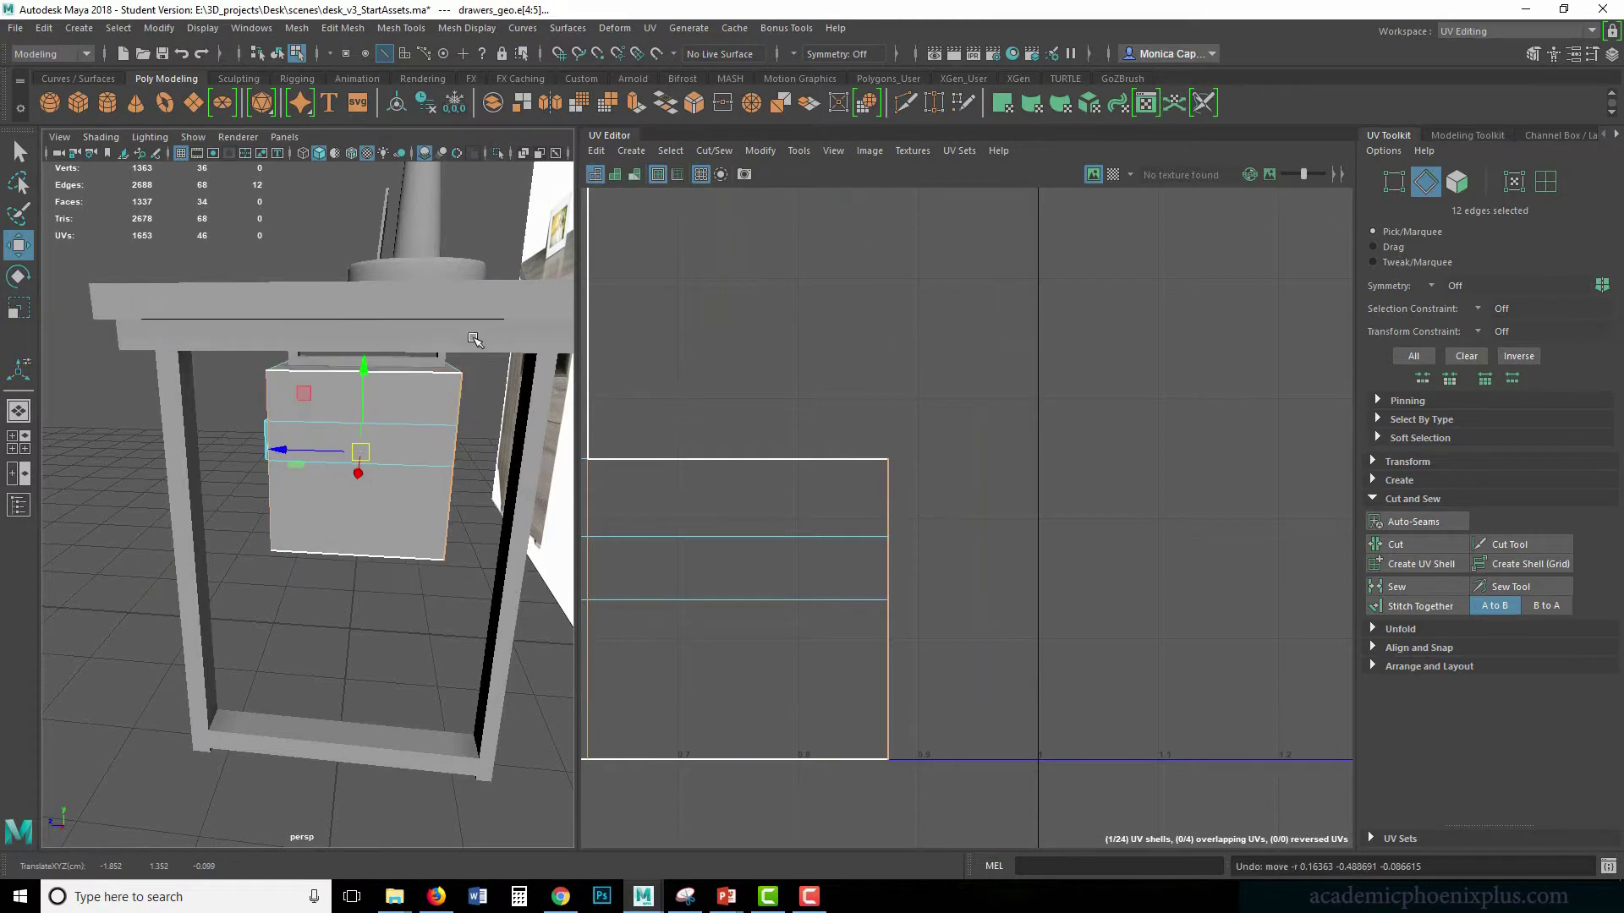
- Stitch the opening-facing side of the front leg to the outer face of the leg frame along their shared vertical edge
left_click_drag(515, 398, 399, 485, "alt")
left_click_drag(490, 595, 401, 553, "alt")
middle_click_drag(787, 318, 834, 460)
key("ctrl+z")
left_click_drag(297, 597, 309, 586, "alt")
left_click(328, 695)
left_click_drag(328, 695, 262, 625, "alt")
left_click(242, 614)
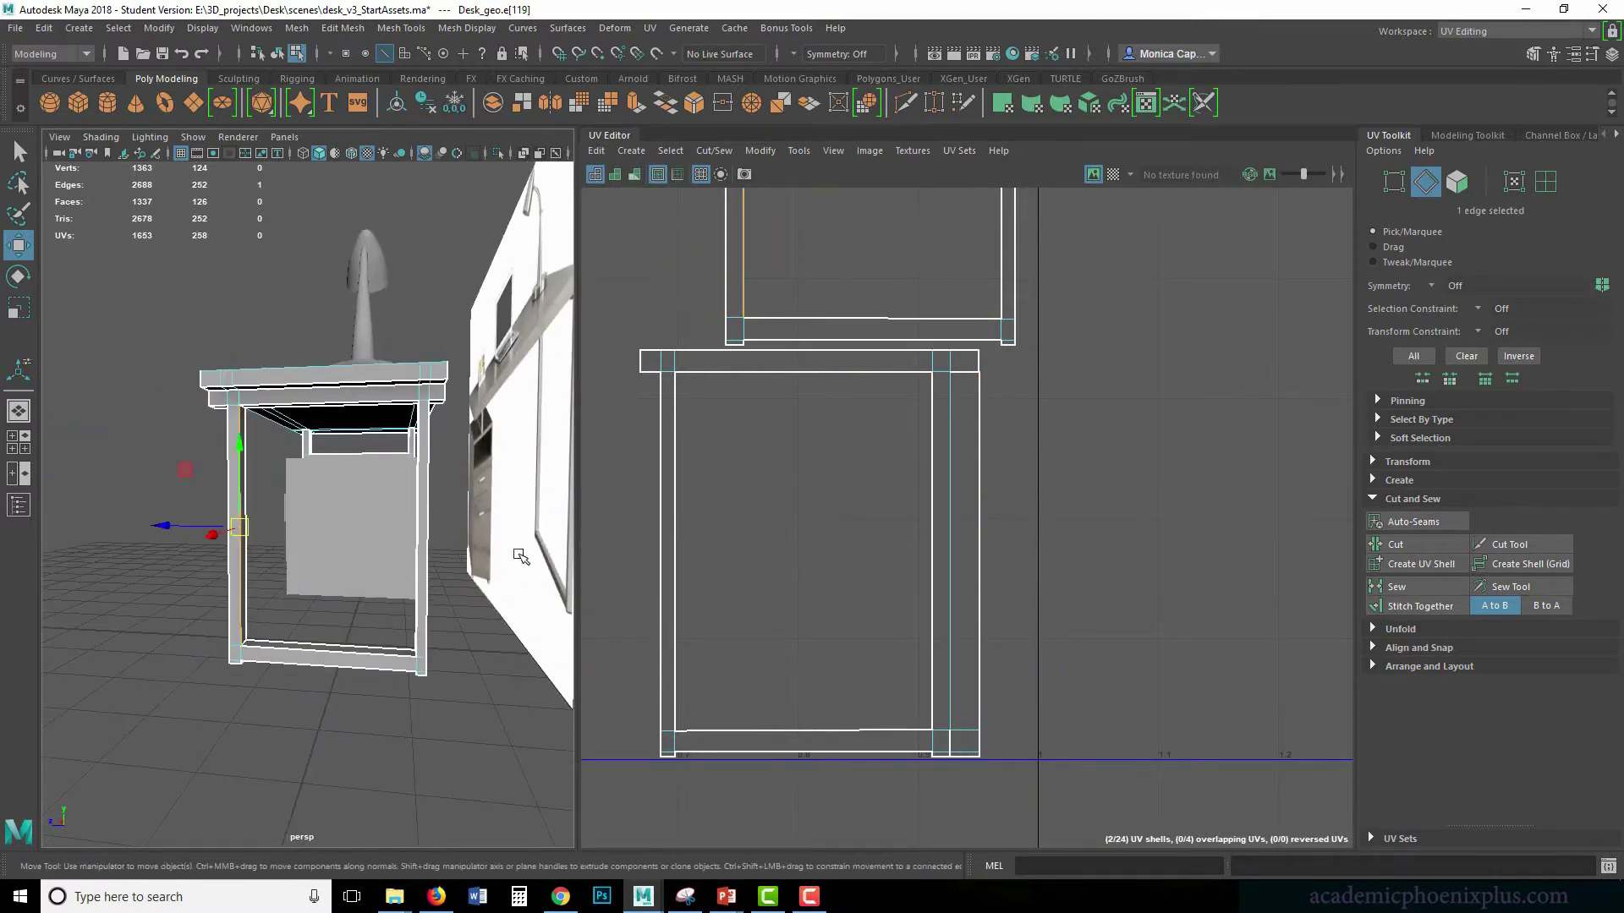
scroll(935, 446, "down", 3)
middle_click_drag(810, 531, 785, 607, "alt")
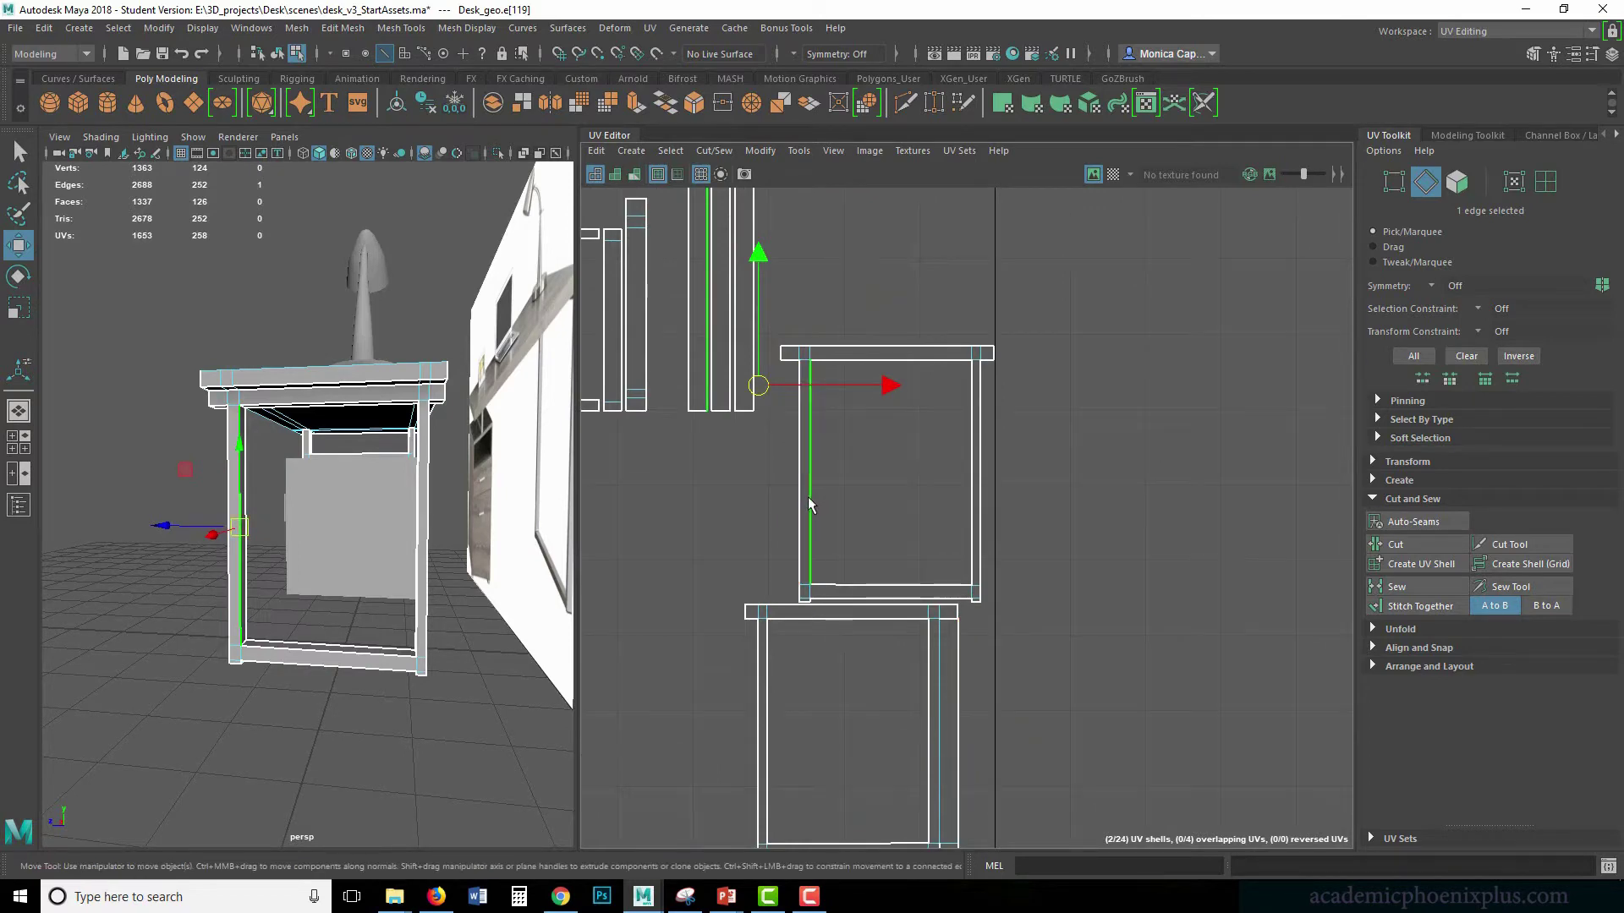
left_click(1417, 607)
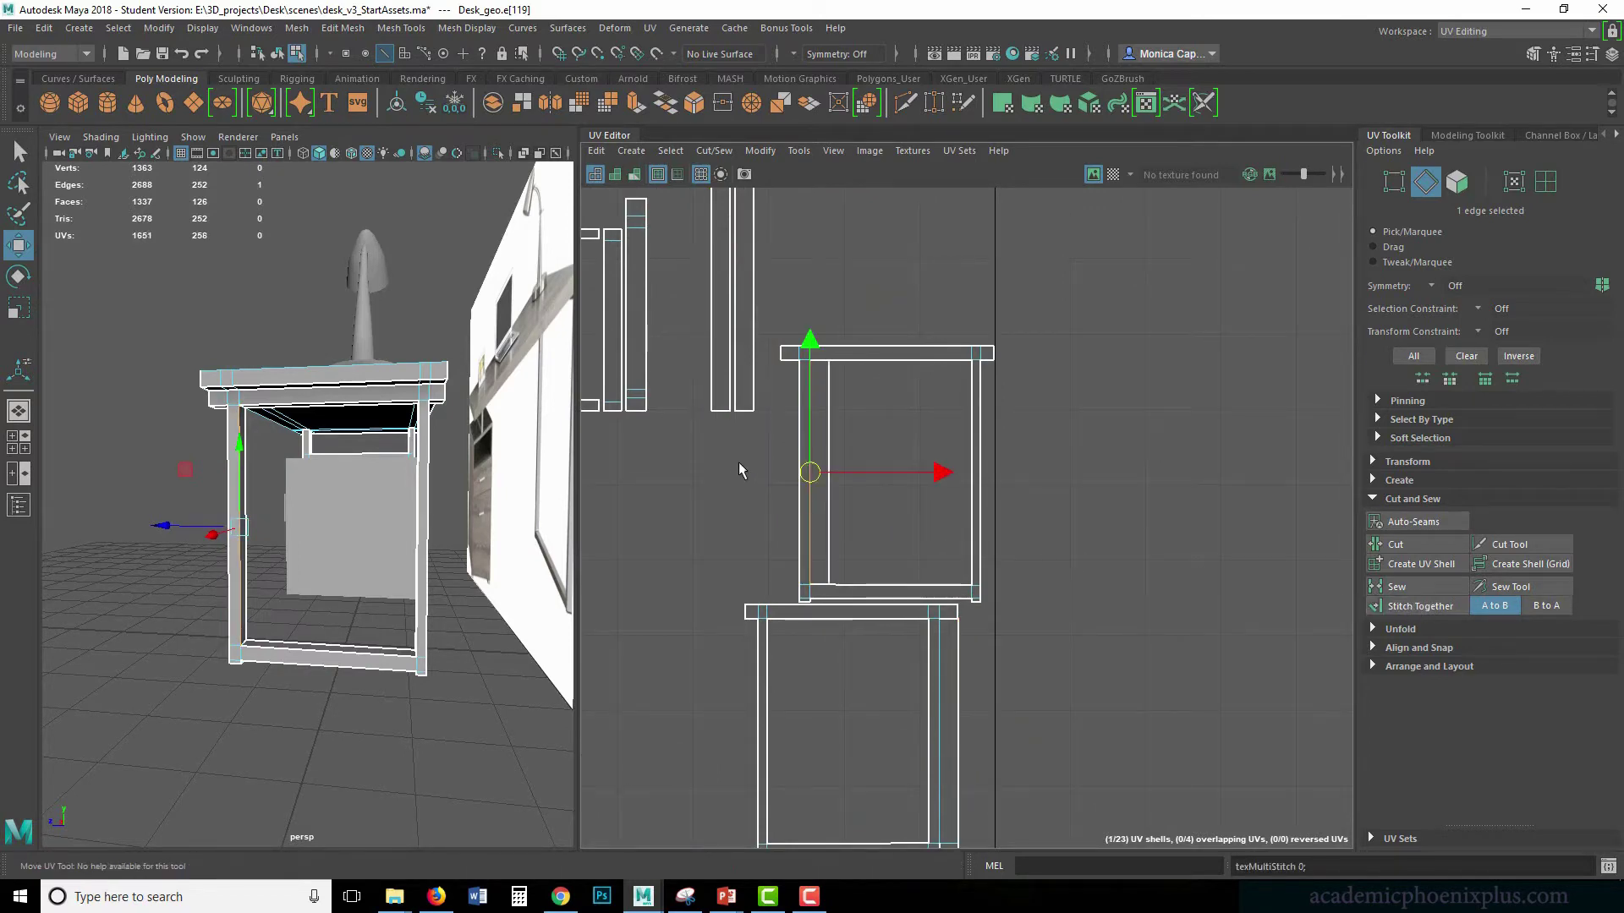
- Stitch the back leg's opening-facing side and rear face to the outer face of the leg frame along their shared vertical edges
left_click(822, 432)
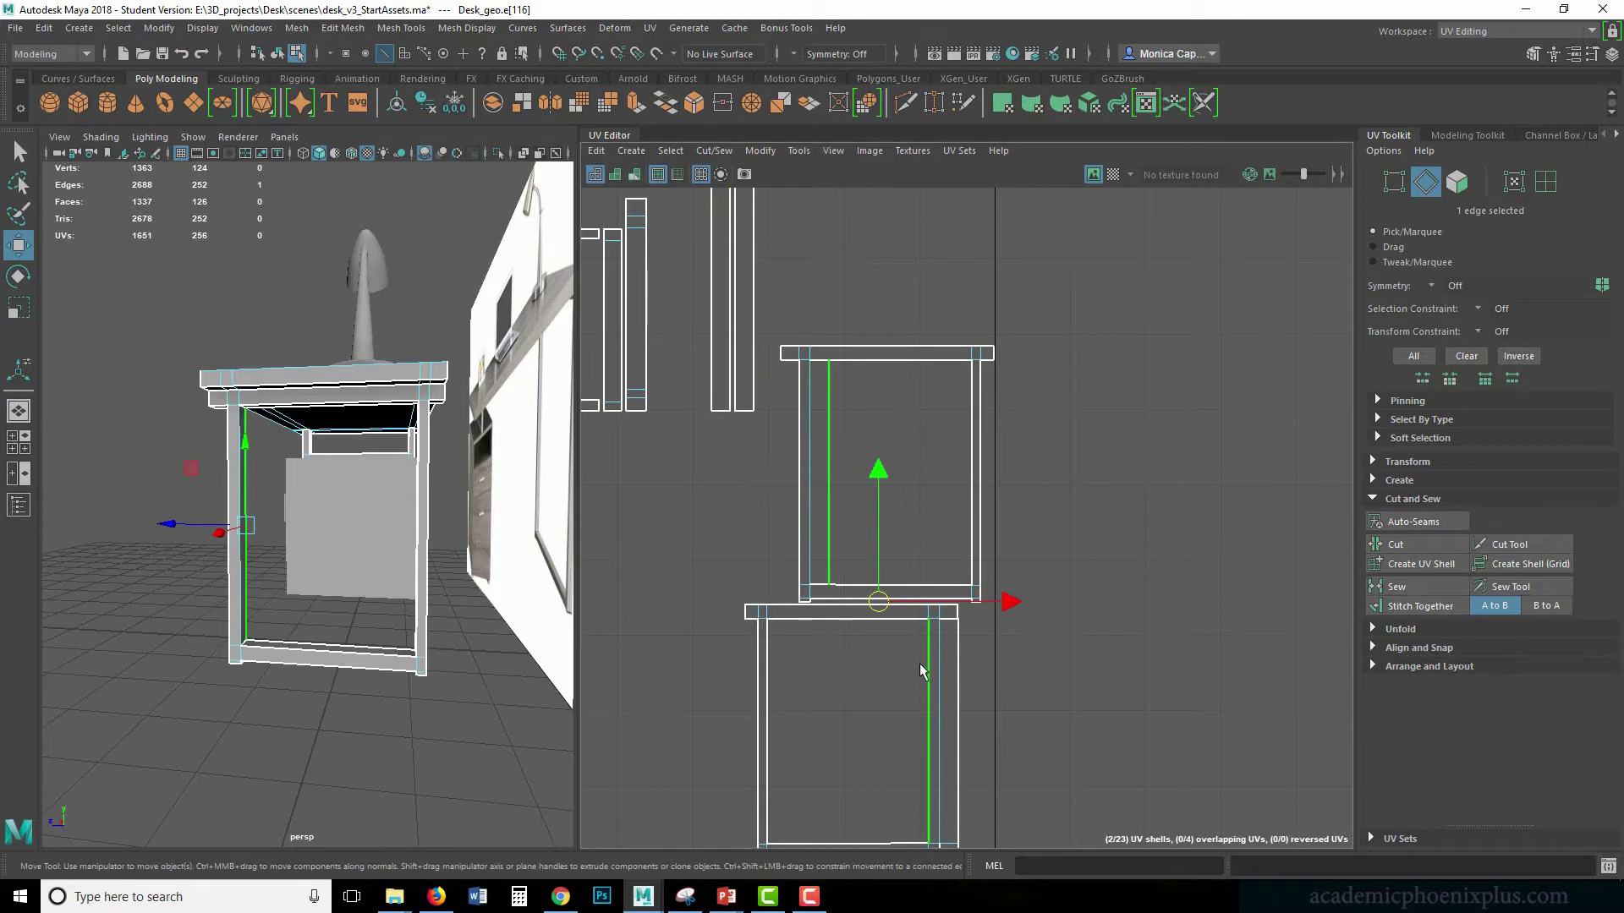
left_click(971, 489)
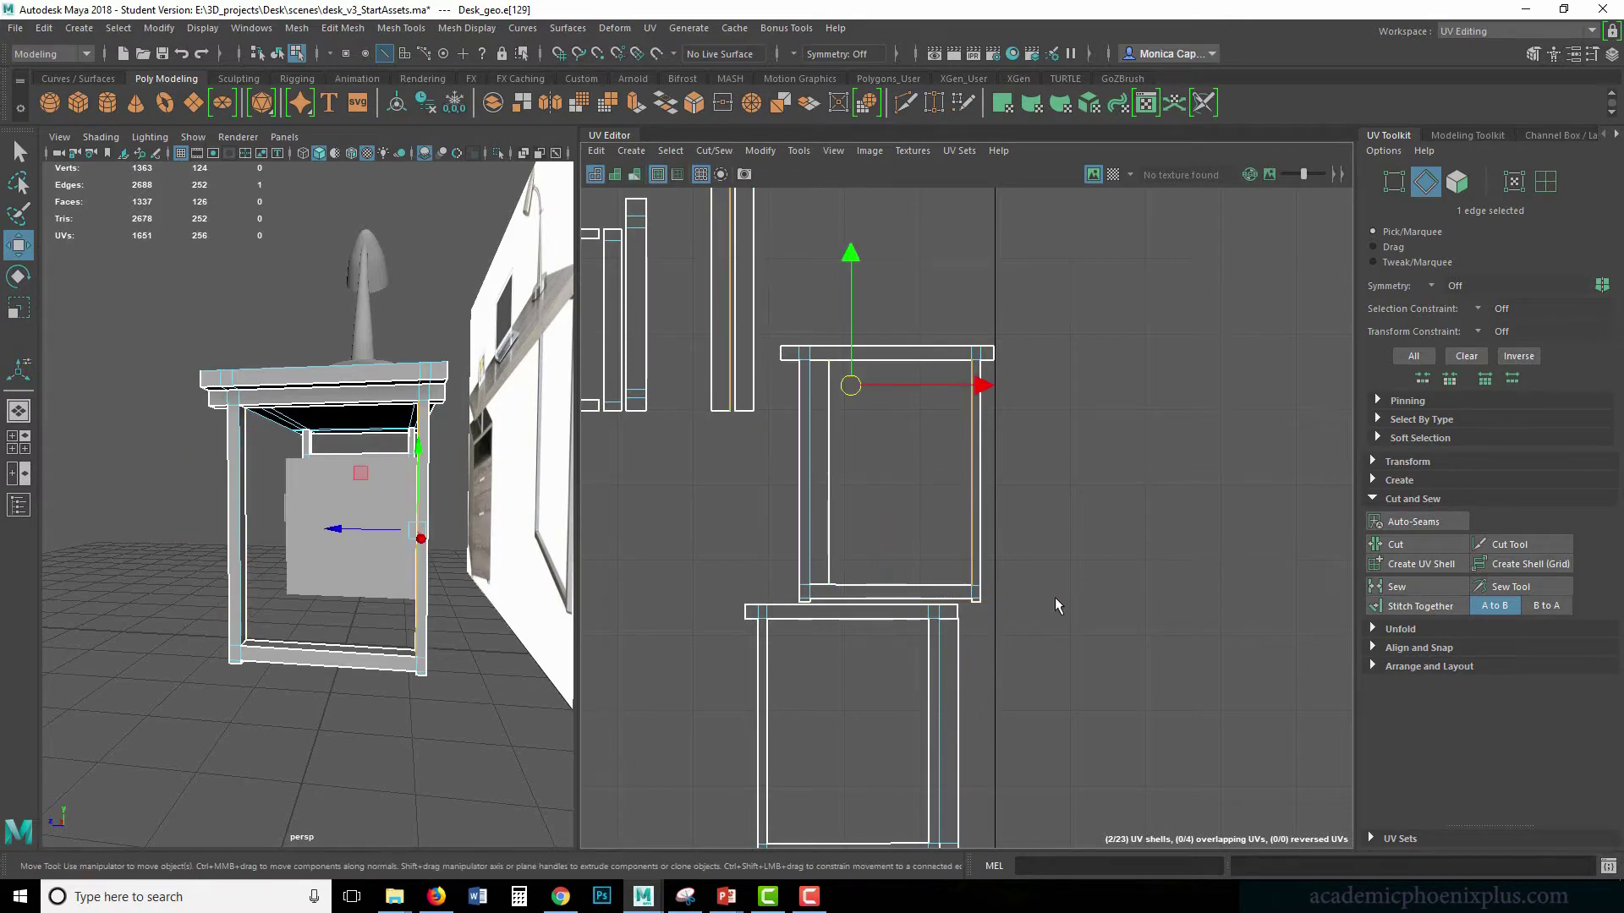
left_click(1417, 606)
left_click(979, 536)
left_click(1421, 606)
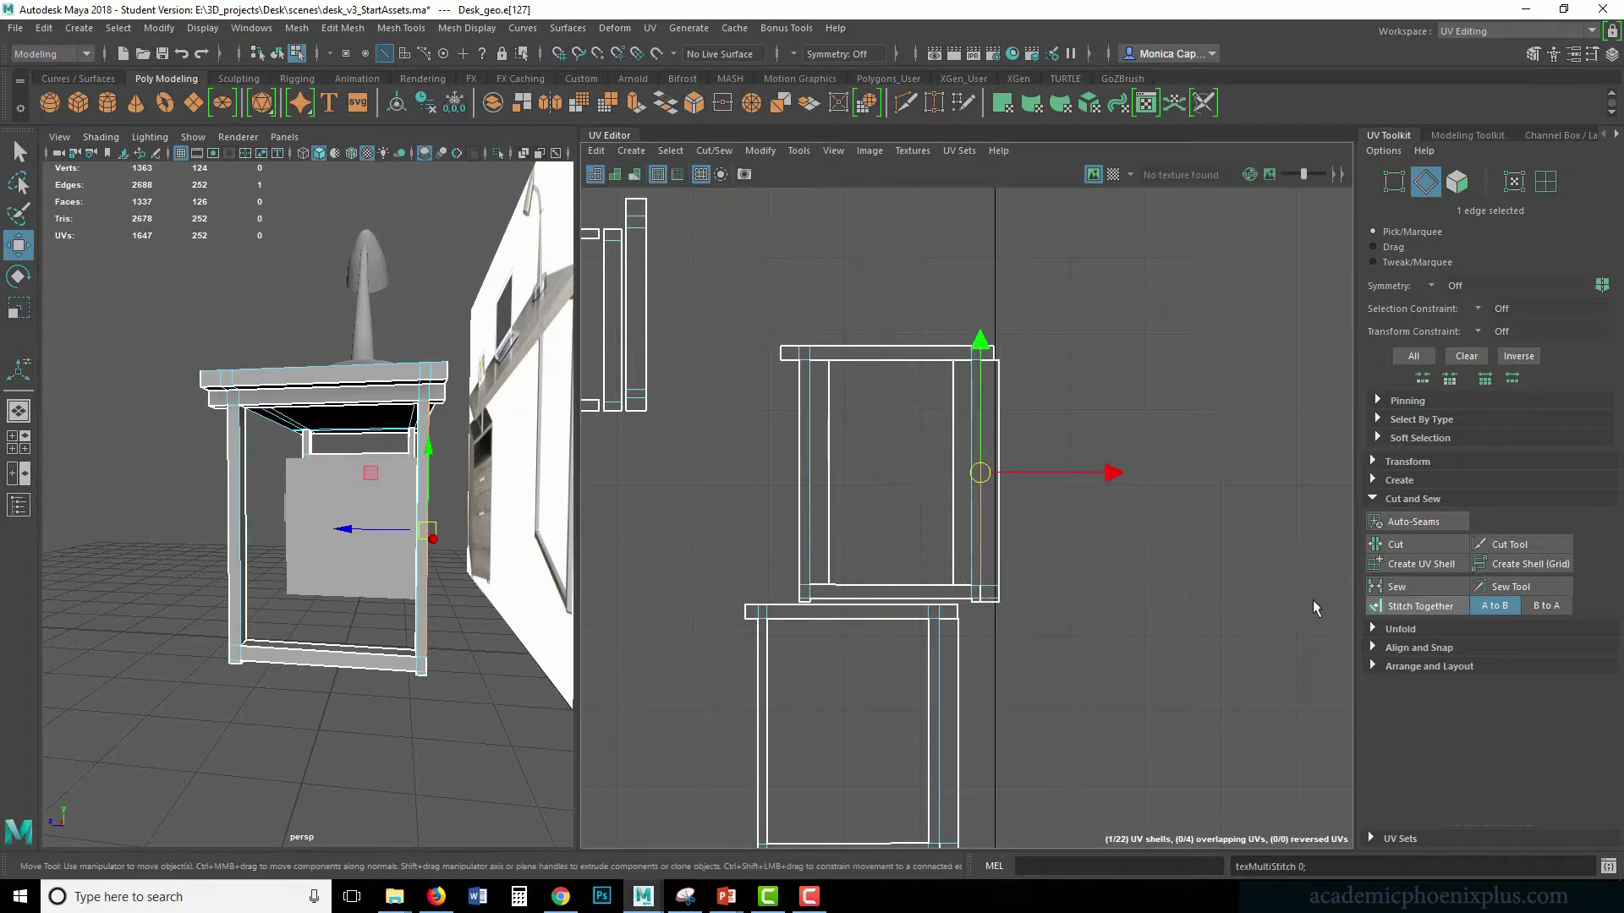
- Stitch the separate narrow strip at the tabletop's lamp-side end to the tabletop shell along their whole shared edge
middle_click_drag(853, 567, 931, 503, "alt")
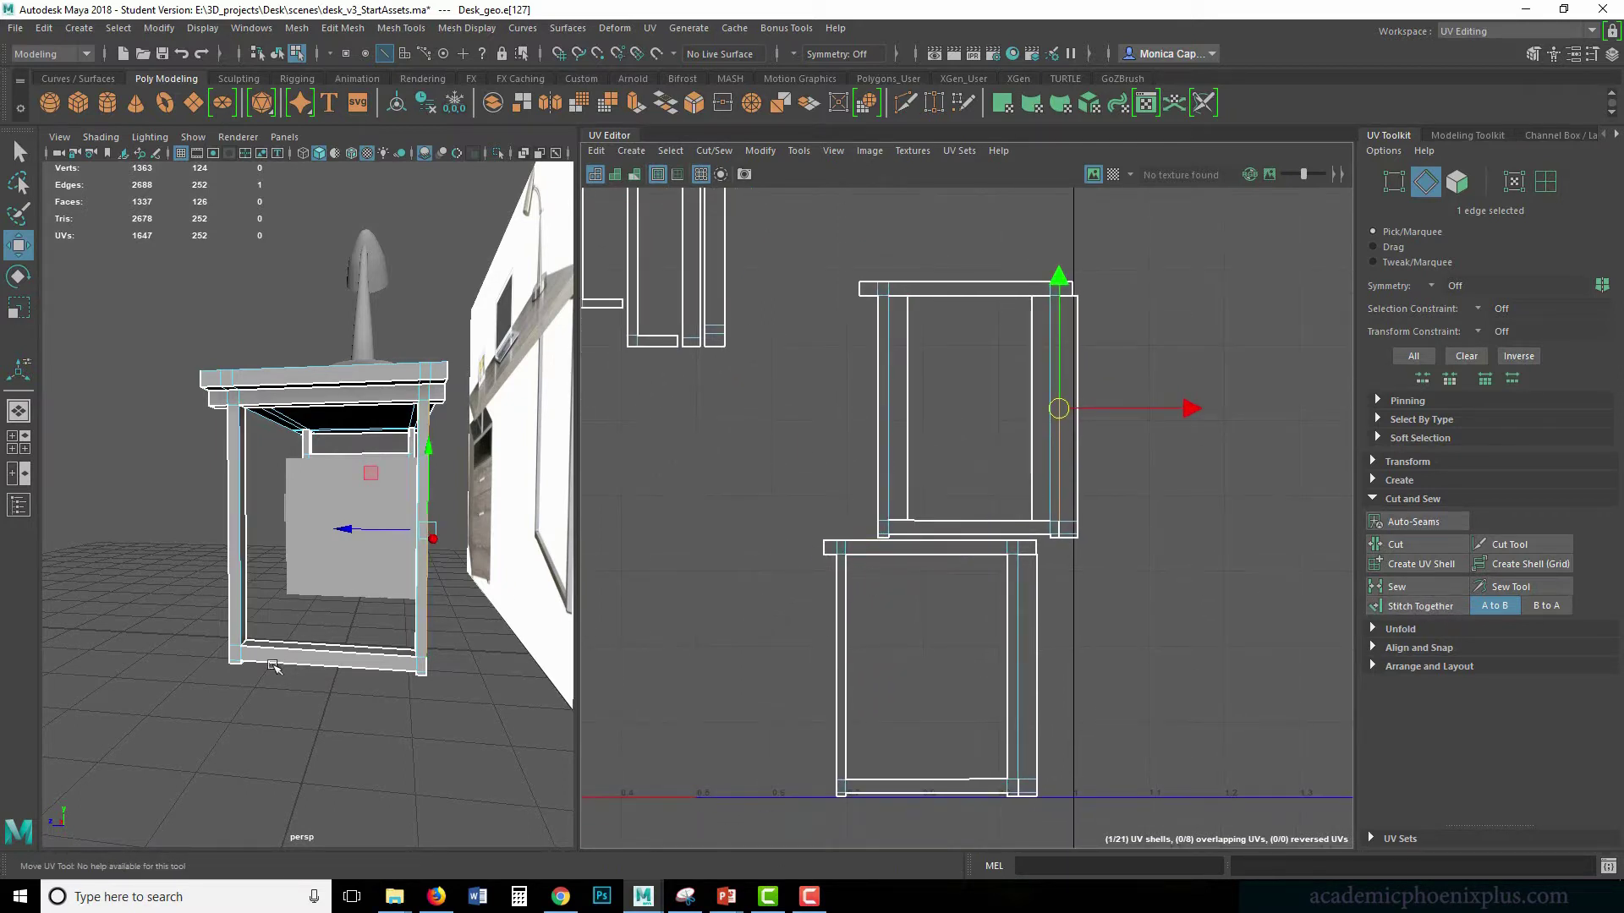
left_click(309, 650)
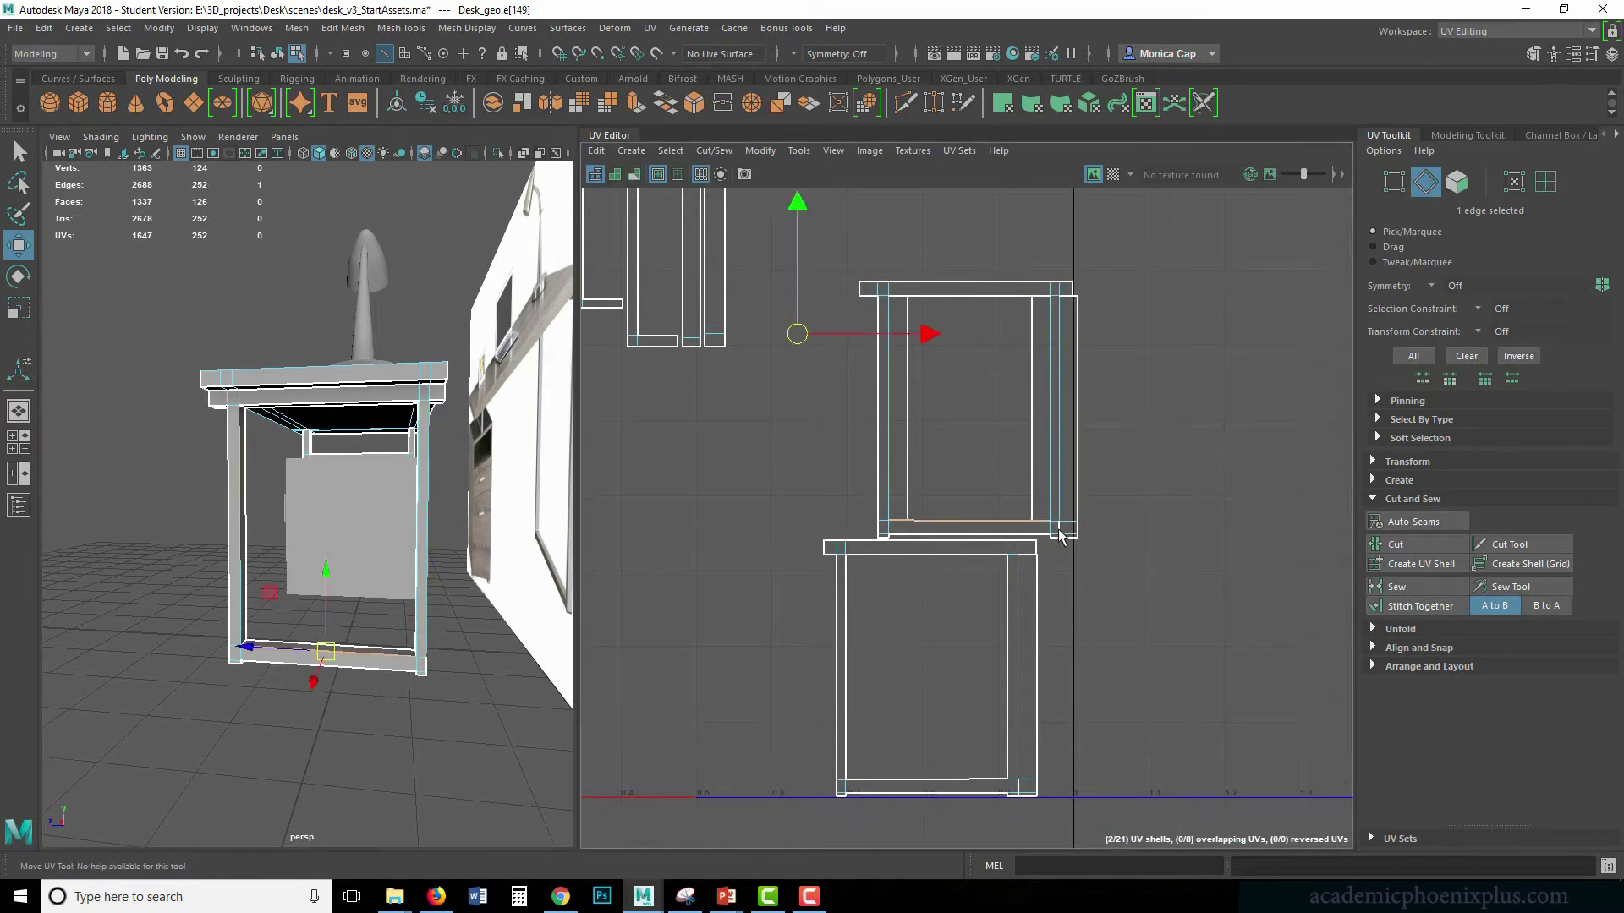
scroll(859, 482, "down", 4)
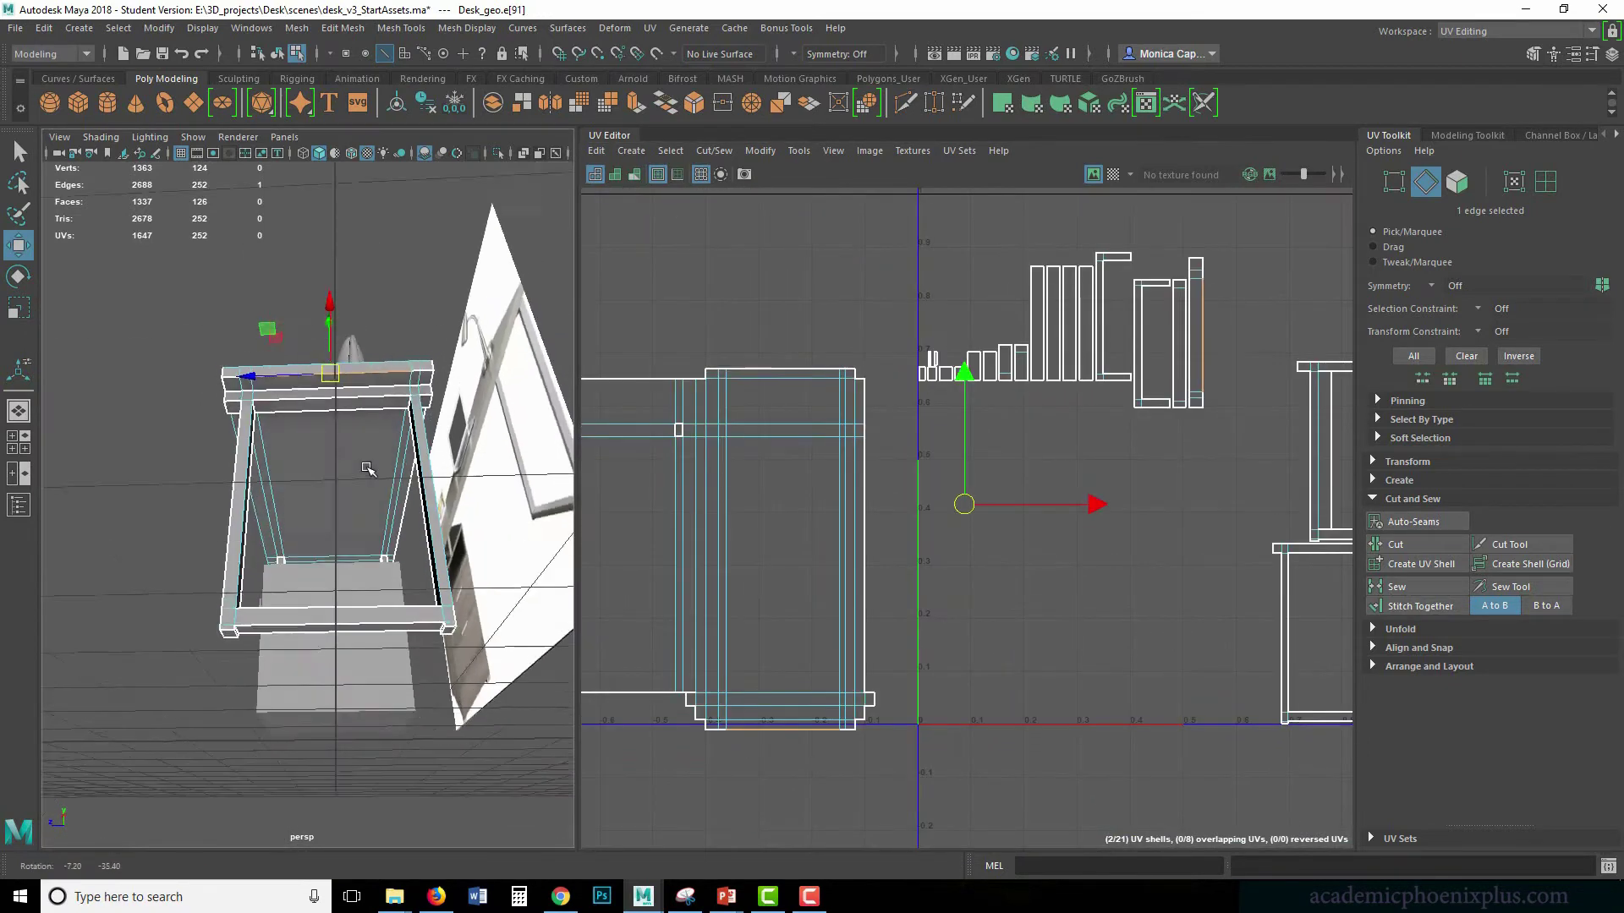
left_click_drag(366, 468, 367, 461, "alt")
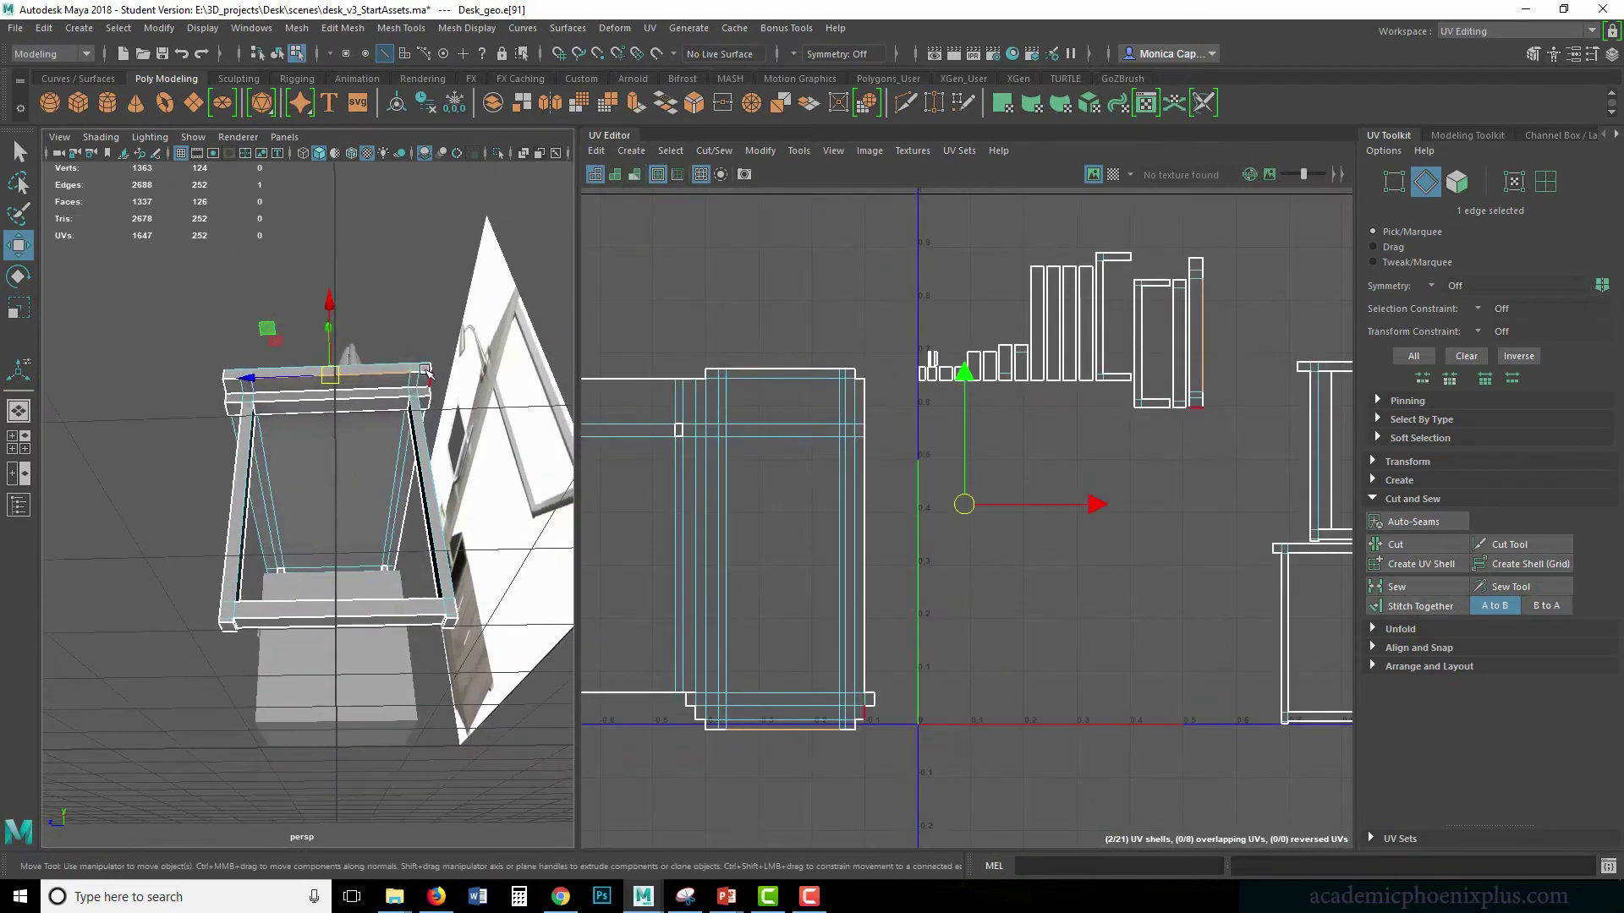
left_click(225, 377)
left_click(232, 379)
double_click(285, 378)
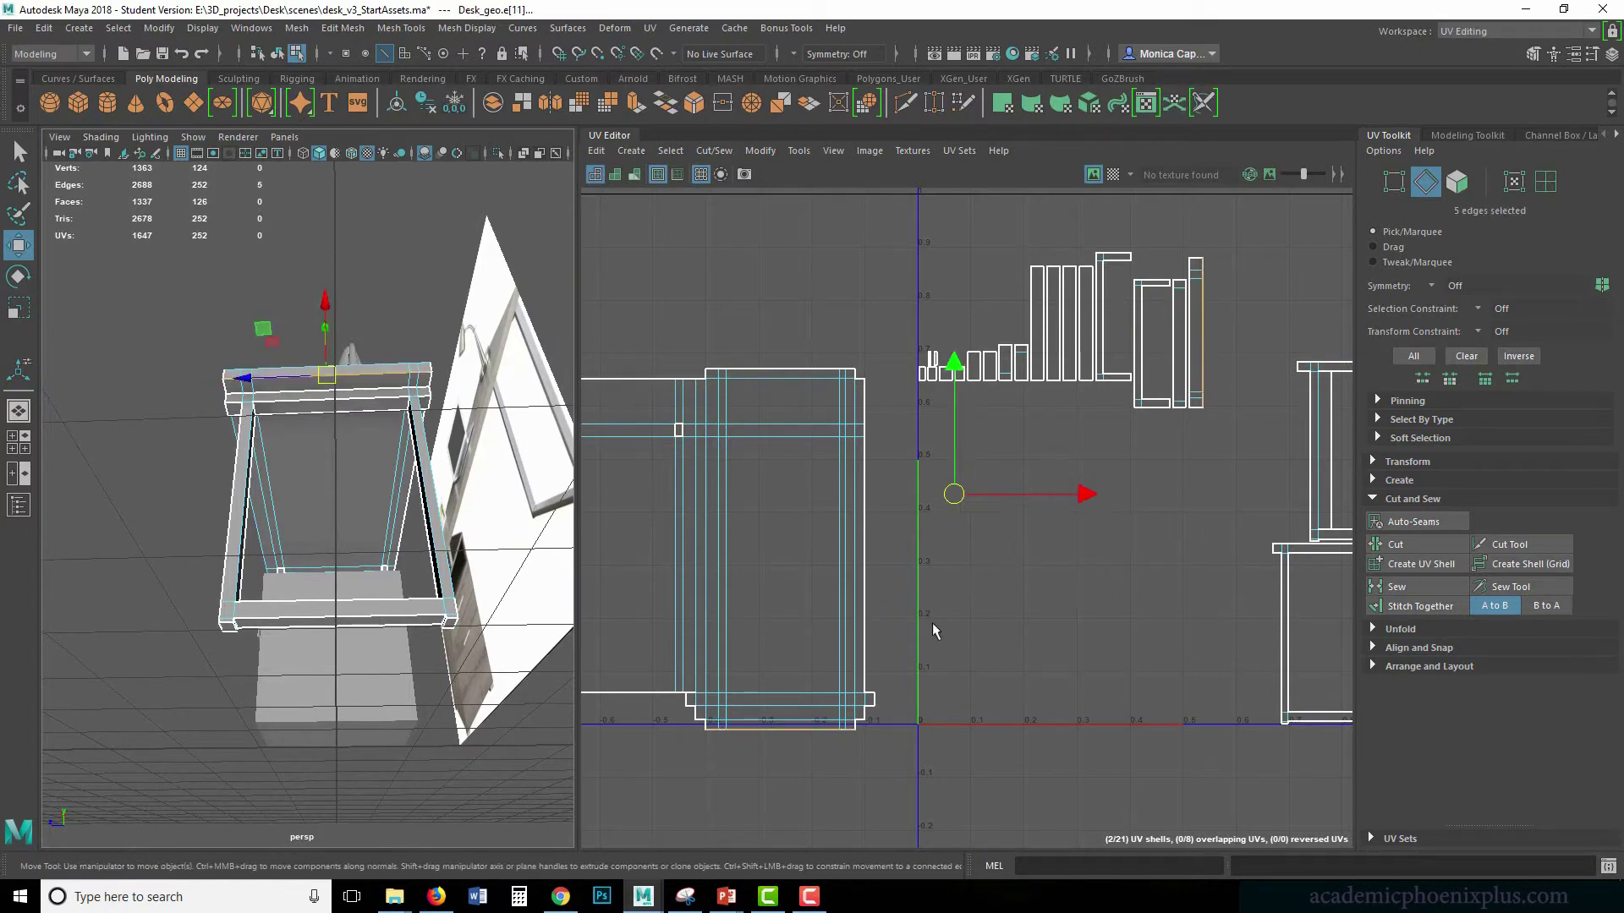
left_click(1423, 608)
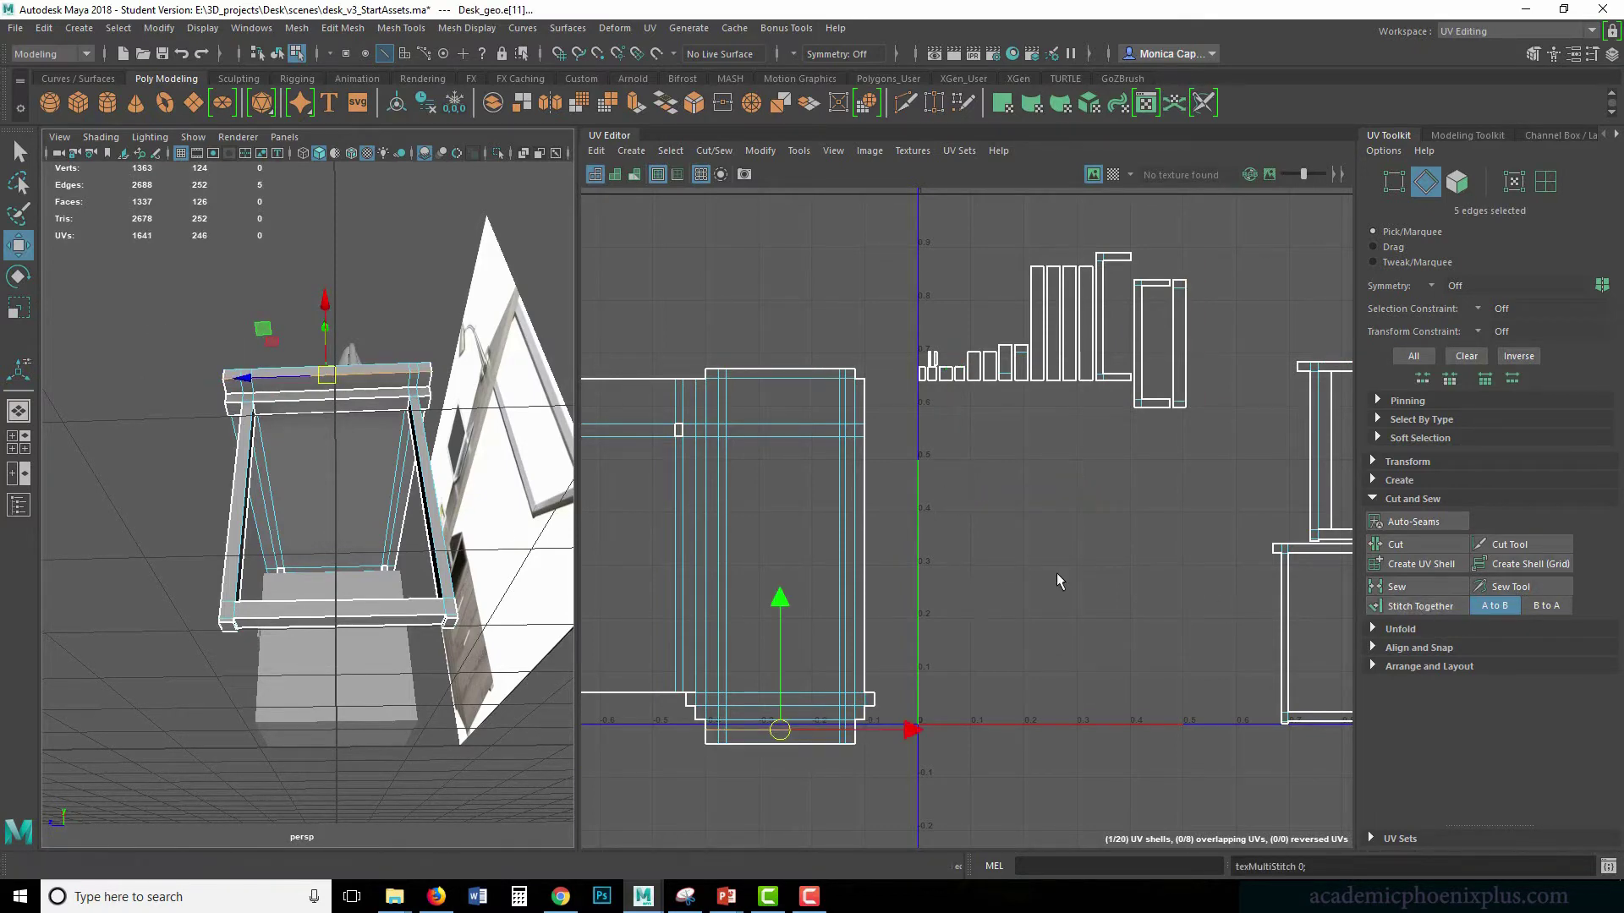
- Try to stitch the edge loop along the tabletop's short end above the drawer cabinet
left_click_drag(220, 477, 376, 386, "alt")
double_click(383, 397)
right_click_drag(909, 448, 838, 449, "alt")
key("shift+s")
key("ctrl+z")
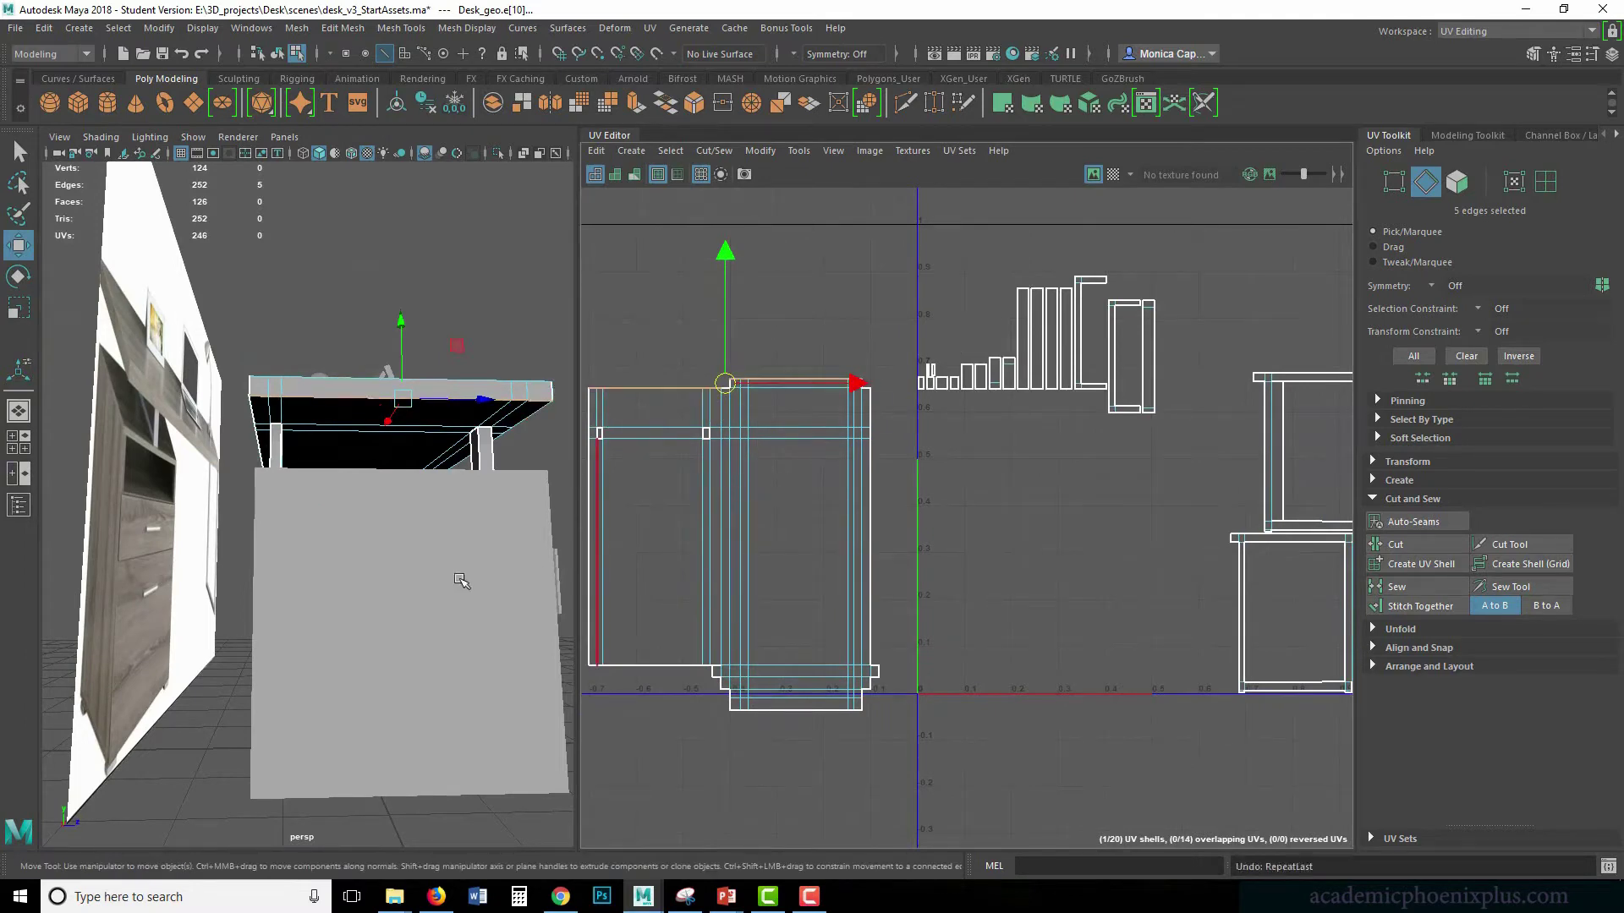
- Stitch the top face and underside of the leg frame's bottom rail to the inner frame face along their shared edges
left_click_drag(482, 561, 246, 556, "alt")
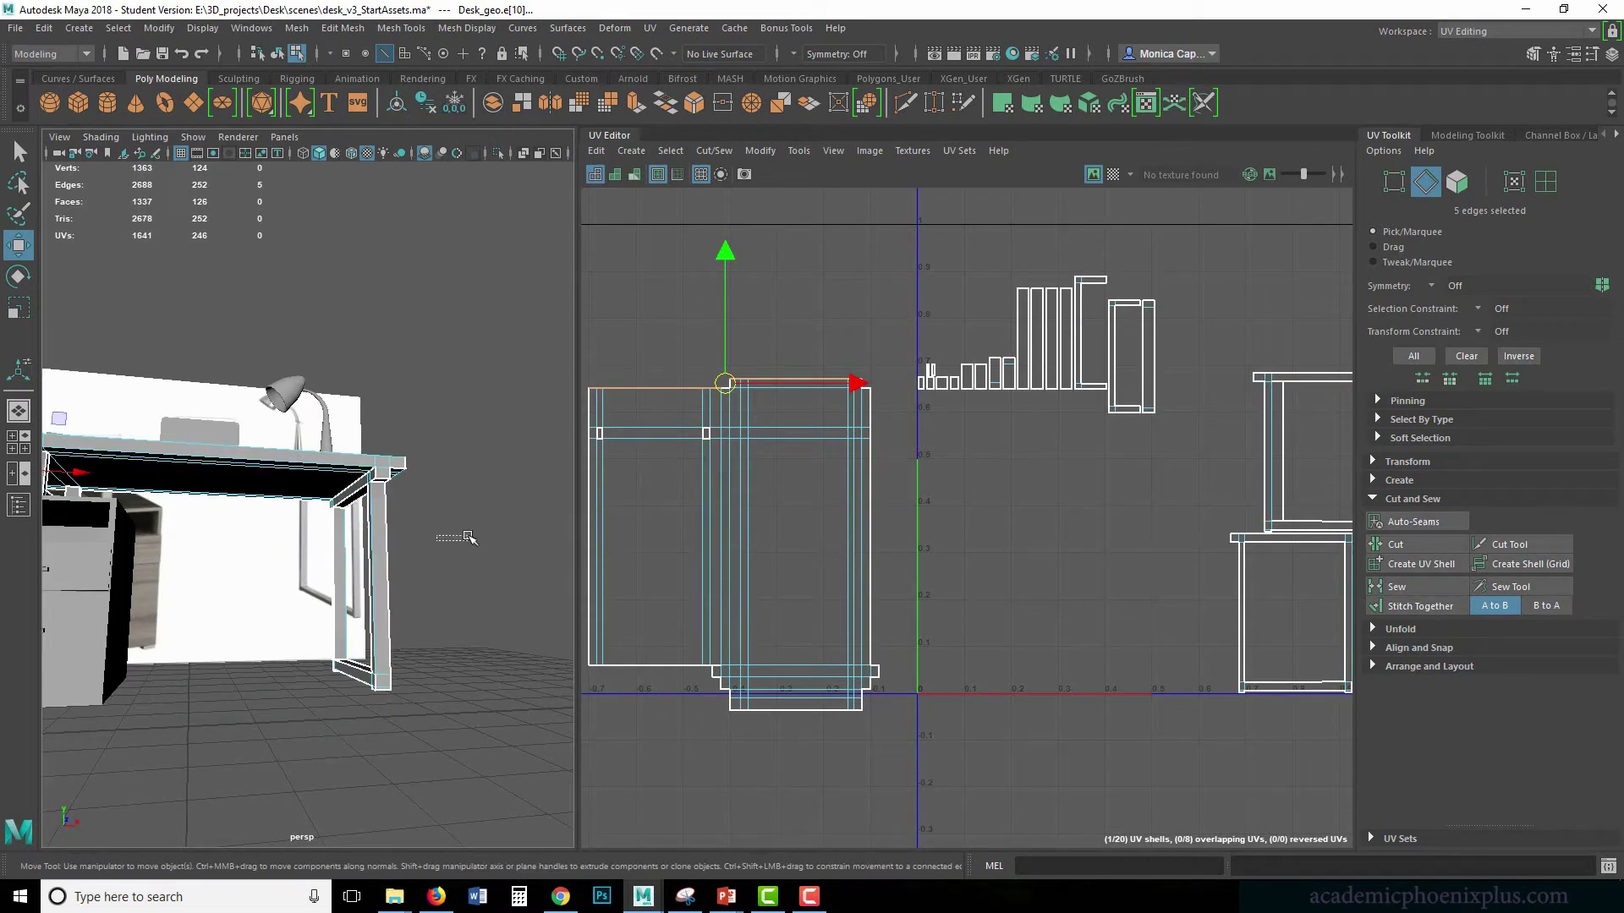
left_click(384, 634)
left_click(353, 666)
middle_click_drag(1040, 520, 844, 448, "alt")
right_click_drag(844, 447, 1257, 525, "alt")
left_click(1412, 604)
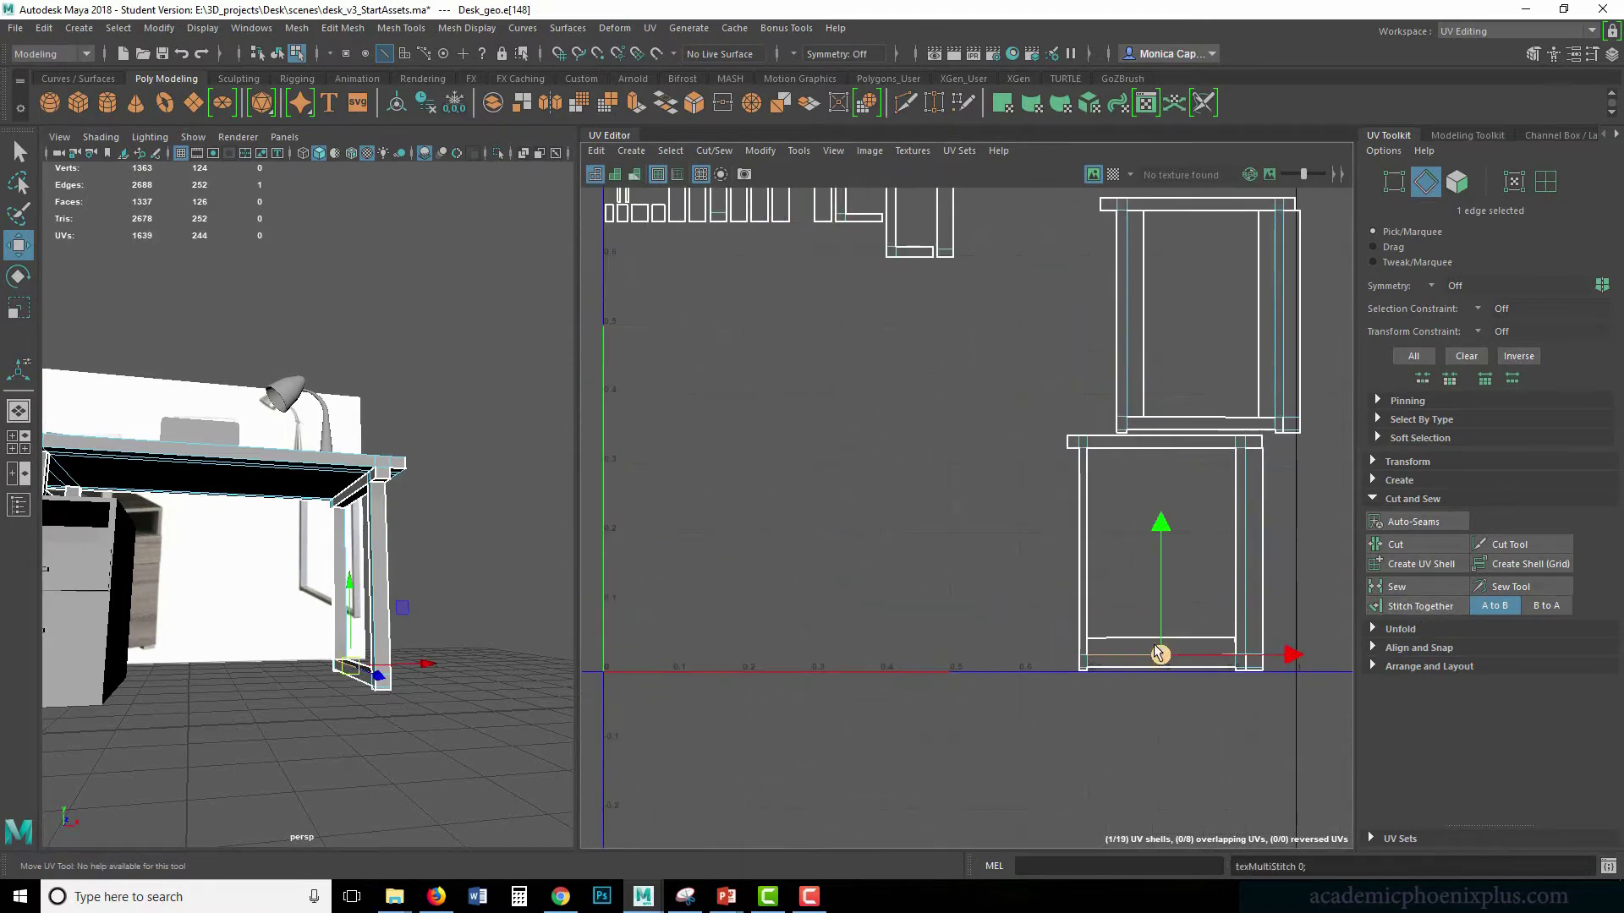
left_click(1146, 668)
key("g")
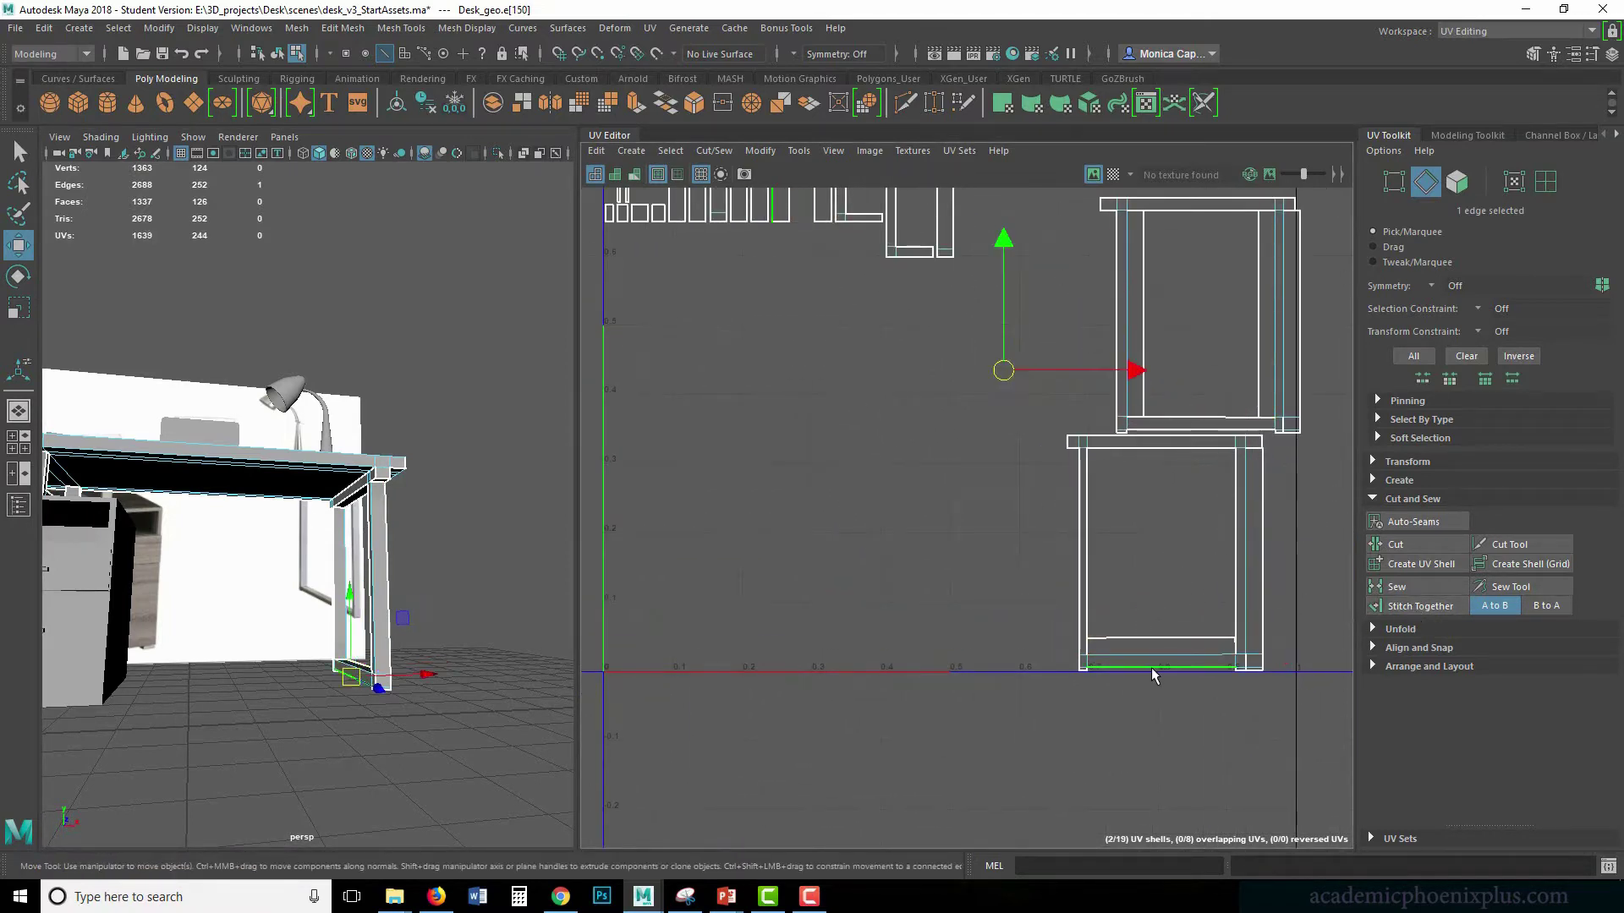
- Try to stitch the outer frame shell to the inner frame shell along the outer edge of the bottom rail's underside
left_click(1150, 683)
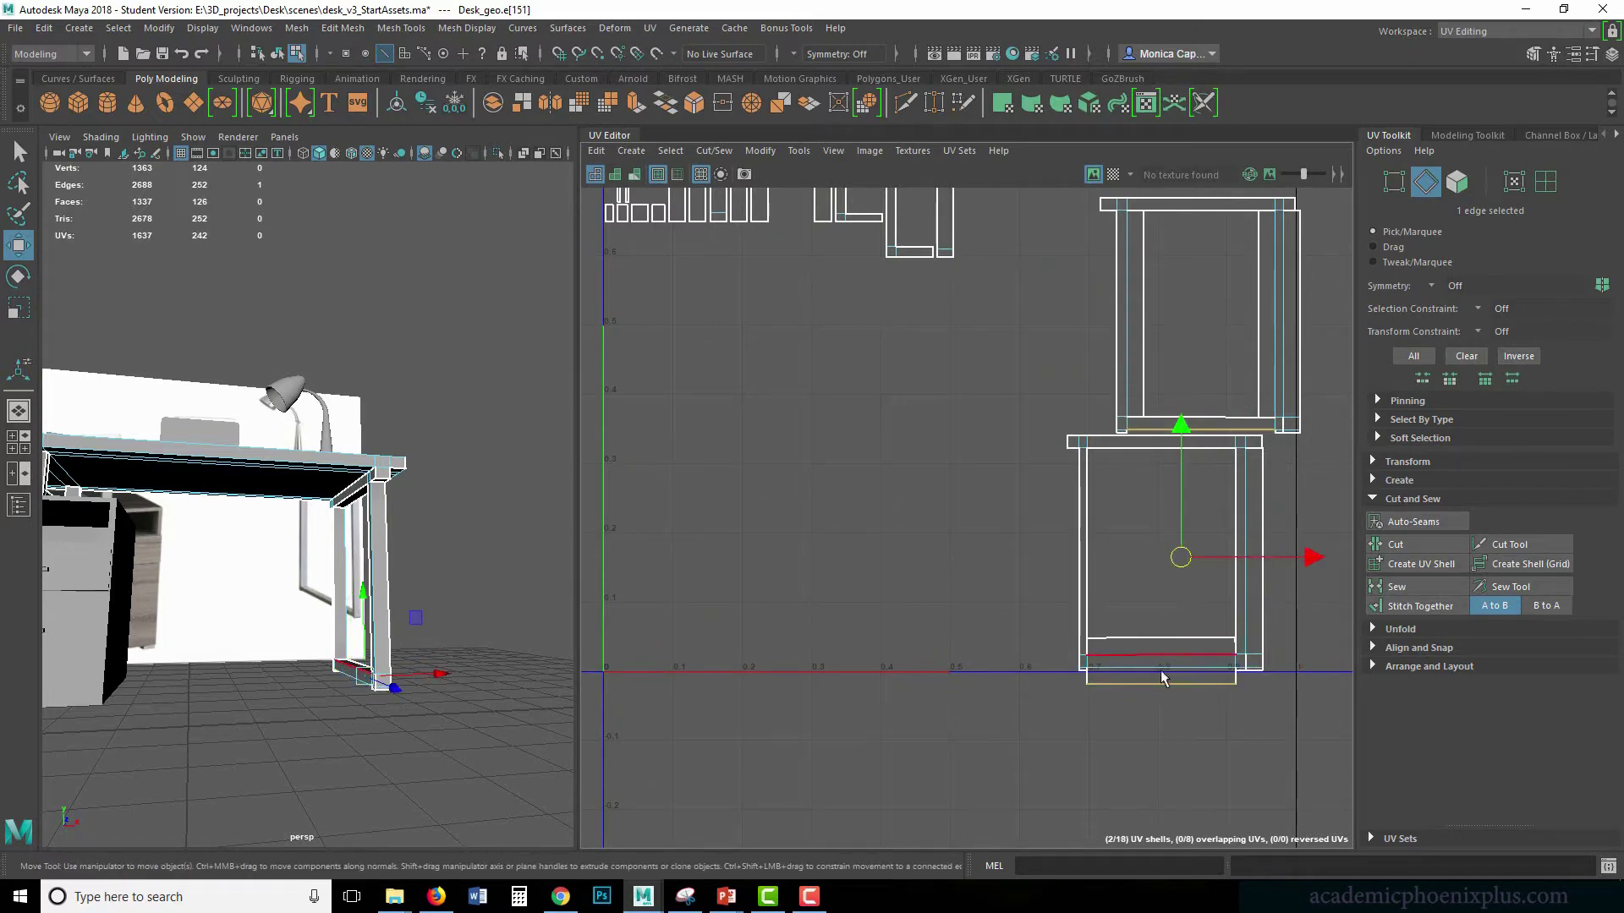
key("g")
middle_click_drag(1220, 592, 1106, 618)
key("ctrl+z")
key("ctrl+z")
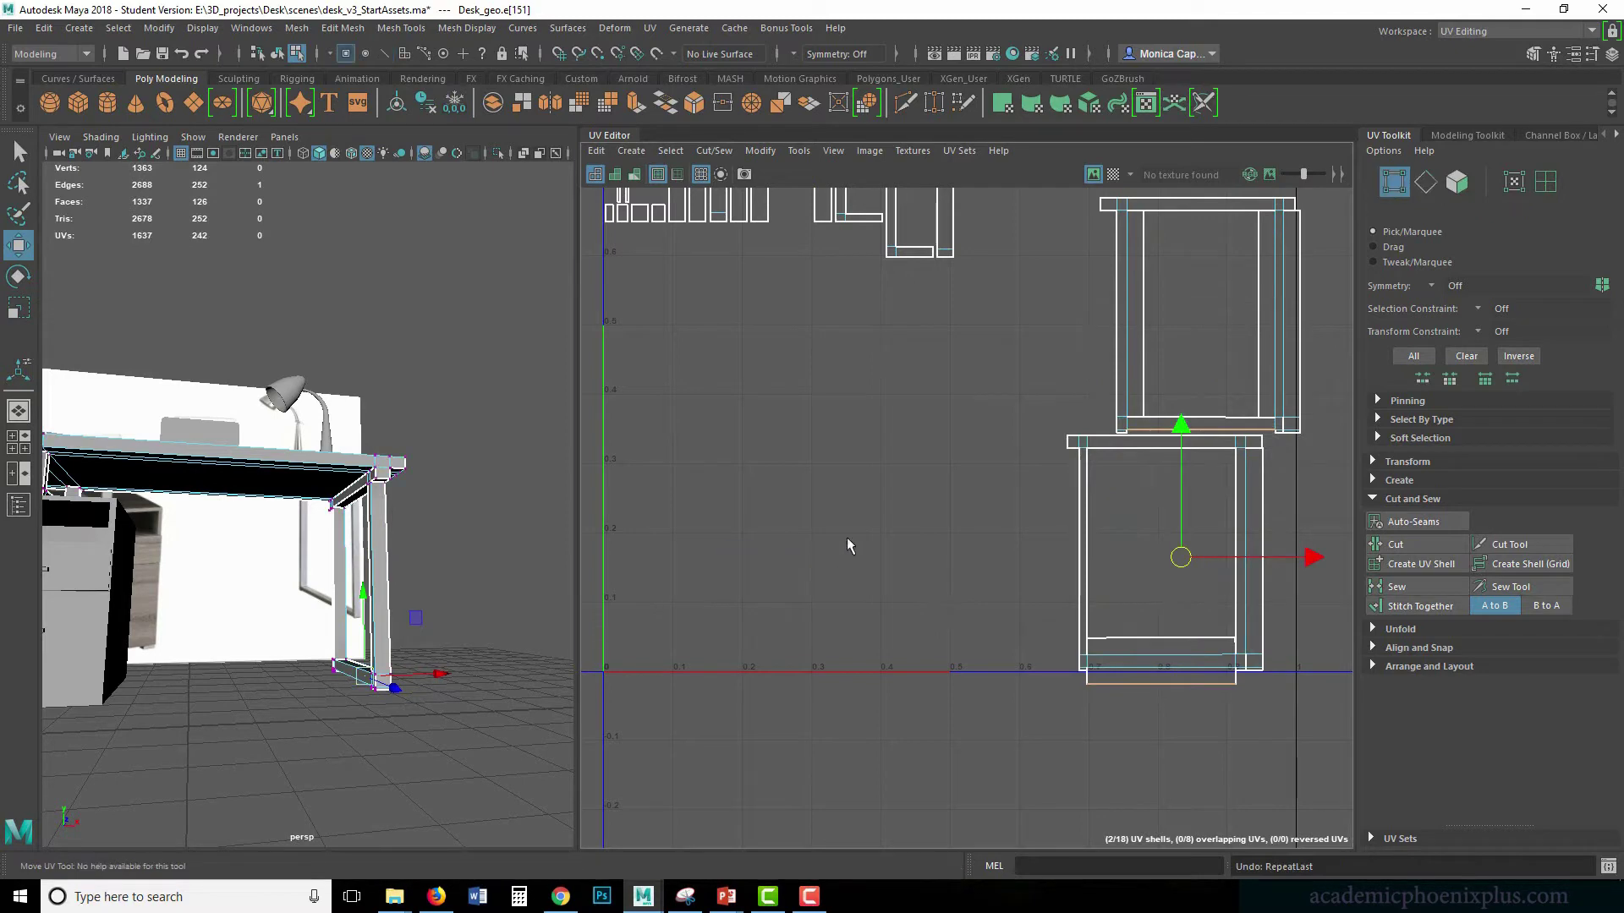
- Move the inner and outer leg frame UV shells side by side into the empty lower area of the 0–1 tile
right_click(1231, 406)
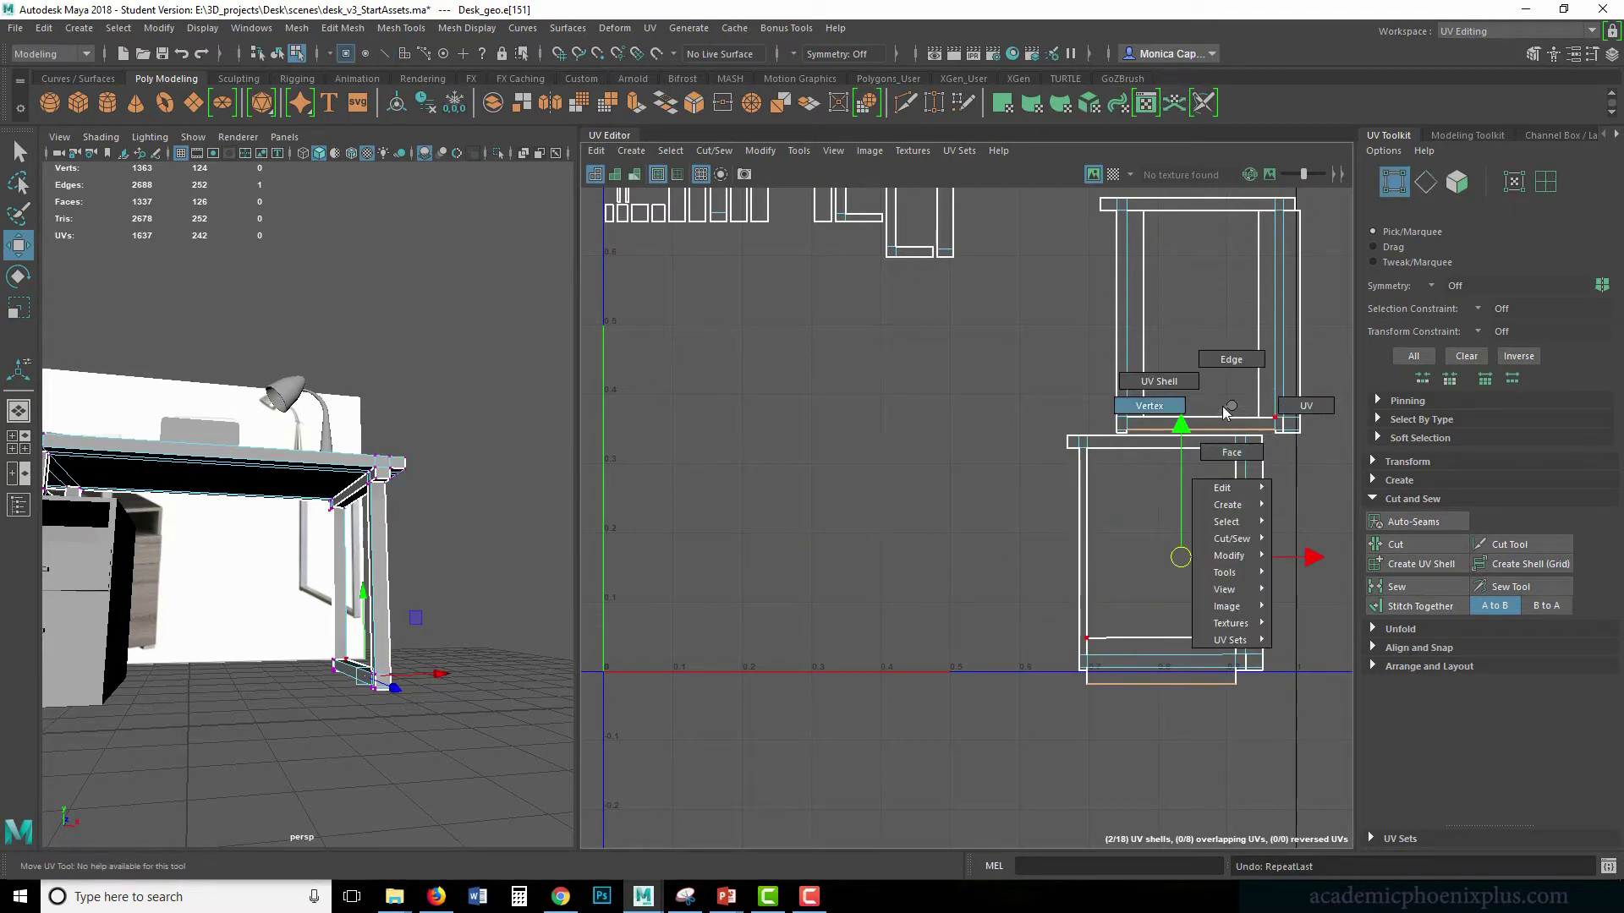
right_click_drag(1233, 423, 1232, 453)
left_click(1245, 459)
double_click(1245, 459)
left_click_drag(1175, 565, 948, 543)
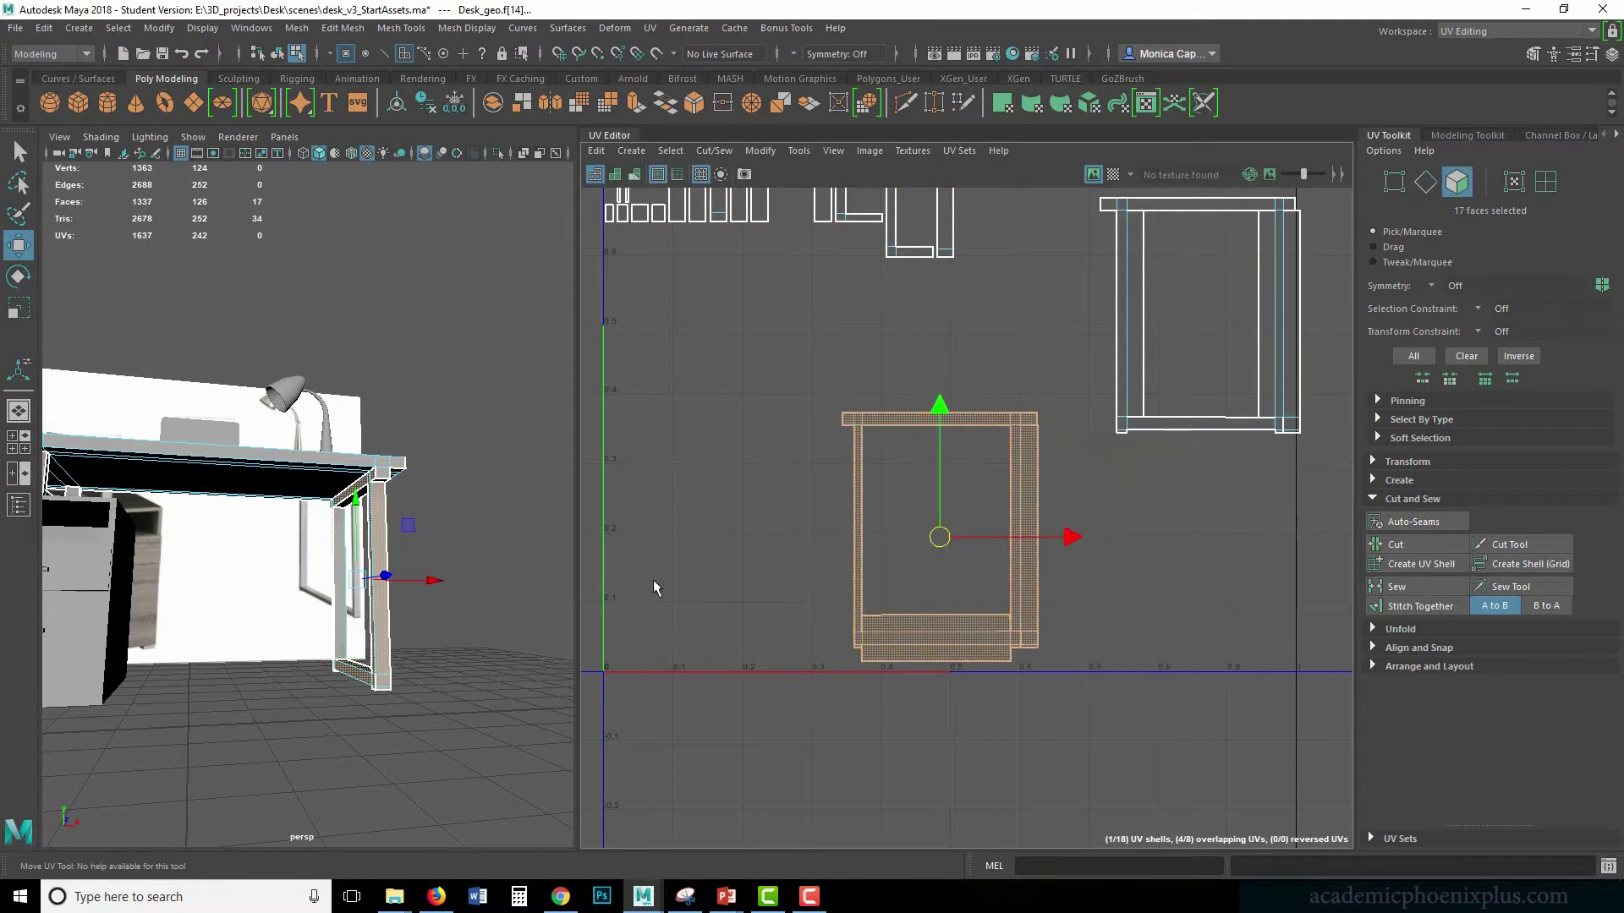
left_click_drag(428, 602, 235, 622, "alt")
left_click(1188, 428)
left_click_drag(1214, 318, 1140, 538)
left_click_drag(474, 542, 562, 533, "alt")
- Select the faces of both leg frame shells and examine the frame's foot from below for faces they do not cover
mouse_move(805, 354)
left_mouse_down()
mouse_move(1266, 699)
mouse_move(1306, 708)
left_mouse_up()
scroll(398, 610, "up", 6)
middle_click_drag(392, 652, 154, 455, "alt")
middle_click_drag(213, 644, 355, 491, "alt")
left_click_drag(370, 548, 207, 470, "alt")
right_click_drag(393, 482, 480, 483, "alt")
left_click_drag(480, 483, 414, 423, "alt")
- Select the front foot's bottom edge and the end edge of the frame's top rail to locate their matching UV pieces
right_click(384, 365)
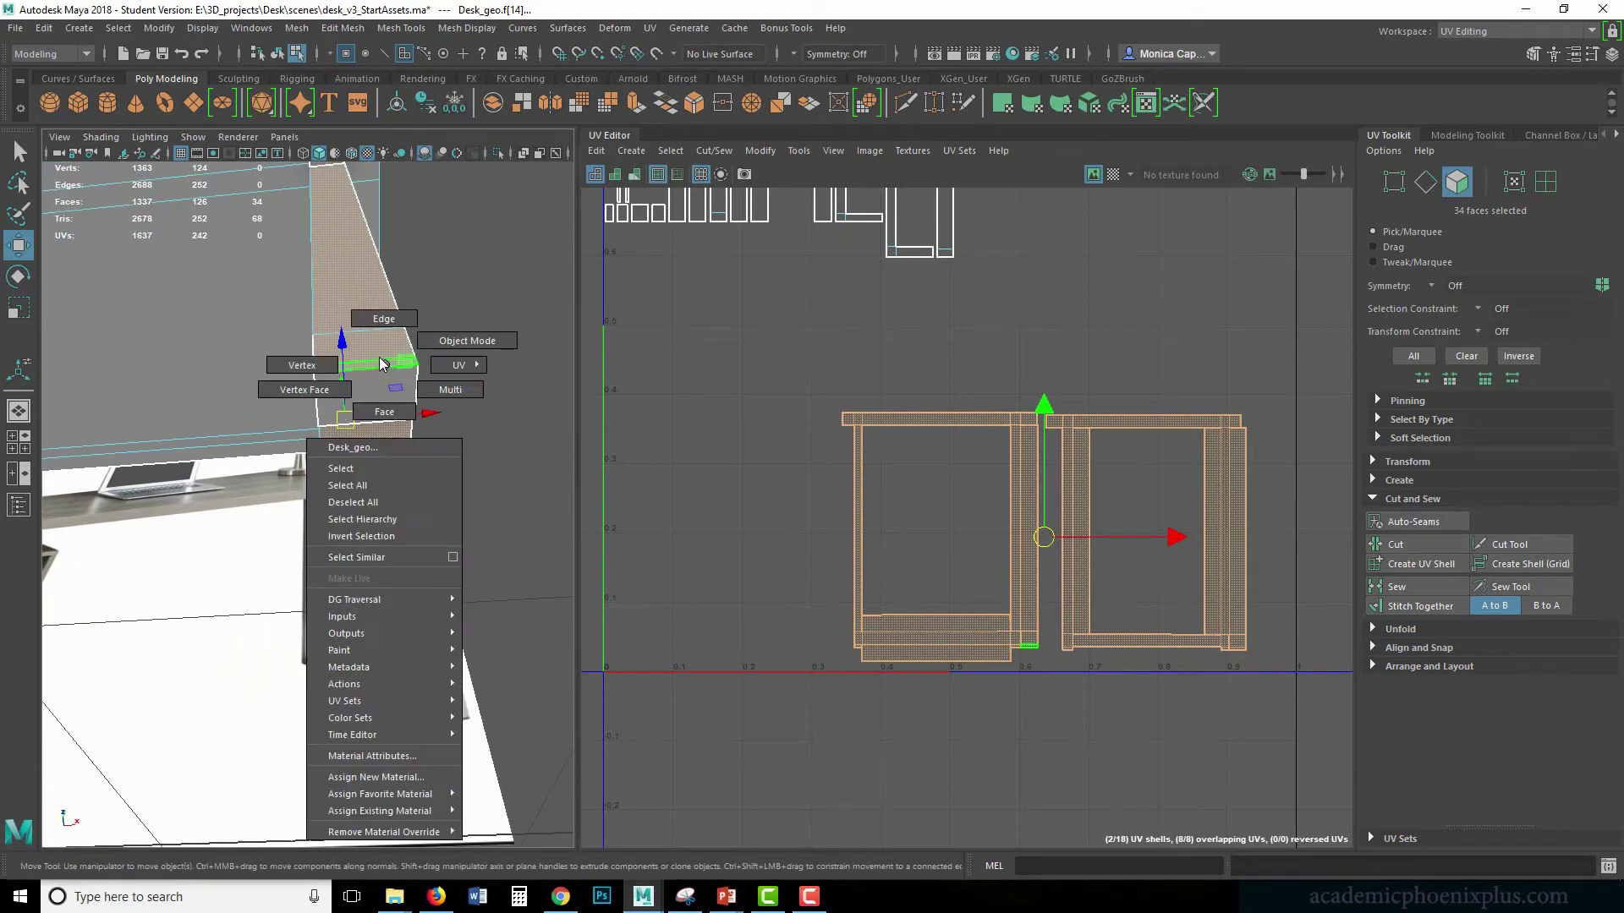
left_click(384, 319)
left_click(366, 371)
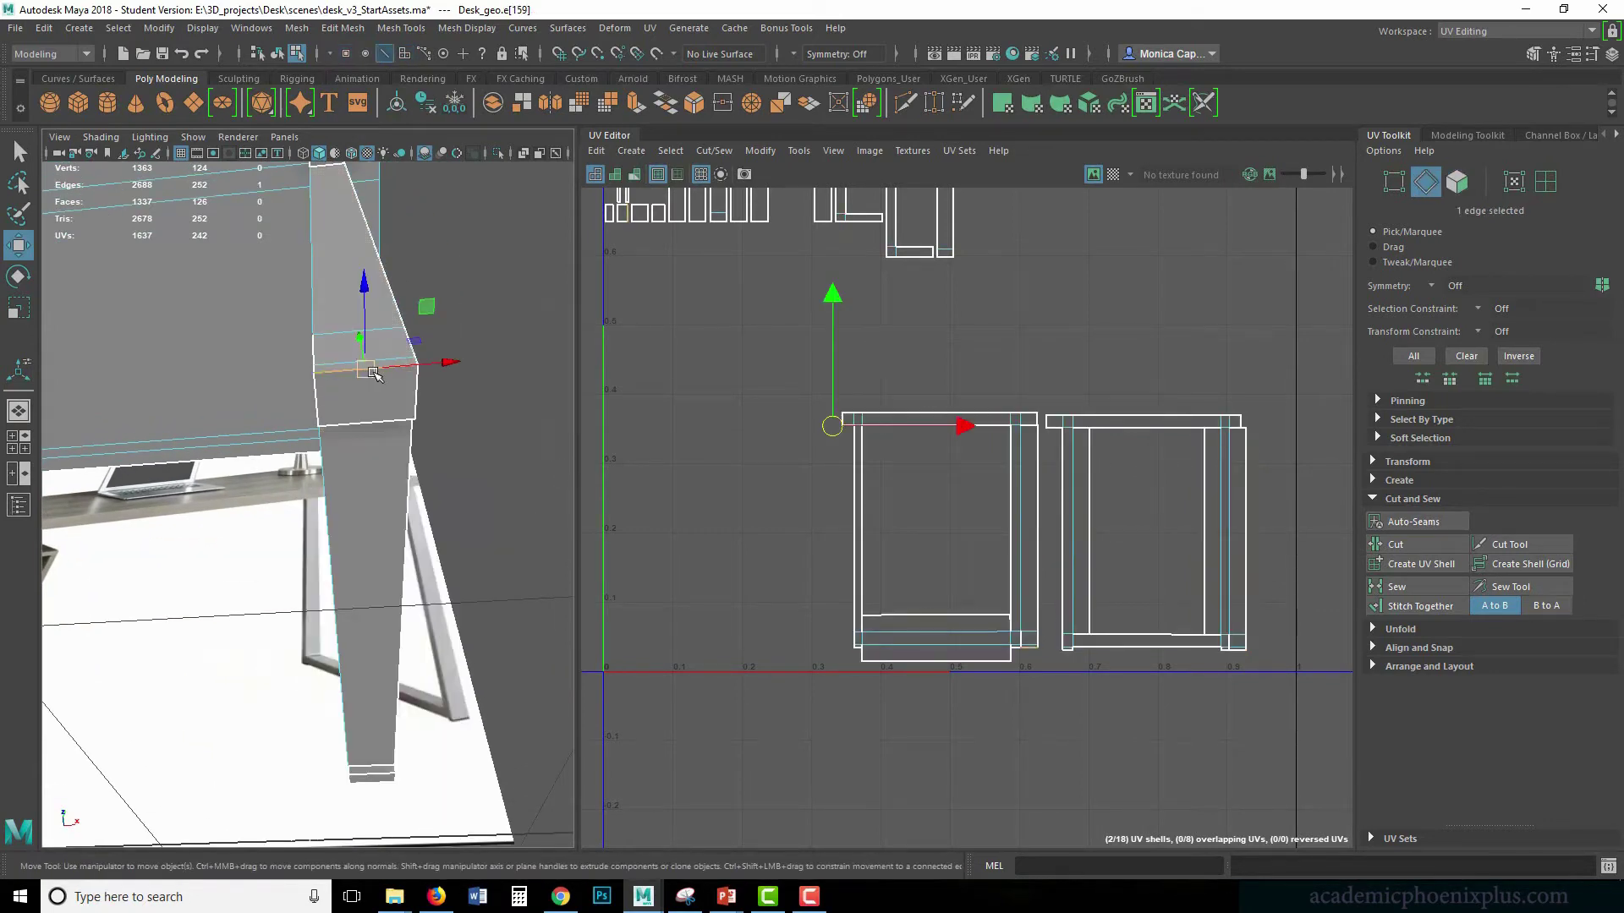
middle_click_drag(987, 405, 983, 453, "alt")
left_click(816, 489)
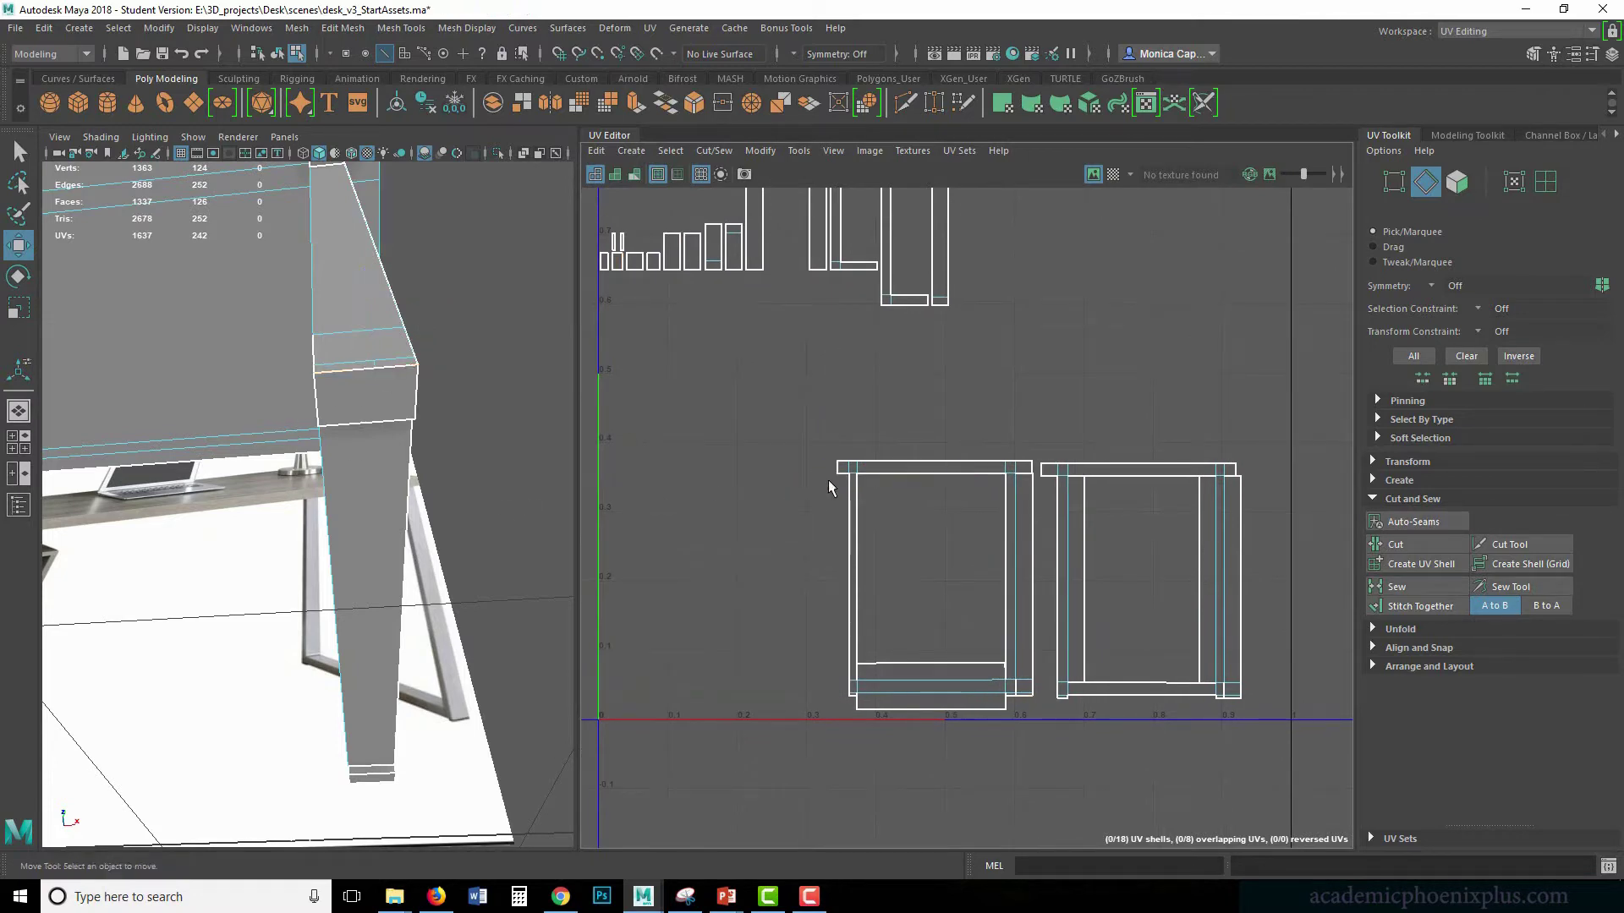
left_click(836, 466)
middle_click_drag(751, 359, 767, 430, "alt")
- Stitch two small foot side pieces of the leg frame to the lower corners of the right frame shell along their bottom edges
left_click_drag(428, 459, 369, 481, "alt")
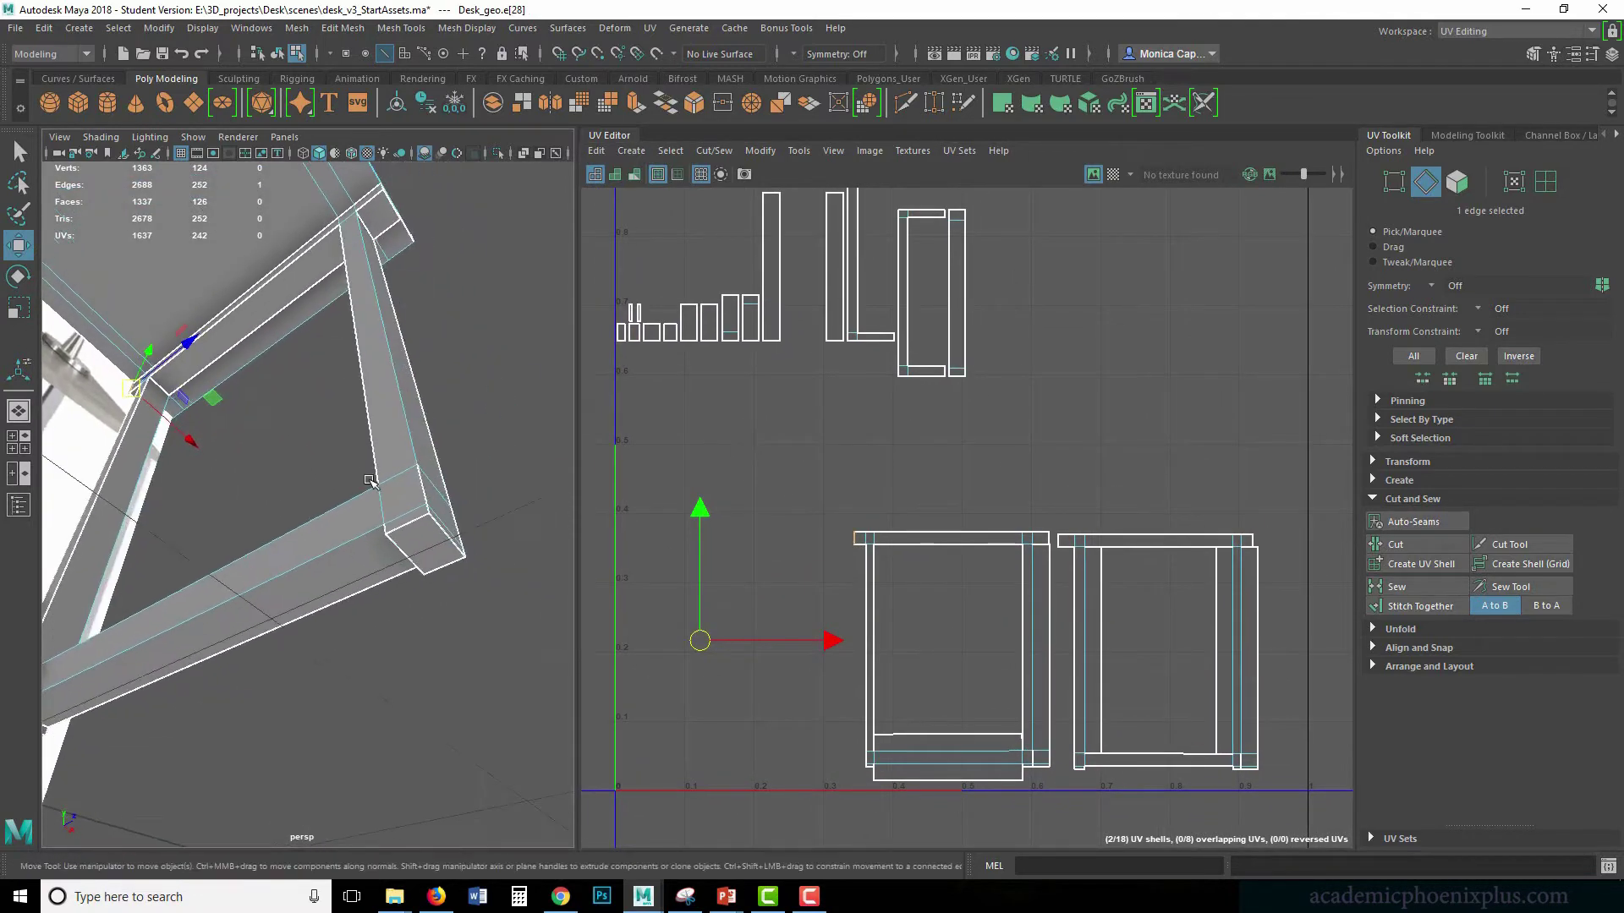
left_click(412, 521)
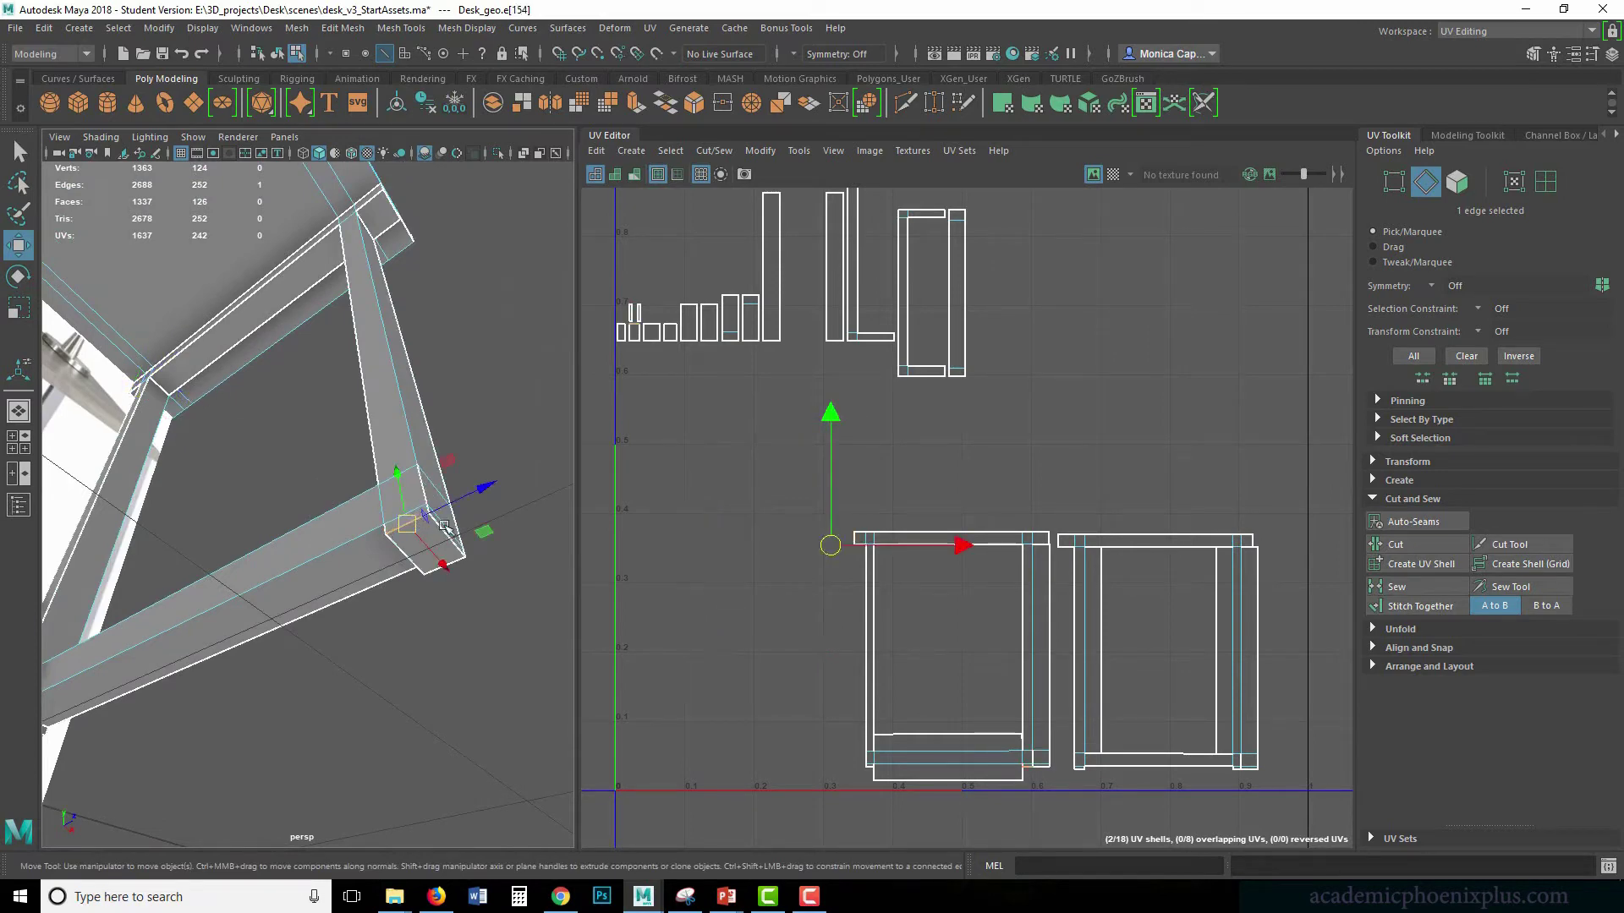
left_click_drag(555, 454, 271, 588, "alt")
left_click(212, 638)
left_click(218, 584)
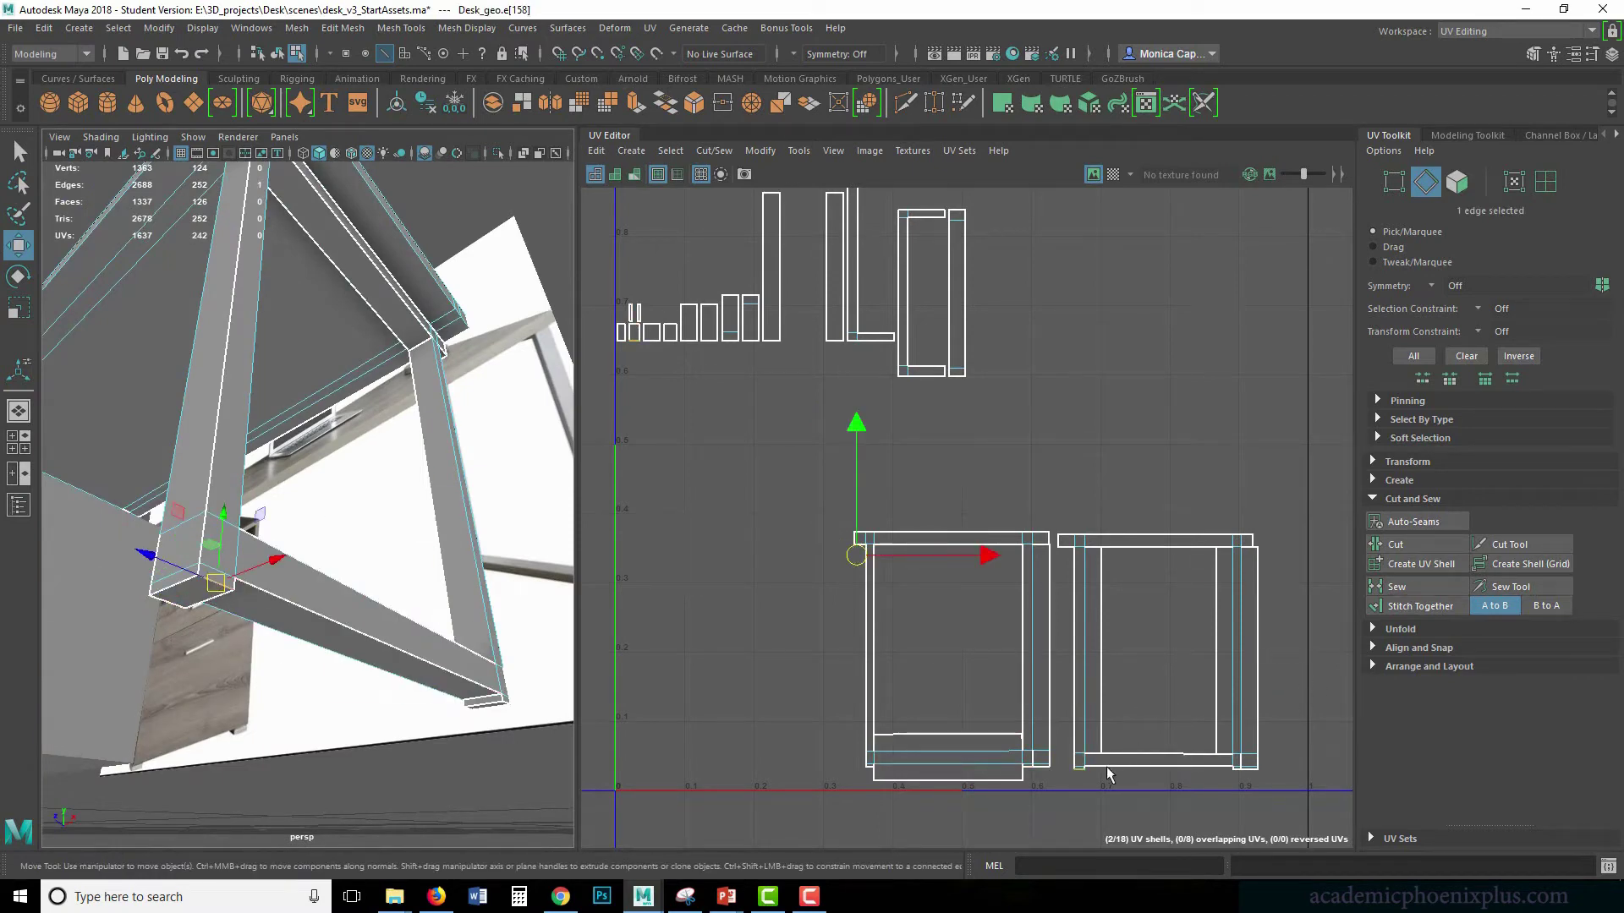
left_click(1427, 607)
left_click(1255, 786)
left_click(1248, 770)
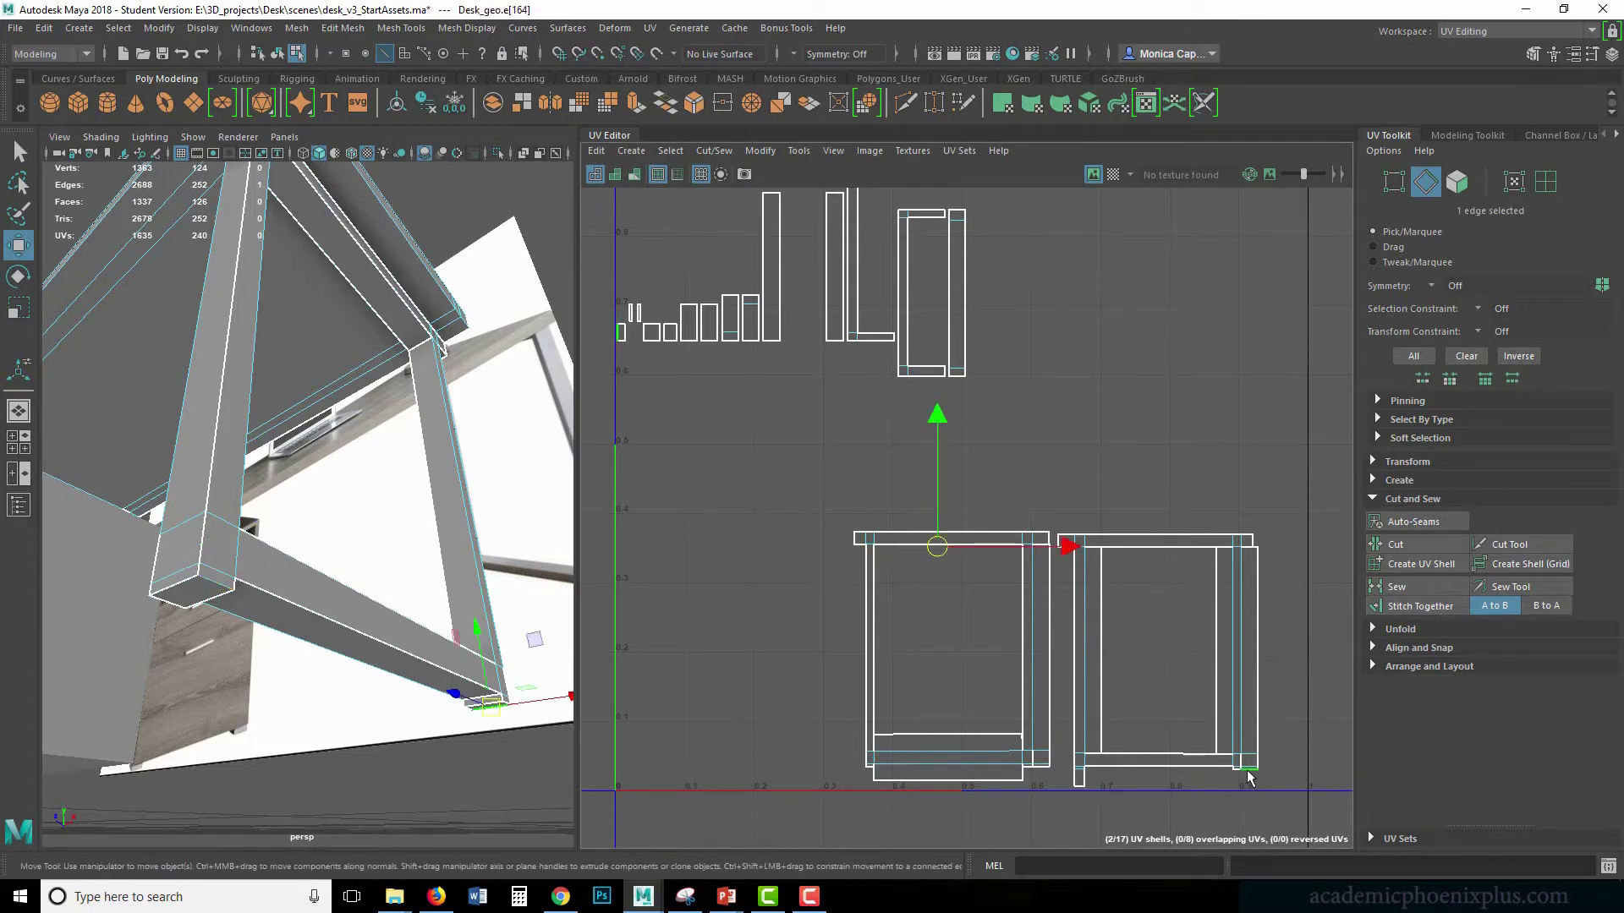
key("g")
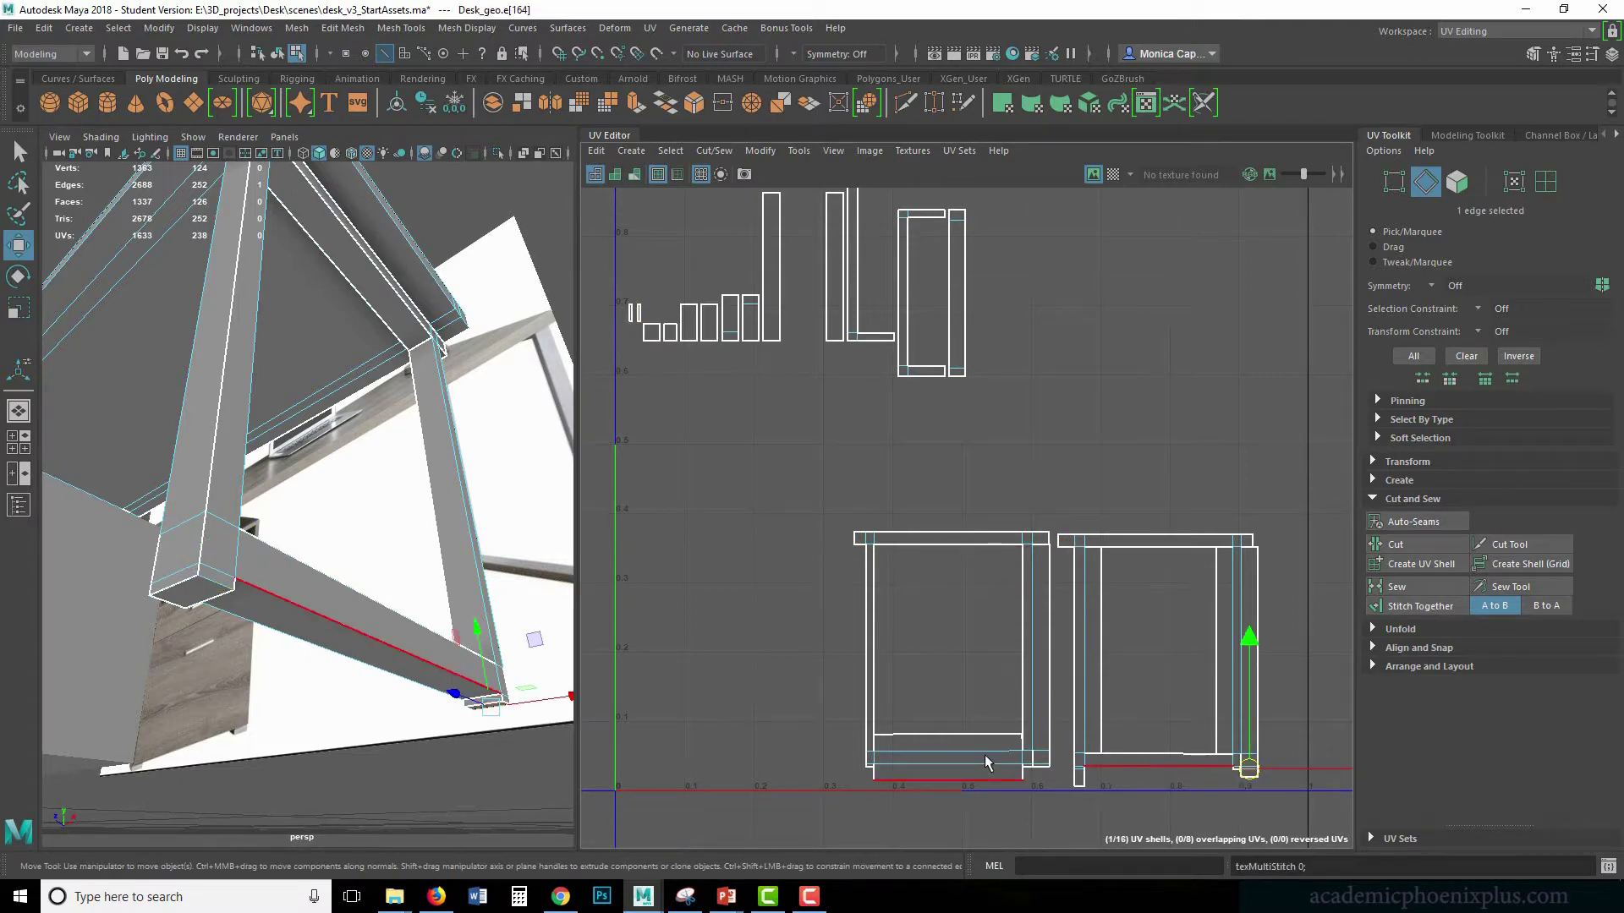
- Select both frame shells' faces again and check the feet from below for faces that are still separate
left_click_drag(330, 631, 221, 594, "alt")
right_click_drag(1115, 746, 1117, 712)
double_click(1097, 760)
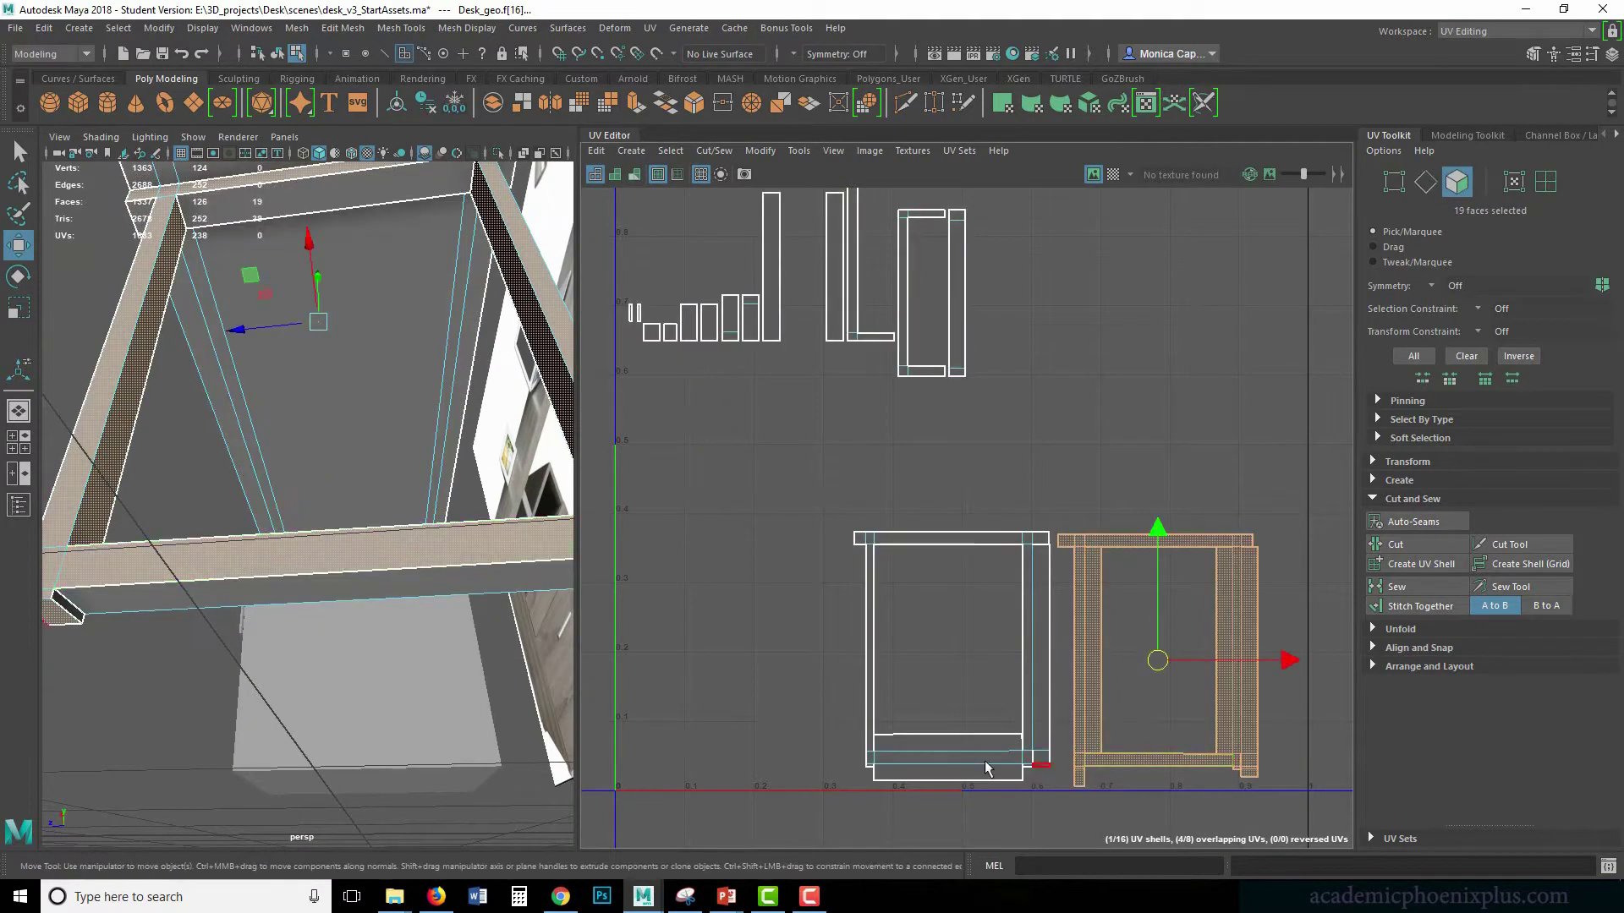
double_click(878, 749, "shift")
left_click_drag(287, 621, 352, 354, "alt")
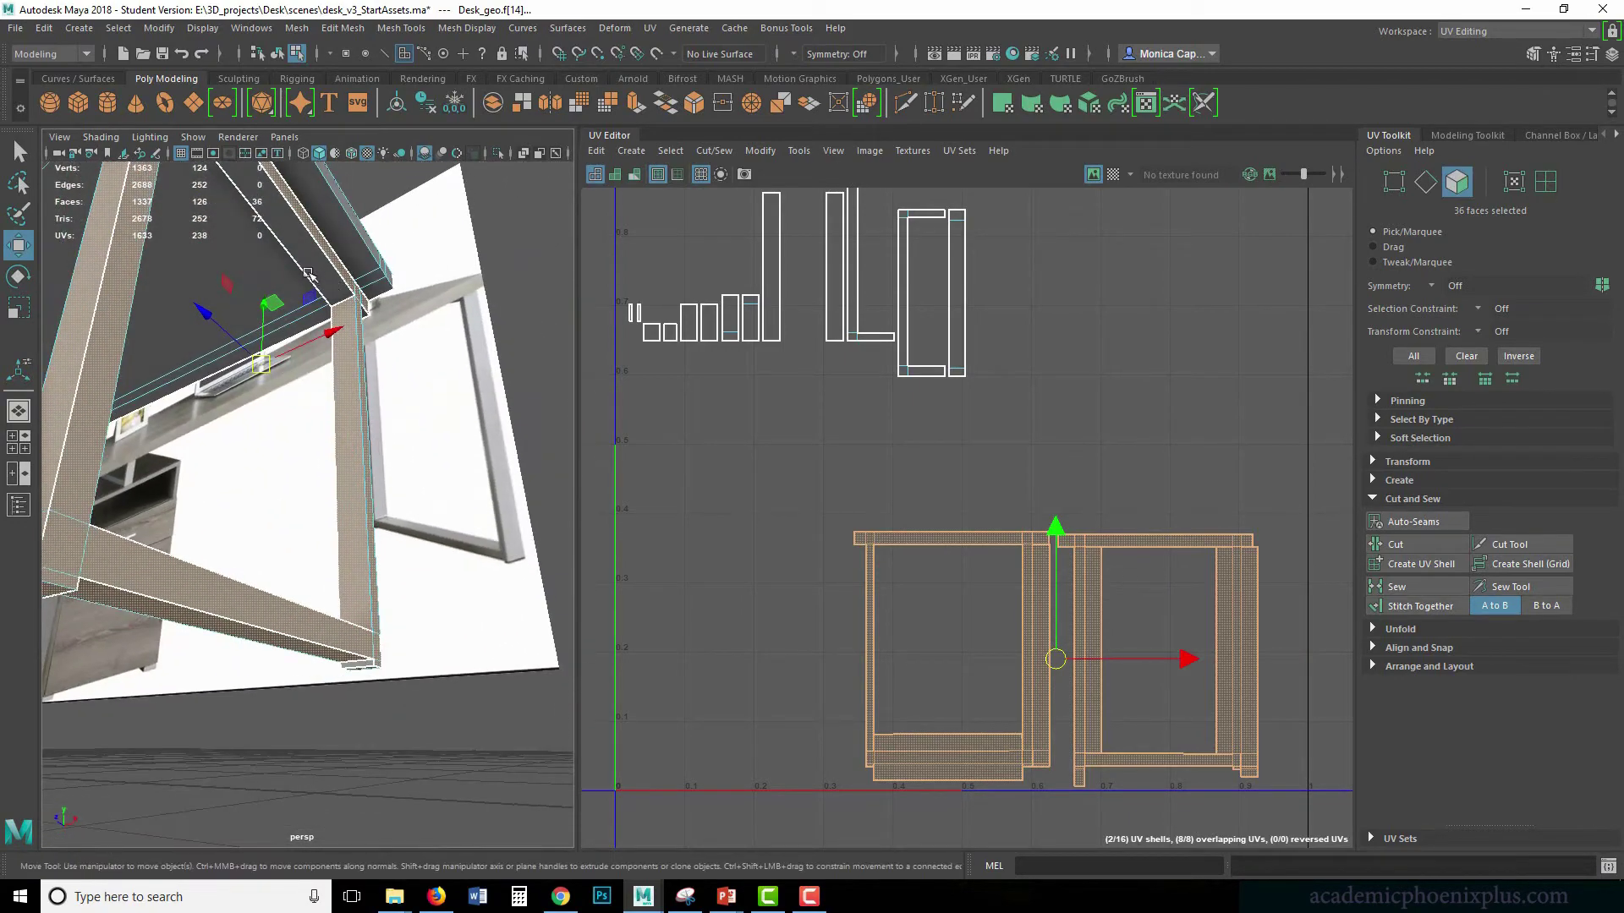
left_click_drag(359, 572, 385, 605, "alt")
right_click_drag(391, 430, 396, 484)
left_click(404, 608)
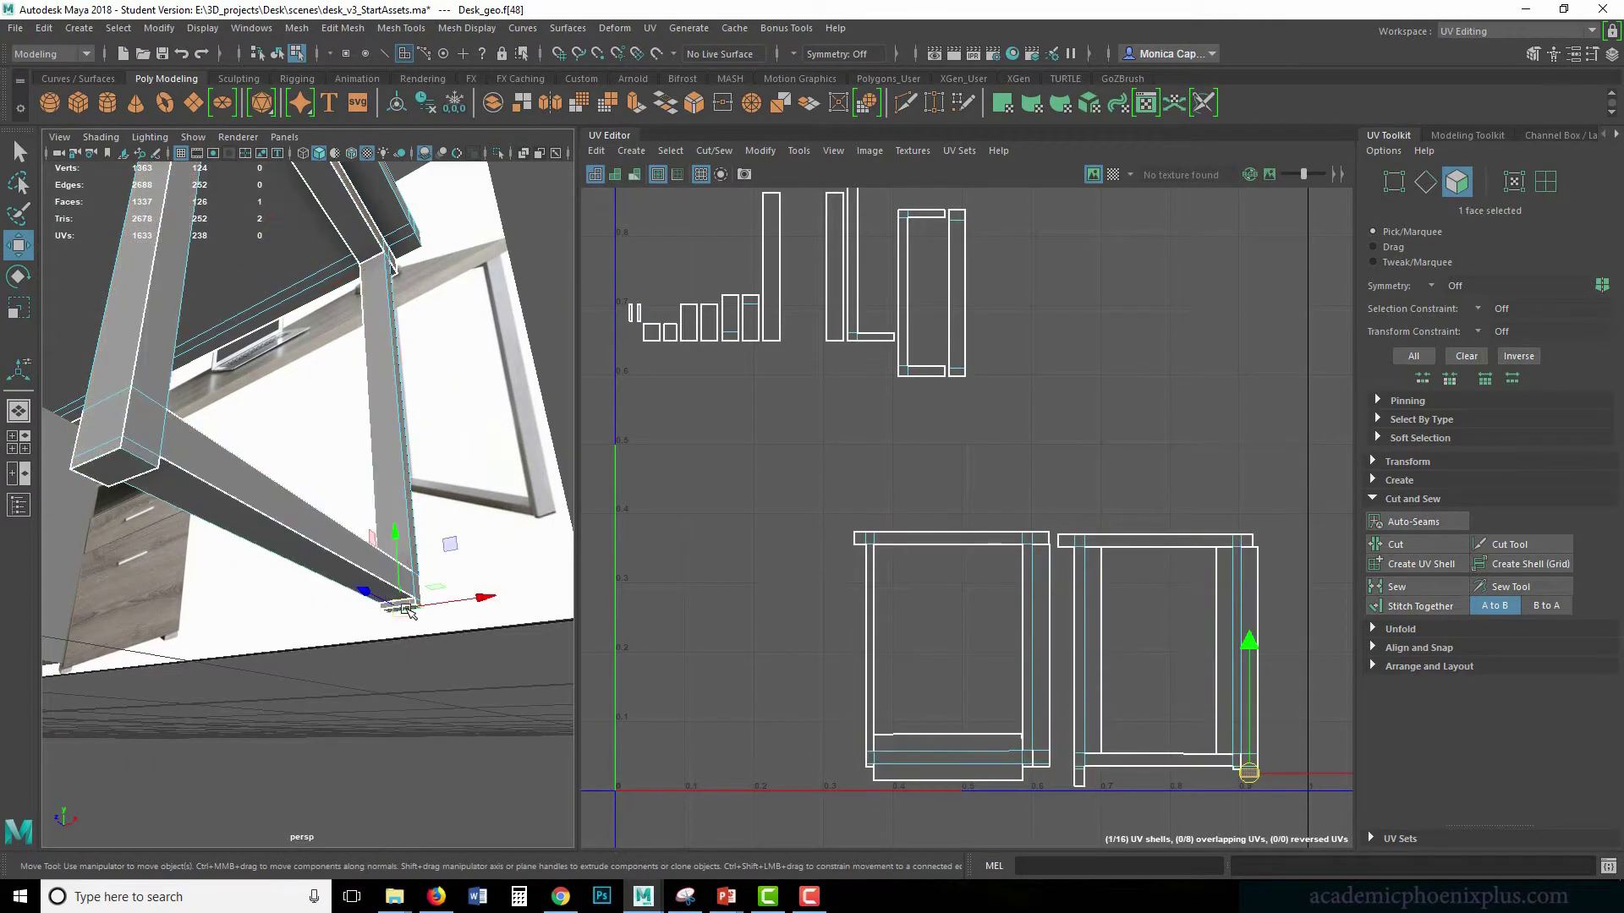
- Stitch the narrow underside pieces of both feet onto the foot pieces at the right frame shell's lower corners
right_click_drag(406, 601, 415, 395)
left_click(388, 633)
left_click(398, 606)
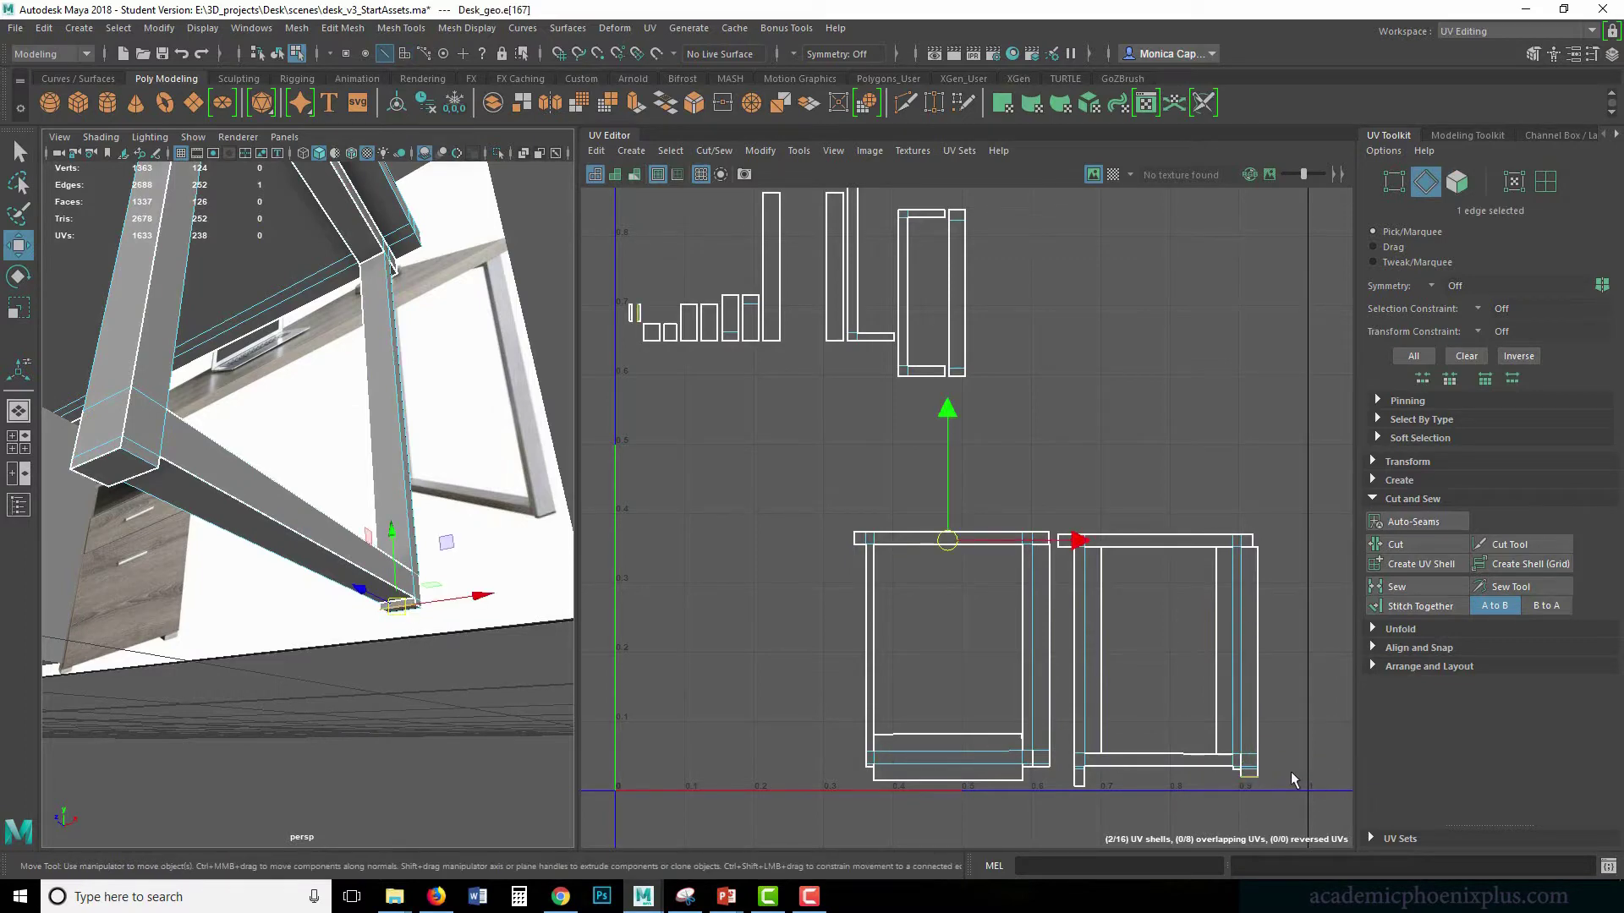
left_click(1408, 606)
left_click_drag(352, 624, 241, 599, "alt")
left_click(190, 596)
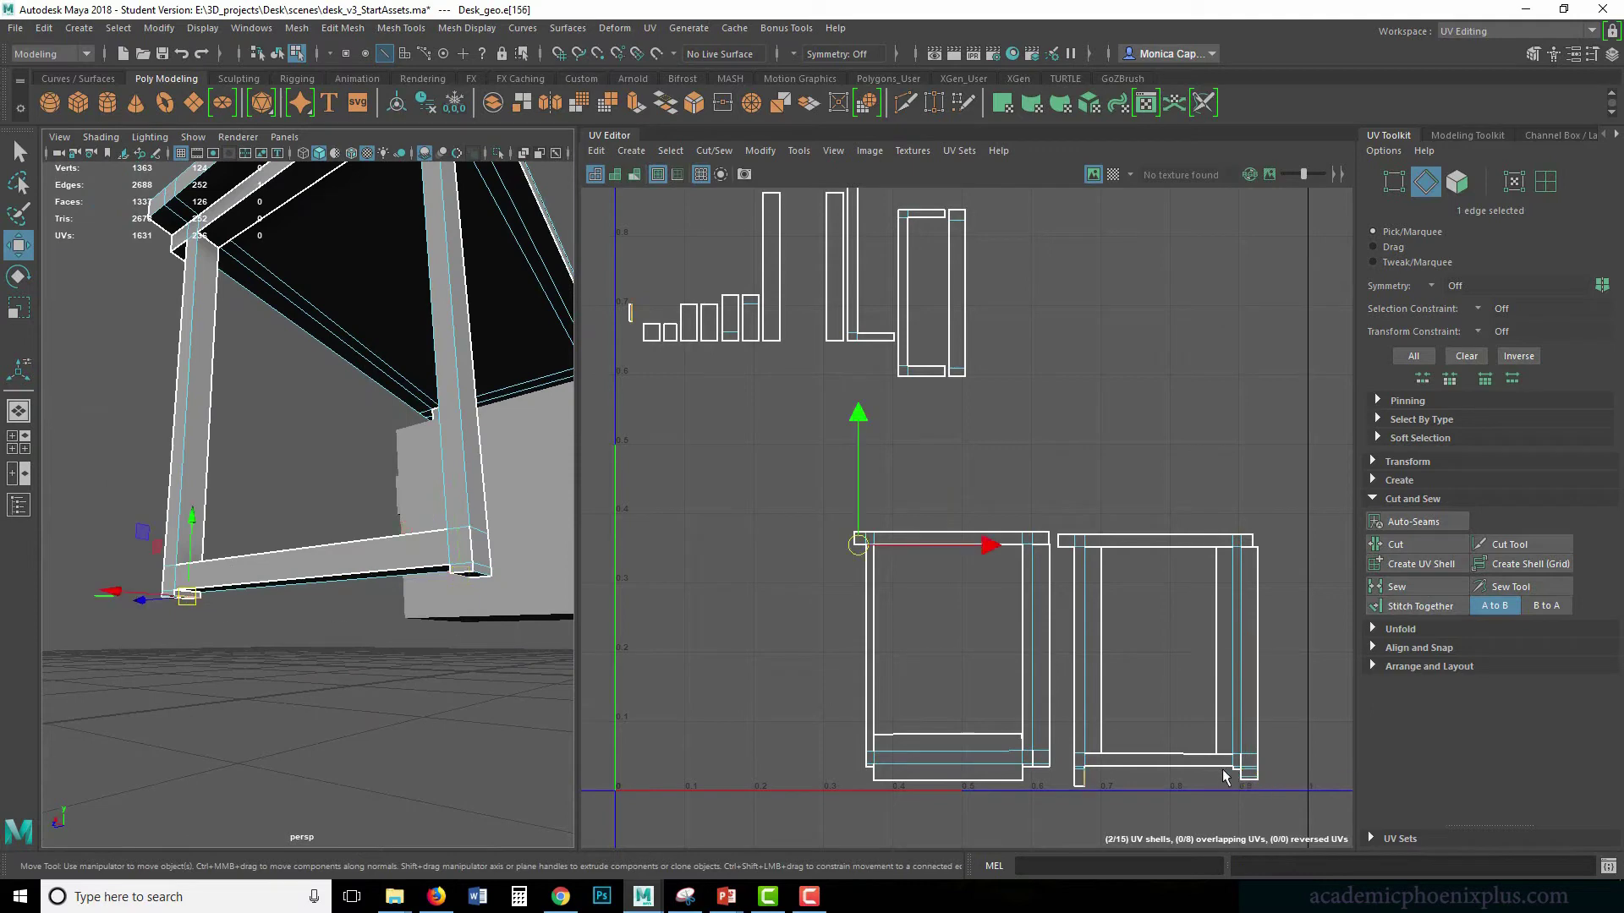
key("g")
left_click_drag(236, 535, 404, 382, "alt")
key("ctrl+z")
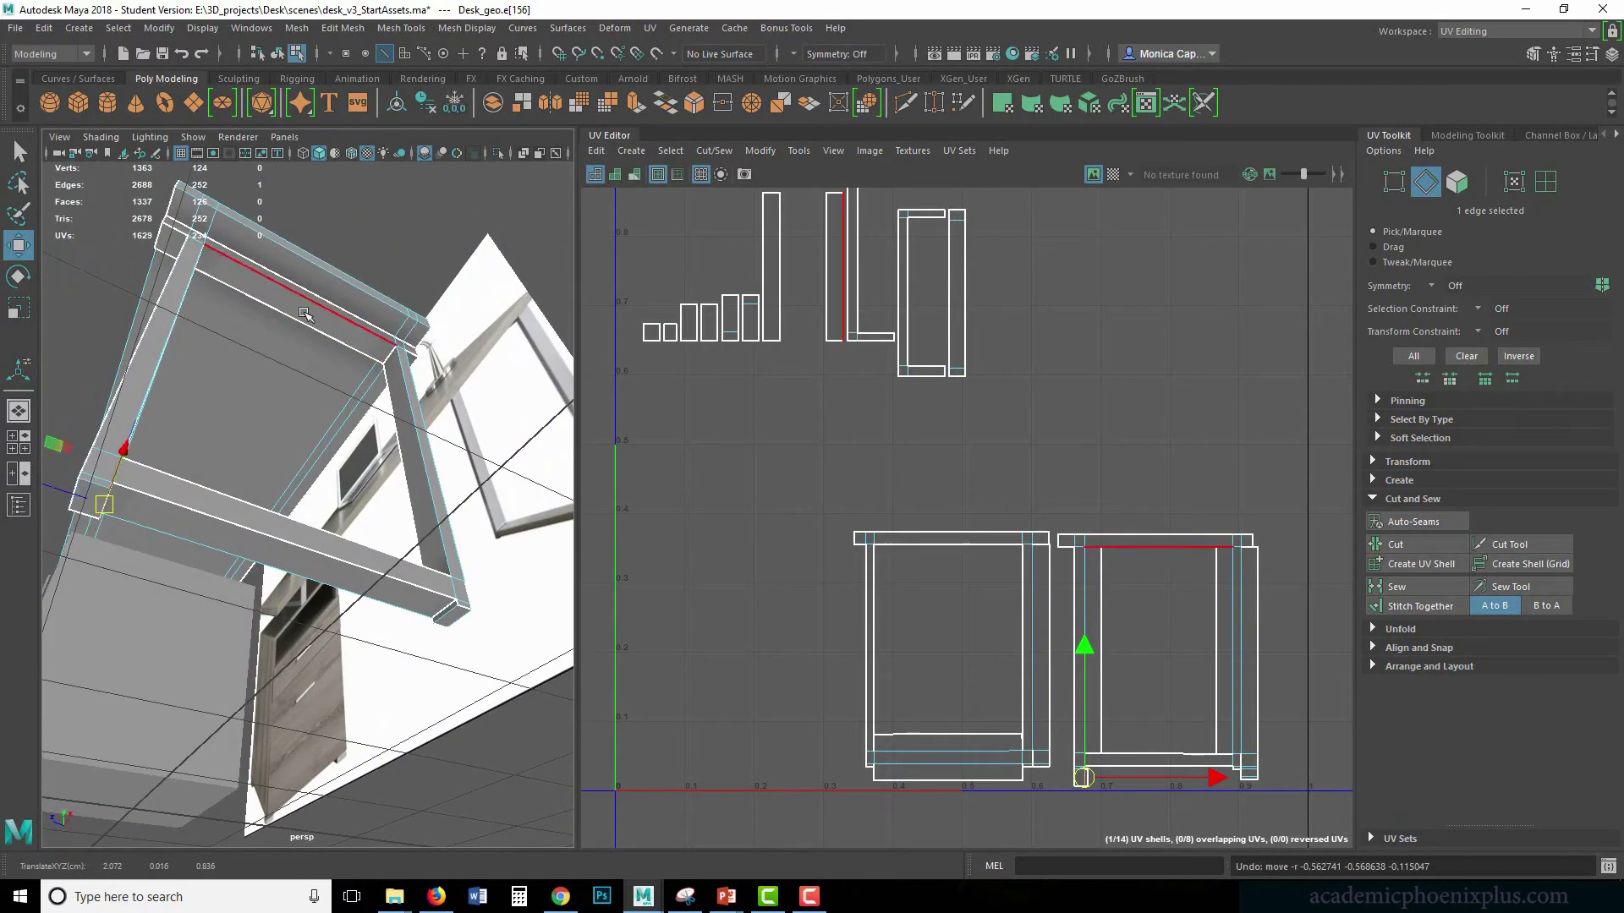
- Stitch the long underside strip of the frame's top rail to the inner edge of the left frame shell's top band
left_click(322, 302)
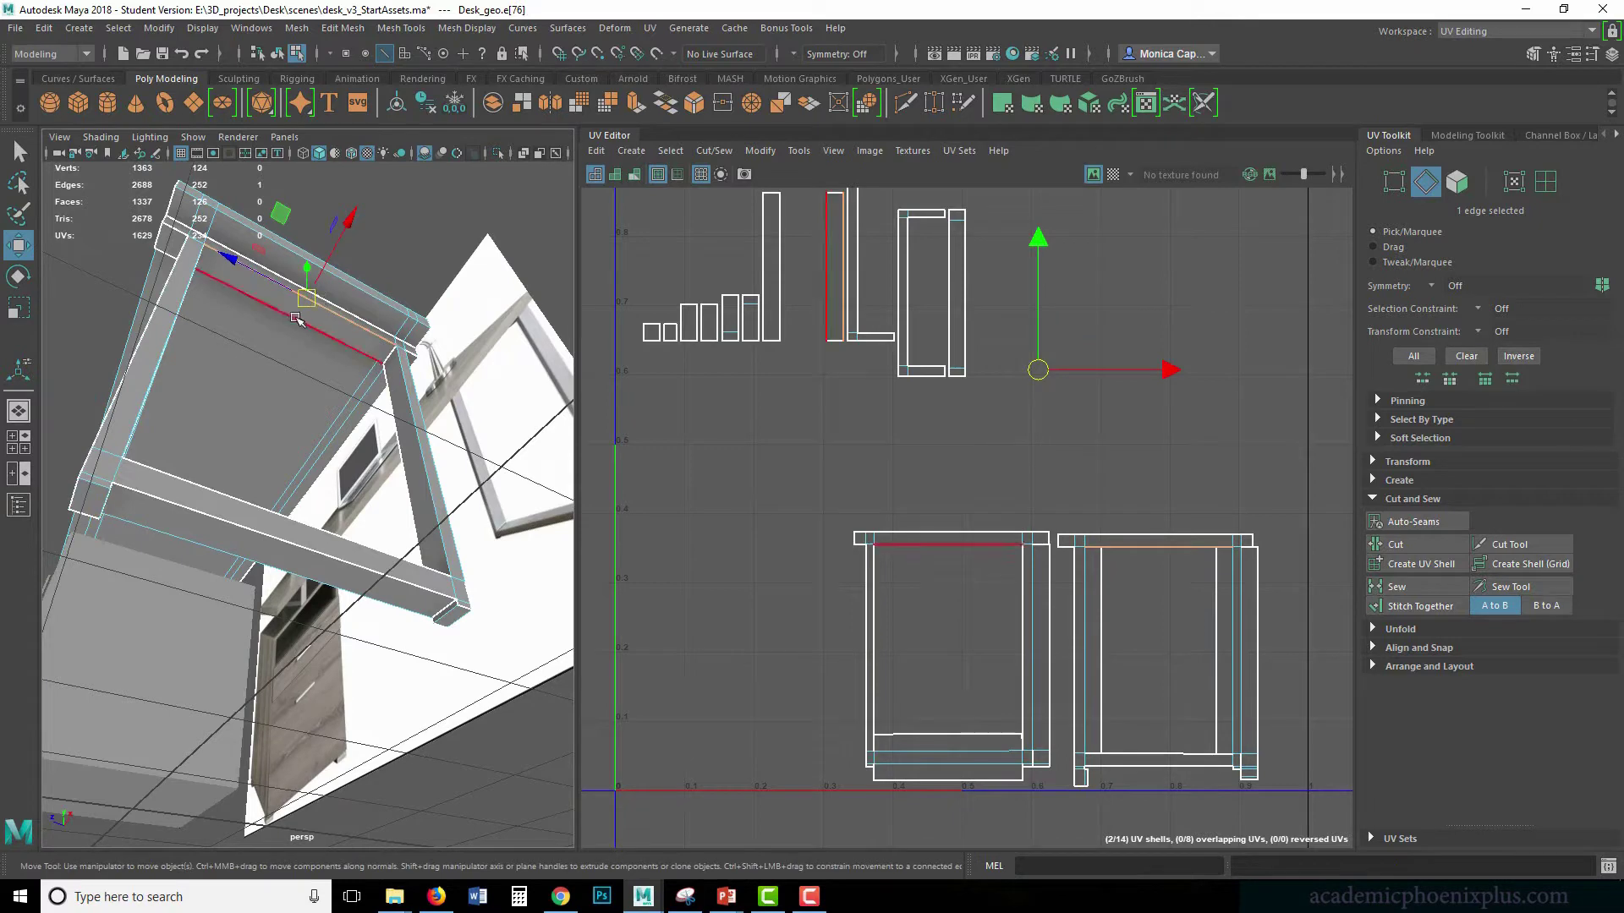
left_click(295, 319)
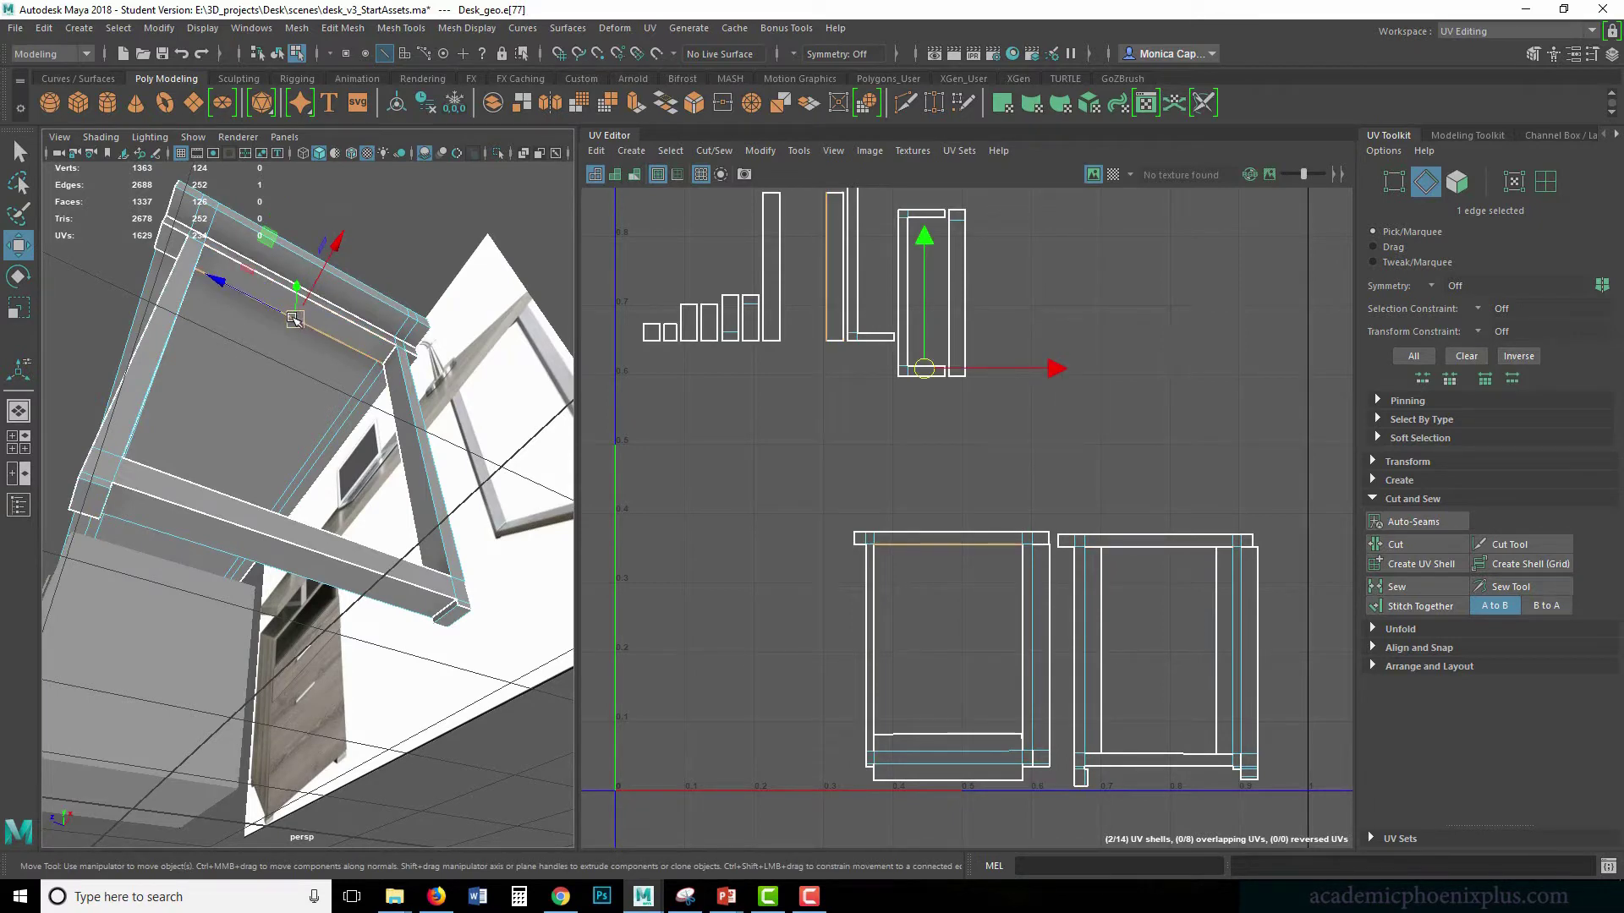
key("g")
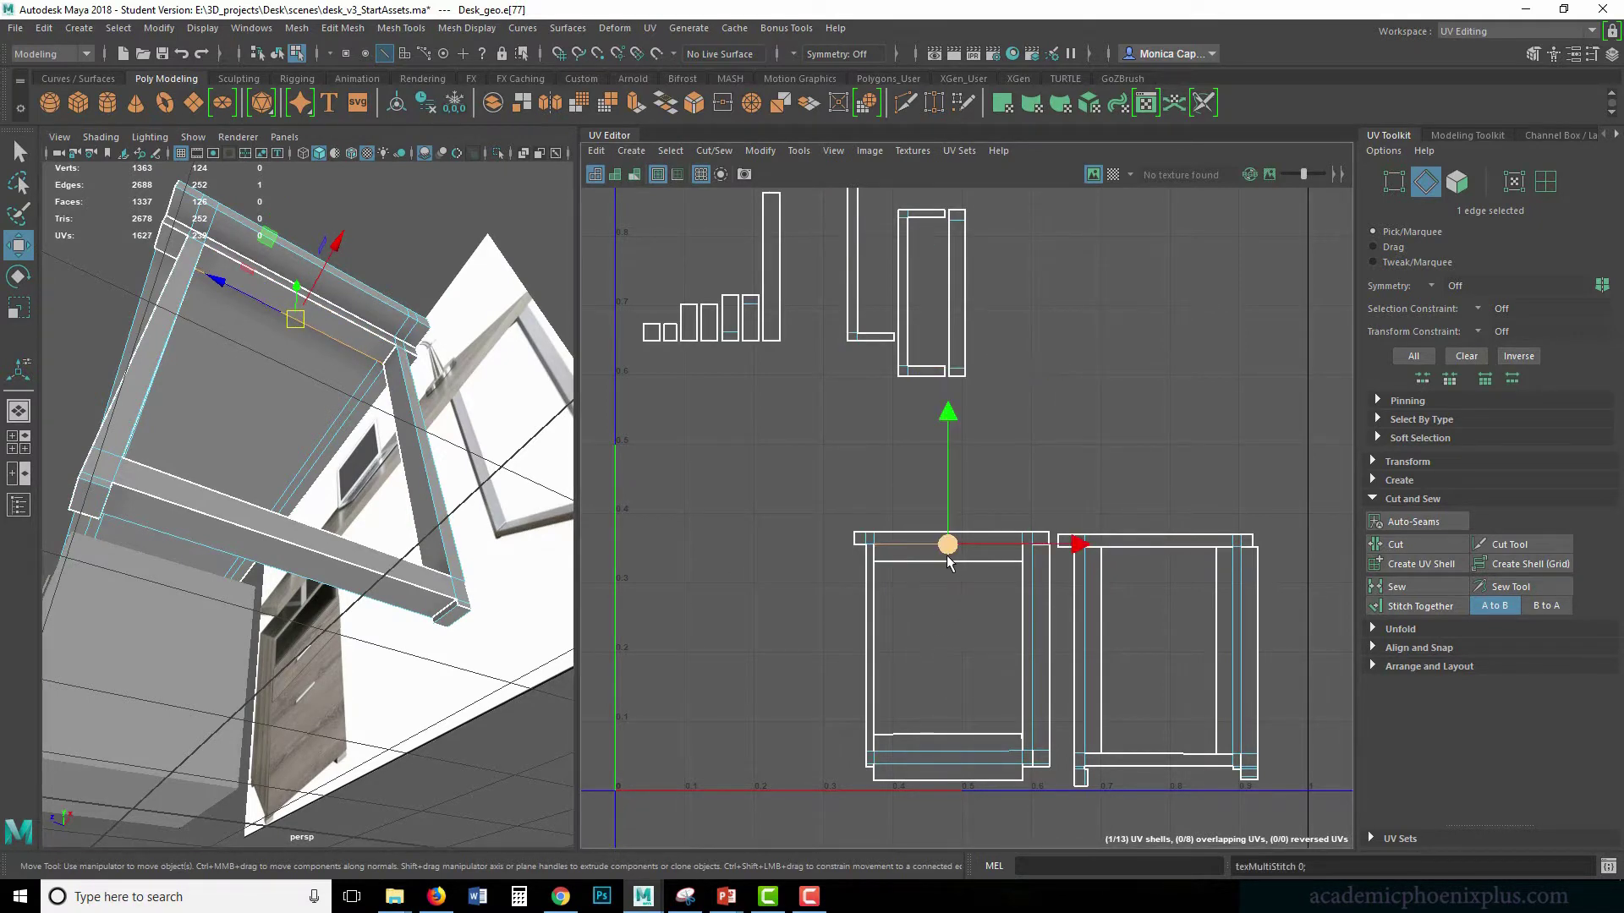
- Stitch the two small end pieces of the top rail's underside, one to the upper left corner of each frame shell
left_click(349, 322)
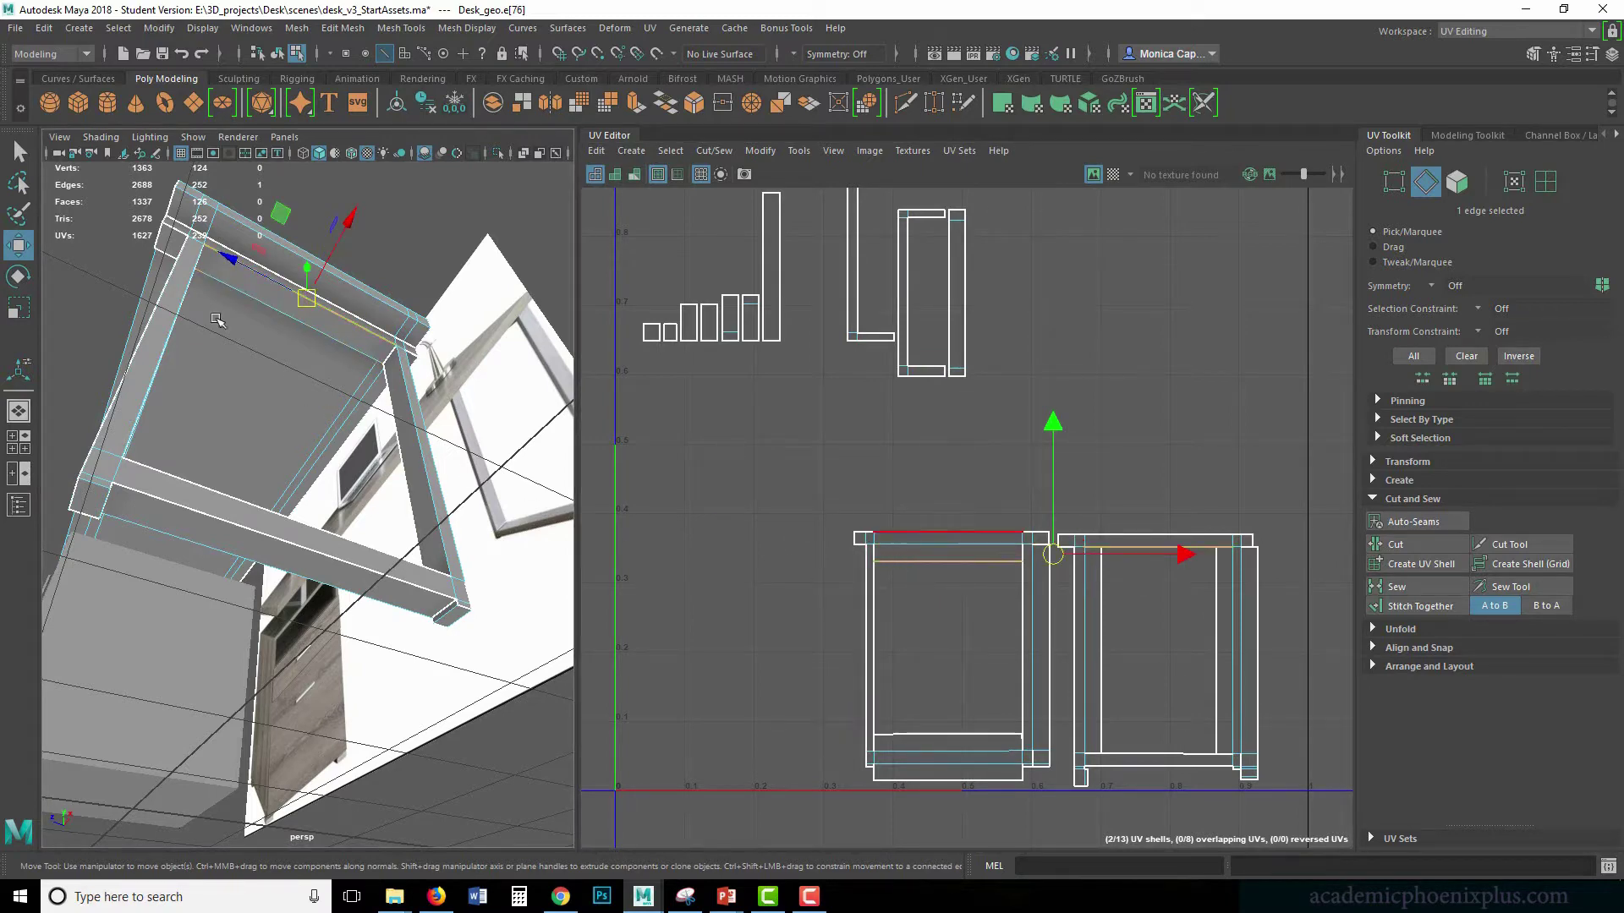
left_click(134, 313)
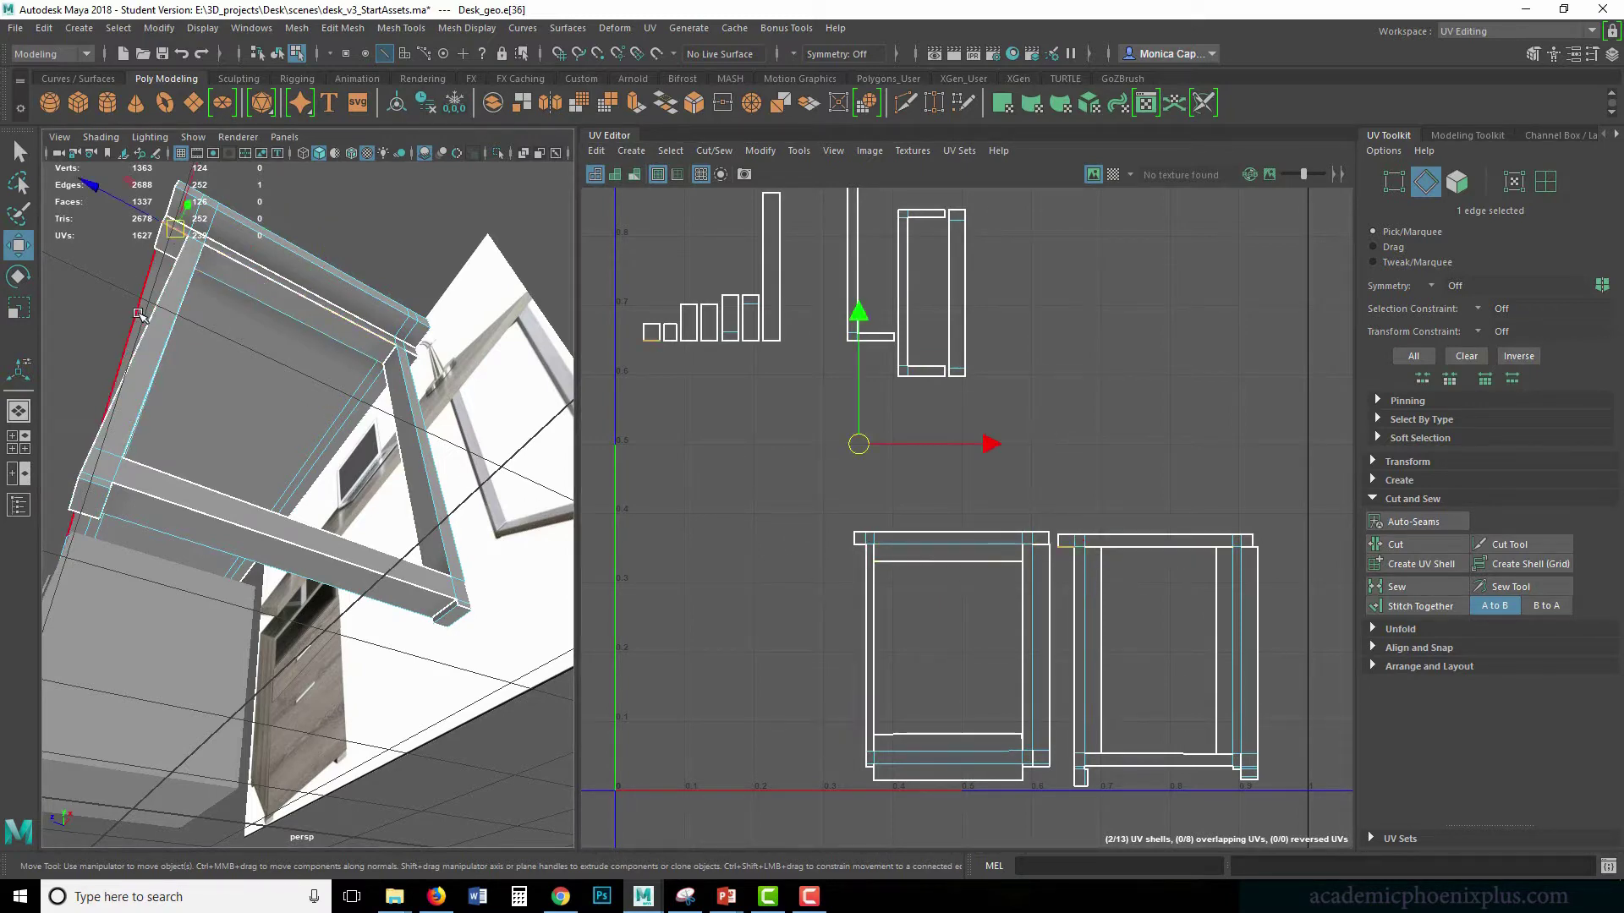
key("g")
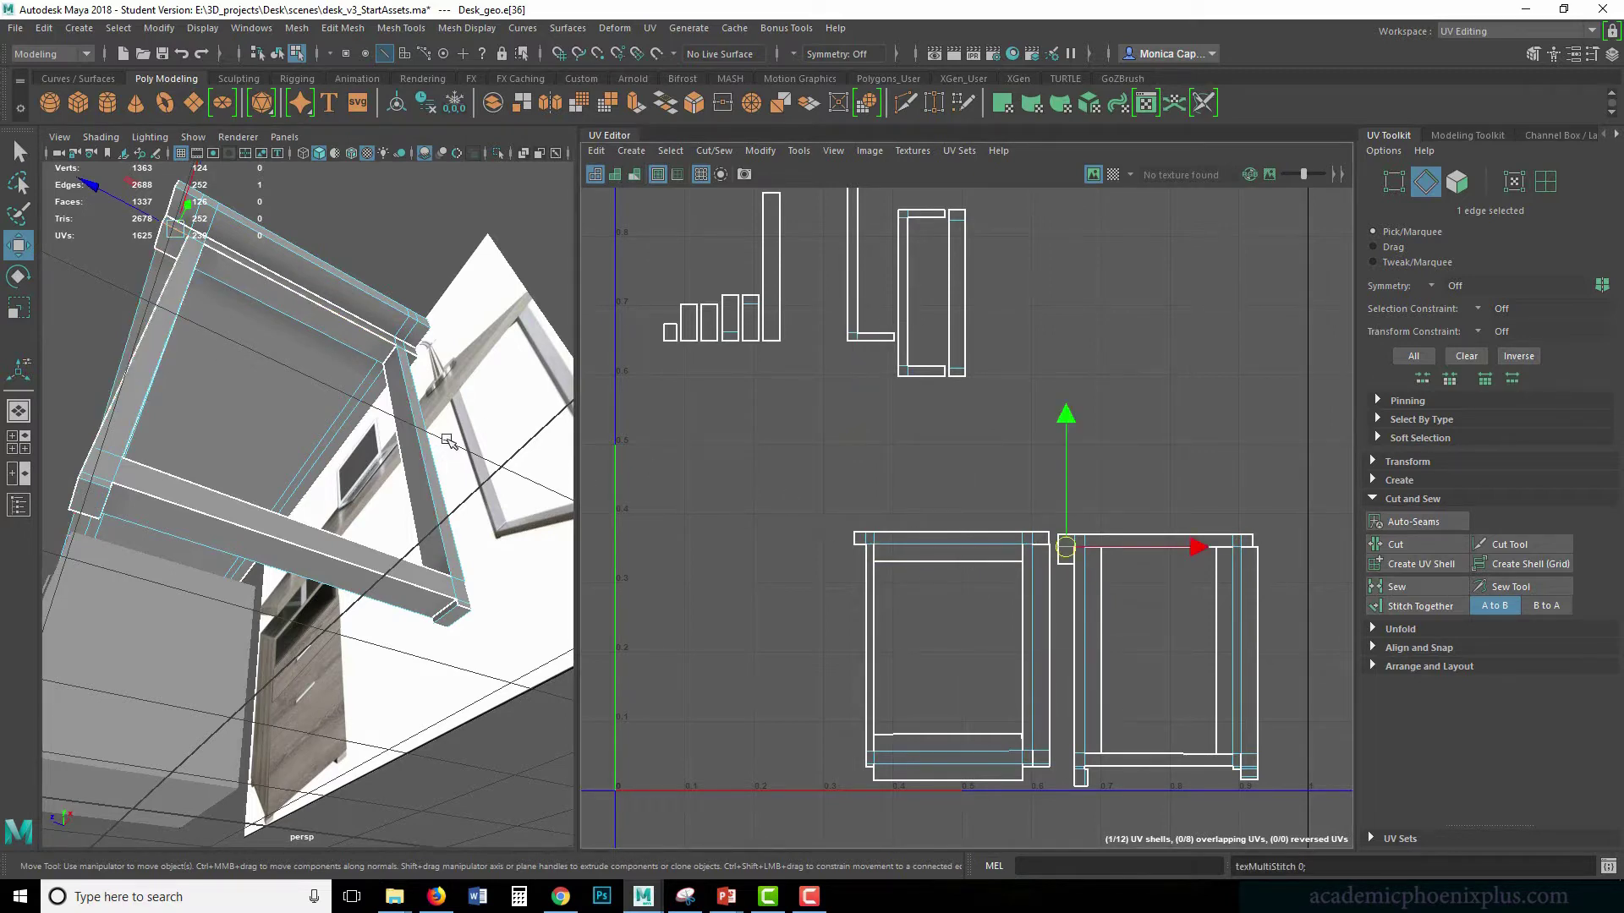
left_click(147, 264)
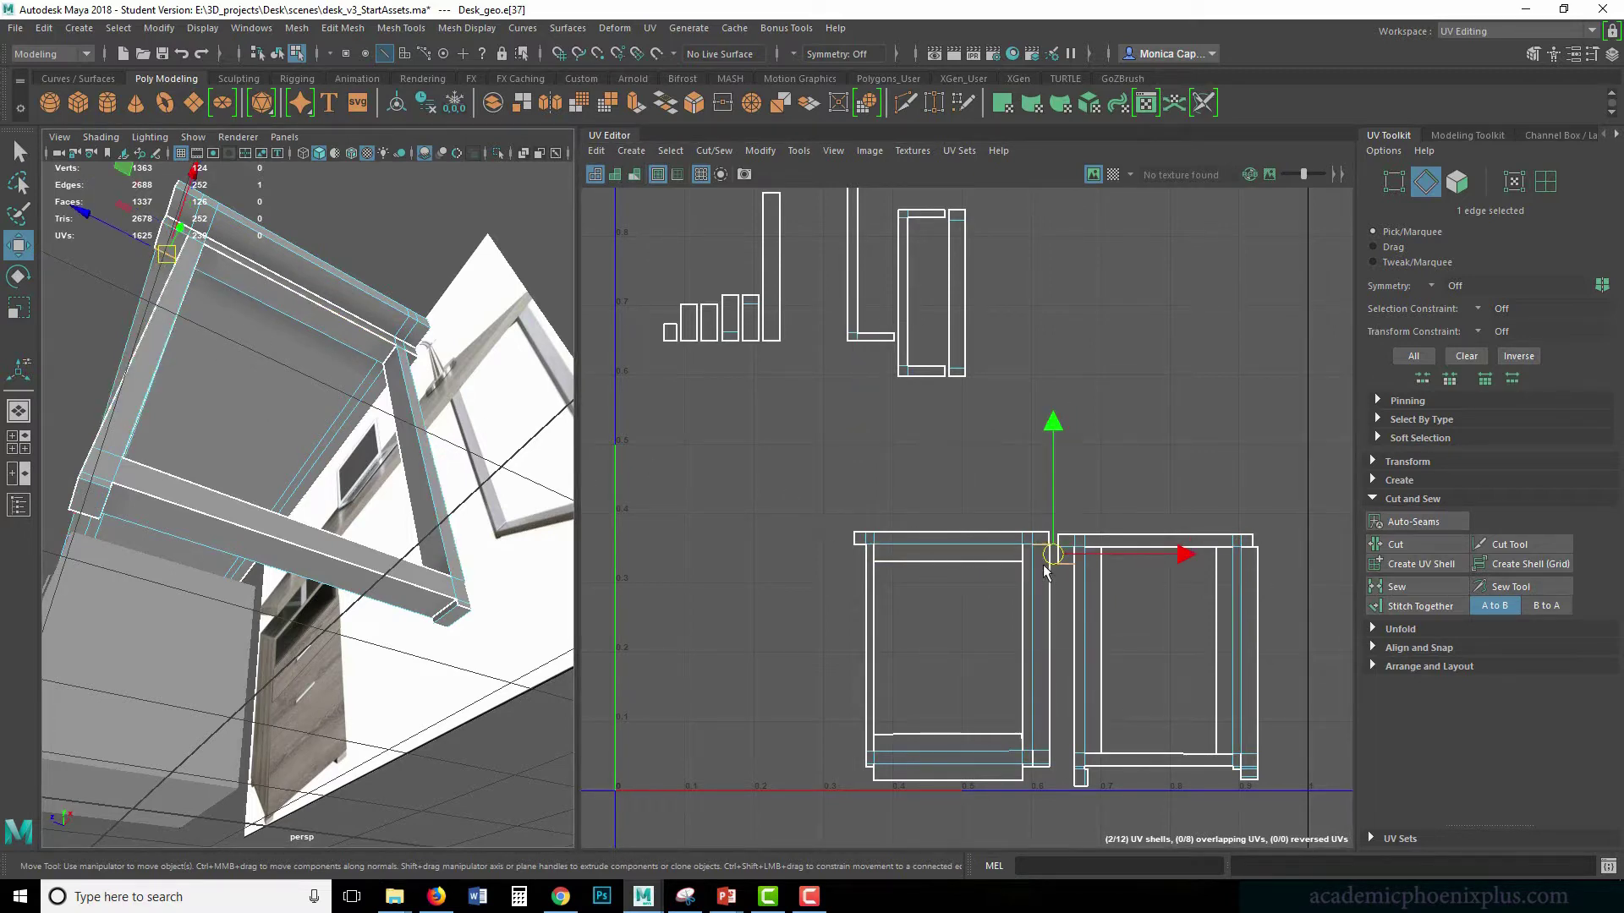
left_click_drag(395, 358, 323, 364, "alt")
left_click(362, 346)
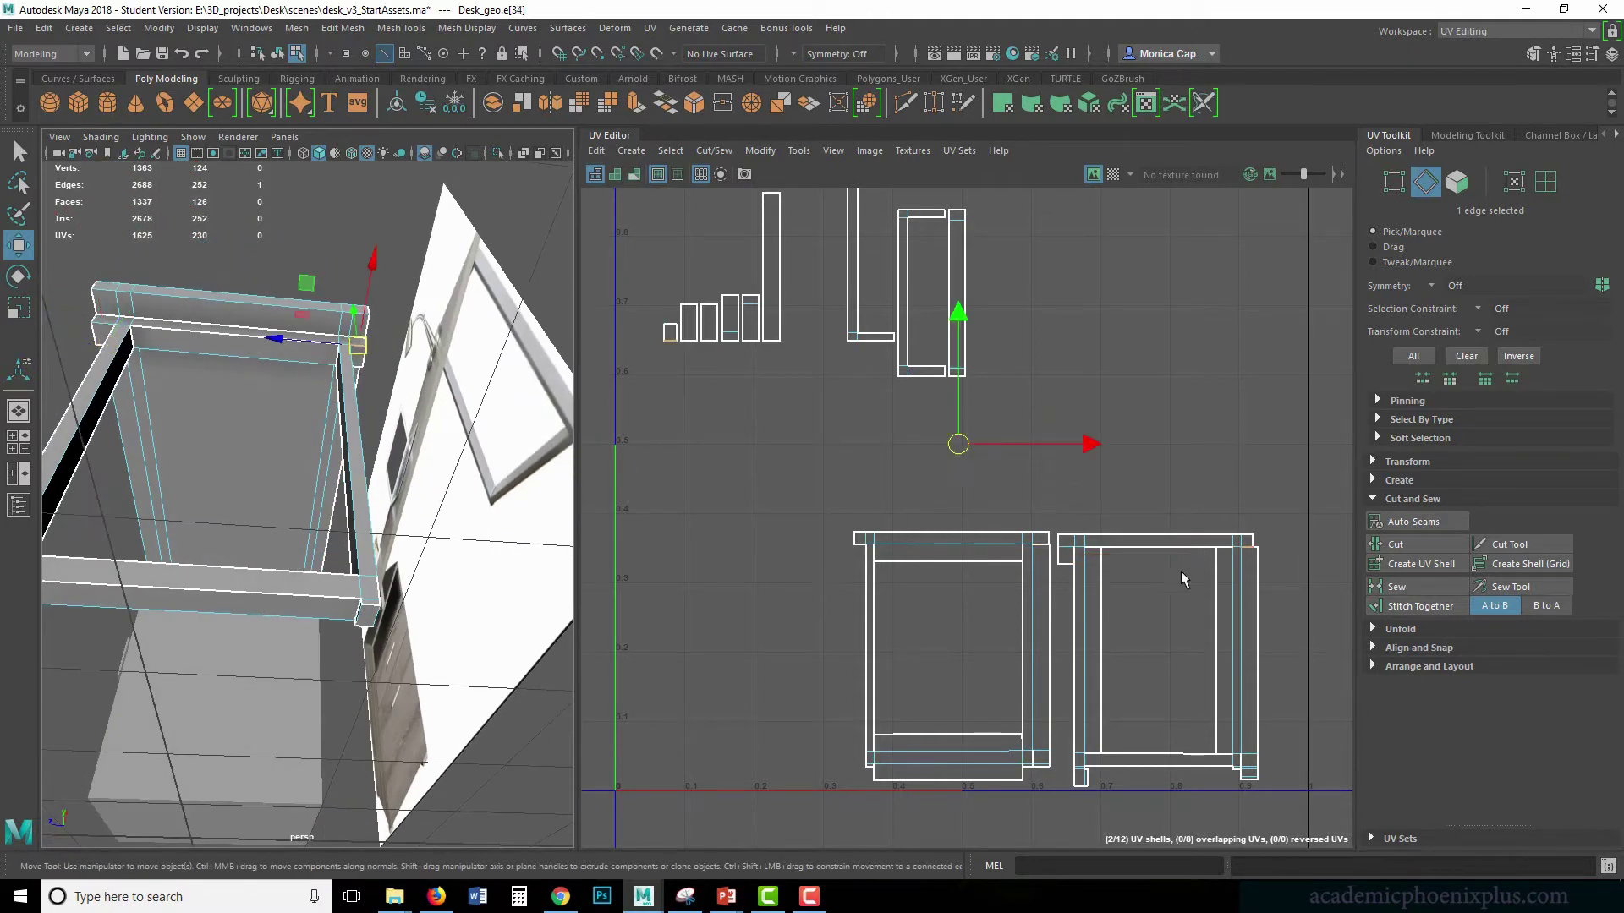
left_click(357, 367)
key("g")
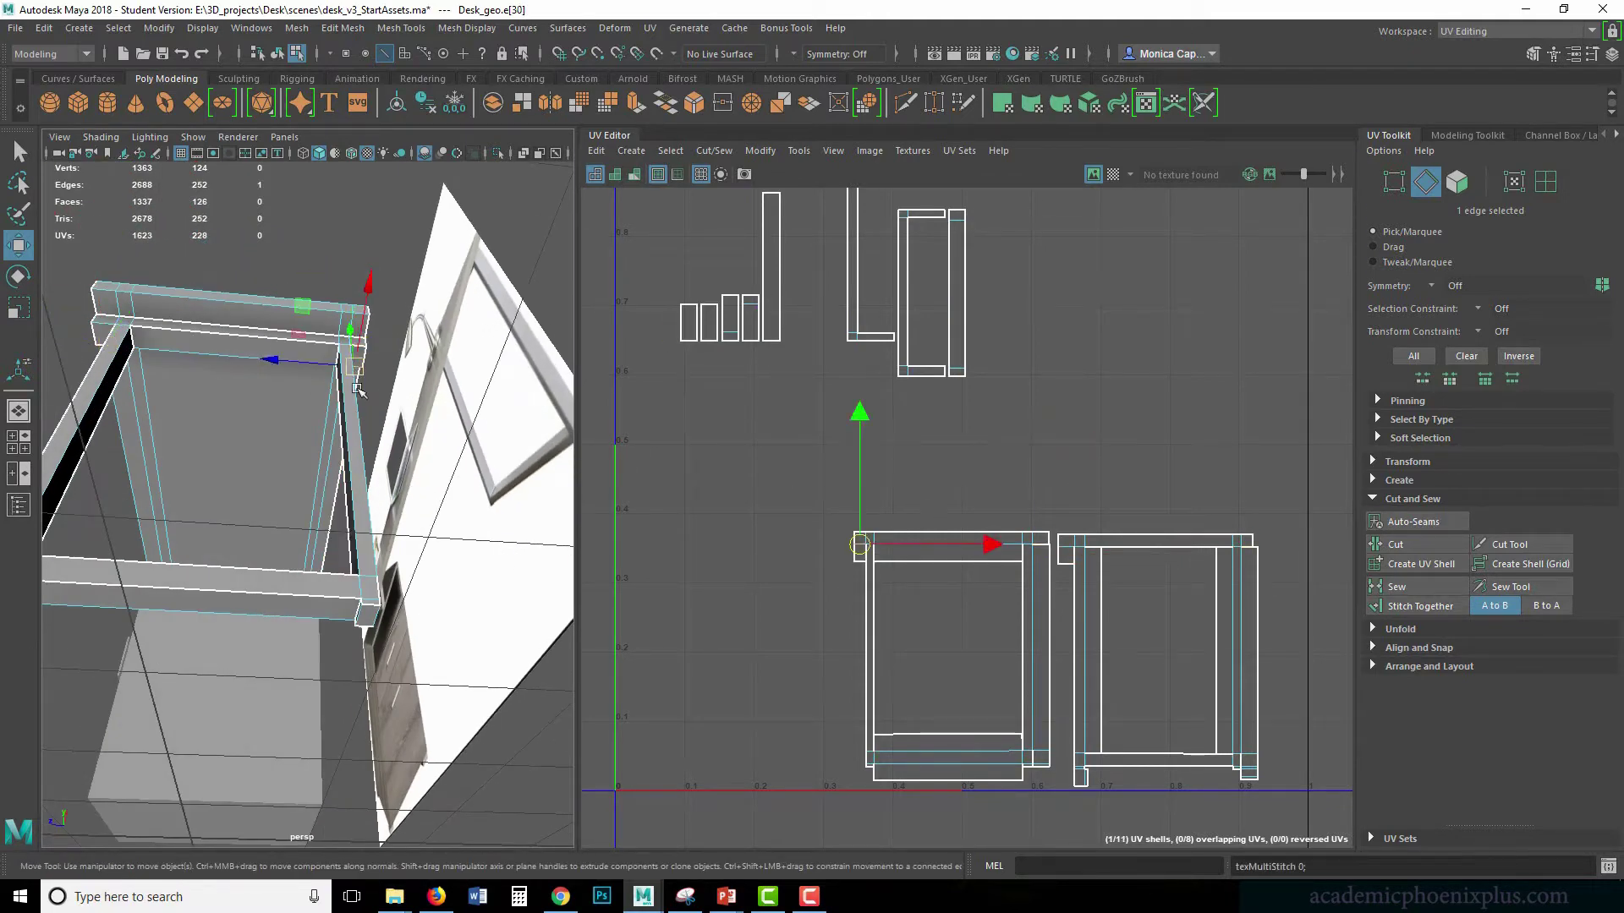
- Select the faces of both frame shells and inspect the whole leg frame from several sides for complete coverage
right_click_drag(961, 565, 963, 591)
double_click(964, 556)
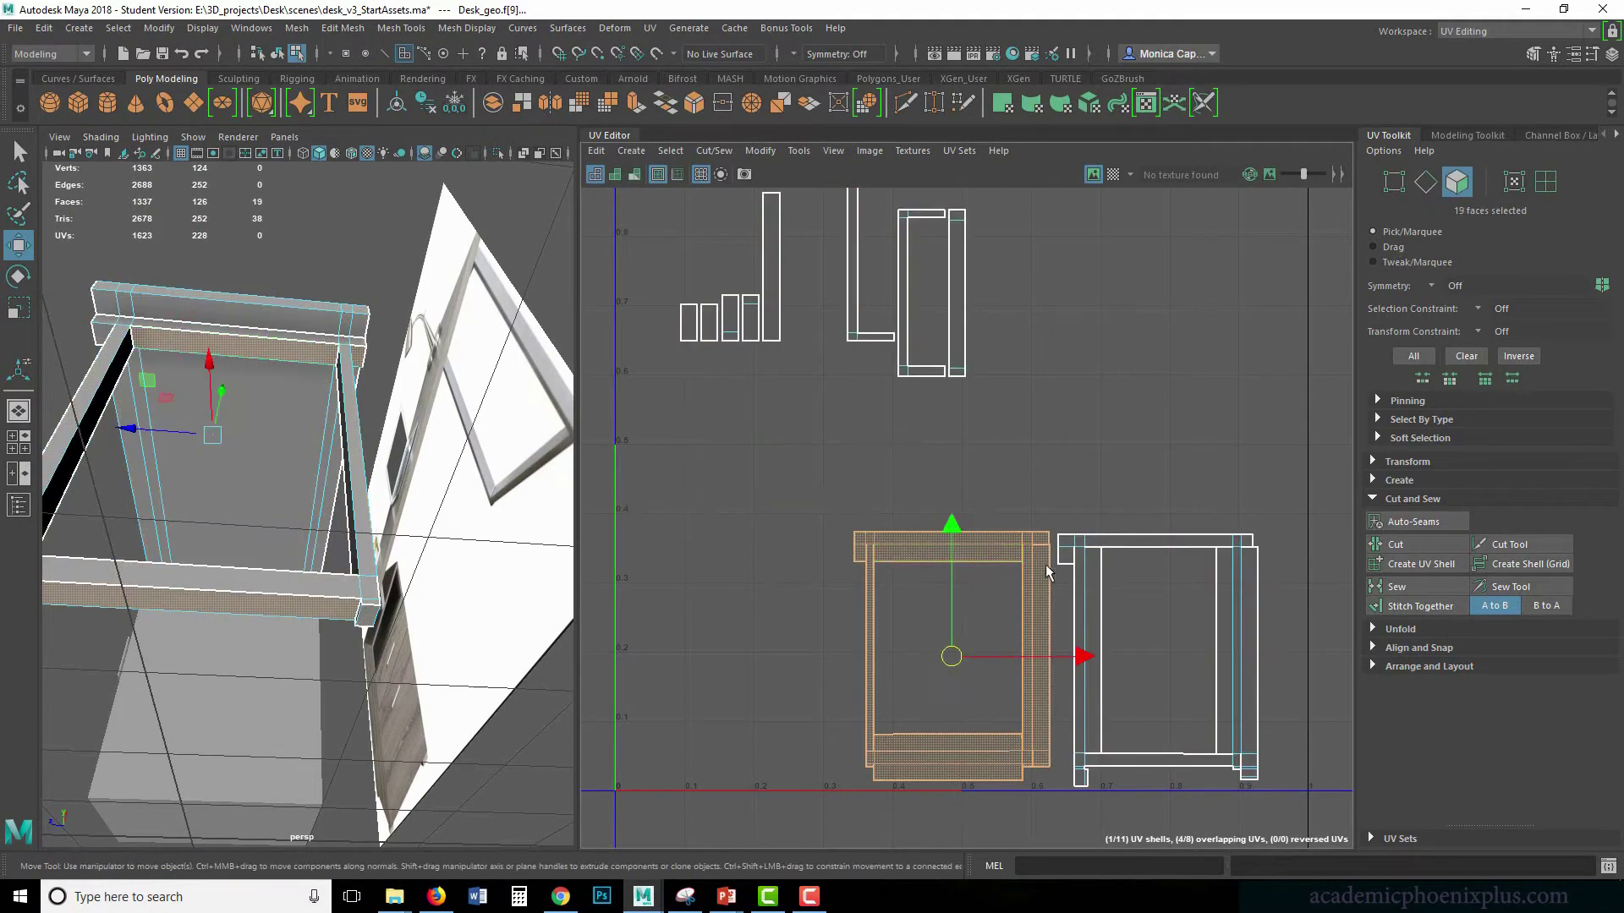
double_click(1124, 541, "shift")
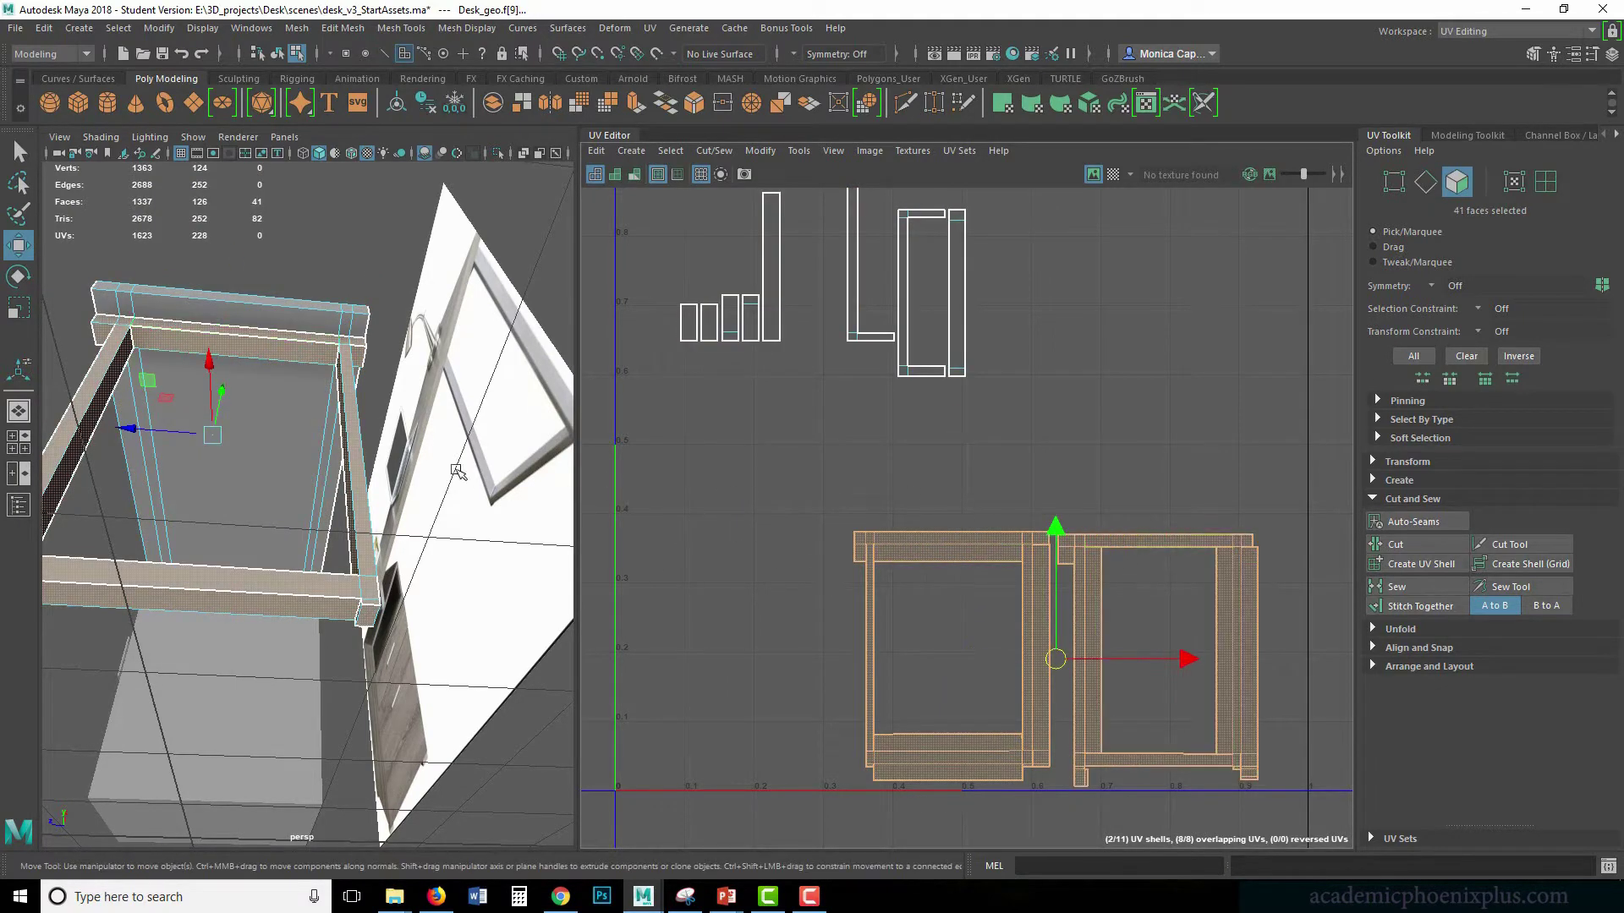
left_click_drag(181, 450, 13, 569, "alt")
left_click_drag(360, 412, 331, 425, "alt")
middle_click_drag(331, 425, 362, 464, "alt")
left_click_drag(361, 464, 342, 509, "alt")
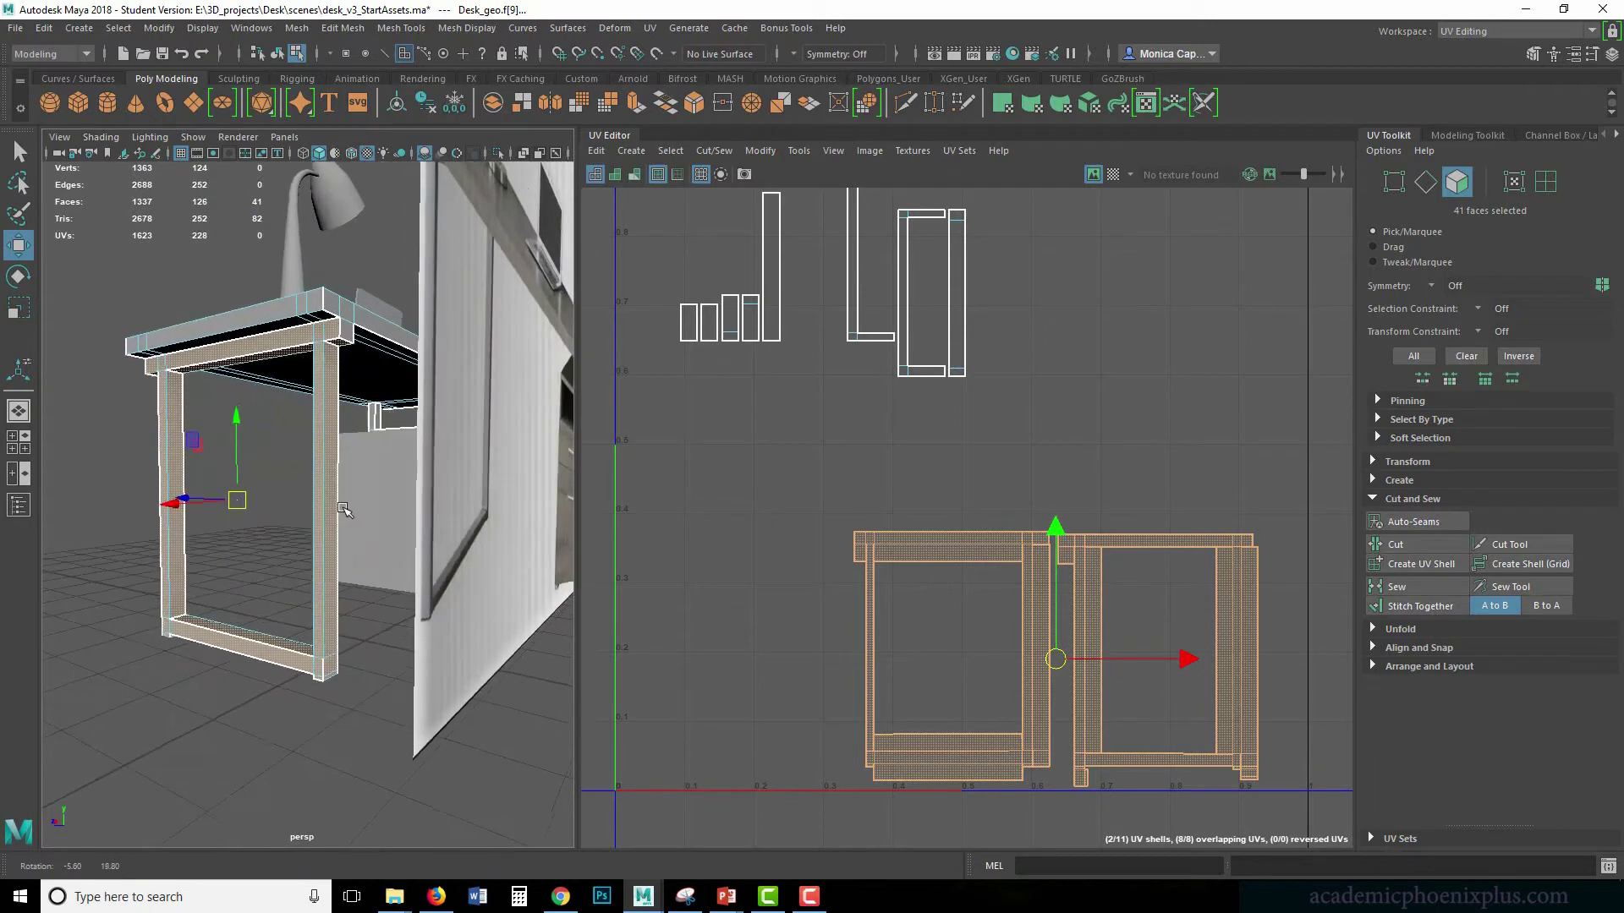
left_click(343, 330)
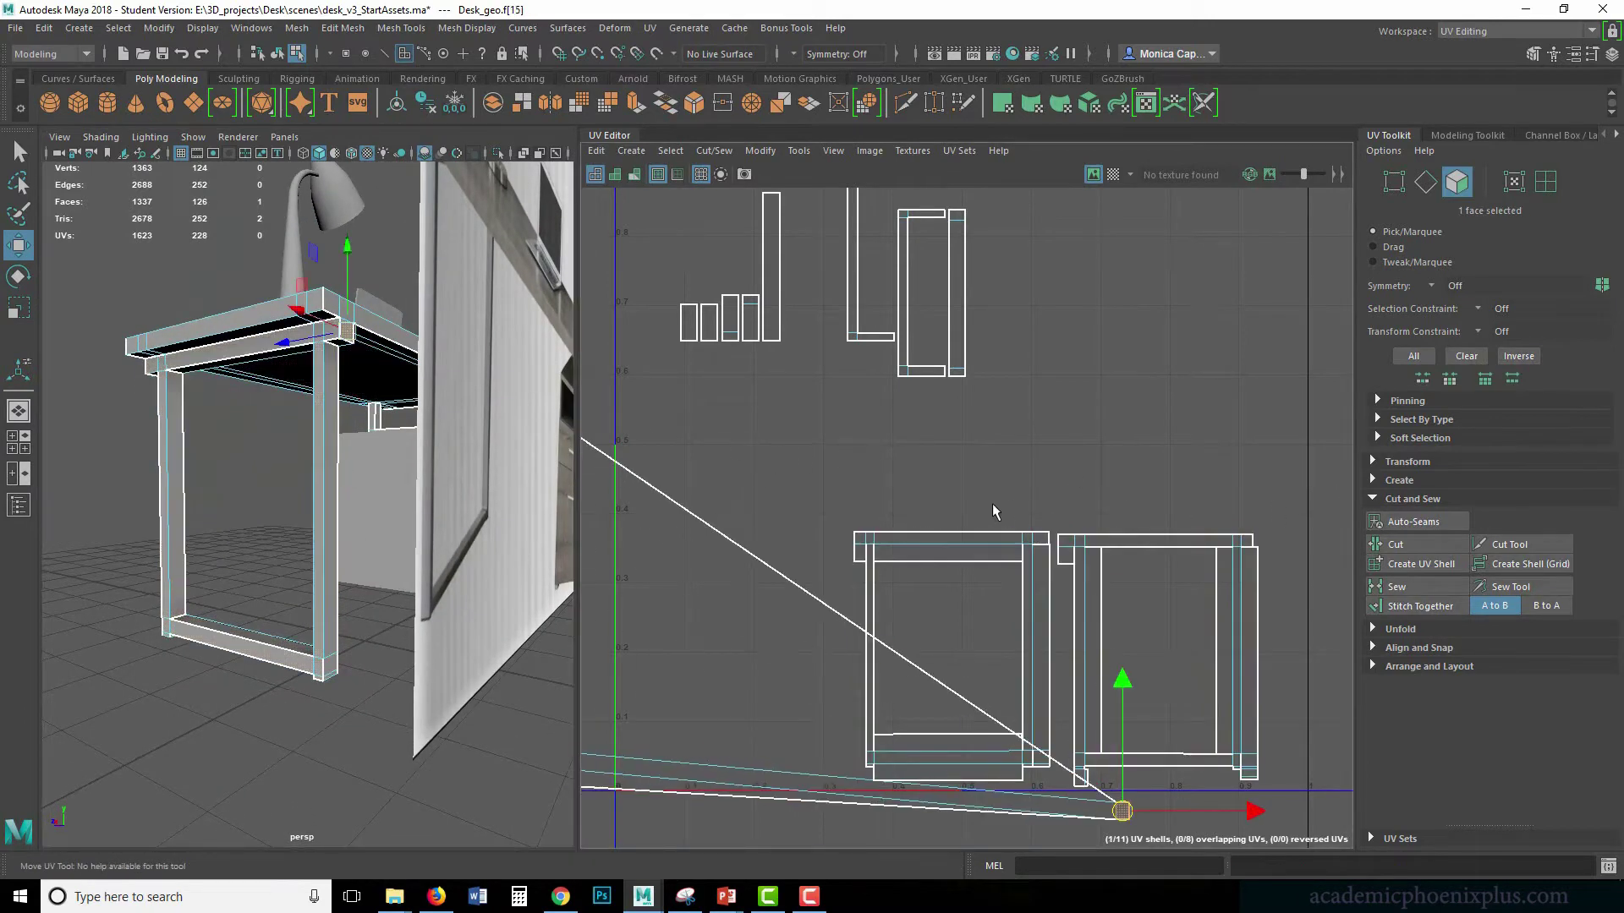
key("ctrl+z")
scroll(967, 462, "down", 4)
left_click_drag(127, 435, 331, 460)
left_click(129, 460)
- Select the desk as a whole object and examine the short support frame between the tabletop and the drawer cabinet against its remaining UV pieces
right_click(284, 326)
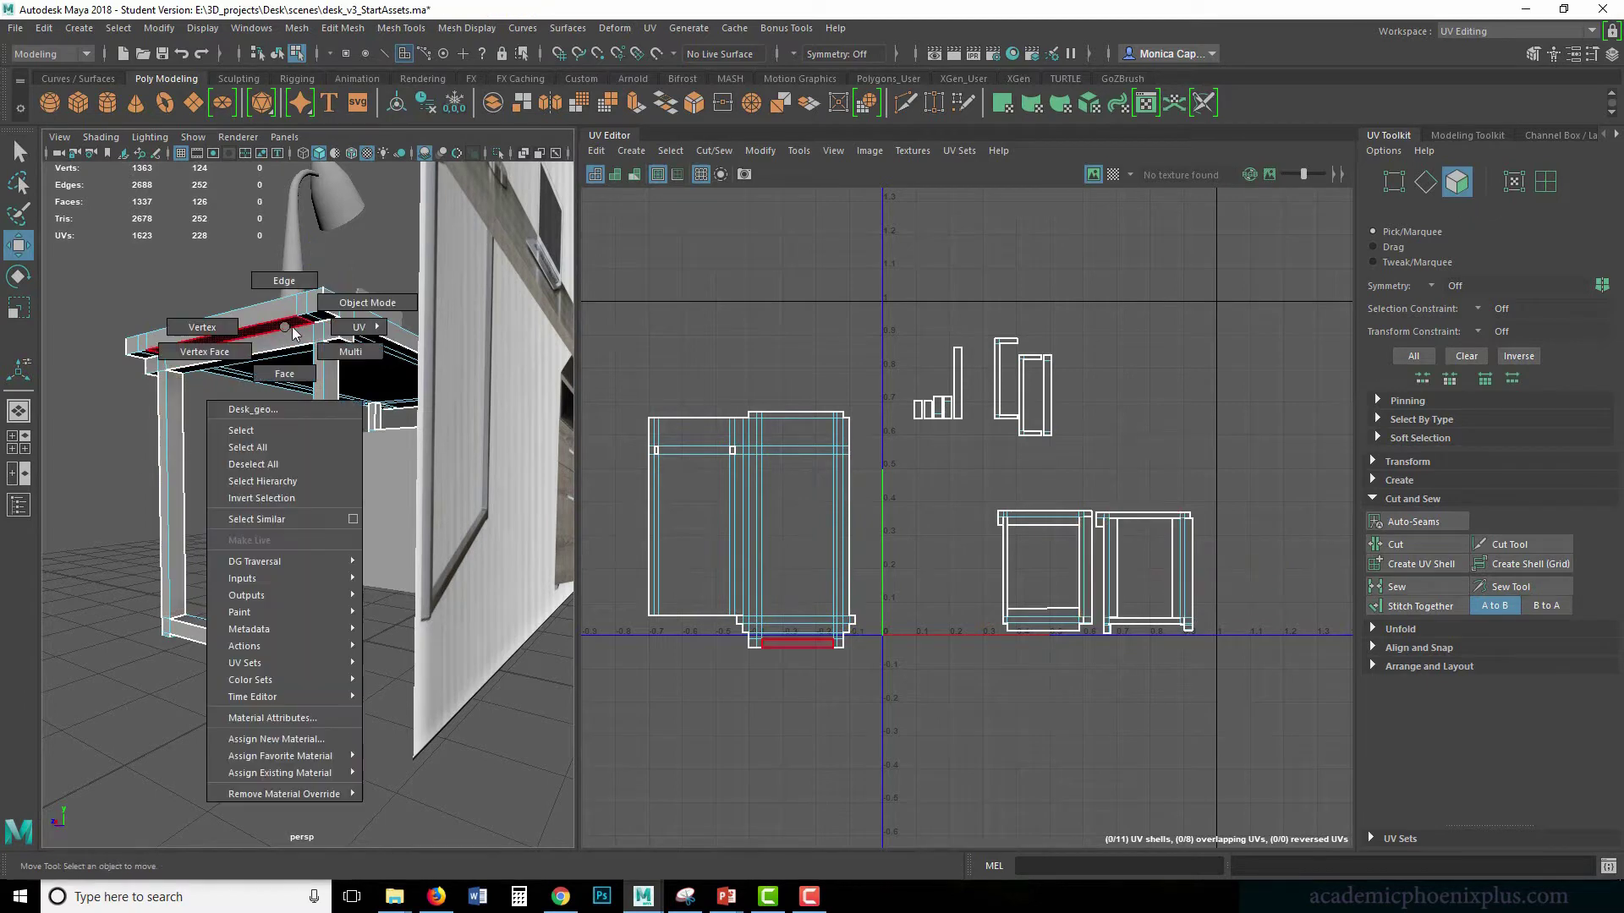
right_click_drag(290, 329, 365, 303)
left_click_drag(297, 452, 397, 427, "alt")
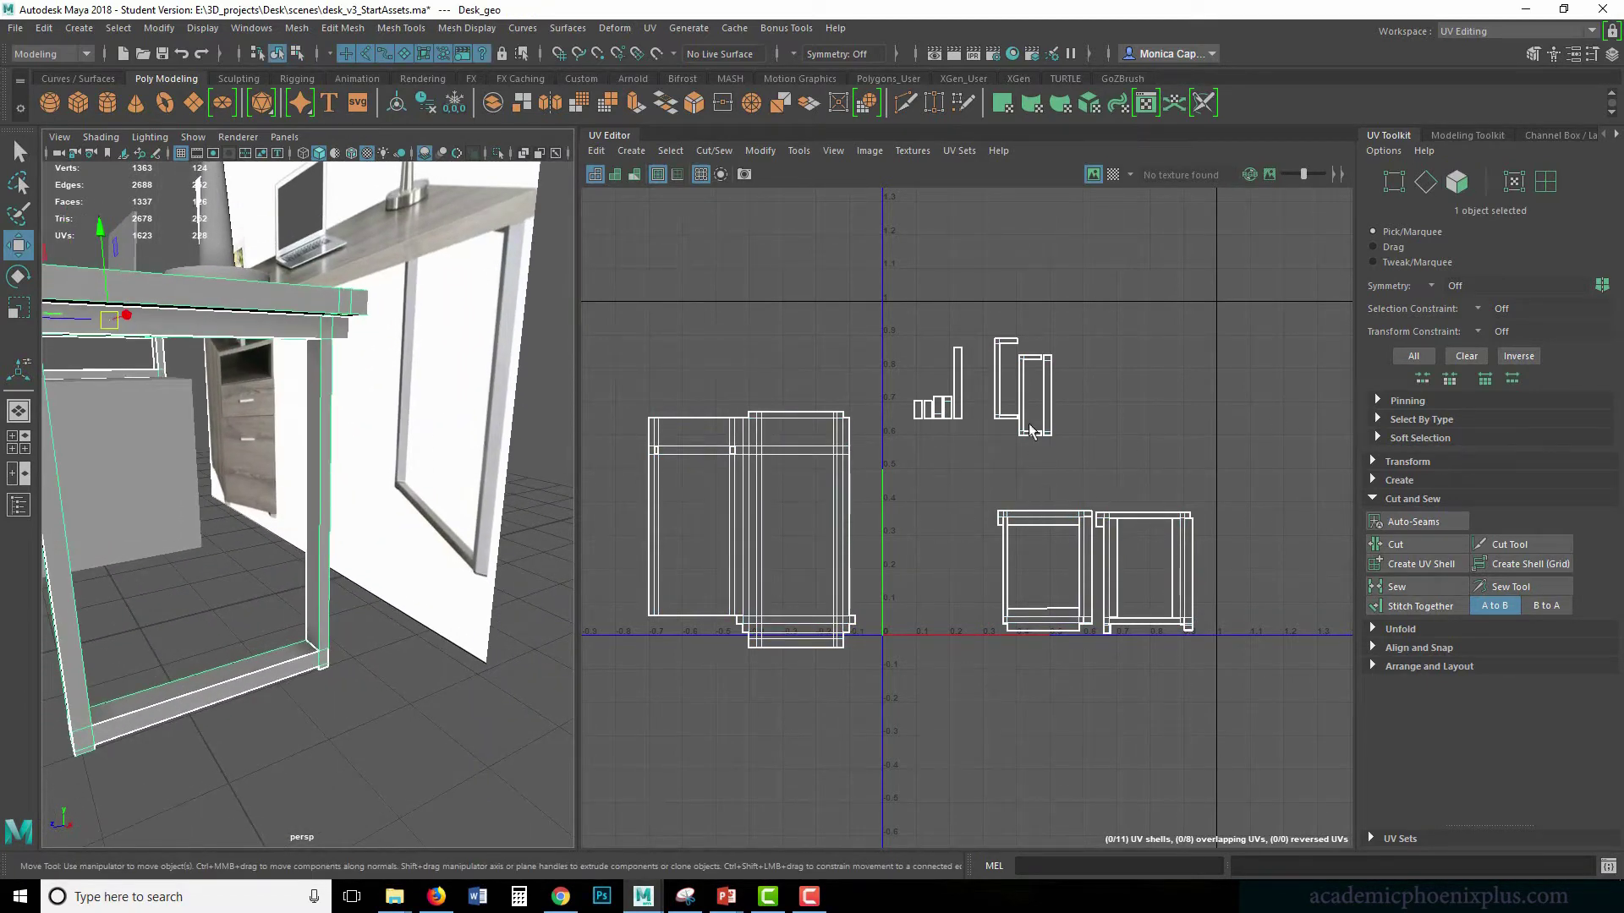
middle_click_drag(187, 466, 286, 506)
key("ctrl+z")
right_click_drag(471, 596, 288, 547, "alt")
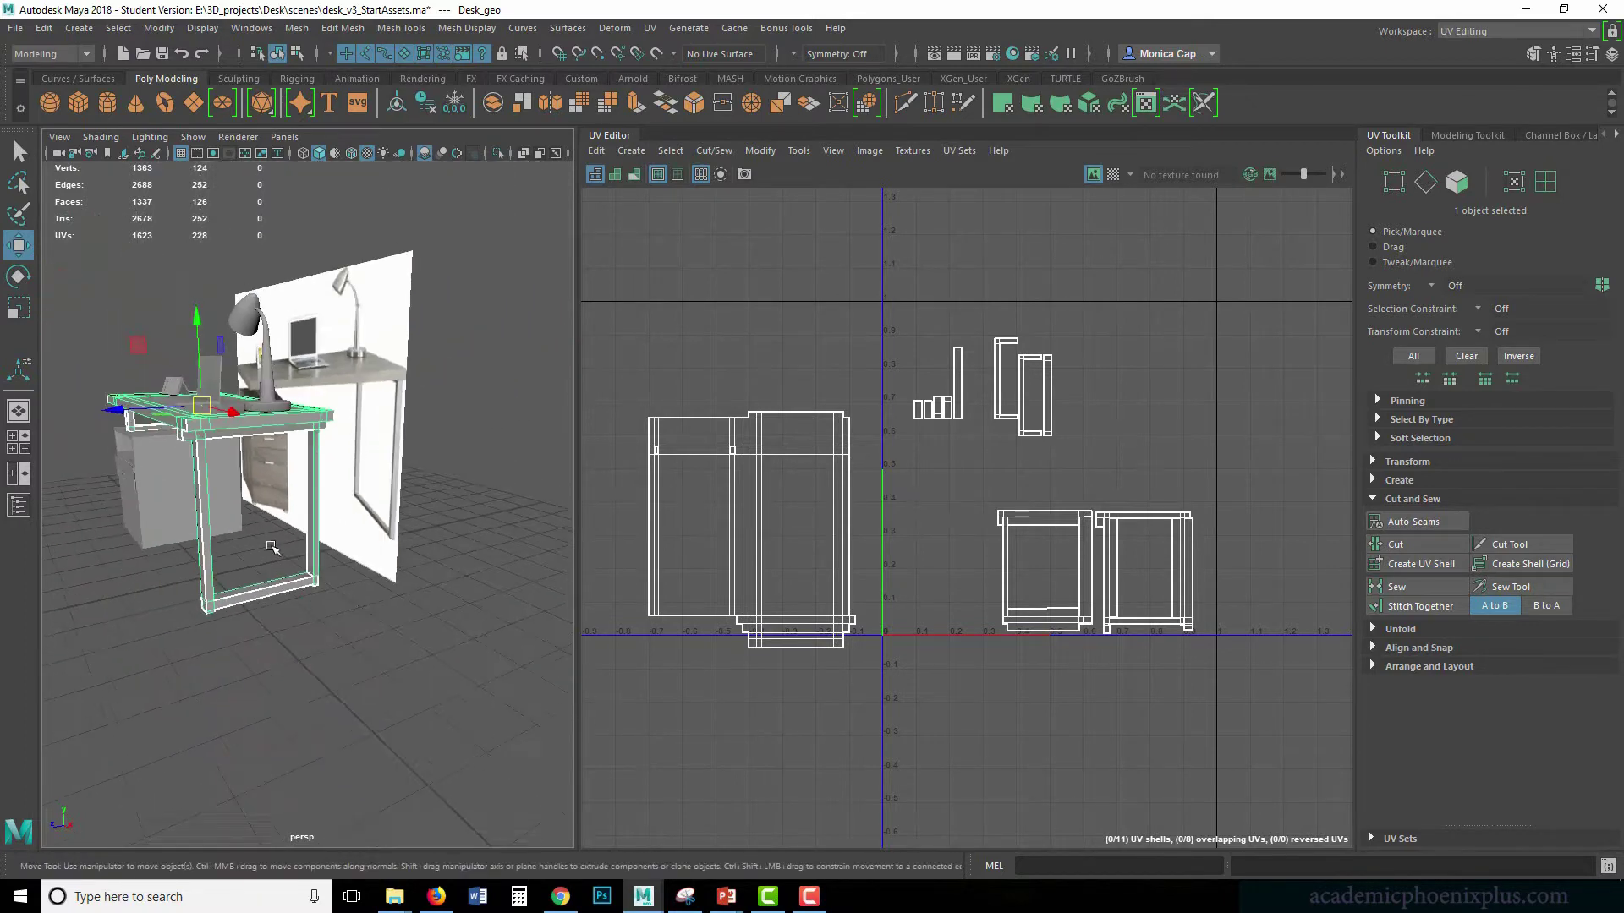
middle_click_drag(119, 582, 321, 590, "alt")
left_click_drag(321, 590, 454, 568, "alt")
key("q")
left_click_drag(363, 542, 415, 507, "alt")
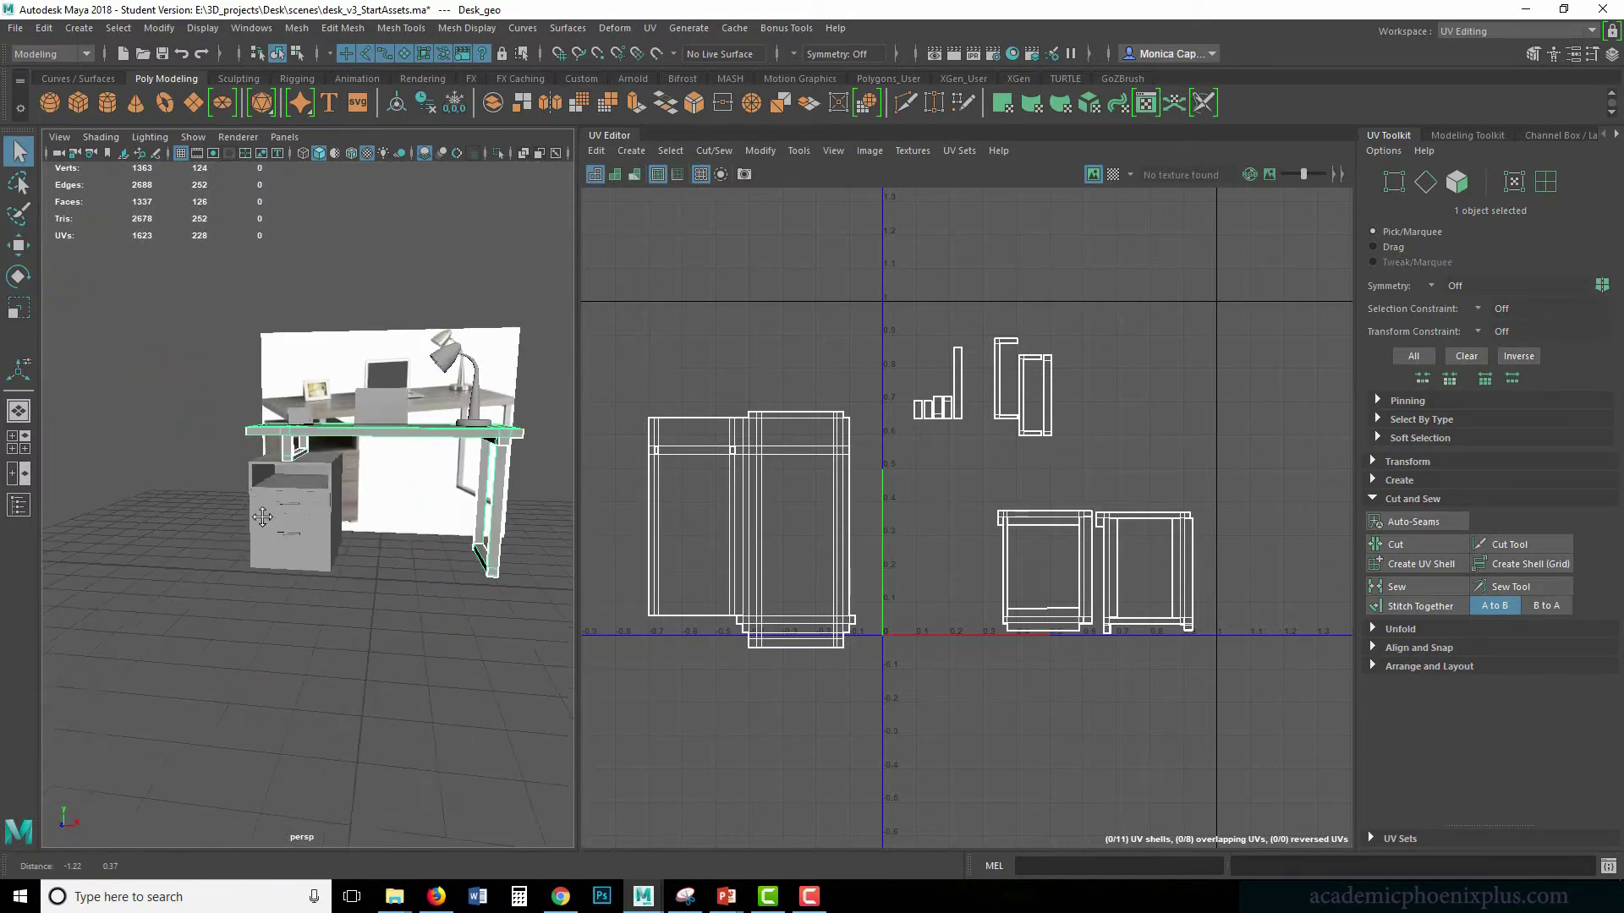
right_click_drag(304, 516, 404, 486, "alt")
middle_click_drag(405, 484, 281, 505, "alt")
mouse_move(281, 505)
left_mouse_down("alt")
mouse_move(231, 489)
mouse_move(264, 495)
left_mouse_up("alt")
middle_click_drag(152, 495, 287, 510, "alt")
right_click_drag(287, 511, 355, 514, "alt")
middle_click_drag(338, 514, 118, 521, "alt")
left_click_drag(395, 518, 196, 455, "alt")
middle_click_drag(196, 455, 258, 465, "alt")
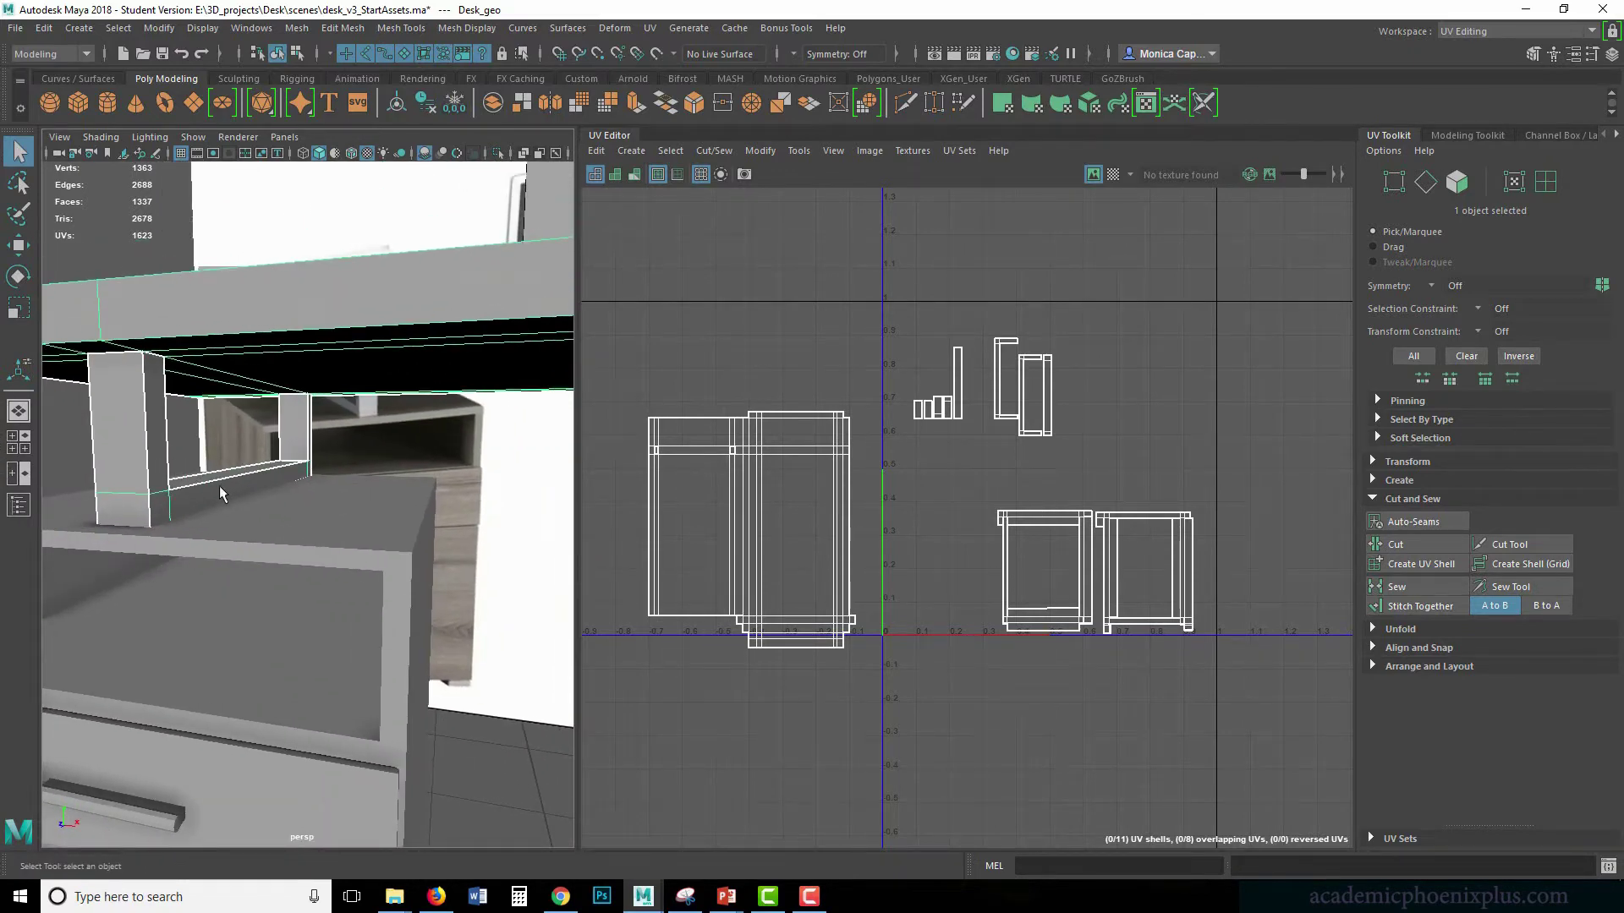
scroll(832, 438, "up", 3)
scroll(189, 408, "up", 4)
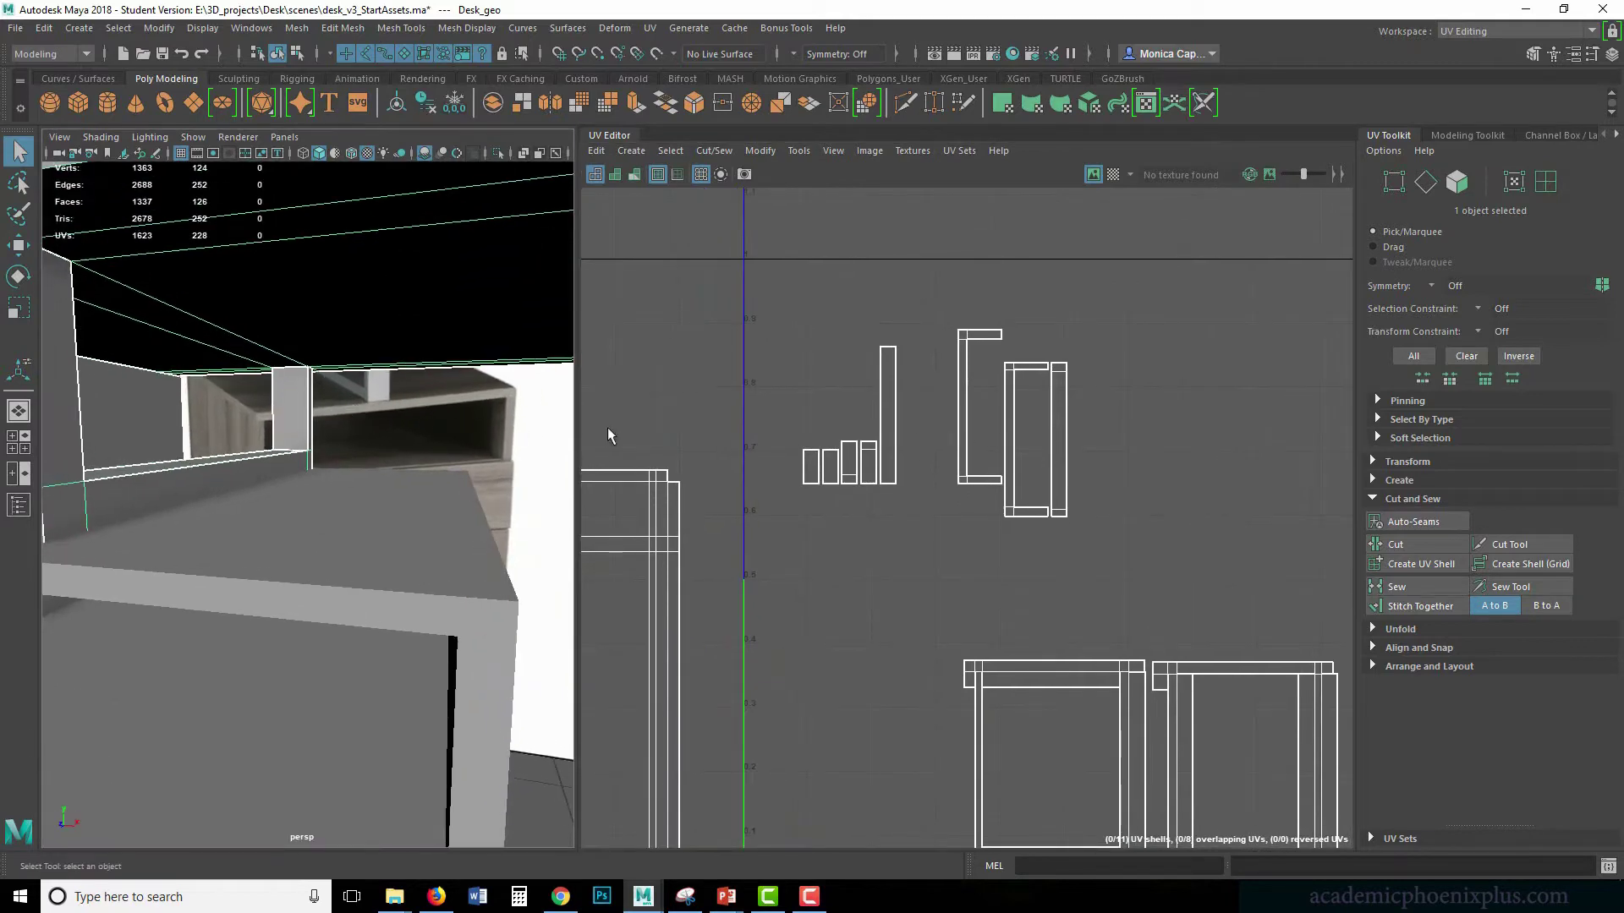
scroll(947, 431, "down", 2)
middle_click_drag(326, 444, 377, 446, "alt")
- Stitch the long edges of the two C-shaped shells to opposite sides of the narrow strip, forming one I-shaped shell for the short frame
right_click_drag(974, 418, 972, 365)
left_click(957, 389)
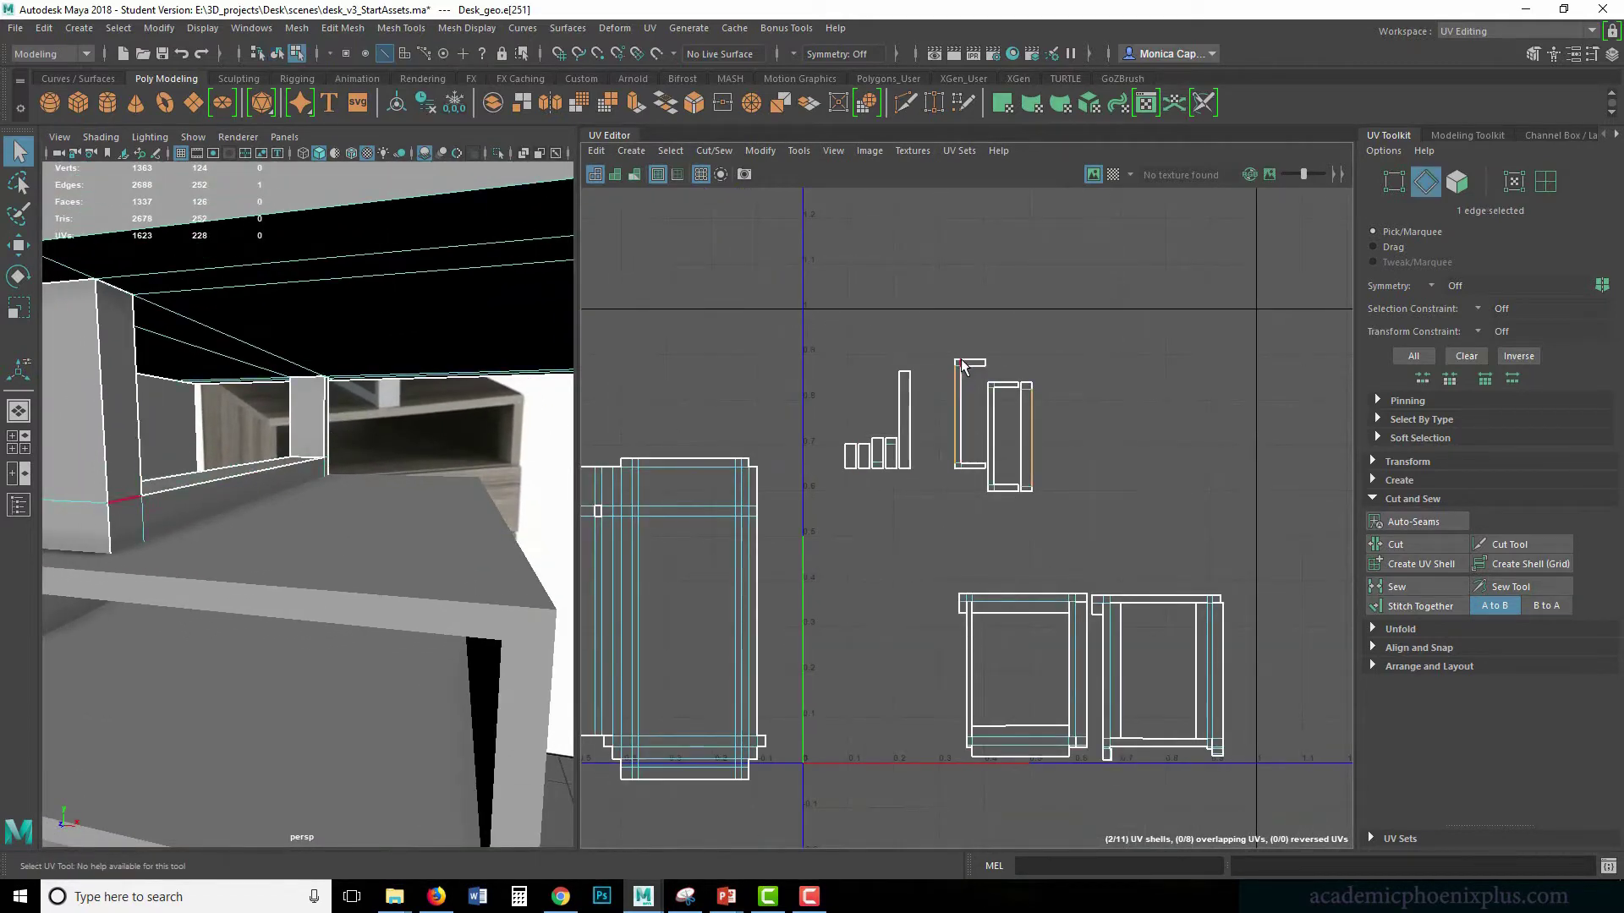
left_click(957, 397)
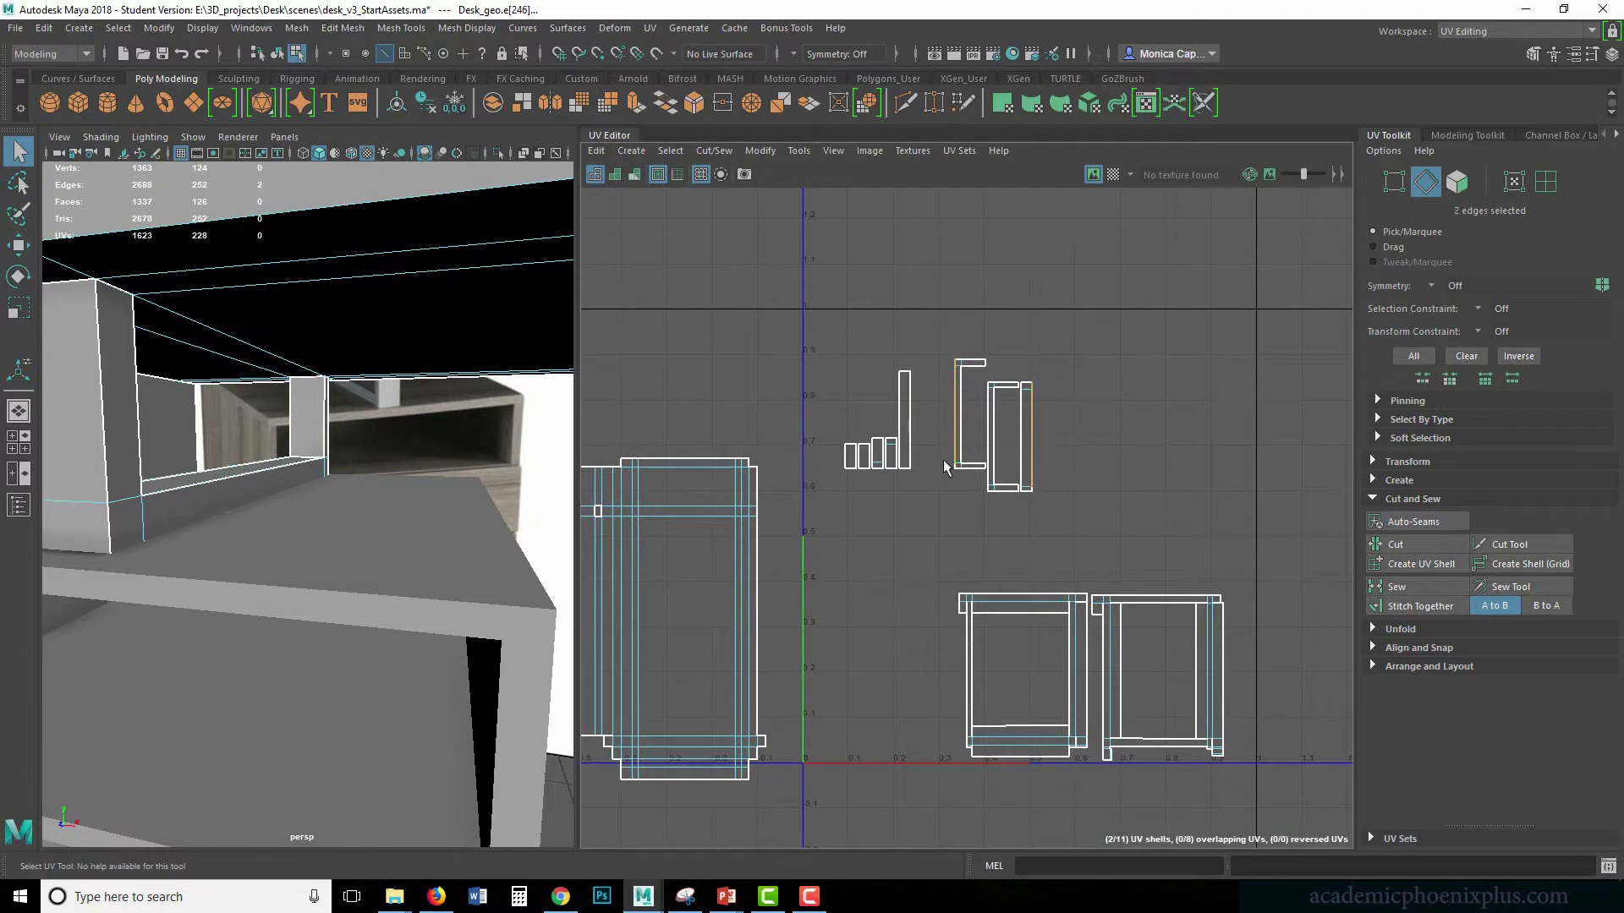
left_click(1408, 607)
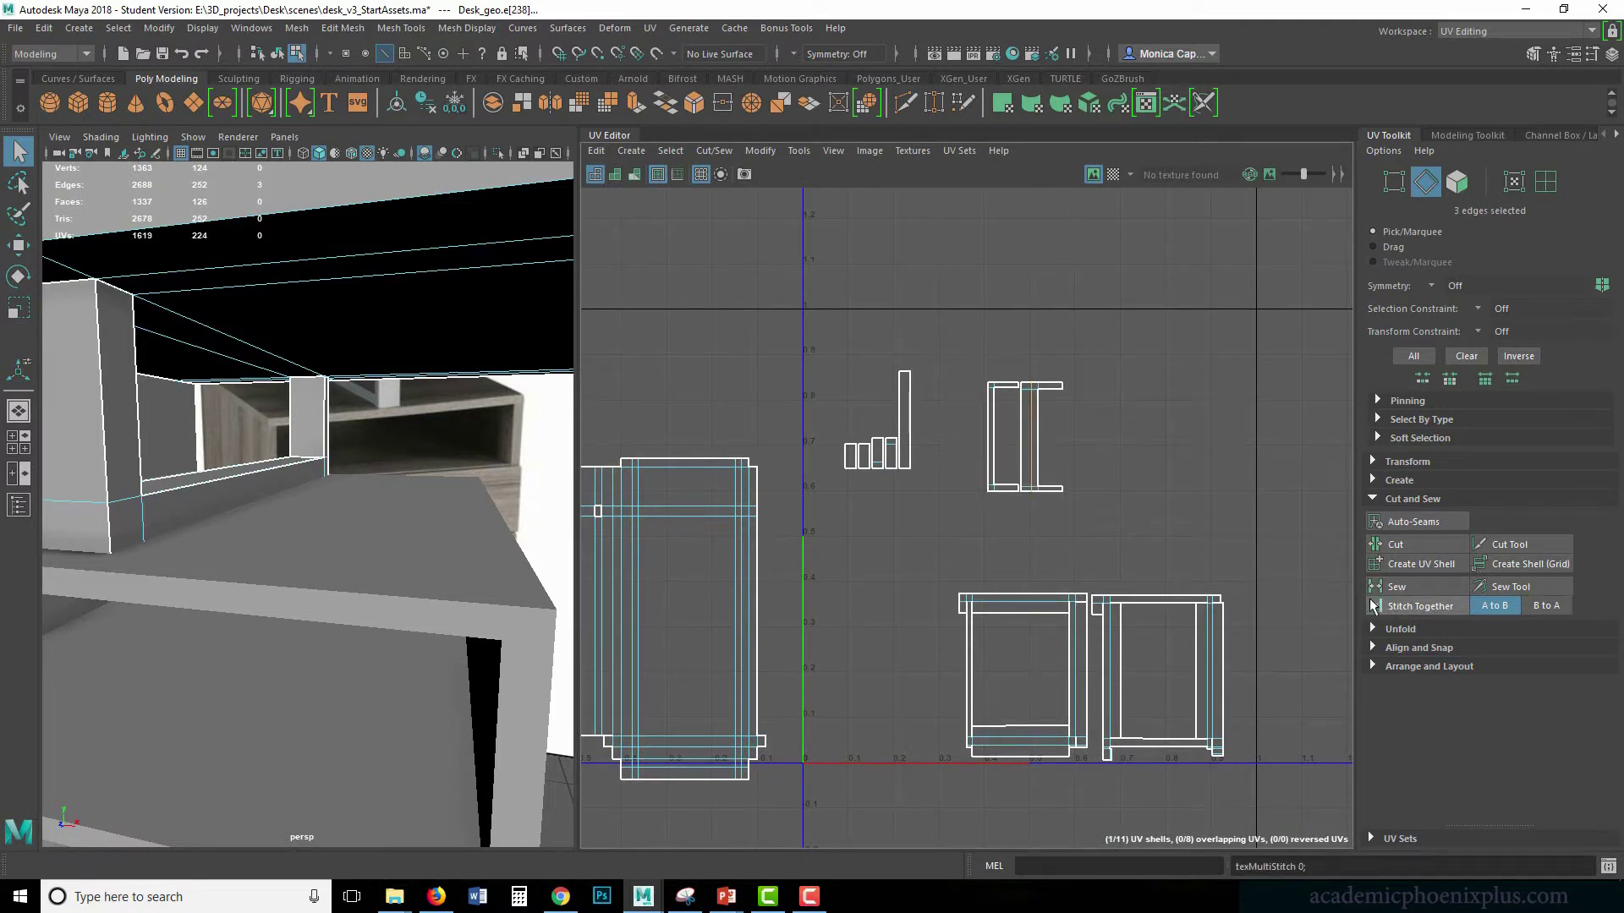
left_click(1022, 394)
left_click(1018, 471, "shift")
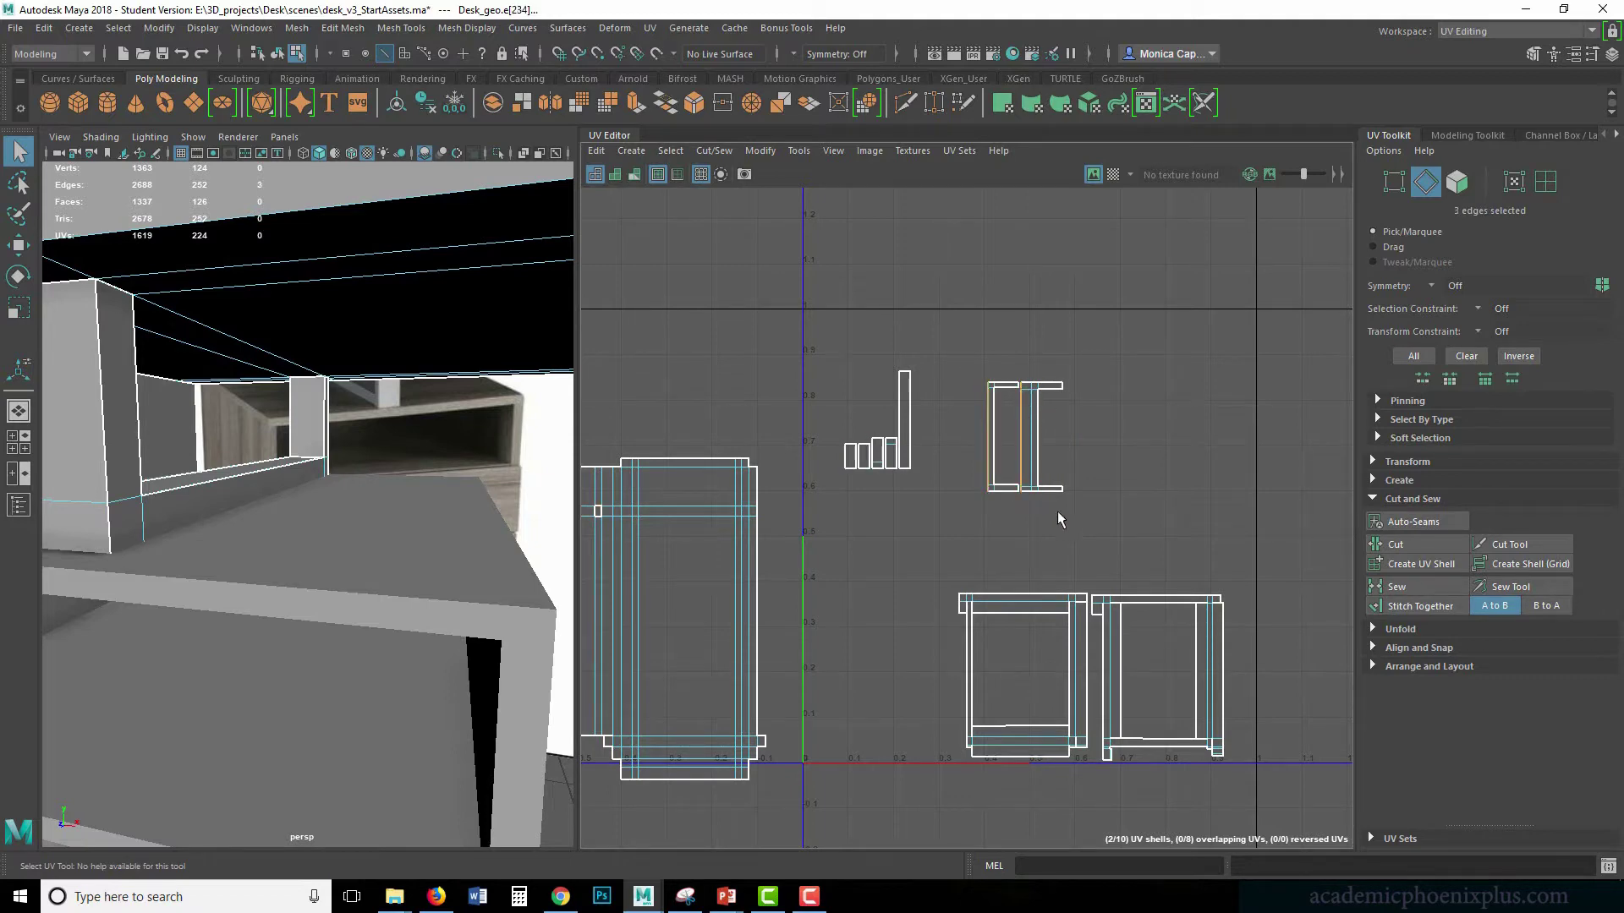
key("g")
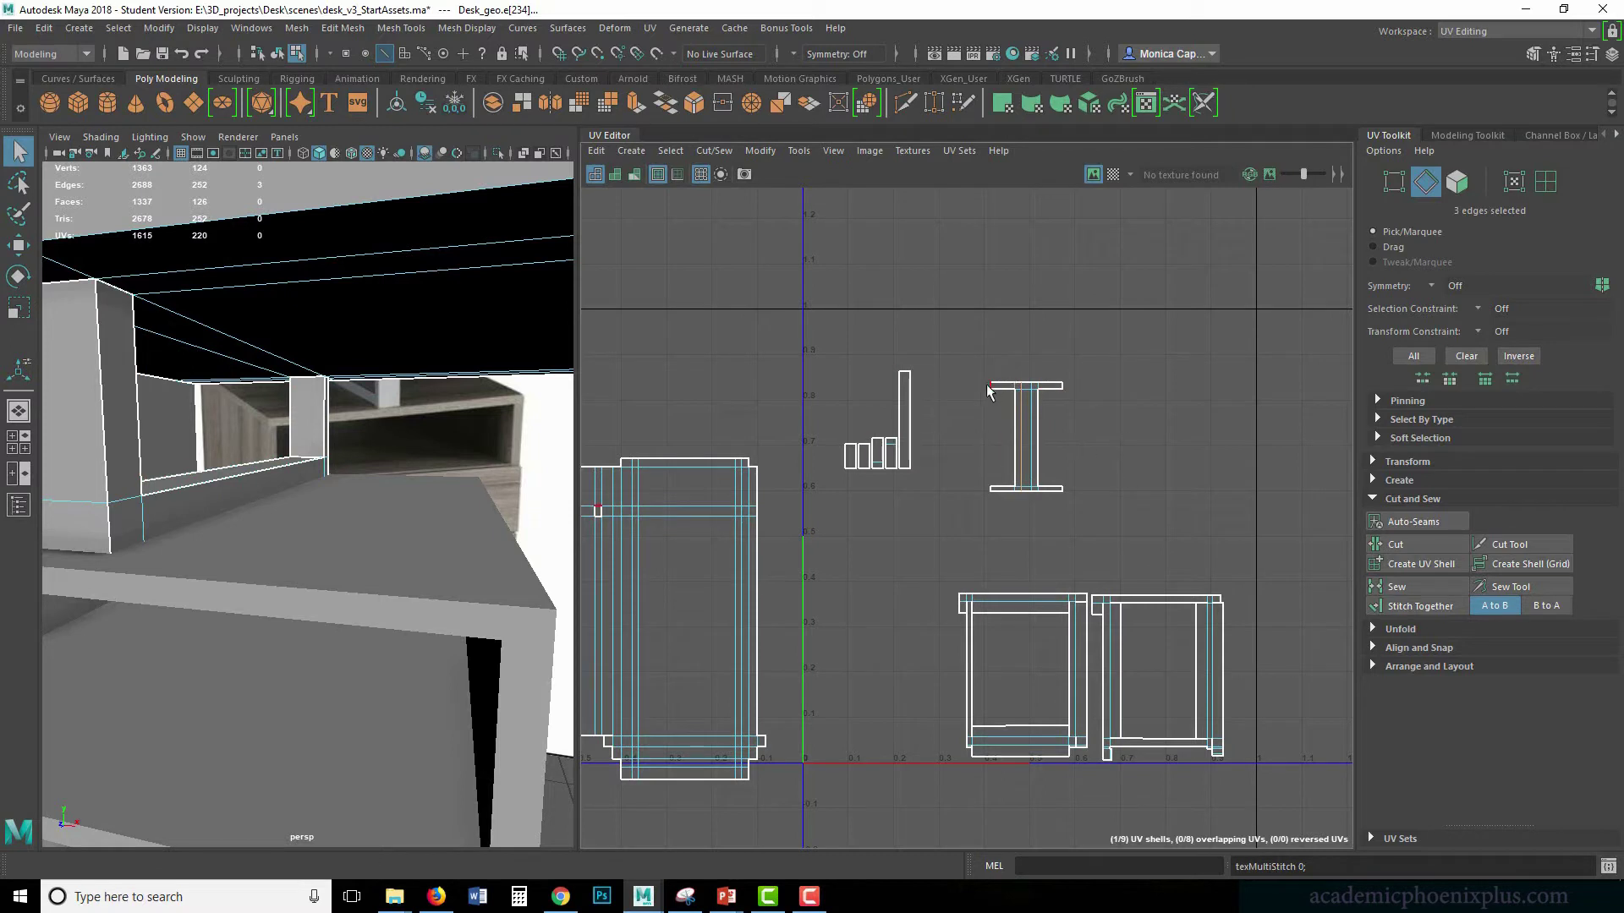
- Stitch the small rectangular pieces to the outer edges of the I-shaped short frame shell's two left arms
left_click(1002, 385)
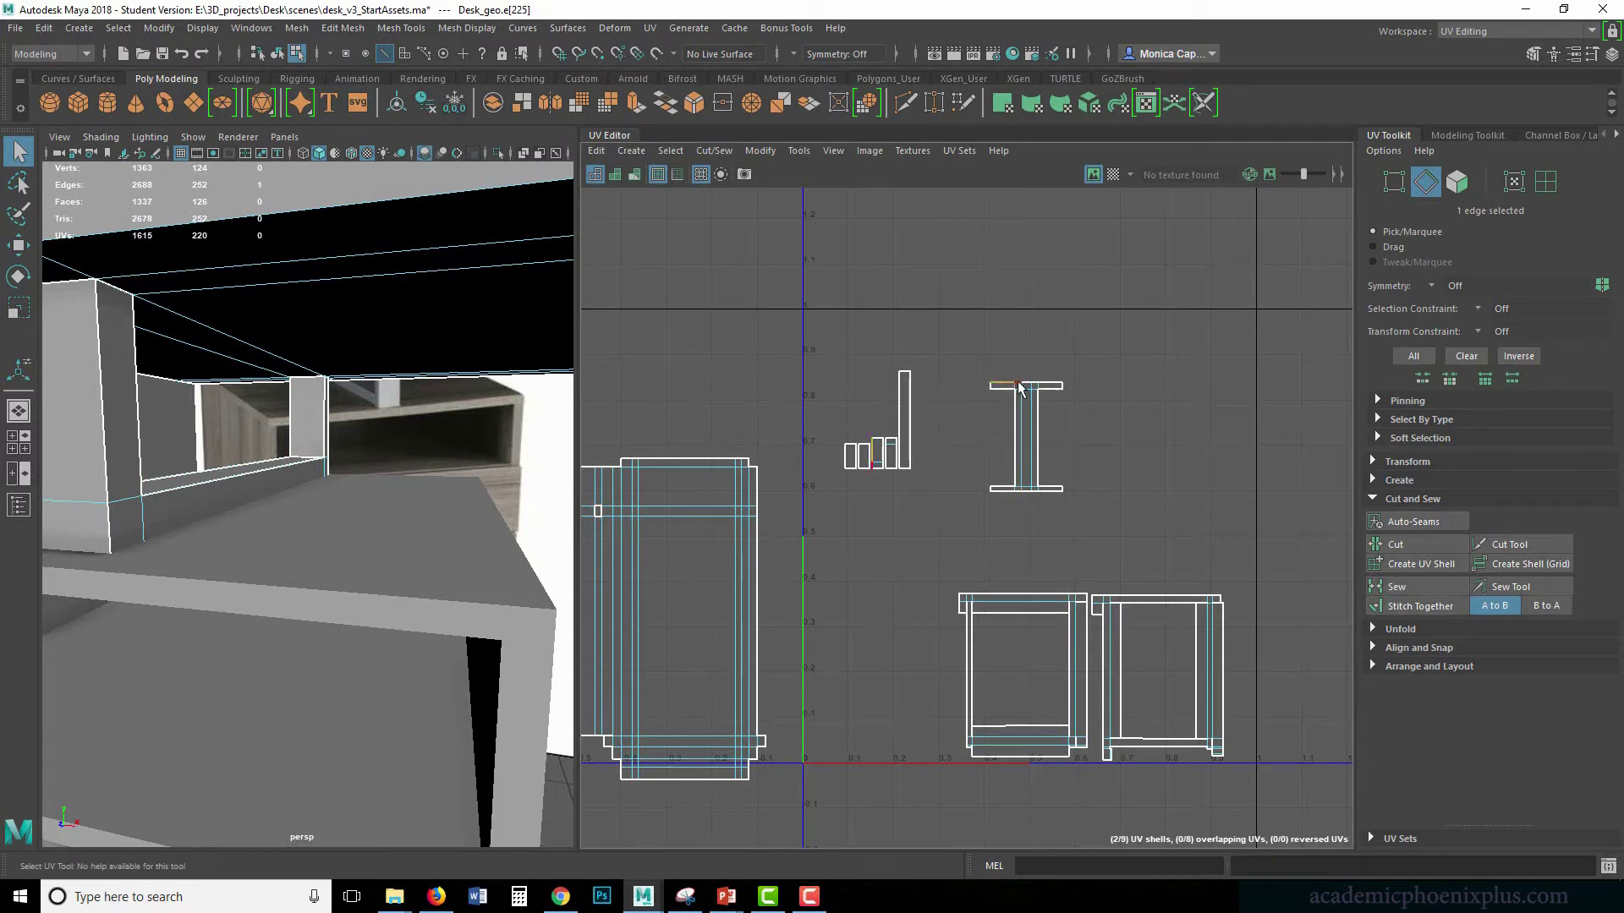
key("g")
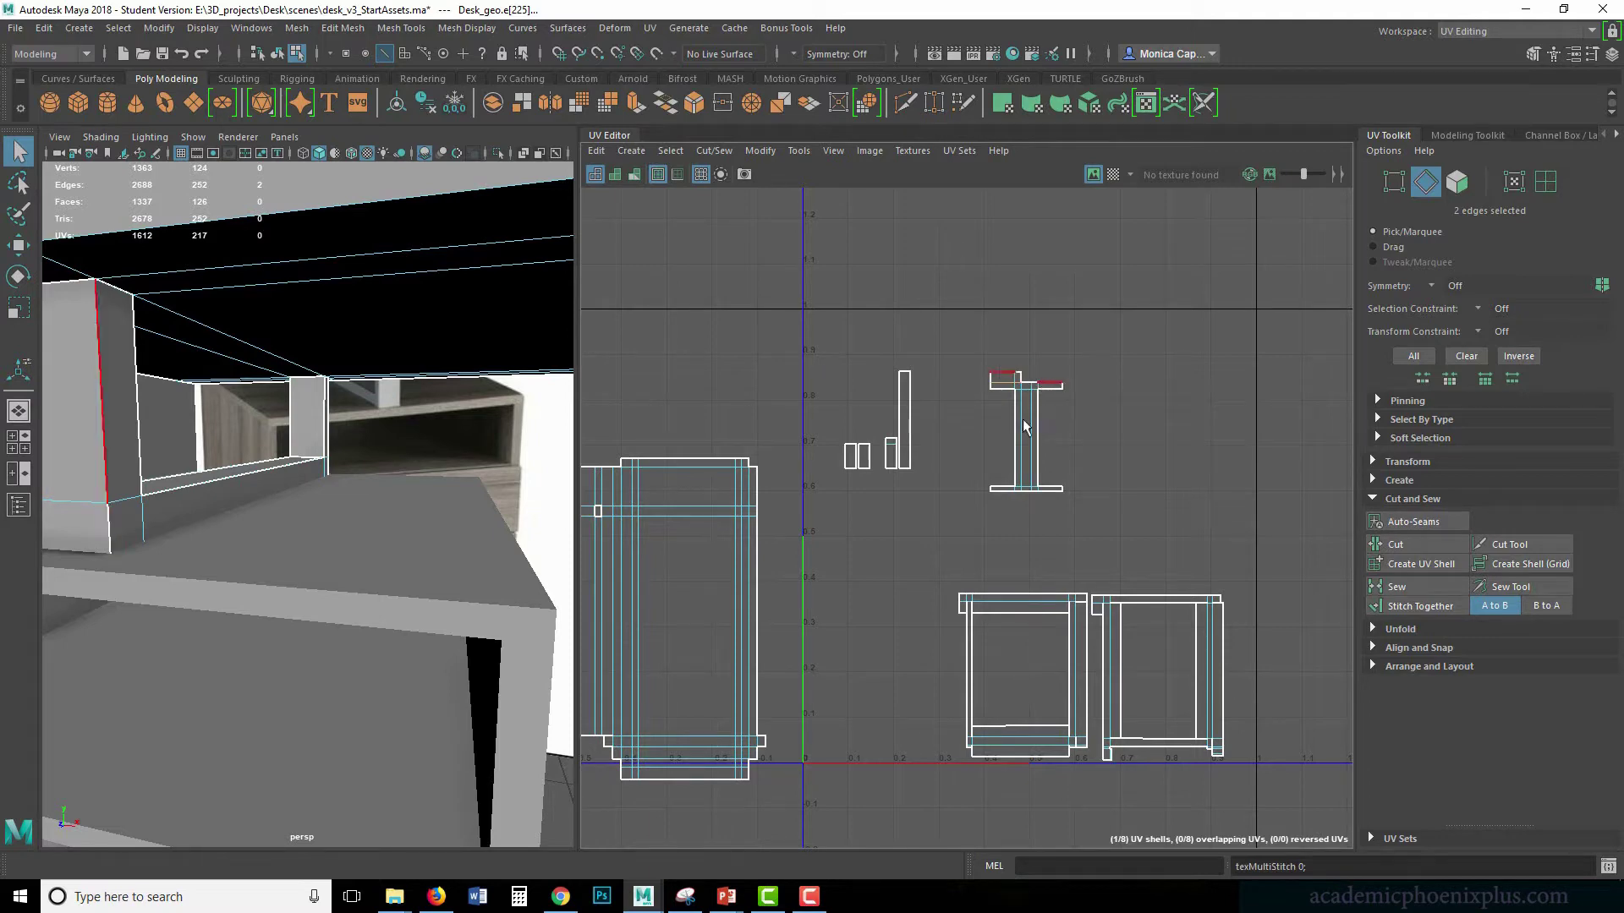
left_click(999, 490)
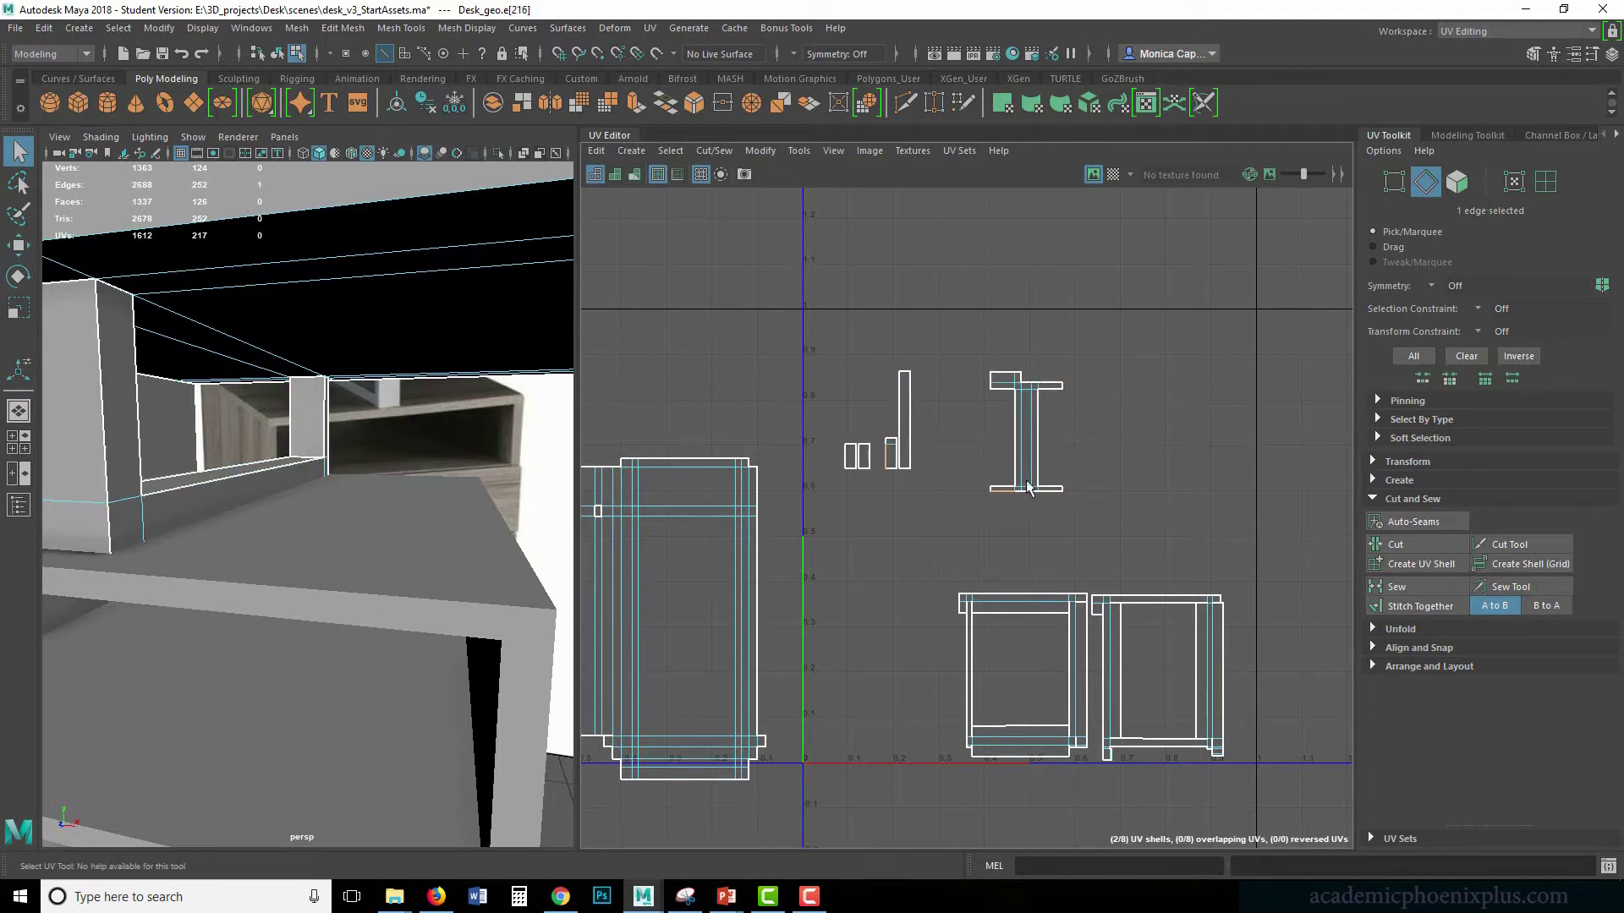
left_click(1018, 490, "shift")
right_click_drag(1008, 495, 937, 476, "shift")
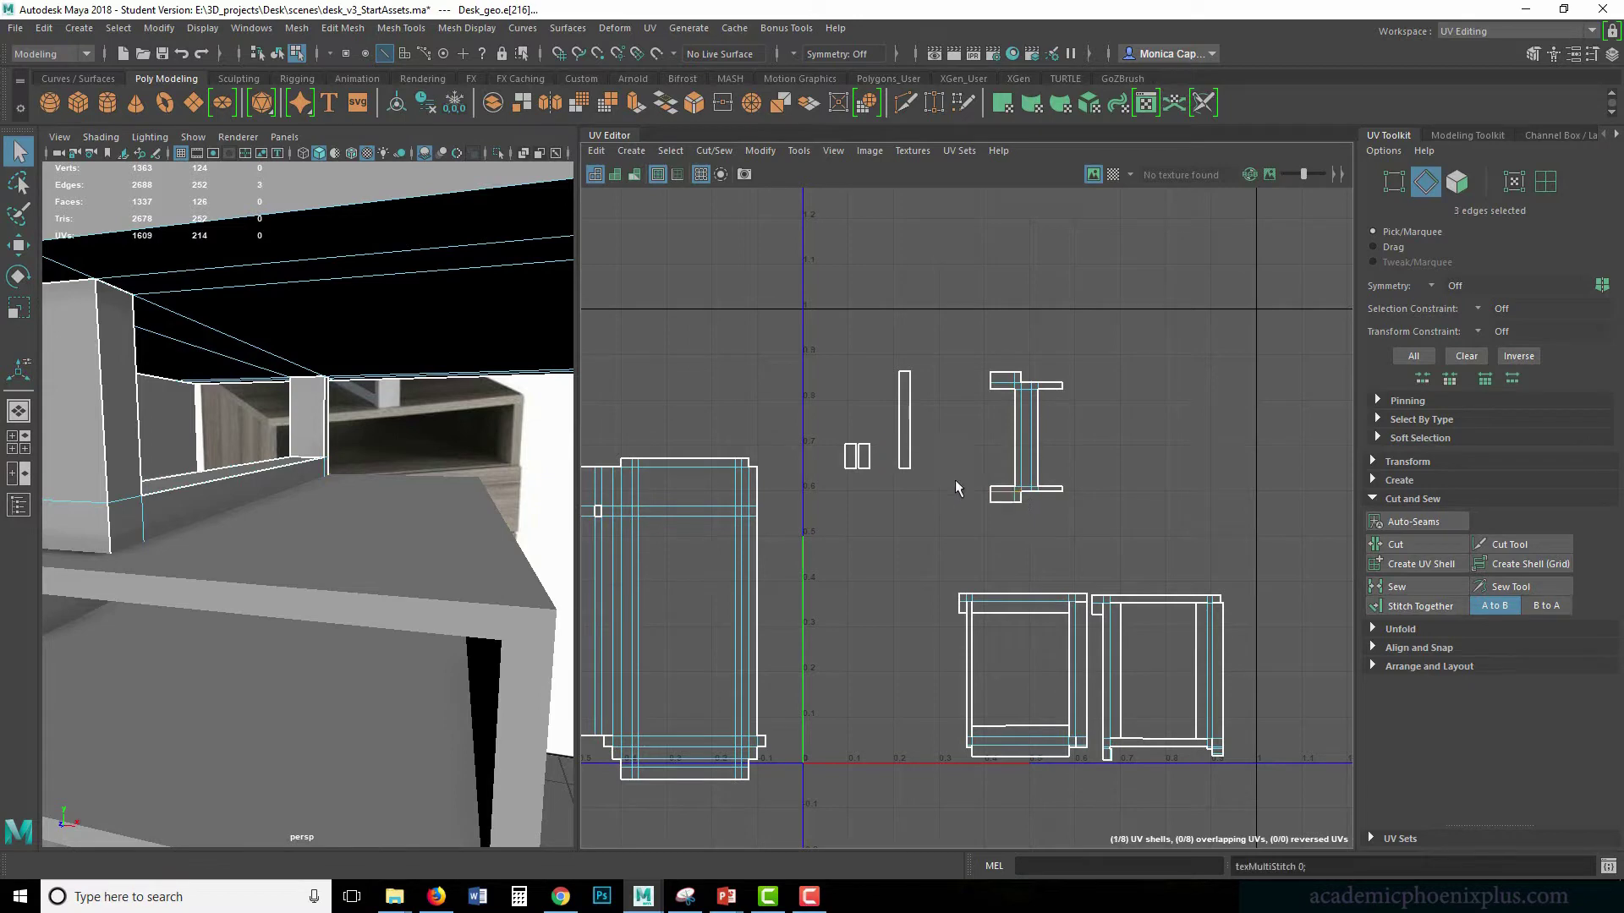
double_click(901, 445)
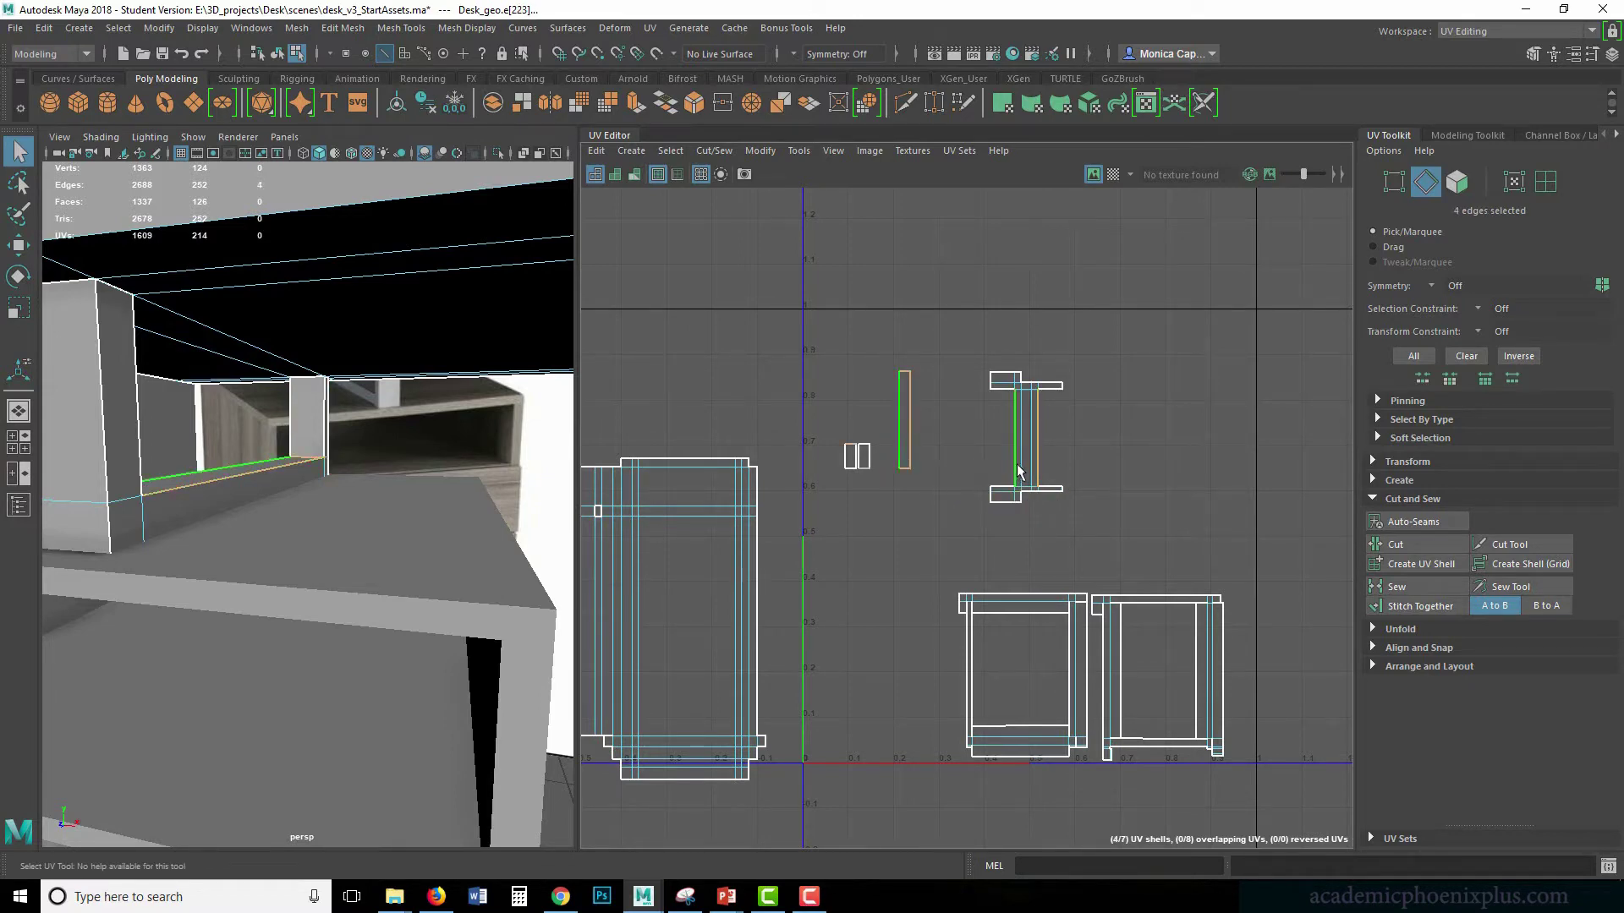
key("g")
key("ctrl+z")
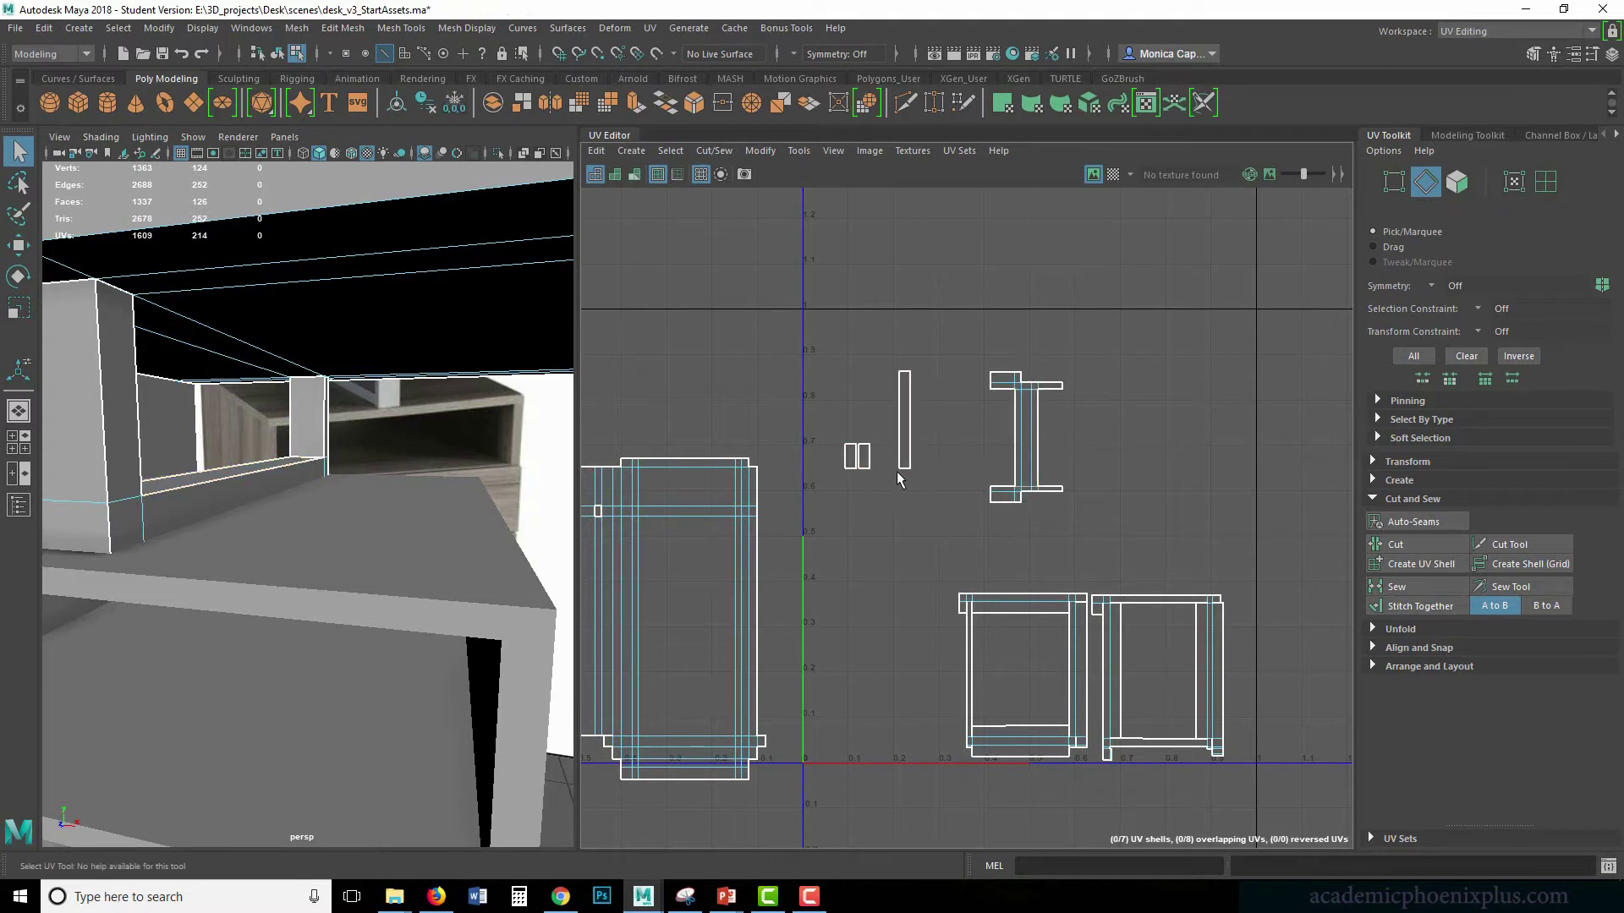
left_click(902, 469)
key("g")
left_click(906, 371)
key("g")
left_click(1016, 445)
key("g")
key("ctrl+z")
key("ctrl+z")
key("ctrl+z")
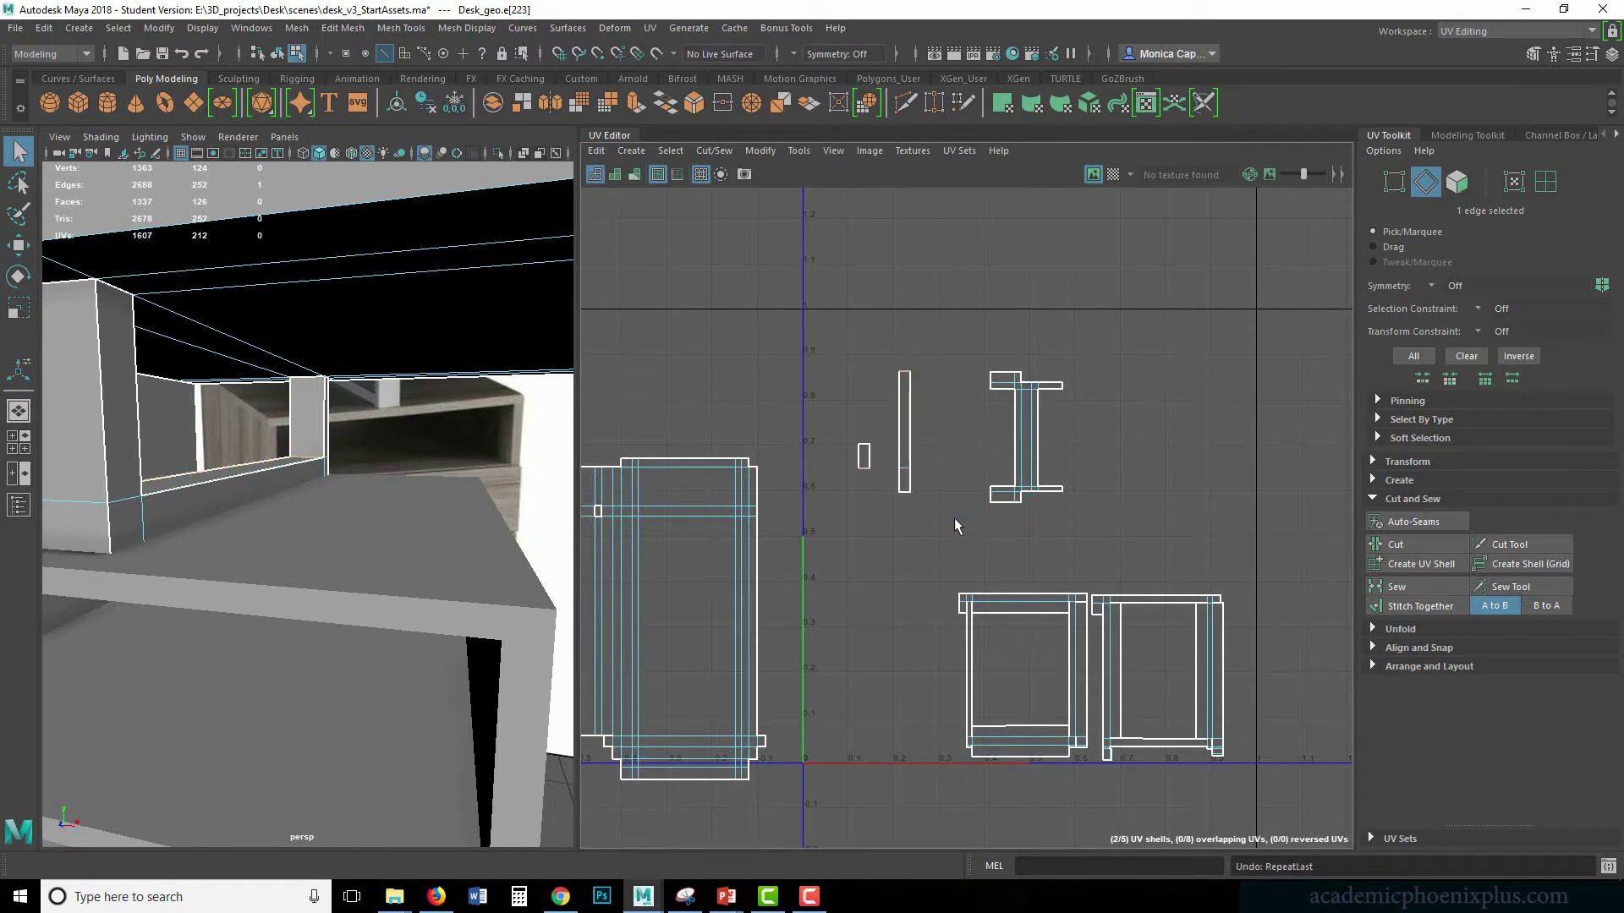
- Stitch the remaining long strip to the inner left side of the short frame shell and the last two small pieces to its right arms
left_click(1014, 457)
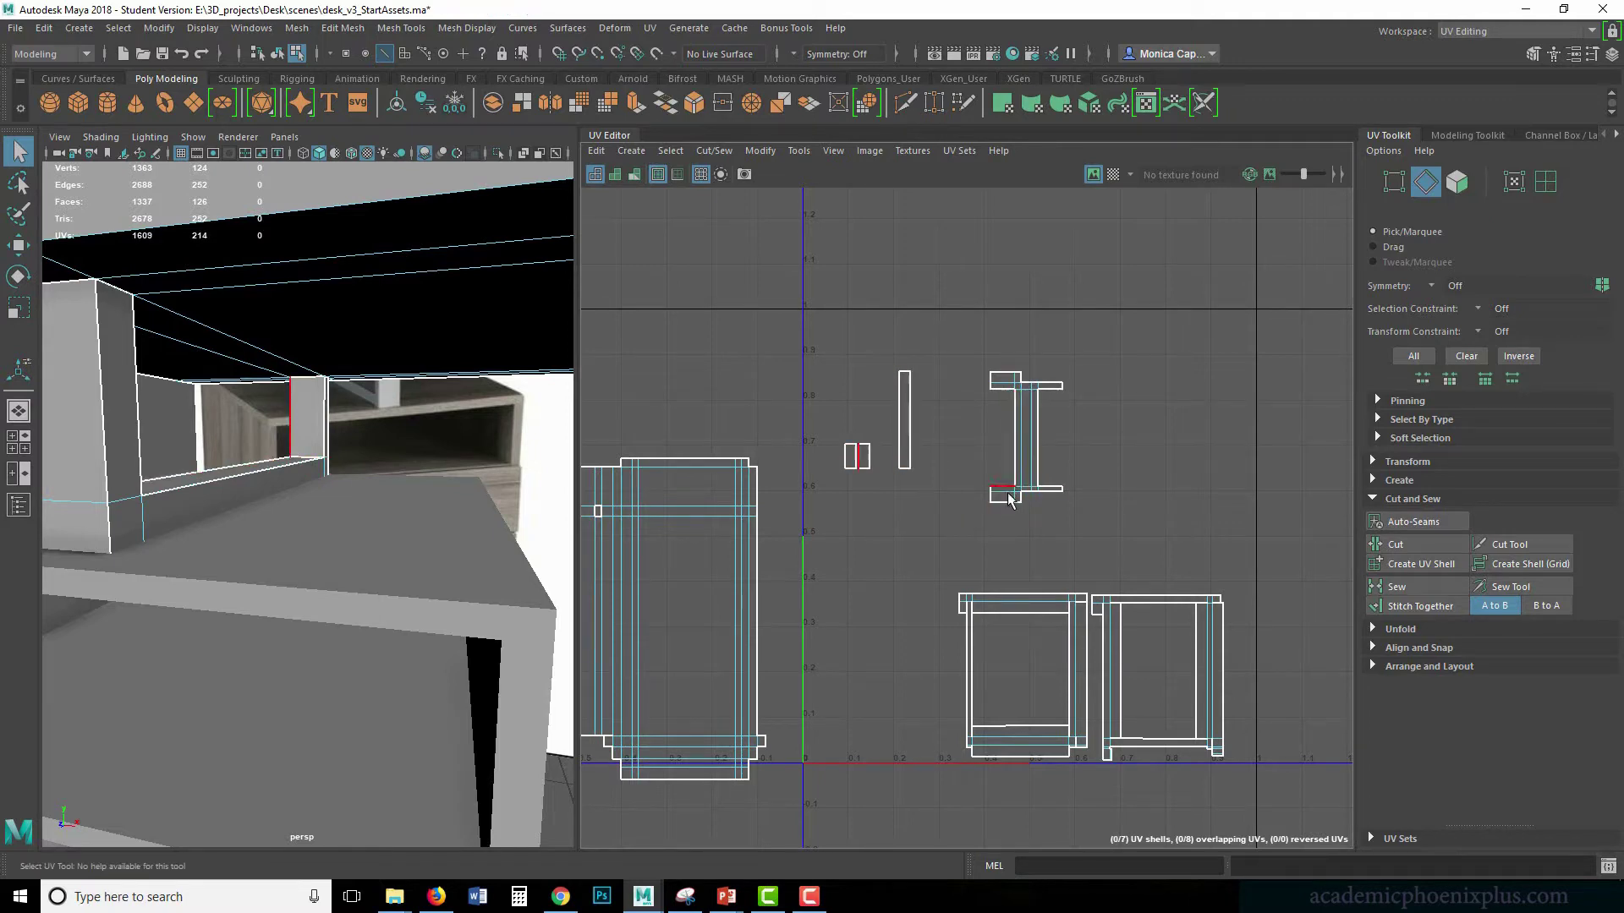
key("g")
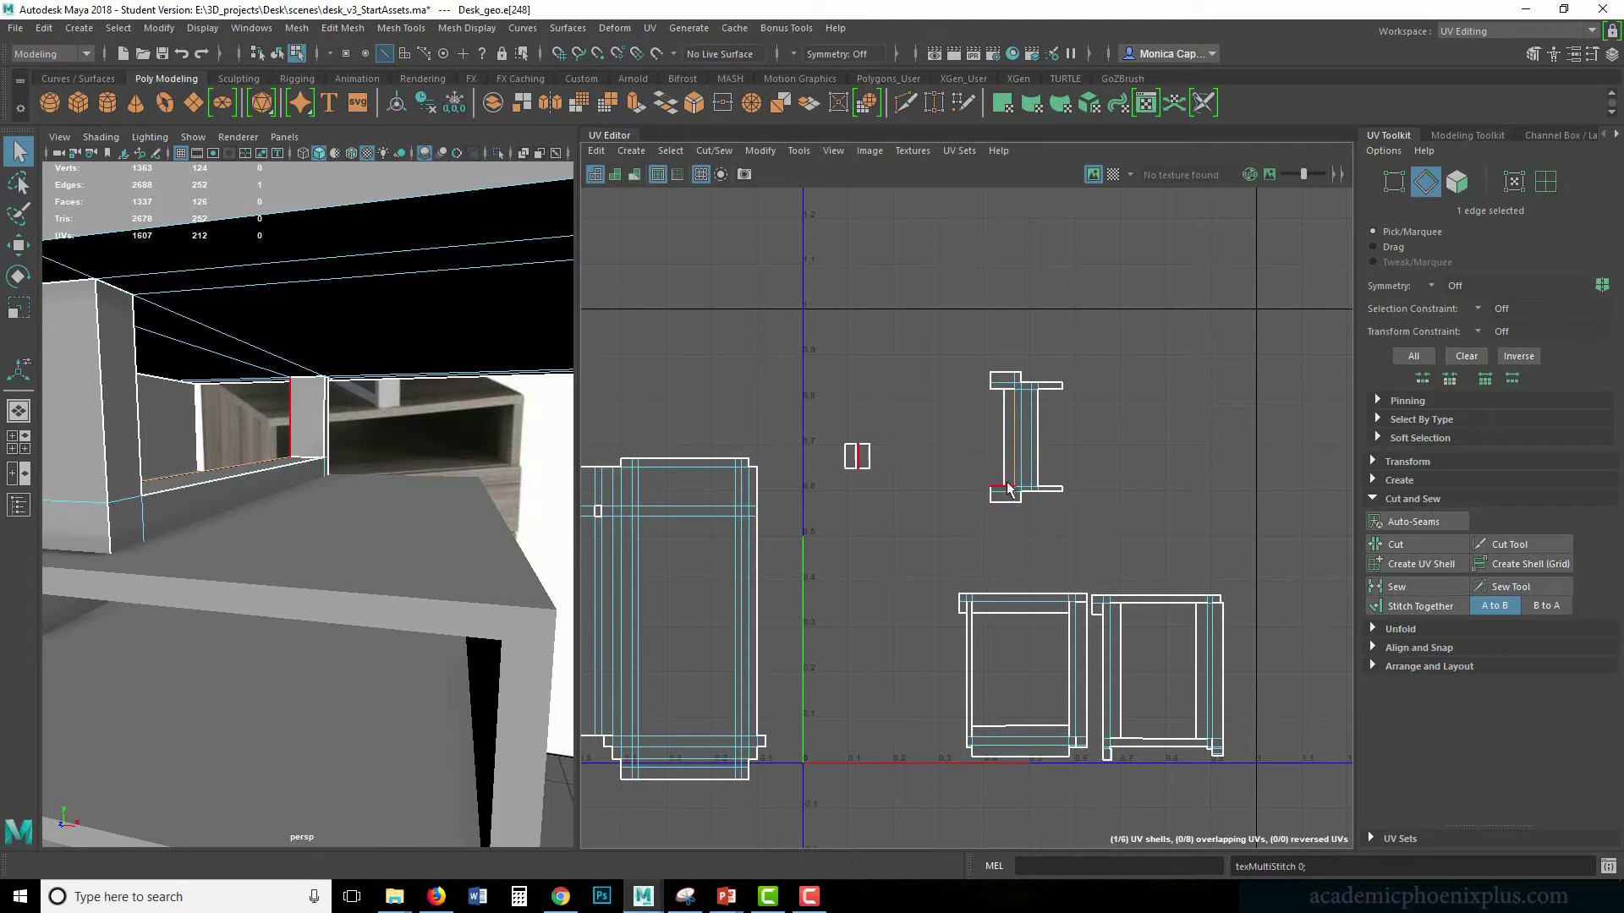
left_click(870, 451)
key("g")
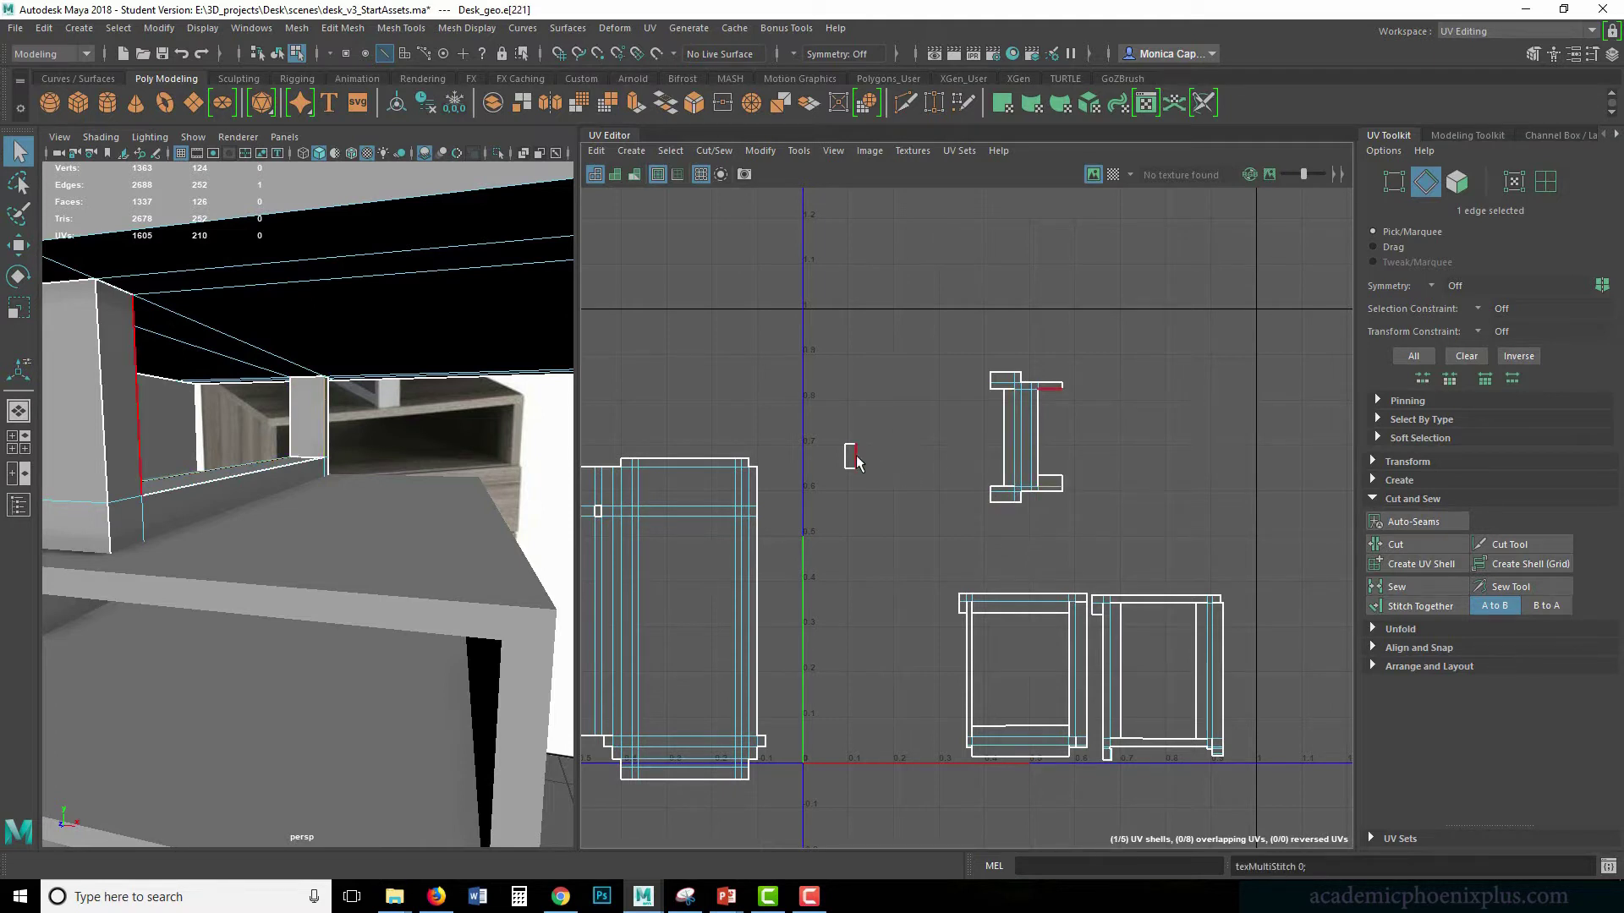
key("g")
- Check the desk's stitched UVs for distortion by previewing the checker pattern on the whole desk, and turn the pattern off again
left_click(1019, 420)
right_click(1022, 420)
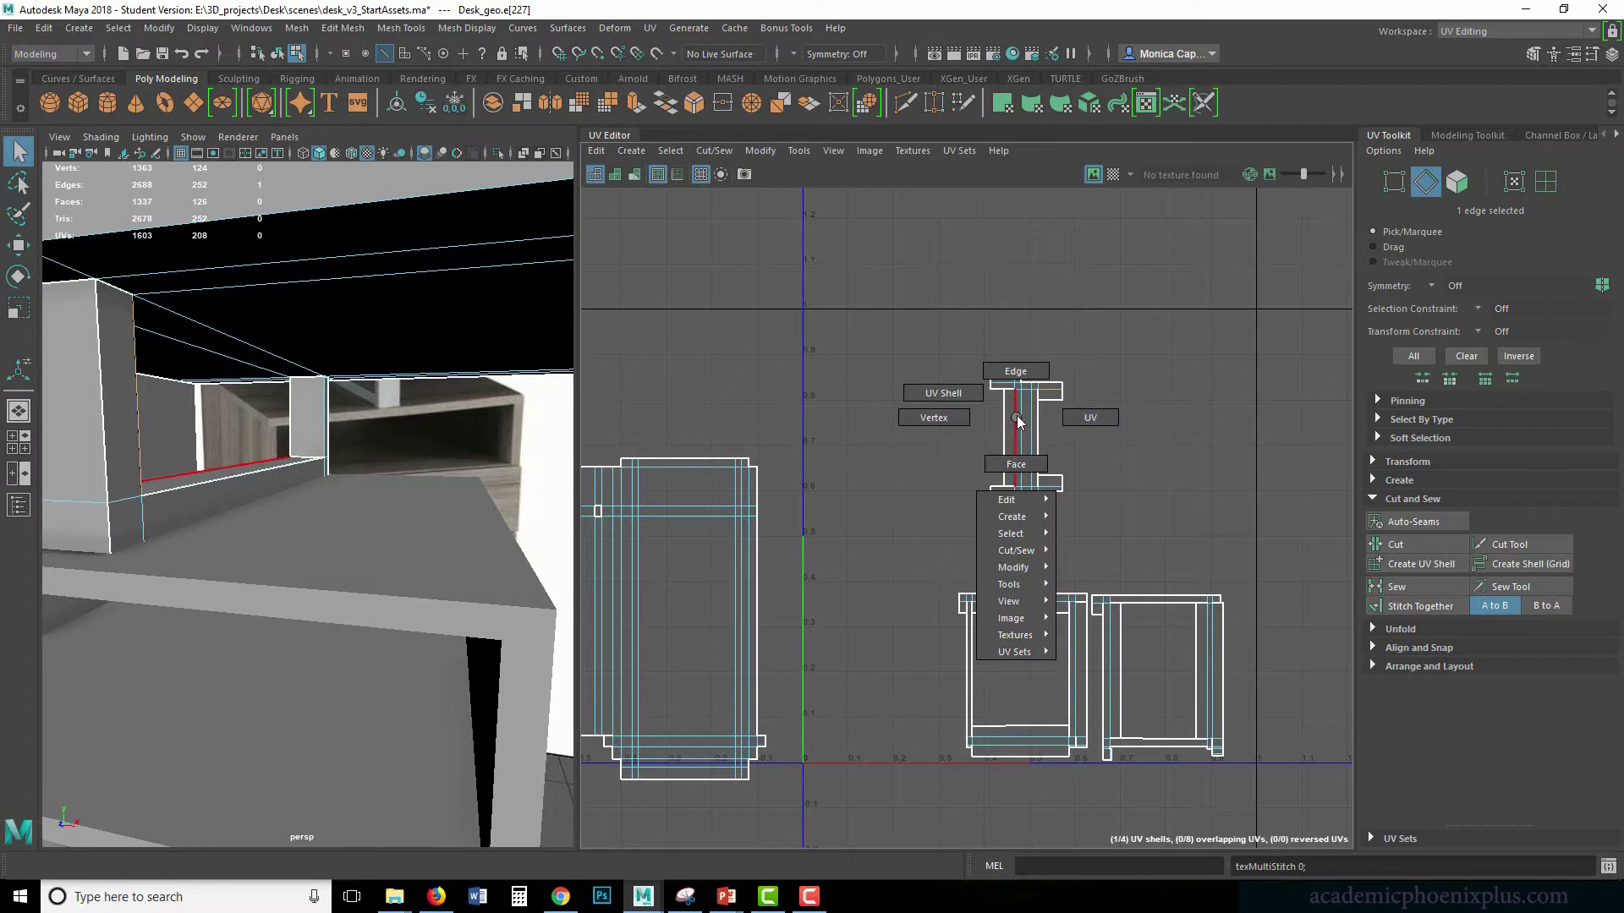
right_click_drag(1018, 420, 759, 519)
scroll(402, 397, "down", 6)
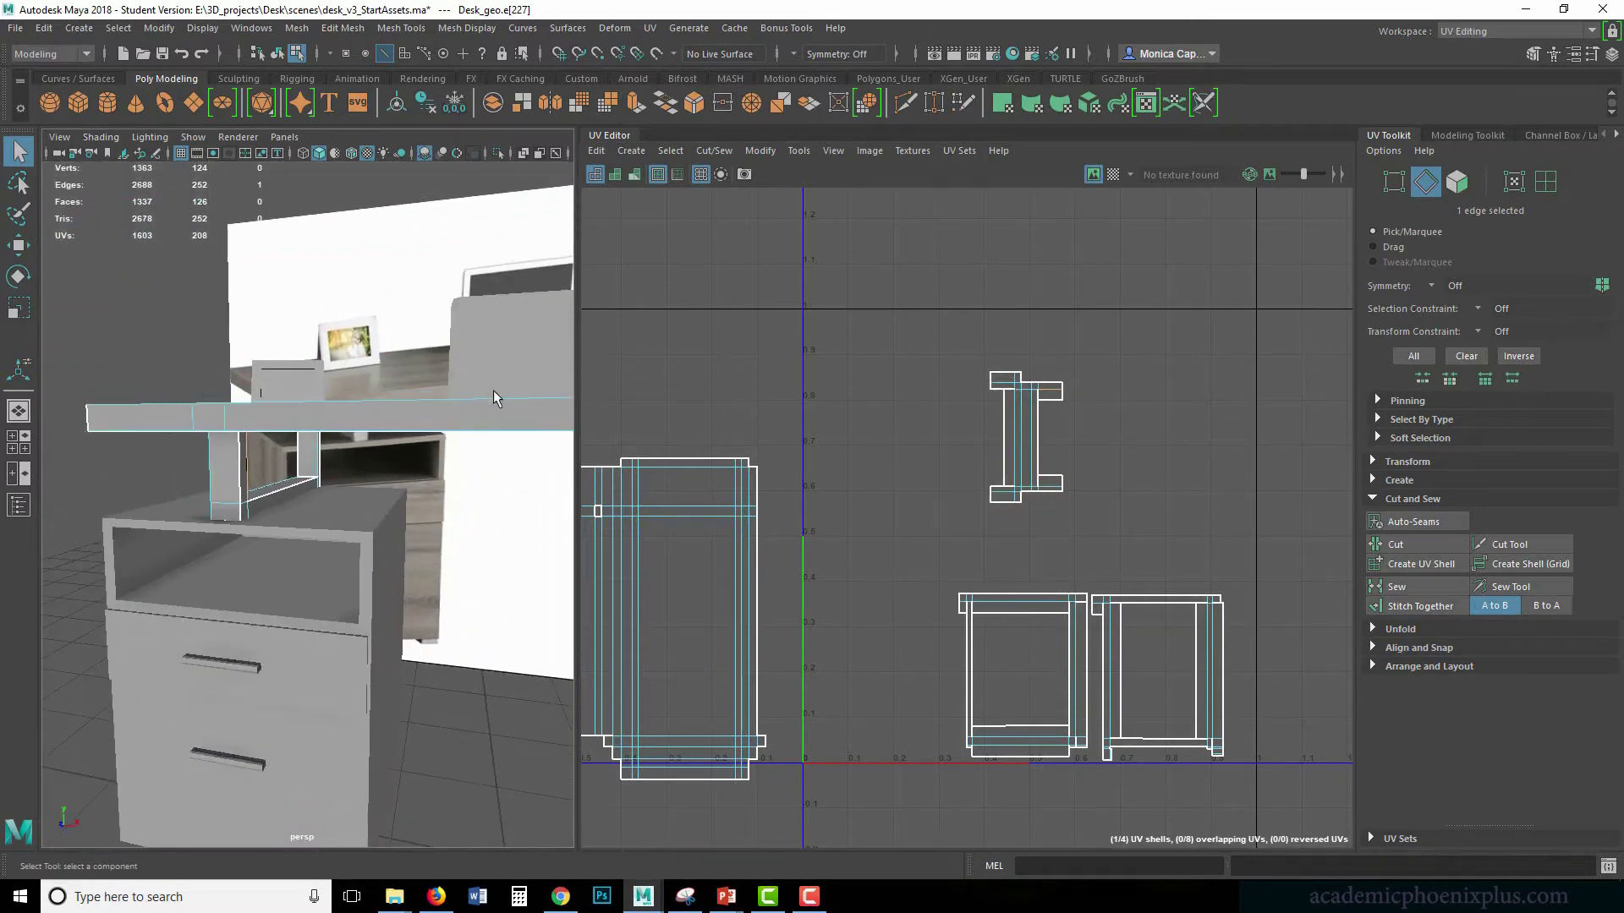
left_click(1092, 174)
left_click_drag(449, 473, 325, 471, "alt")
right_click_drag(324, 453, 241, 448)
middle_click_drag(226, 414, 97, 401, "alt")
scroll(360, 429, "down", 8)
right_click_drag(282, 427, 346, 408)
left_click(338, 566)
left_click_drag(343, 571, 347, 509, "alt")
left_click(343, 517)
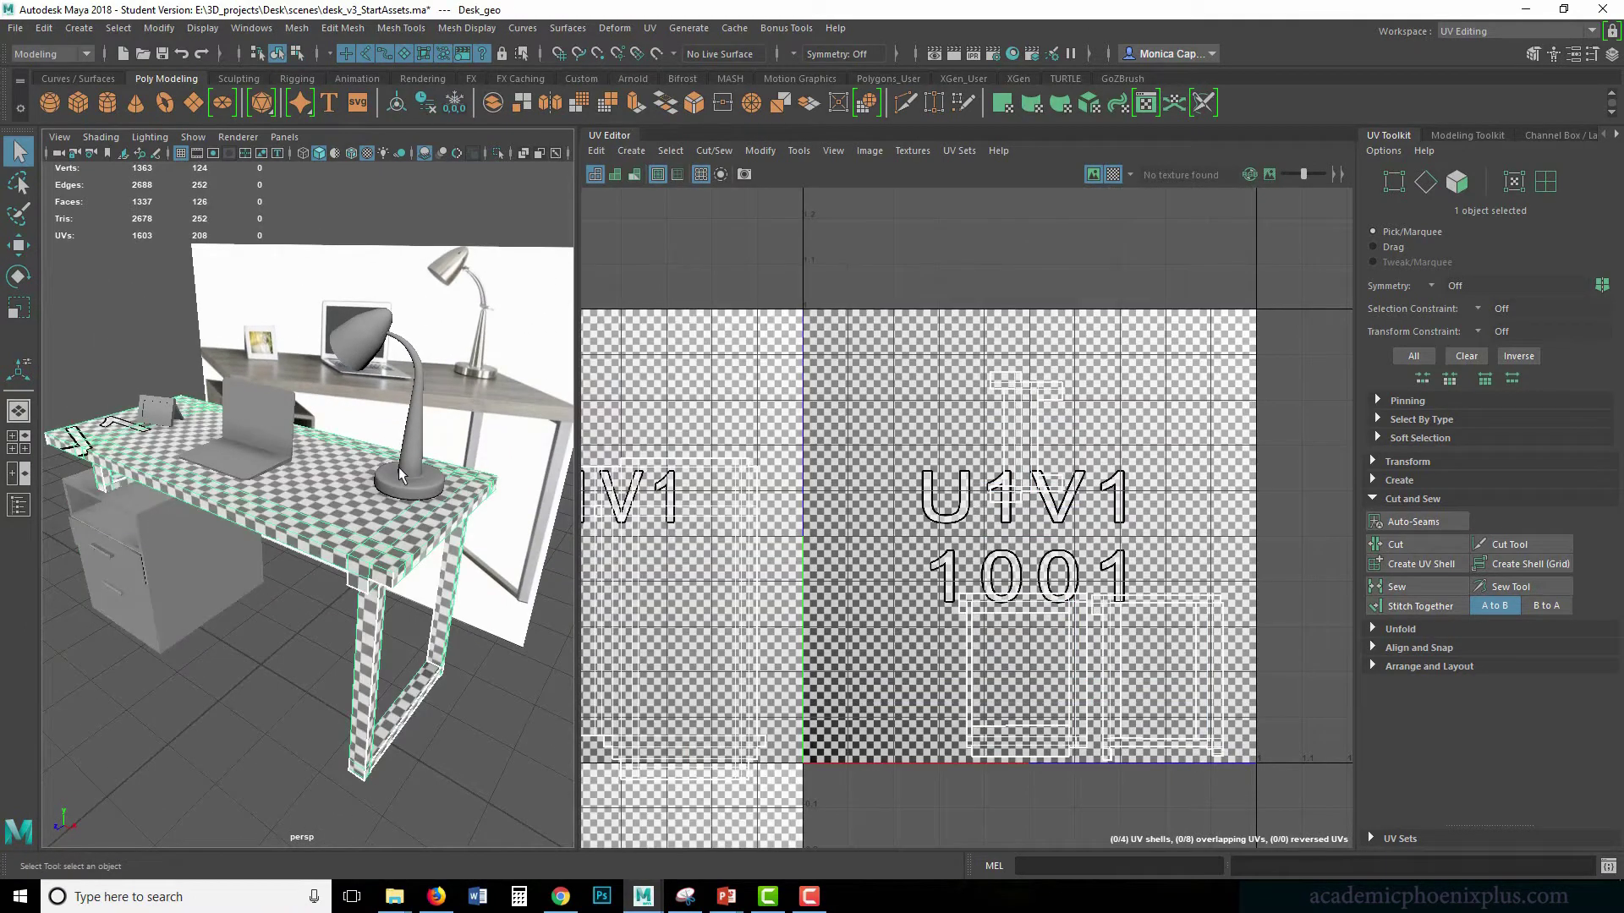
left_click(1112, 174)
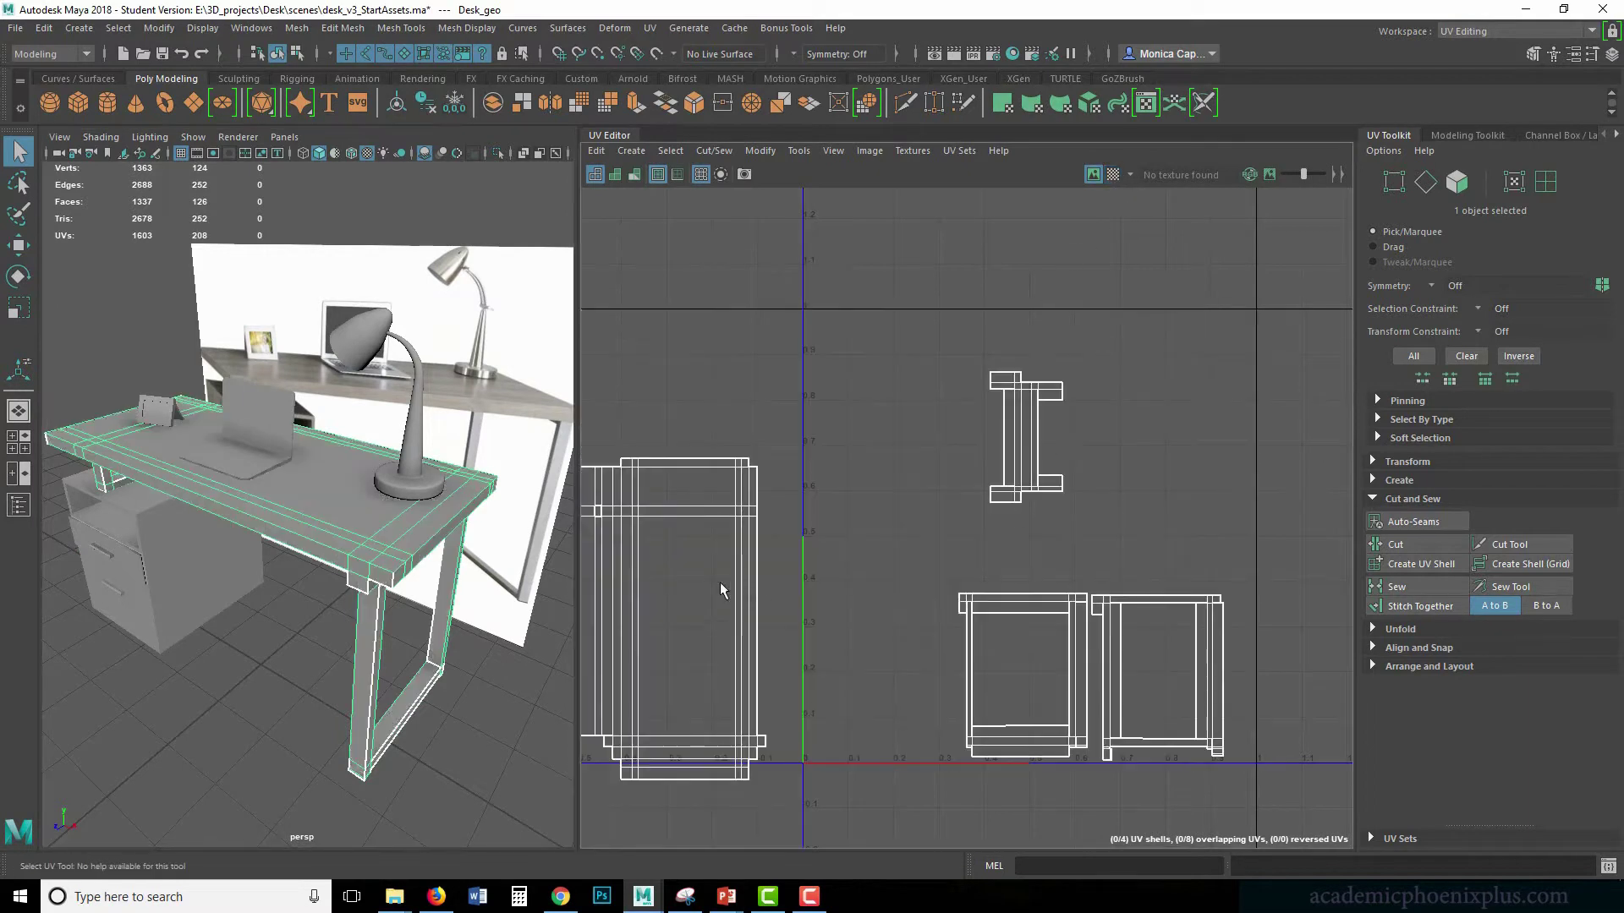
- Scale down the whole tabletop shell and move it into the upper left area of the 0 to 1 UV tile
right_click_drag(718, 587, 724, 621)
left_click(724, 622)
middle_click_drag(702, 609, 936, 556, "alt")
scroll(964, 539, "down", 2)
middle_click_drag(1068, 629, 837, 590, "alt")
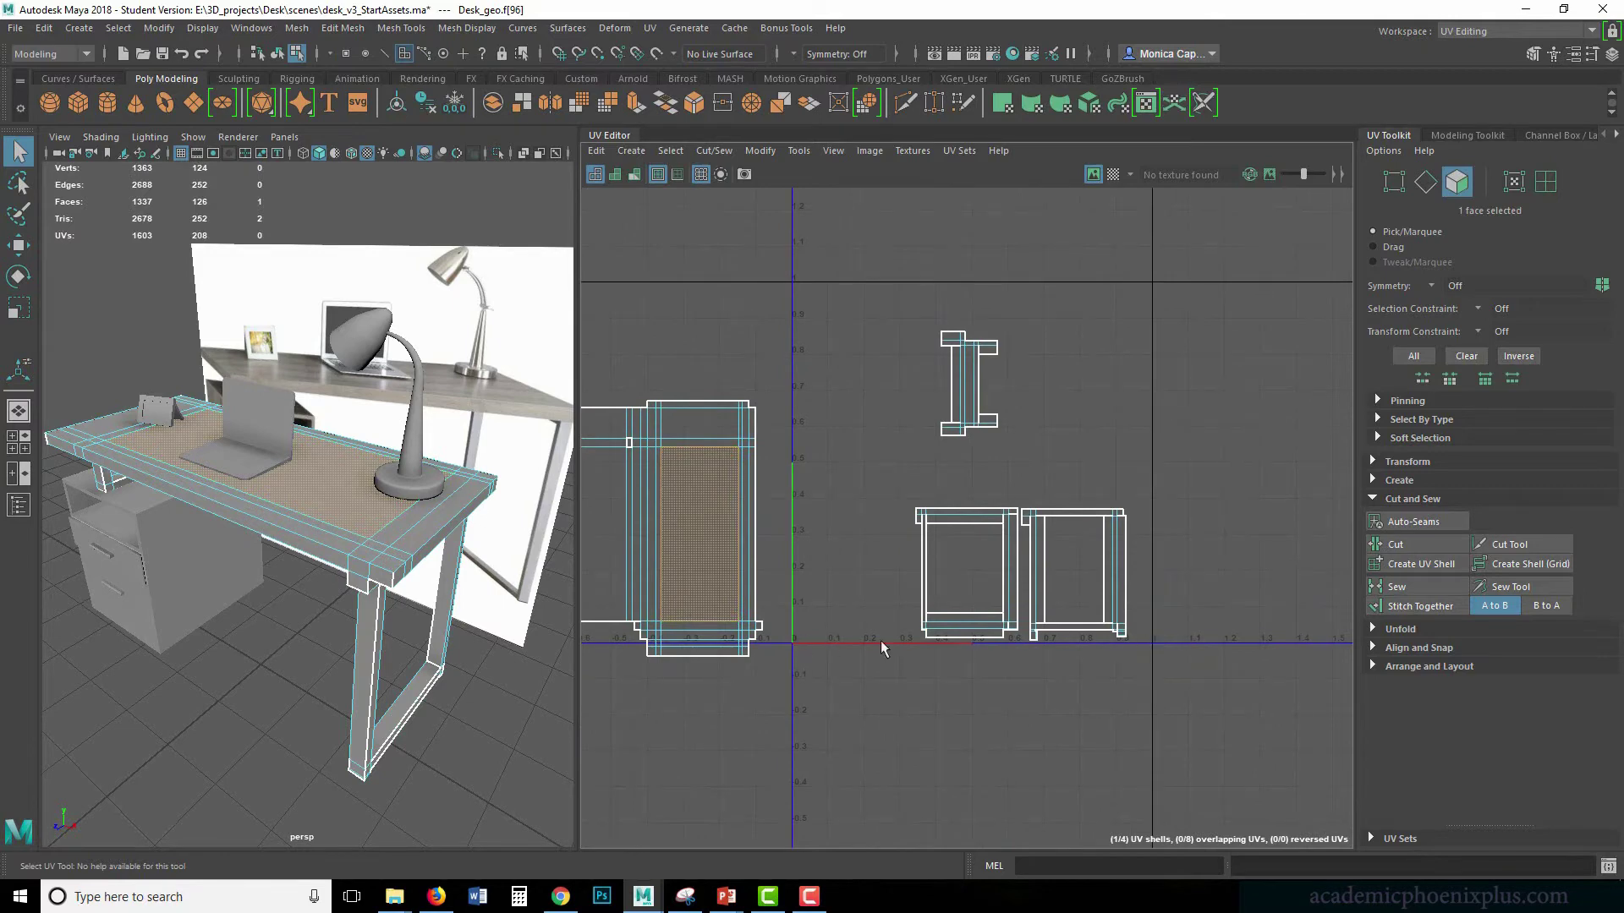
double_click(666, 578)
scroll(871, 516, "down", 2)
key("r")
left_click_drag(680, 533, 882, 395)
key("w")
- Move both leg frame shells directly below the tabletop shell and fit the short frame shell beside the tabletop shell
left_click(992, 459)
left_click(962, 435)
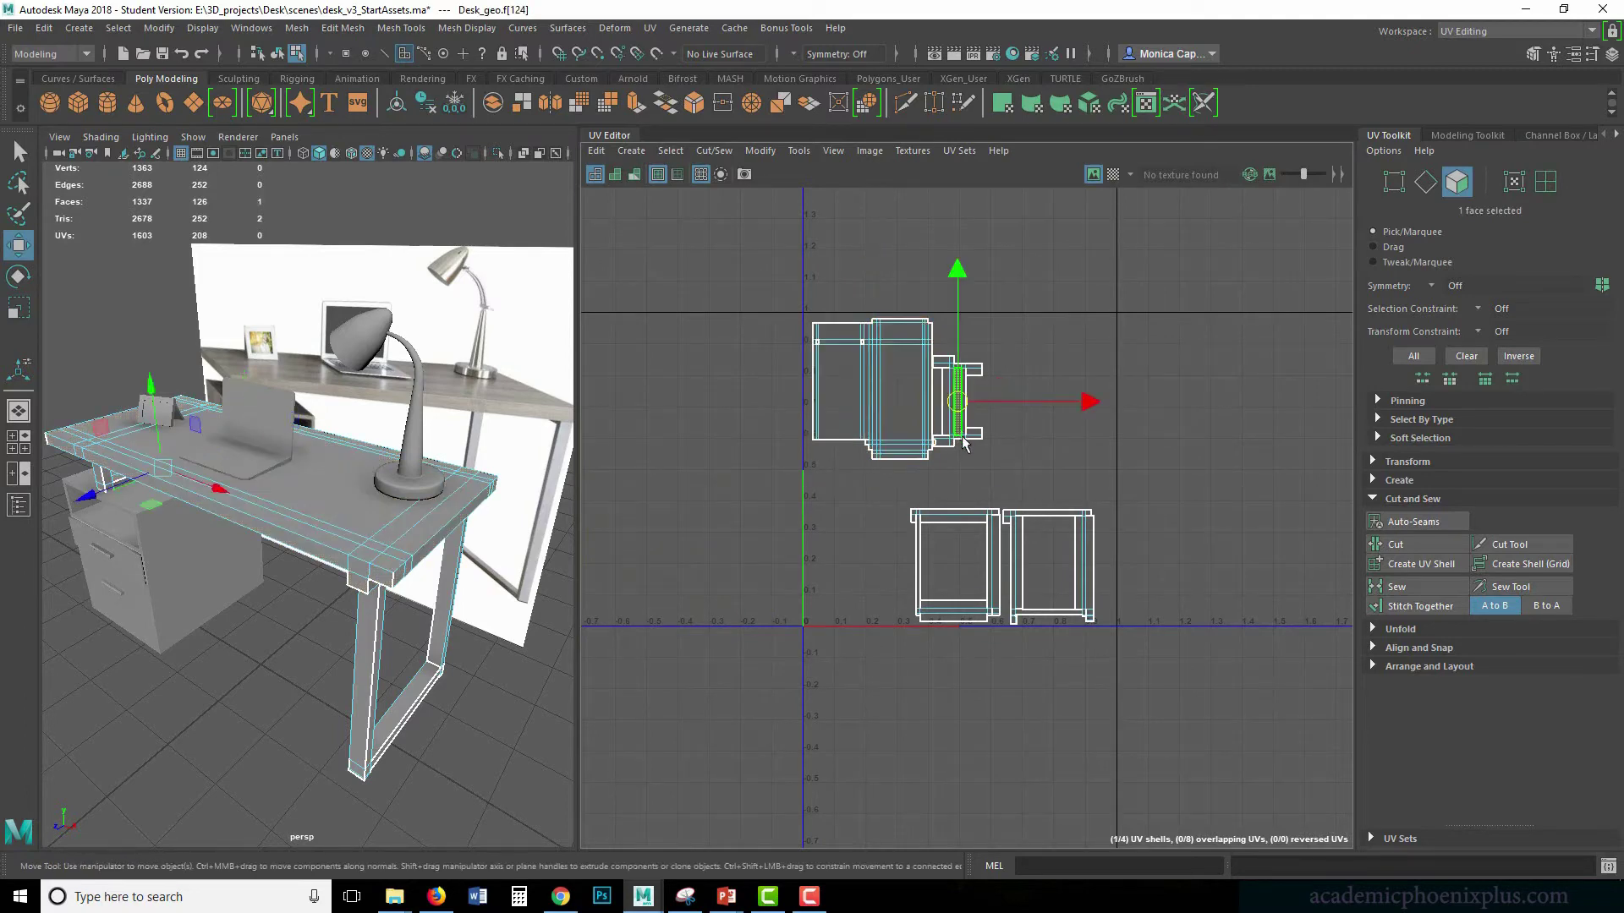
double_click(959, 518)
double_click(1049, 515, "shift")
left_click_drag(1002, 564, 872, 546)
left_click(973, 437)
double_click(968, 430)
mouse_move(967, 429)
left_mouse_down()
mouse_move(981, 420)
mouse_move(963, 450)
left_mouse_up()
- Select all four desk shells and move them together out of the 0 to 1 UV tile, to its left
left_click_drag(1071, 690, 706, 275)
left_click_drag(1023, 472, 710, 482)
left_click_drag(79, 560, 322, 599, "alt")
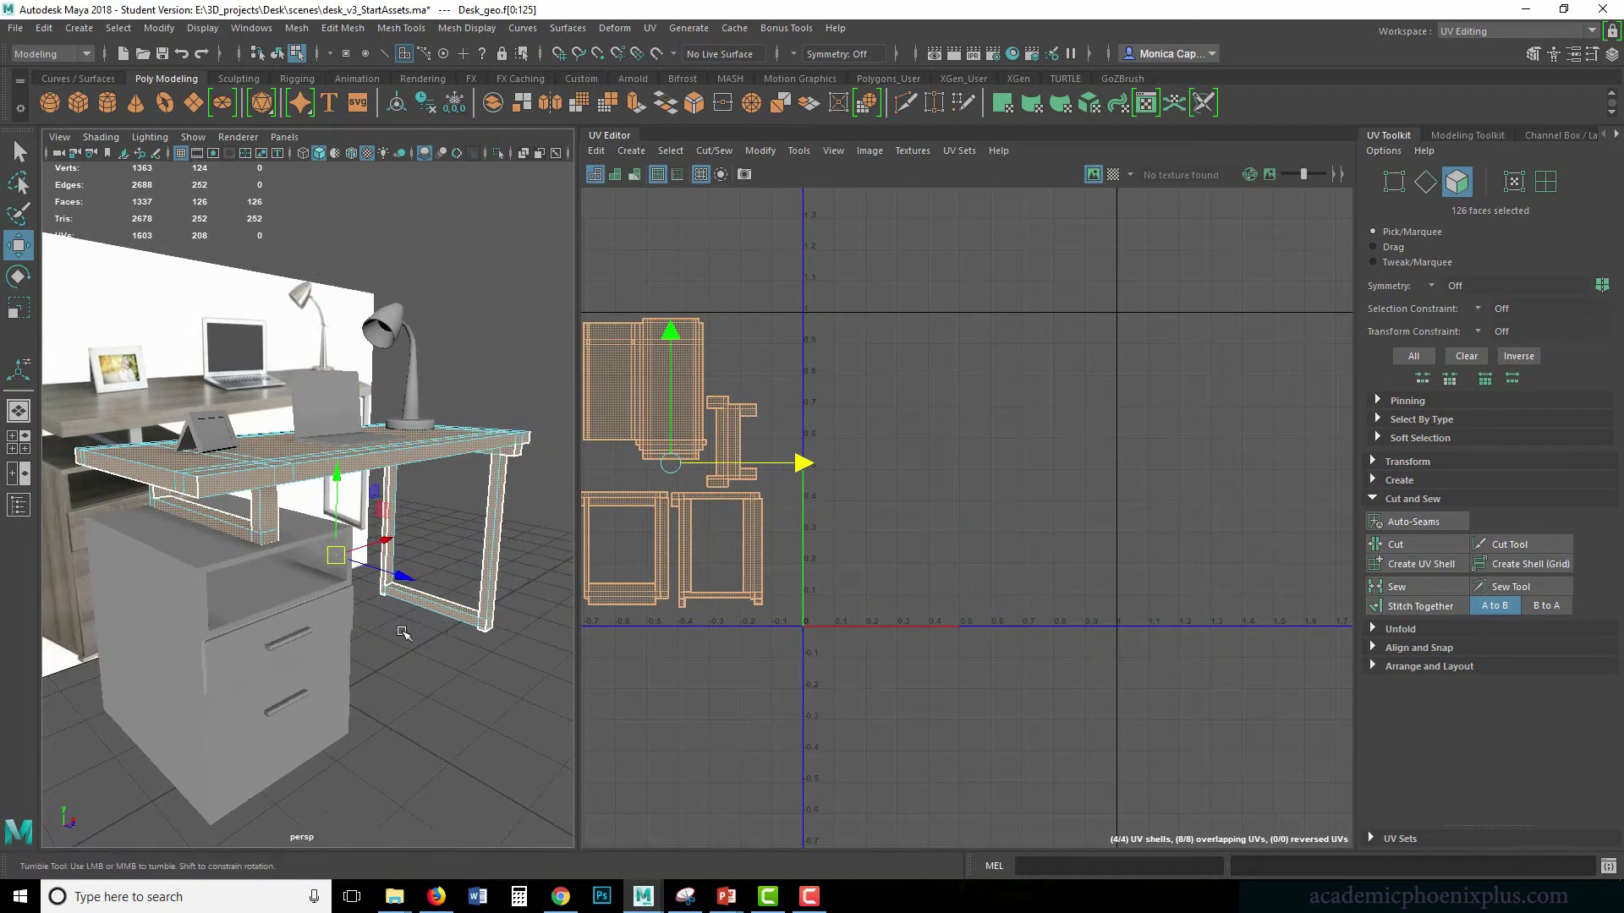
left_click_drag(421, 631, 381, 617, "alt")
- Return to object selection, compare the drawer cabinet's UV layout with the desk's, and select only the drawer cabinet
left_click(337, 431)
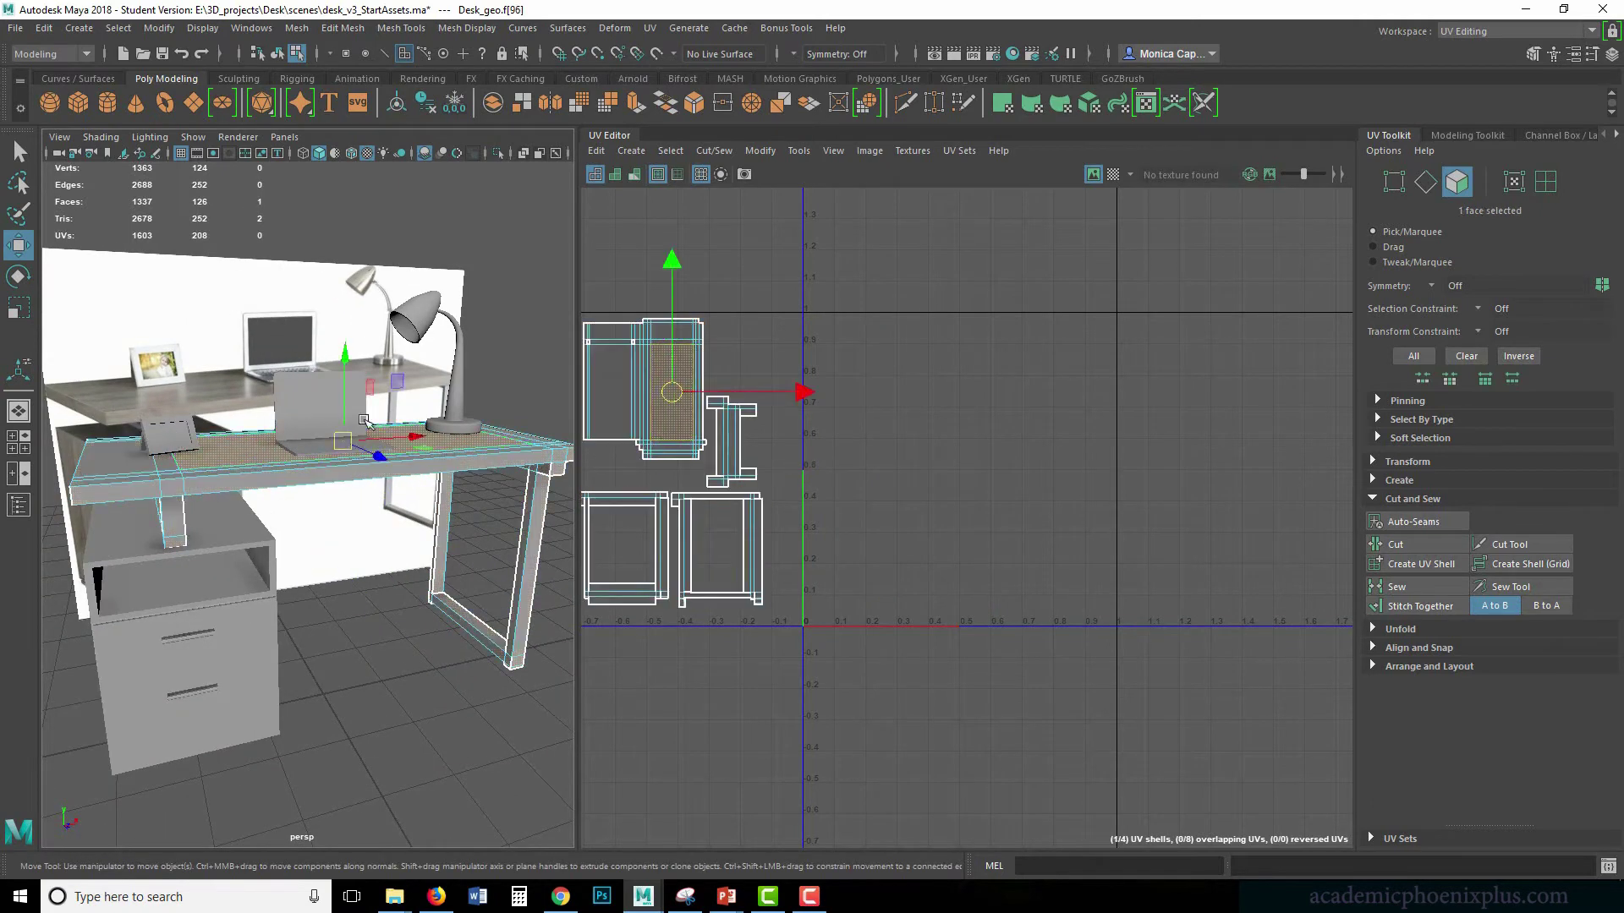
left_click(338, 409)
key("F11")
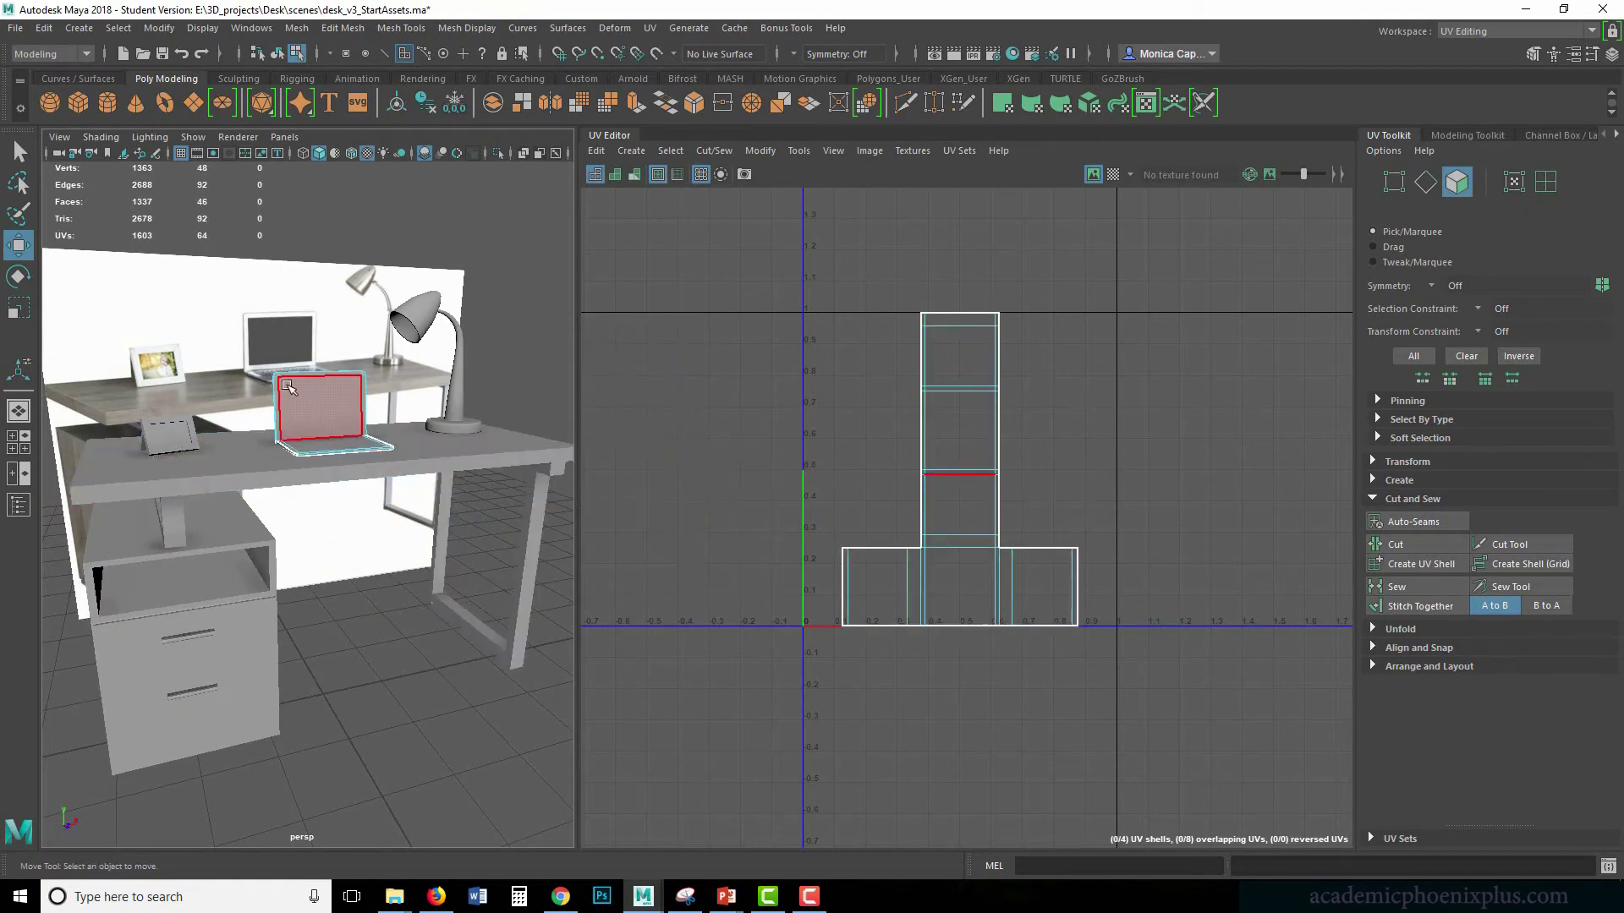
right_click_drag(332, 407, 404, 382)
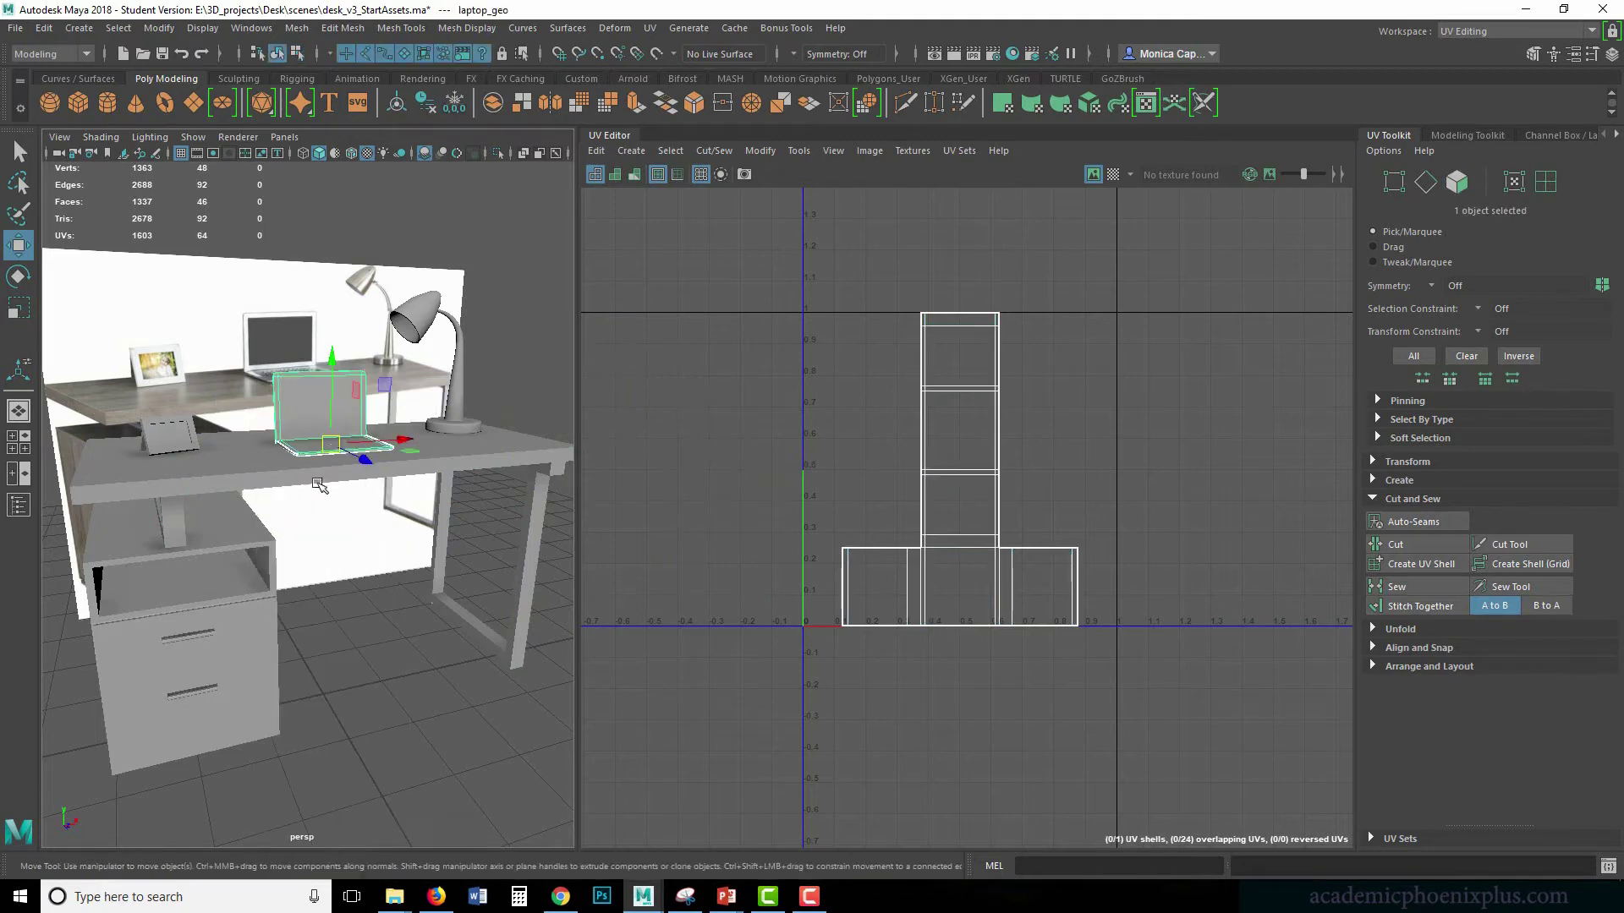
left_click(296, 582)
left_click(270, 600)
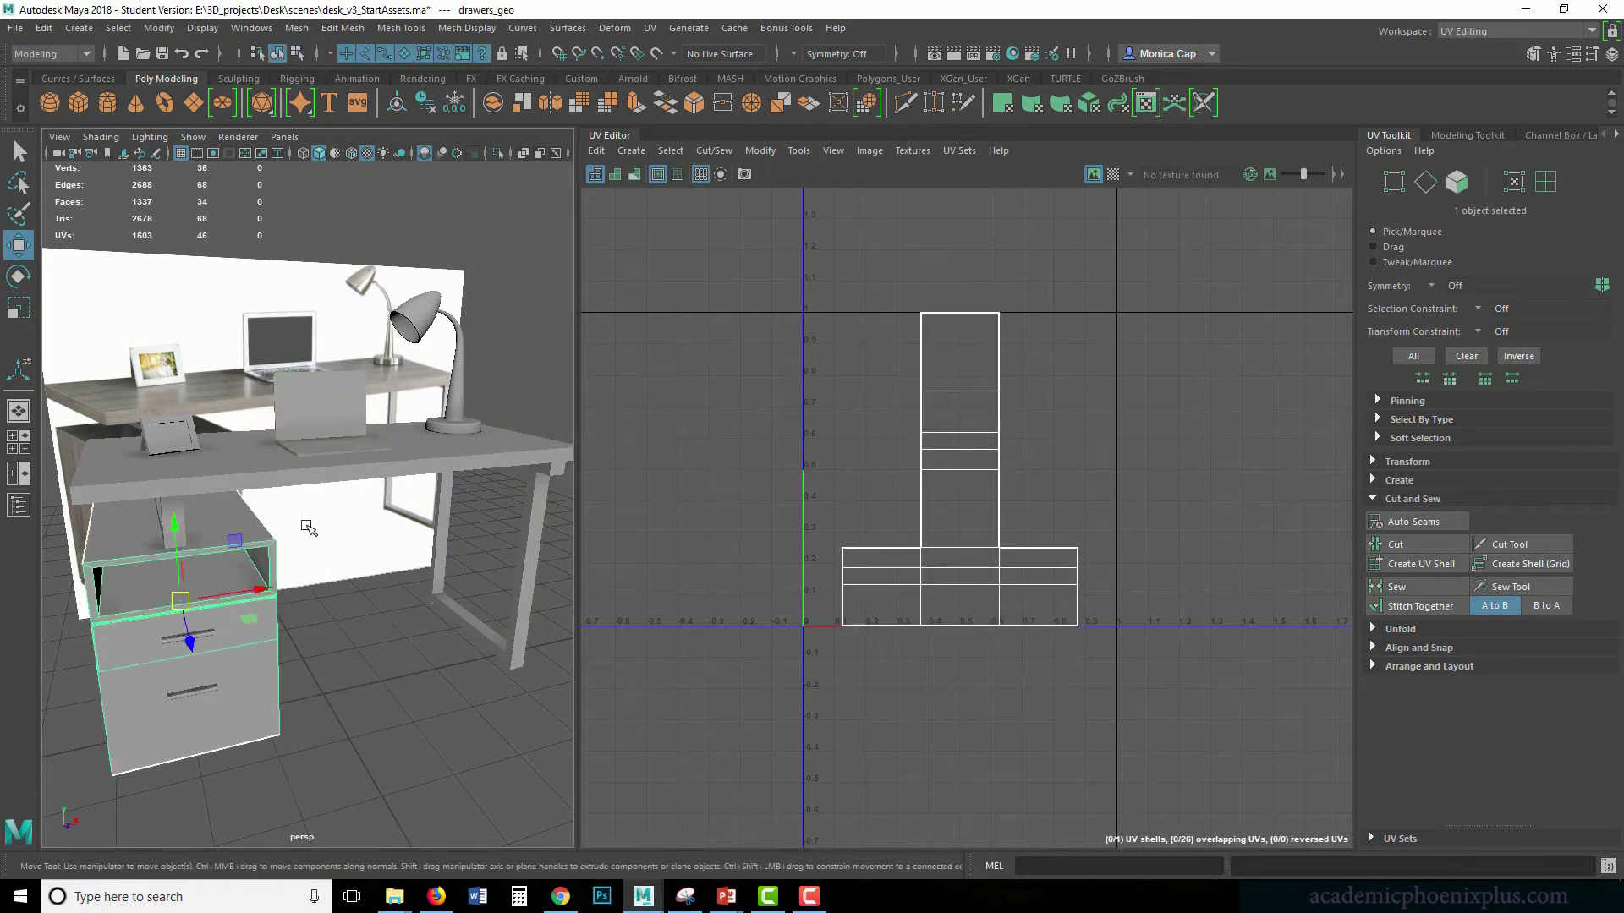
left_click(379, 464, "shift")
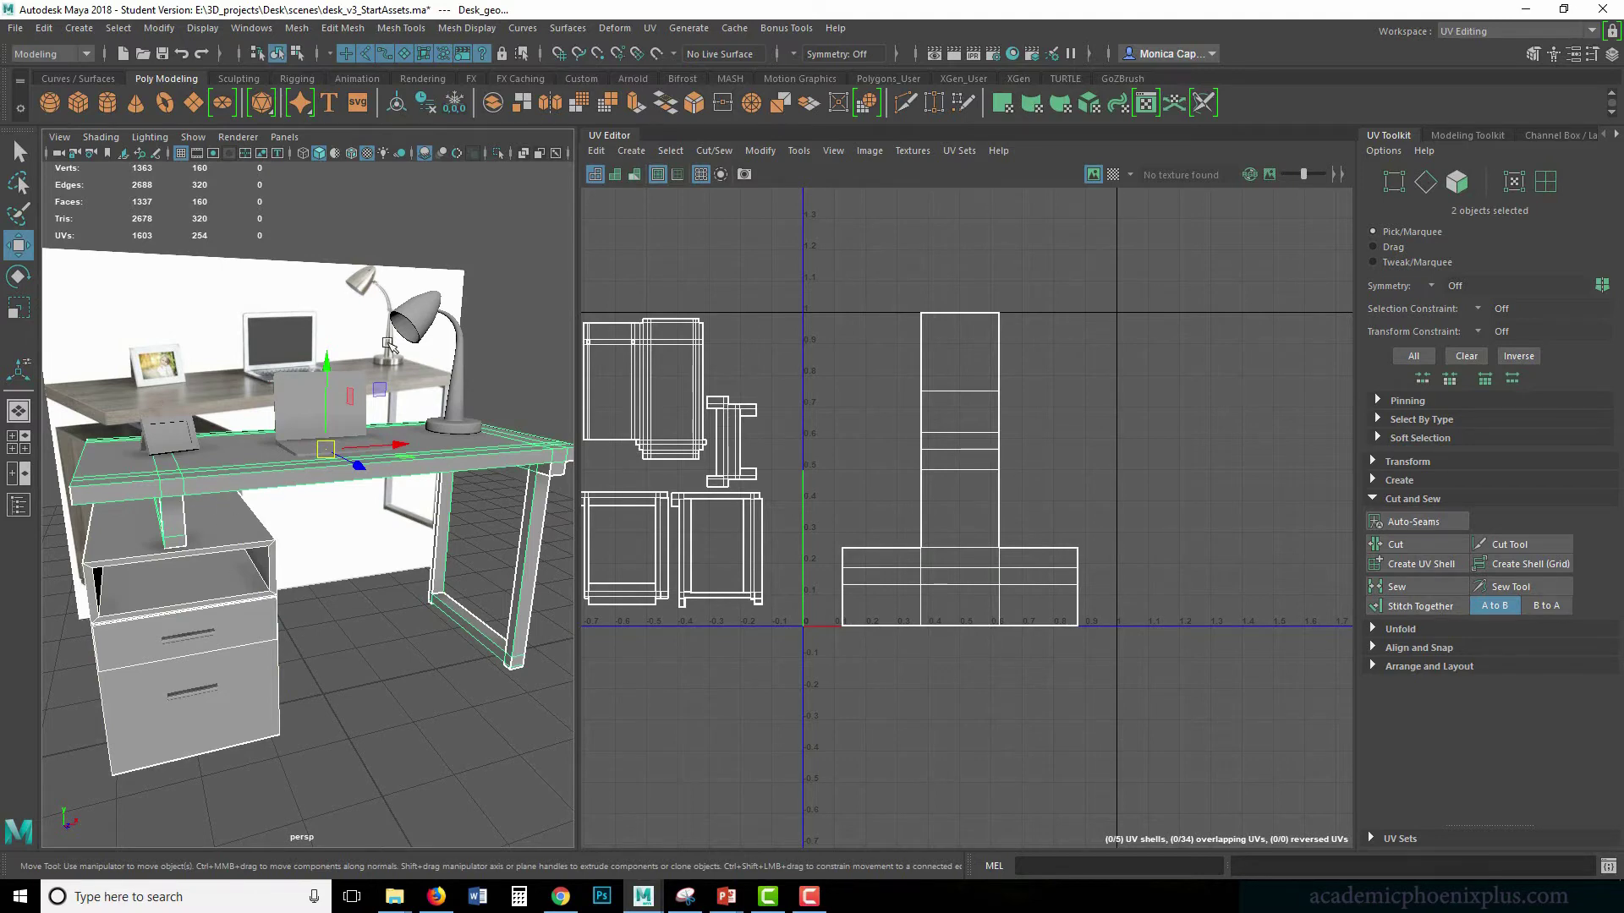
left_click(387, 461)
left_click(242, 680)
left_click_drag(259, 656, 456, 636, "alt")
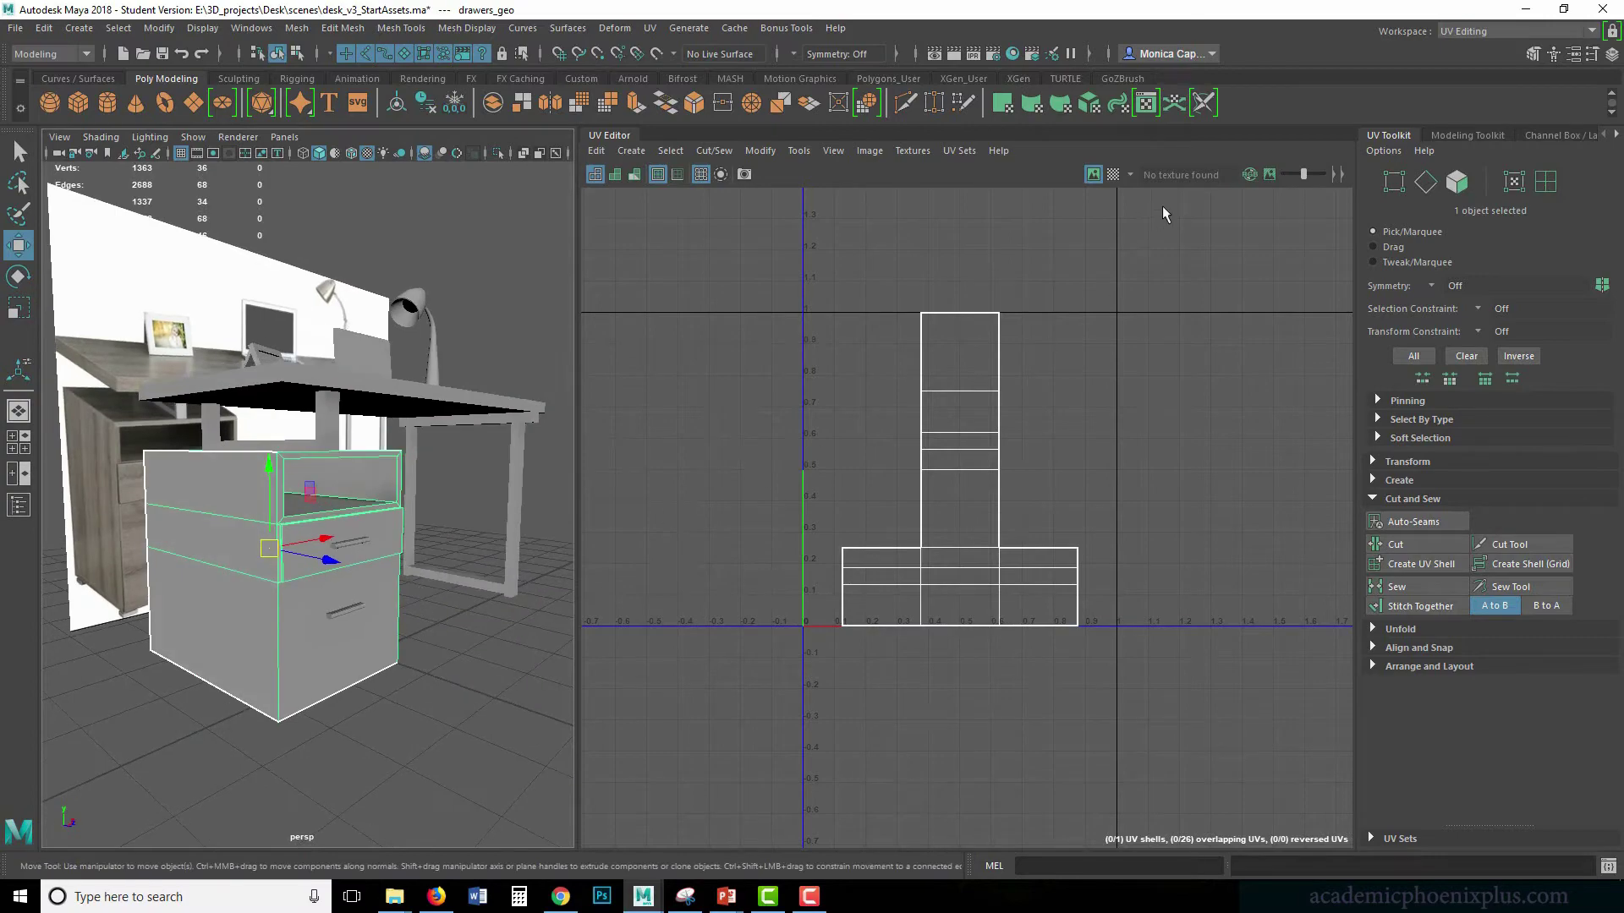
- Preview the checker pattern on the drawer cabinet and apply an automatic UV projection to it
left_click(1113, 174)
mouse_move(322, 557)
left_mouse_down("alt")
mouse_move(165, 546)
mouse_move(232, 584)
mouse_move(318, 543)
left_mouse_up("alt")
left_click(1113, 174)
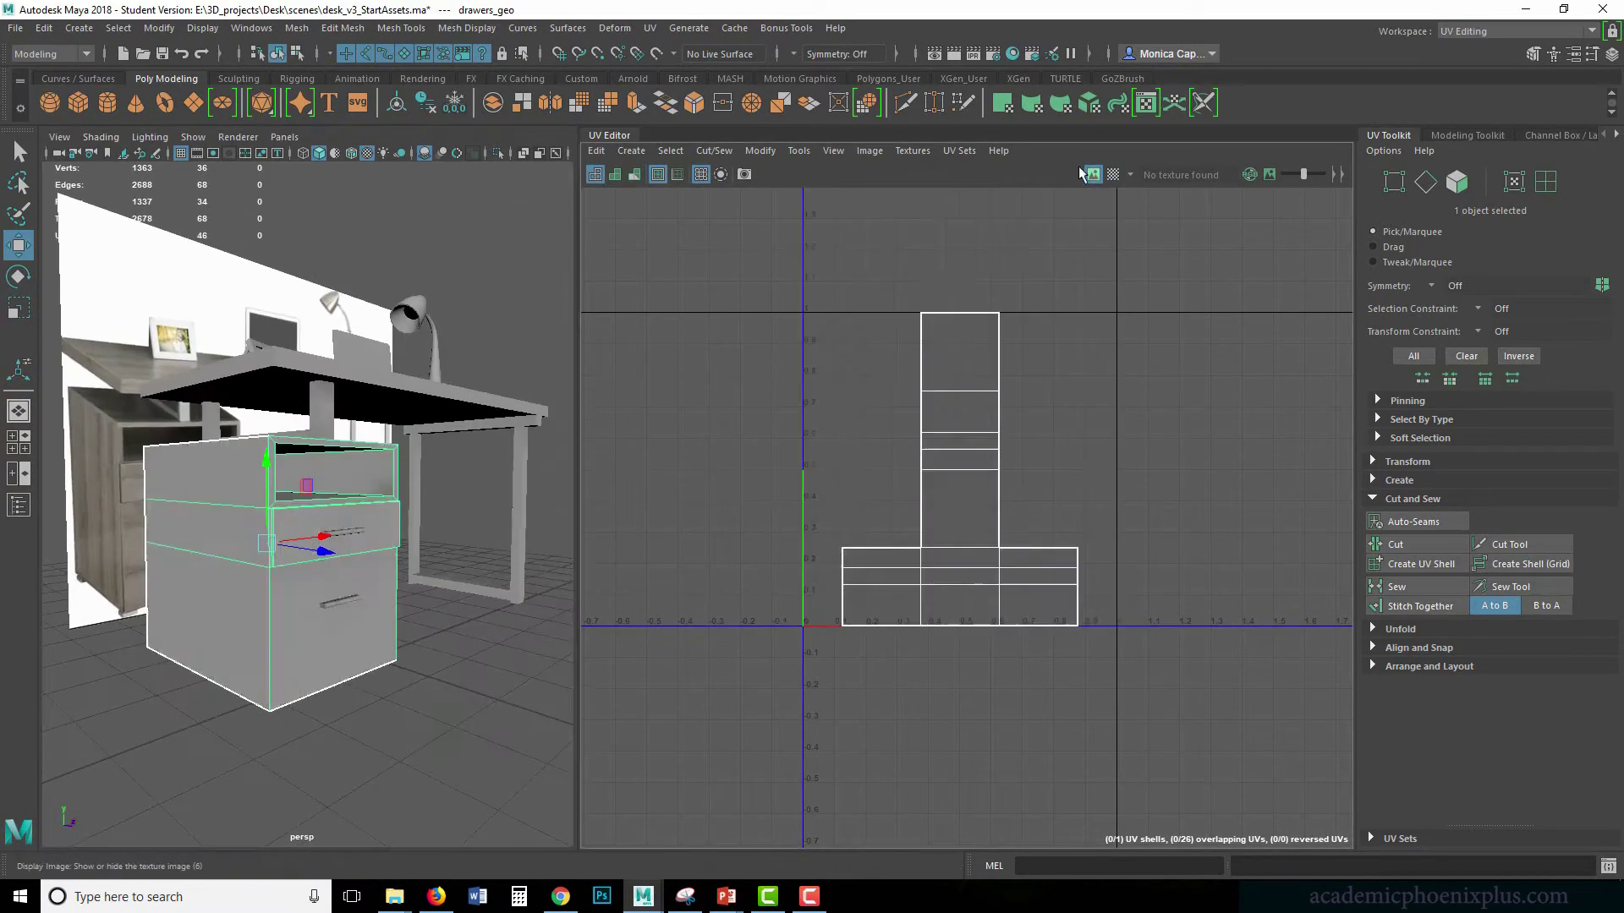
left_click(651, 28)
left_click(698, 127)
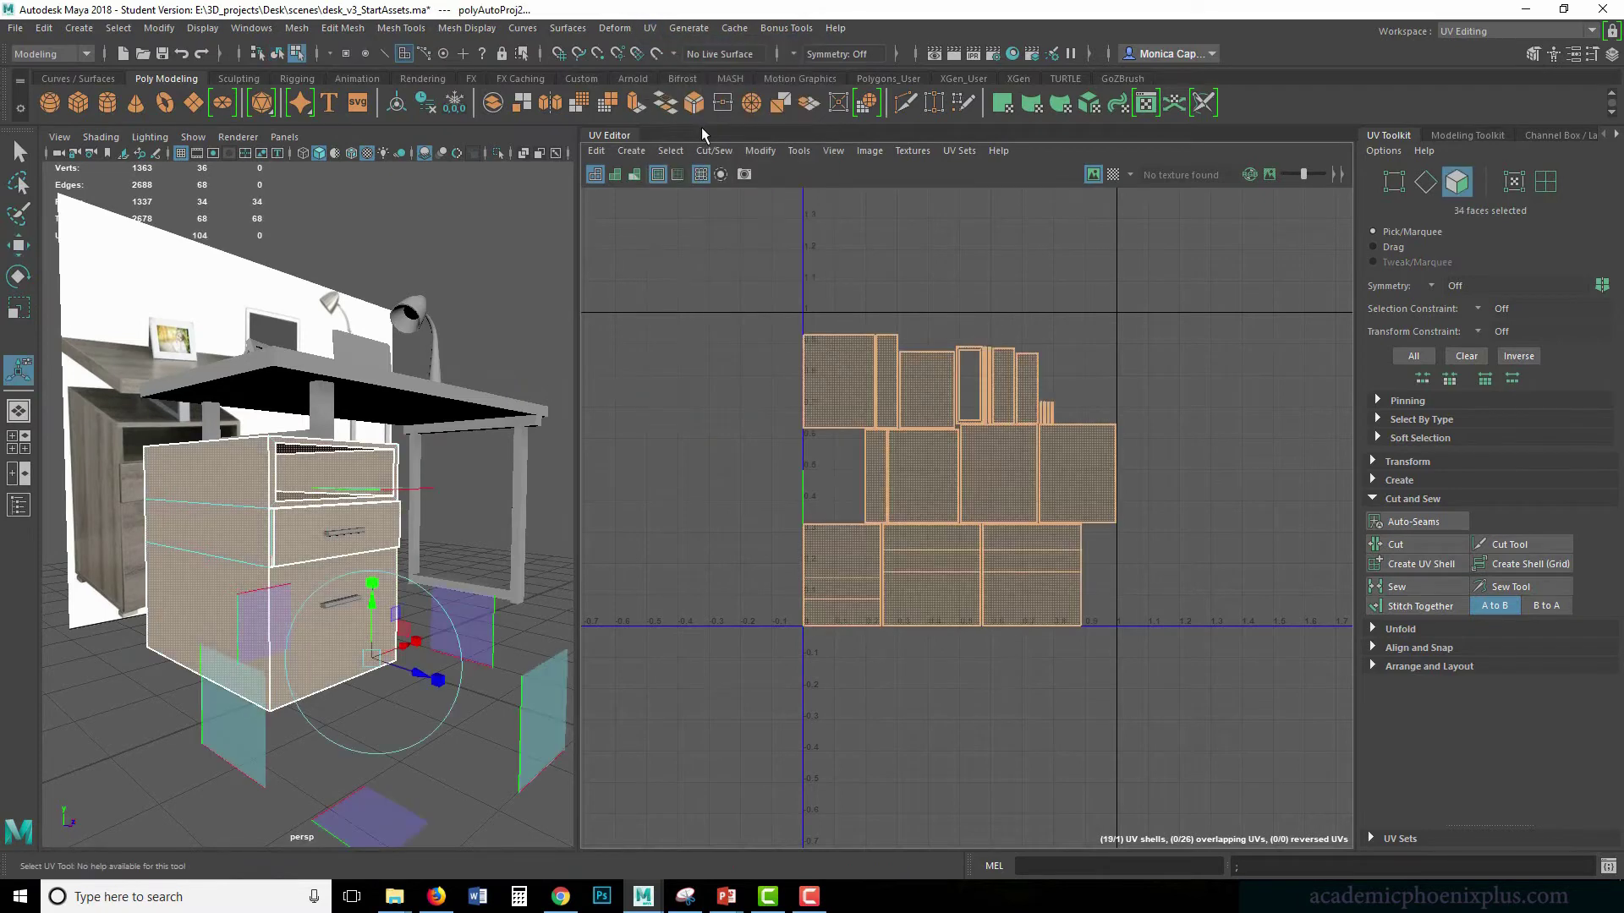
- Inspect the cabinet's automatic projection up close with the checker pattern shown, and hide the pattern again
mouse_move(274, 526)
left_mouse_down("alt")
mouse_move(297, 516)
mouse_move(266, 518)
left_mouse_up("alt")
left_click(1113, 174)
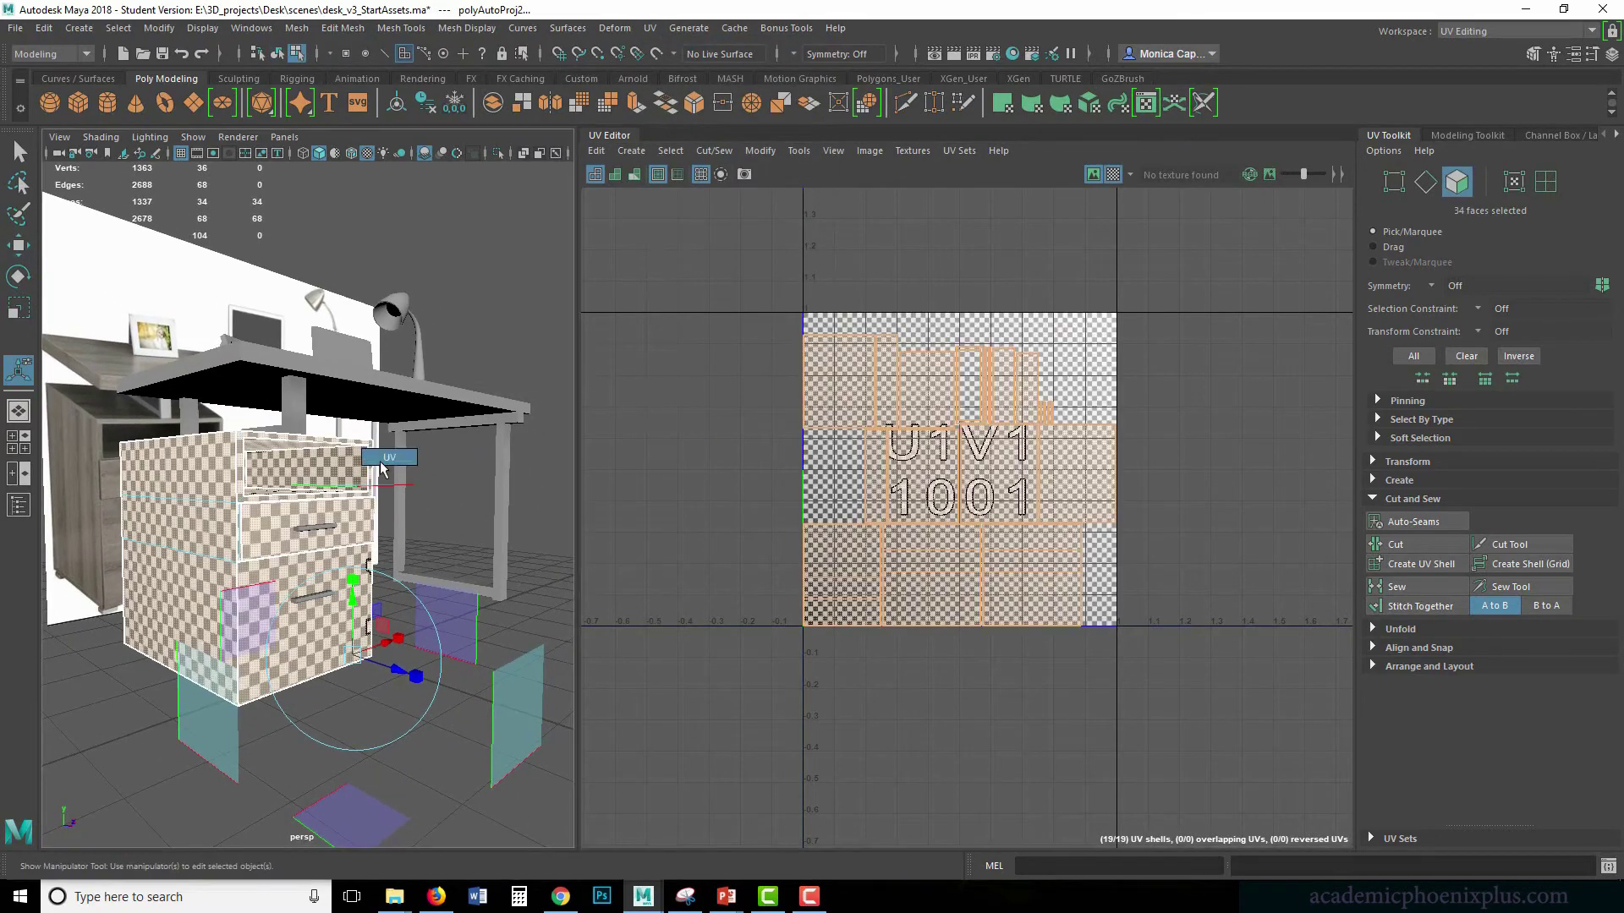
left_click(376, 462)
mouse_move(362, 465)
left_mouse_down("alt")
mouse_move(269, 472)
mouse_move(359, 468)
mouse_move(377, 442)
left_mouse_up("alt")
right_click_drag(377, 441, 486, 435, "alt")
left_click(1113, 174)
- Stitch the cabinet's upper and lower front panels to the side panel along the near front vertical edges
left_click_drag(403, 519, 342, 462, "alt")
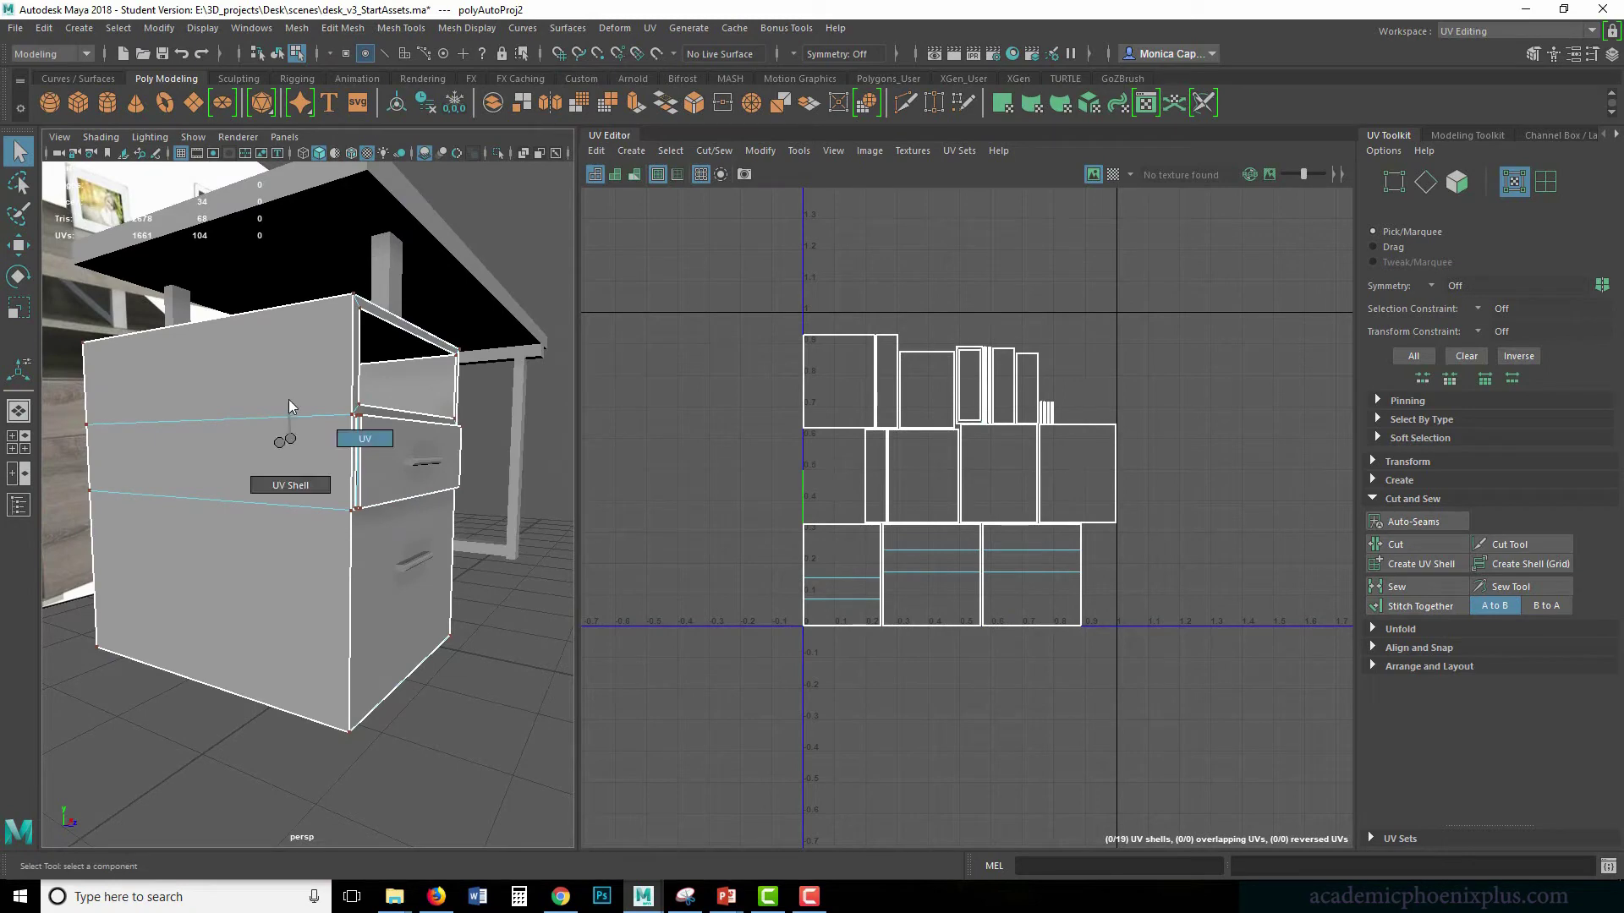
right_click_drag(268, 429, 276, 392)
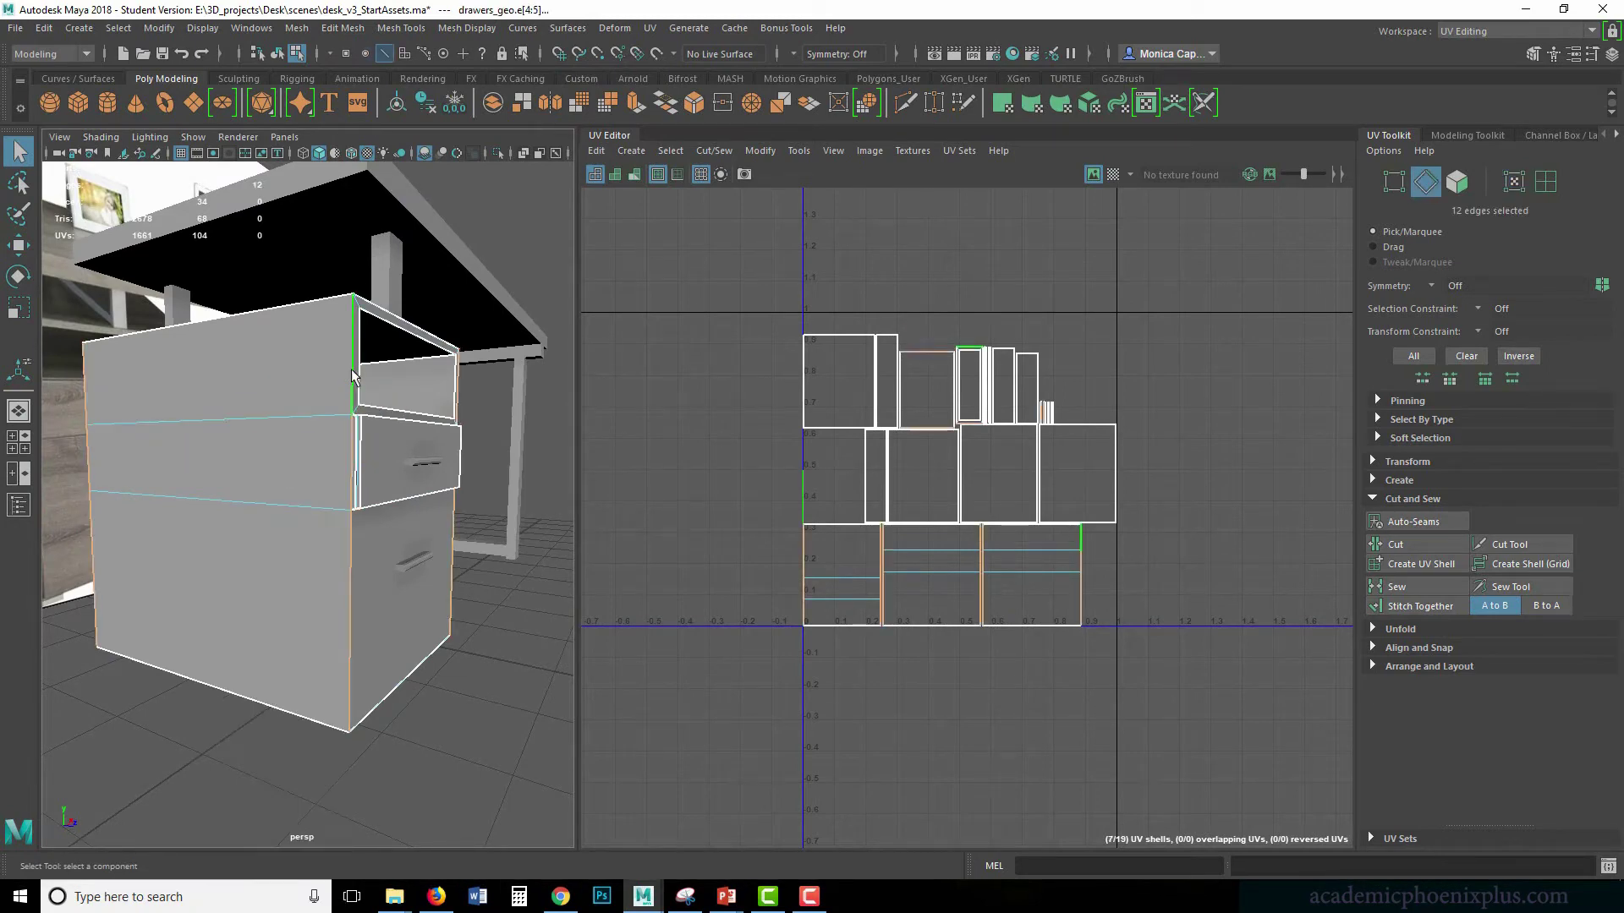
left_click(350, 549)
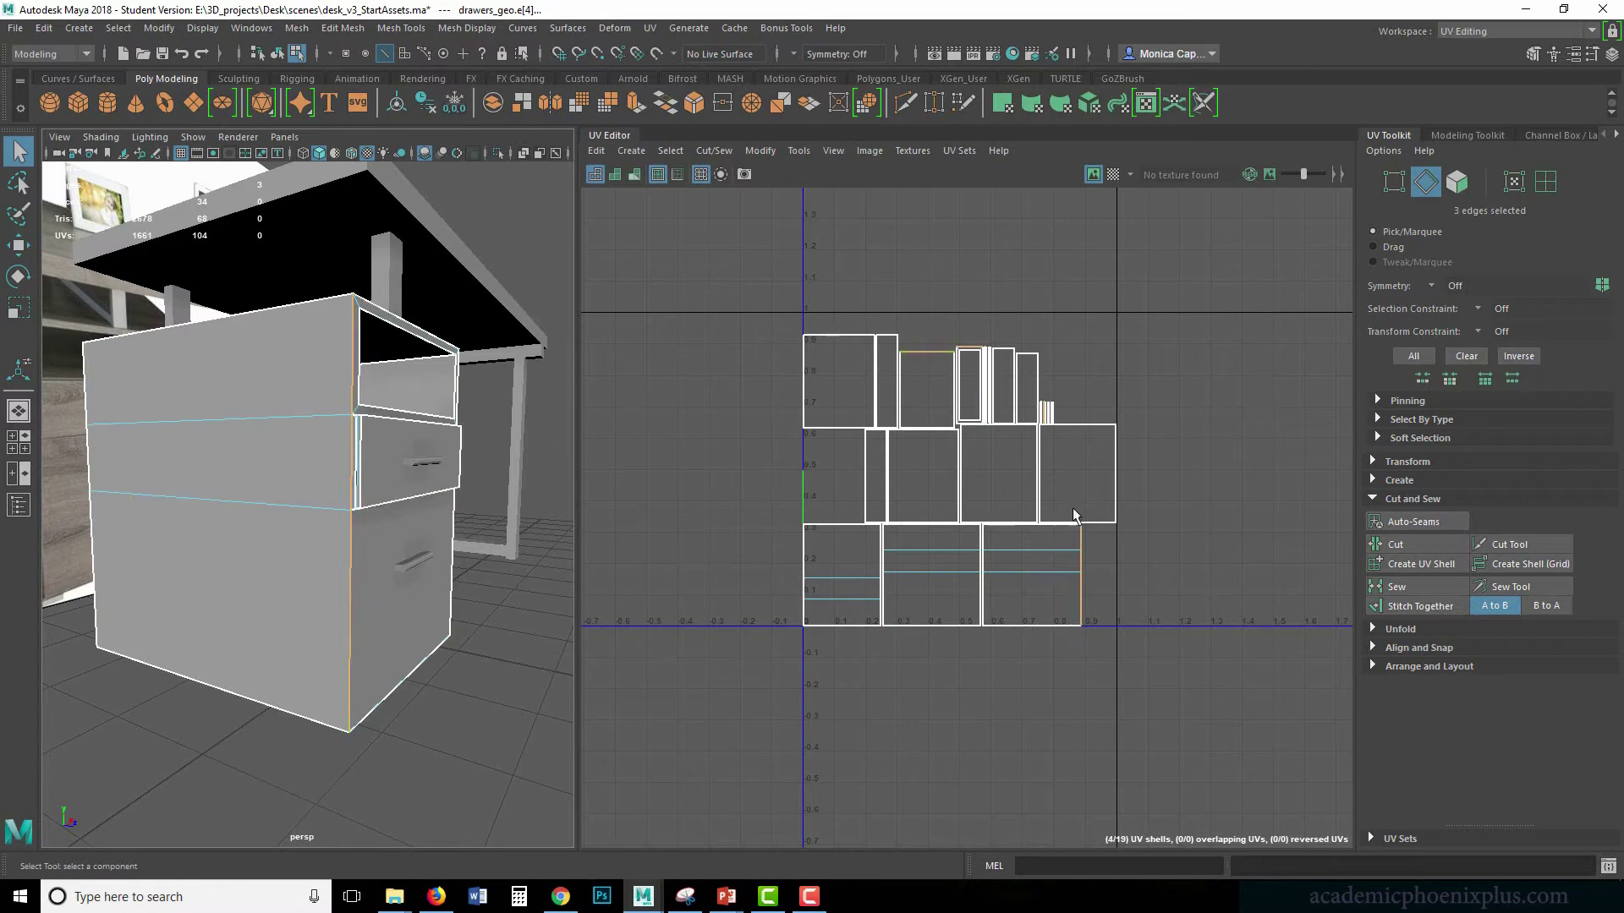
left_click(1434, 605)
- Stitch the middle drawer's narrow side strip and its front face to the side panel, between the upper and lower front panels
left_click(1087, 561)
left_click(1085, 560)
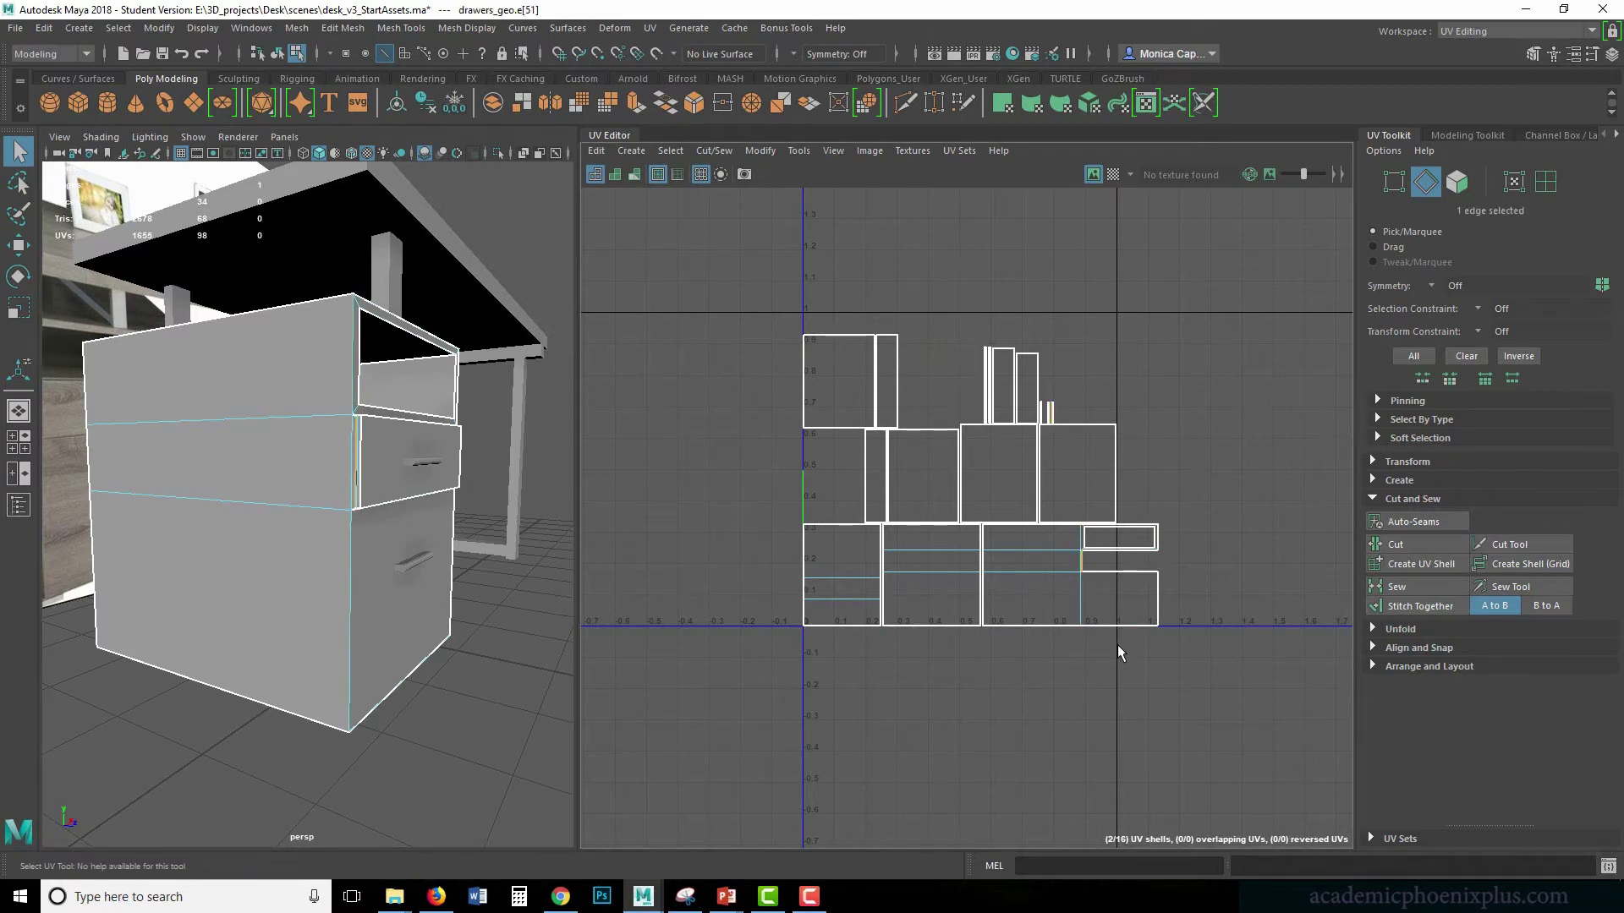
scroll(978, 438, "up", 8)
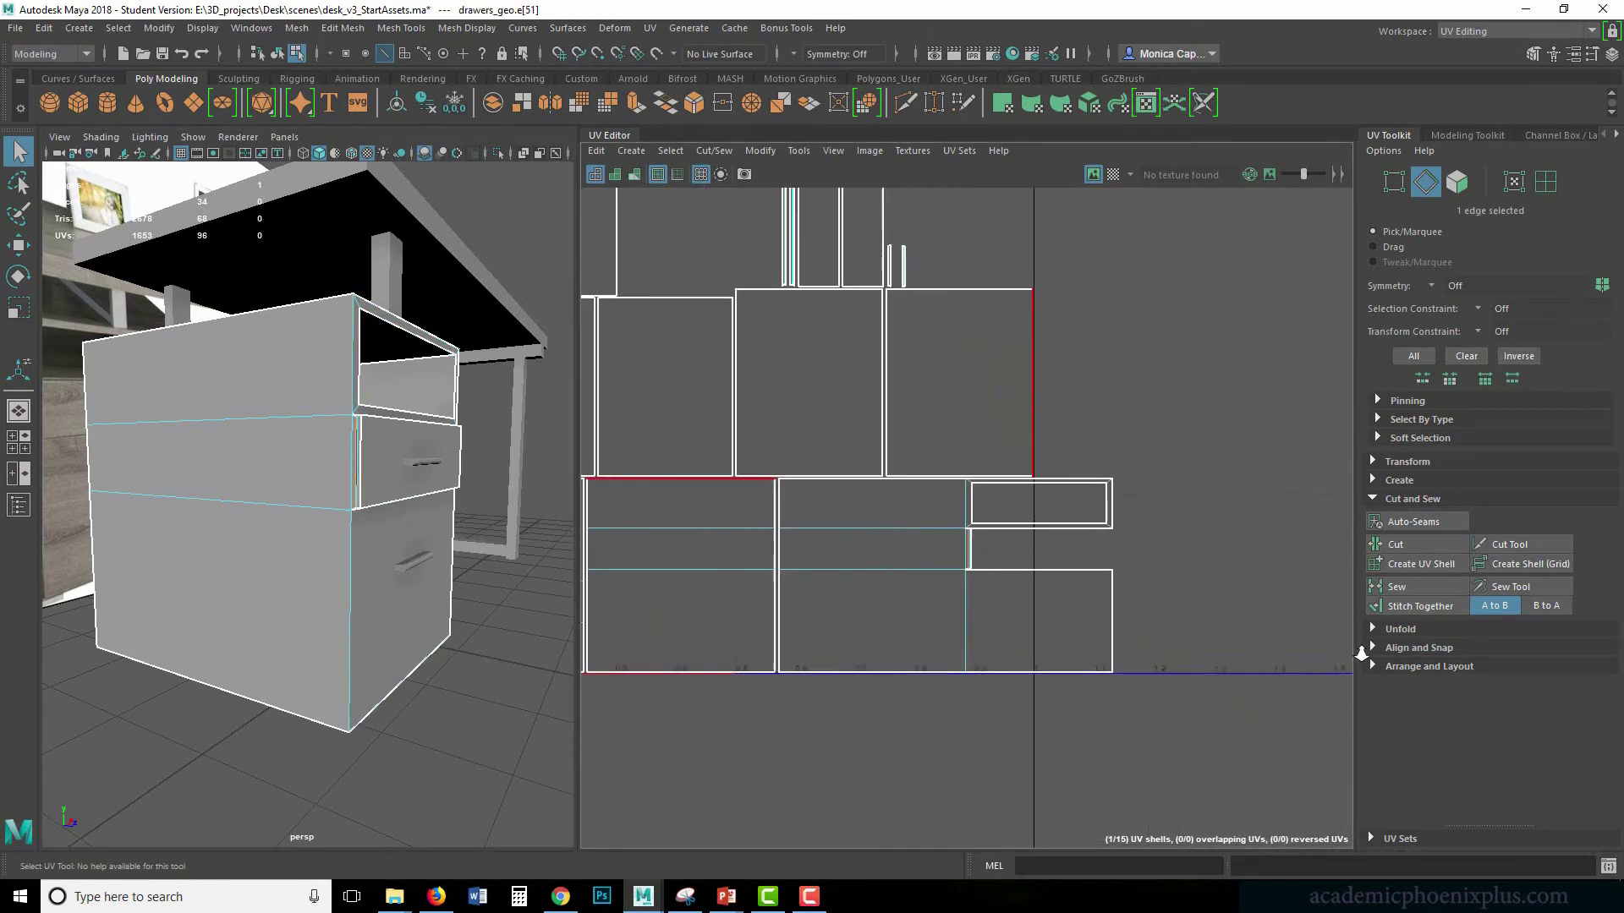
left_click(871, 517)
left_click(900, 536)
key("g")
- Stitch the middle drawer's far side strips and the opposite side panel onto the outer edge of the drawer front
left_click(1191, 549)
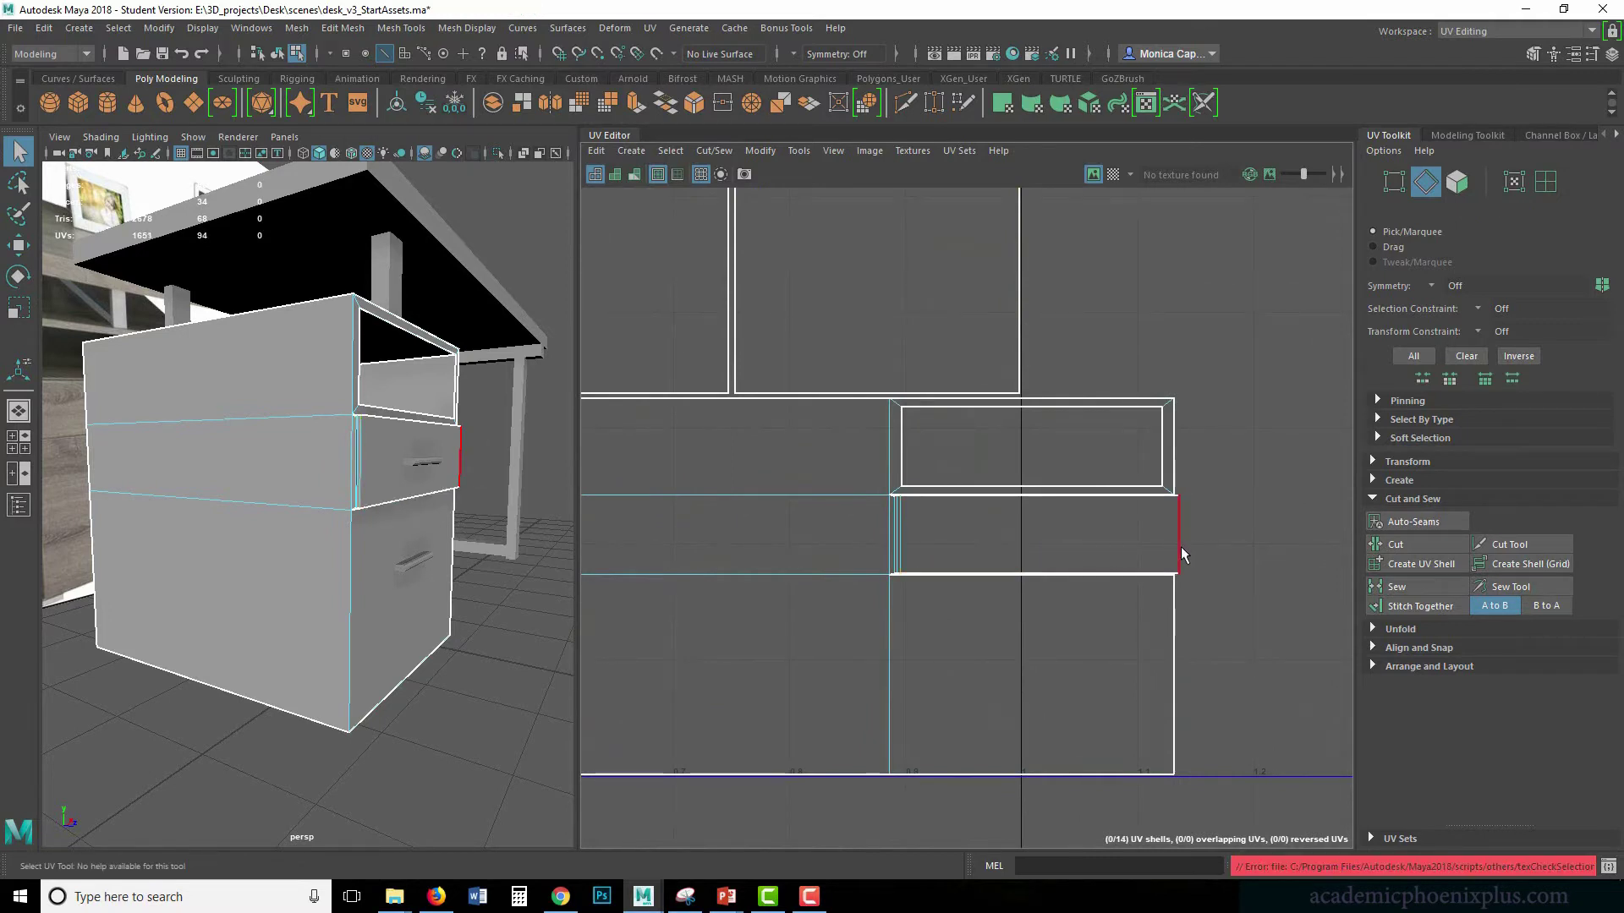
left_click(1180, 546)
key("g")
left_click(1190, 551)
key("g")
left_click(1190, 550)
left_click(1191, 550)
key("g")
- Stitch the lower and upper front panels to the opposite side panel along their far vertical edges
right_click_drag(1206, 488, 855, 520, "alt")
middle_click_drag(835, 526, 590, 523, "alt")
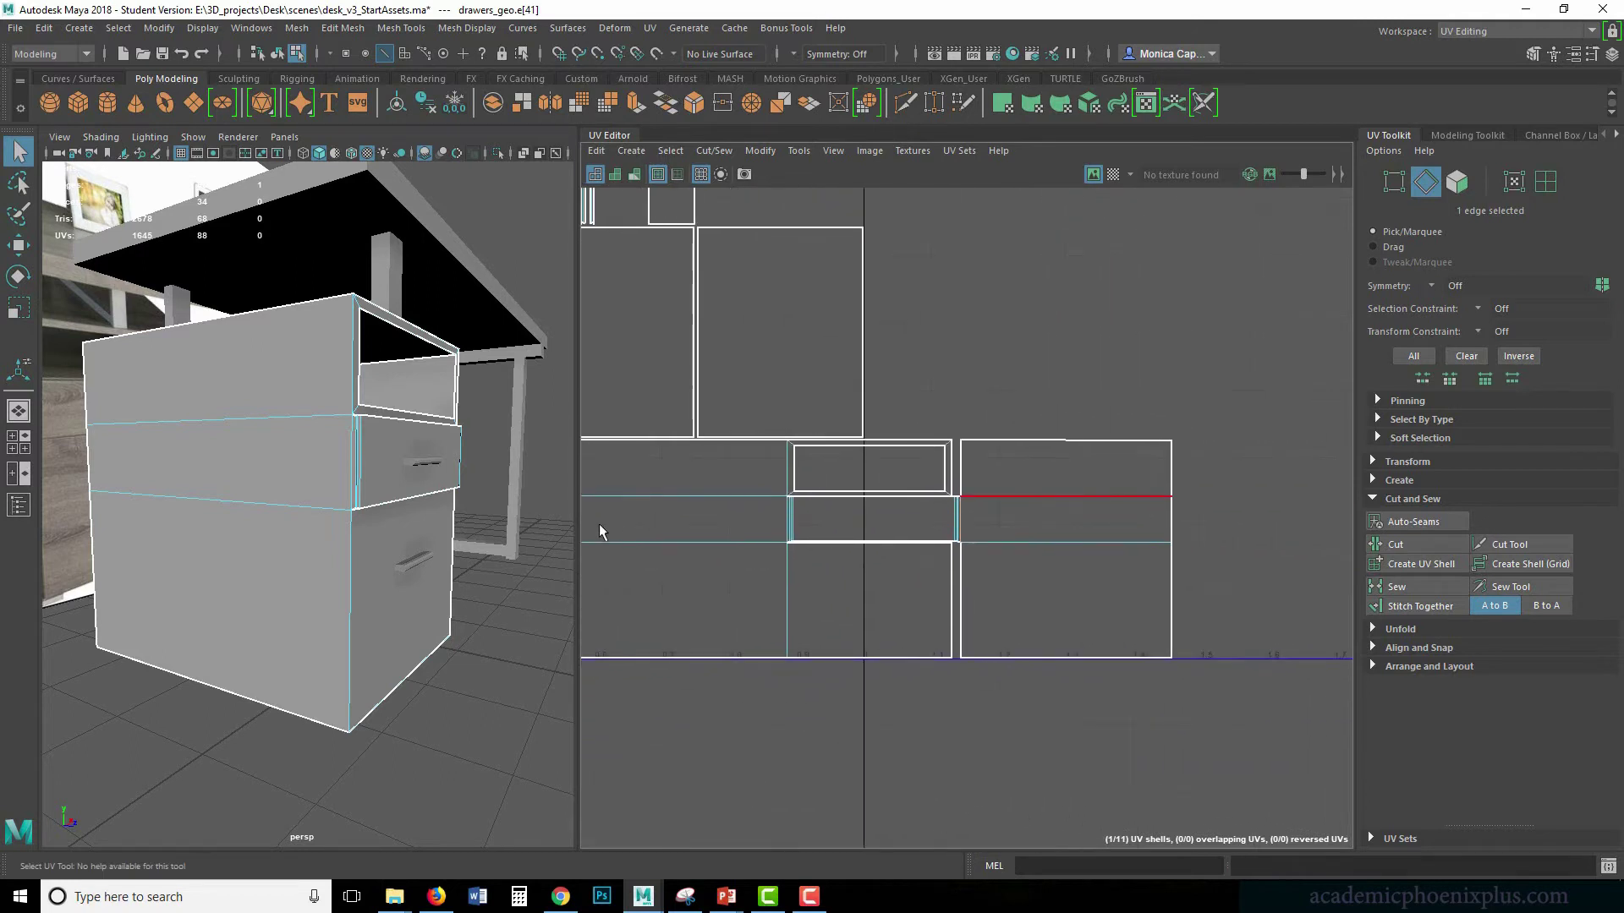
middle_click_drag(815, 589, 840, 585, "alt")
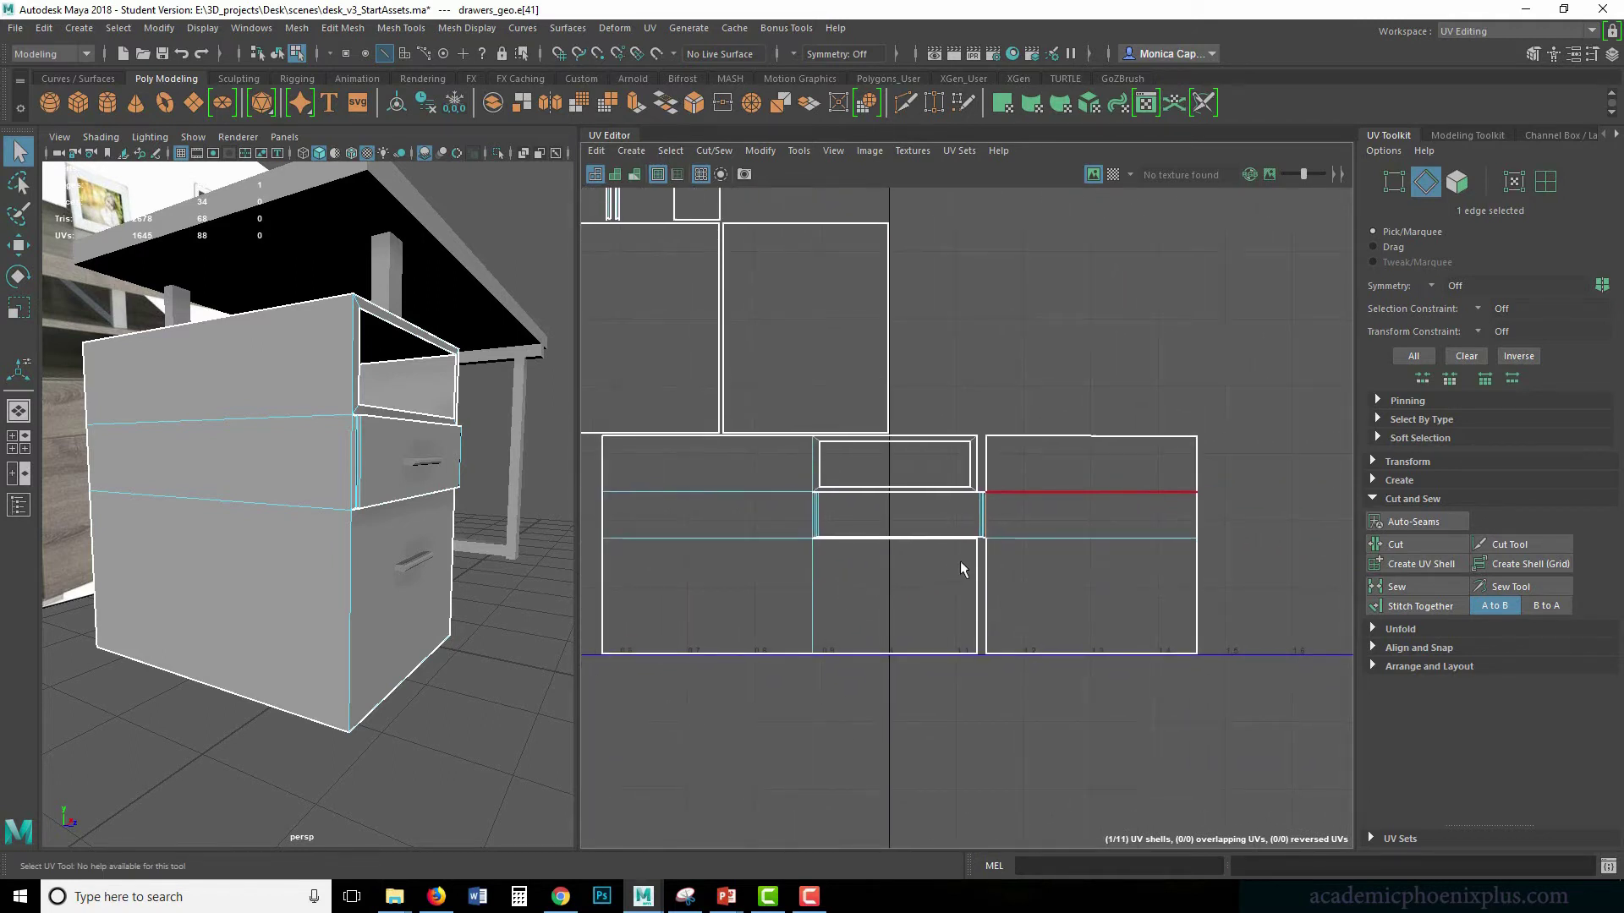
left_click(978, 592)
right_click_drag(978, 592, 1062, 604, "shift")
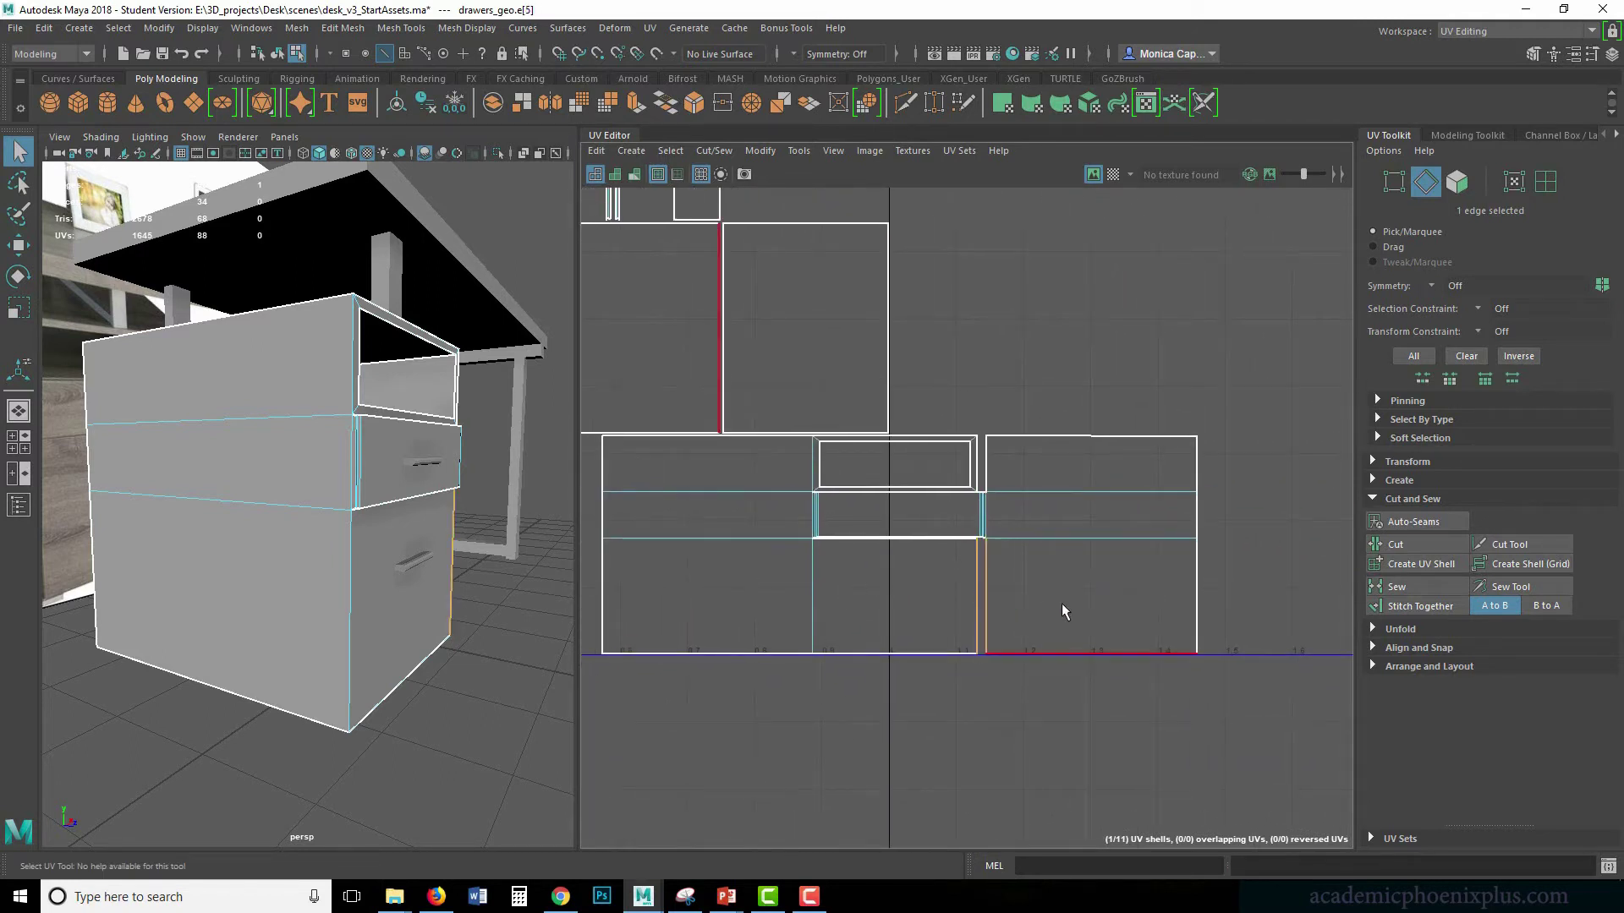
right_click_drag(974, 467, 980, 474, "shift")
left_click(1053, 539)
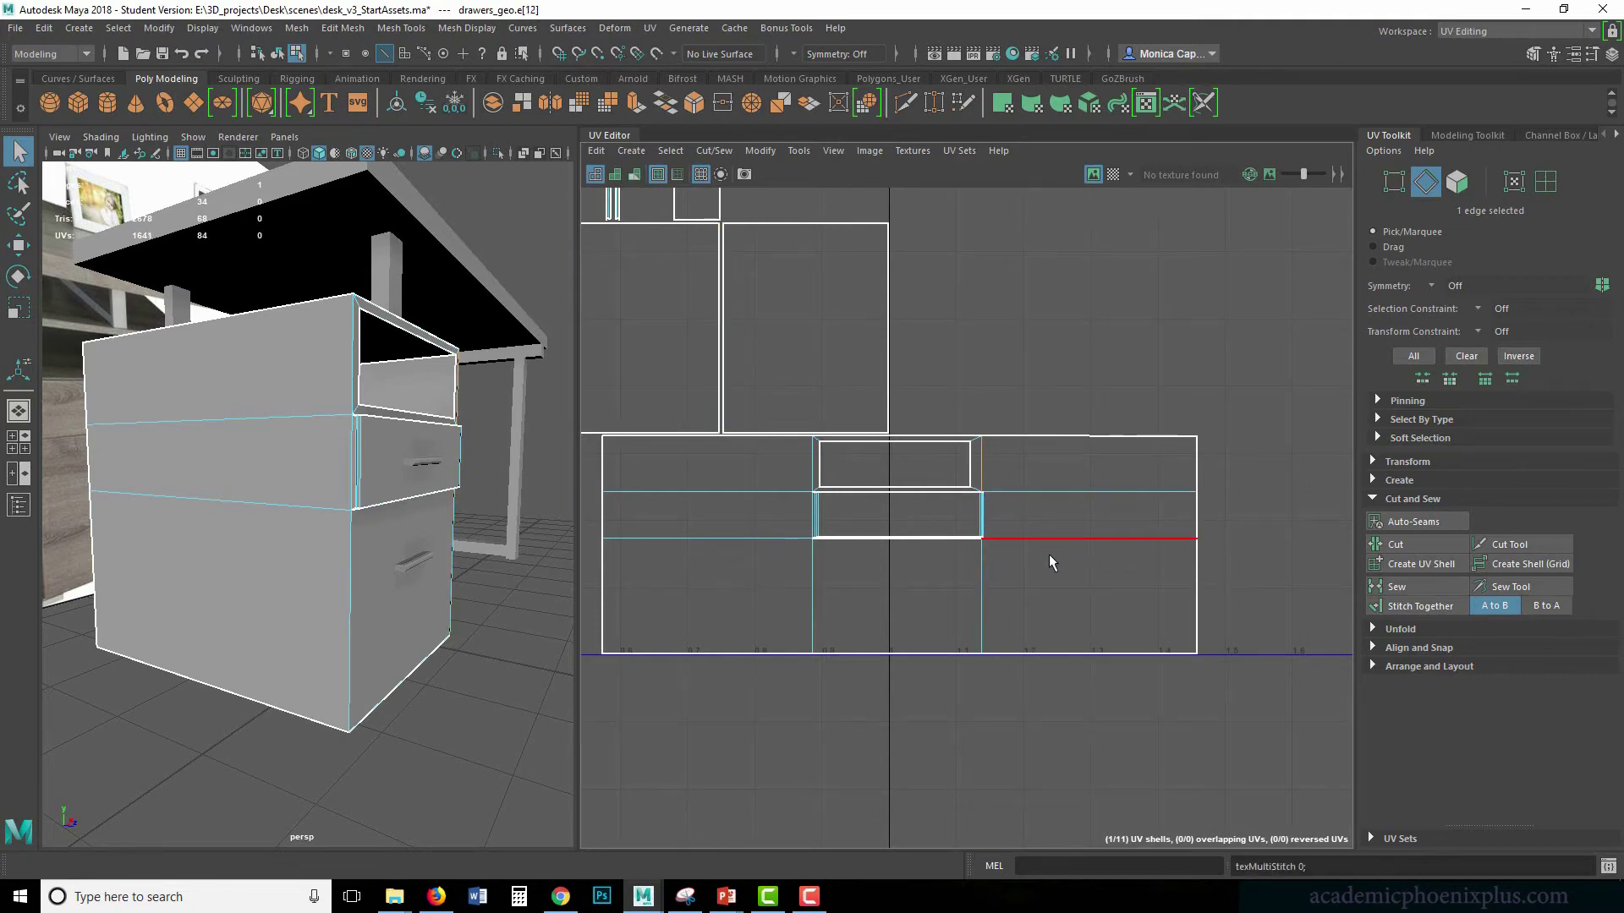
- Inspect the stitched cabinet front with the checker pattern shown, and hide the pattern again
left_click_drag(414, 554, 304, 515, "alt")
left_click(1112, 175)
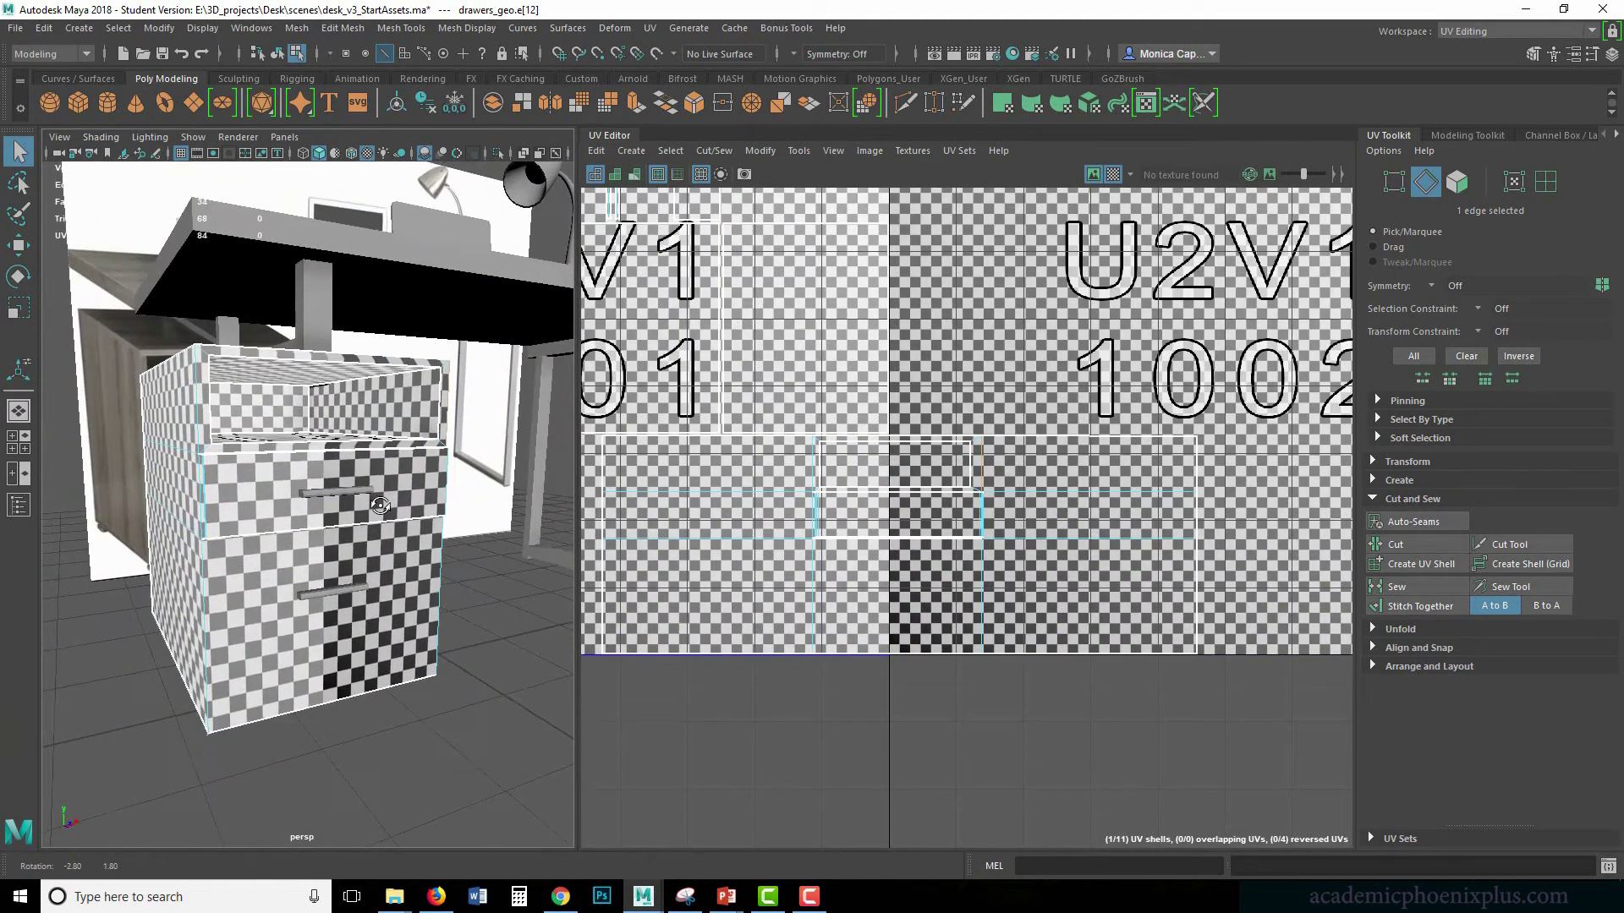
left_click(1112, 175)
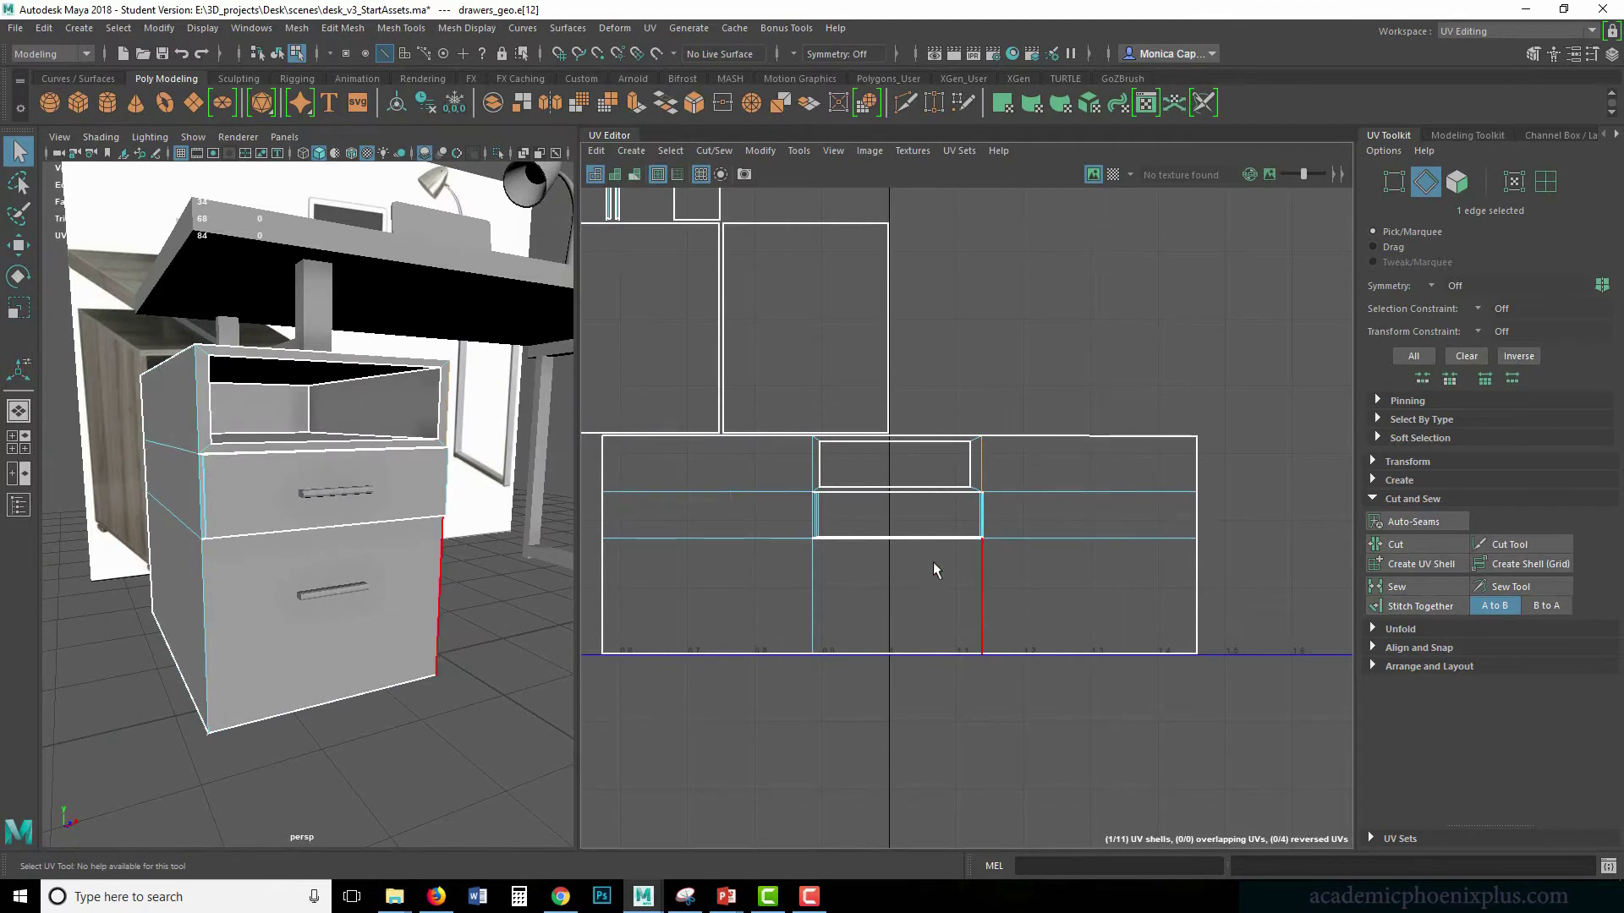
- Stitch the cabinet's back panel to the opposite side panel along all three segments of its outer vertical edge
scroll(1225, 468, "down", 2)
middle_click_drag(1057, 449, 965, 441, "alt")
left_click(1109, 476)
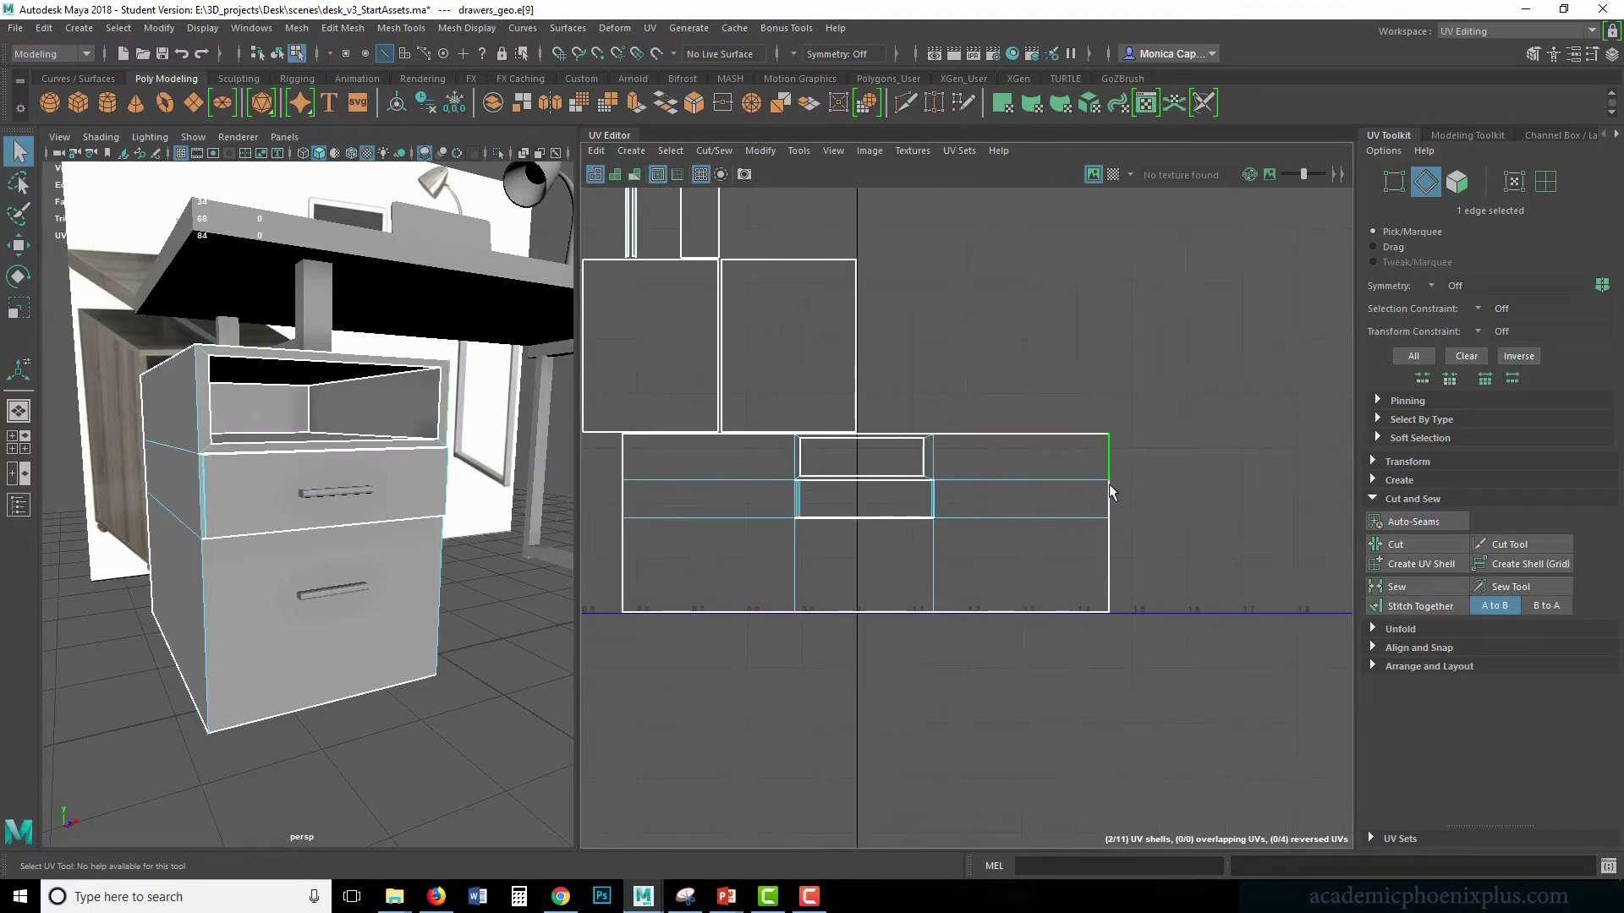
left_click(1111, 499, "shift")
left_click(1105, 554, "shift")
mouse_move(1169, 504)
right_mouse_down("alt")
mouse_move(944, 449)
mouse_move(795, 509)
mouse_move(1164, 514)
right_mouse_up("alt")
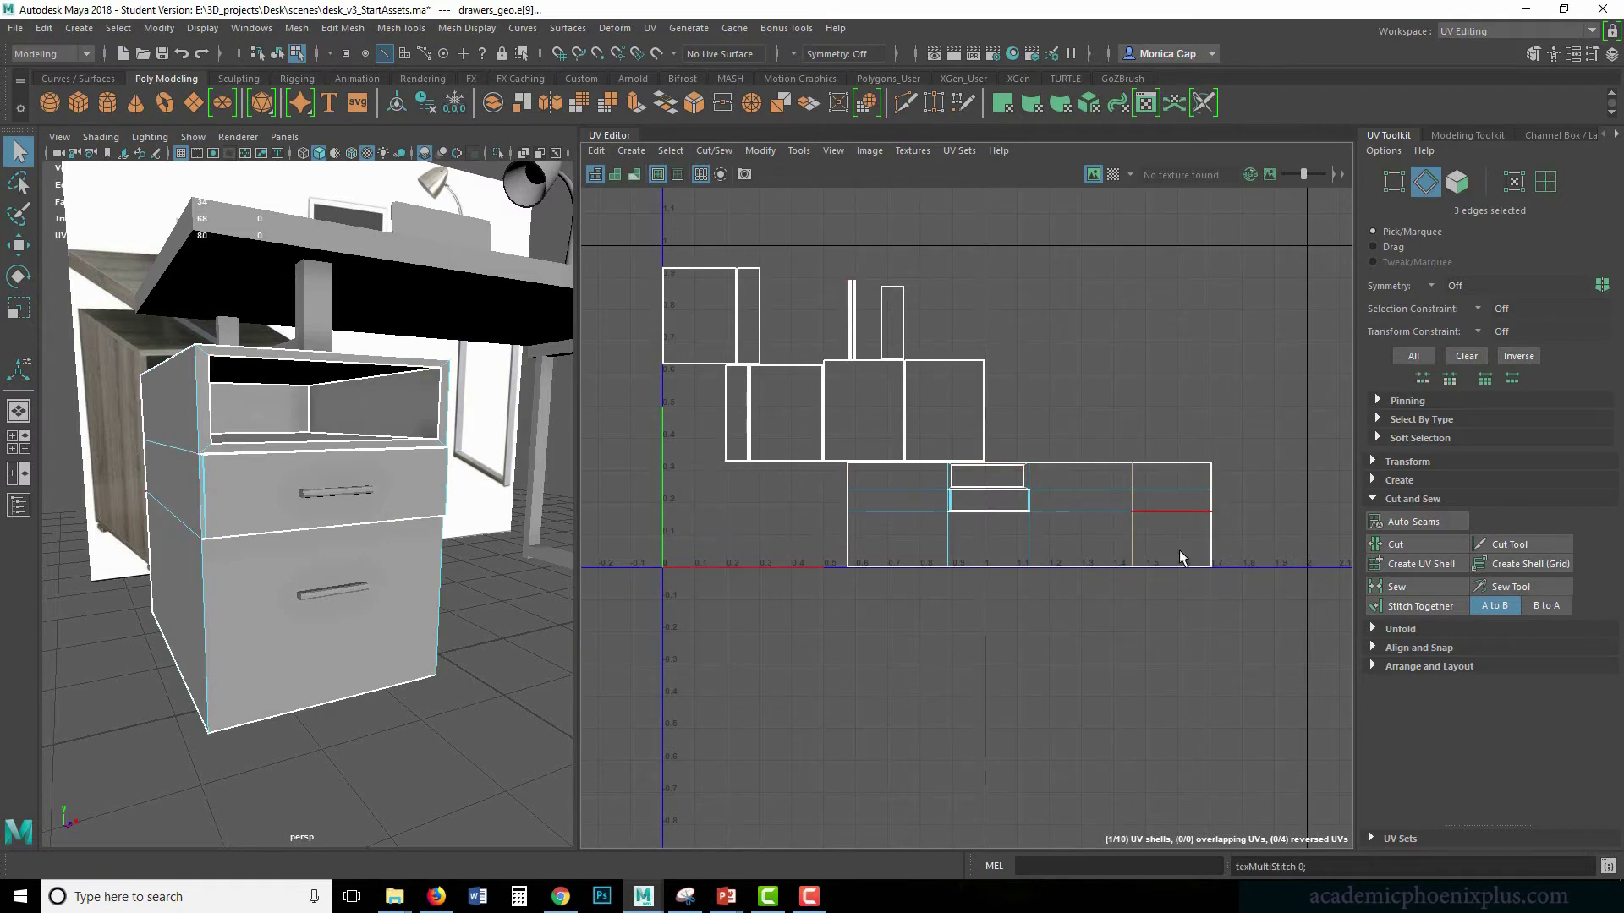
- Stitch the inner side, floor and ceiling faces of the open top compartment into one continuous strip
left_click_drag(366, 452, 273, 425, "alt")
left_click_drag(306, 492, 256, 445, "alt")
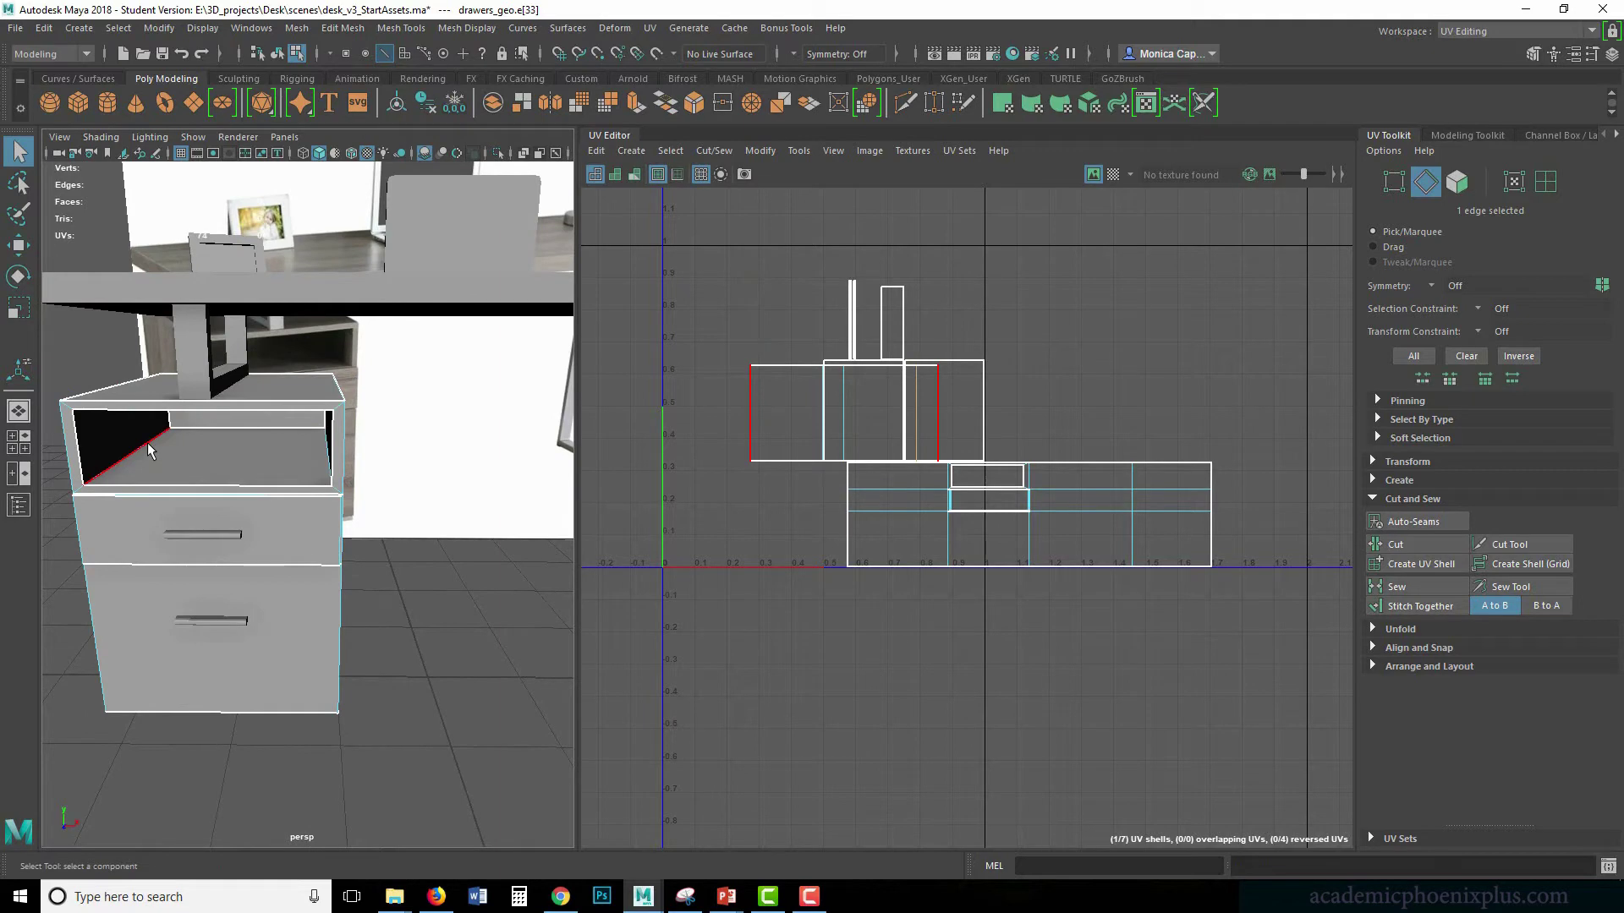
left_click(169, 484)
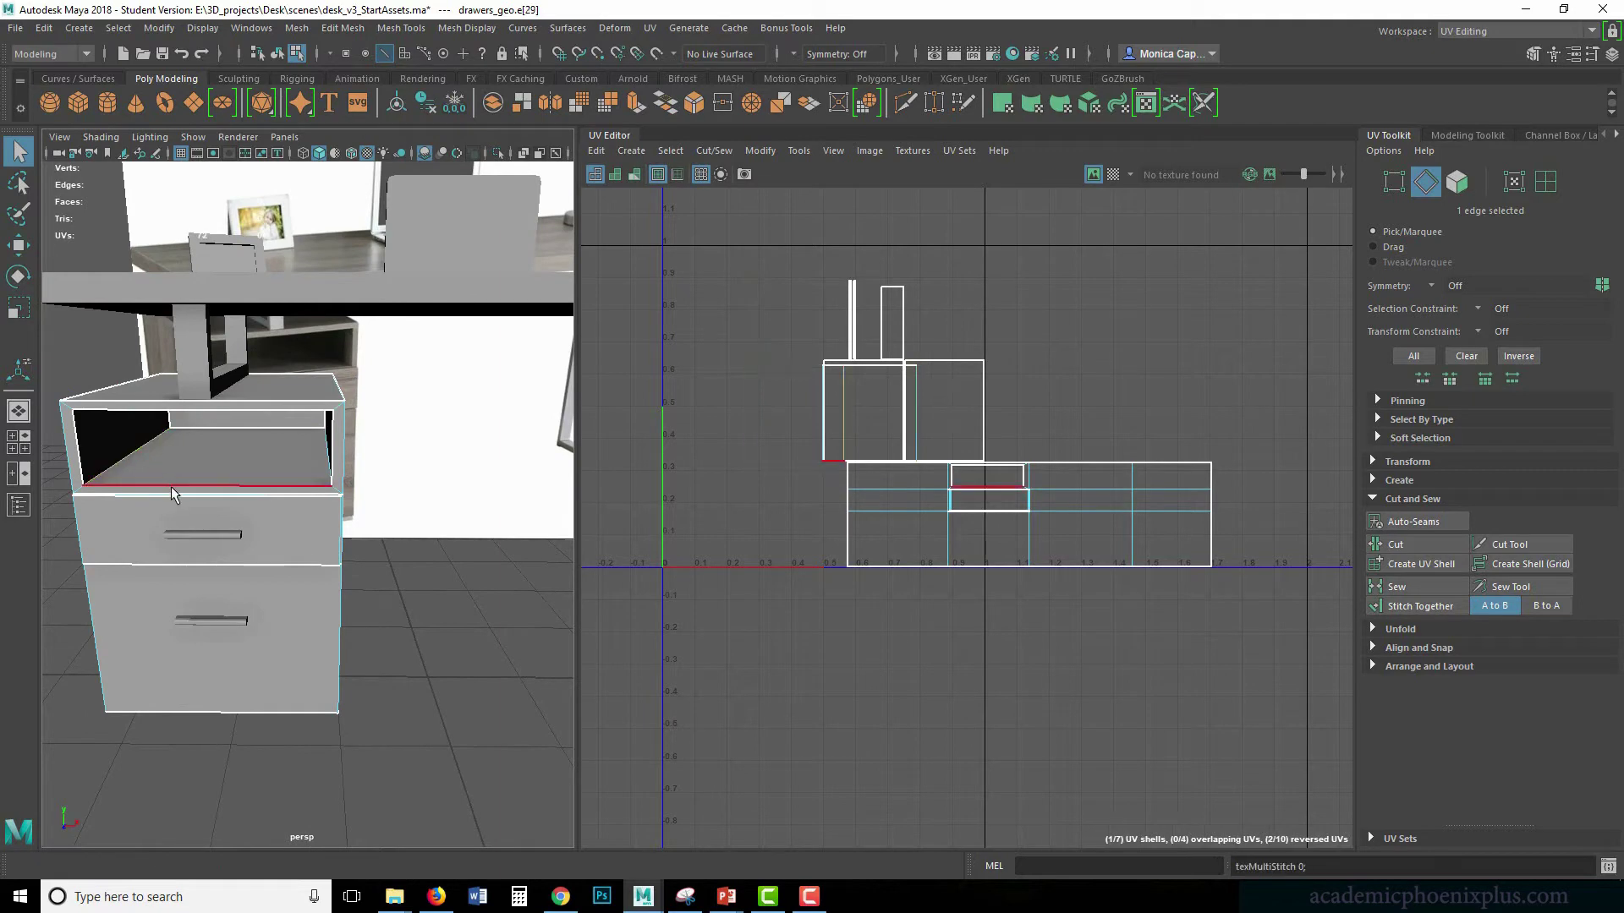
- Move the open compartment's four-face interior shell clear of the other shells, above the main cabinet shell
right_click_drag(779, 446, 779, 489)
left_click(785, 447)
double_click(777, 449)
key("w")
left_click_drag(844, 414, 1018, 294)
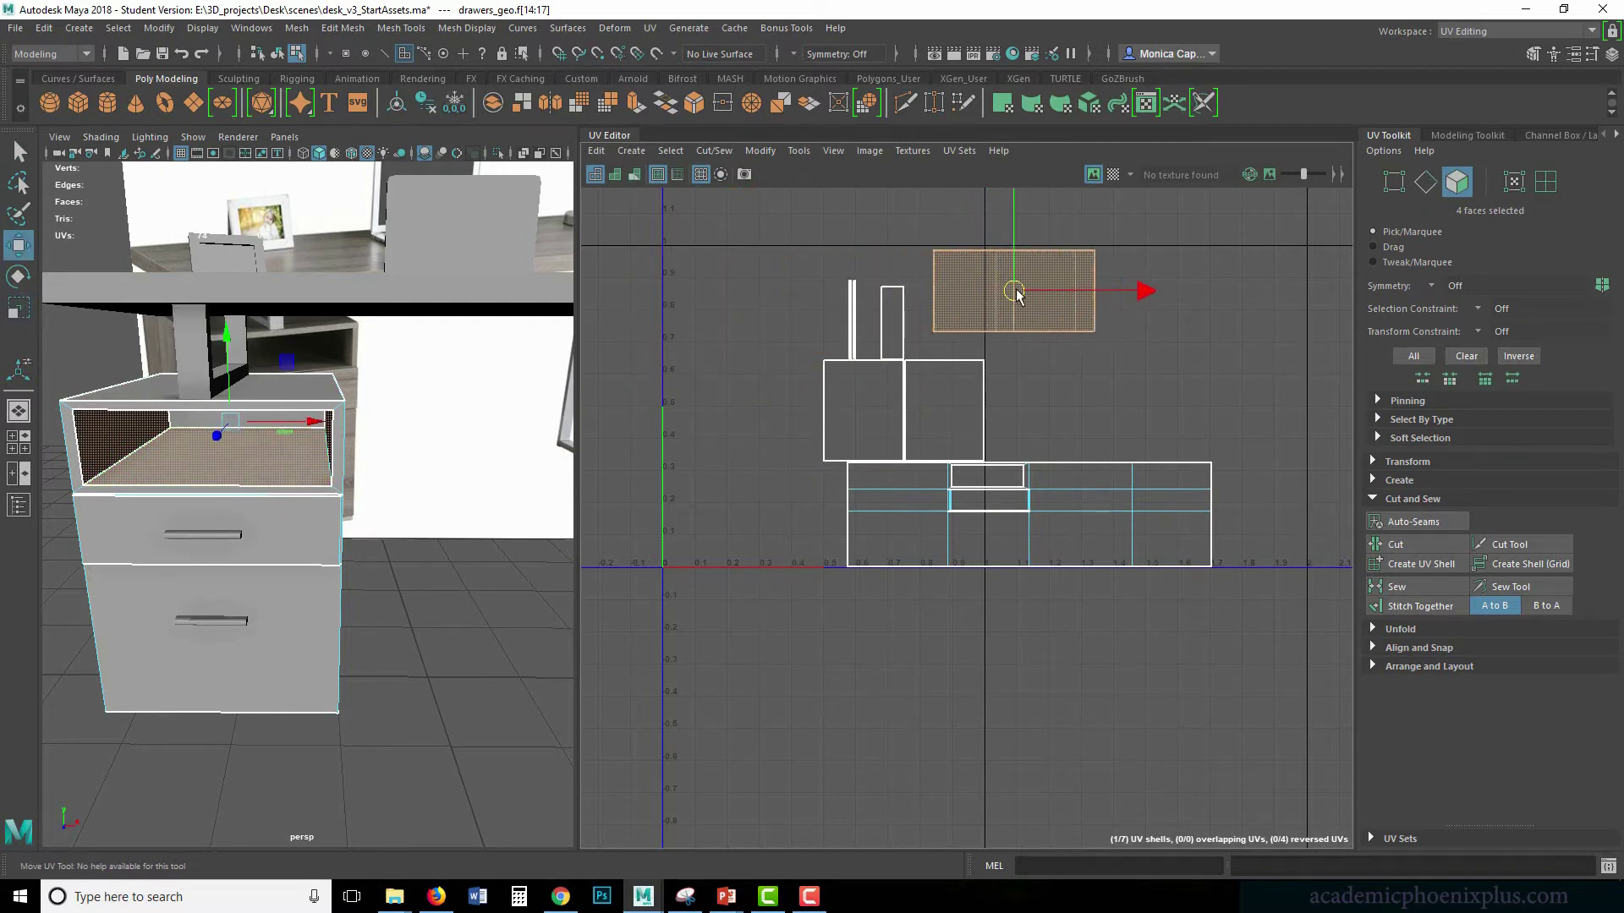
- Stitch the cabinet's bottom panel to the lower edge of the first side panel
left_click(863, 424)
left_click(939, 419)
right_click_drag(936, 420, 890, 377)
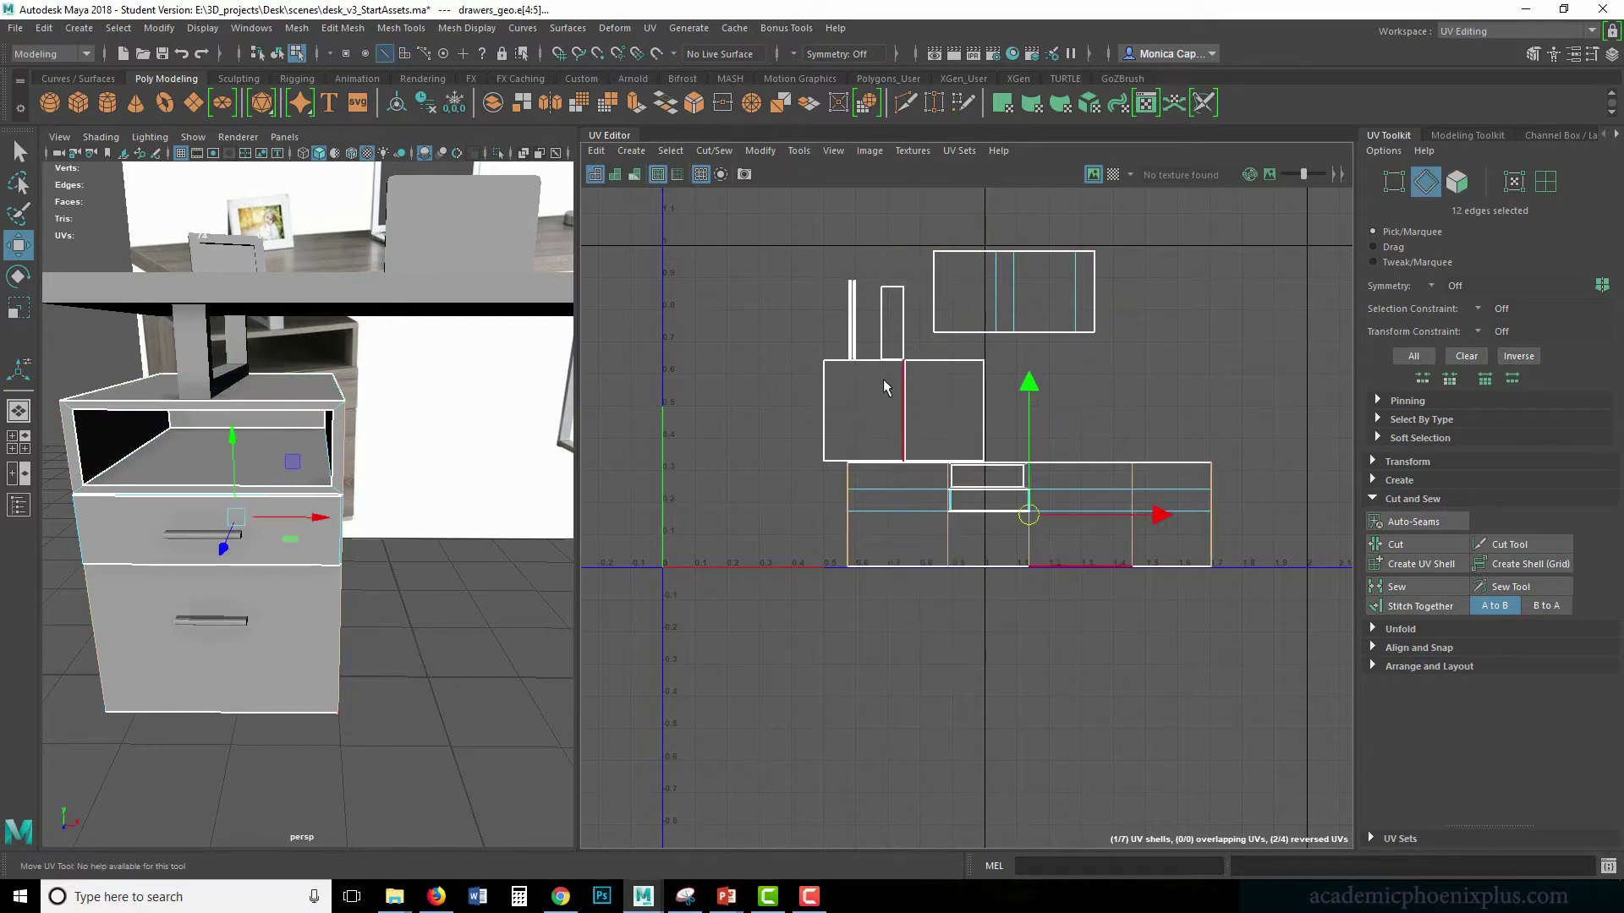
left_click(820, 398)
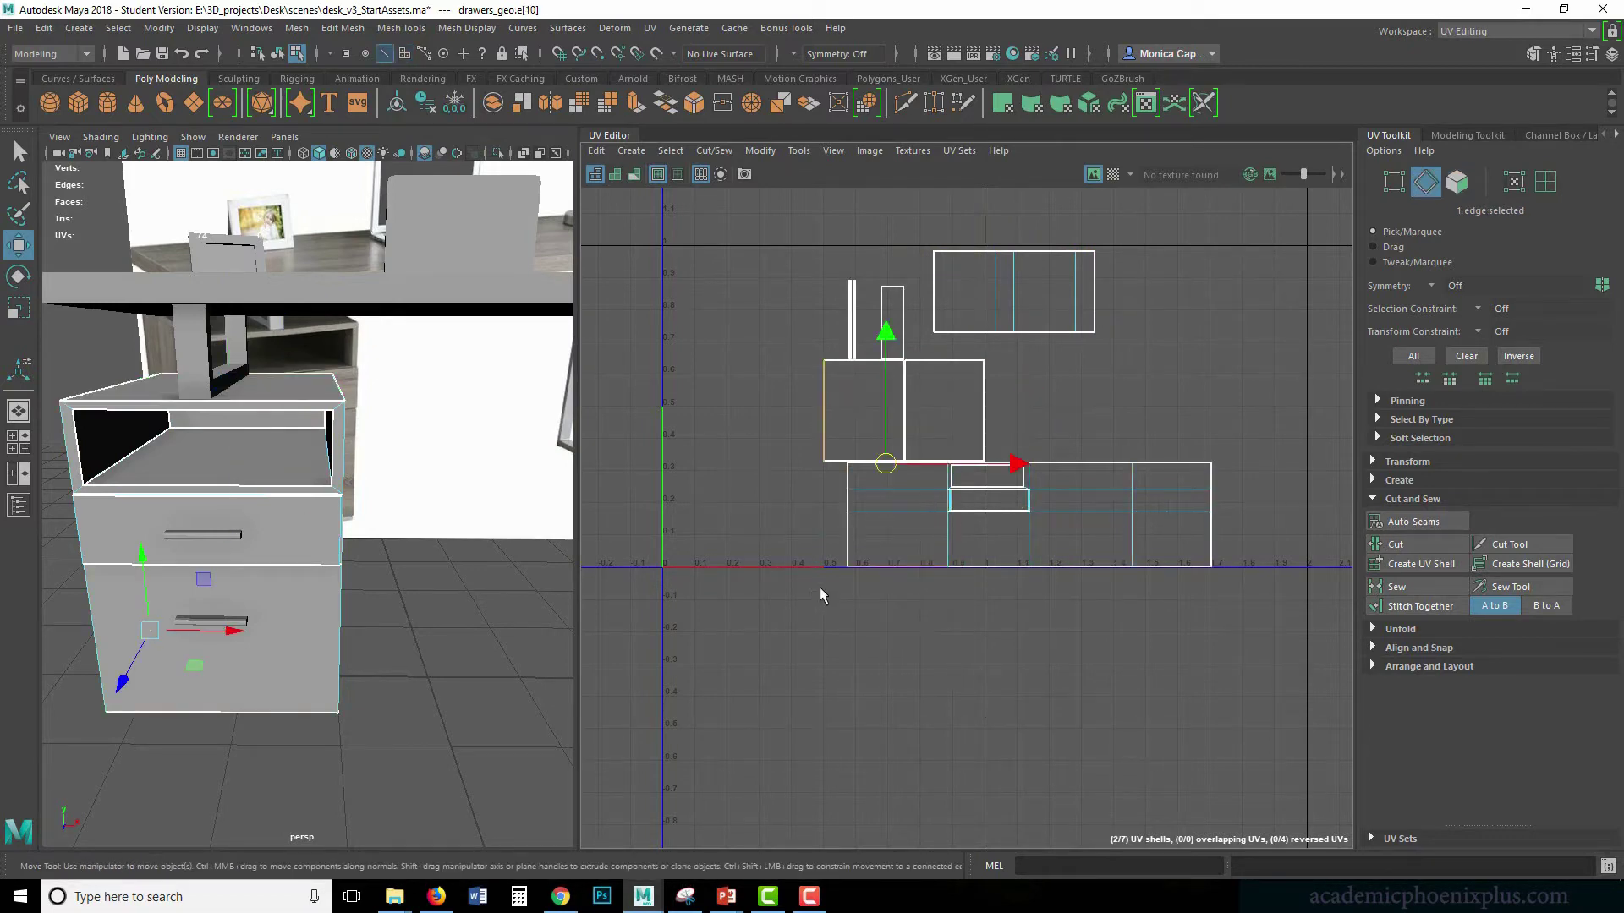
left_click_drag(440, 638, 443, 599, "alt")
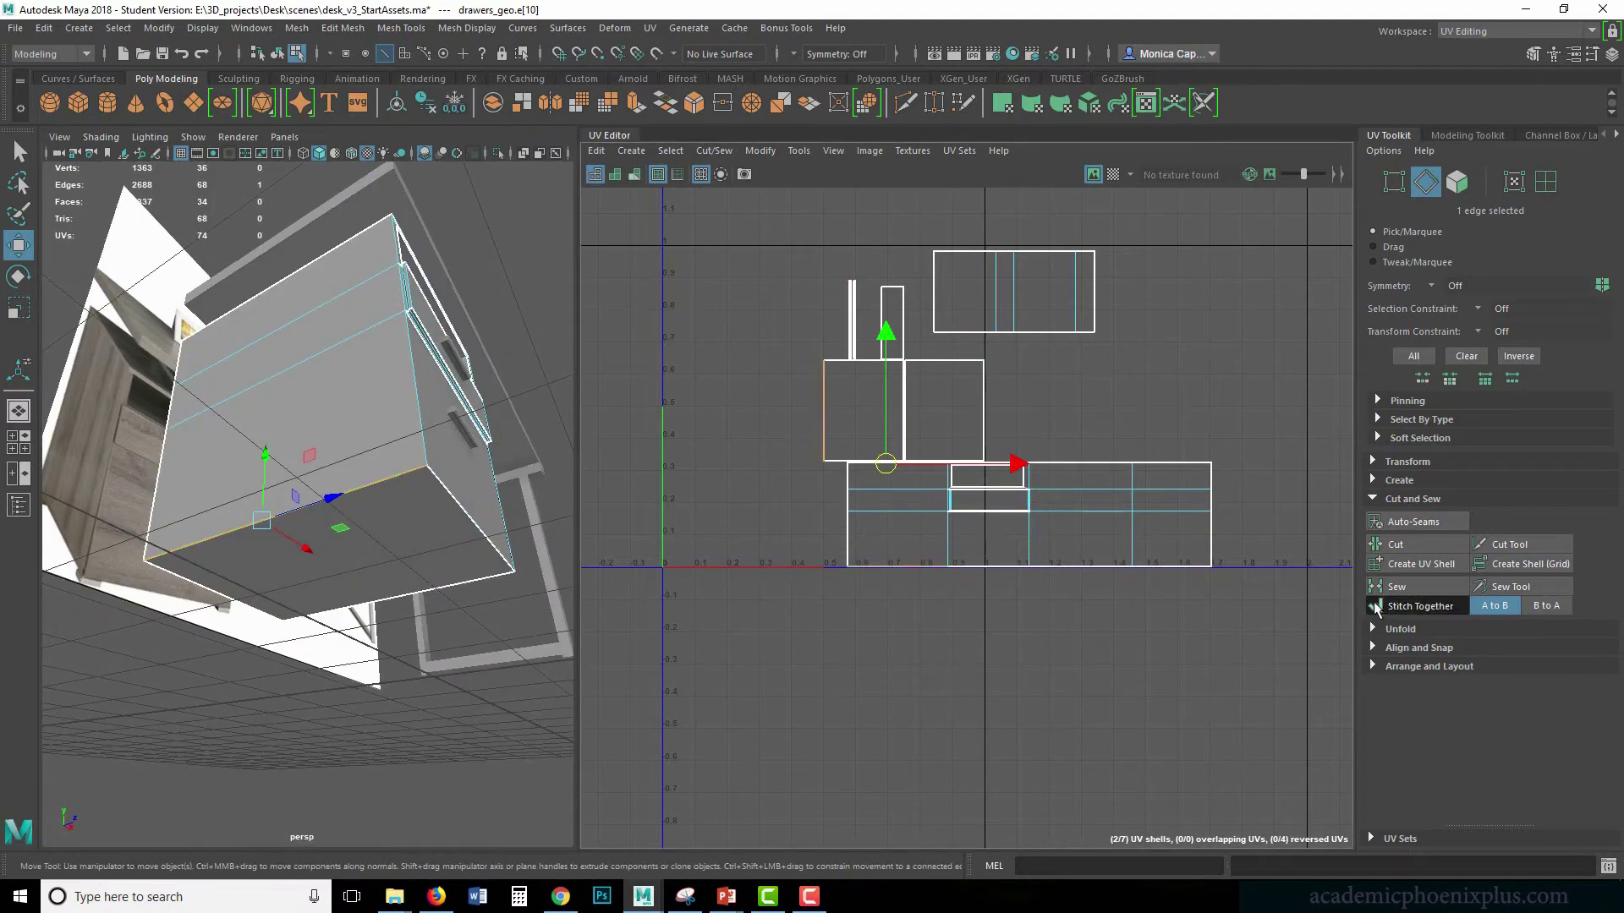
left_click(1421, 605)
- Examine the bottom panel and the compartment's interior faces to match each UV face to its place on the cabinet
right_click(861, 578)
right_click_drag(859, 581, 899, 626)
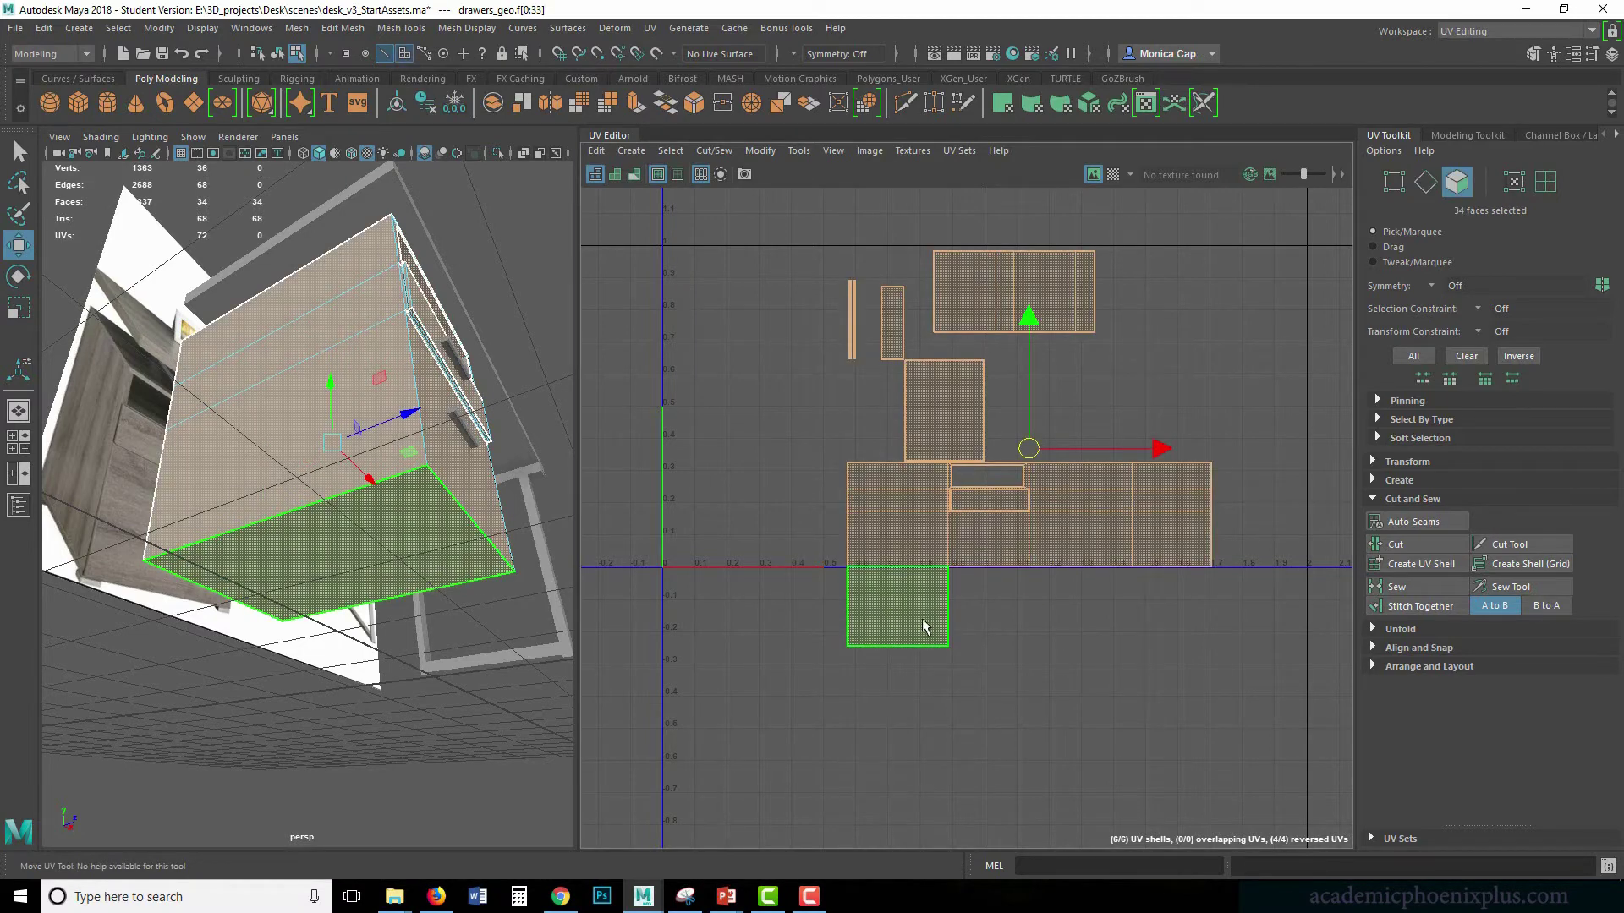
left_click(927, 626)
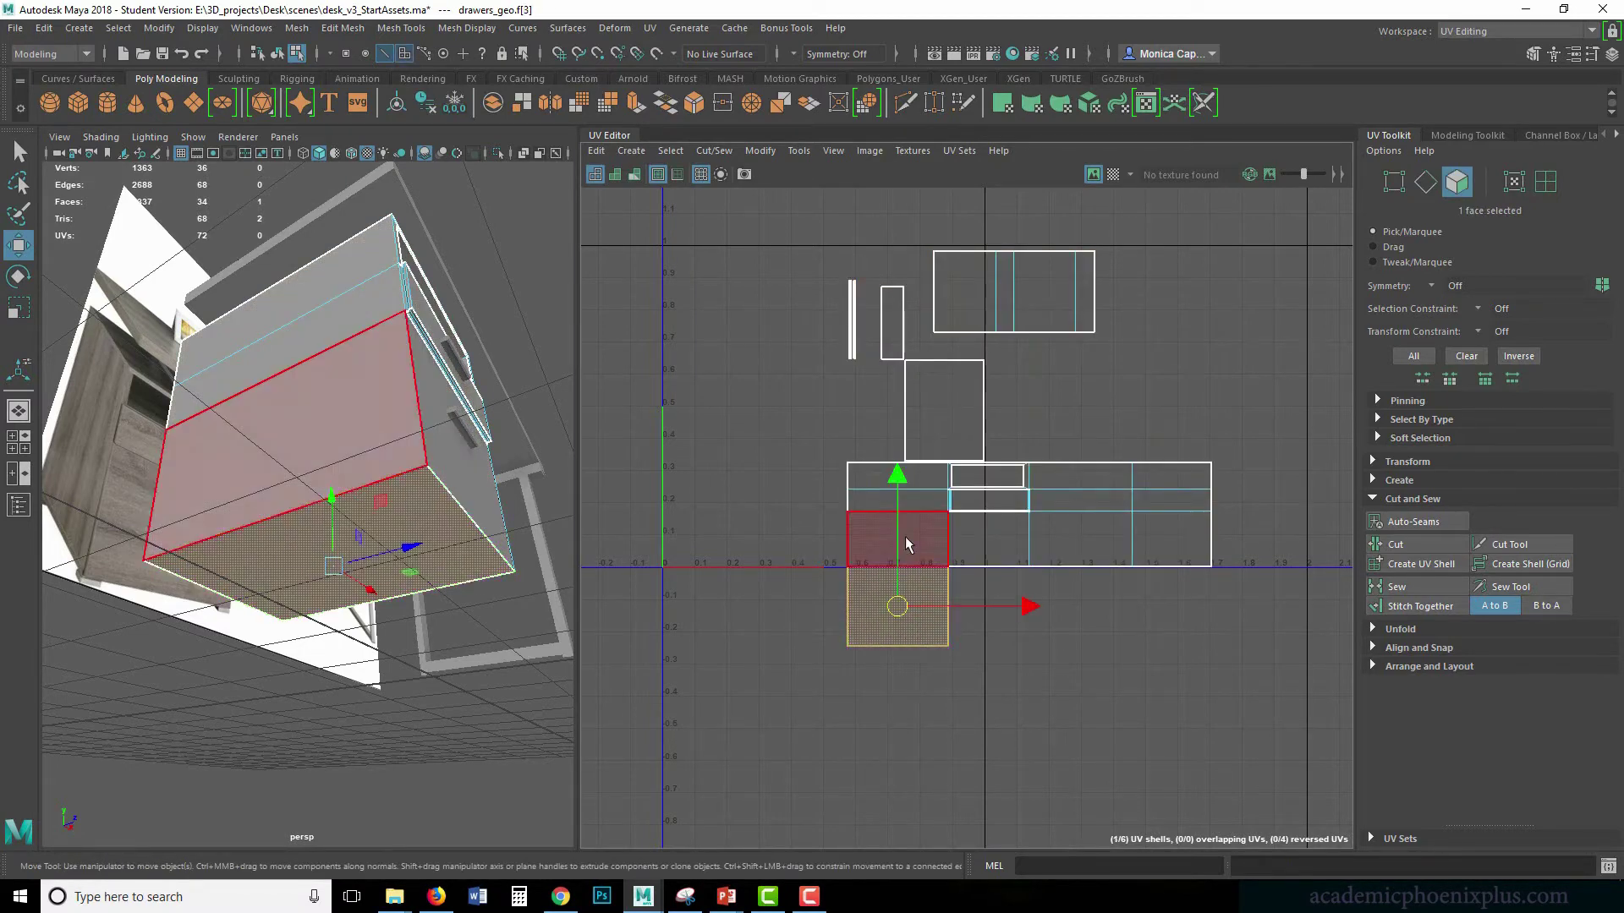
left_click(979, 538)
left_click(898, 506)
left_click(1062, 500)
left_click(1172, 502)
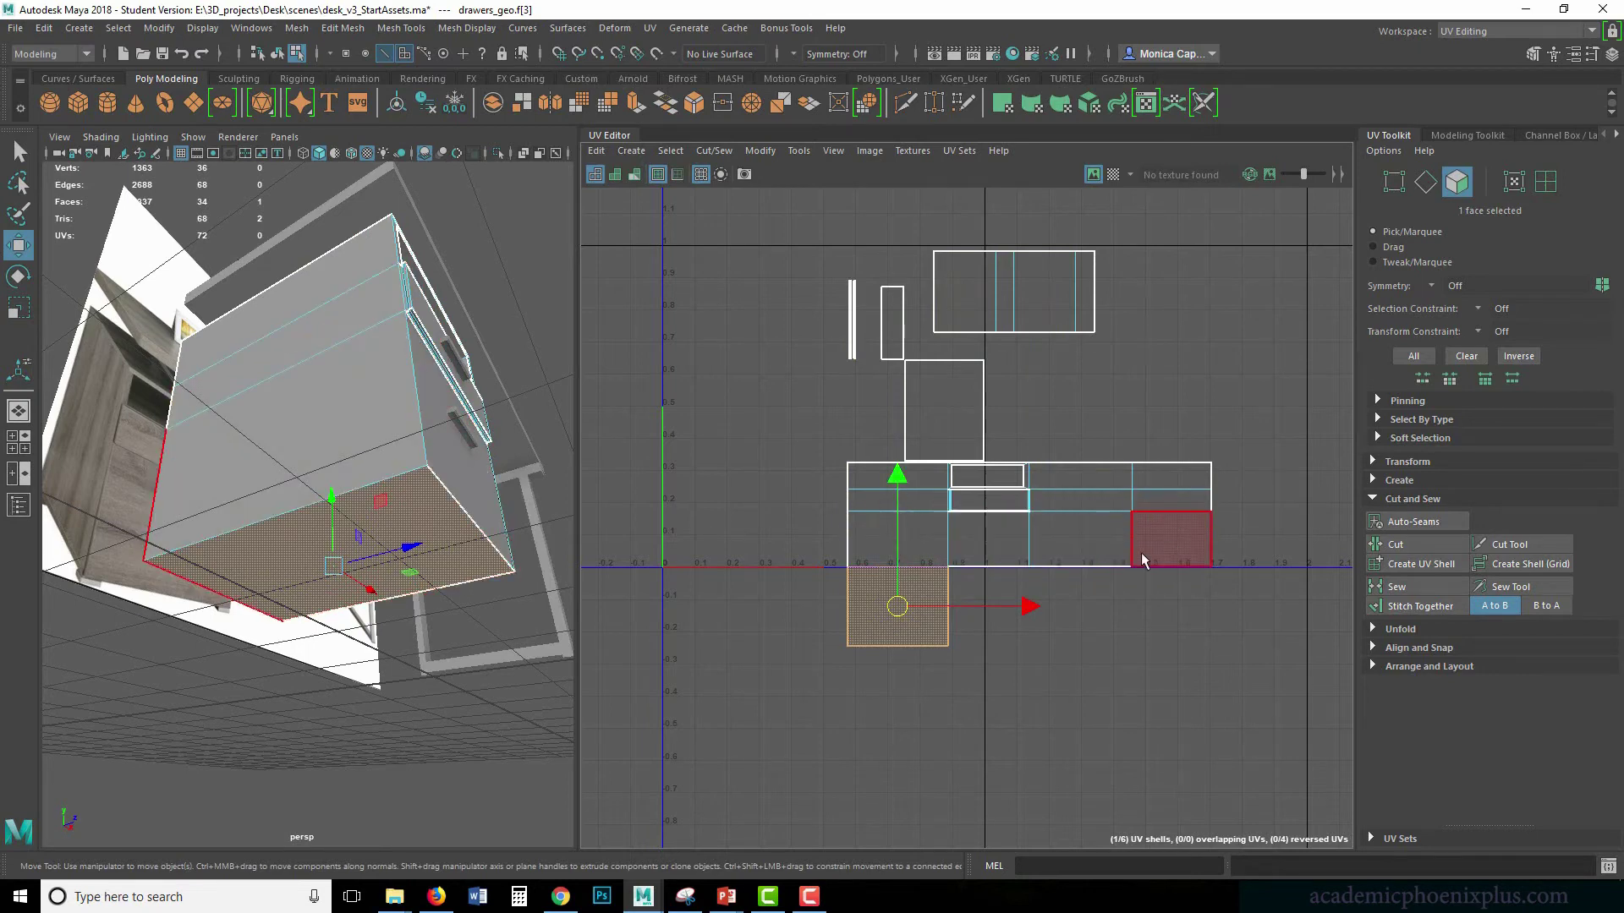
left_click_drag(450, 432, 390, 454)
left_click(957, 303)
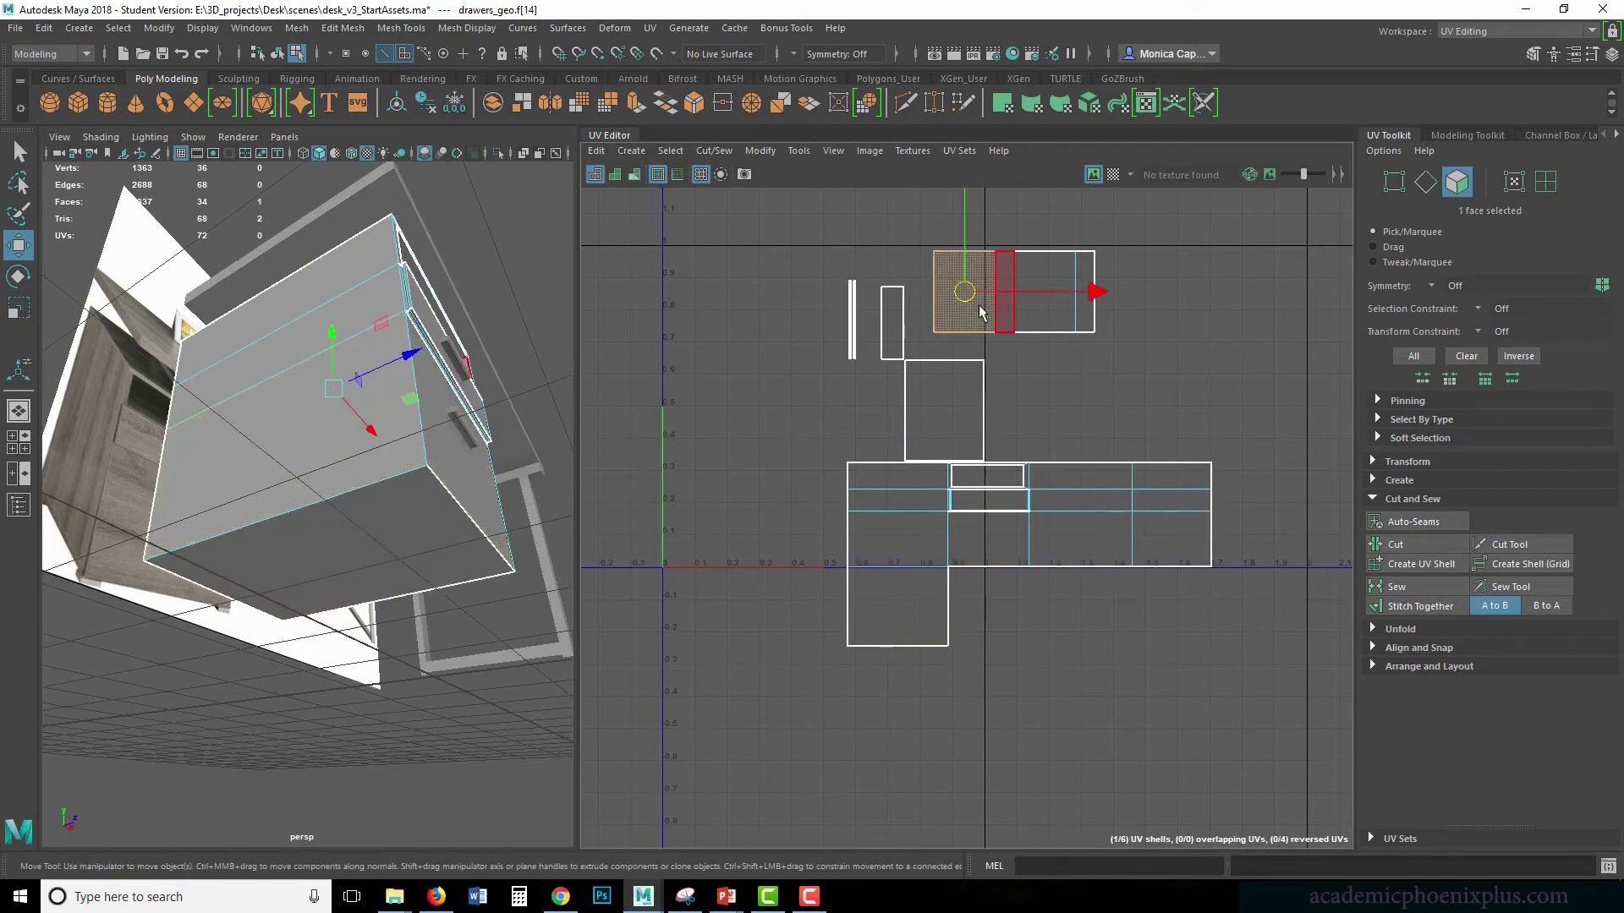
left_click_drag(304, 389, 403, 400, "alt")
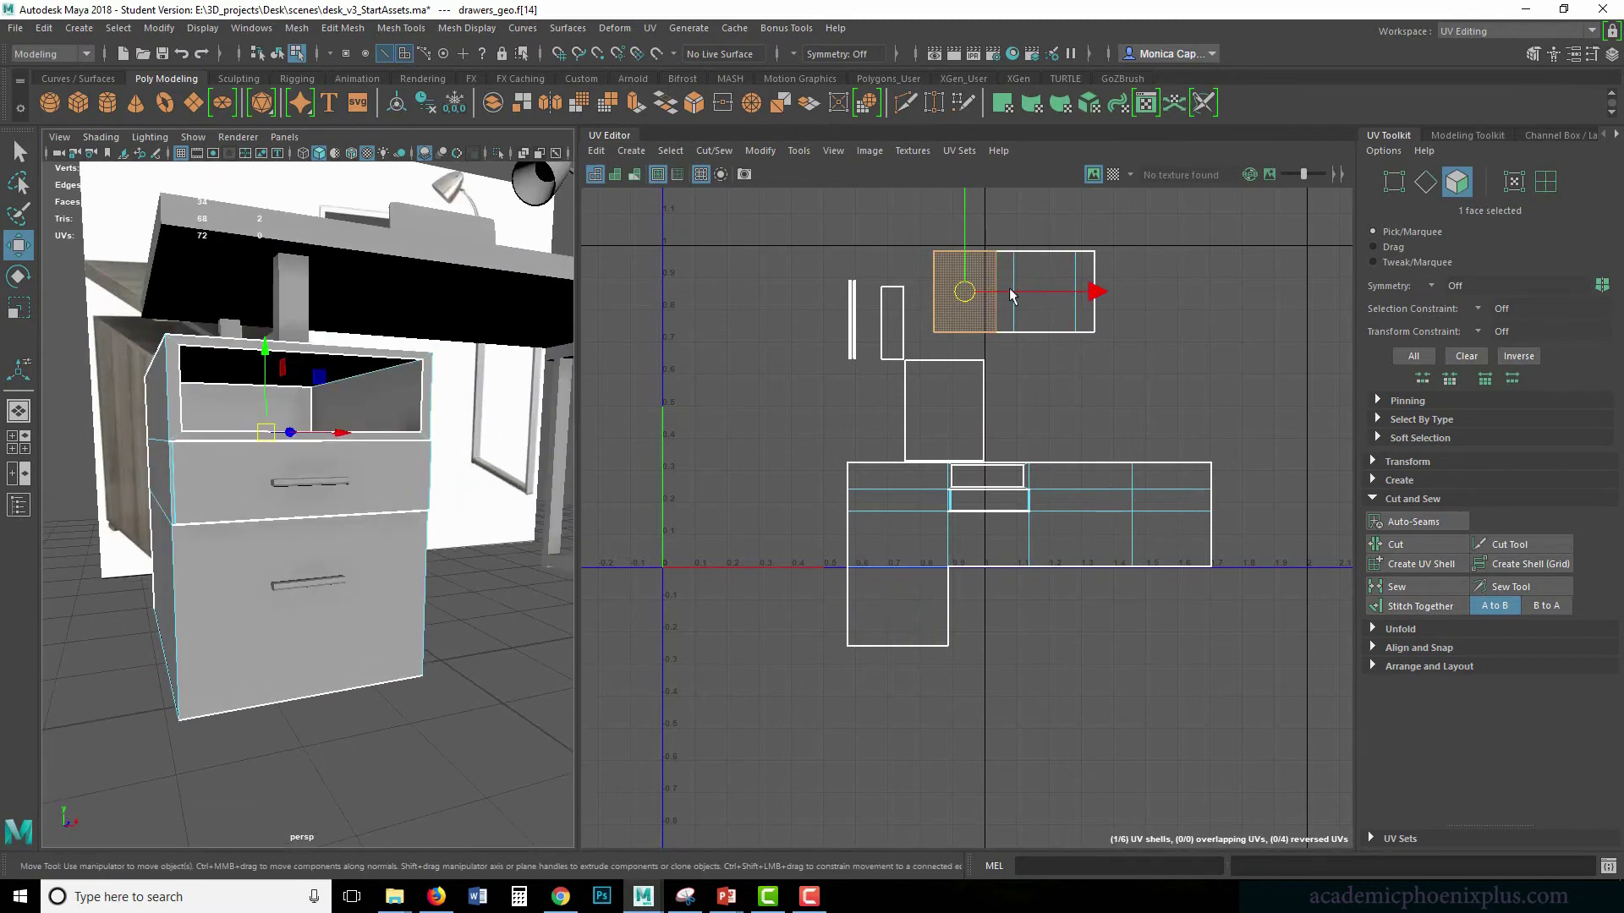
left_click(1084, 314)
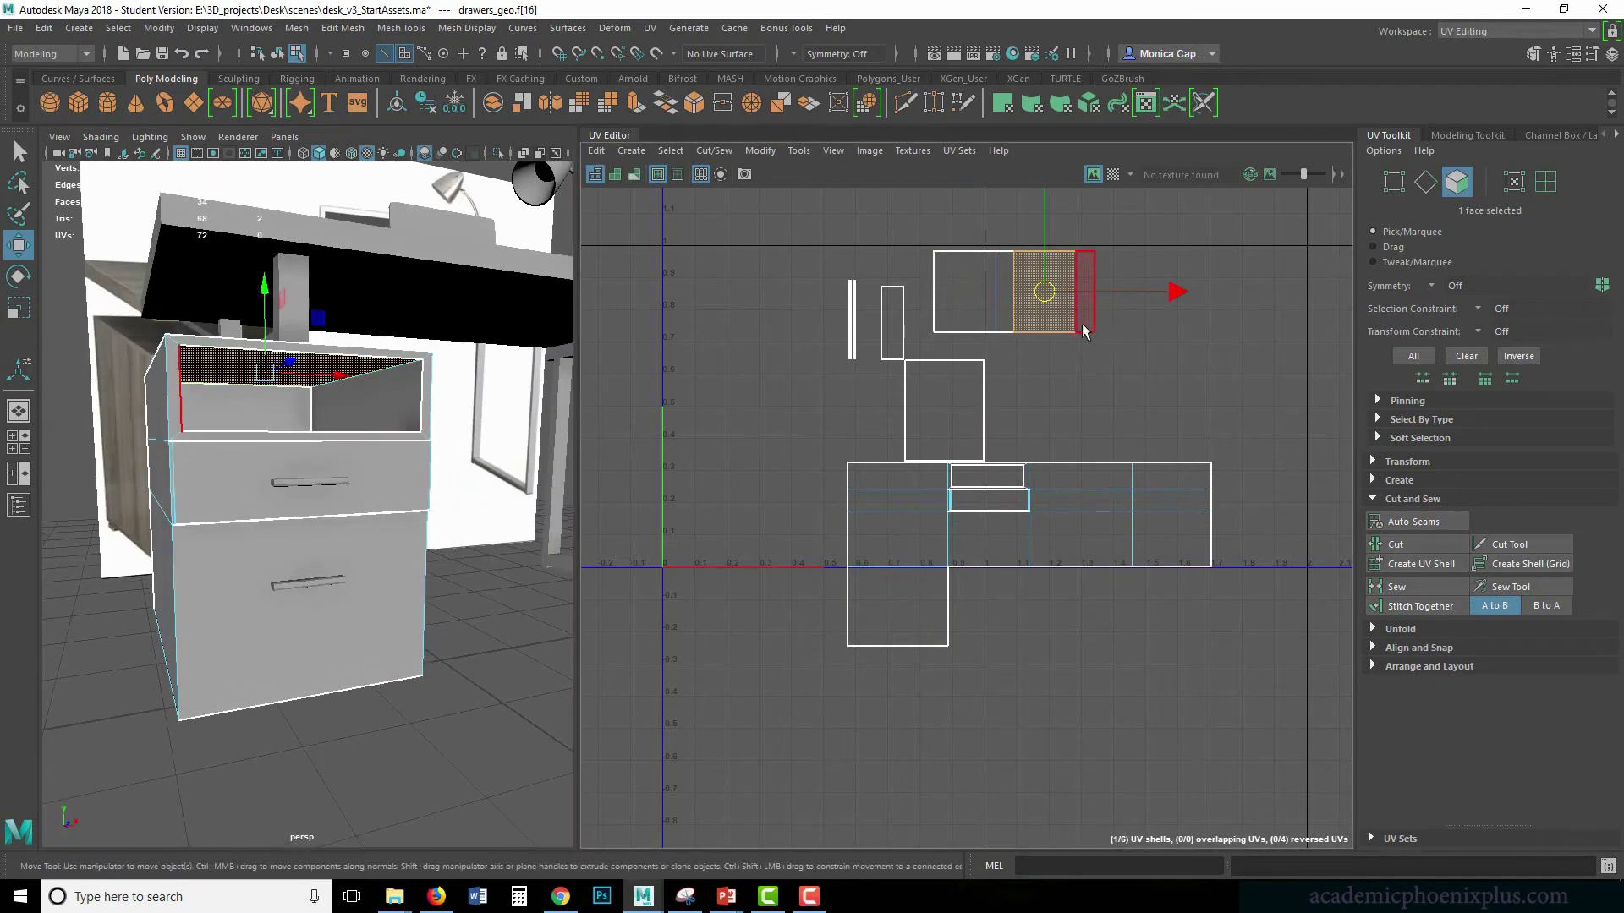
left_click(1006, 320)
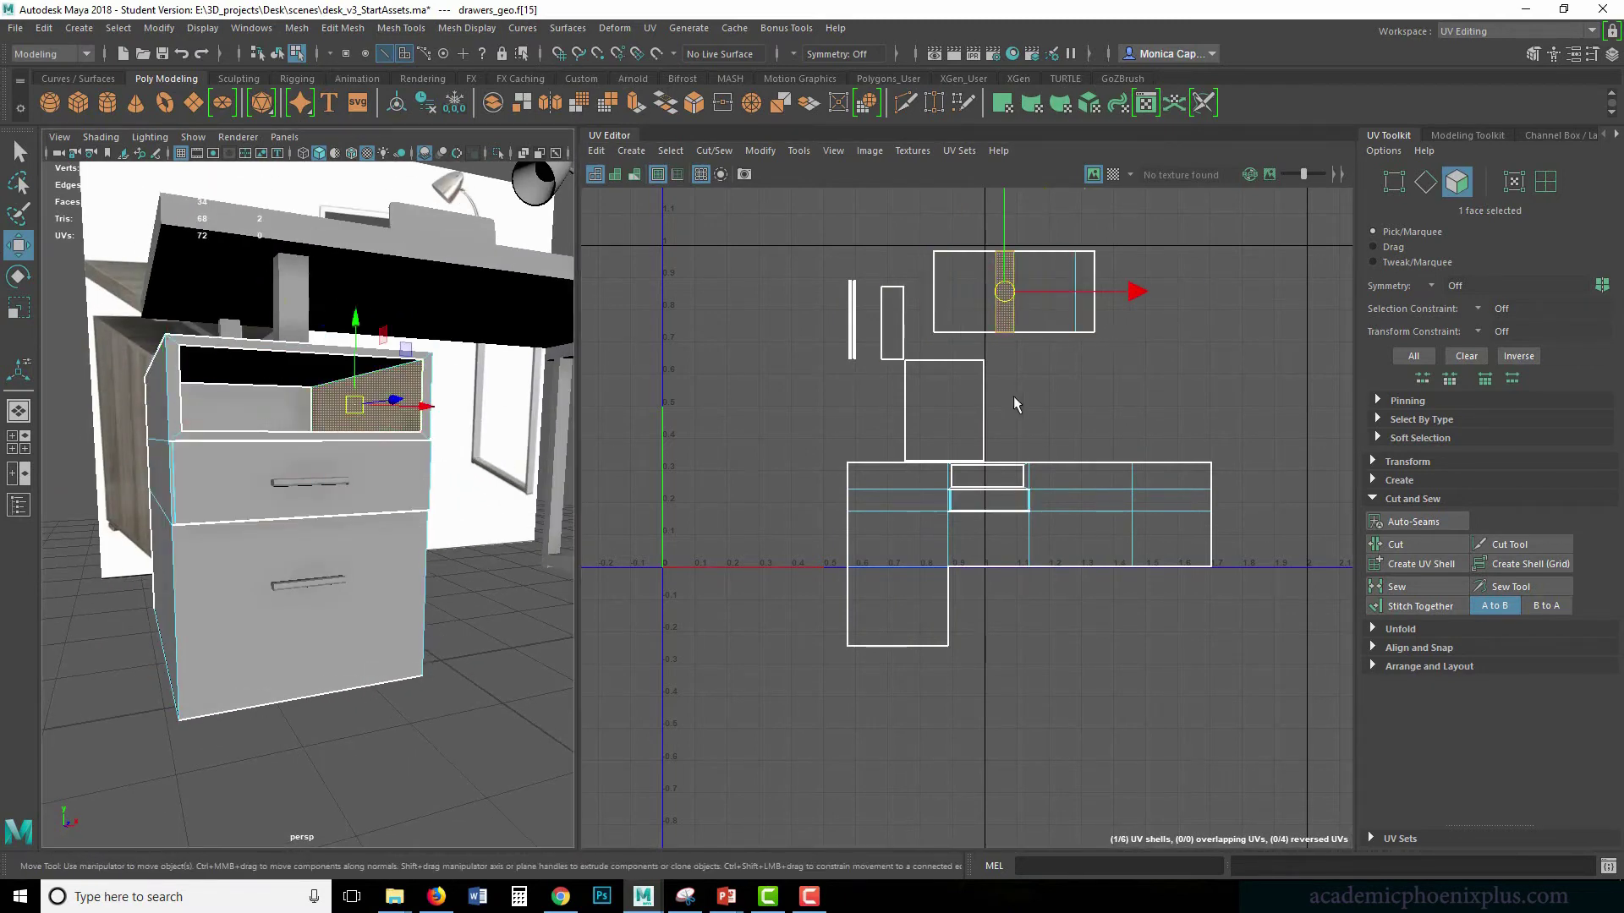
- Stitch the cabinet's top panel to the upper edge of the first side panel, opposite the bottom panel
right_click_drag(965, 393, 962, 359)
left_click(985, 395)
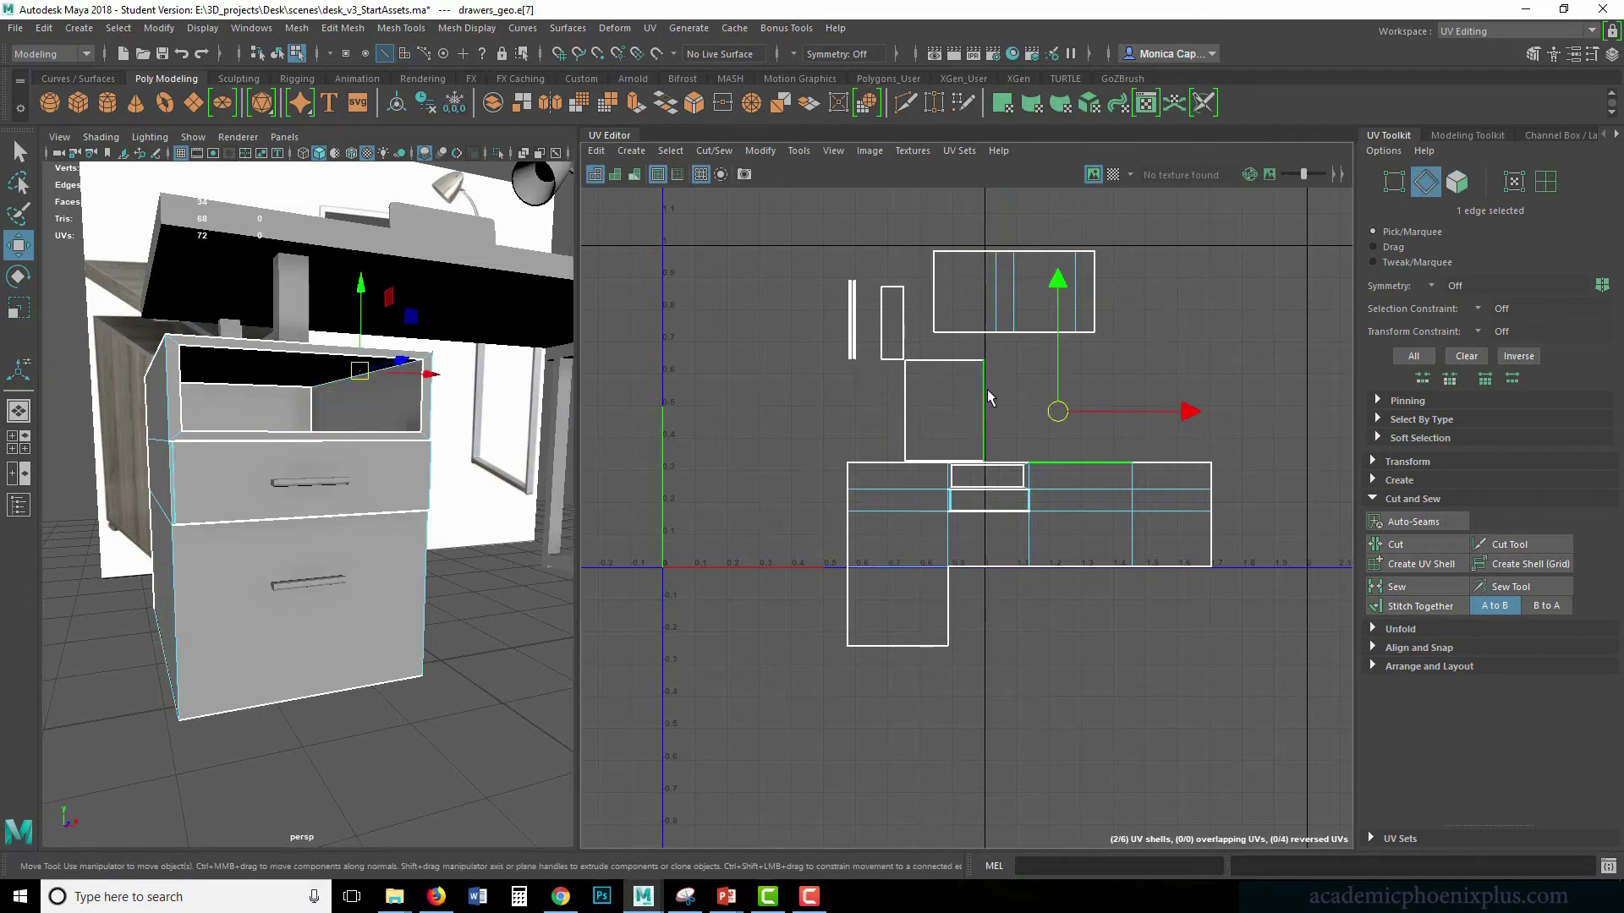
left_click_drag(553, 439, 438, 457, "alt")
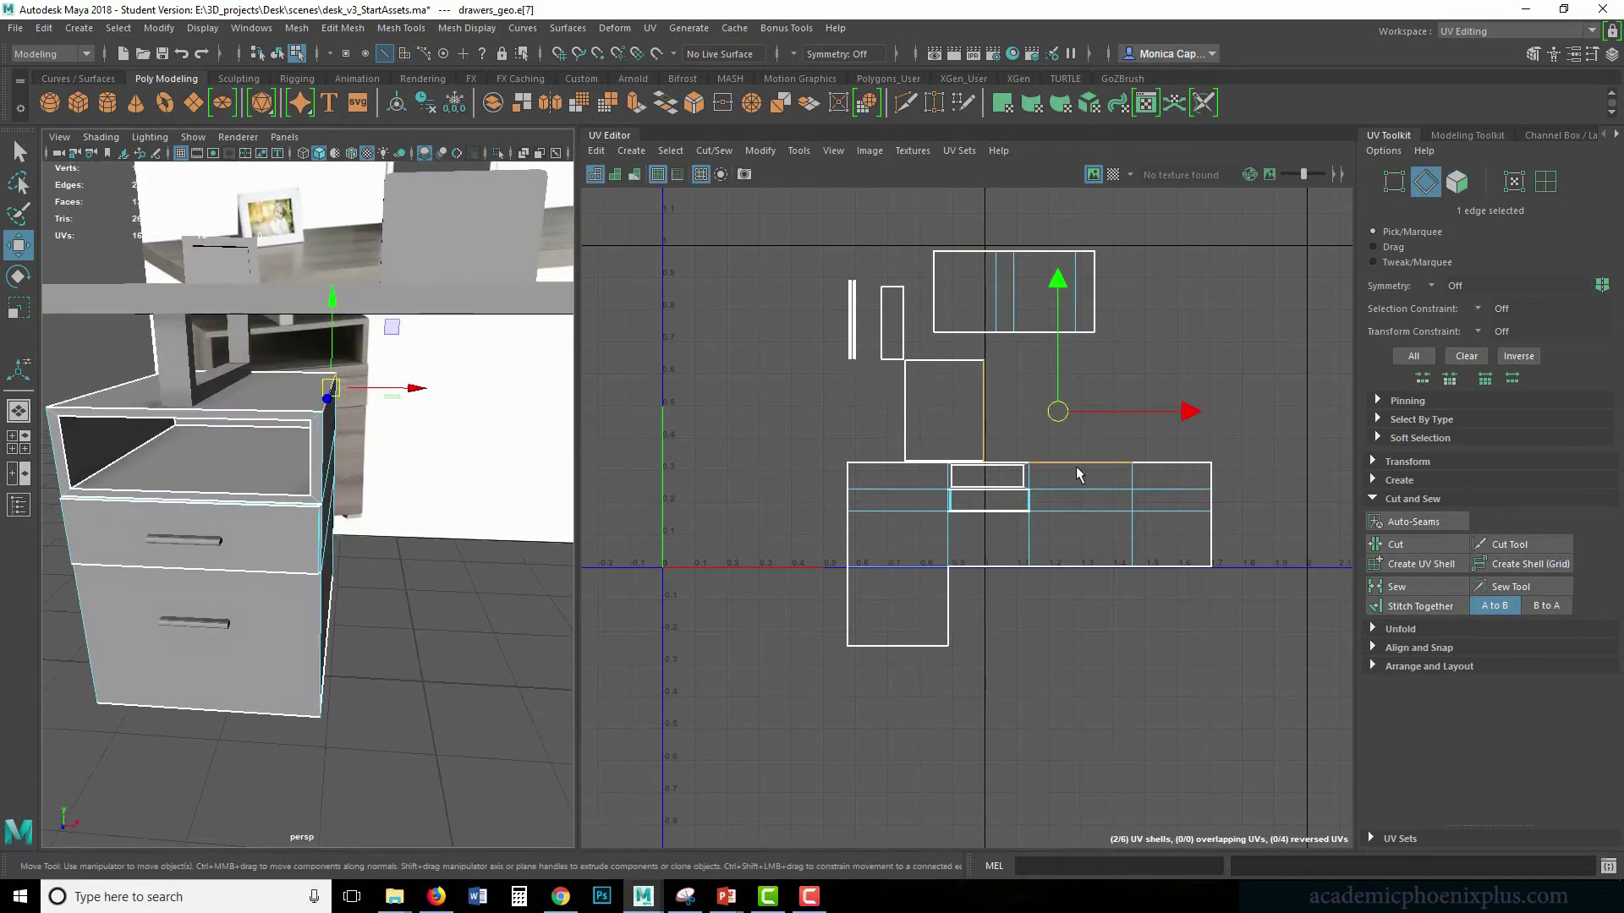
left_click(874, 463)
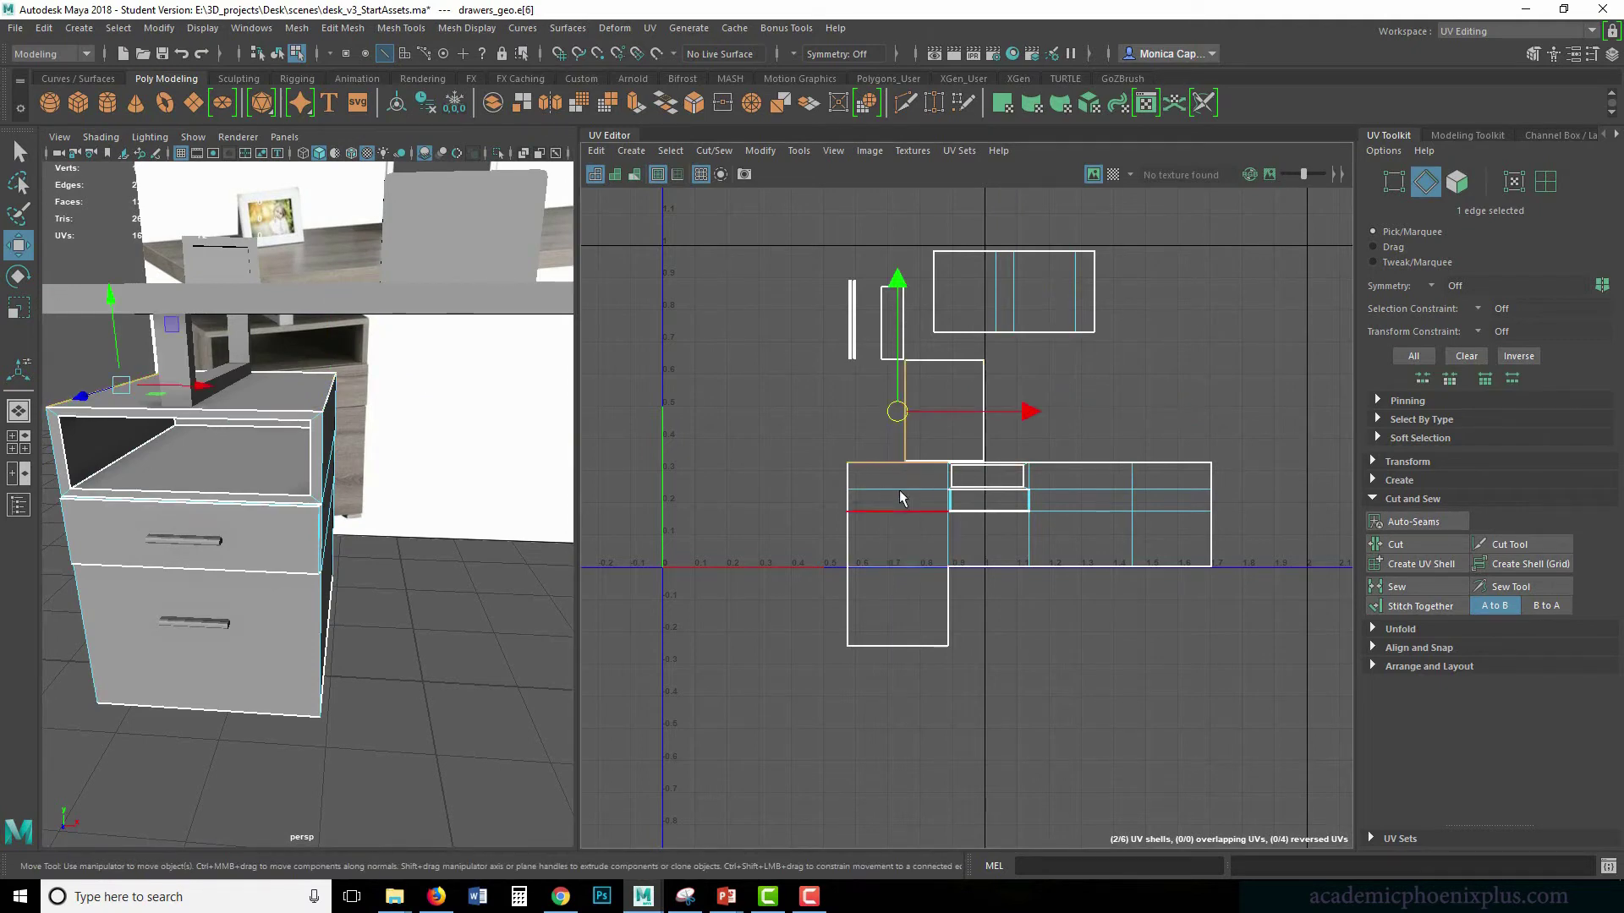
left_click(1411, 603)
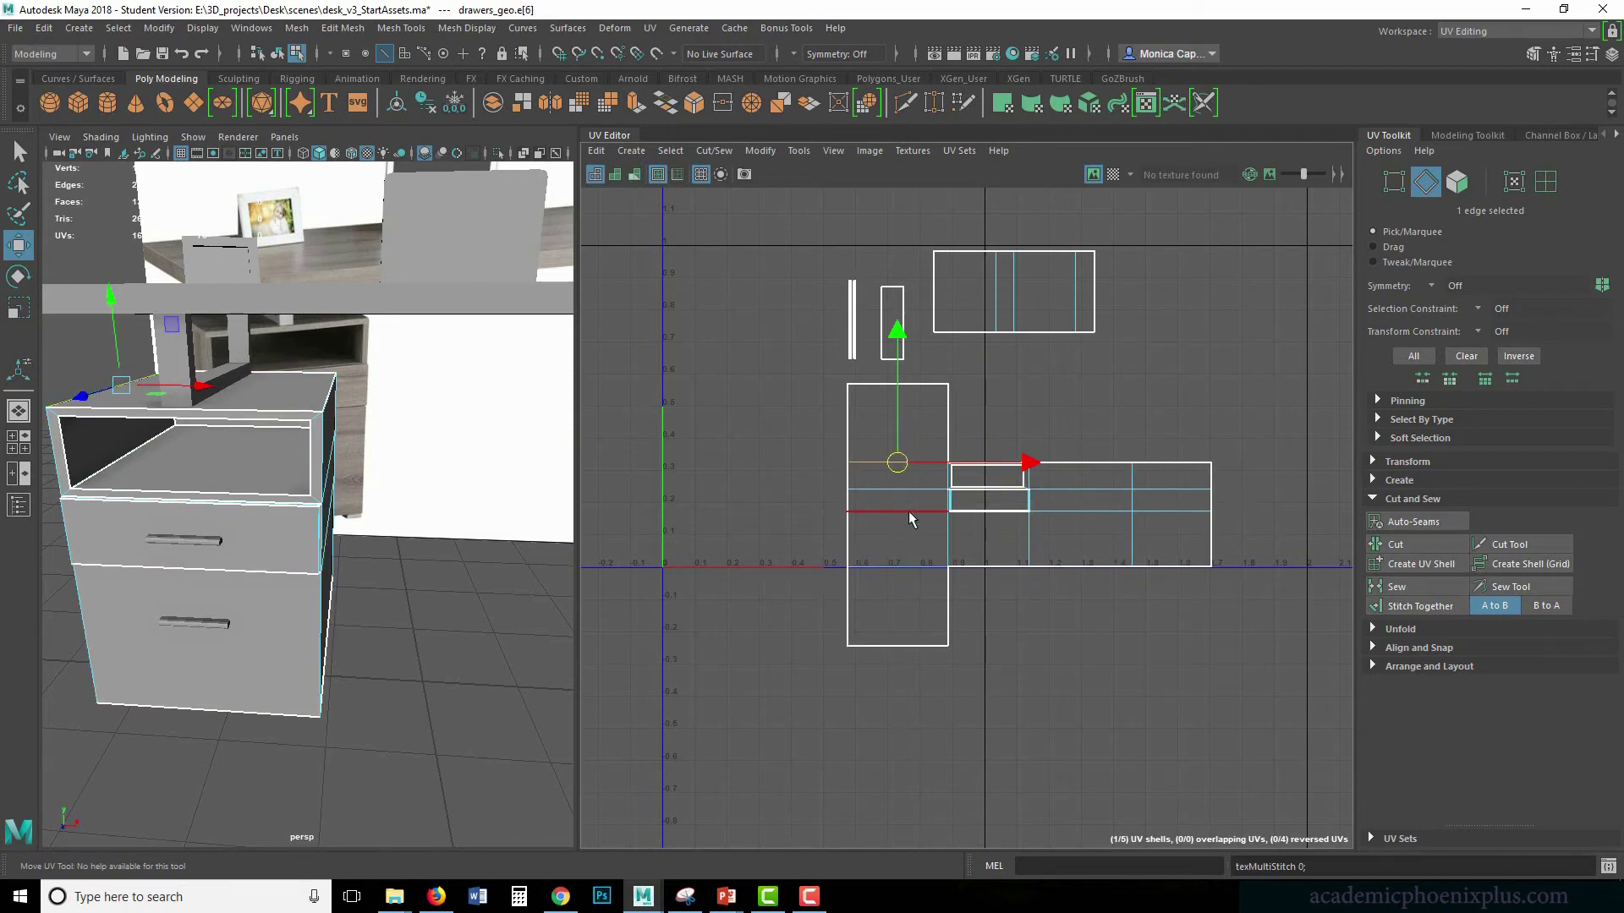
- Stitch the open compartment's inner back wall to the rear edge of its ceiling face
left_click(903, 348)
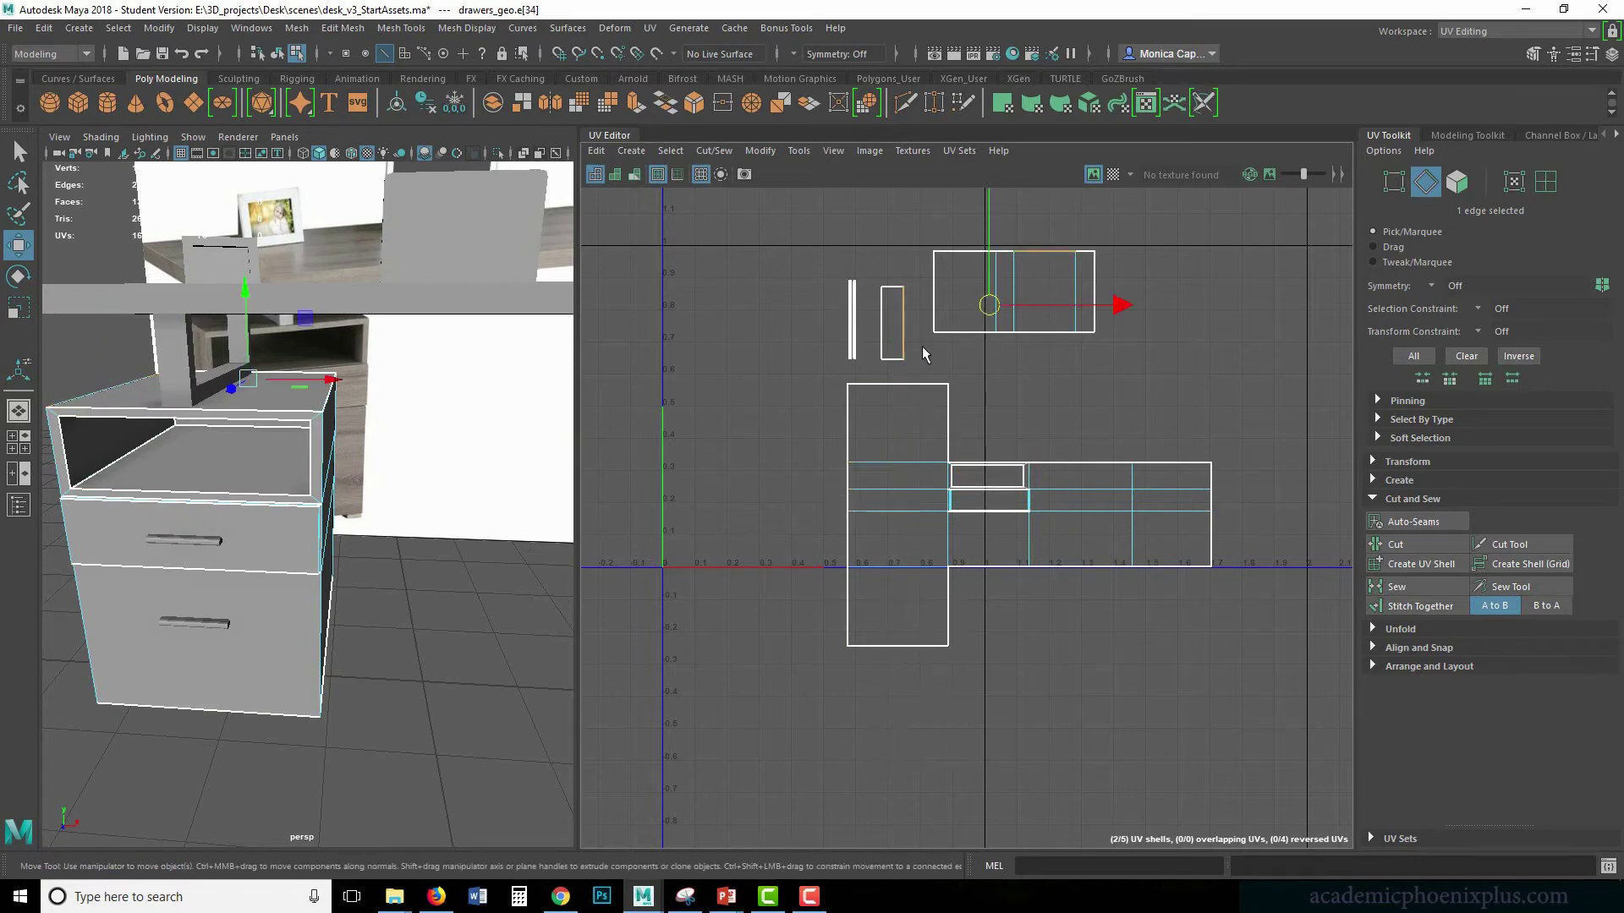
key("f")
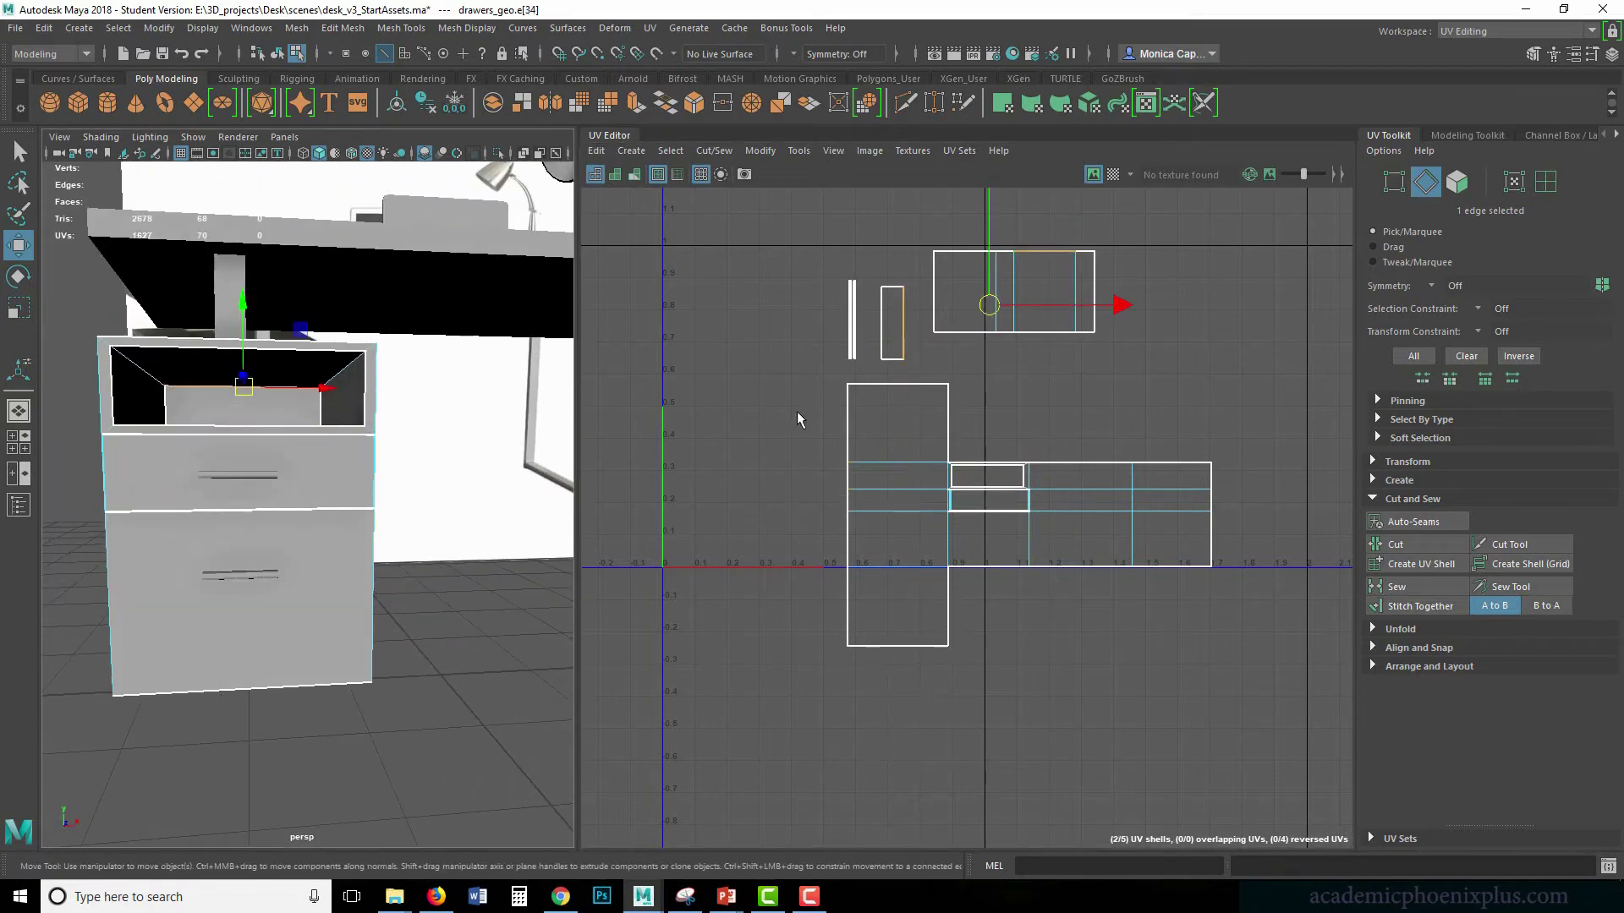
left_click(1494, 607)
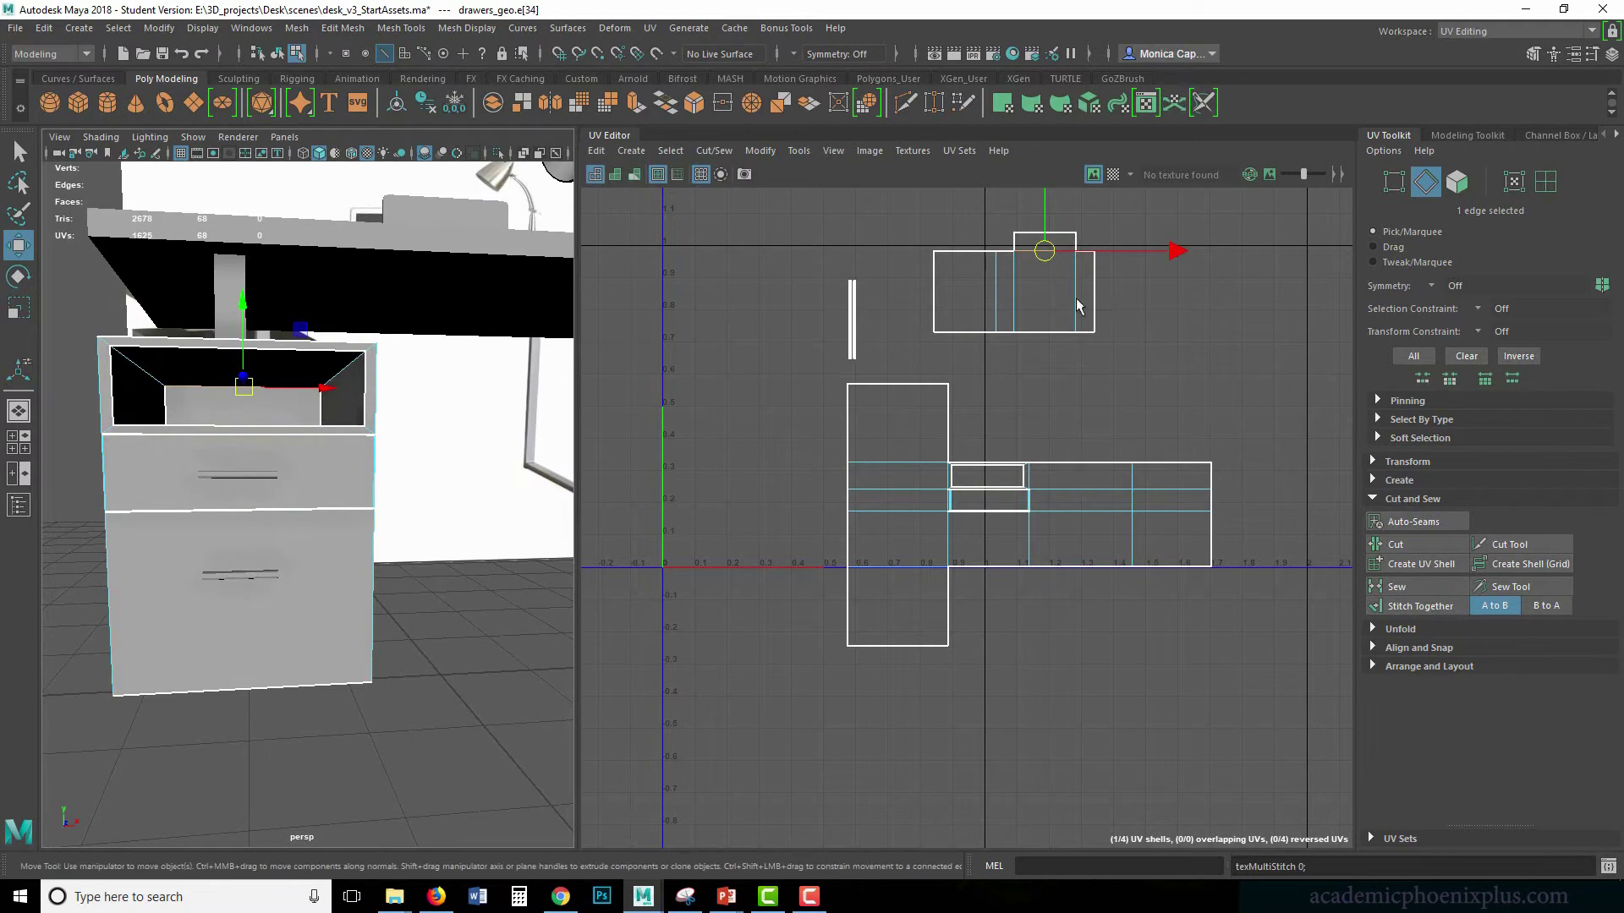
- Move the compartment's interior shell down beside the top panel, just above the main cabinet shell
right_click_drag(1063, 302, 1069, 340)
left_click(1048, 313)
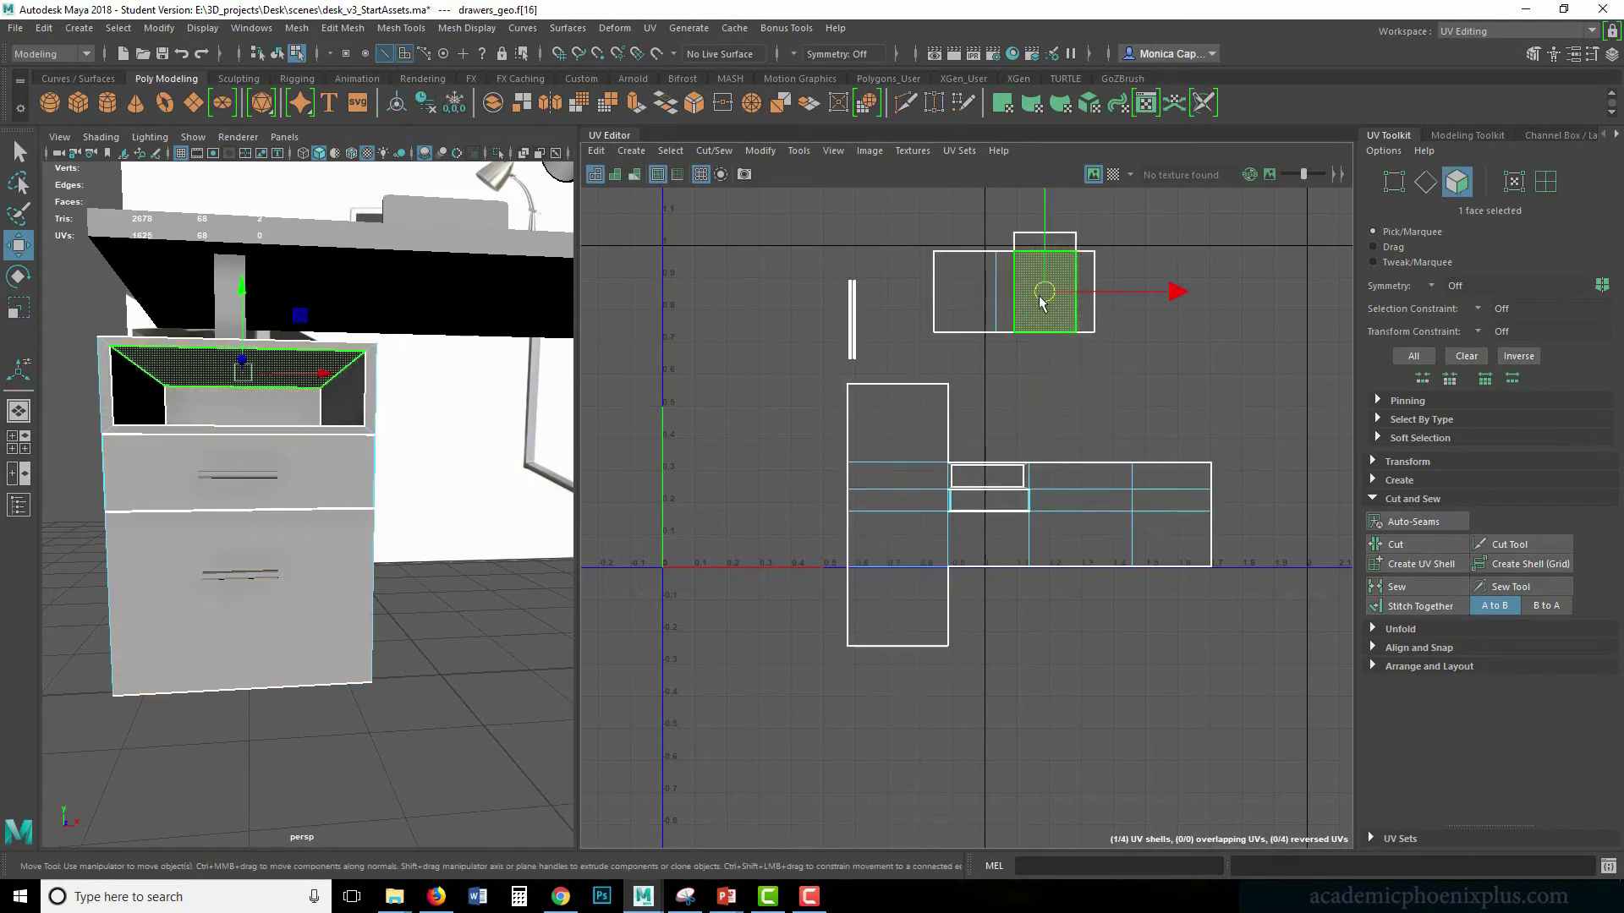
double_click(1043, 319)
left_click_drag(1016, 289, 1040, 405)
double_click(892, 420)
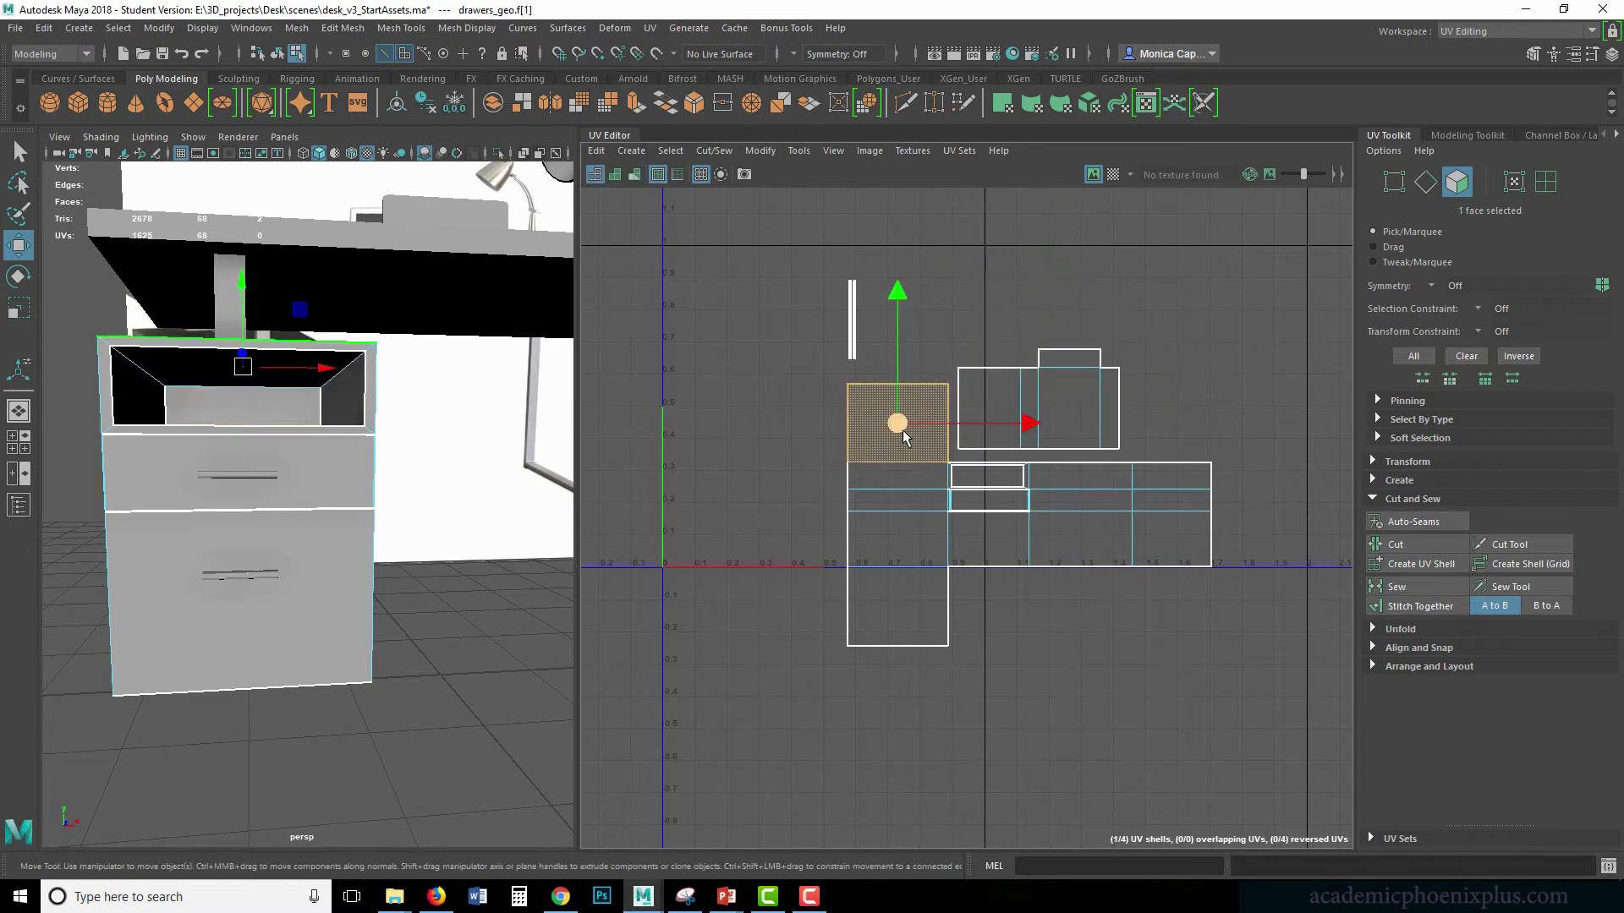
double_click(905, 445)
- Stitch the narrow strip shell along the middle drawer's upper lip to the top edge of the drawer front
left_click_drag(824, 252, 888, 384)
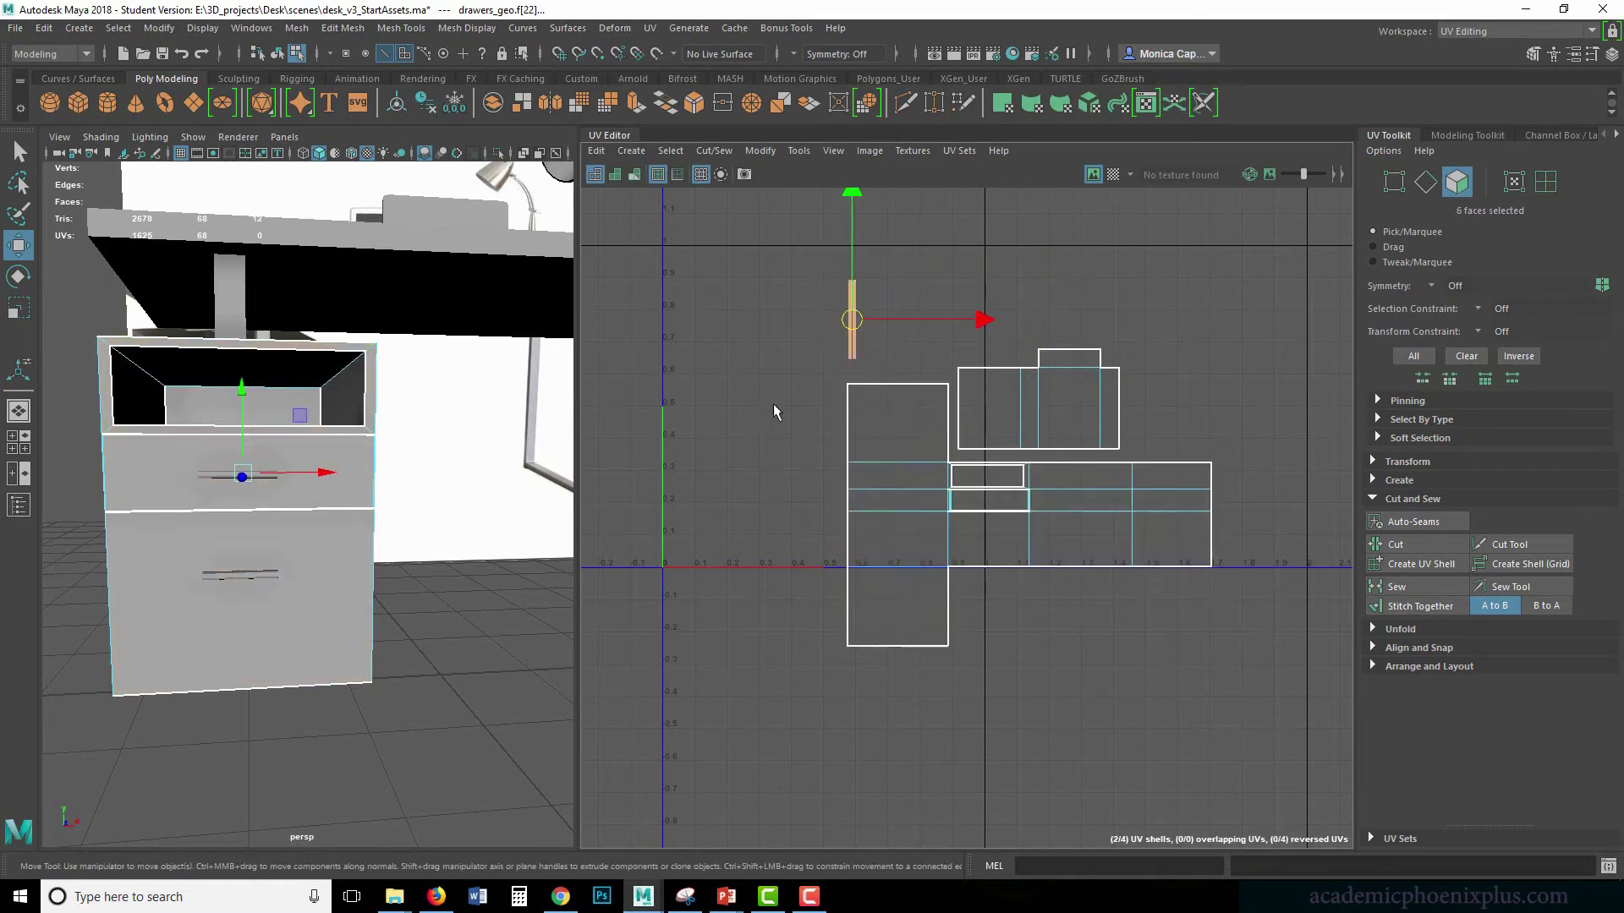
key("f")
left_click_drag(316, 499, 438, 495, "alt")
middle_click_drag(437, 496, 504, 461, "alt")
right_click_drag(504, 460, 591, 490, "alt")
left_click_drag(591, 490, 514, 511, "alt")
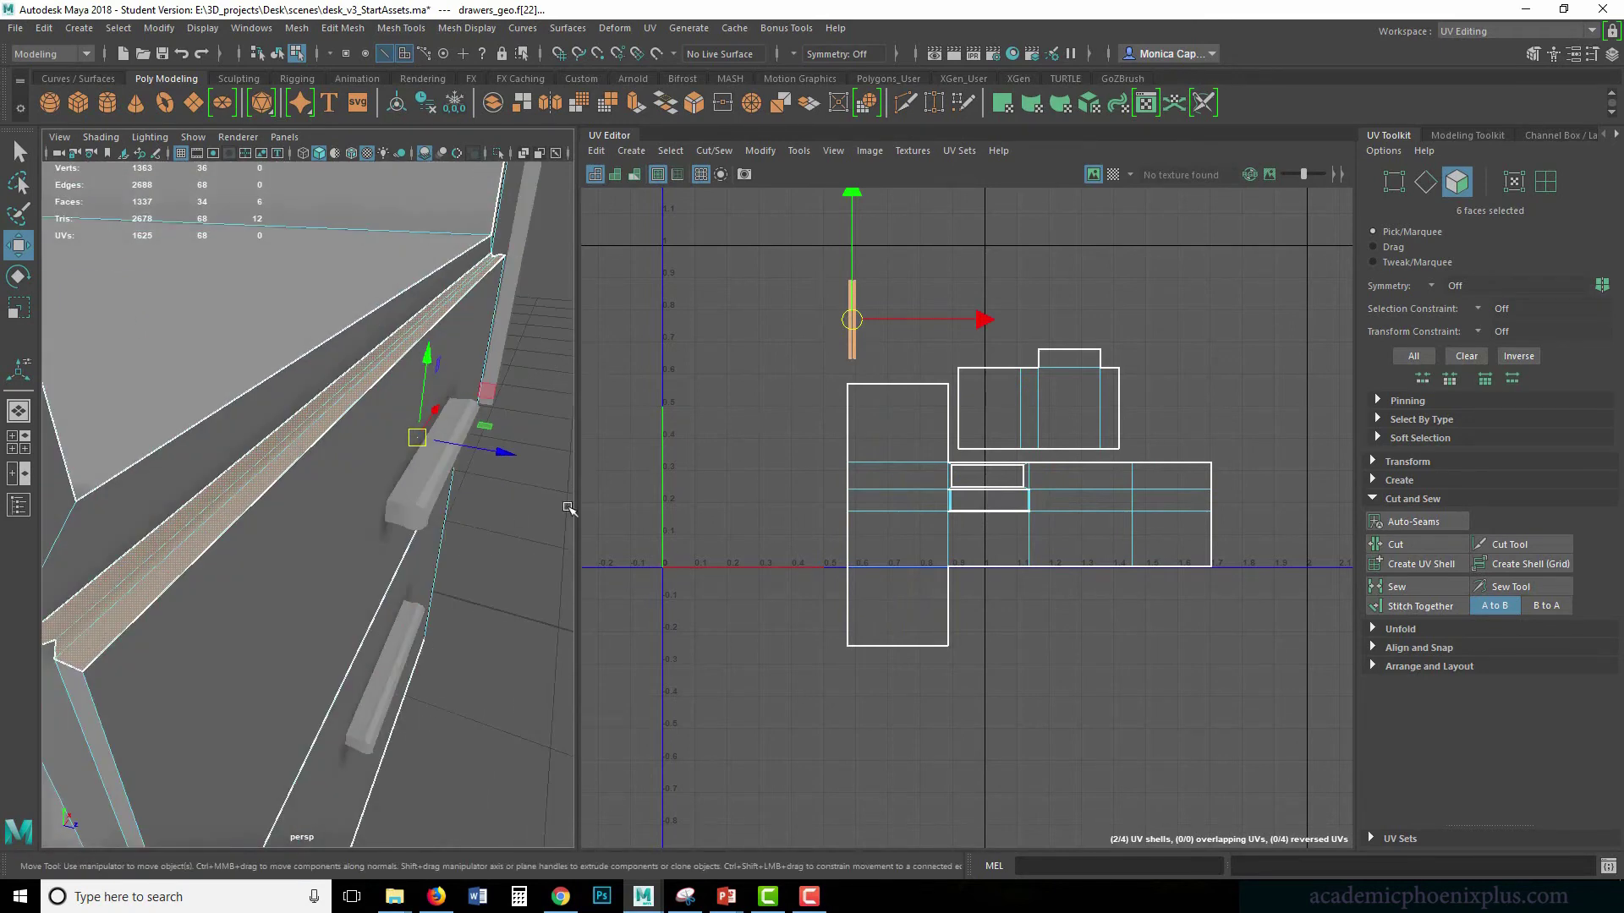
left_click_drag(269, 473, 334, 502, "alt")
right_click_drag(336, 509, 337, 386)
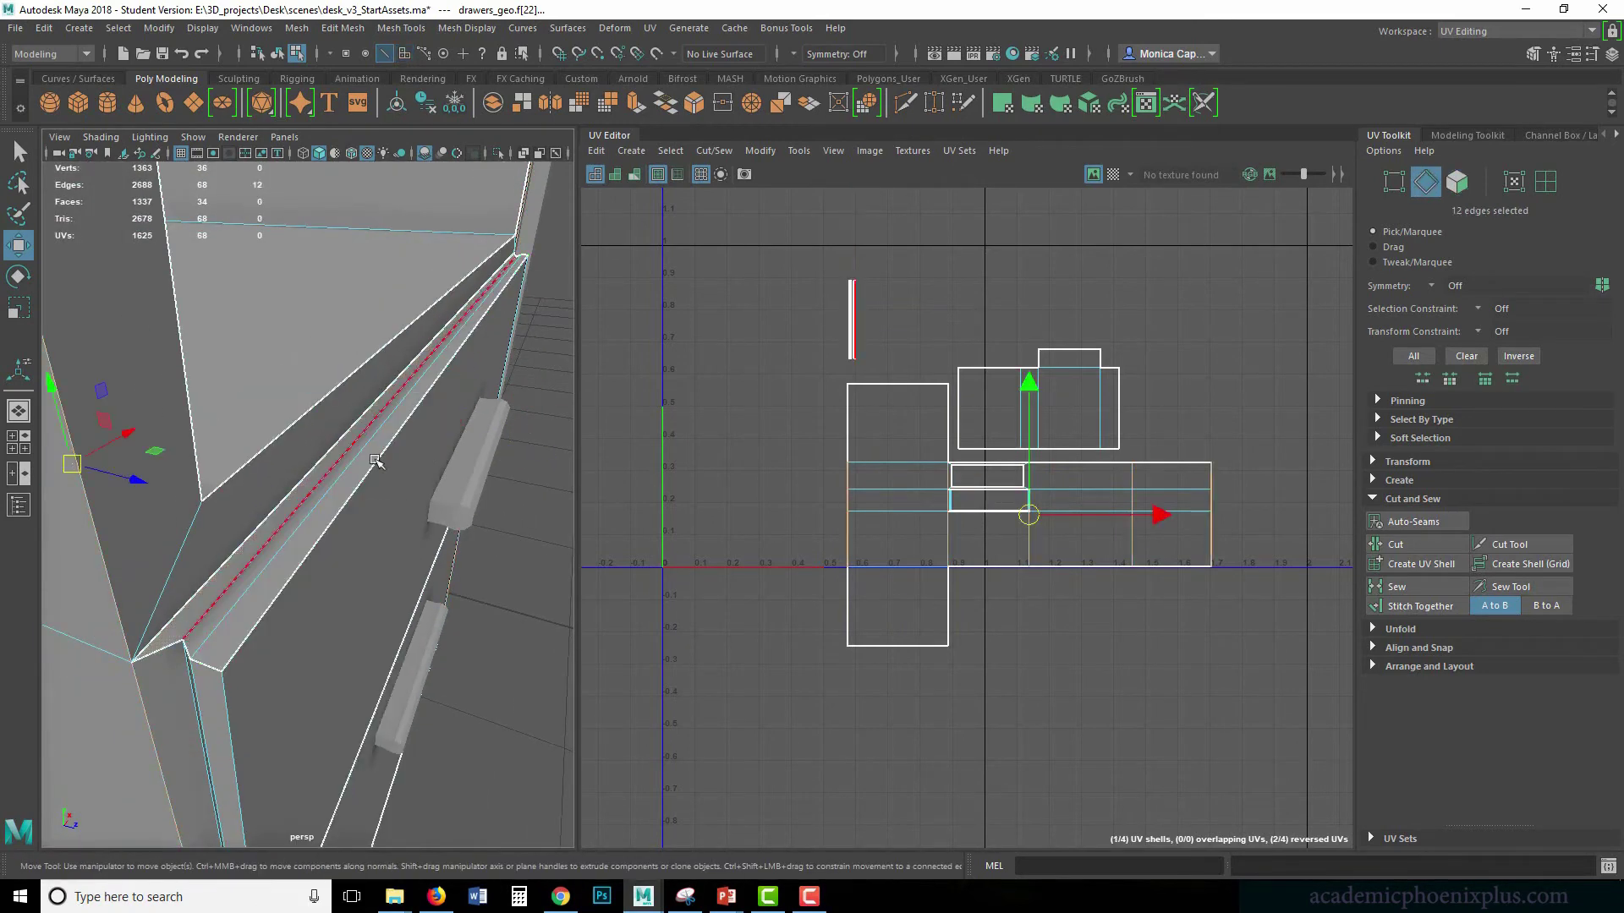
left_click(336, 512)
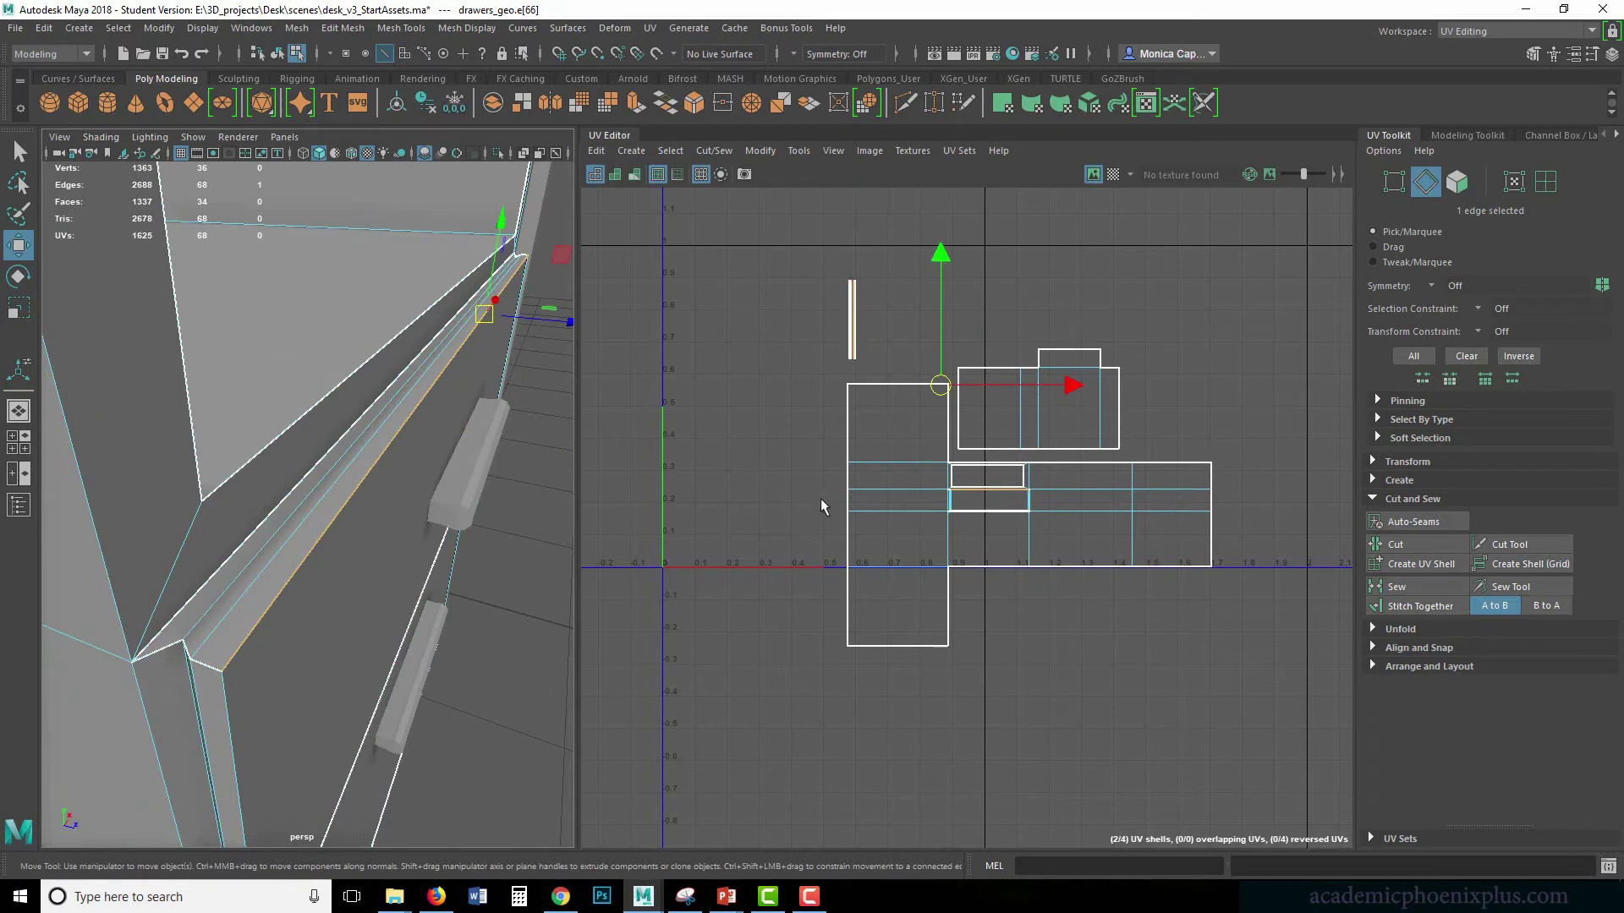
left_click(1428, 611)
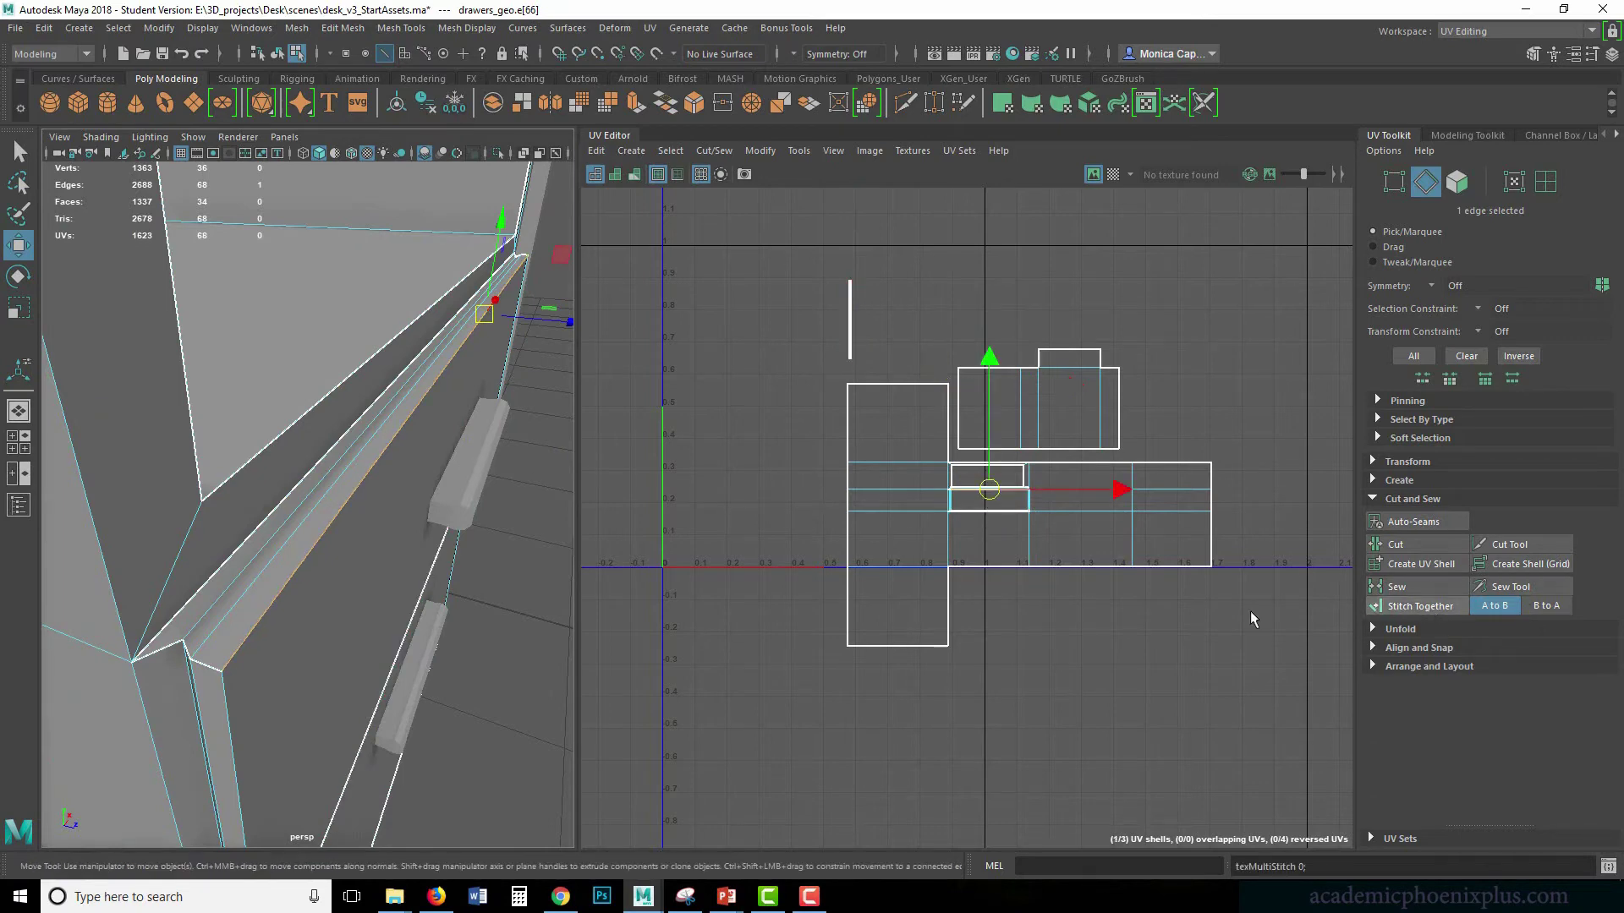
- Stitch the last loose strip shell, in the seam between the two drawers, to the adjoining front face of the main cabinet shell
left_click_drag(526, 538, 190, 510, "alt")
right_click_drag(379, 505, 278, 476, "alt")
left_click_drag(268, 467, 355, 395, "alt")
left_click(355, 395)
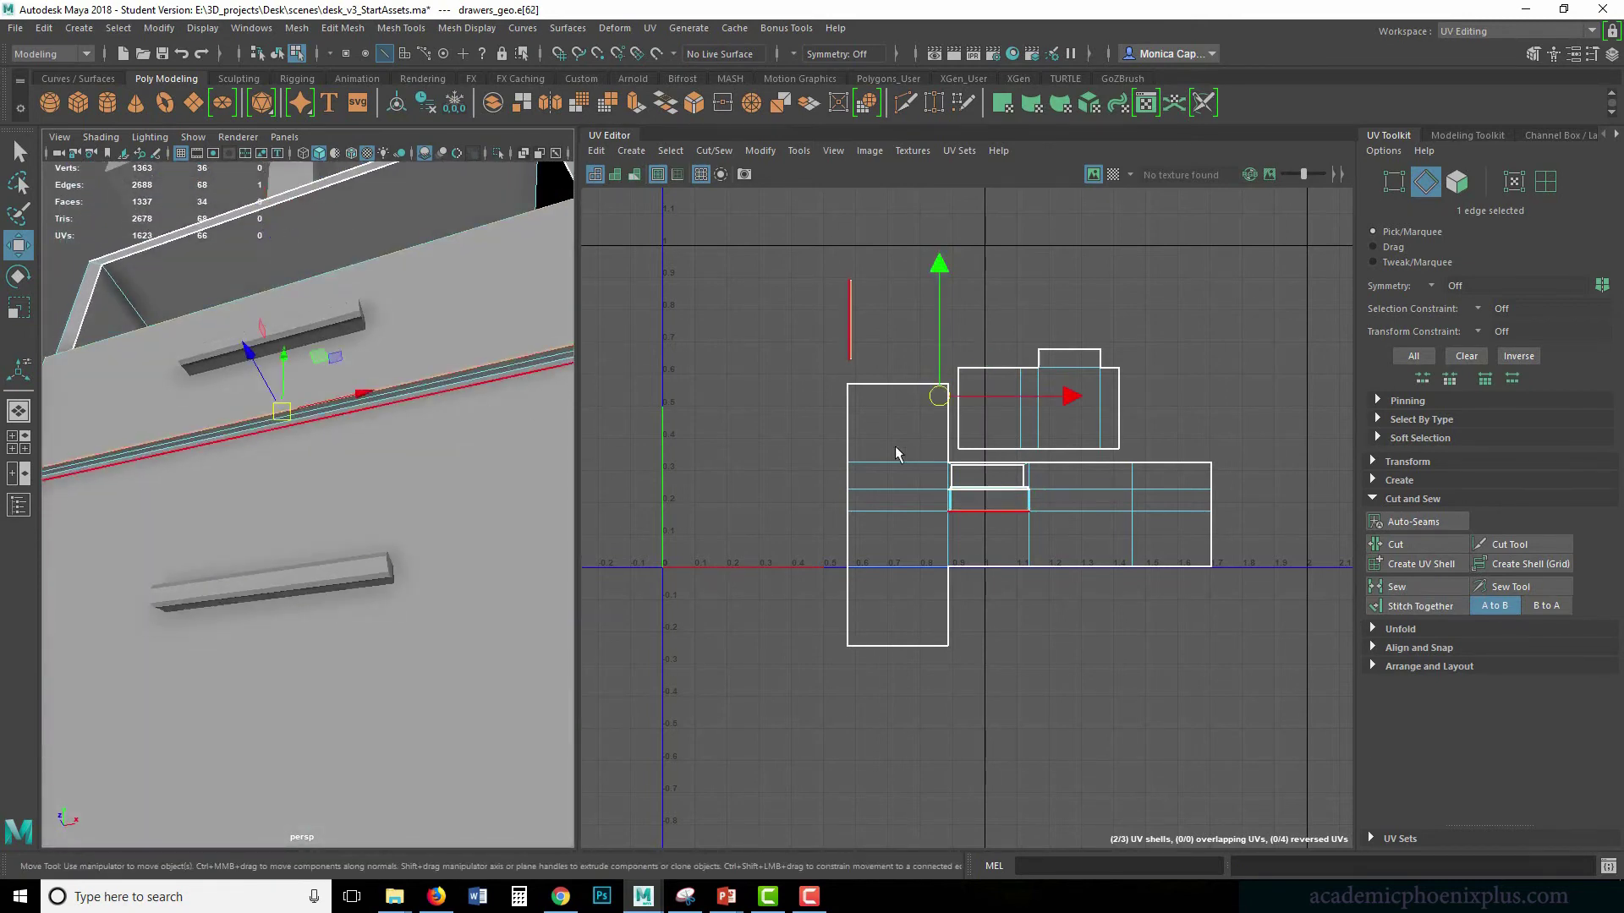
left_click(1410, 606)
- Show the checker map on the drawer cabinet and select the cabinet and desk together as whole objects
right_click_drag(1101, 563, 508, 471, "alt")
left_click_drag(345, 417, 516, 389, "alt")
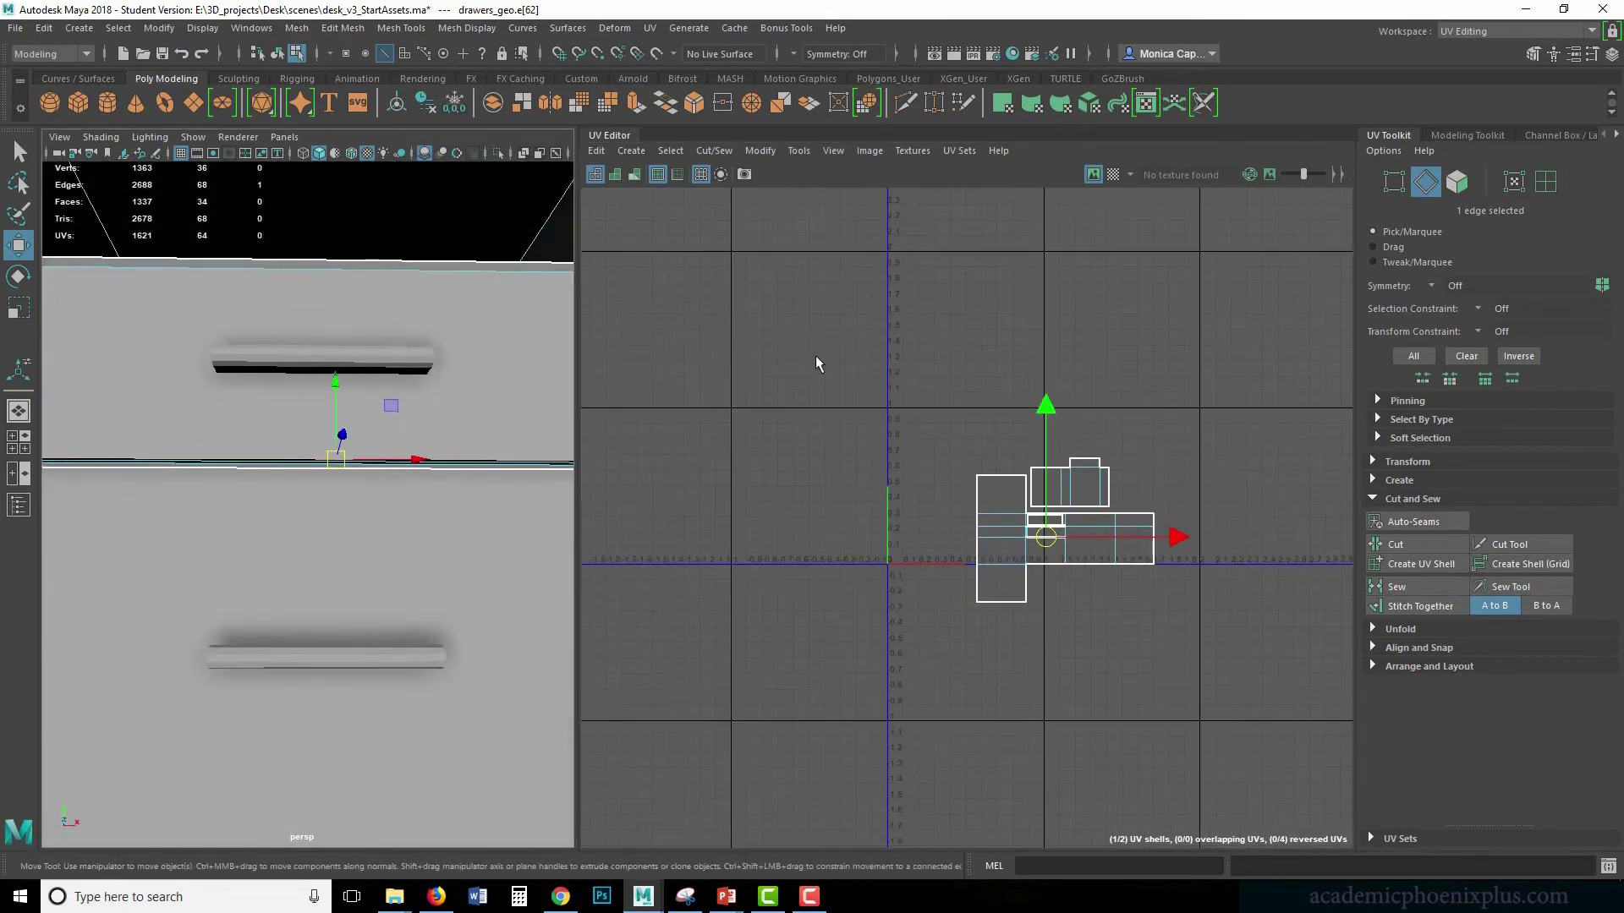
left_click(1113, 174)
left_click_drag(355, 423, 60, 457, "alt")
right_click_drag(433, 406, 526, 380)
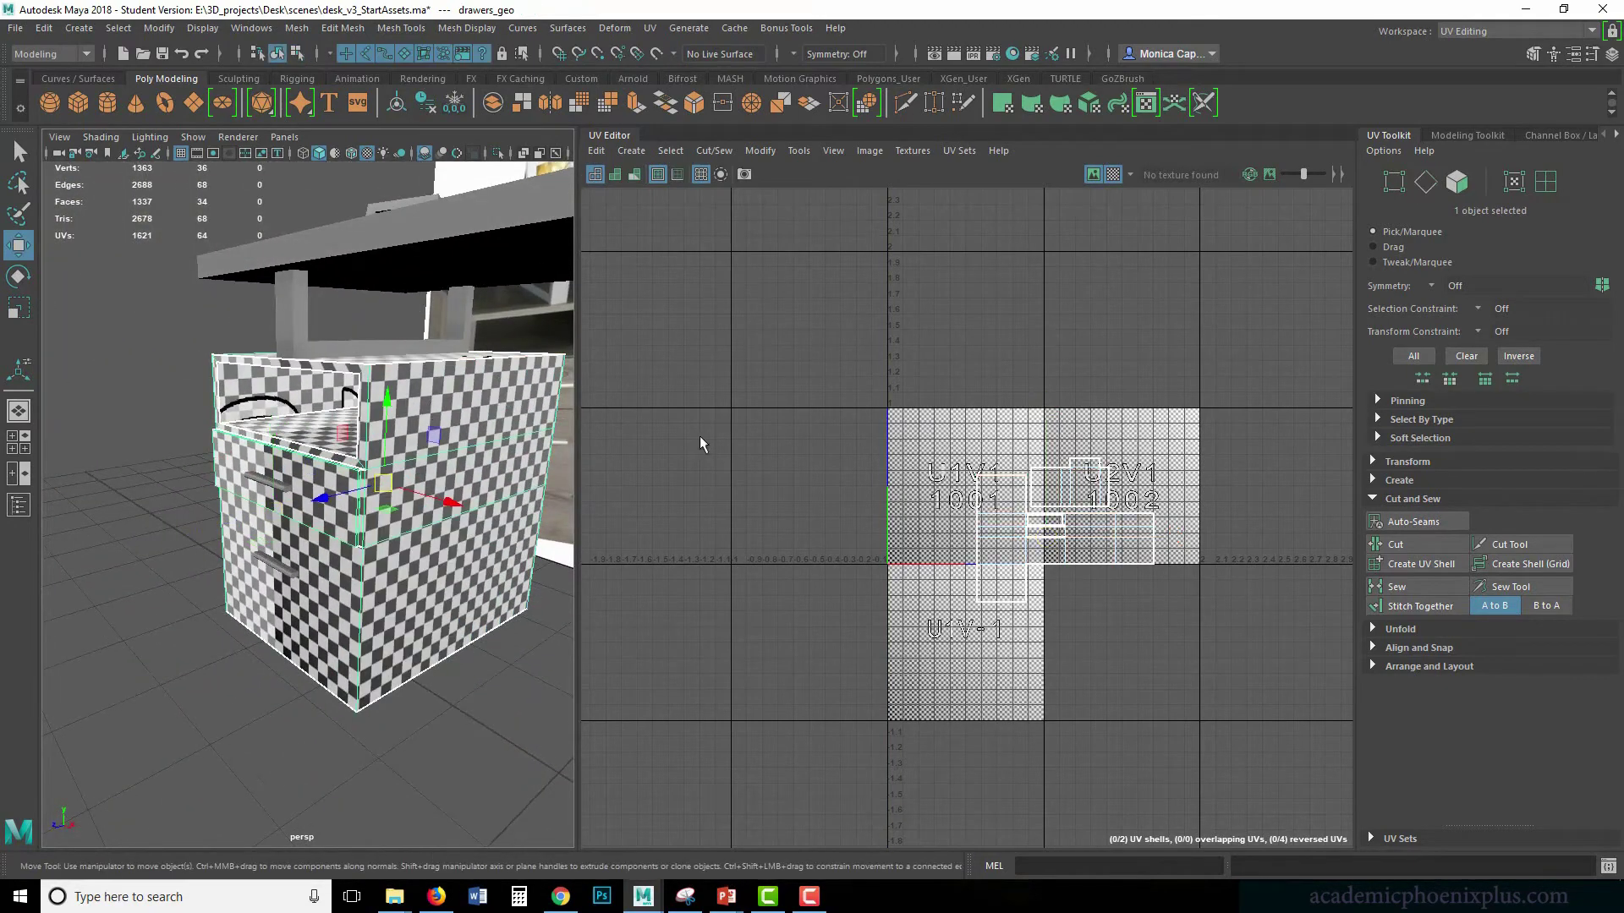
middle_click_drag(514, 427, 289, 465, "alt")
left_click(247, 273, "shift")
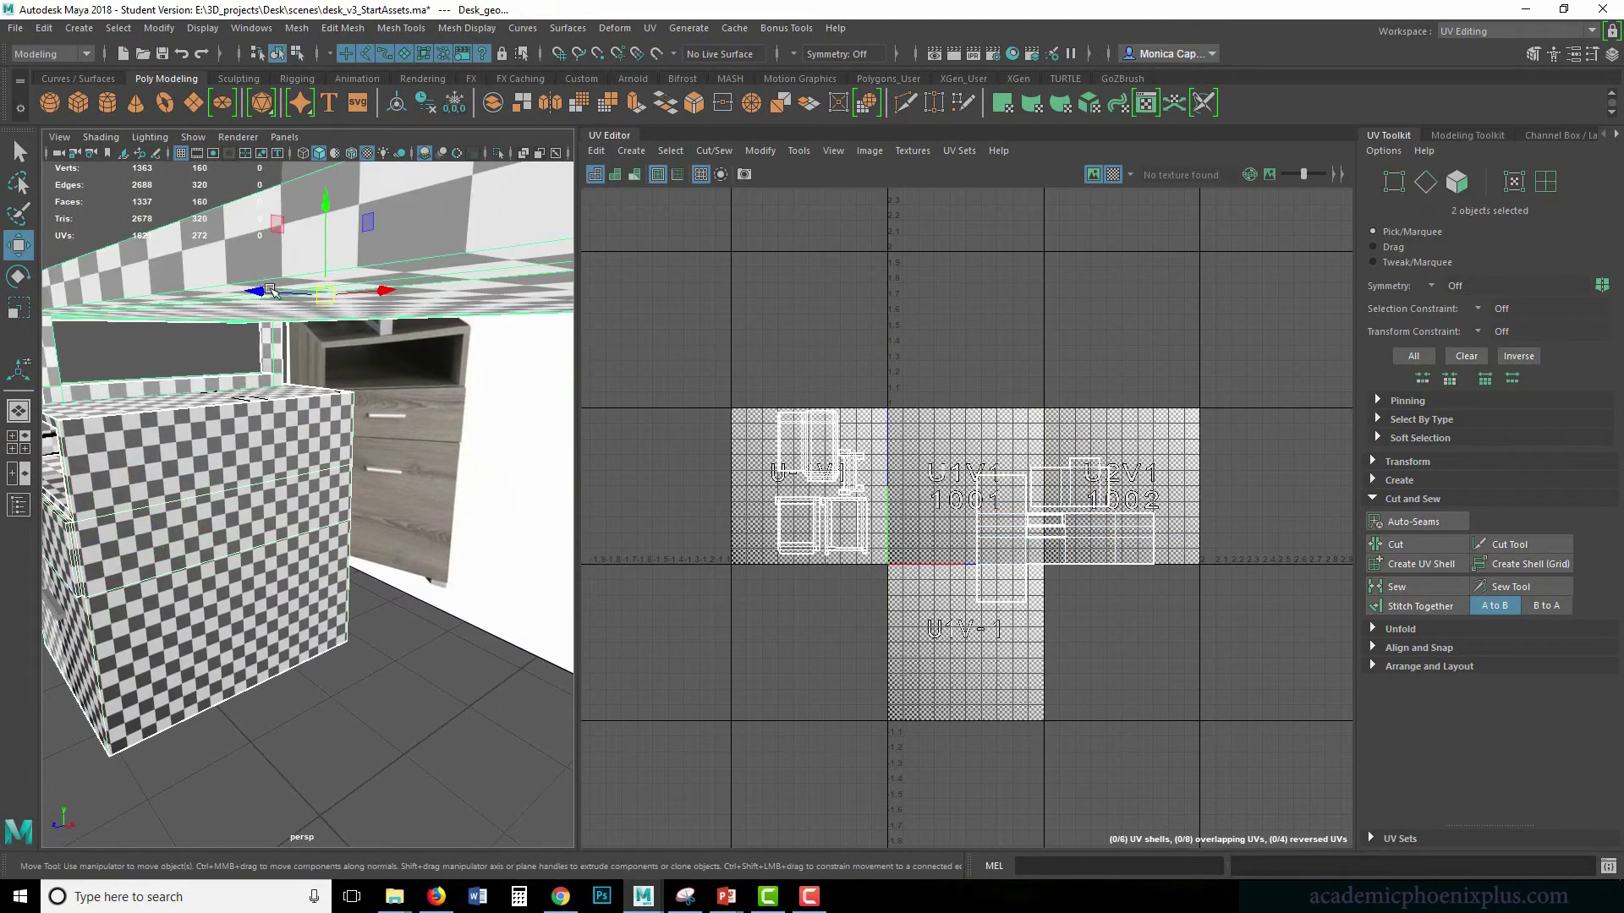
- Compare the checker square sizes on the desk and the drawer cabinet, with and without the checker map
right_click_drag(466, 487, 329, 495, "alt")
left_click_drag(330, 494, 381, 491, "alt")
scroll(819, 482, "up", 5)
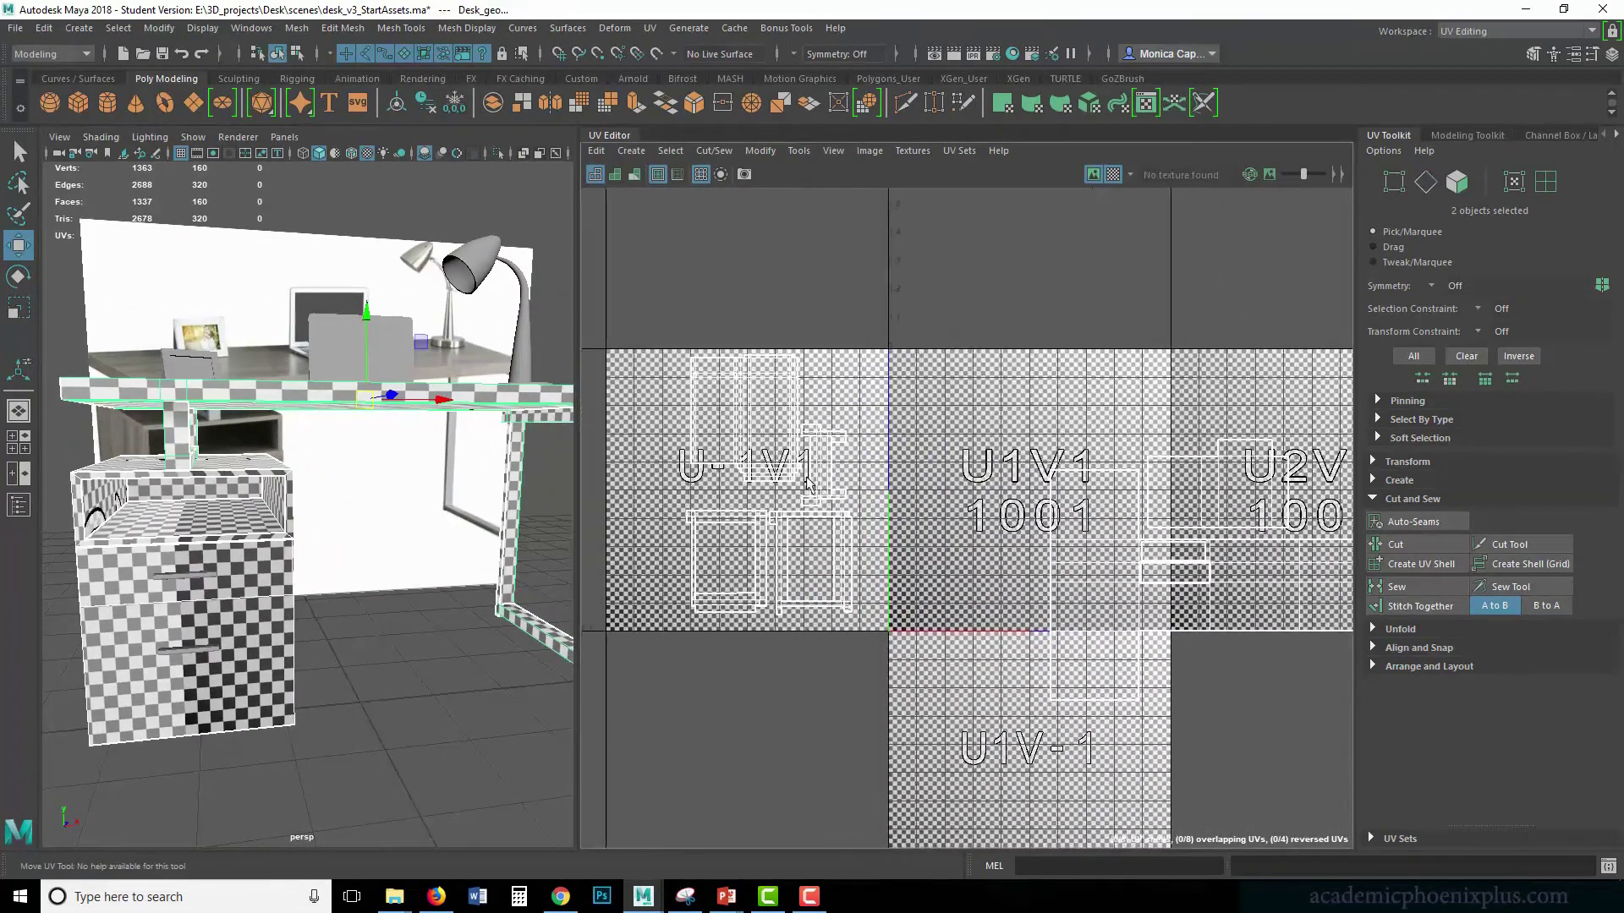
left_click(1113, 174)
middle_click_drag(898, 571, 865, 566, "alt")
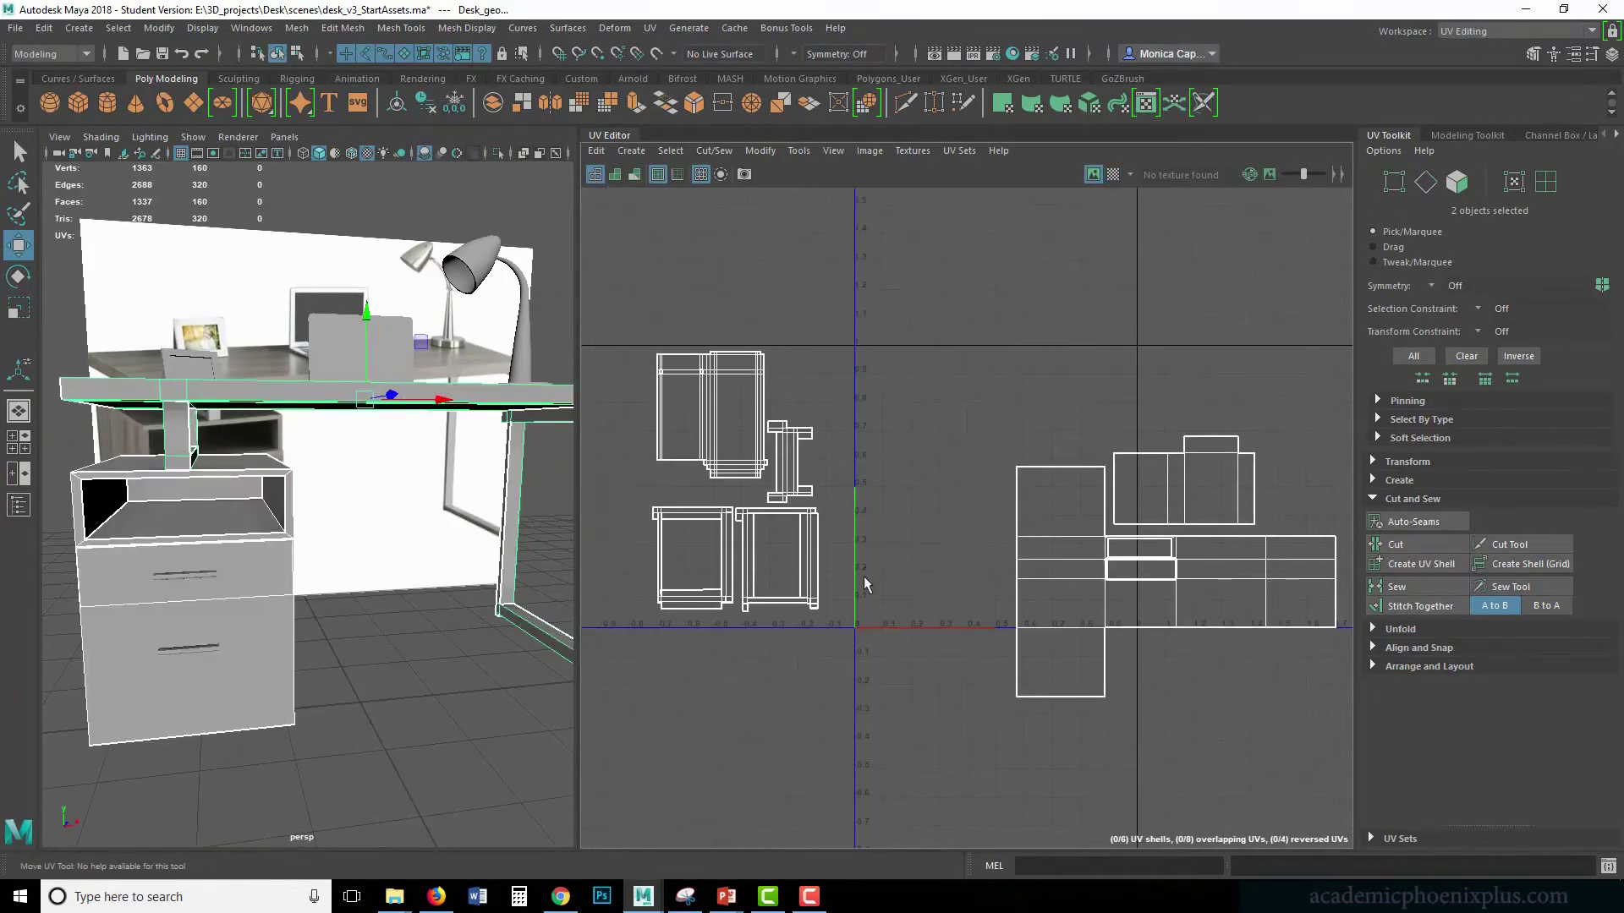
right_click_drag(757, 482, 839, 458)
right_click_drag(372, 390, 430, 371)
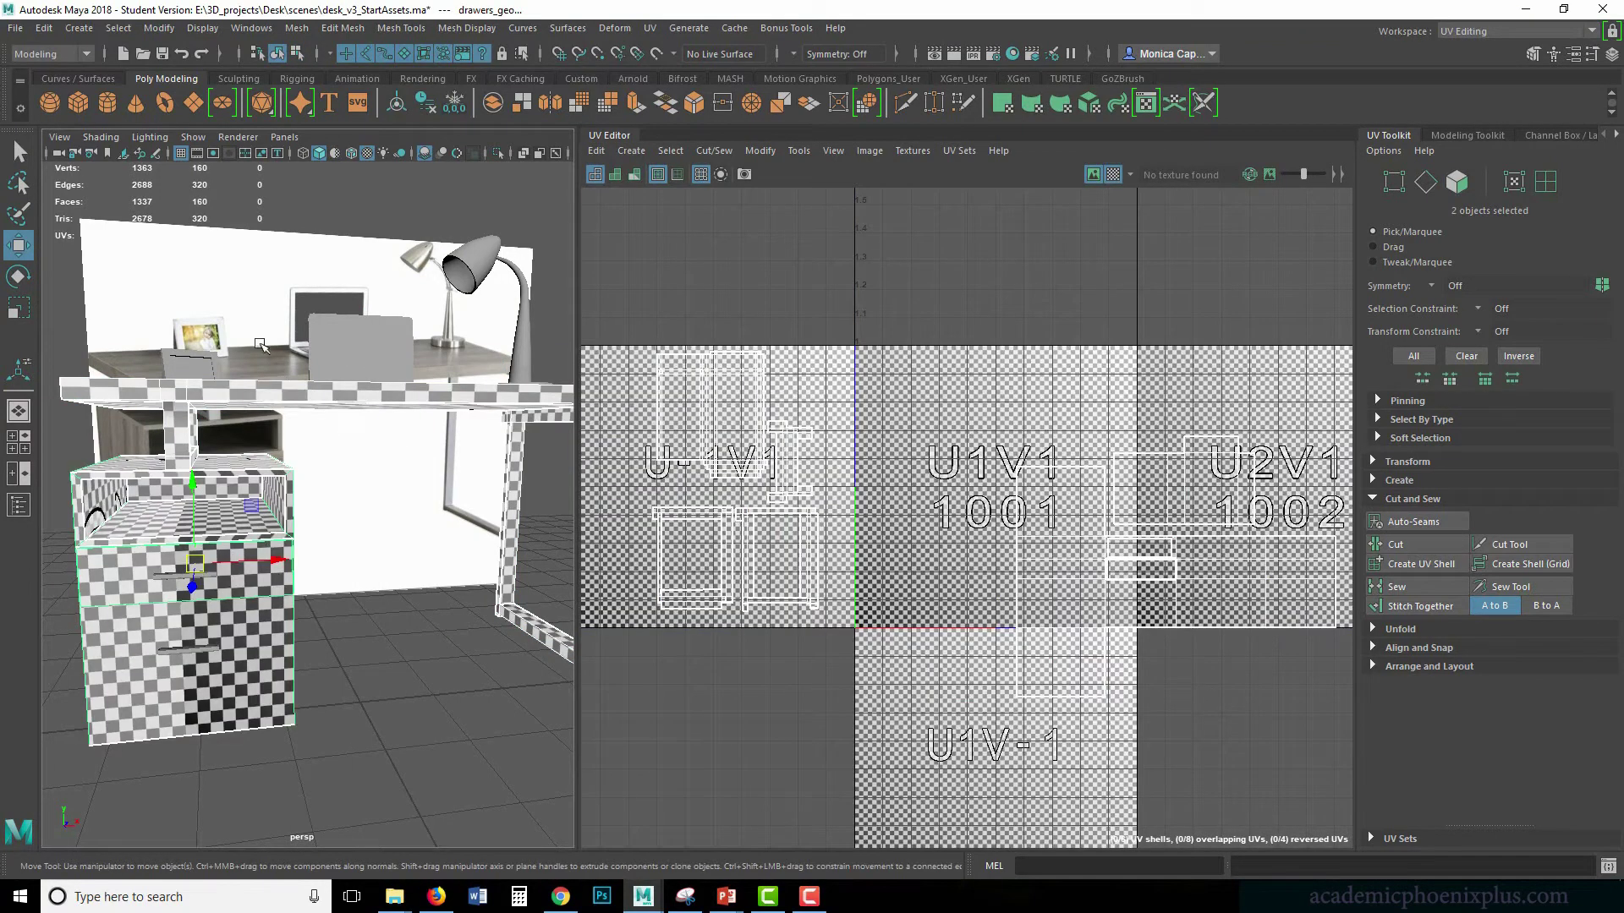
left_click_drag(276, 380, 296, 494, "alt")
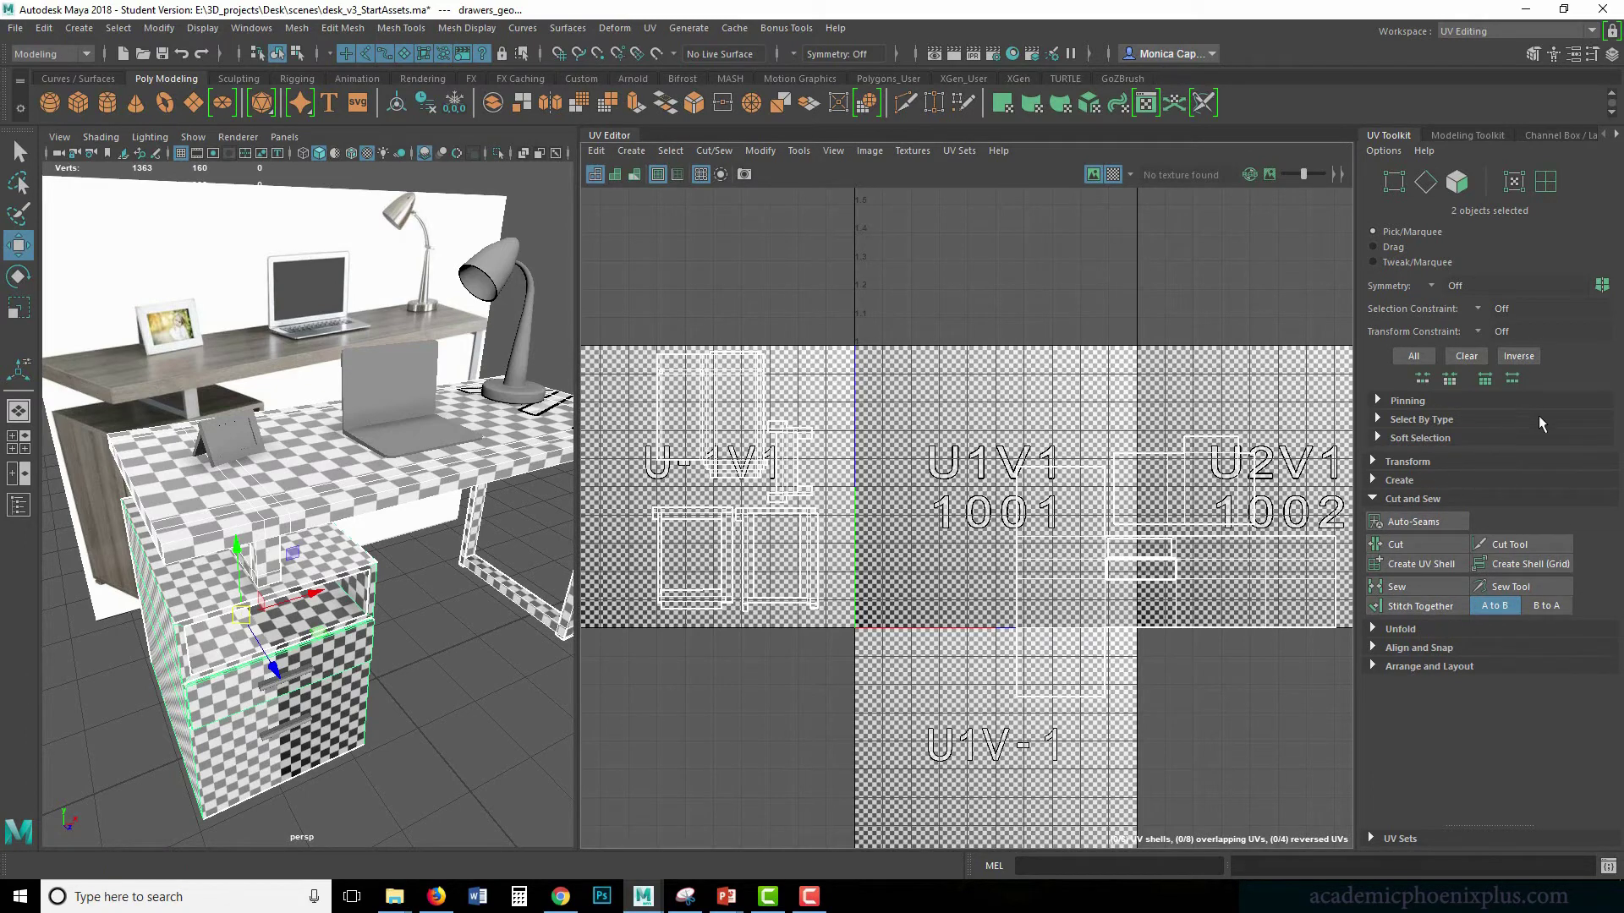
- Automatically lay out the UV shells of both the desk and the cabinet together within the 0 to 1 tile
left_click(1409, 462)
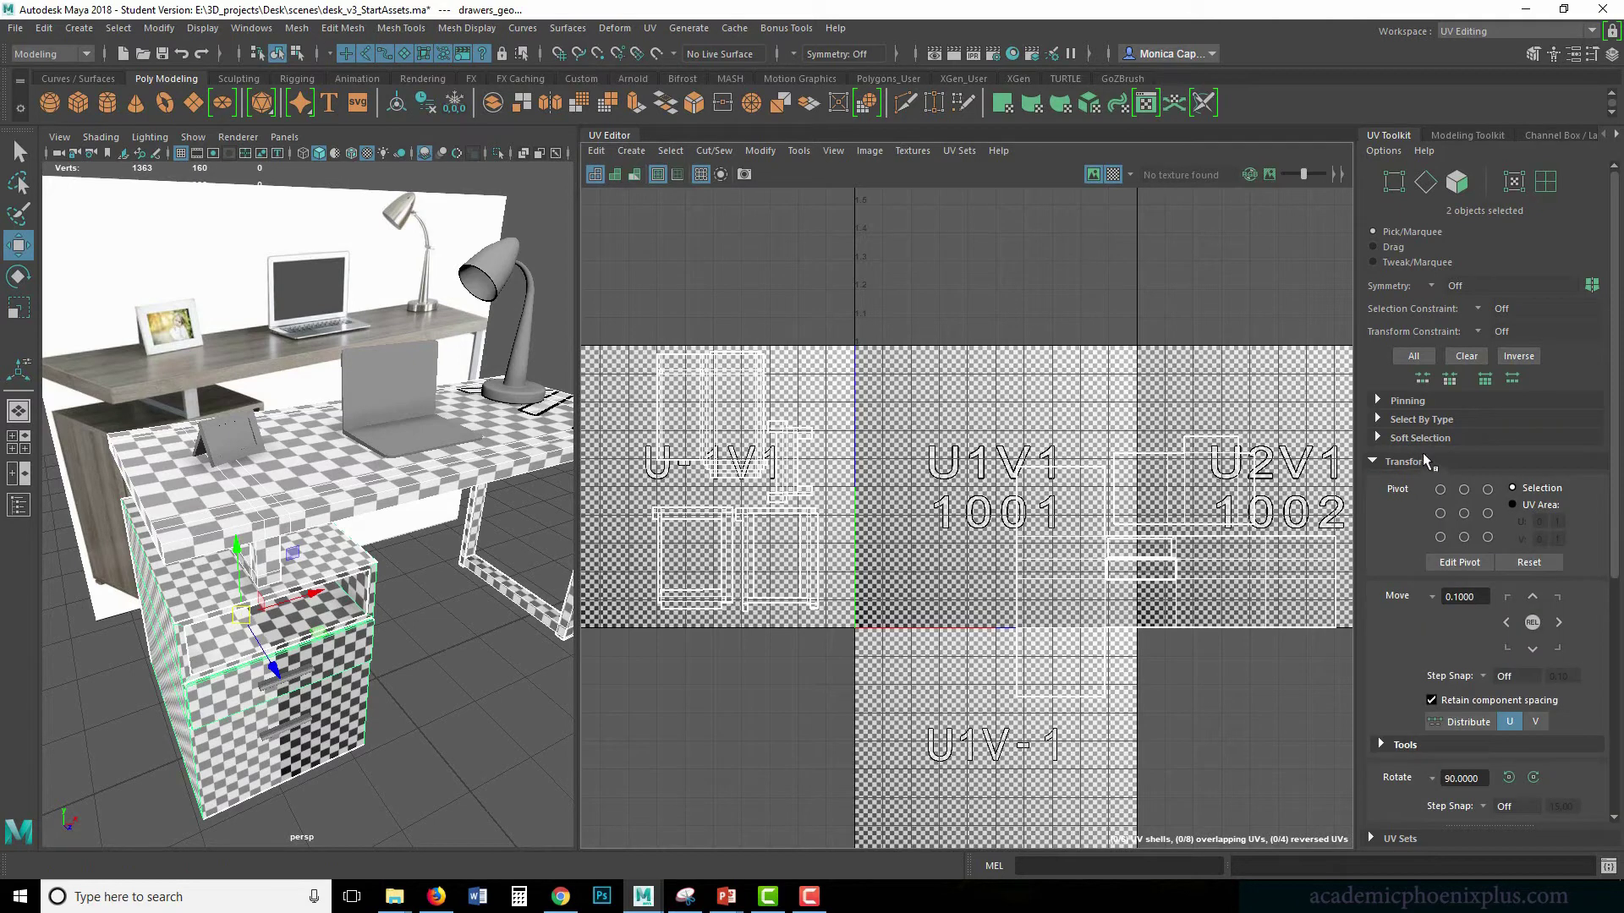
left_click(1426, 463)
left_click(1440, 668)
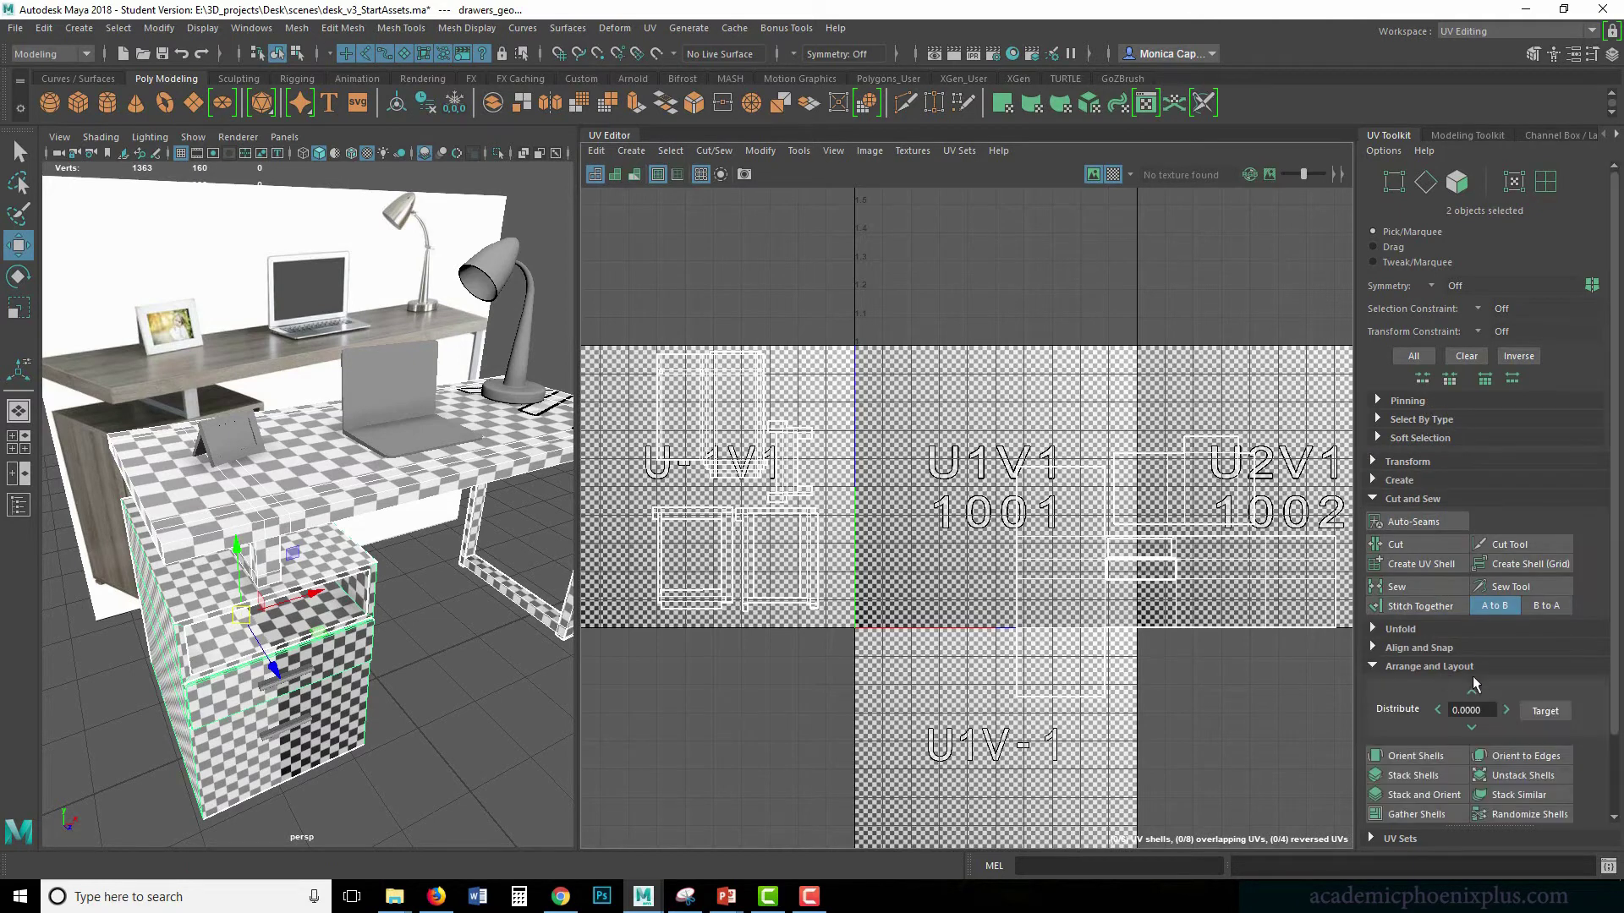
scroll(1607, 660, "down", 3)
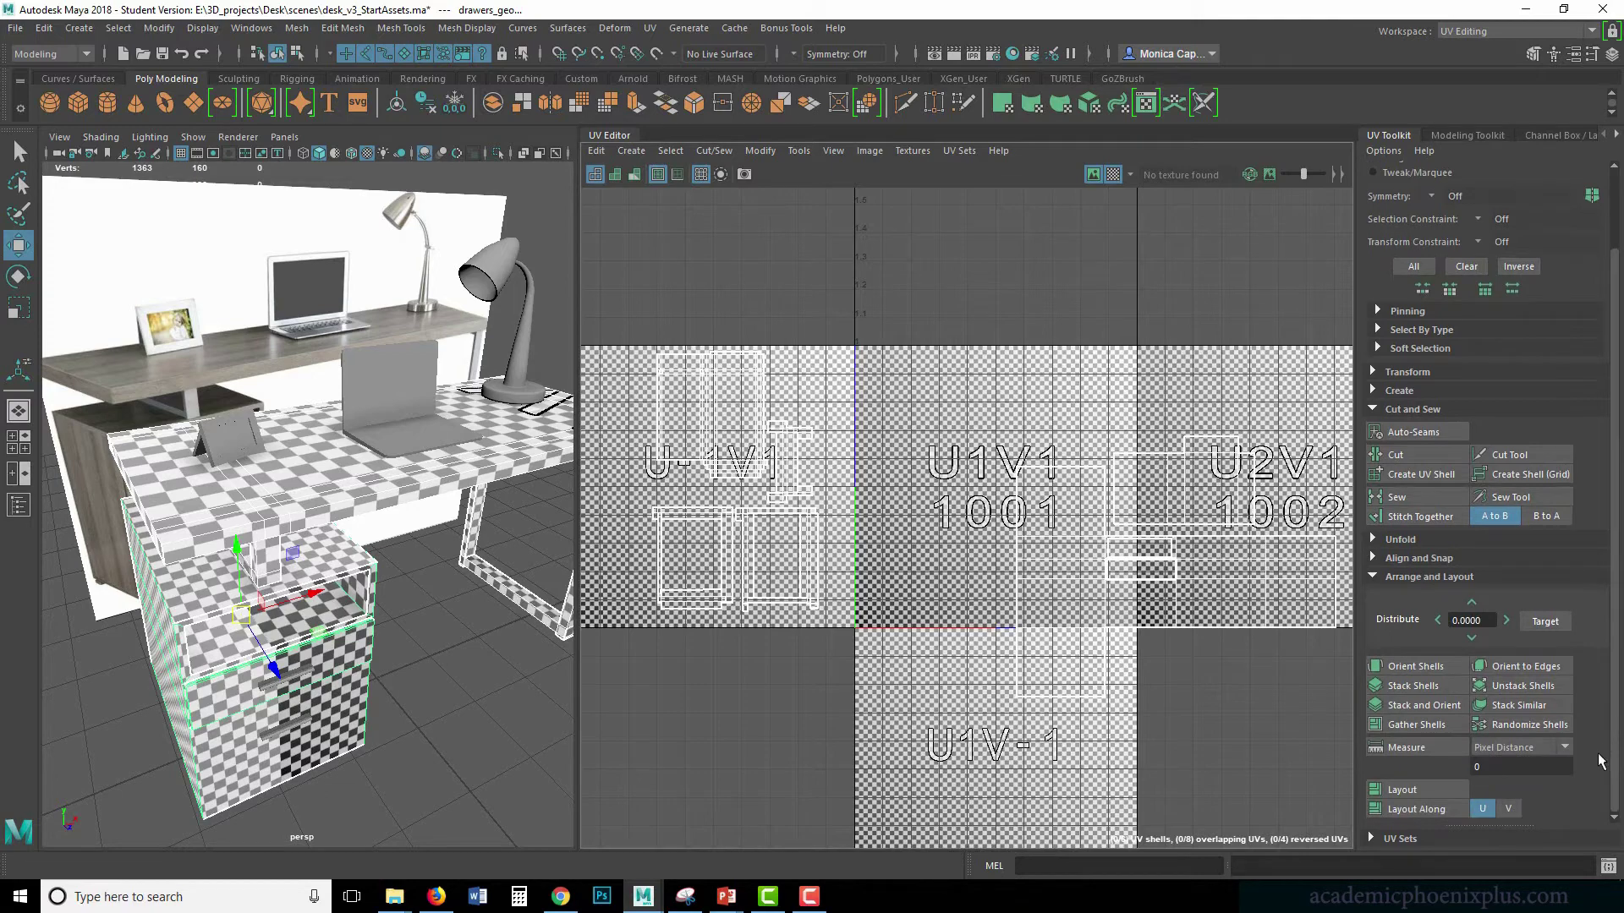
left_click(1396, 790)
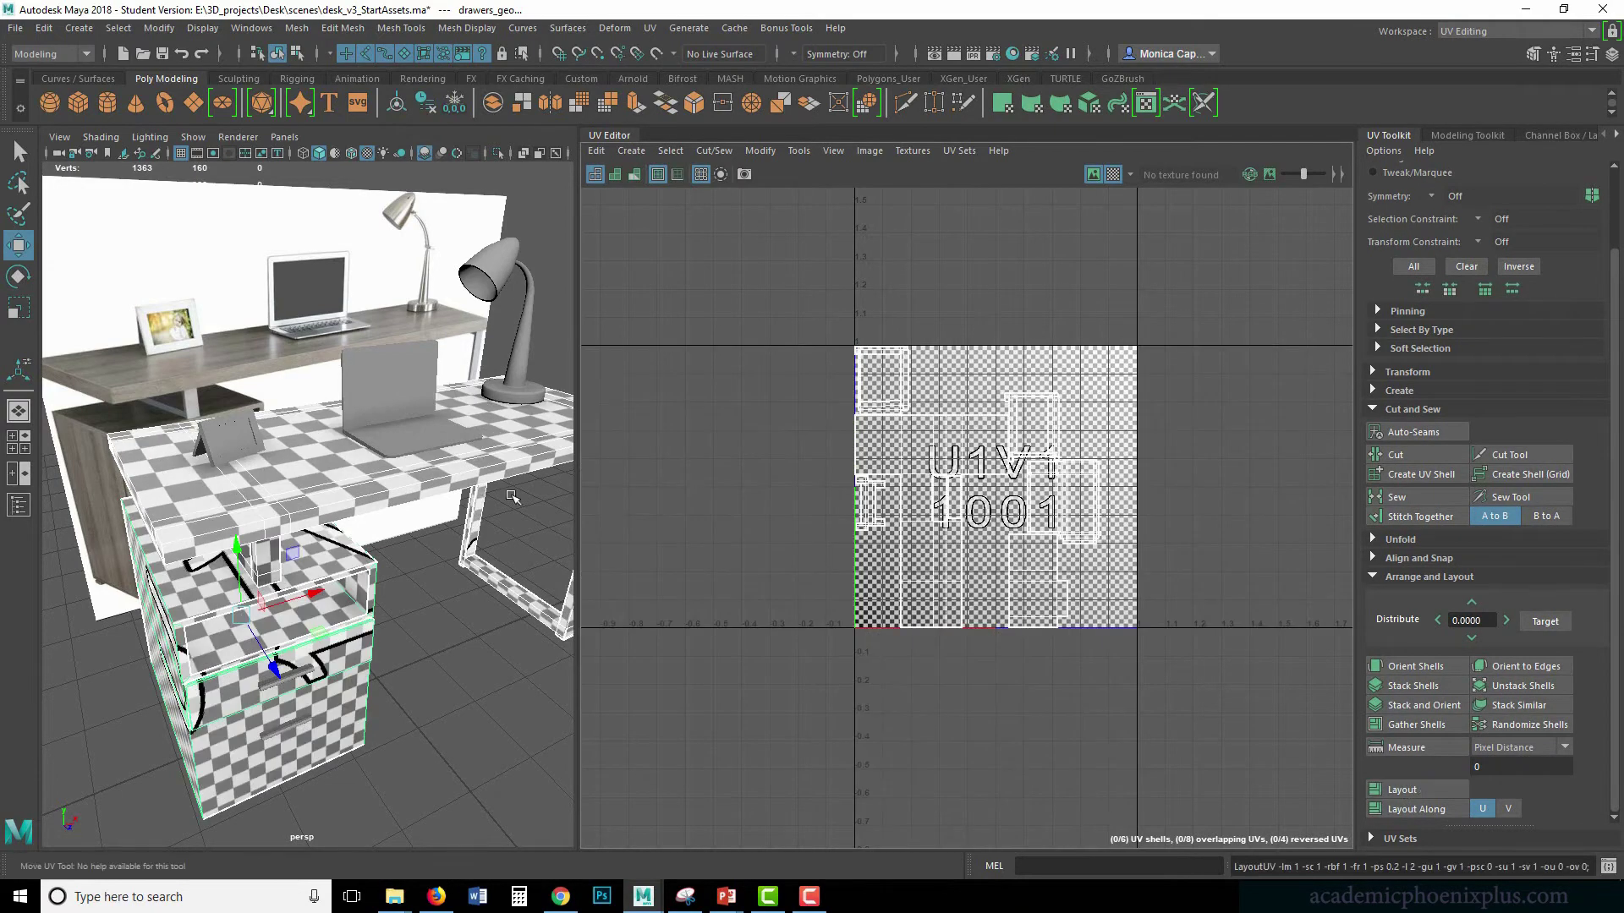
- Examine how evenly the checker pattern covers the cabinet, desktop and legs with the automatic layout
middle_click_drag(335, 510, 296, 422, "alt")
scroll(356, 451, "up", 5)
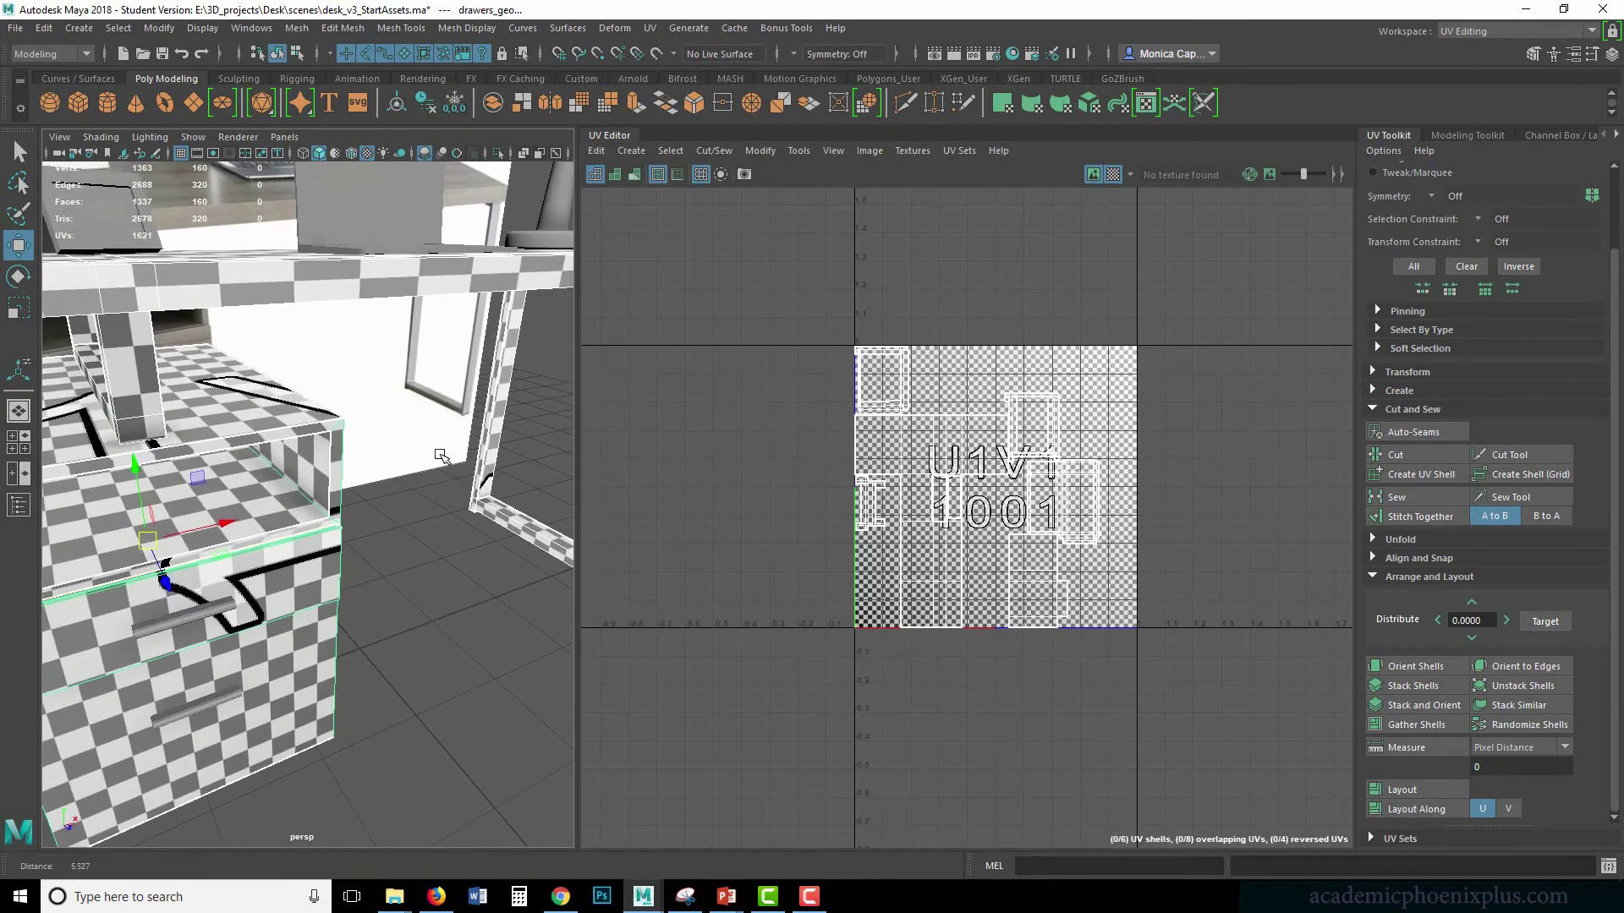
scroll(1291, 478, "up", 2)
scroll(1124, 465, "up", 1)
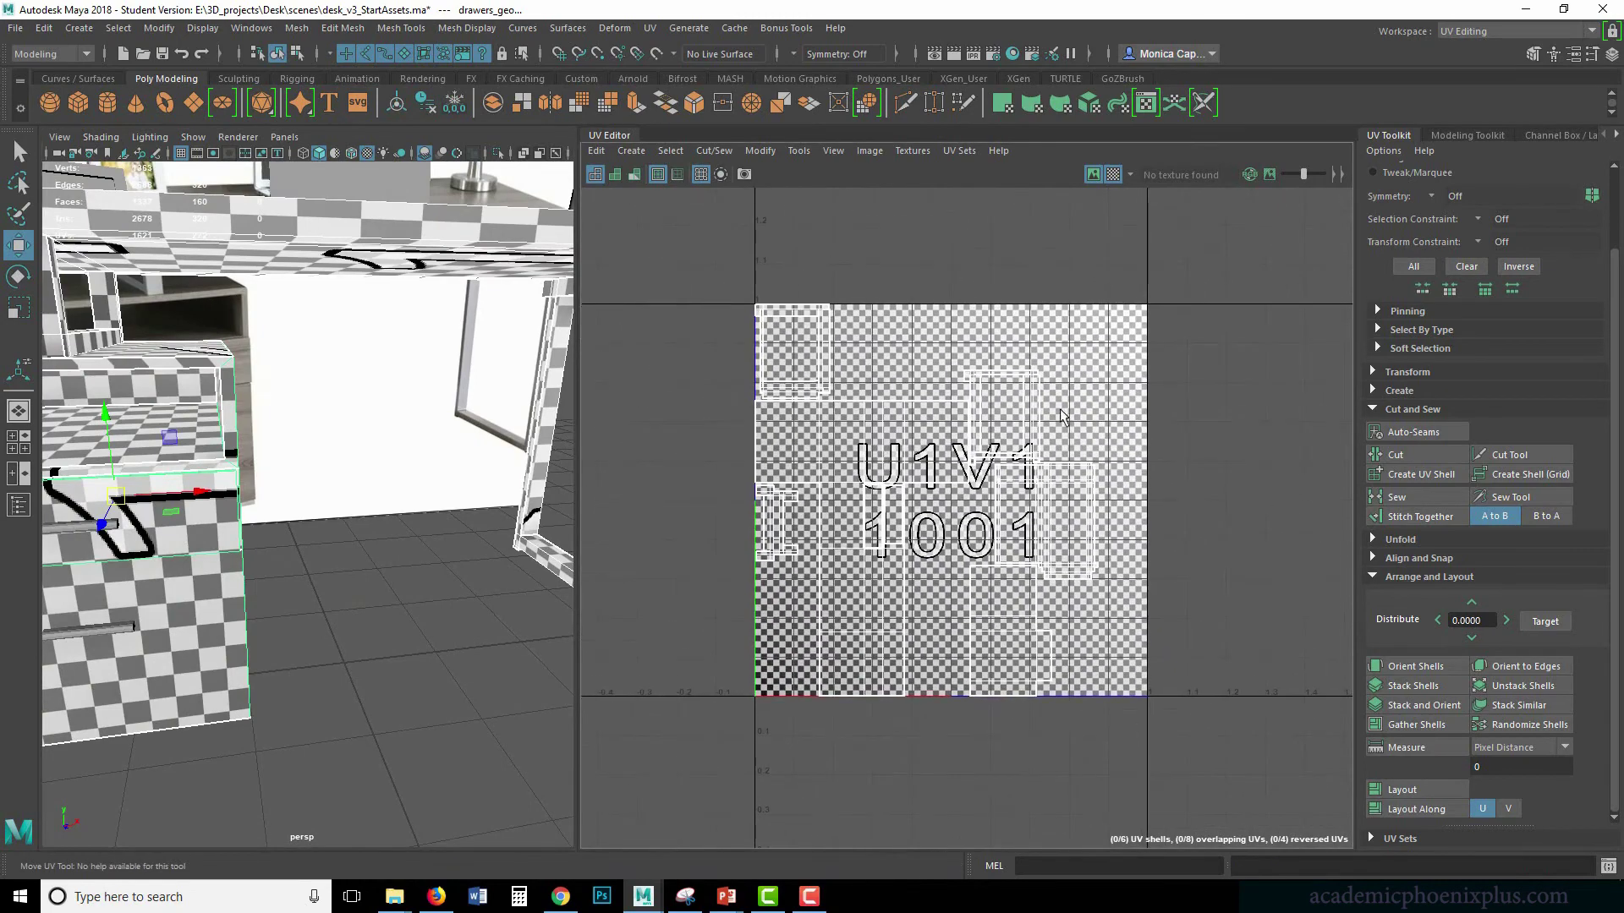
left_click(1112, 173)
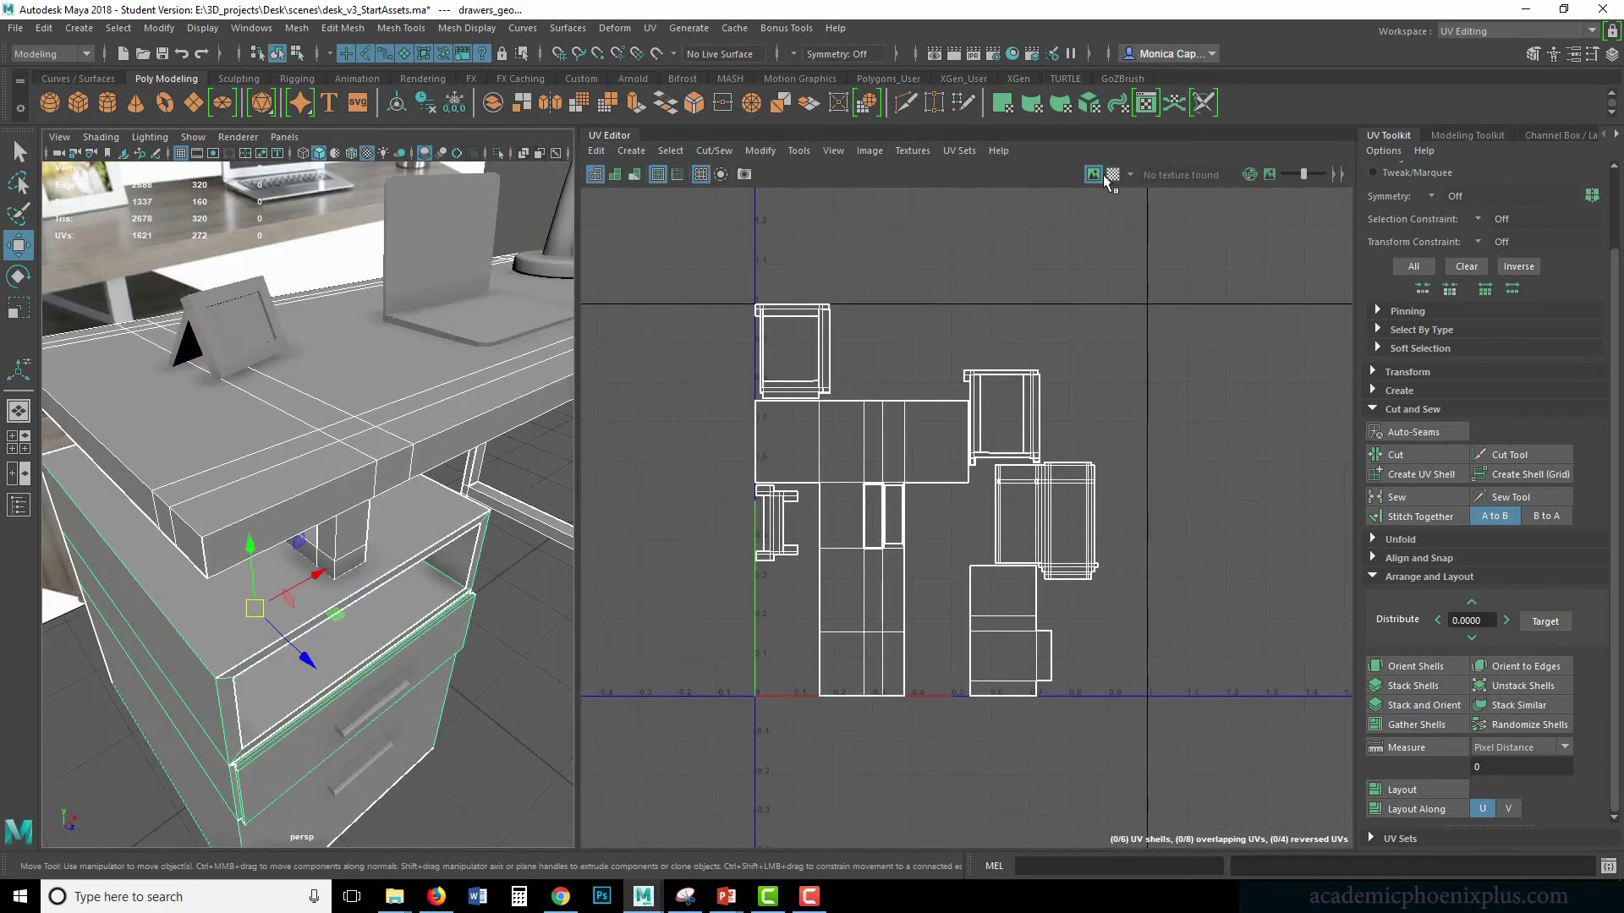
left_click(1108, 174)
left_click_drag(365, 539, 461, 512, "alt")
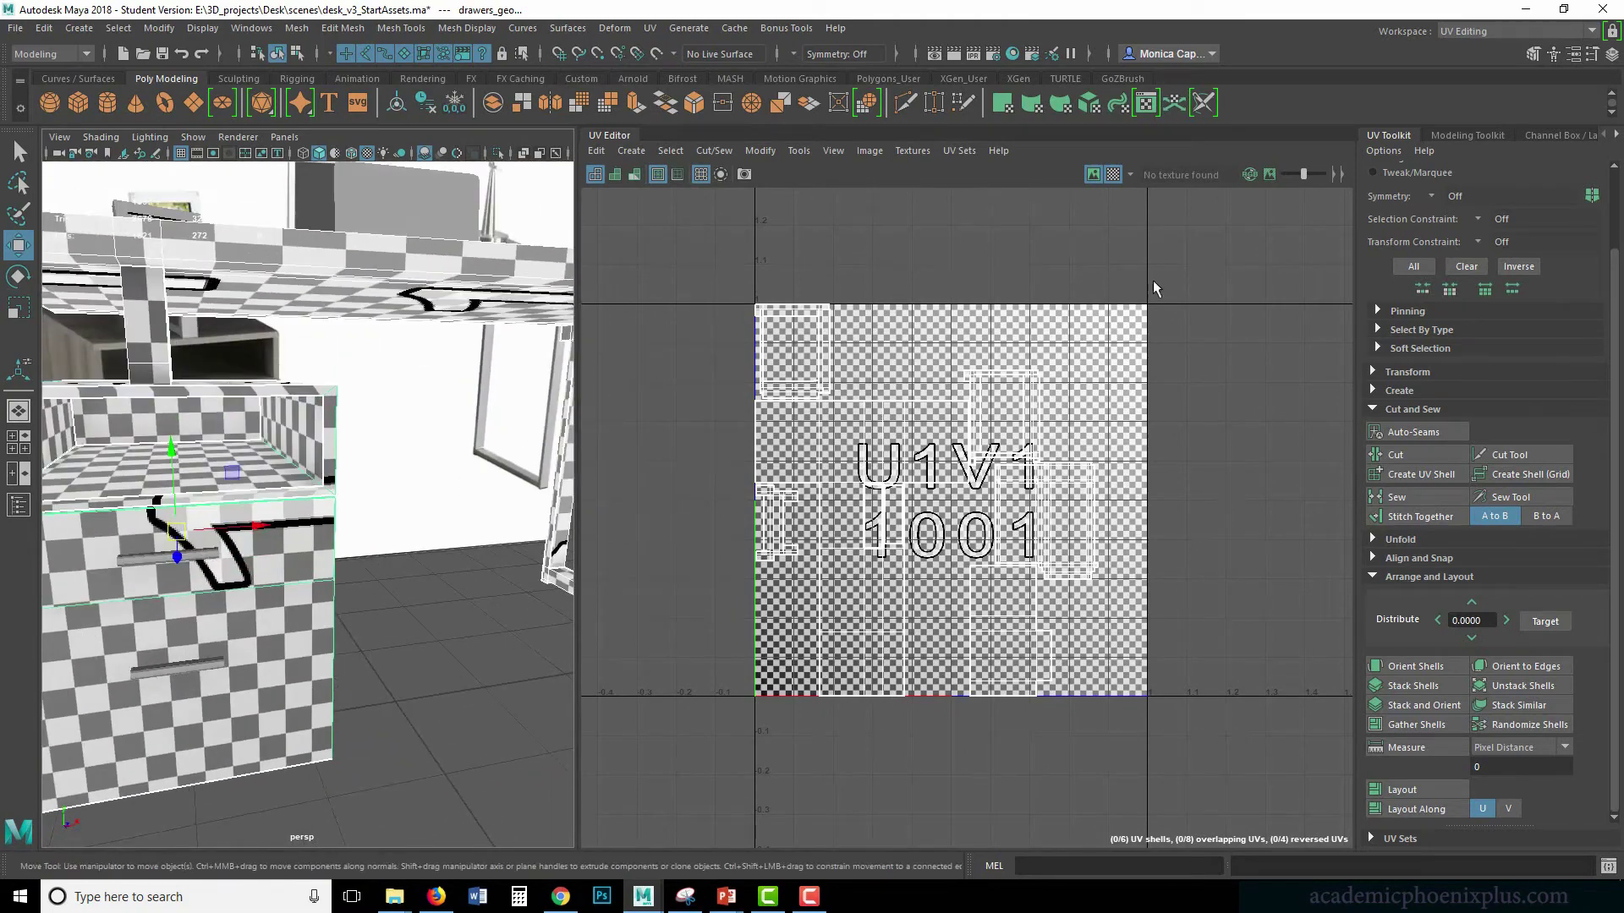
left_click(1113, 174)
right_click_drag(514, 293, 439, 280, "alt")
left_click_drag(439, 280, 421, 327, "alt")
left_click(1113, 174)
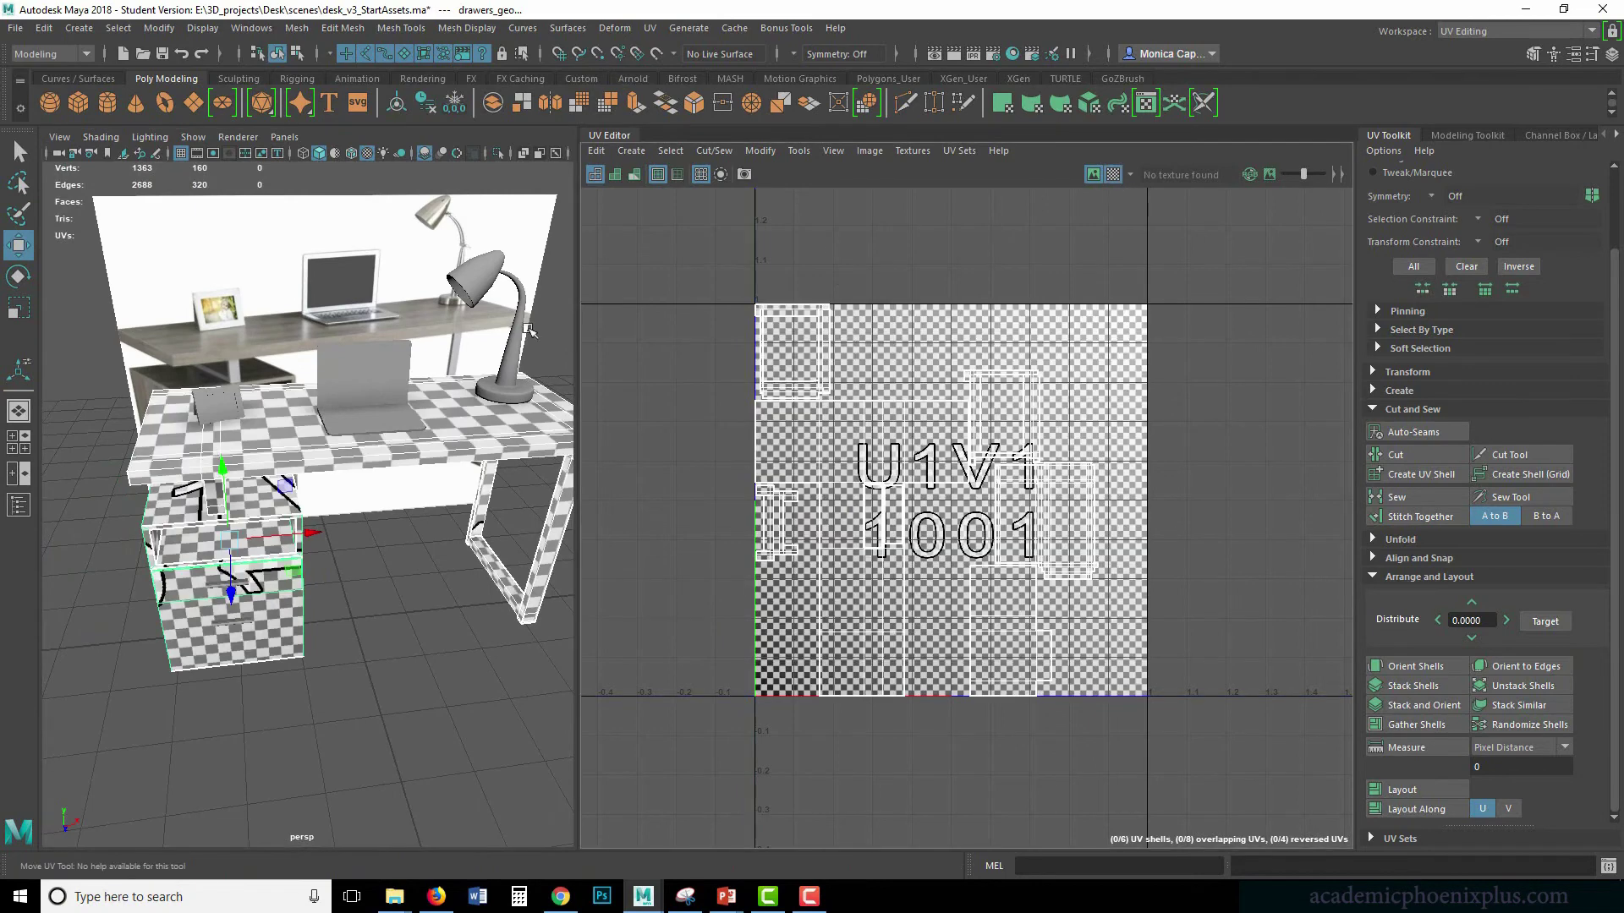
- Select the desktop's UV shell by its faces, scale it up and move it into the tile's upper right area
right_click(883, 497)
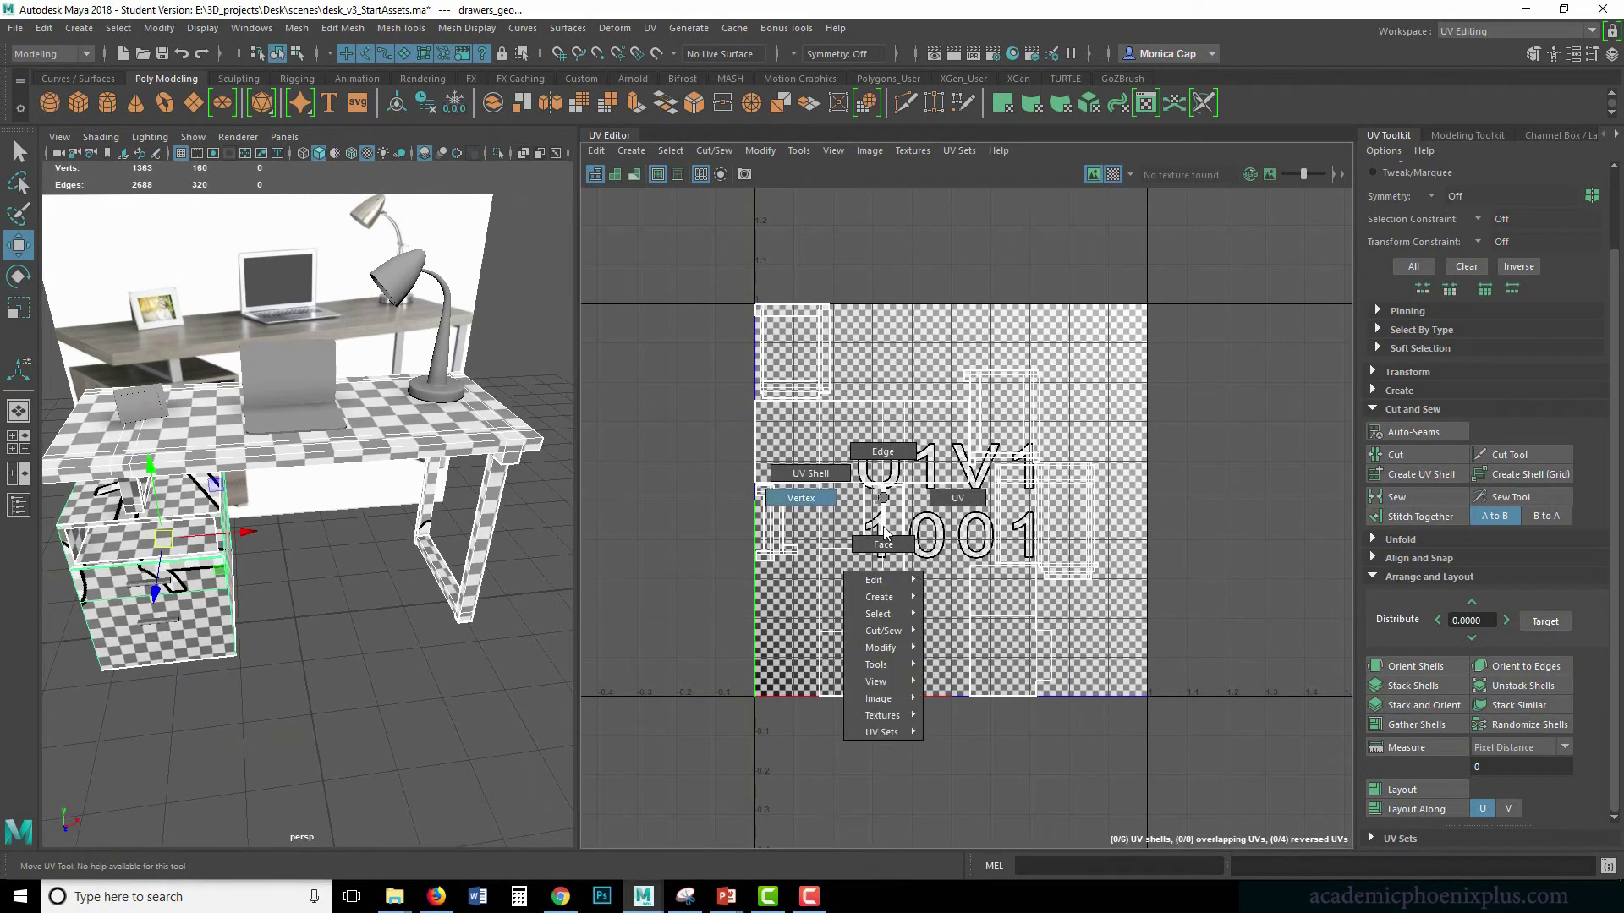
left_click(883, 545)
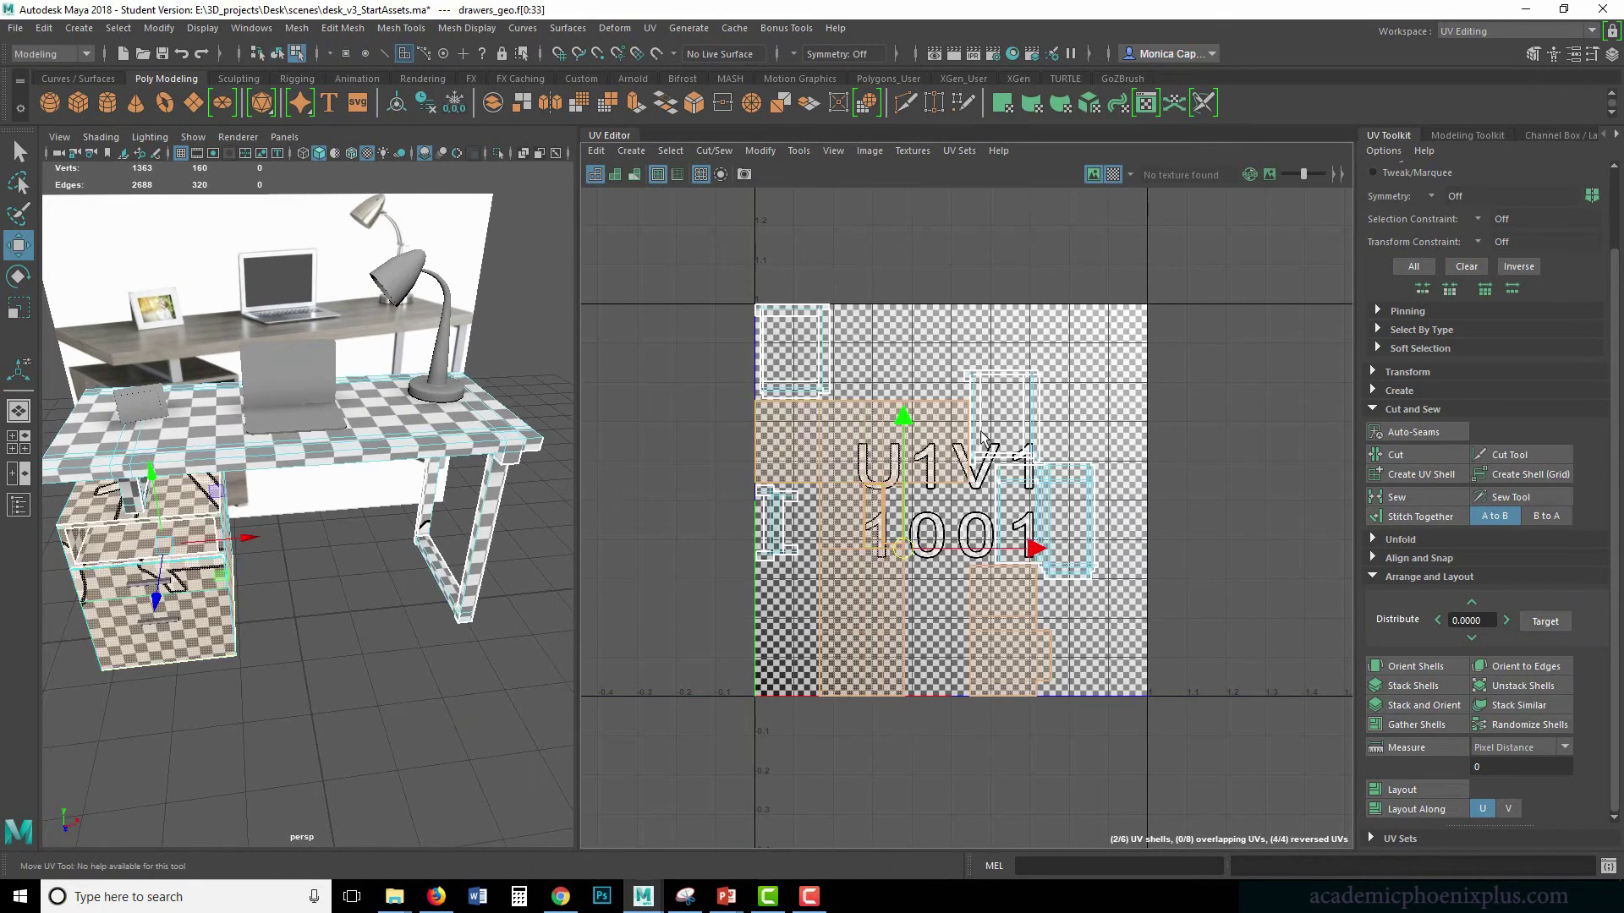
left_click(1070, 532)
key("r")
left_click_drag(1046, 521, 1056, 415)
key("w")
- Scale the main cabinet shell down slightly around its centre
double_click(874, 472)
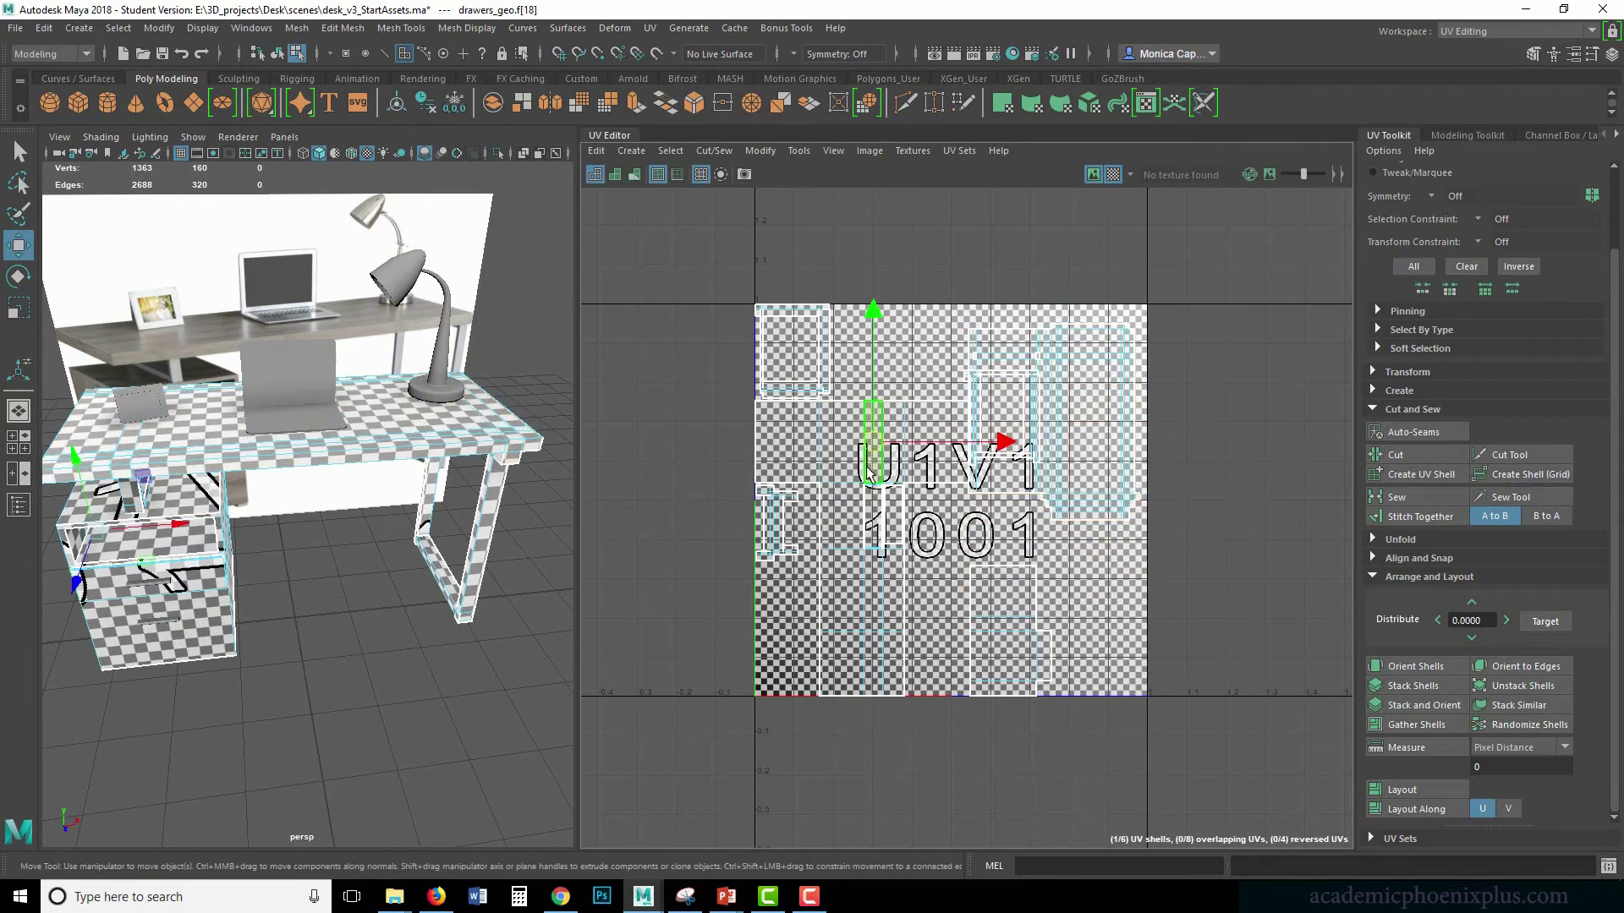
key("r")
left_click_drag(858, 543, 861, 544)
key("w")
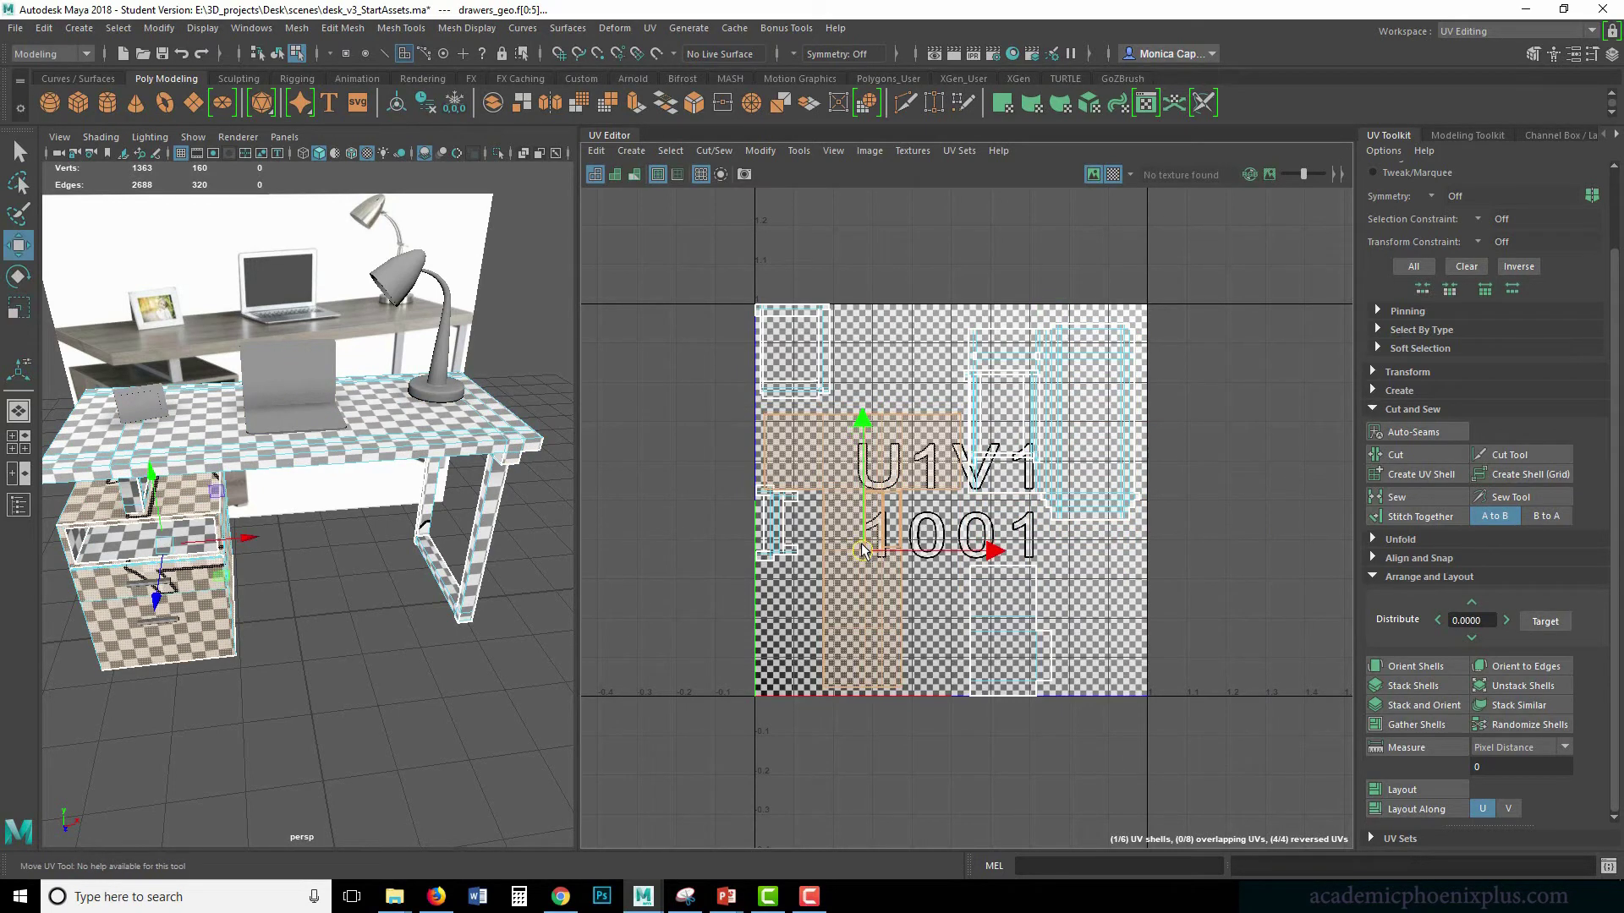
- Scale up the small shell of the post joining desk and cabinet and keep it beside the main cabinet shell
left_click(778, 548)
left_click_drag(339, 592, 429, 580, "alt")
key("r")
left_click_drag(775, 524, 791, 547)
key("w")
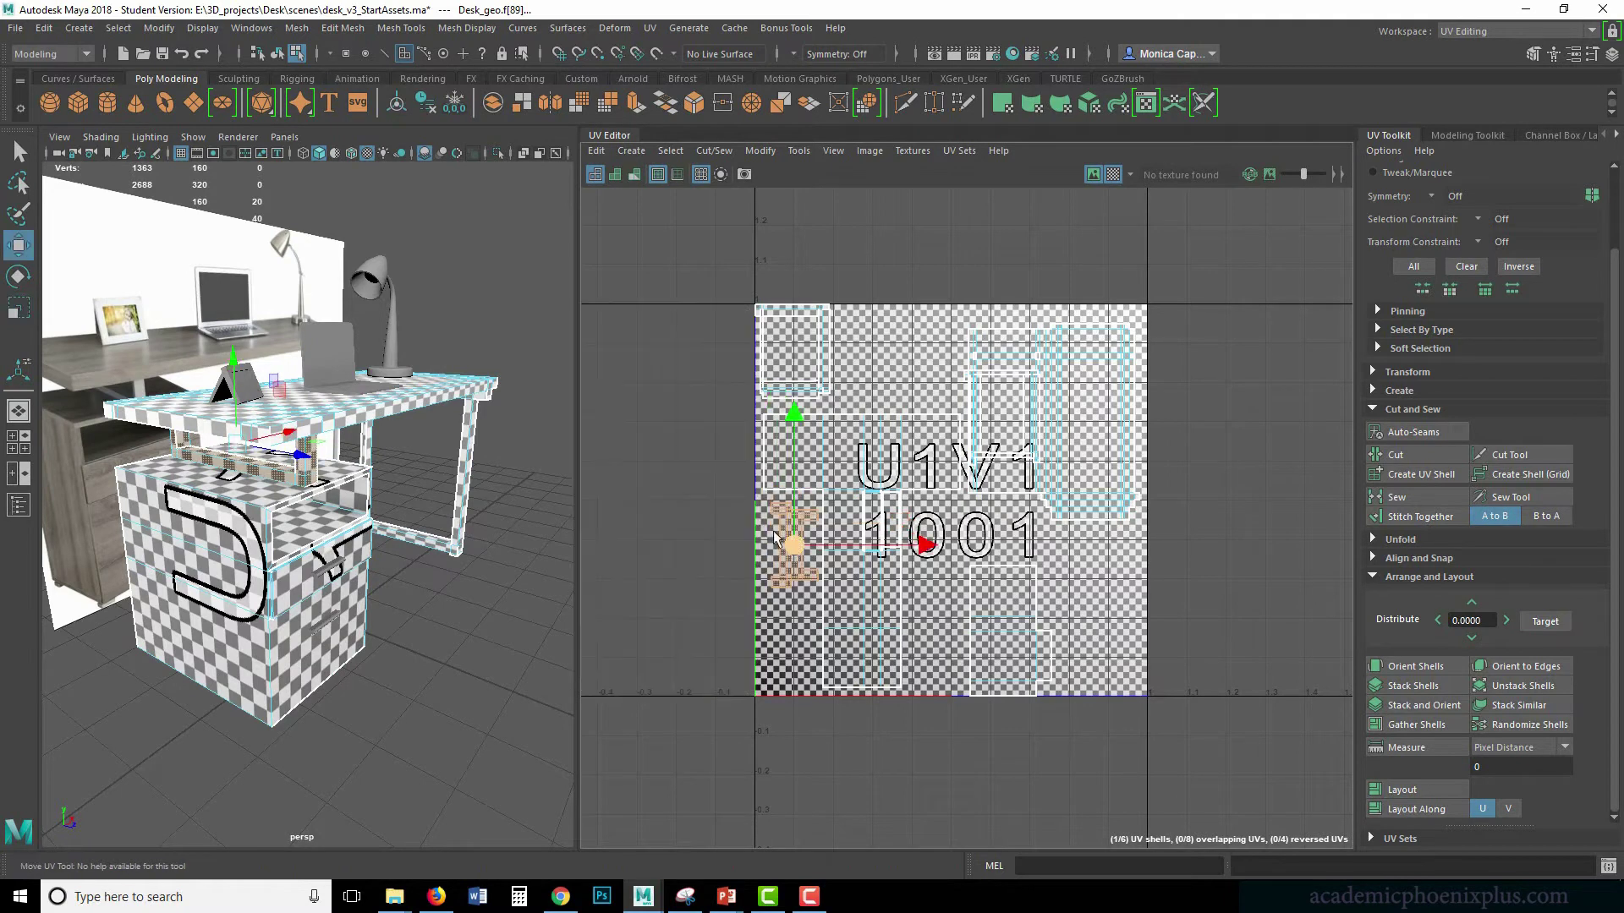
- Enlarge the open compartment's interior shell and shift it closer to the main cabinet shell
left_click(1012, 626)
key("r")
left_click_drag(1030, 630, 985, 597)
key("w")
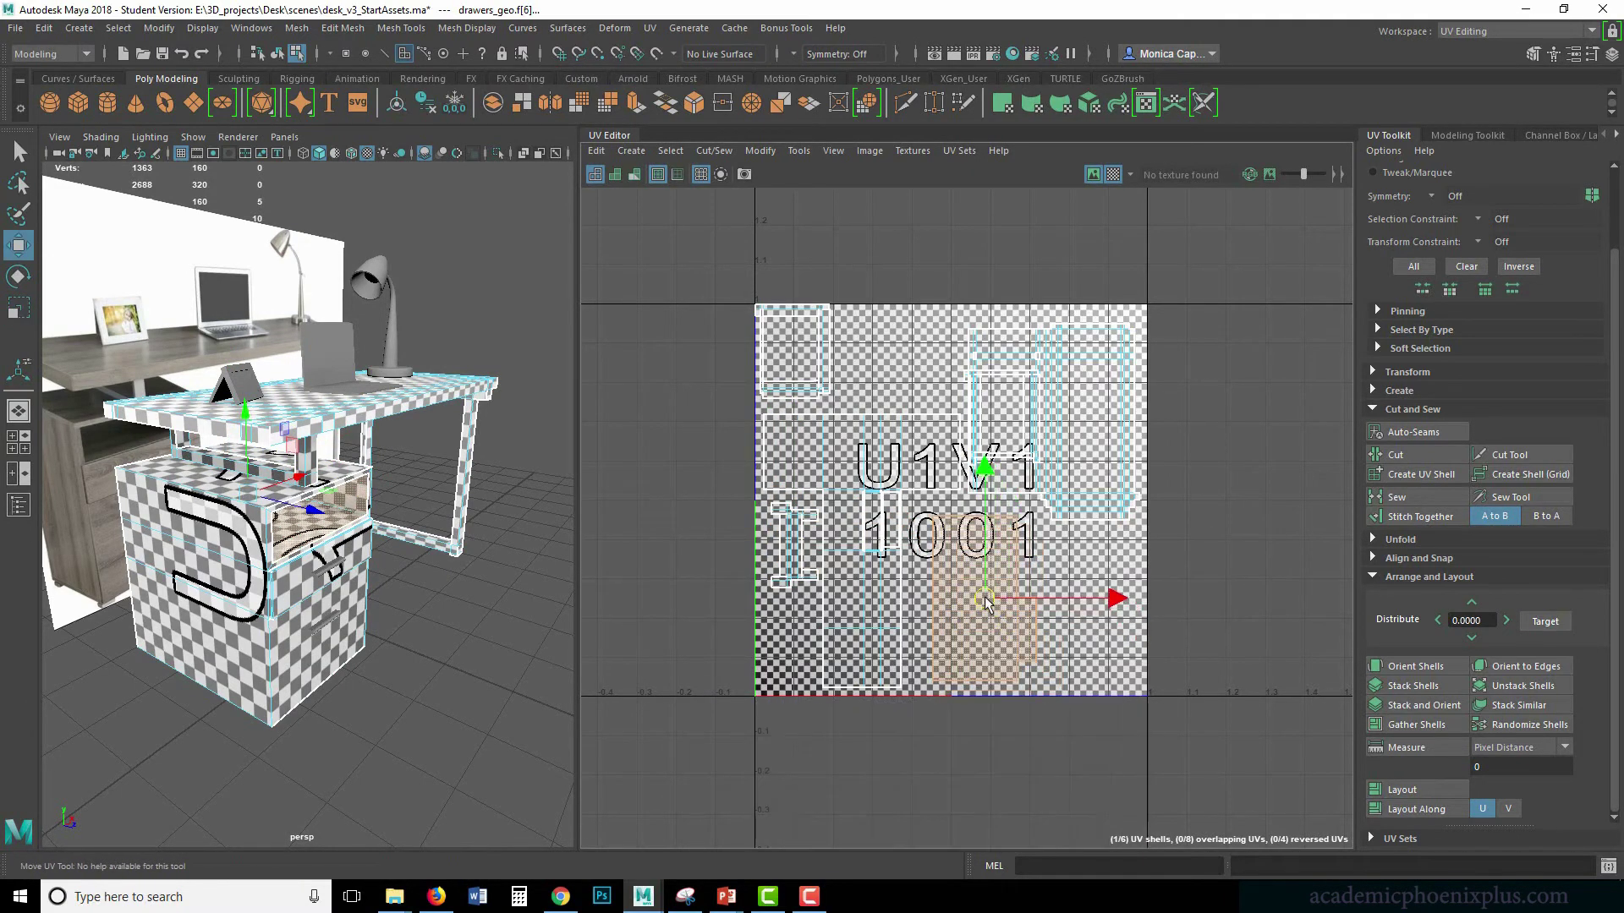
- Hide the checker map and place the two desk leg frame shells side by side above the main cabinet shell
left_click(1113, 174)
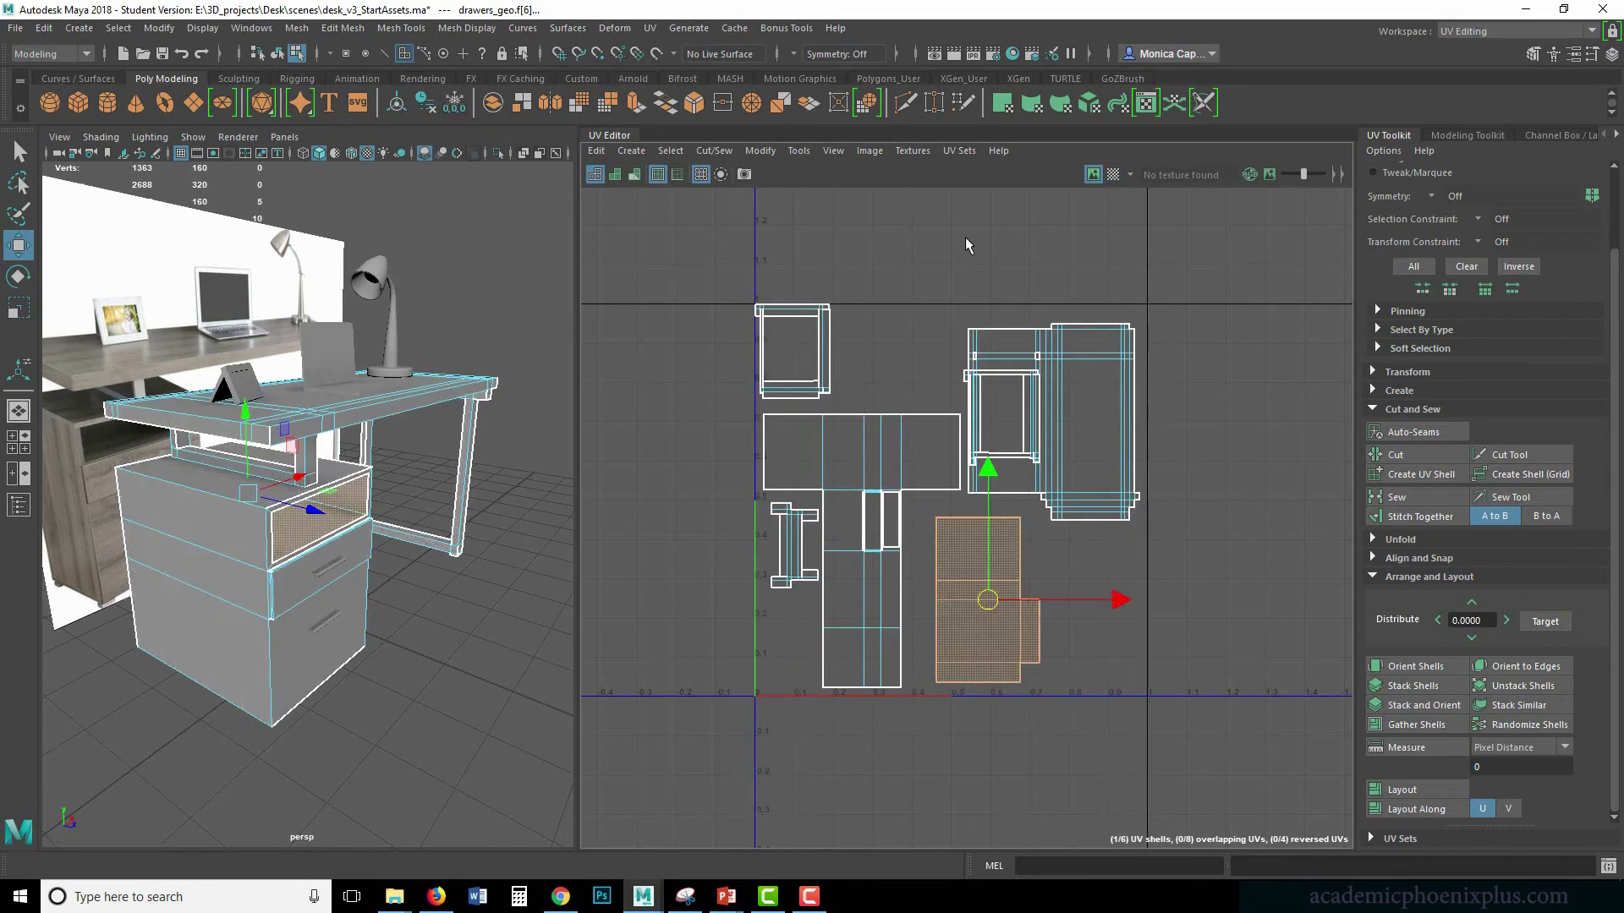
left_click(817, 365)
left_click(1007, 459)
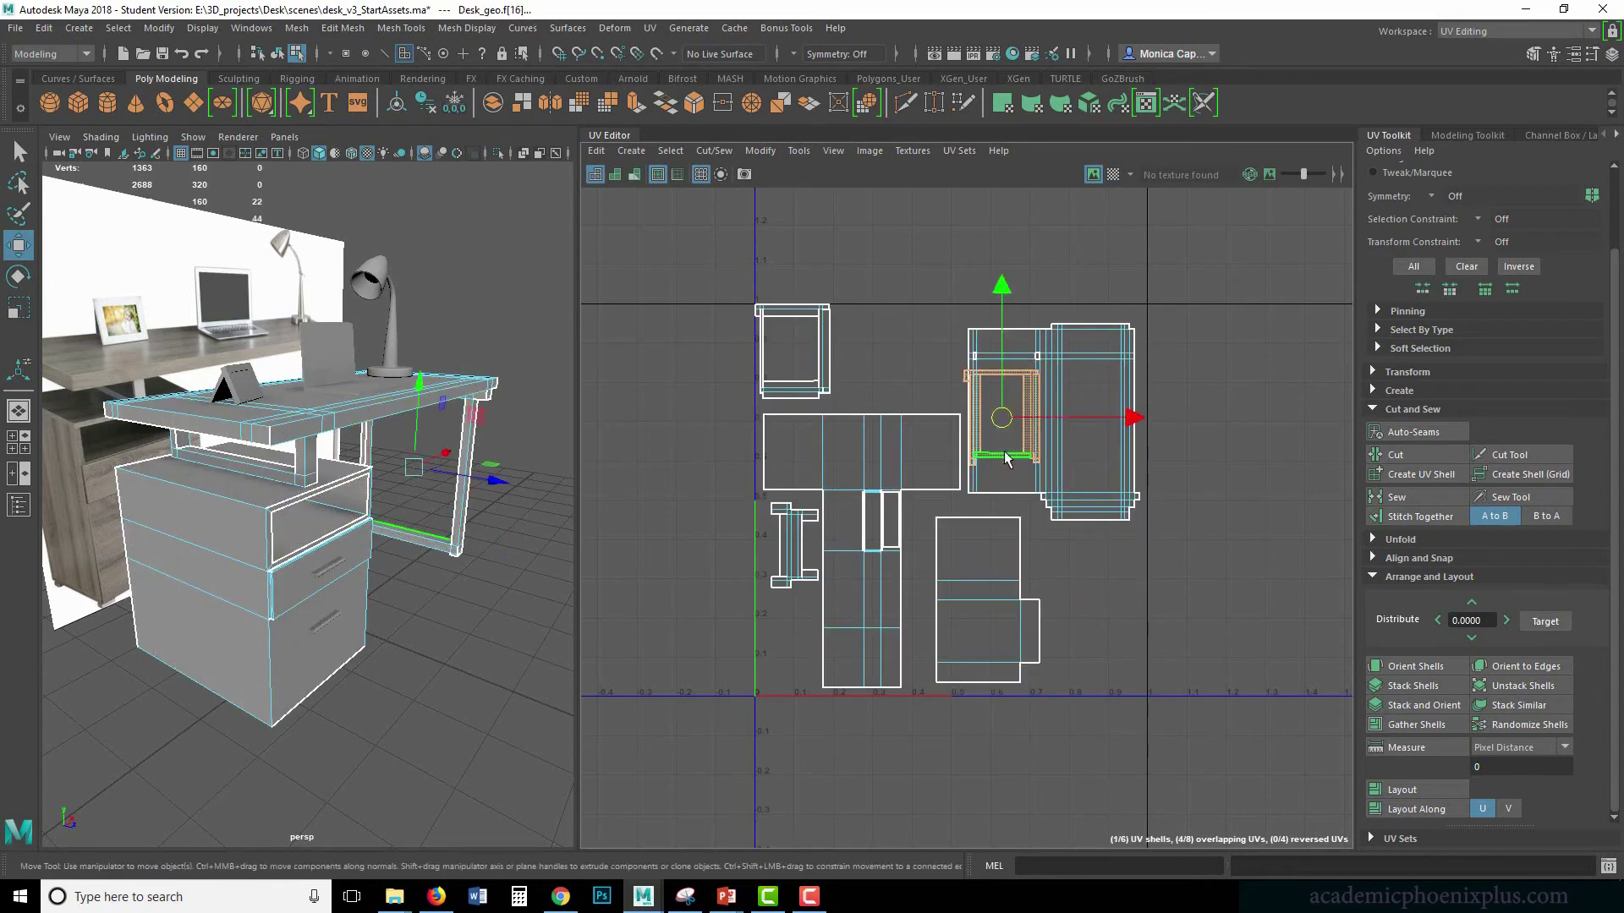
left_click_drag(999, 417, 830, 367)
left_click(799, 362)
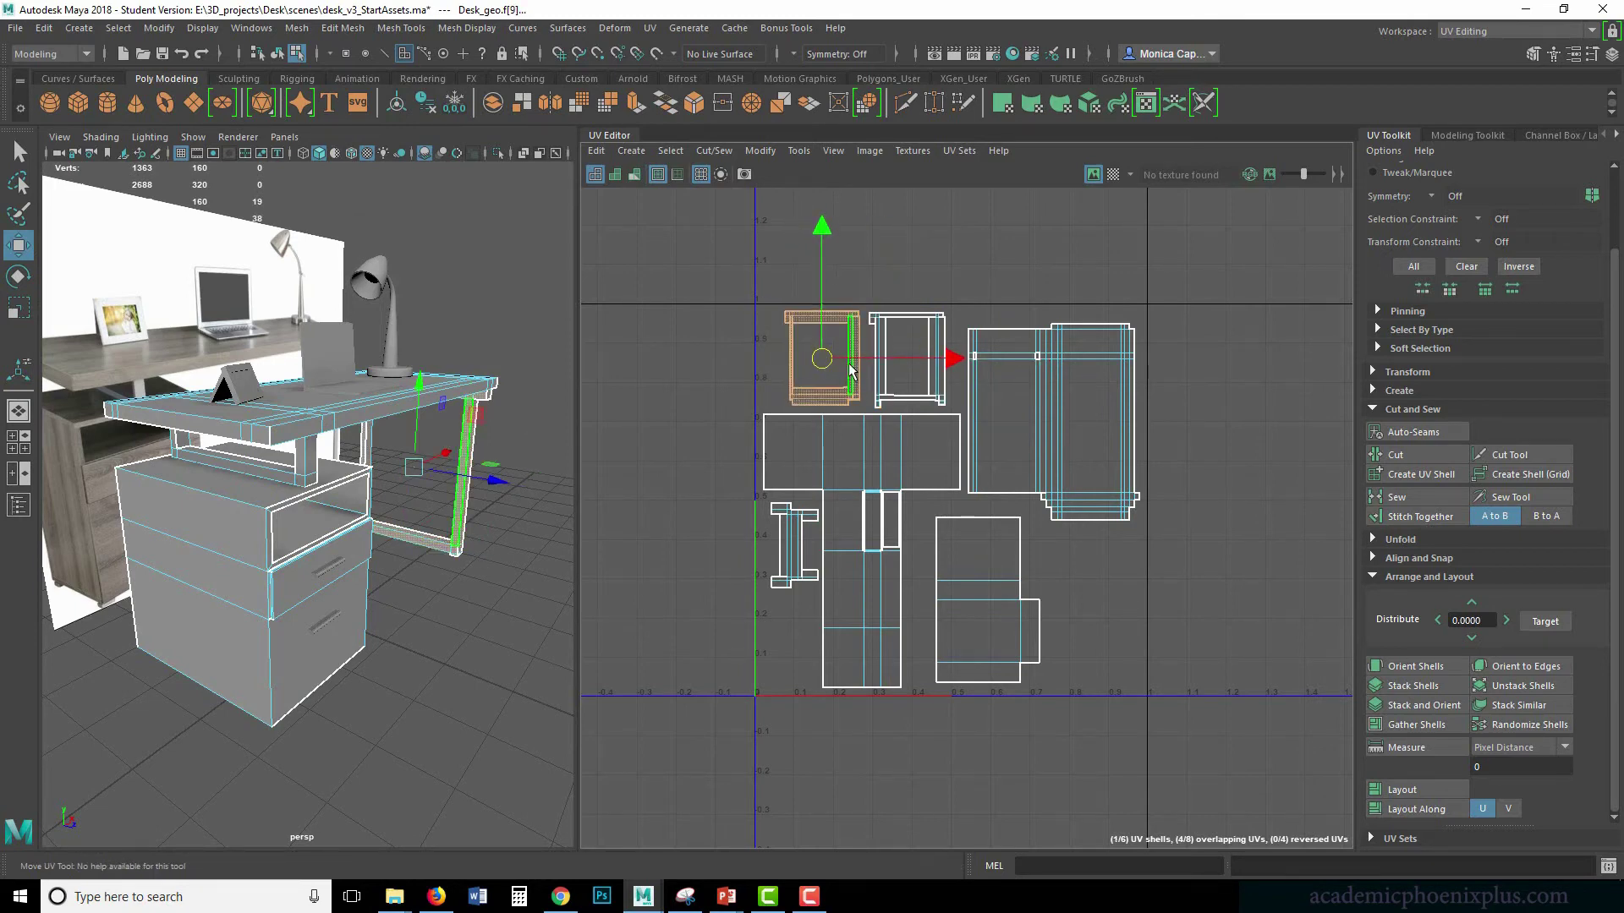
- Enlarge the joining post's shell beside the cabinet shell and scale the main cabinet shell up slightly
left_click(794, 550)
key("r")
left_click_drag(795, 546, 864, 558)
key("w")
double_click(857, 533)
key("r")
- Enlarge the desktop shell and move it to the tile's lower right corner, with the compartment interior shell placed above it
left_click(1091, 507)
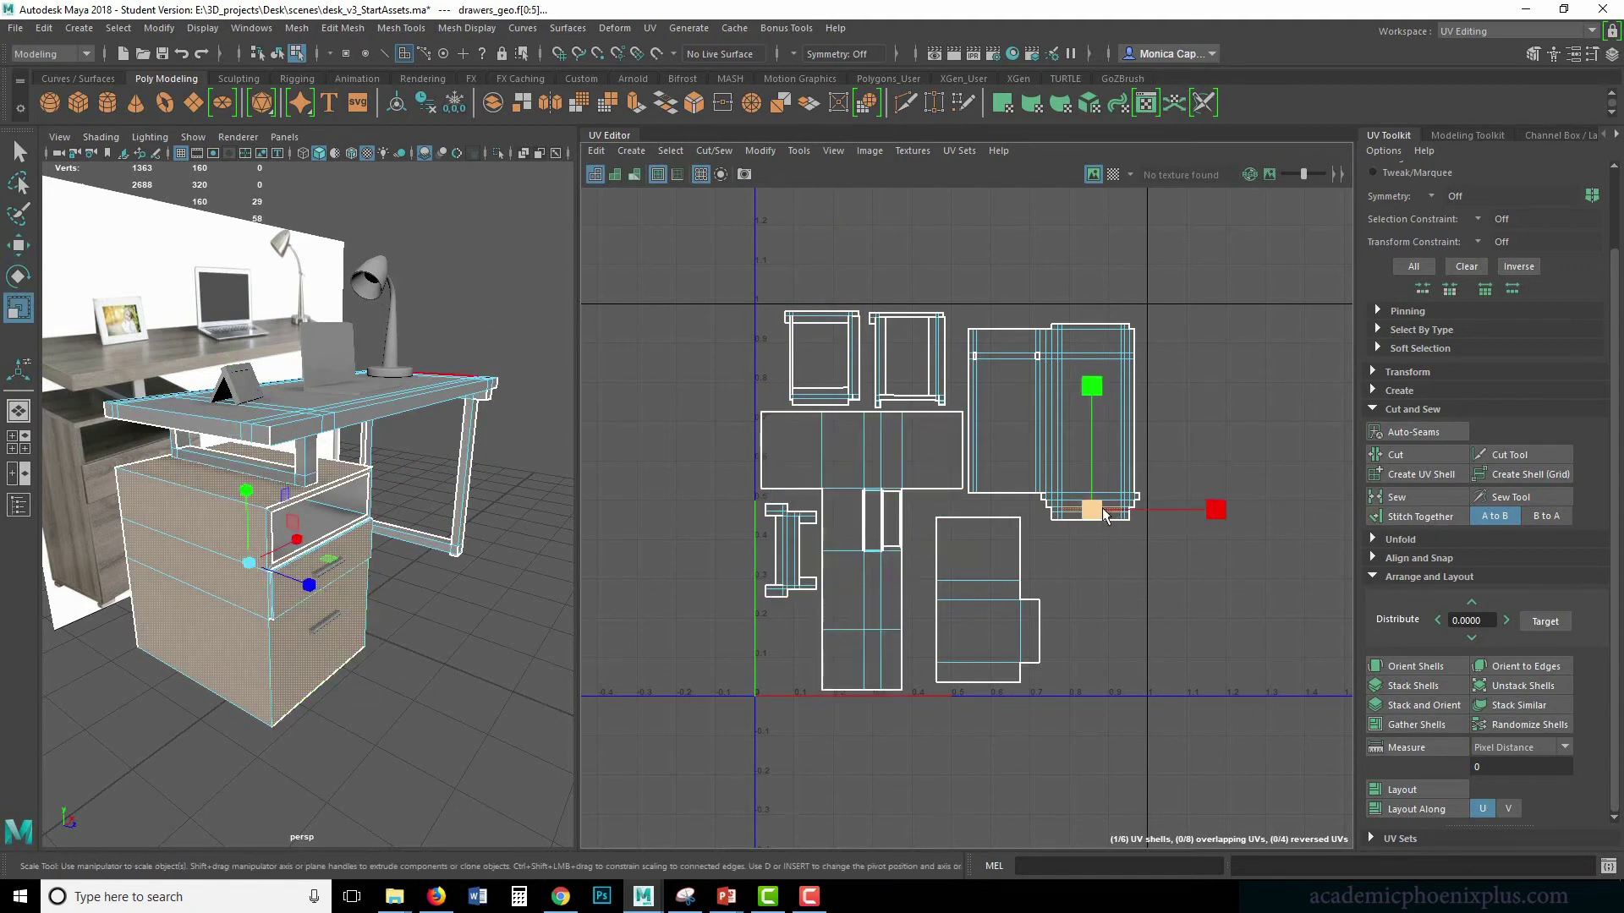
left_click(1062, 438)
left_click_drag(1062, 438, 1062, 395)
key("w")
key("r")
key("w")
left_click(973, 663)
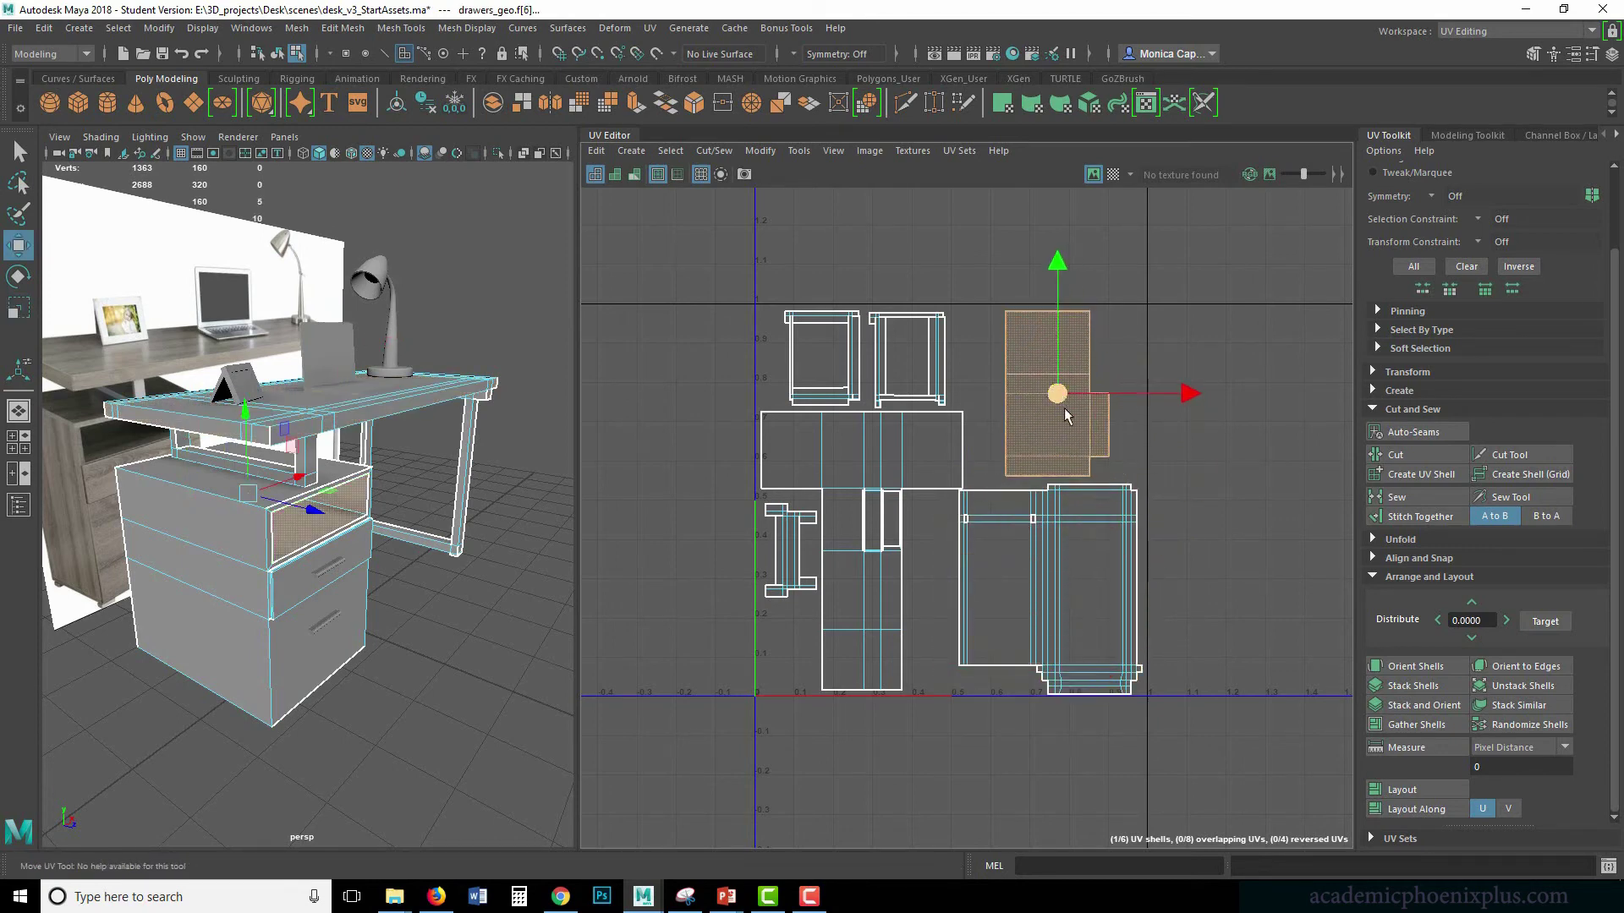
- Check the rearranged layout by showing the checker map on the desk and cabinet
left_click(870, 607)
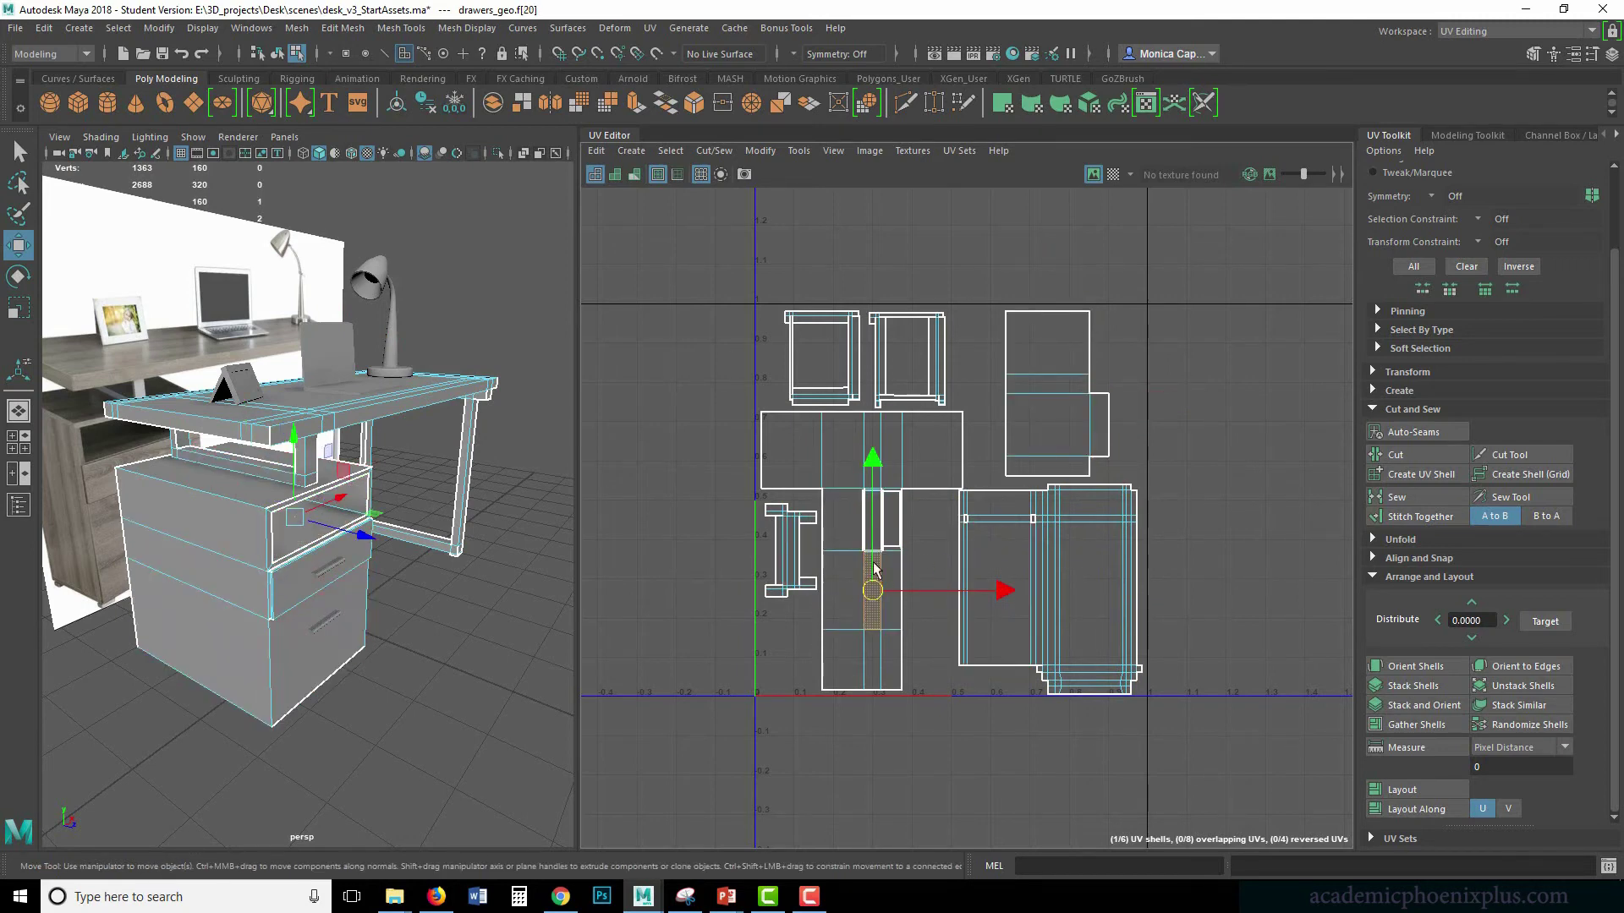
left_click(1113, 173)
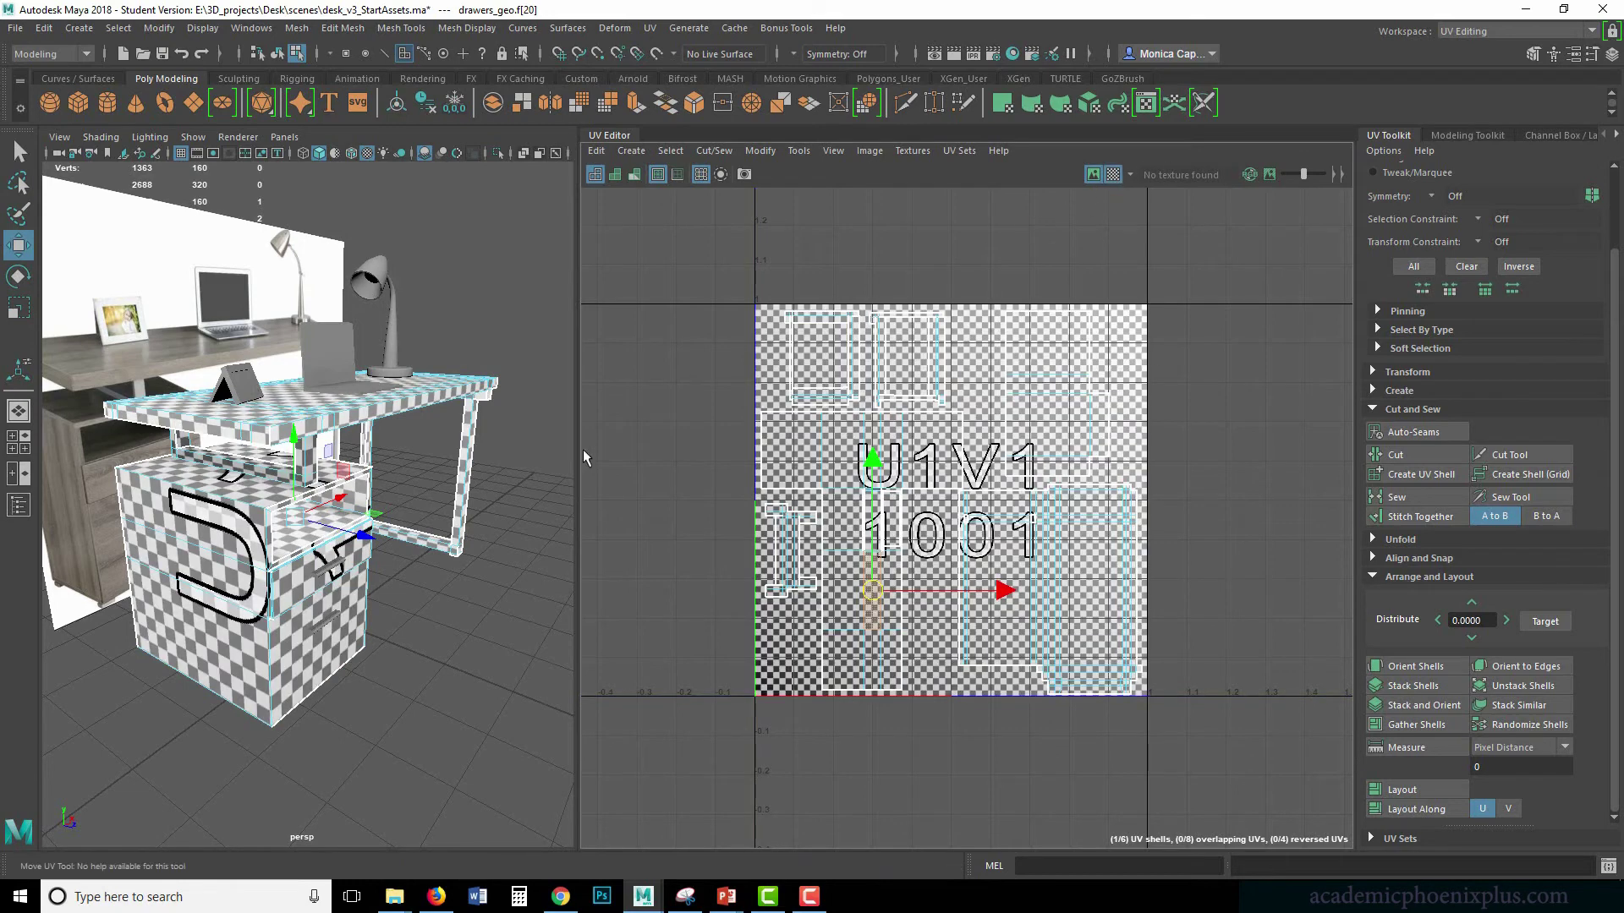
left_click(1114, 174)
left_click(1114, 173)
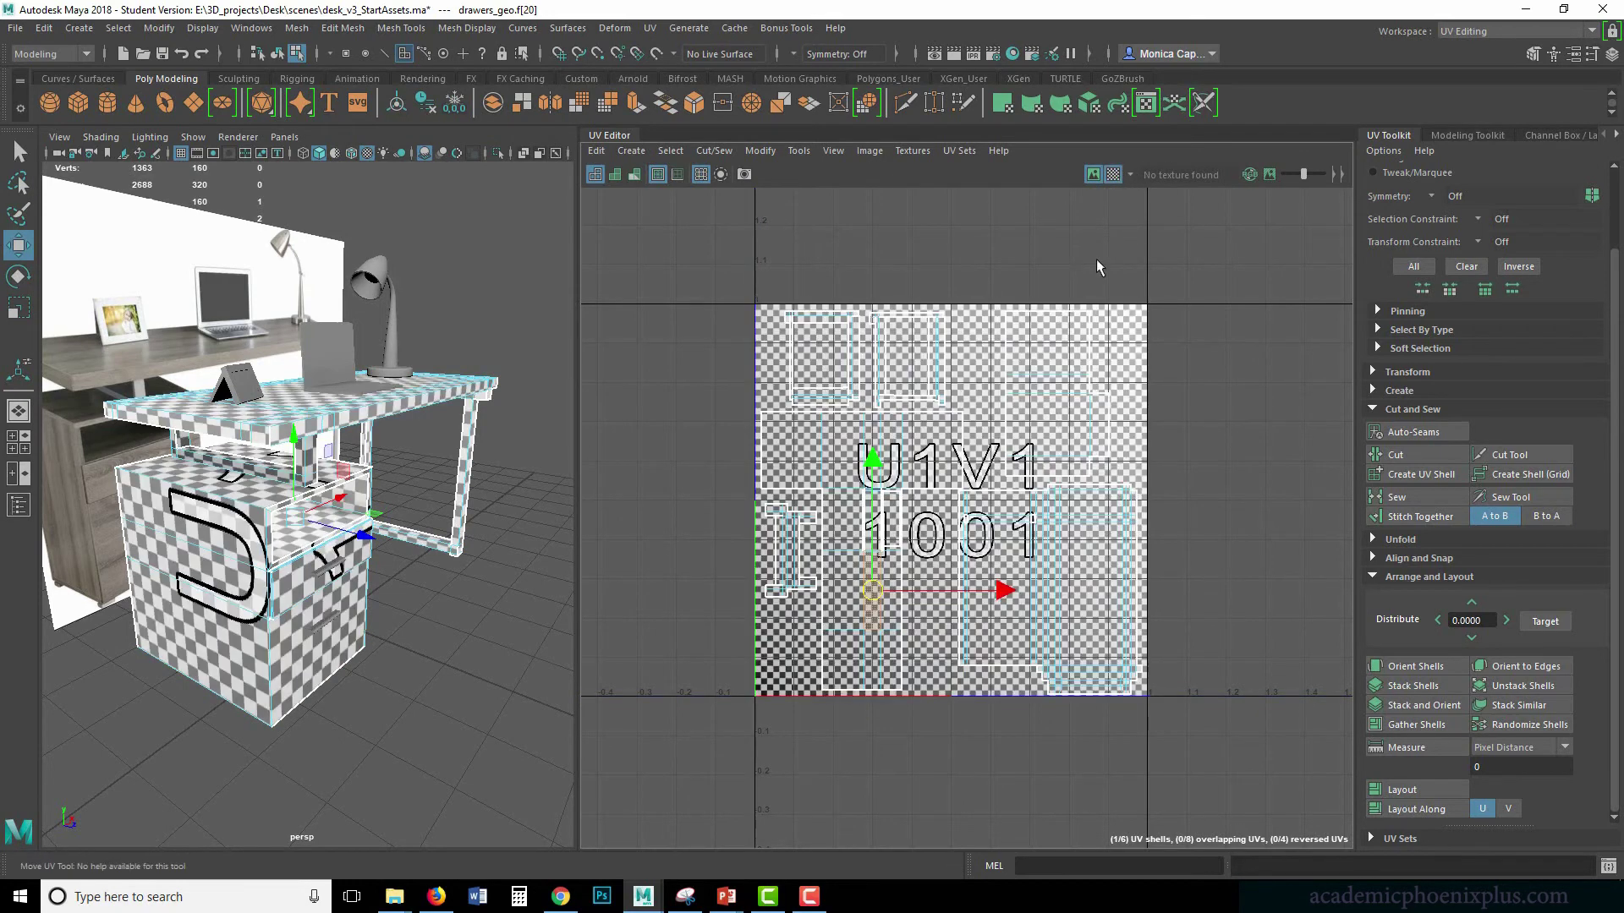
- Try to rotate the main cabinet shell freehand by about a quarter turn
double_click(859, 601)
key("e")
left_click_drag(886, 433, 687, 527)
left_click_drag(558, 572, 309, 543, "alt")
key("w")
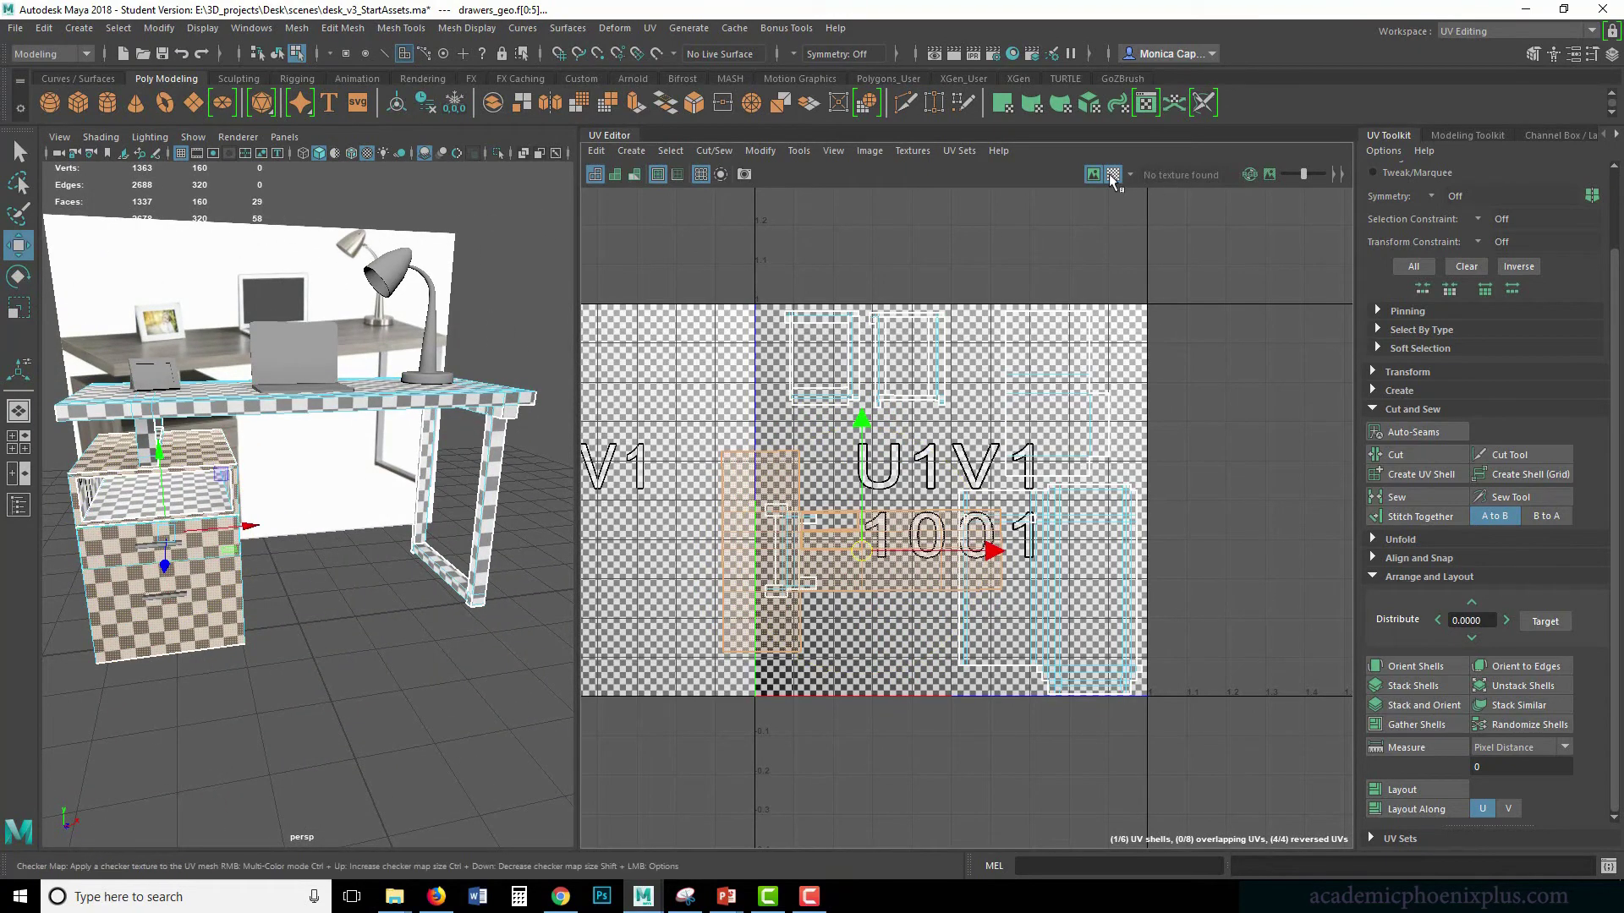
left_click(1112, 174)
key("e")
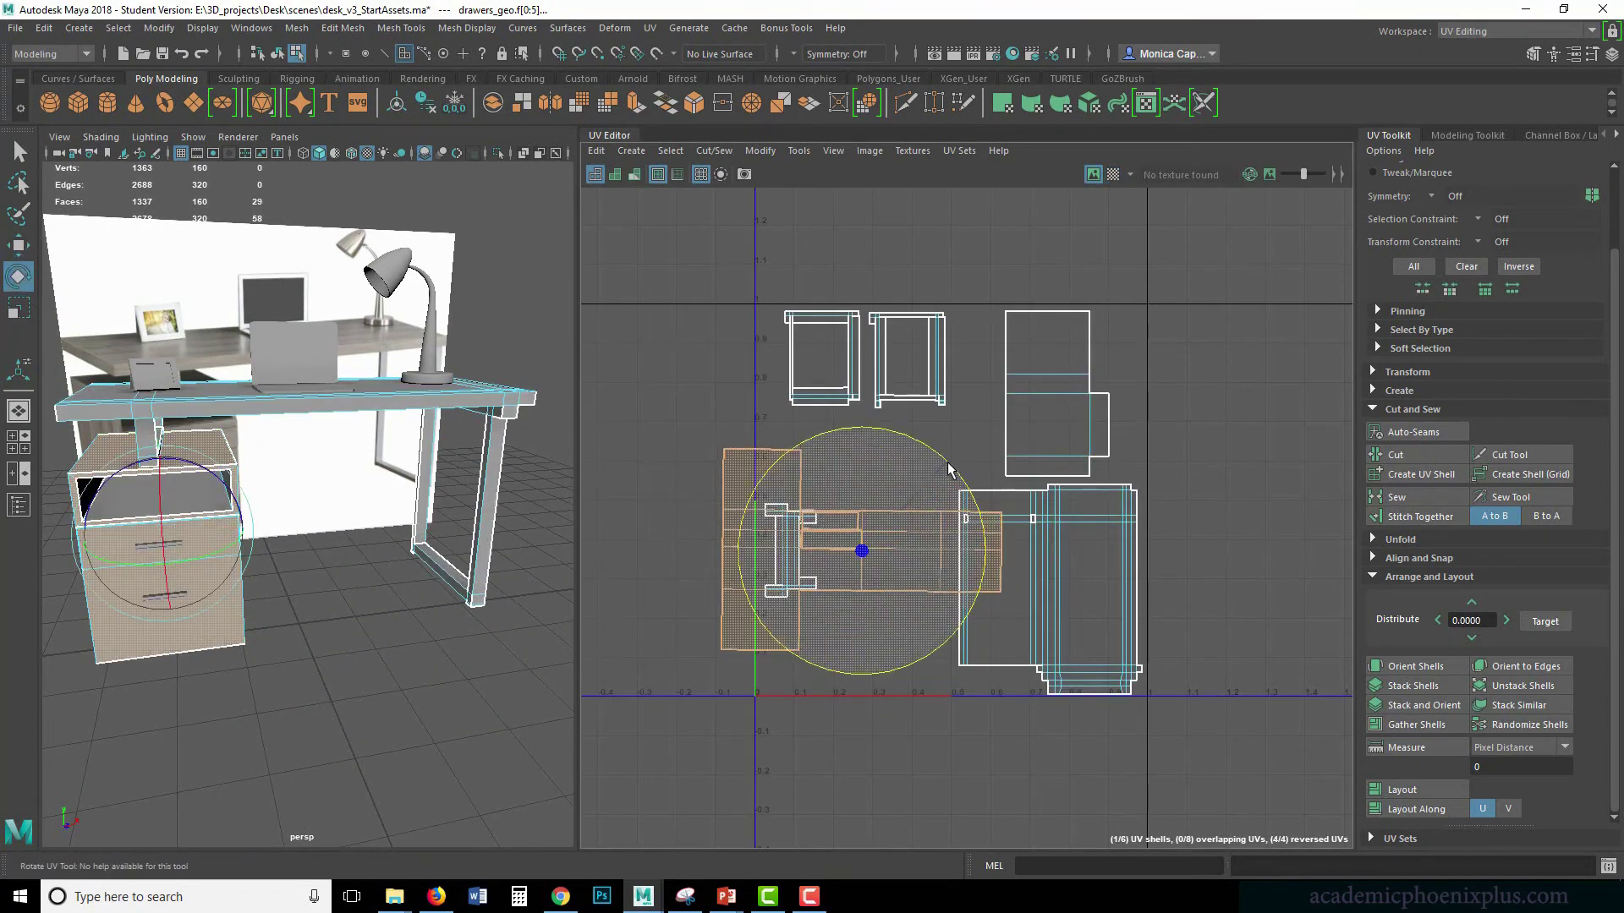
left_click_drag(949, 465, 1144, 494)
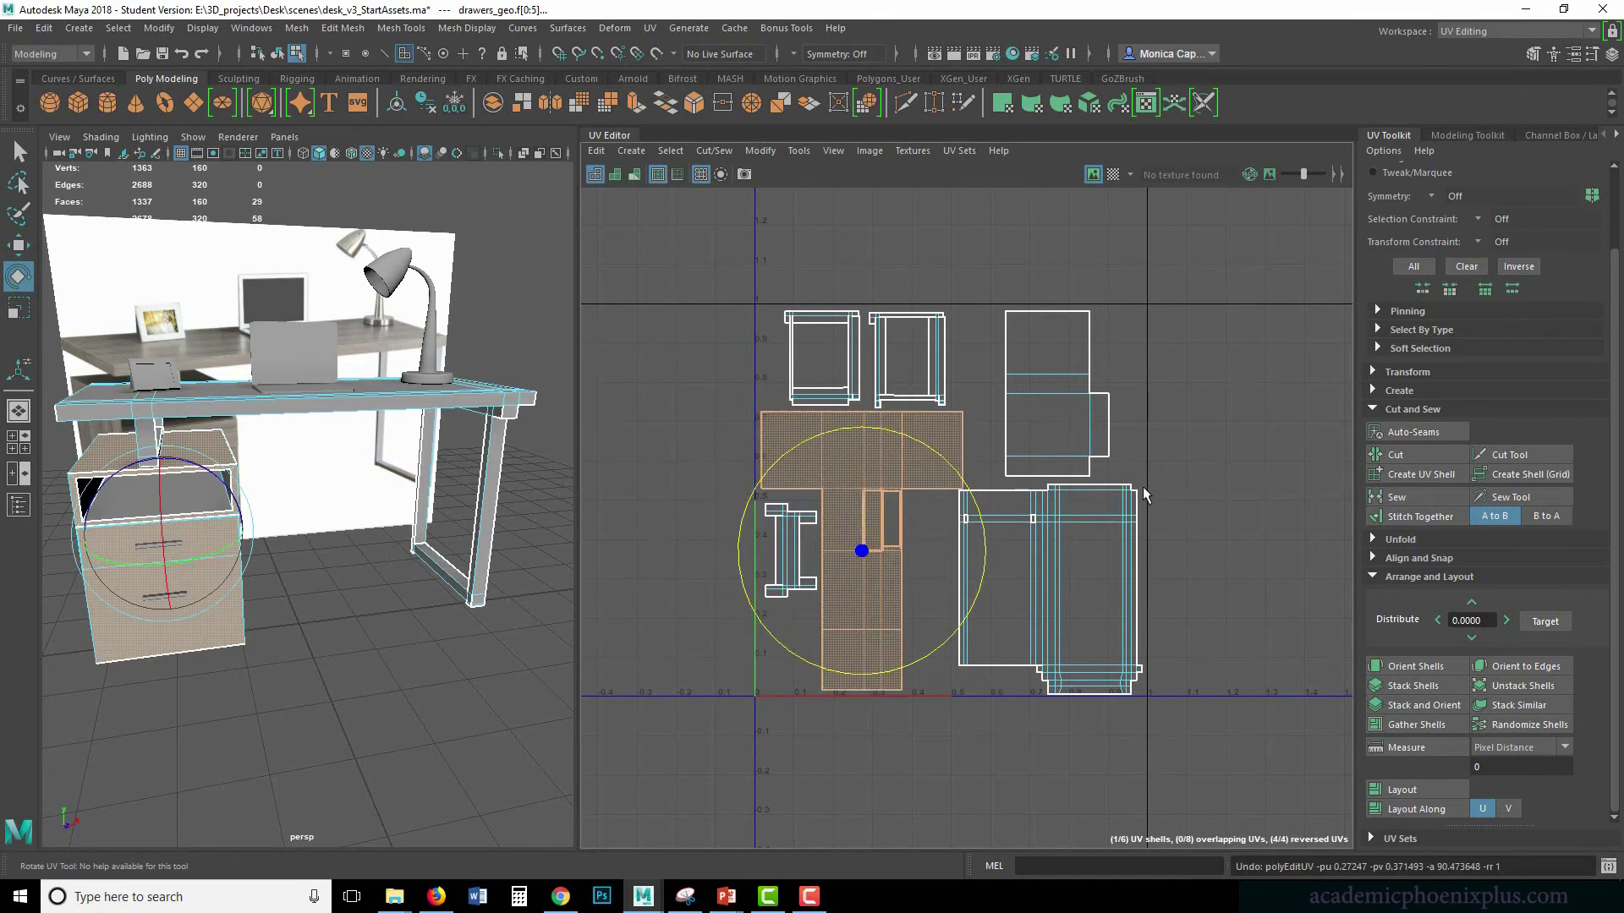
- Rotate the main cabinet shell 90 degrees counterclockwise, using the exact rotation value instead of a freehand turn
left_click(1411, 371)
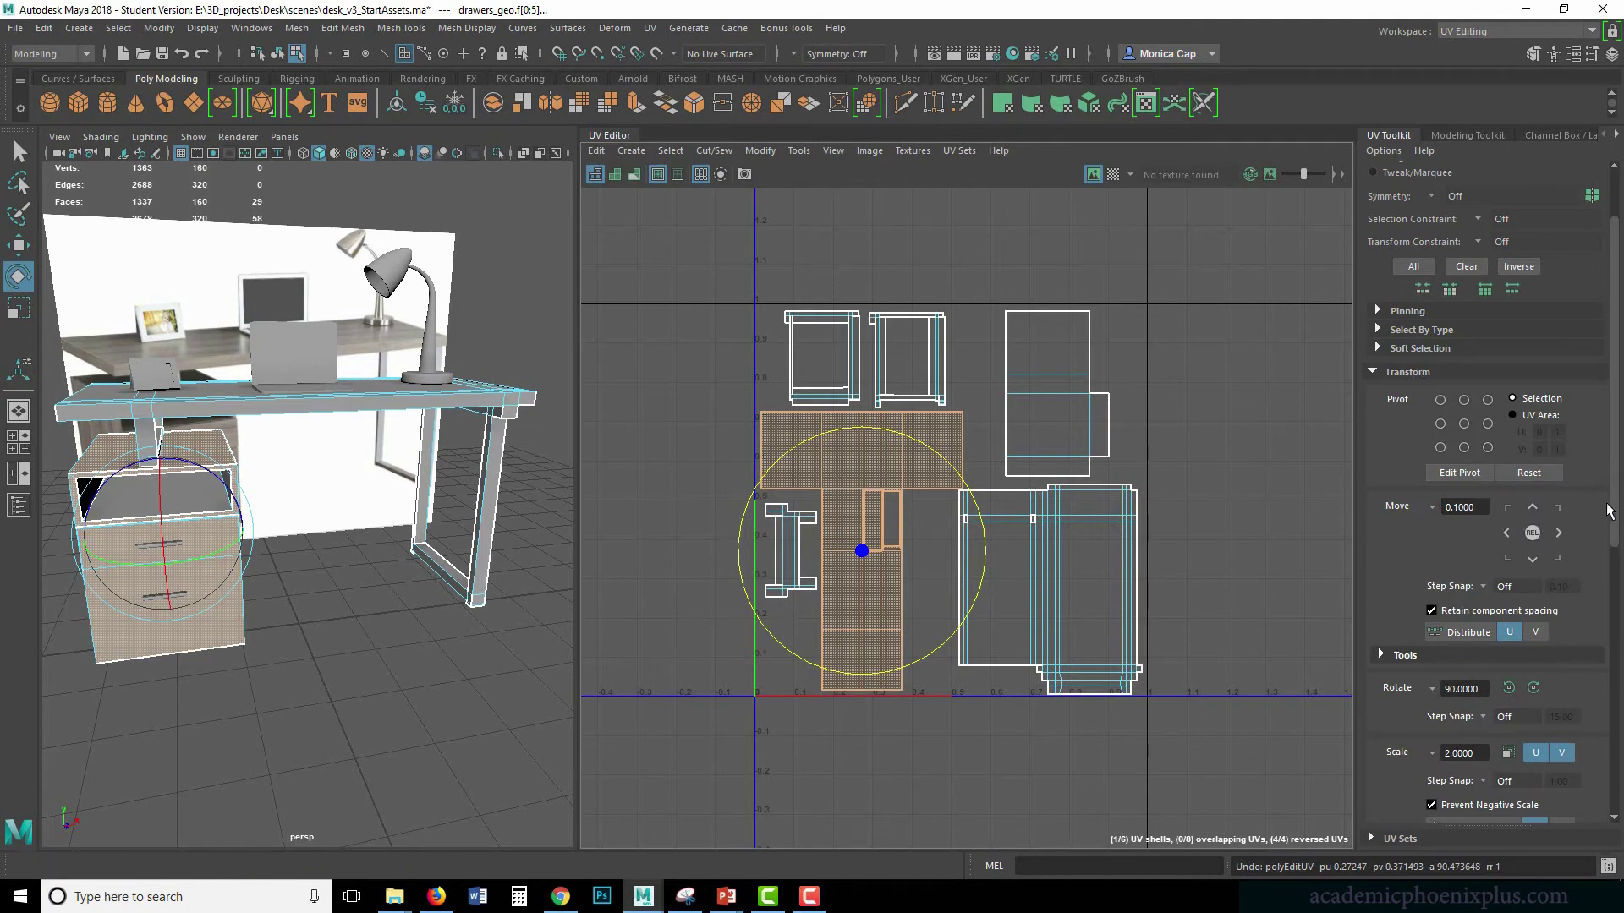
left_click(1532, 688)
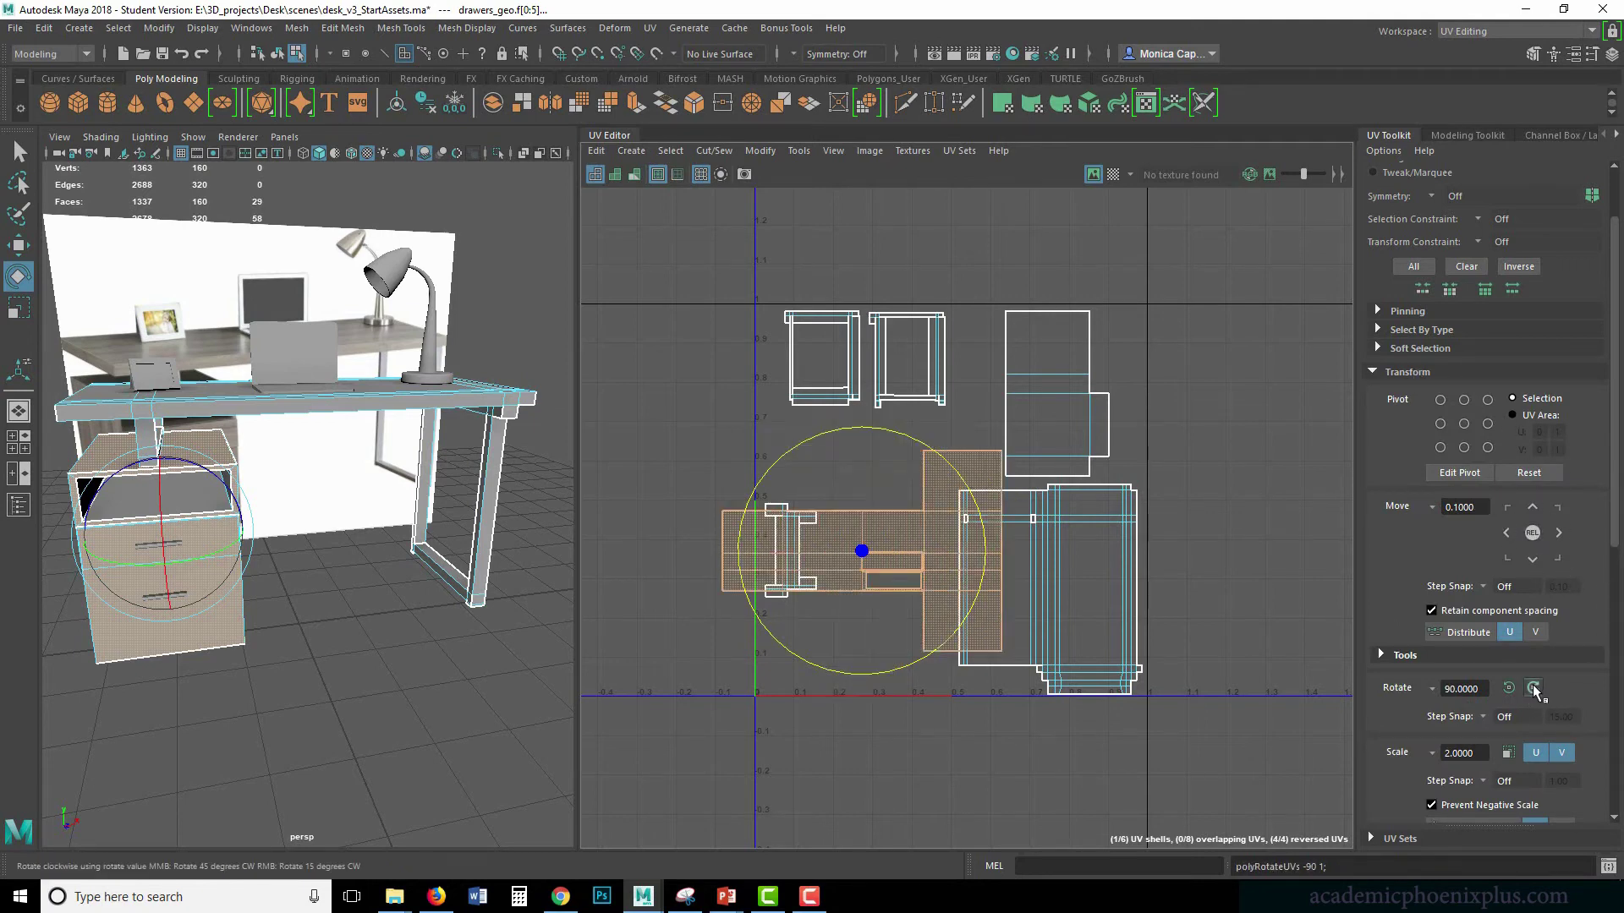
left_click(1510, 687)
left_click(1510, 685)
- Move the main cabinet shell into the tile's lower left corner and park the joining post's shell outside the tile
key("w")
left_click_drag(875, 547, 935, 539)
mouse_move(916, 601)
left_mouse_down()
mouse_move(903, 593)
mouse_move(925, 583)
left_mouse_up()
left_click(776, 595)
left_click_drag(778, 595, 656, 595)
left_click(854, 604)
left_click_drag(921, 585, 906, 589)
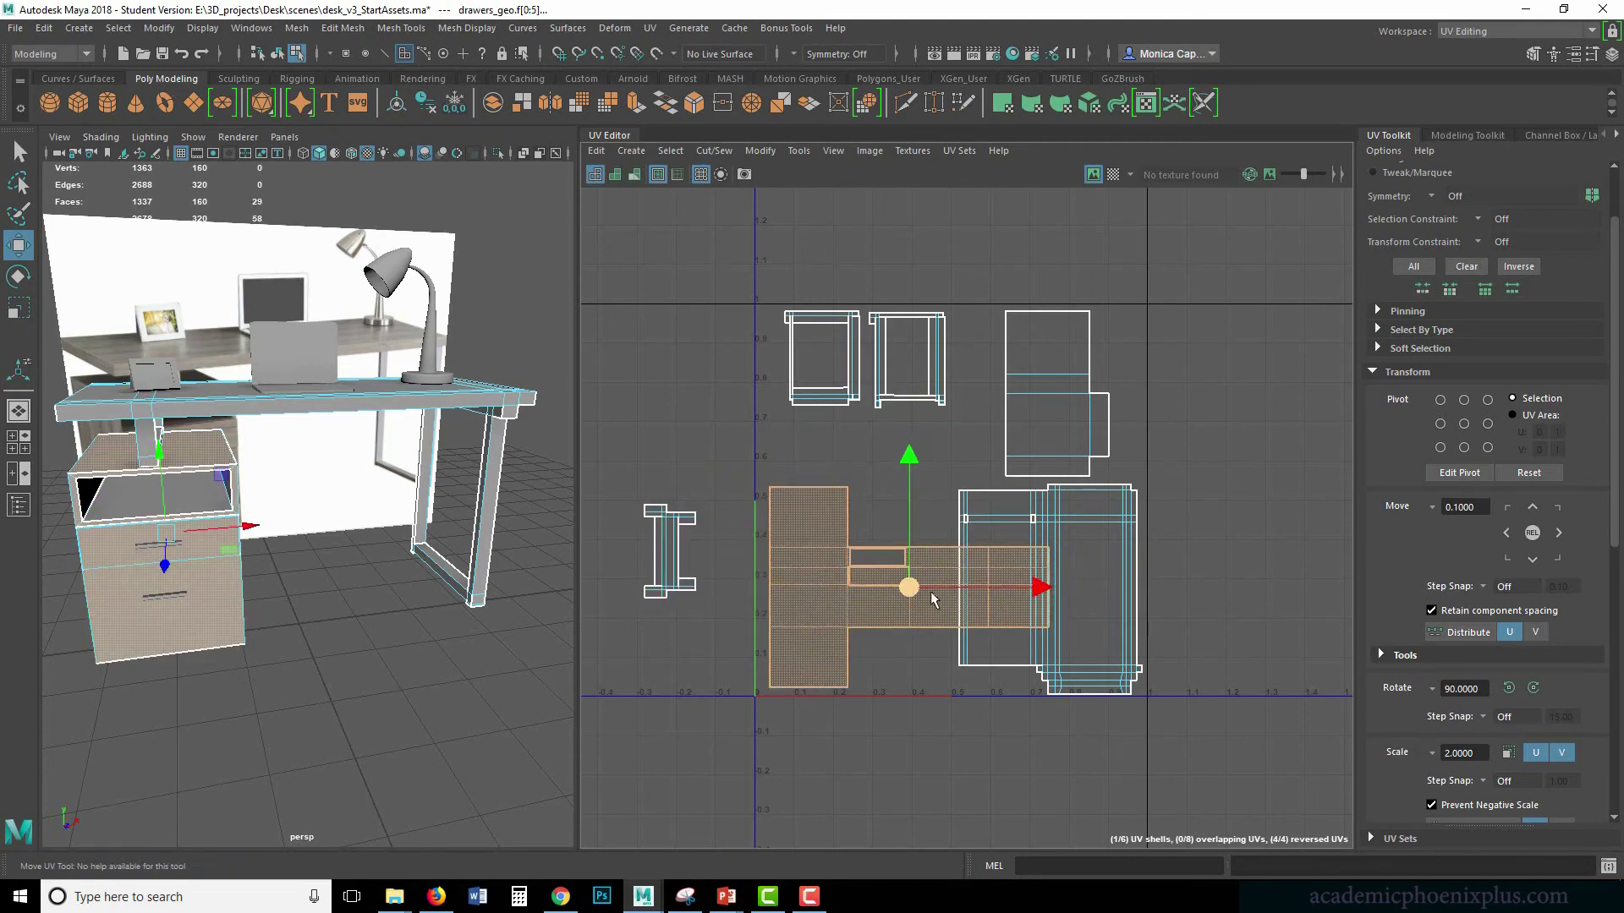
- Rotate the desktop shell 90 degrees counterclockwise in the middle of the tile, with the checker map shown to judge its direction
left_click(1112, 617)
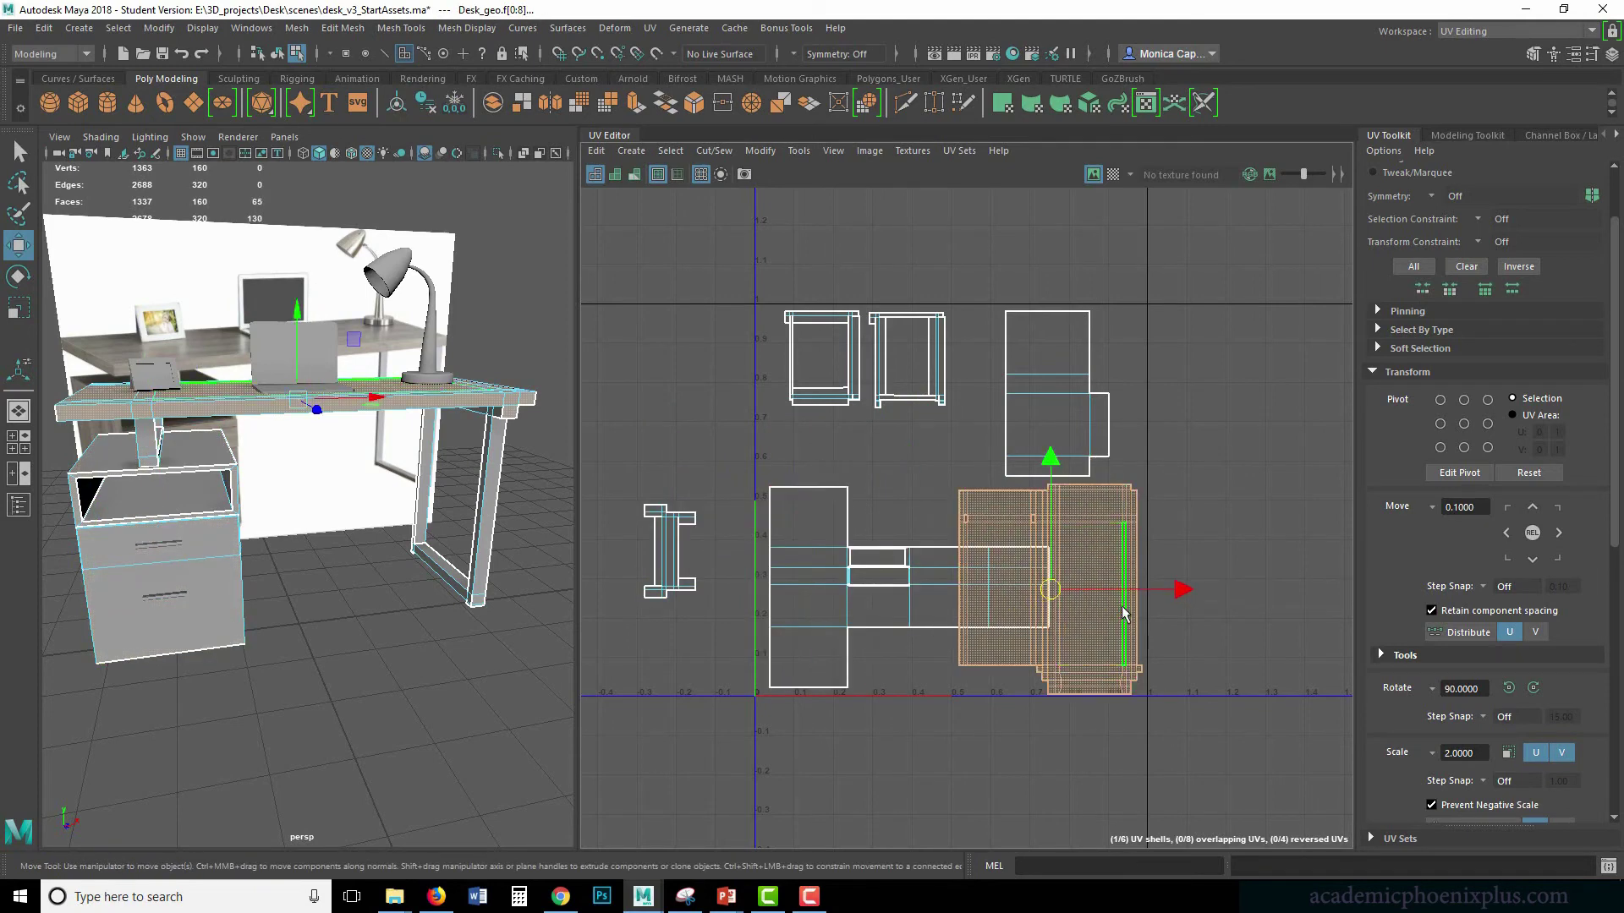
left_click(1112, 174)
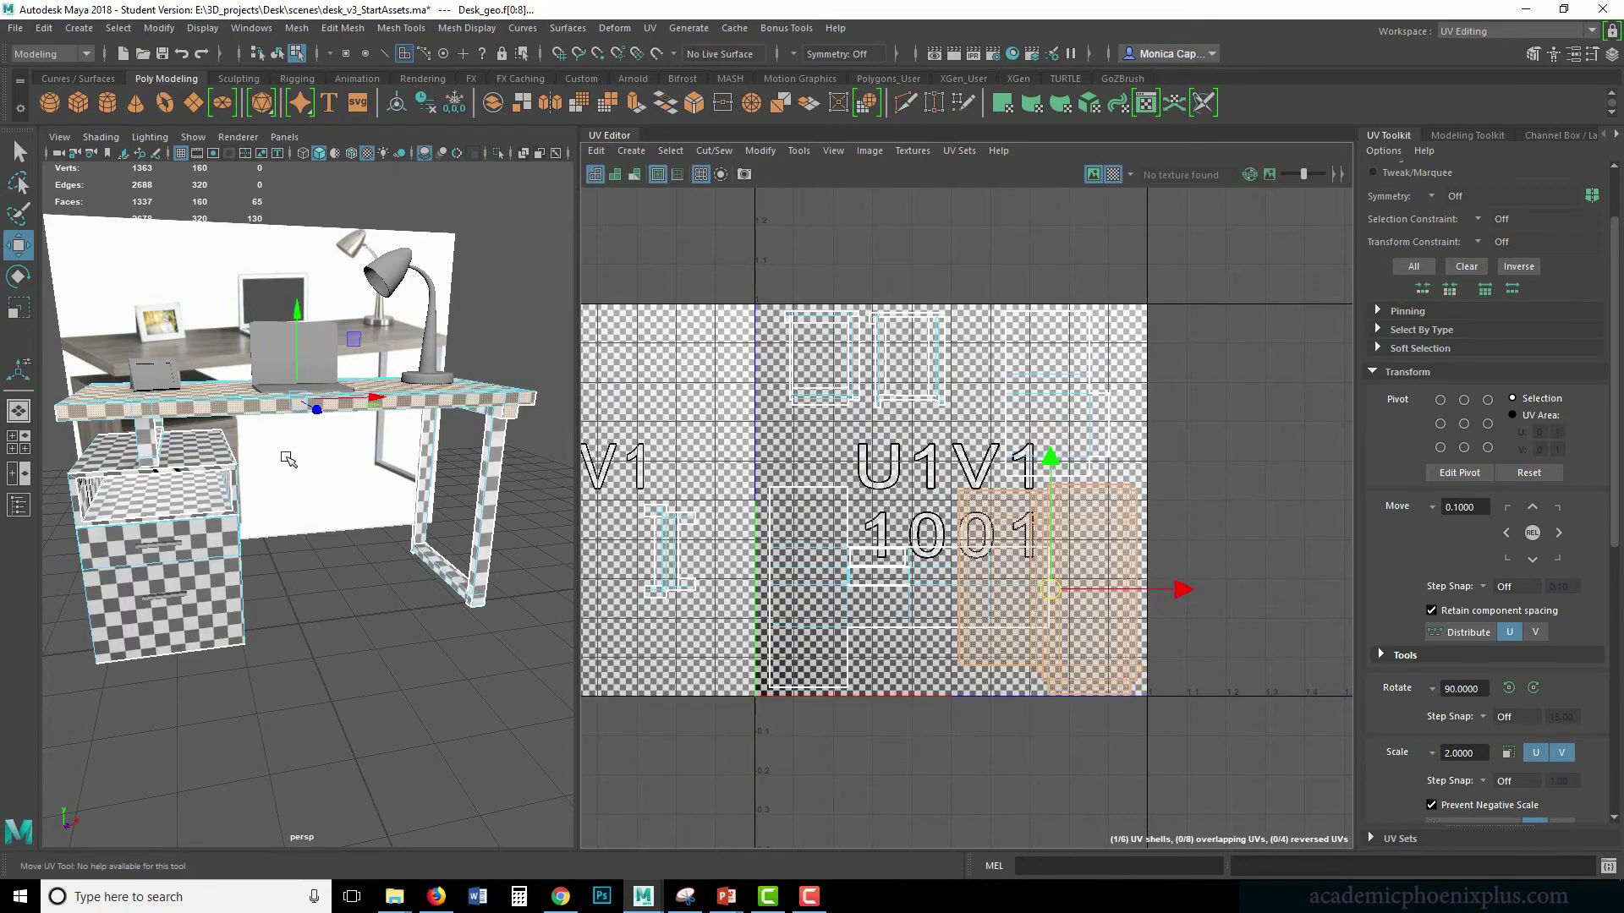
left_click_drag(1123, 580, 1000, 485)
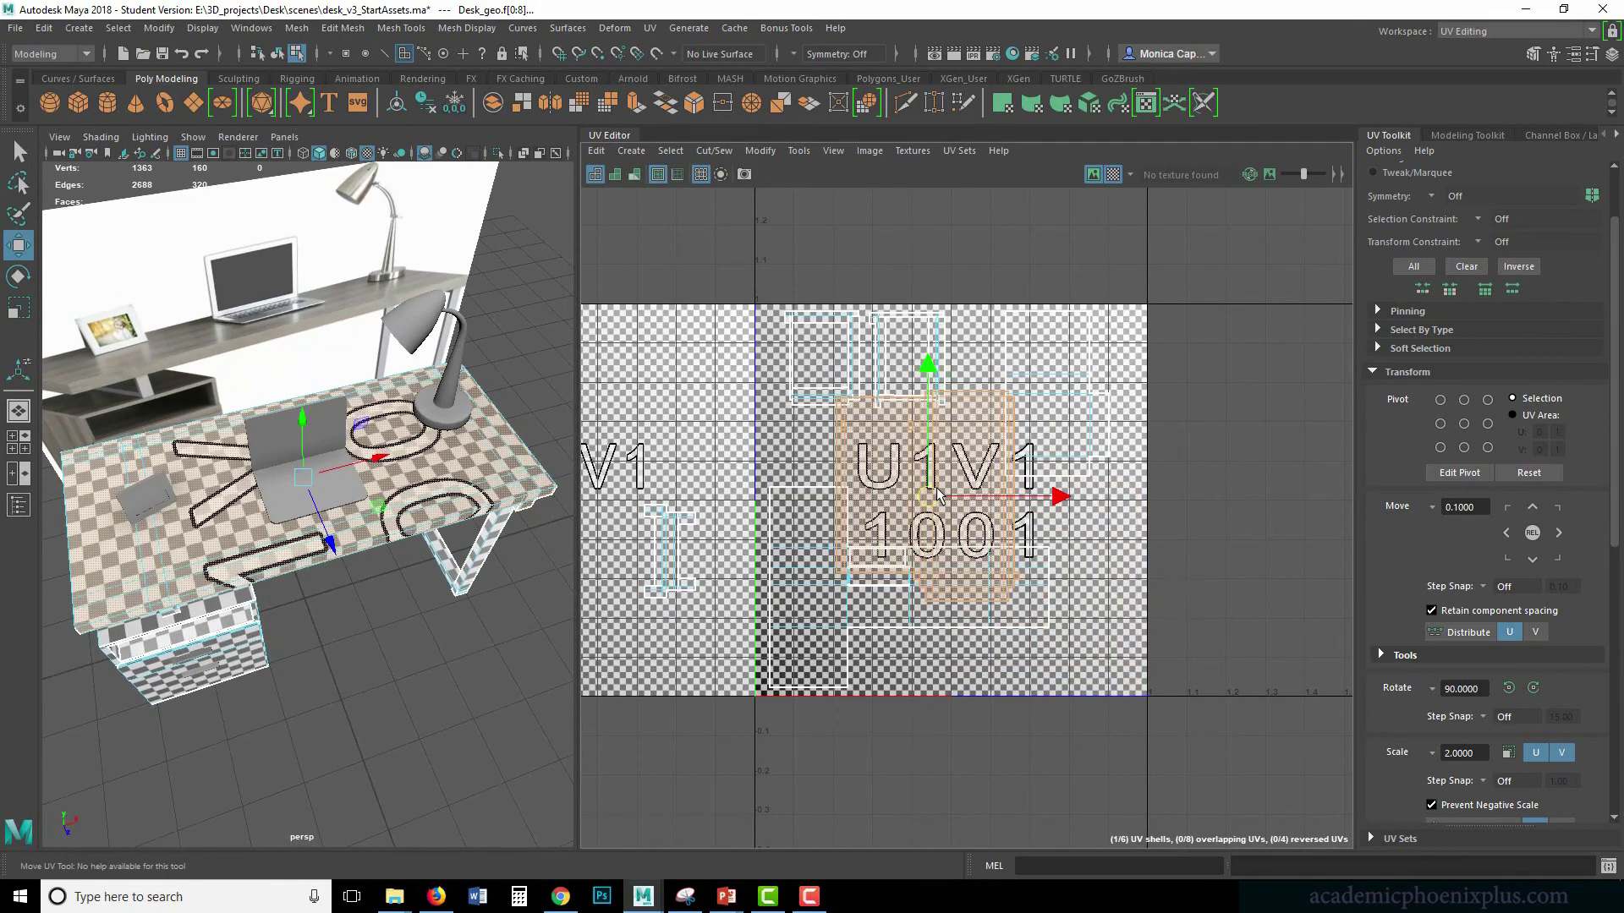
key("e")
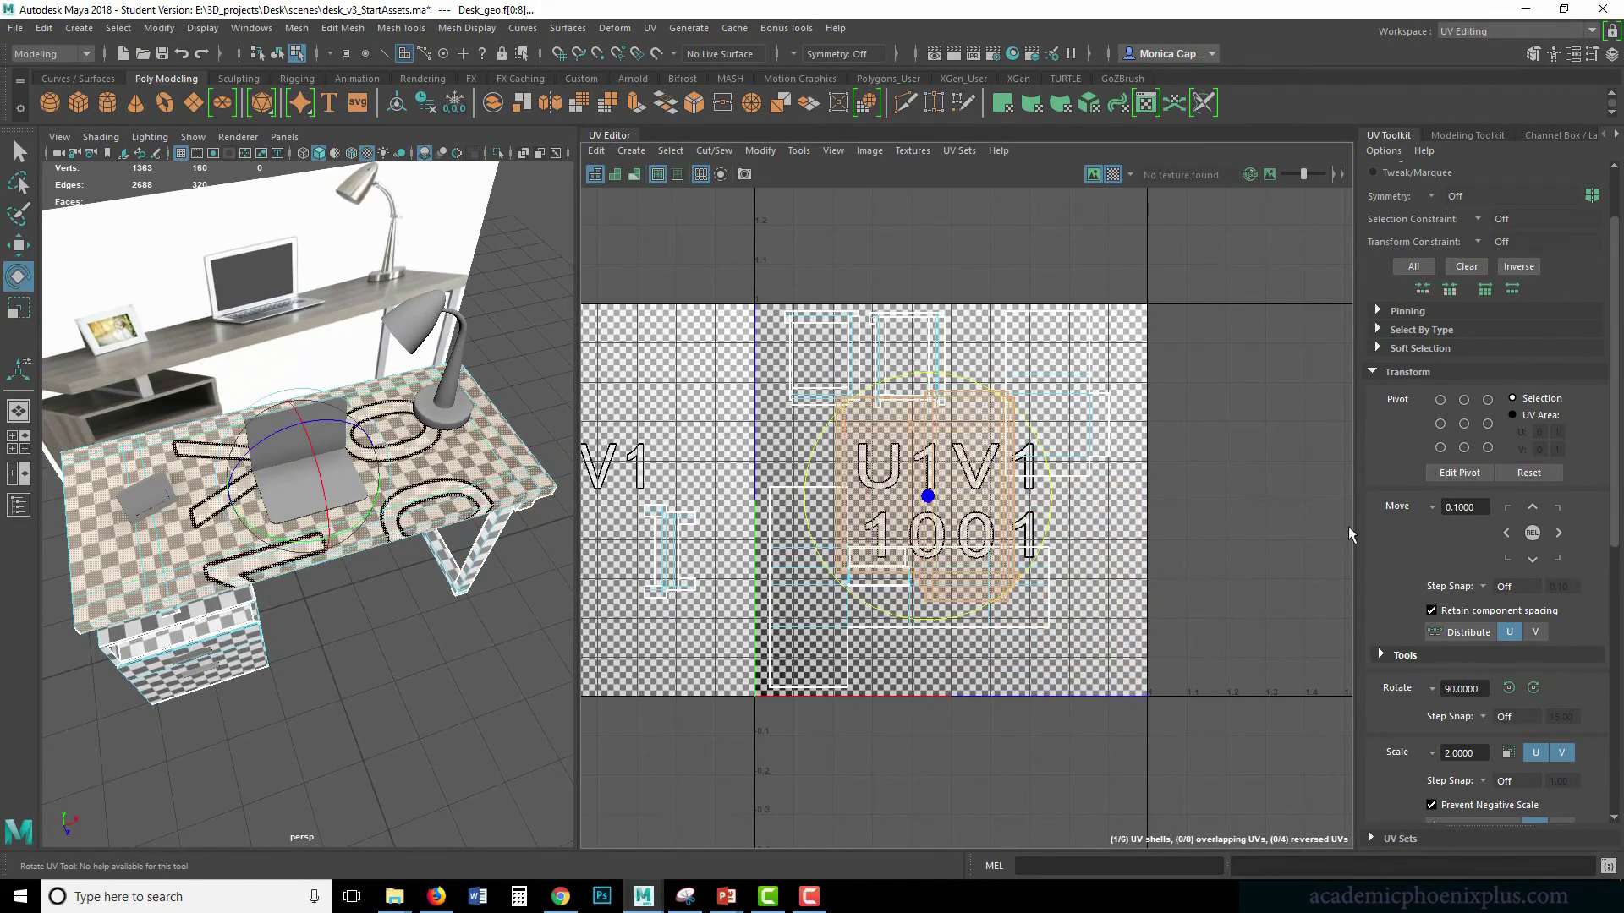
left_click(1536, 685)
left_click(1510, 689)
left_click(1510, 689)
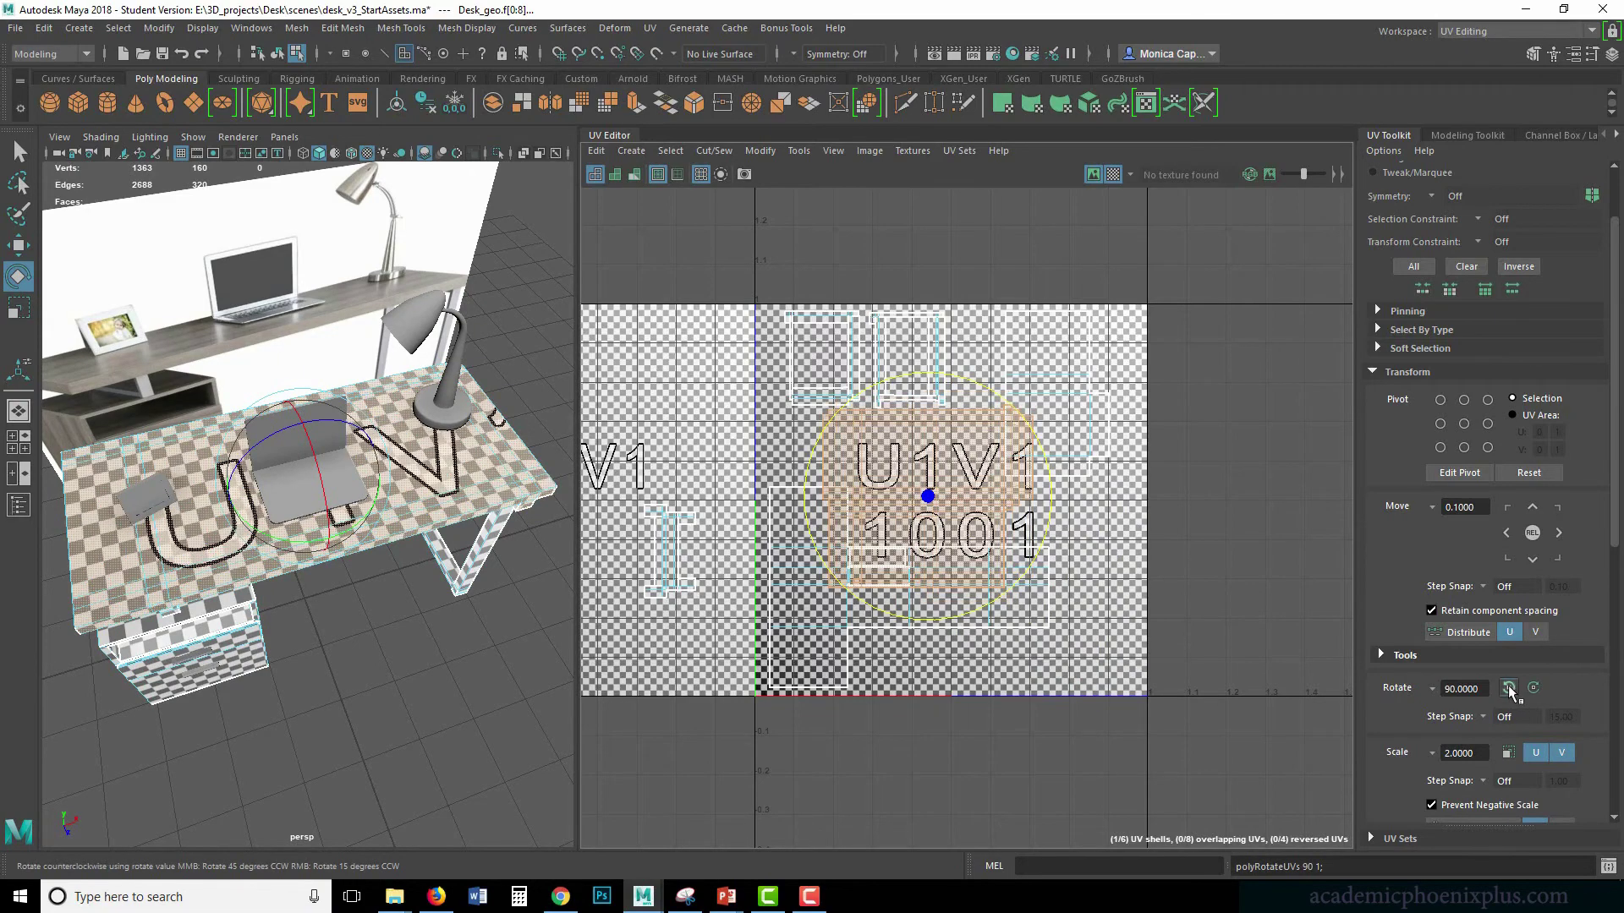
- Hide the checker map and place the desktop shell directly above the long arm of the cabinet shell
key("w")
left_click_drag(925, 494, 961, 447)
left_click(1116, 174)
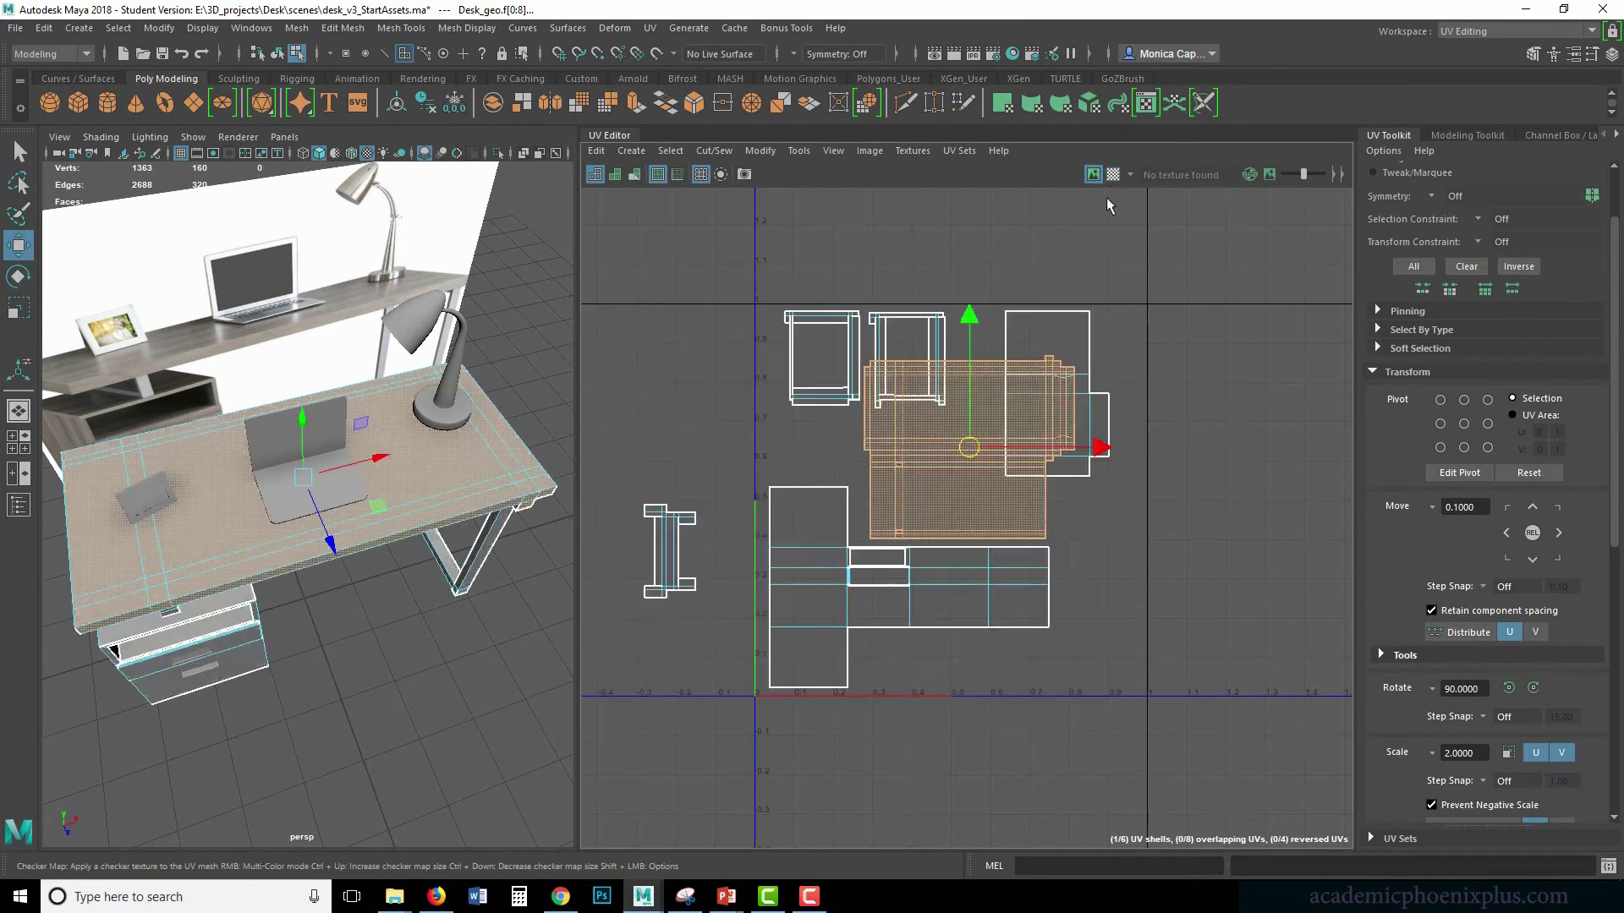
left_click_drag(971, 451, 954, 446)
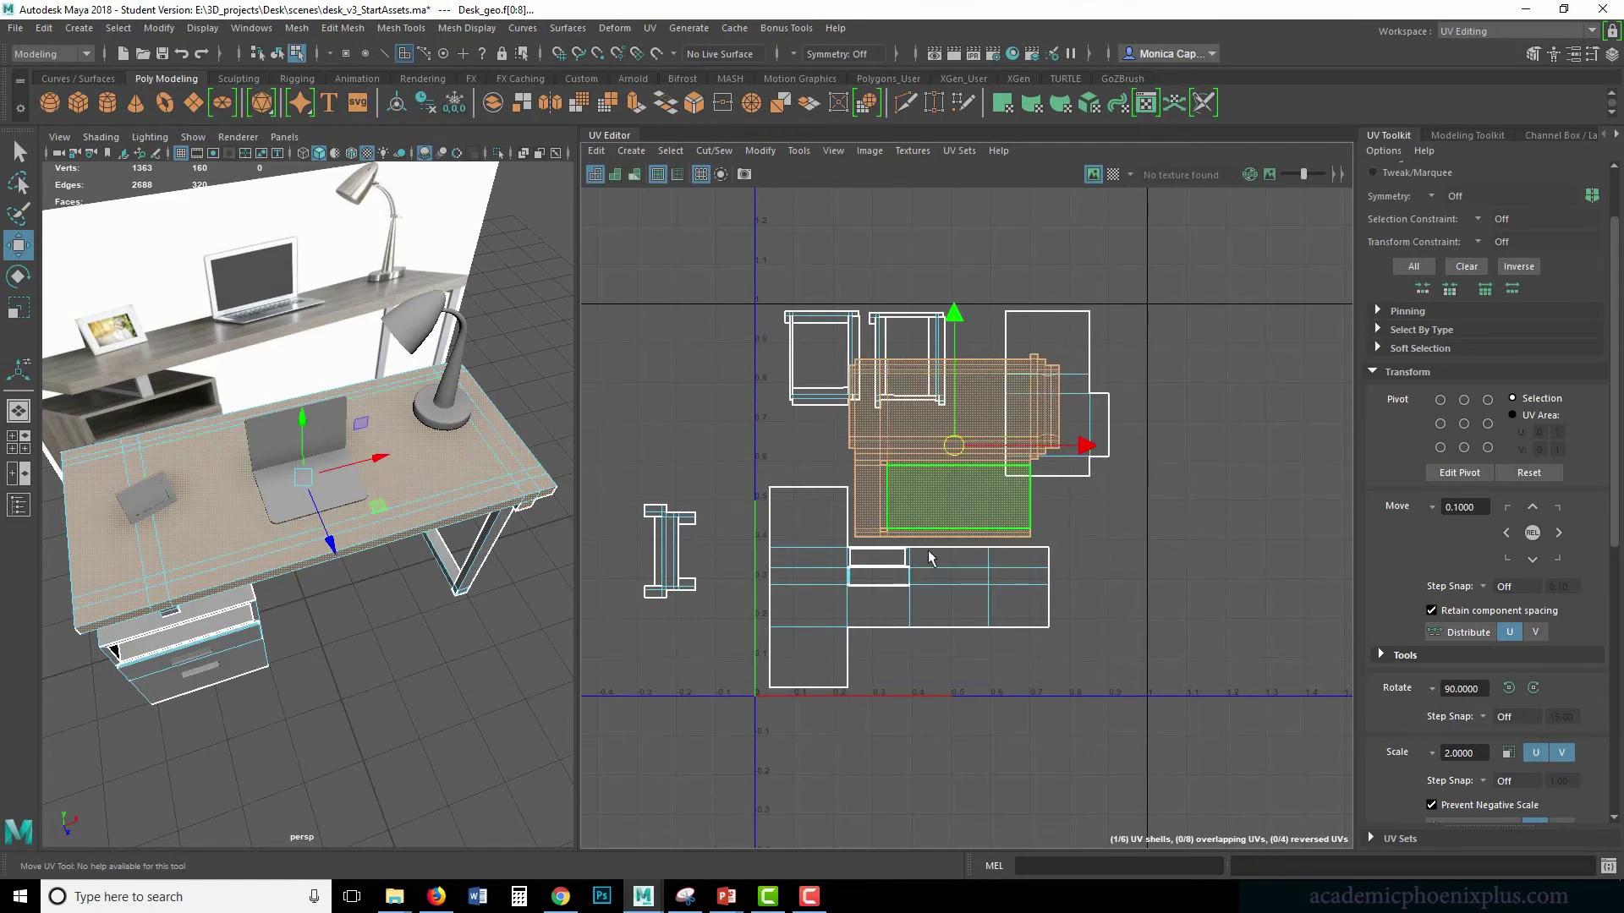
- Stack the two leg frame shells above the cabinet shell along the tile's left edge
left_click(825, 405)
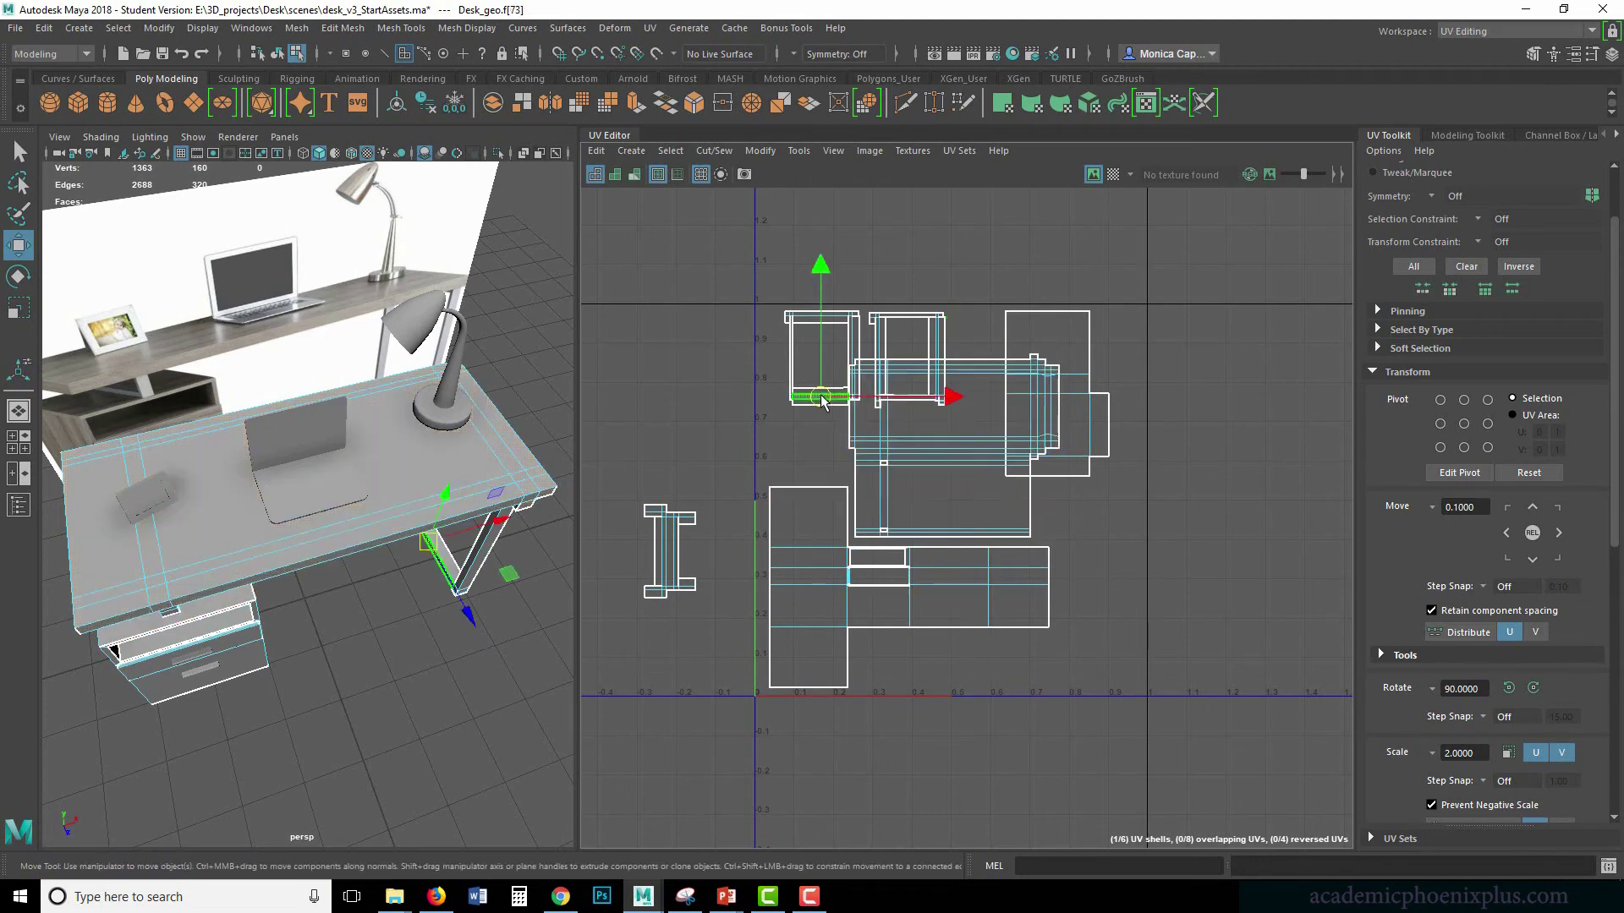
left_click(920, 318)
left_click_drag(902, 366, 799, 444)
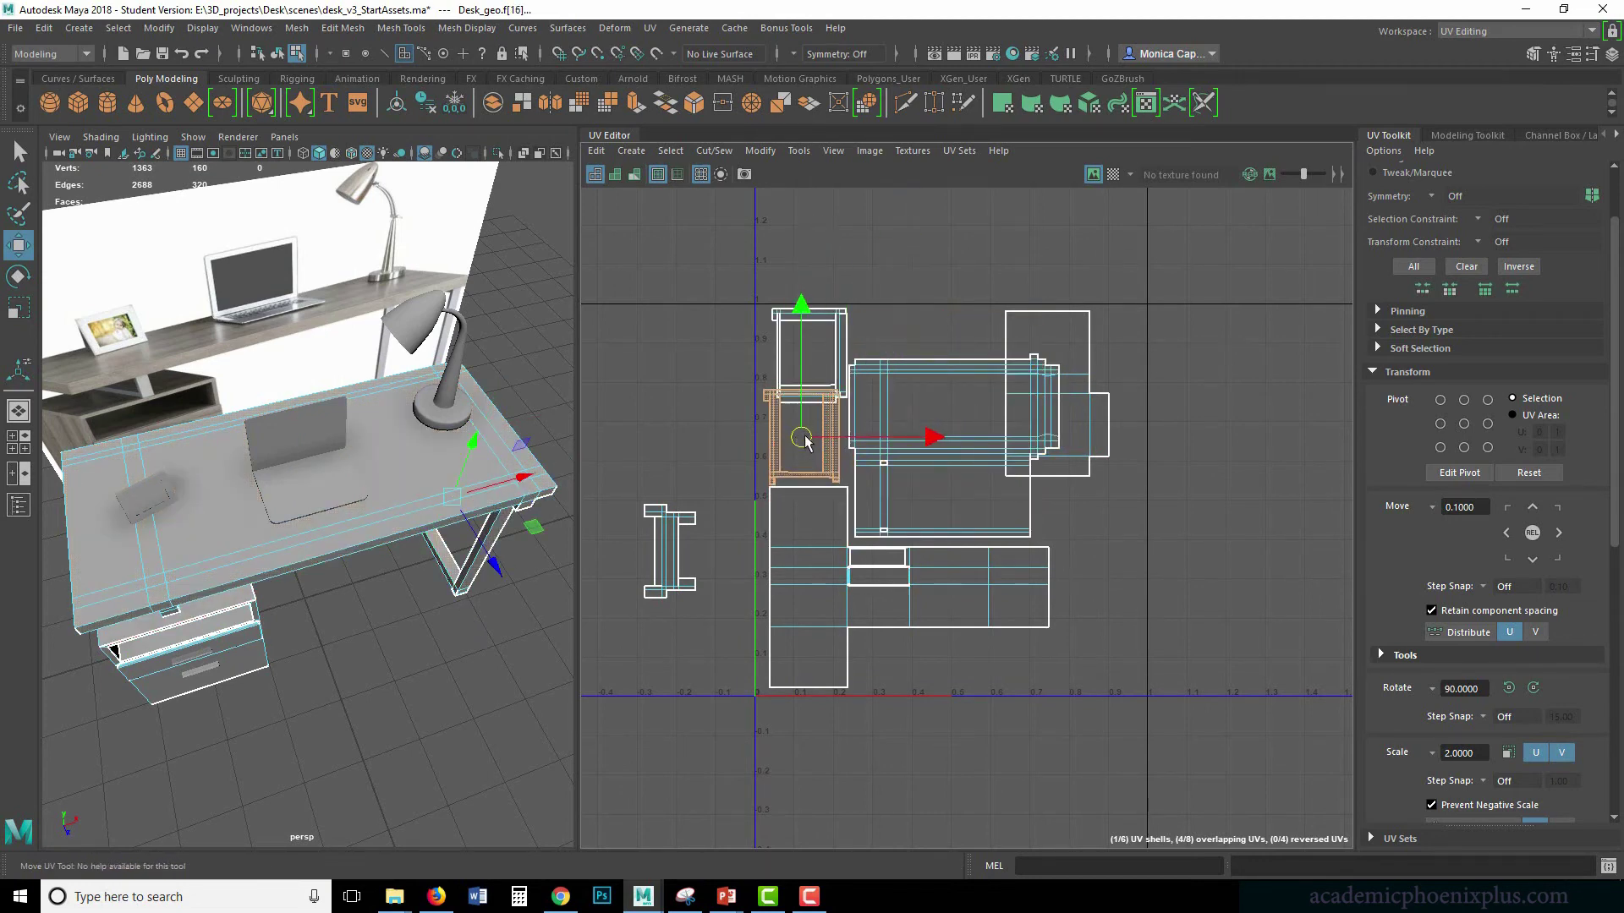
- Move the compartment interior shell over the tile's lower right edge and the desktop shell into the tile's upper right corner
double_click(1069, 440)
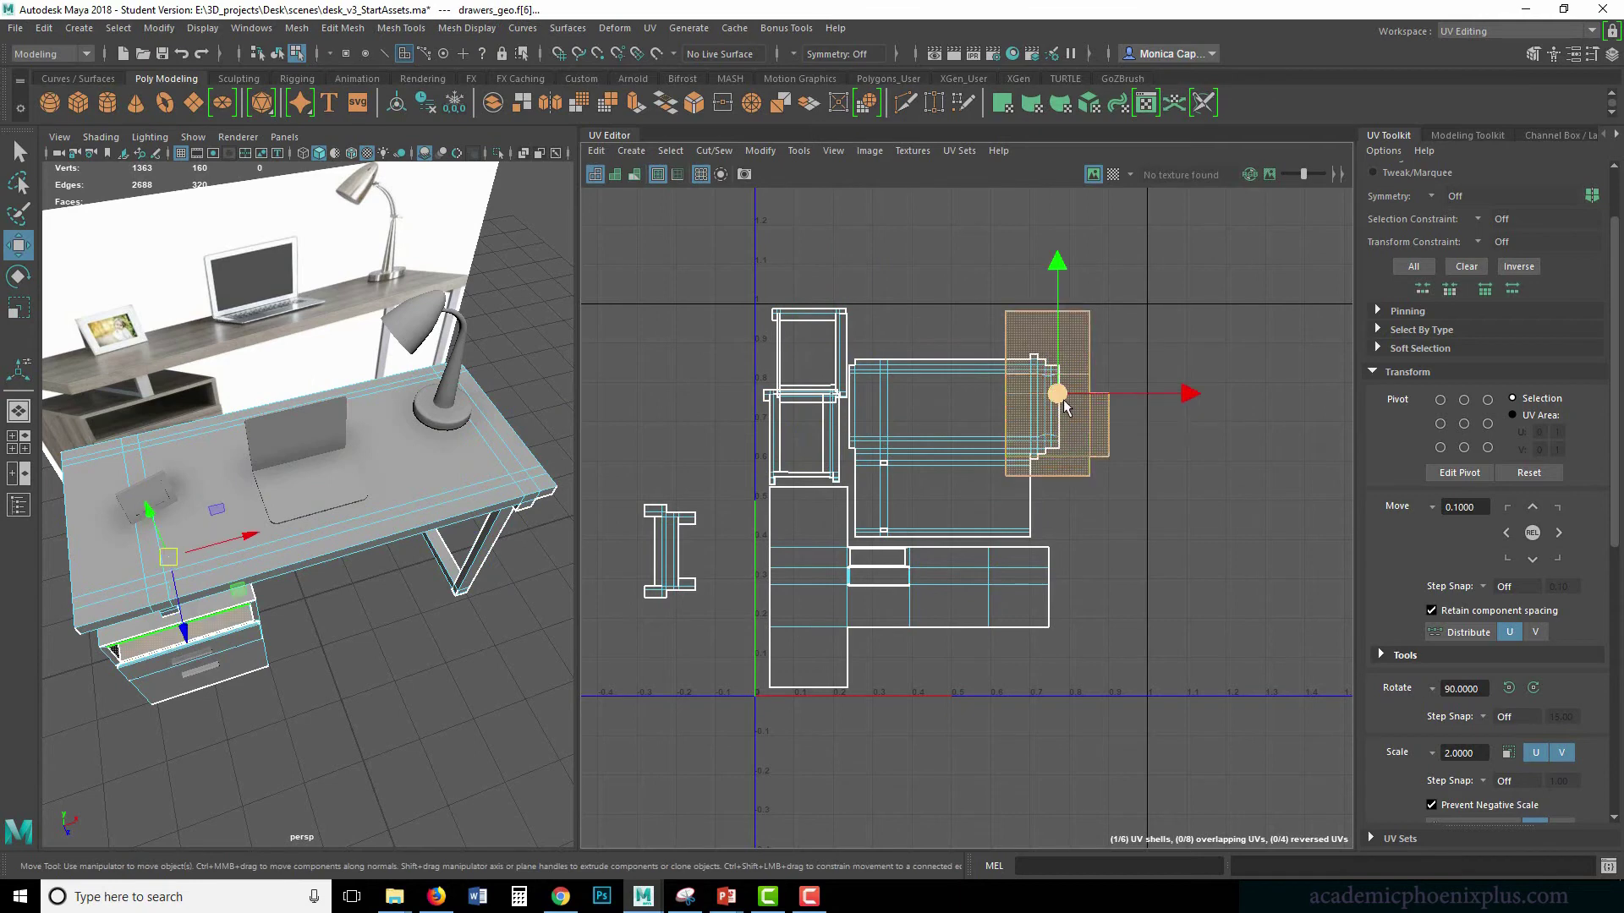
left_click_drag(1058, 395, 1137, 434)
middle_click_drag(1137, 440, 1159, 605)
left_click(944, 435)
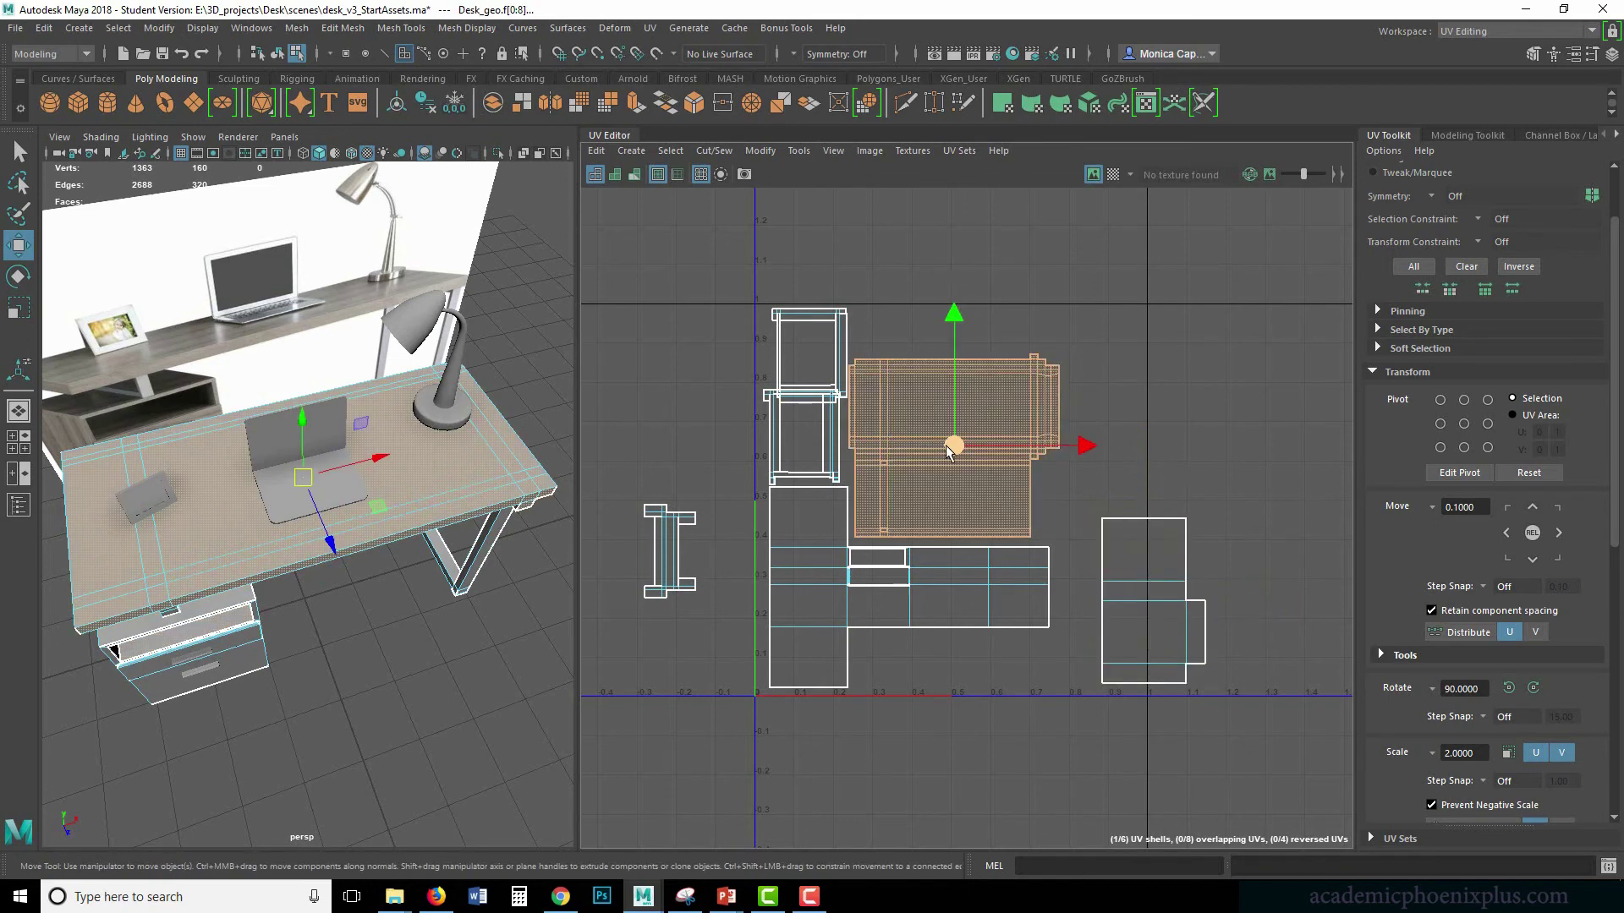
middle_click_drag(941, 440, 1025, 394)
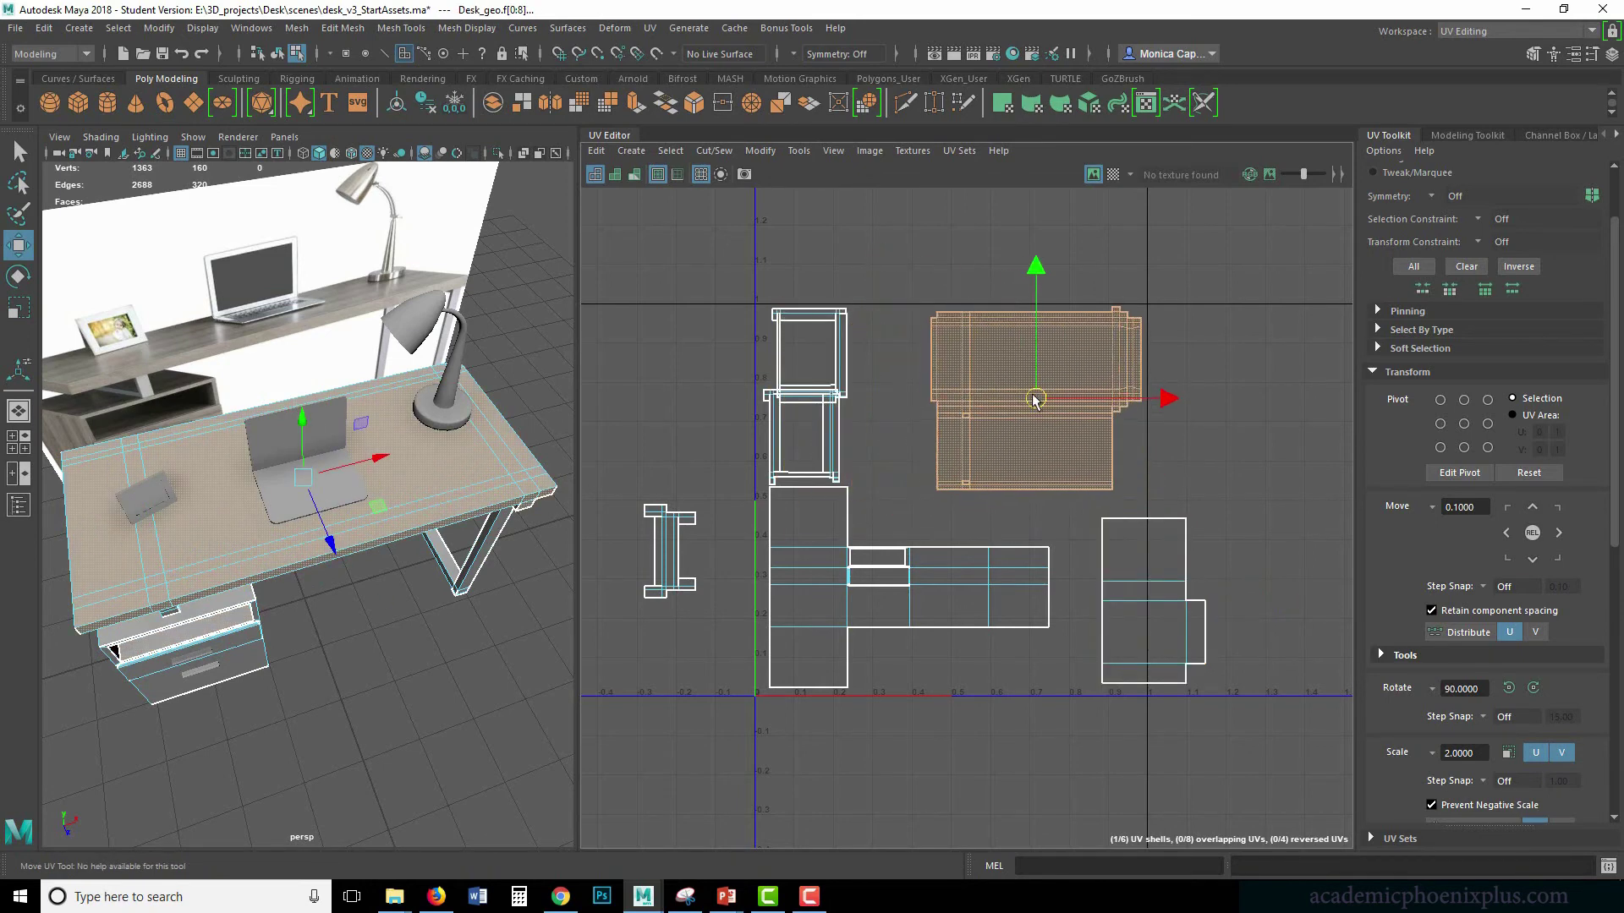
- Move one leg frame shell above the cabinet shell's long arm and lower the other to just above the cabinet shell
left_click(833, 441)
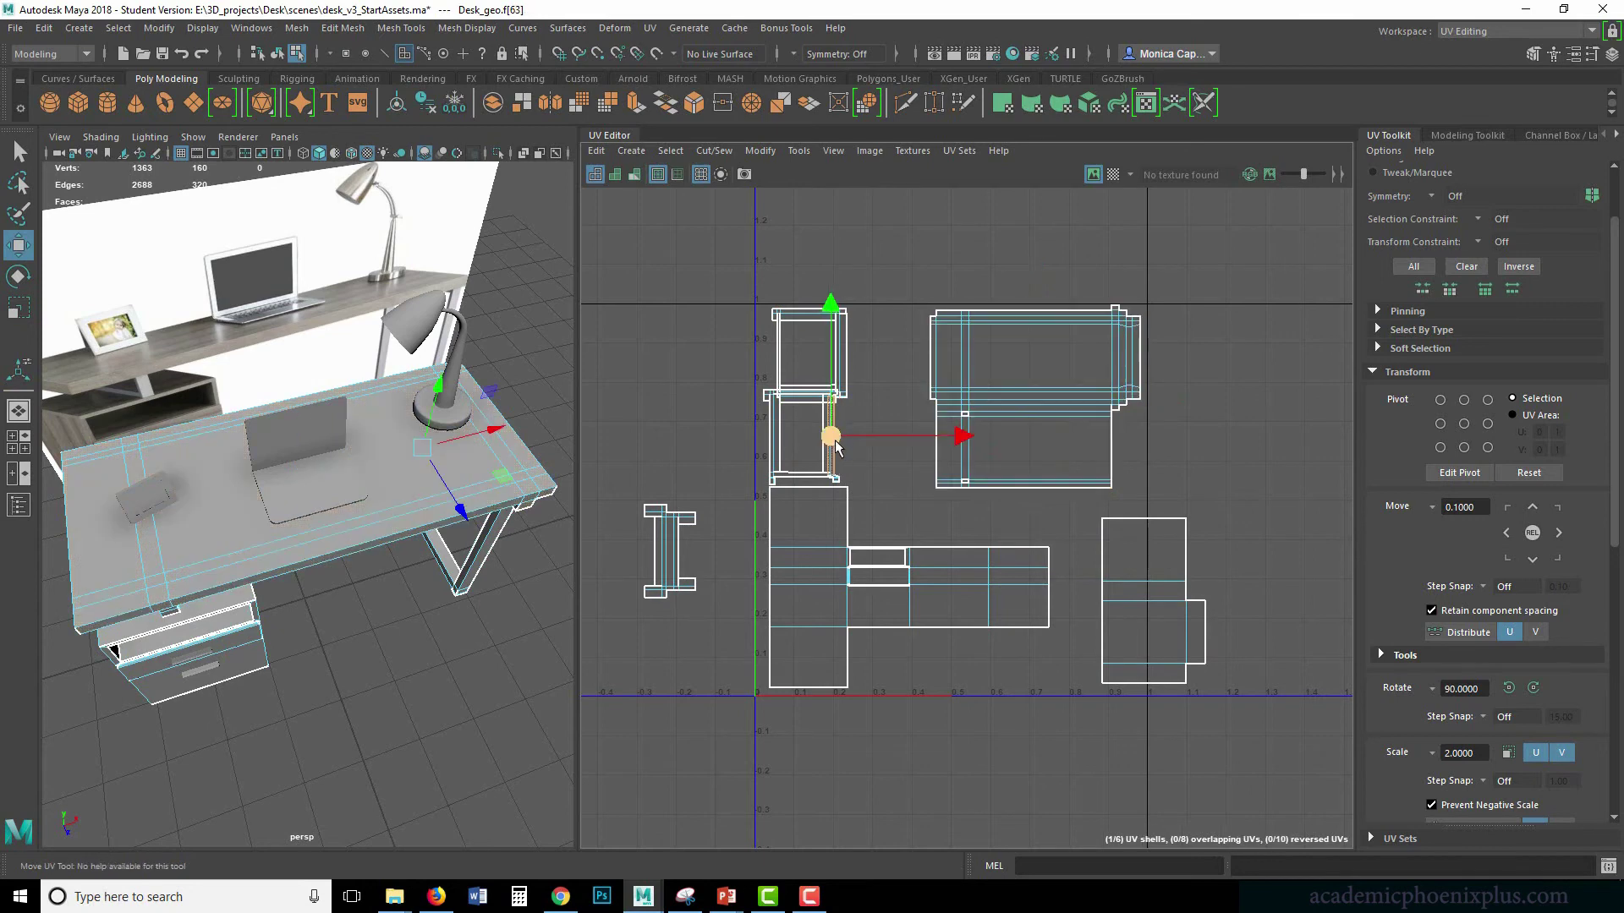
left_click(817, 479)
middle_click_drag(834, 443, 894, 493)
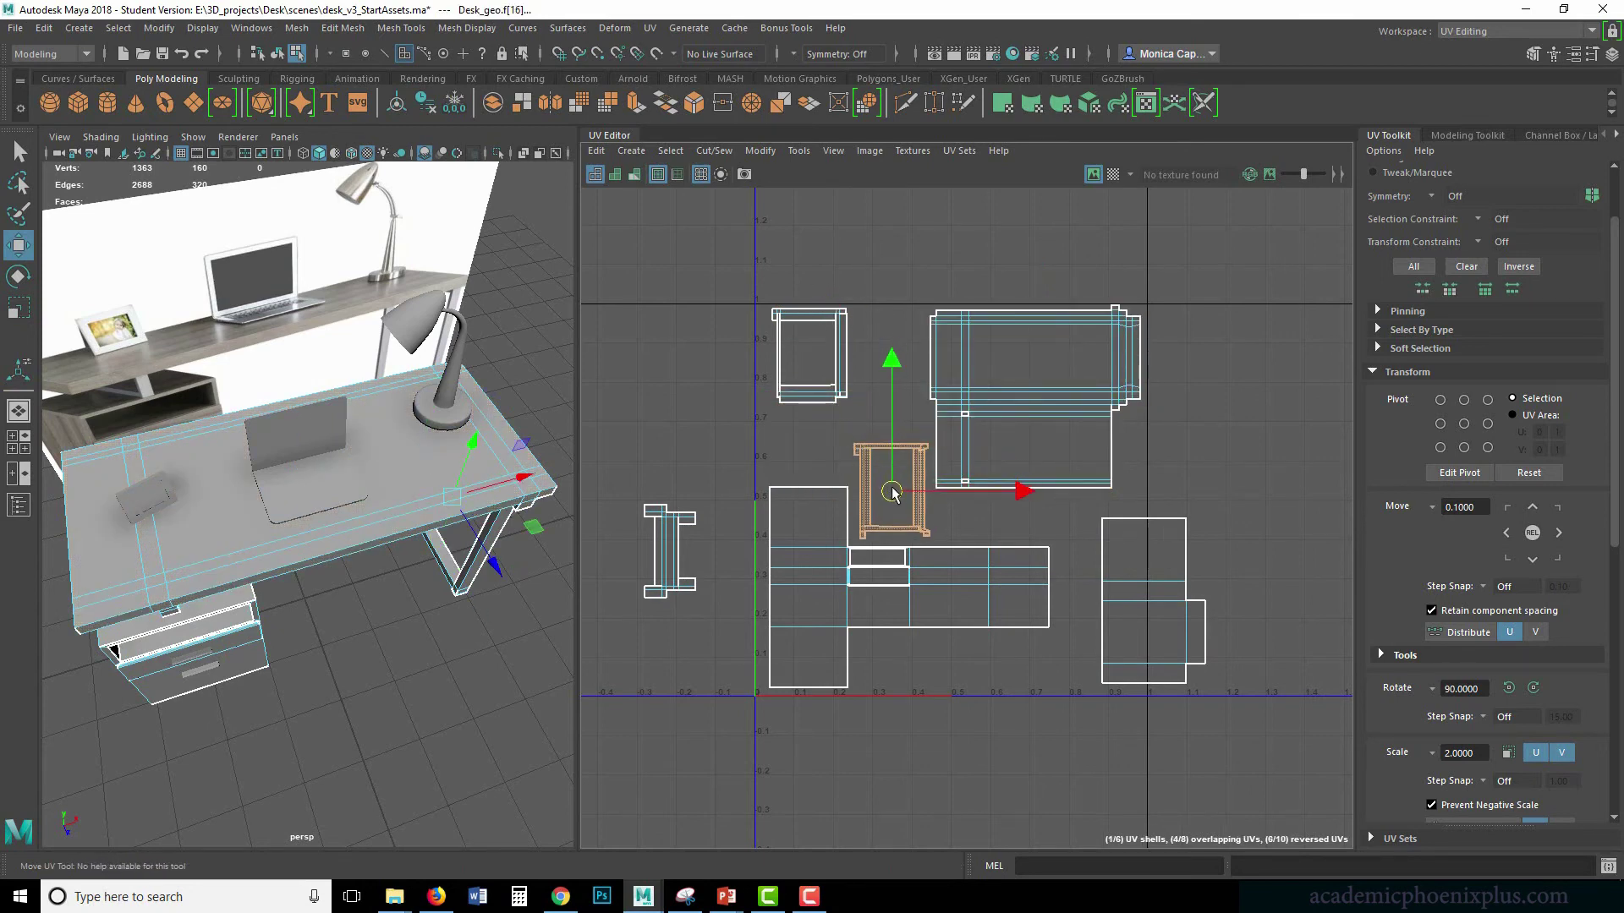
left_click(784, 355)
middle_click_drag(785, 355, 809, 433)
- Move the compartment interior shell to the tile's upper left area and rotate it 90 degrees clockwise
left_click(1172, 594)
middle_click_drag(1172, 594, 854, 366)
left_click(1146, 634)
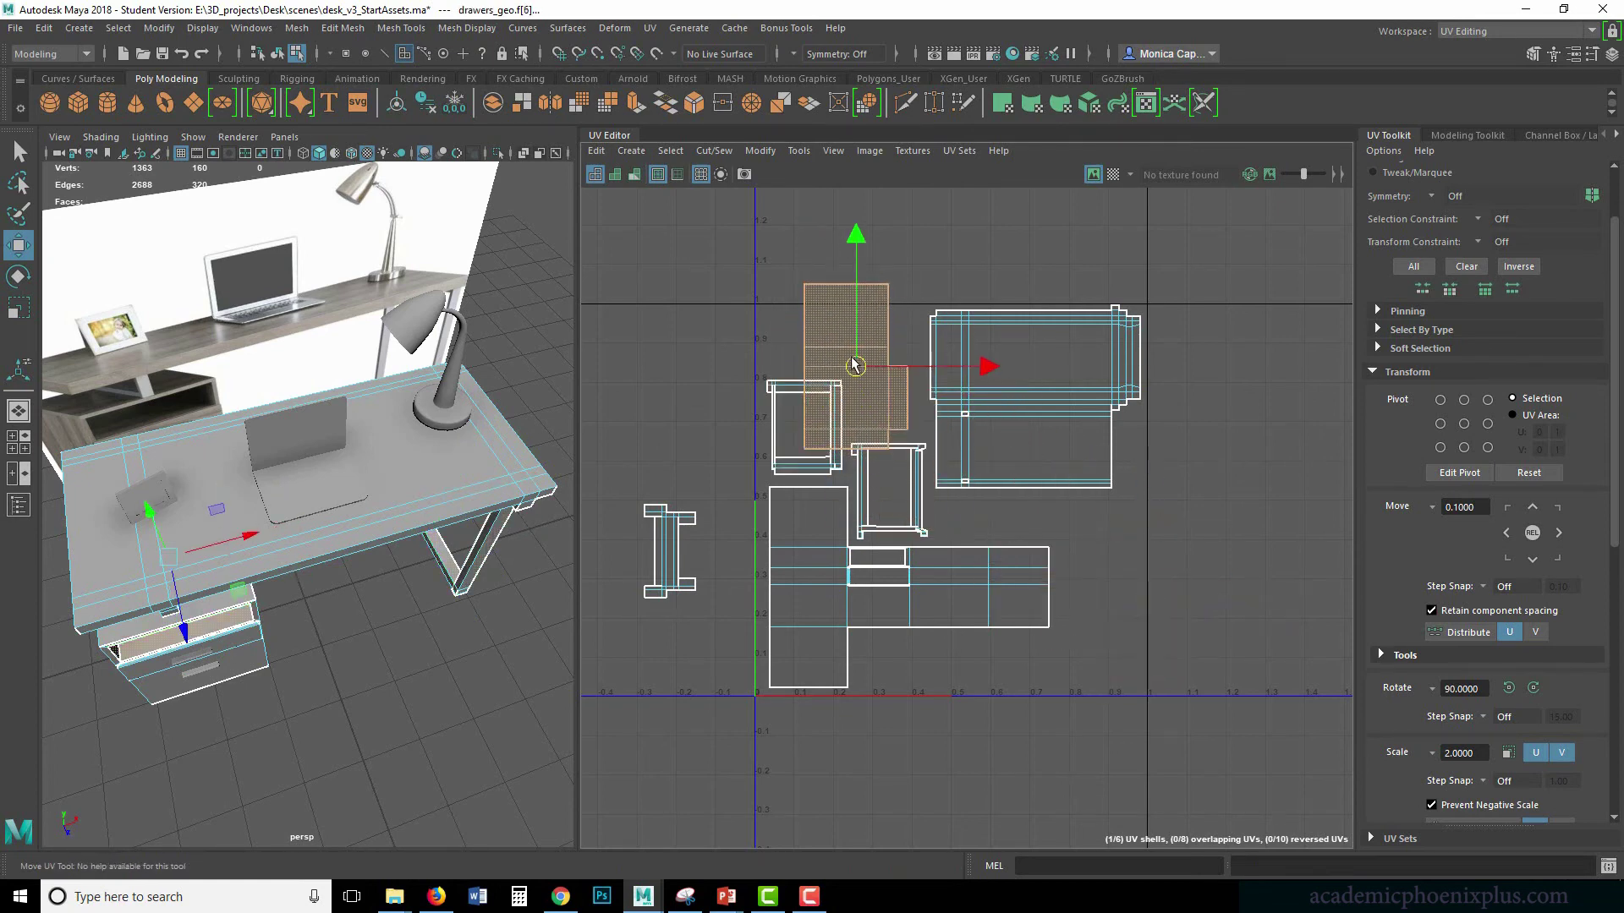
key("e")
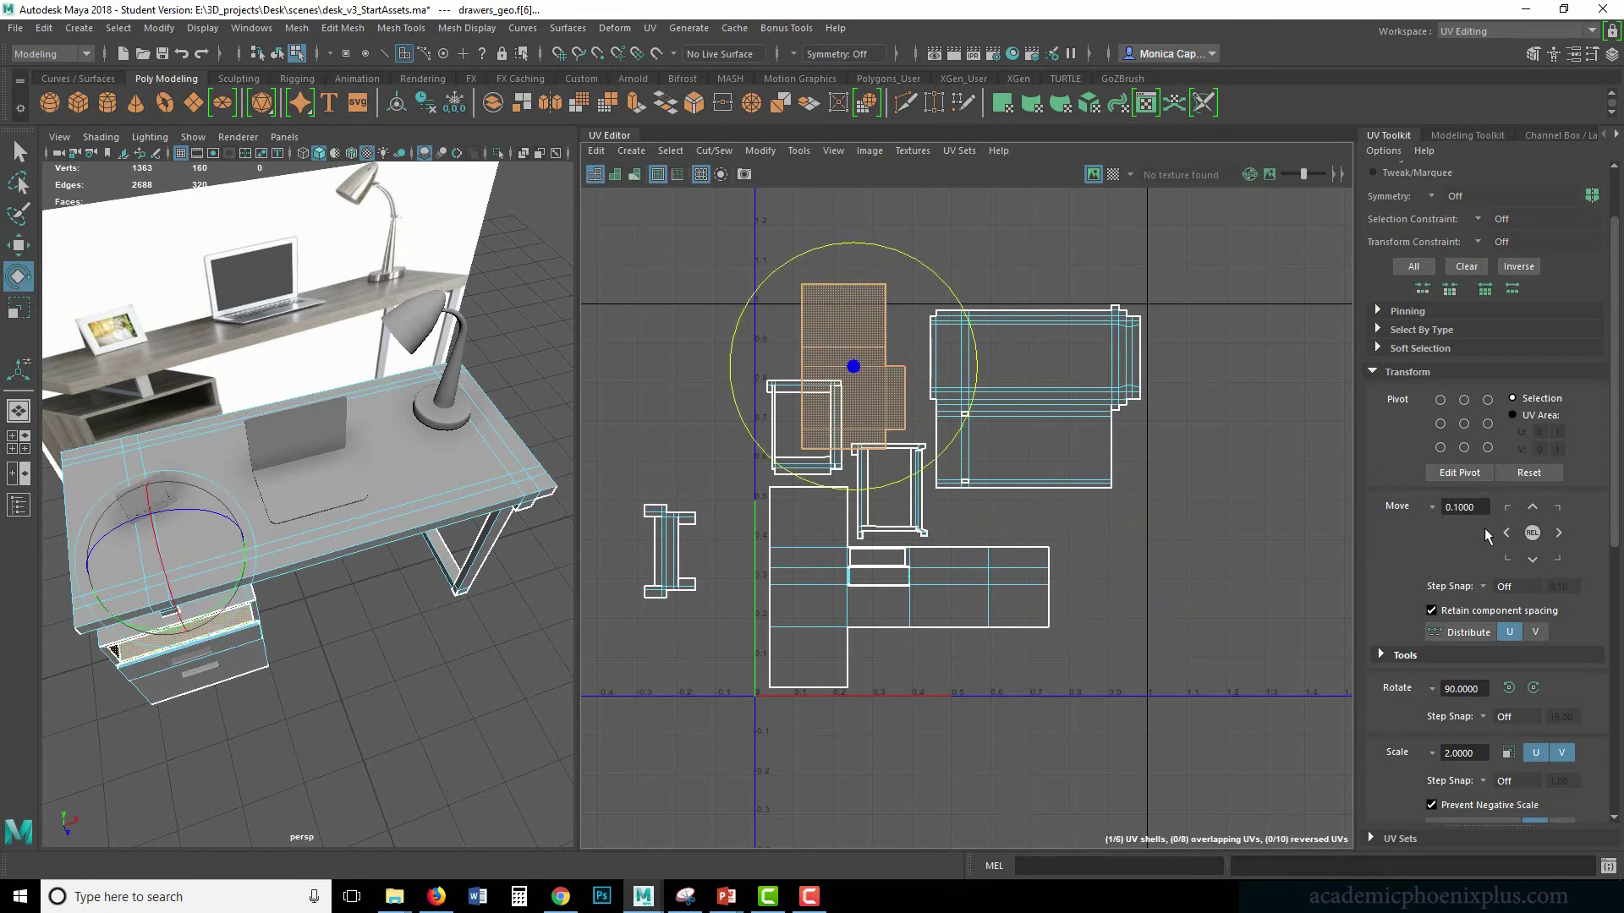
left_click(1532, 688)
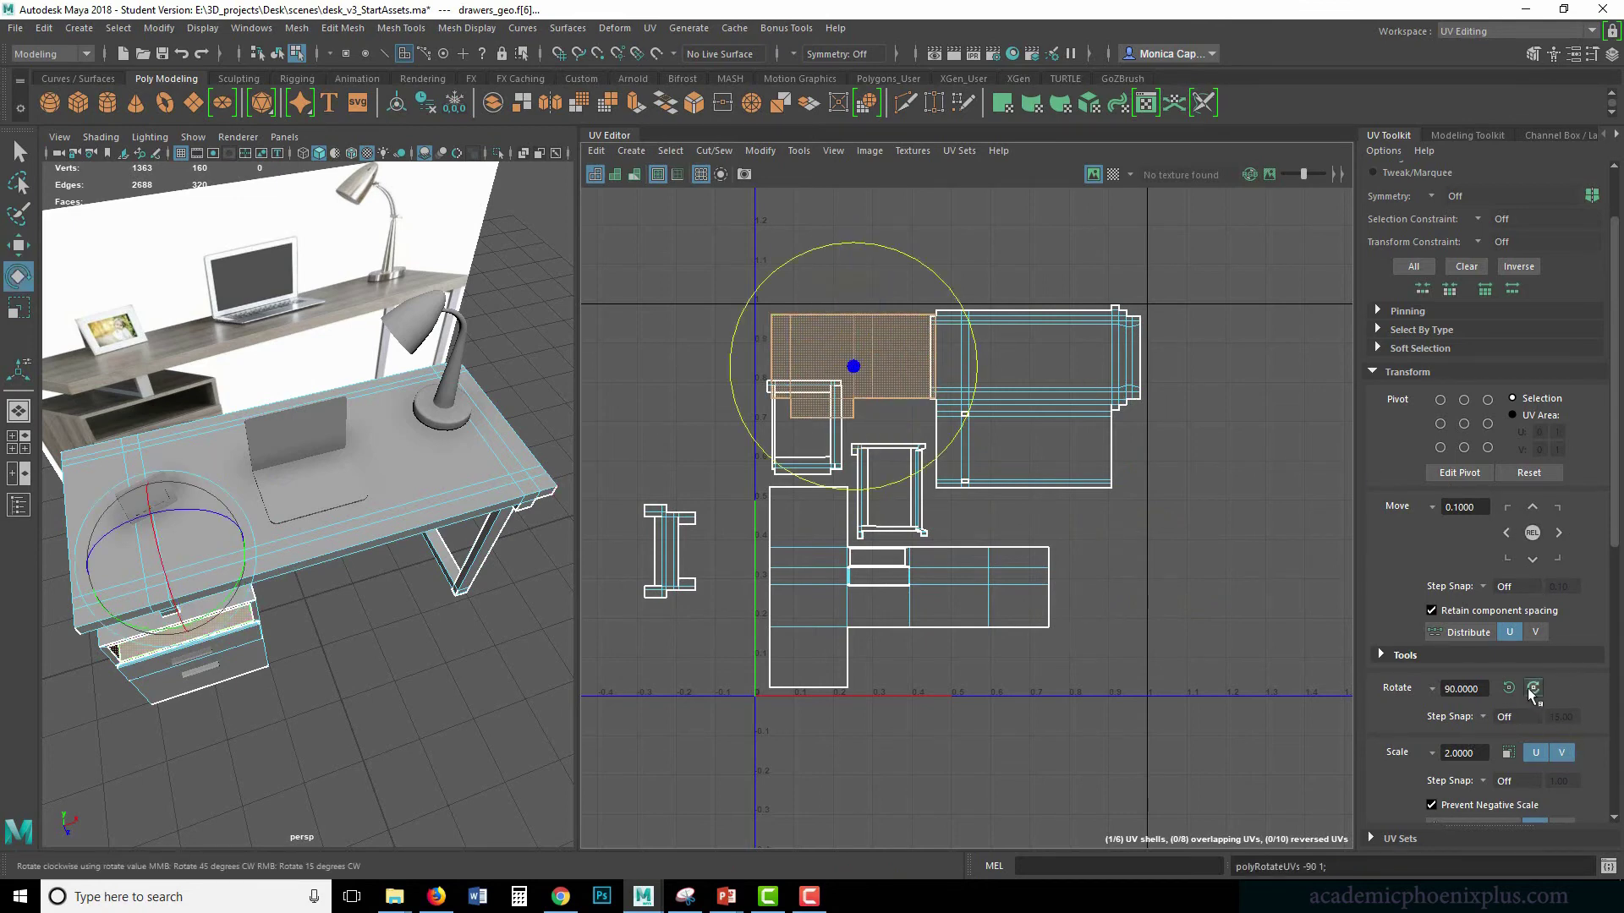
key("w")
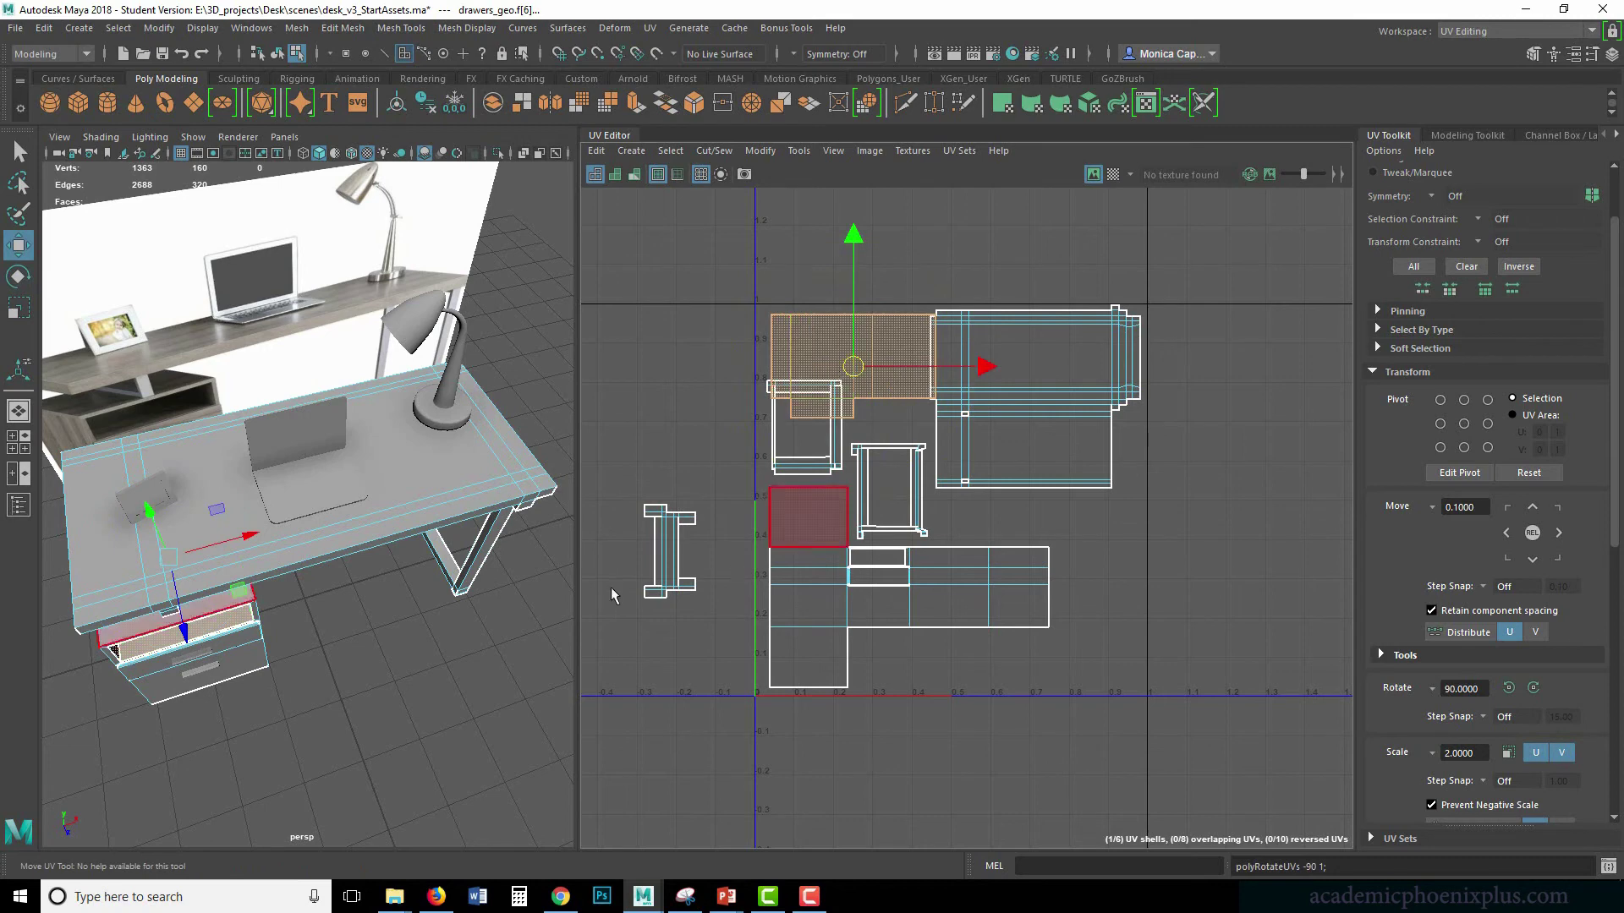
- Check the compartment interior with the checker map, hide the map again, and nudge its shell clear of the desktop shell
left_click(1113, 175)
left_click_drag(327, 555, 463, 502, "alt")
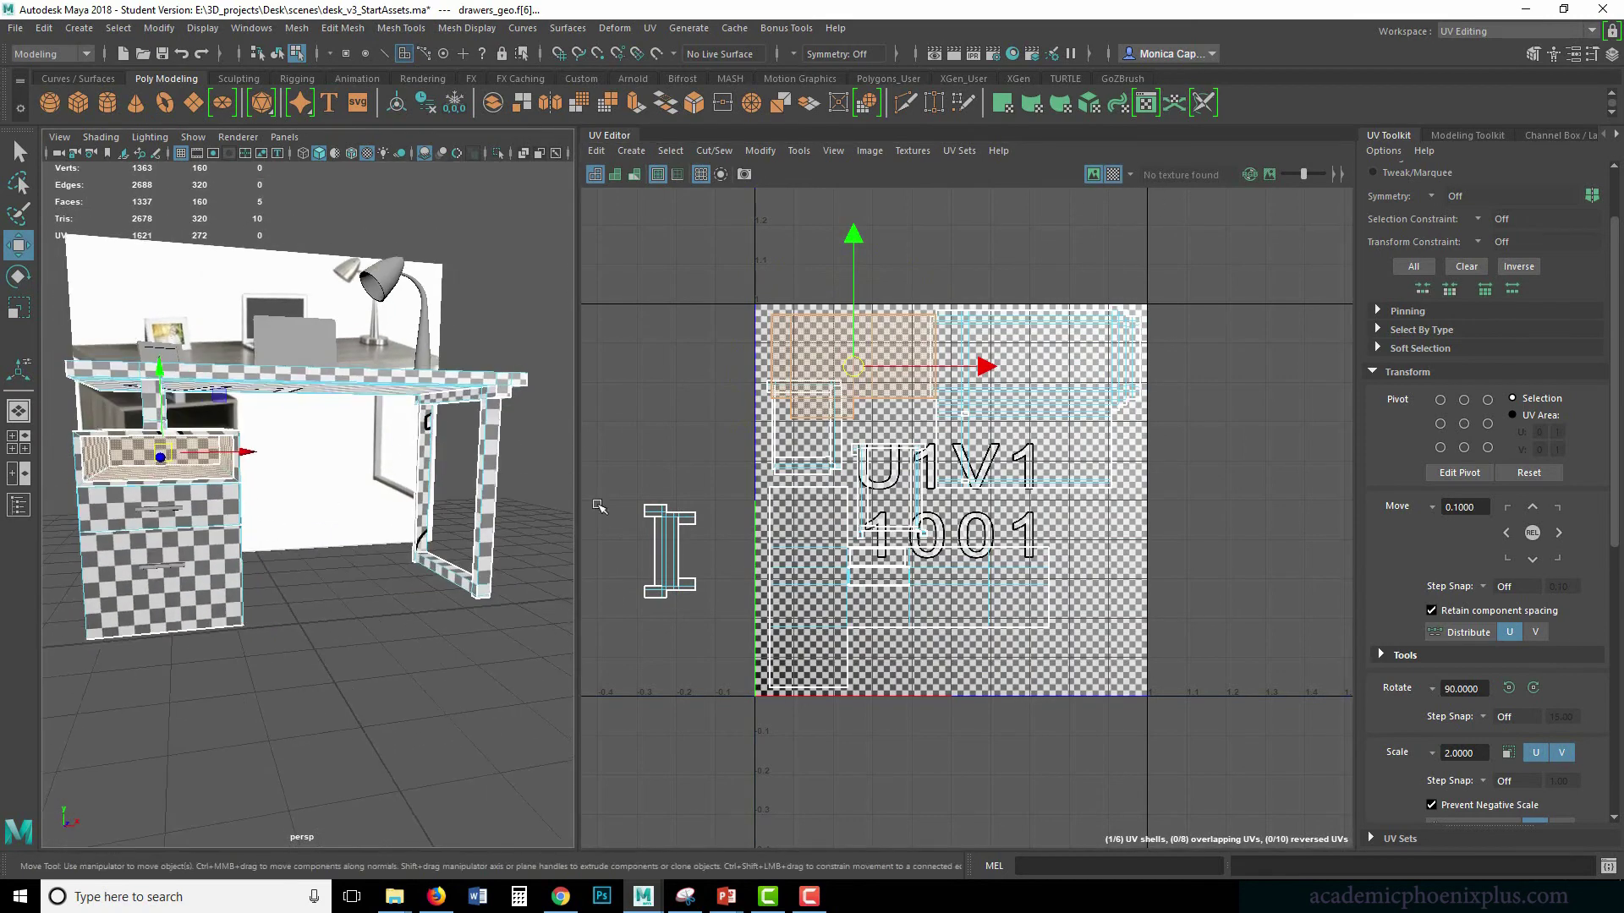
mouse_move(854, 362)
left_mouse_down()
mouse_move(894, 409)
mouse_move(908, 503)
mouse_move(855, 370)
left_mouse_up()
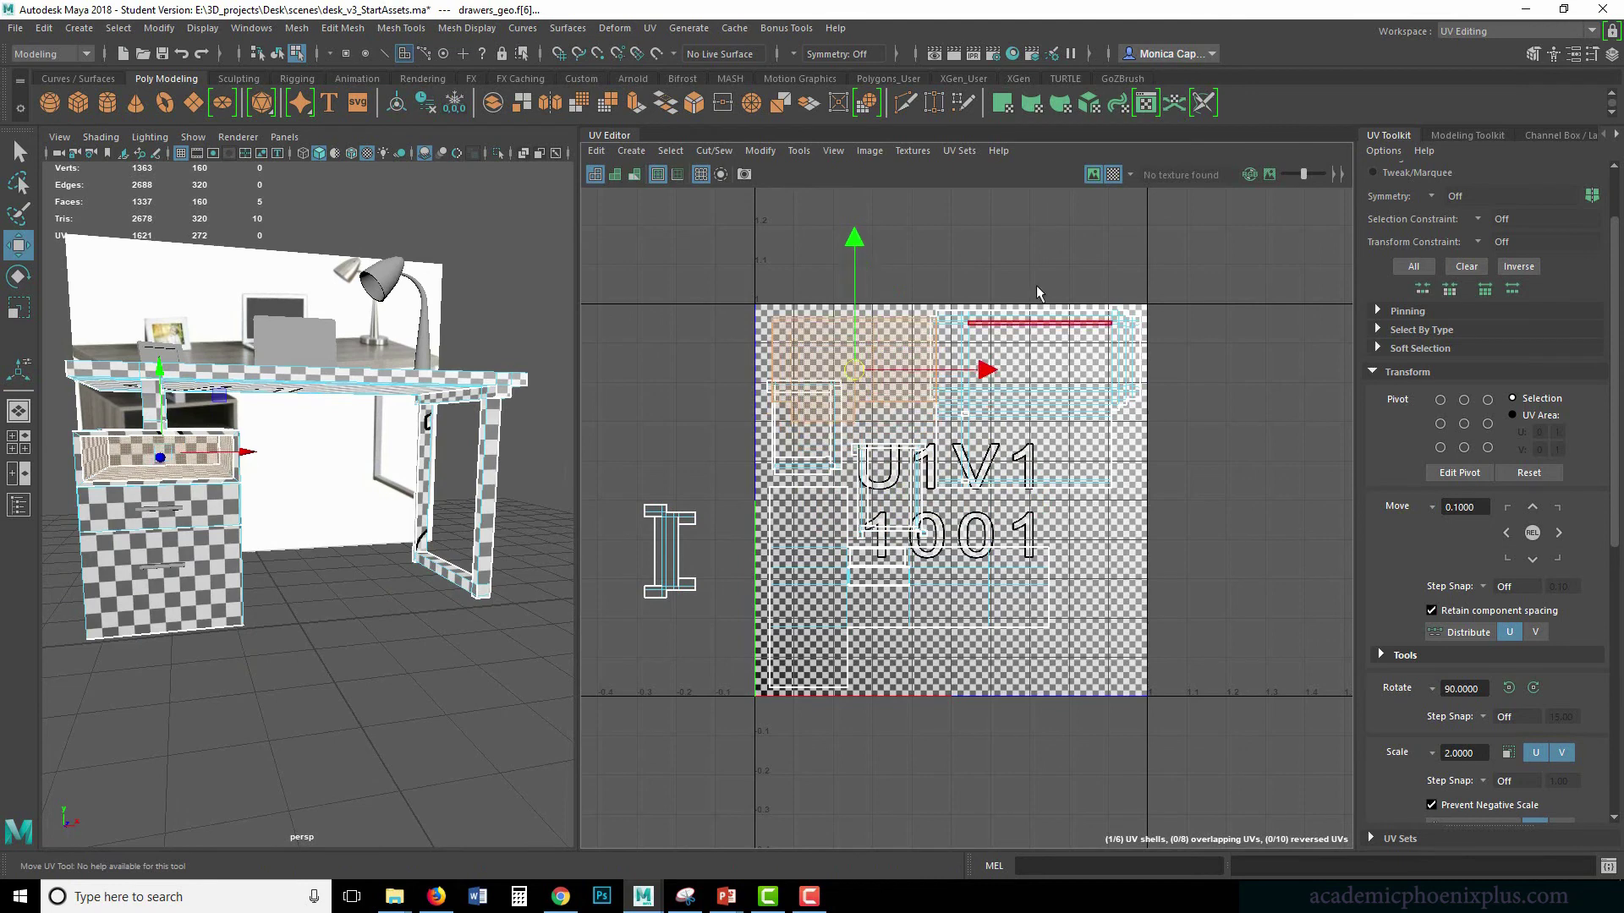
left_click(1113, 175)
key("r")
key("w")
left_click_drag(860, 378, 853, 377)
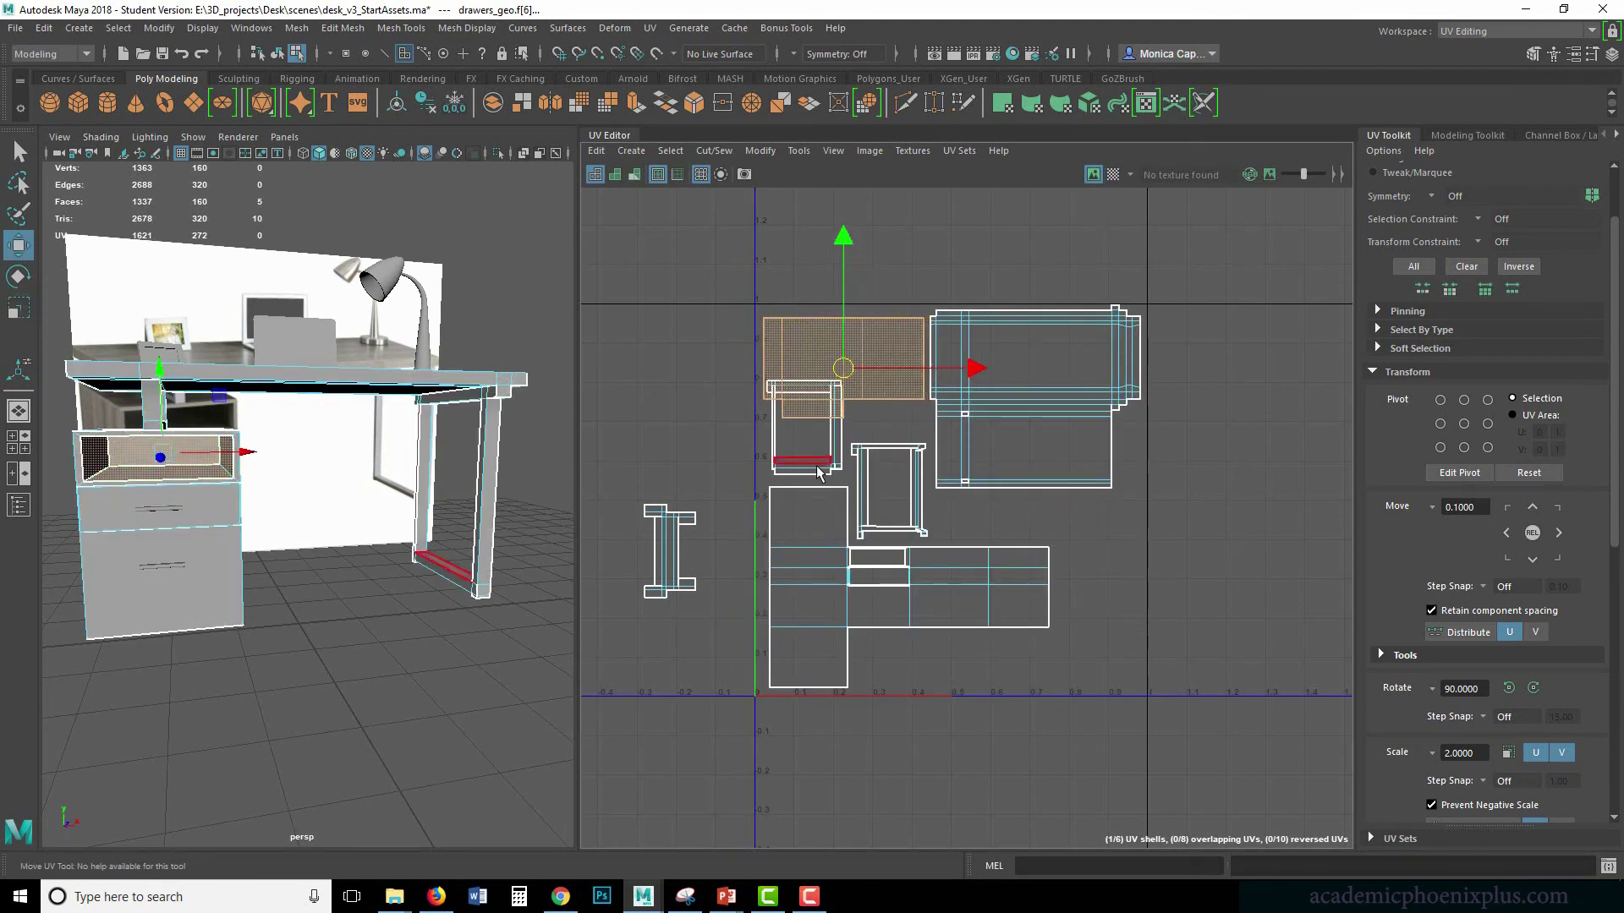
- Stack the two leg frame shells one above the other in the tile's lower right corner, leaving a small gap between them
left_click(808, 433)
left_click(915, 511)
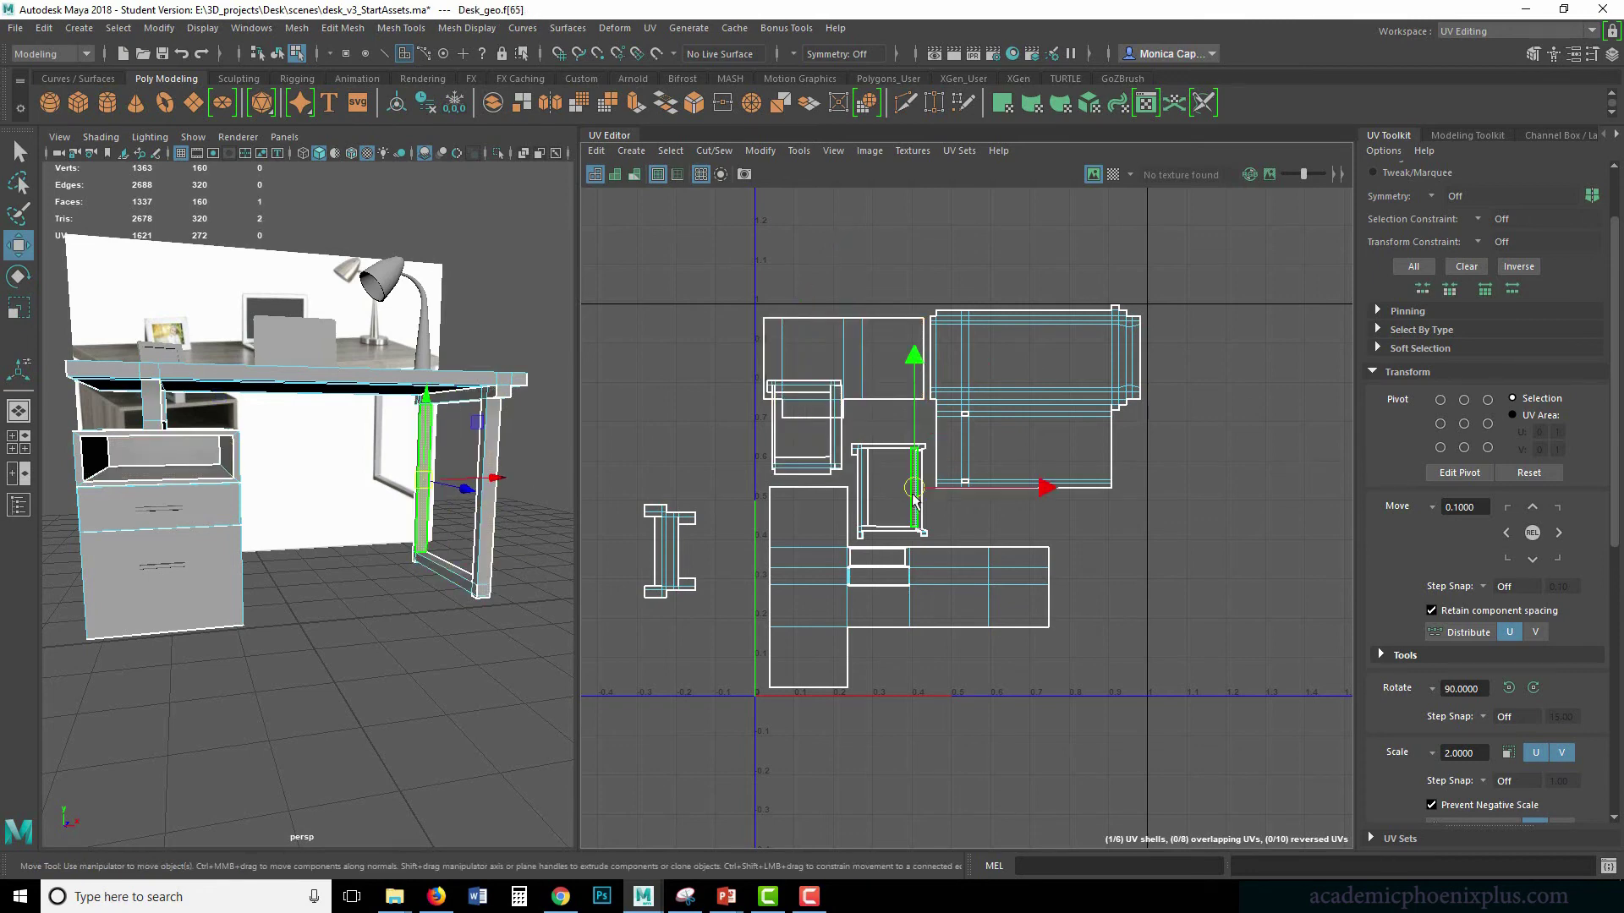
left_click_drag(886, 491, 1093, 552)
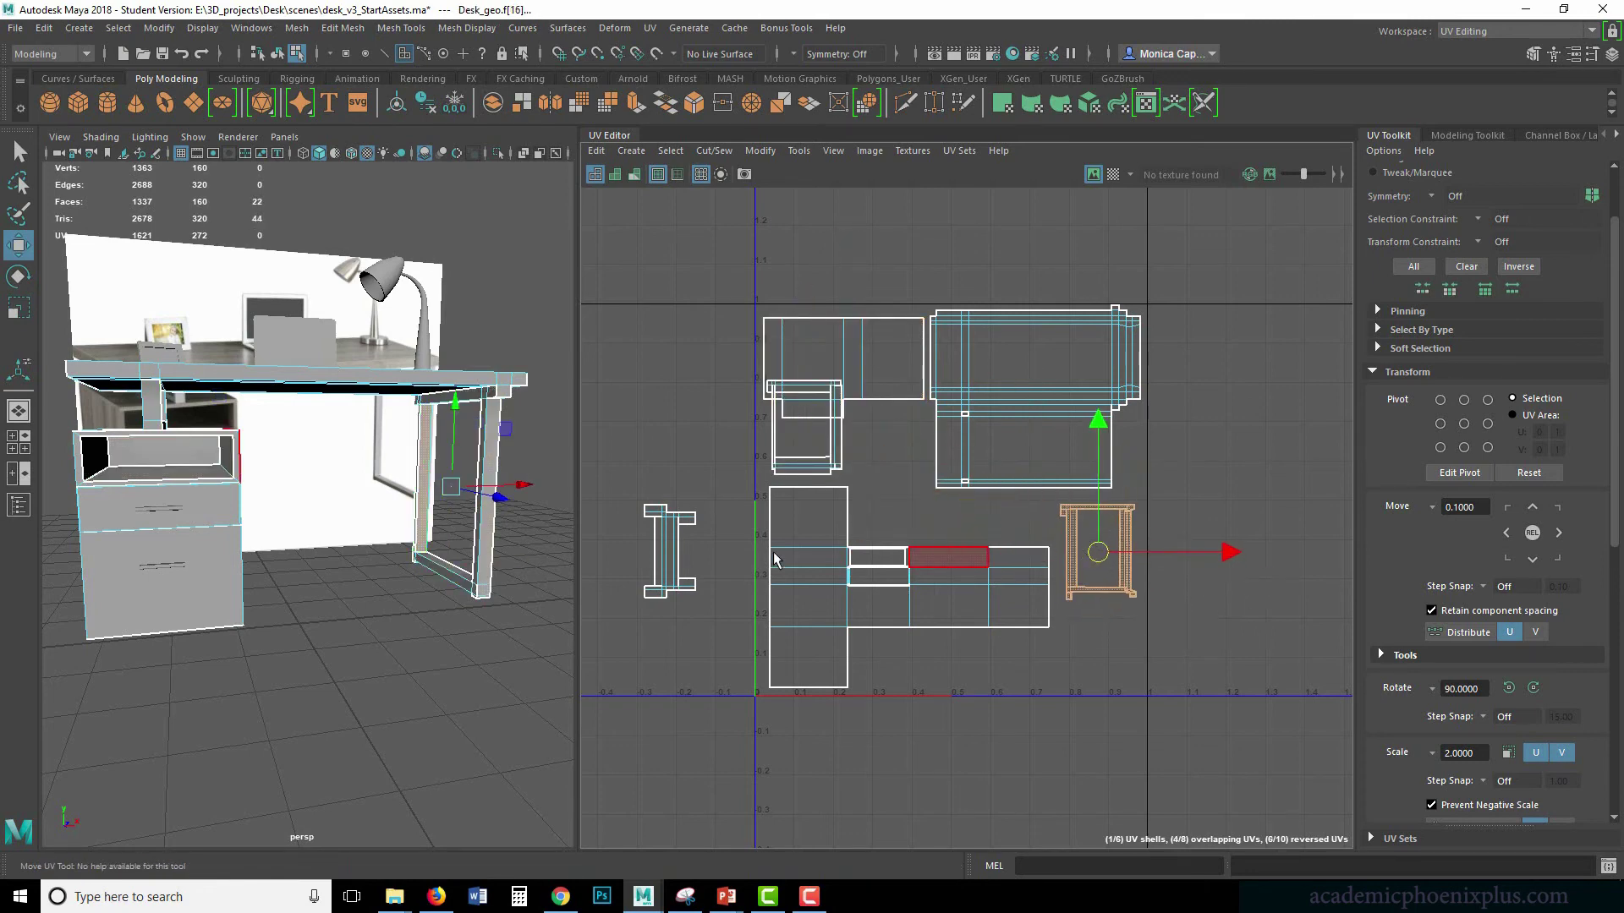
left_click(842, 460)
left_click_drag(841, 458, 1088, 651)
key("r")
left_click(1071, 593)
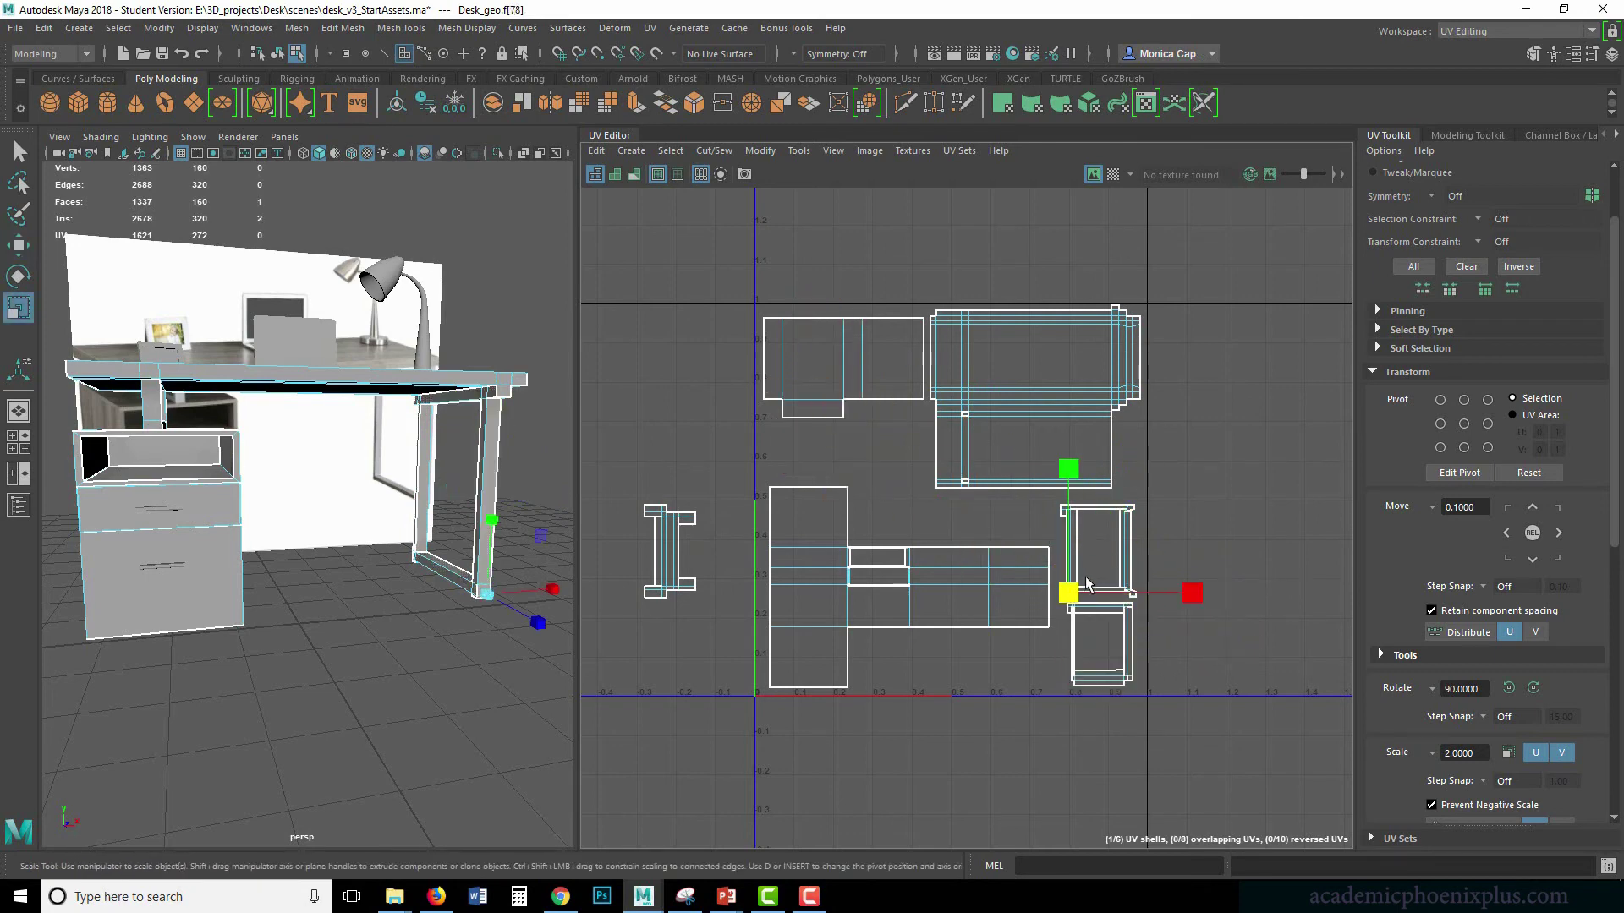
key("w")
double_click(1125, 562)
left_click_drag(1098, 553, 1095, 597)
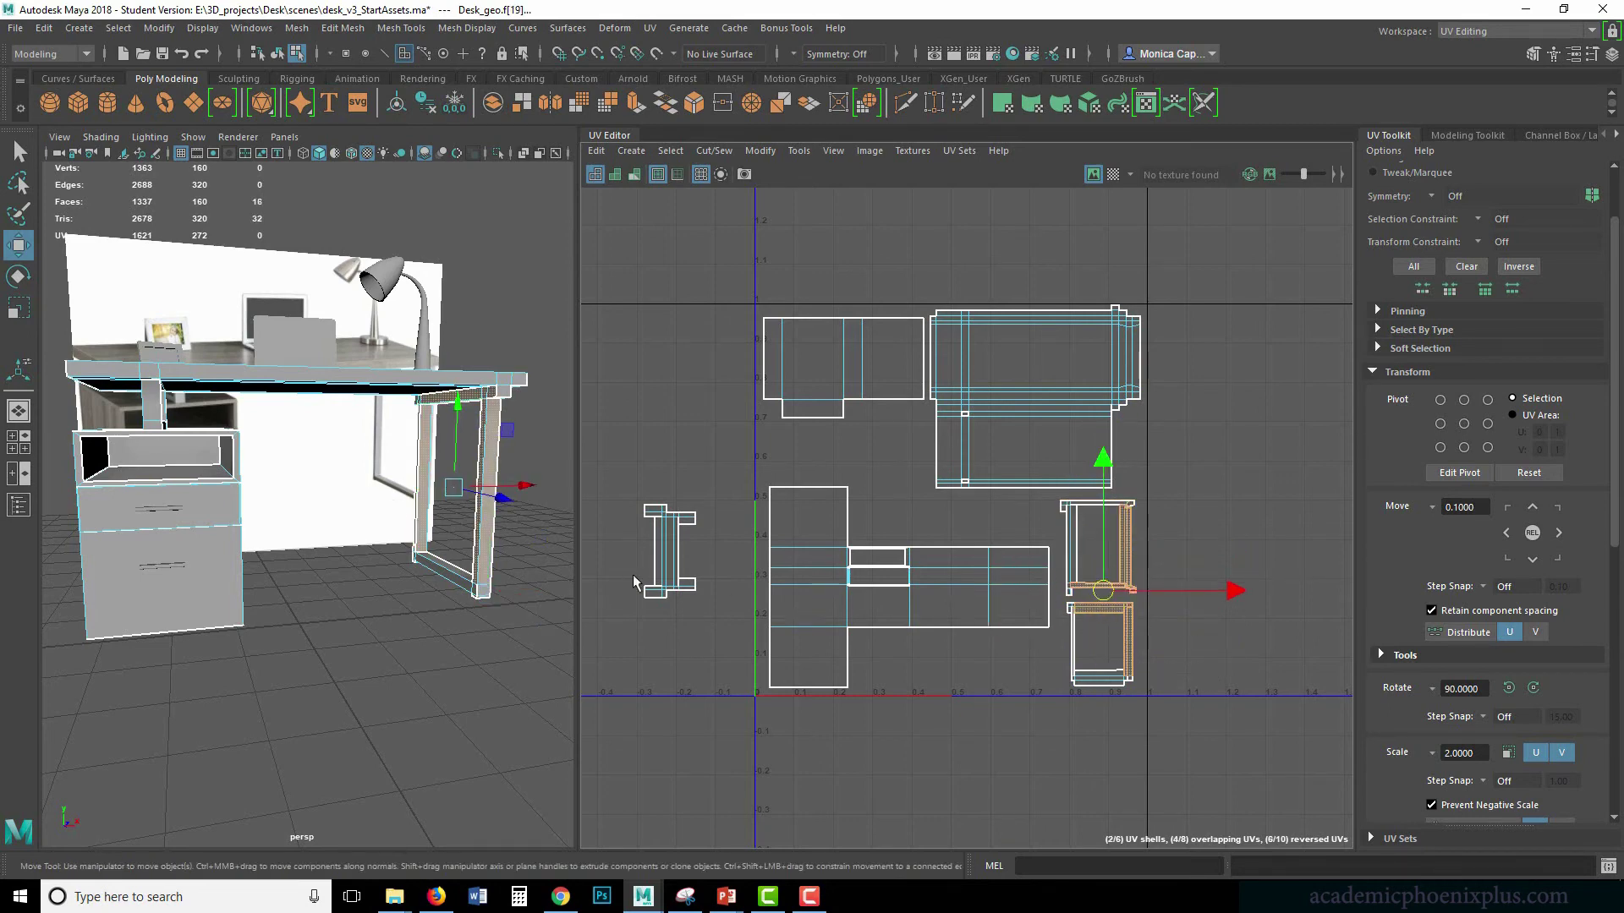
- Bring the joining post's shell below the cabinet shell's long arm and rotate it 90 degrees counterclockwise
double_click(675, 561)
left_click_drag(671, 546, 1028, 638)
key("e")
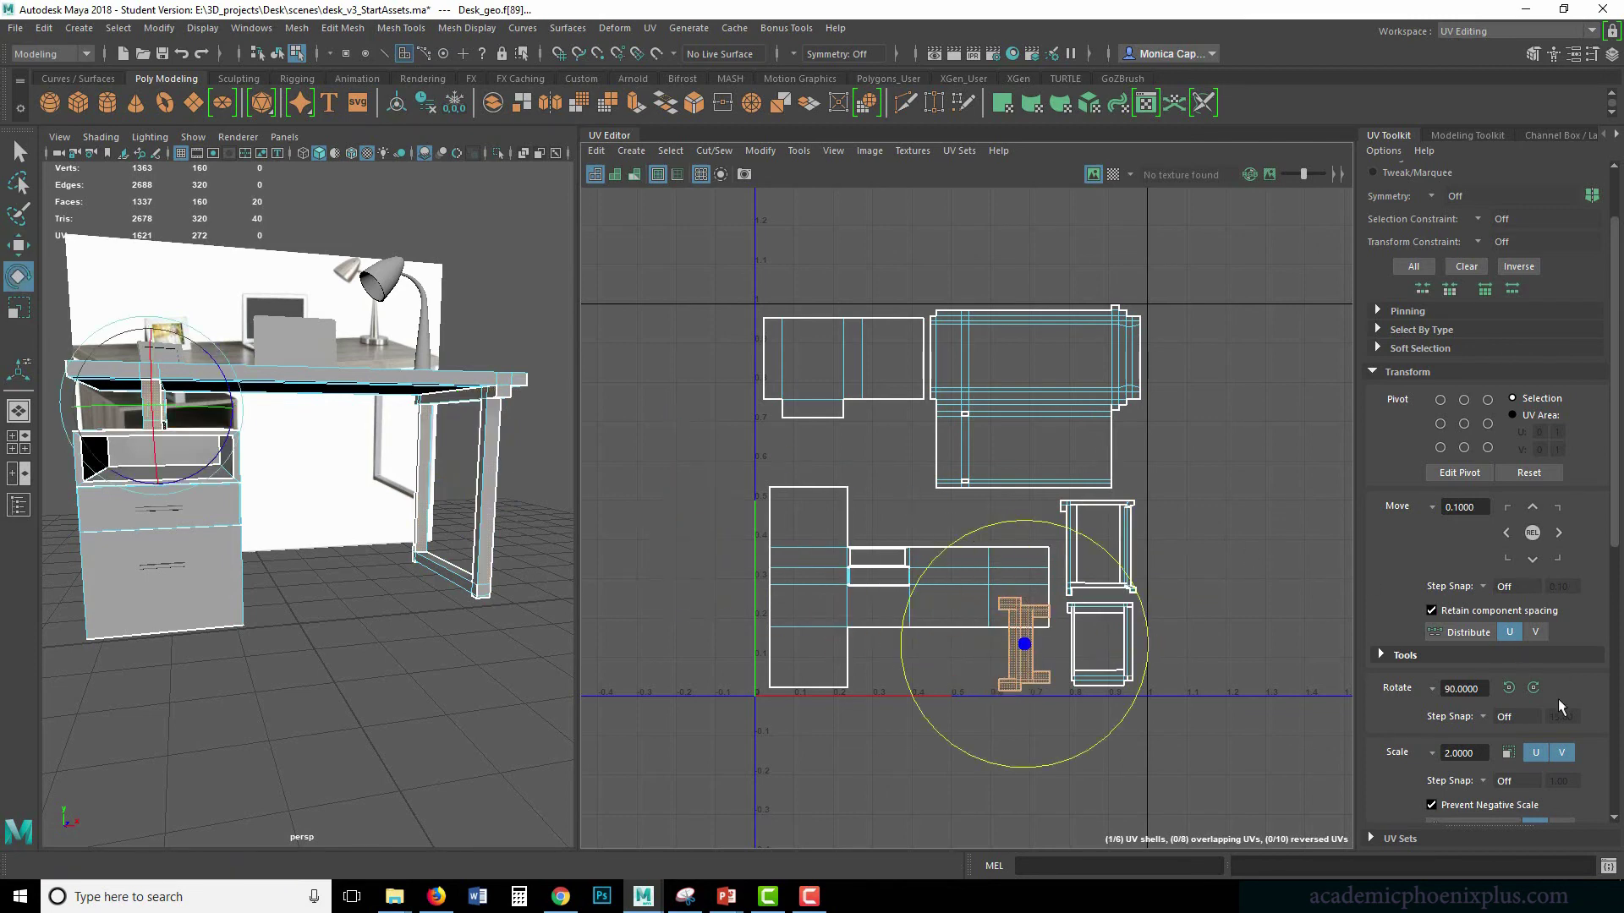
left_click(1508, 688)
key("w")
left_click_drag(1022, 659, 1016, 669)
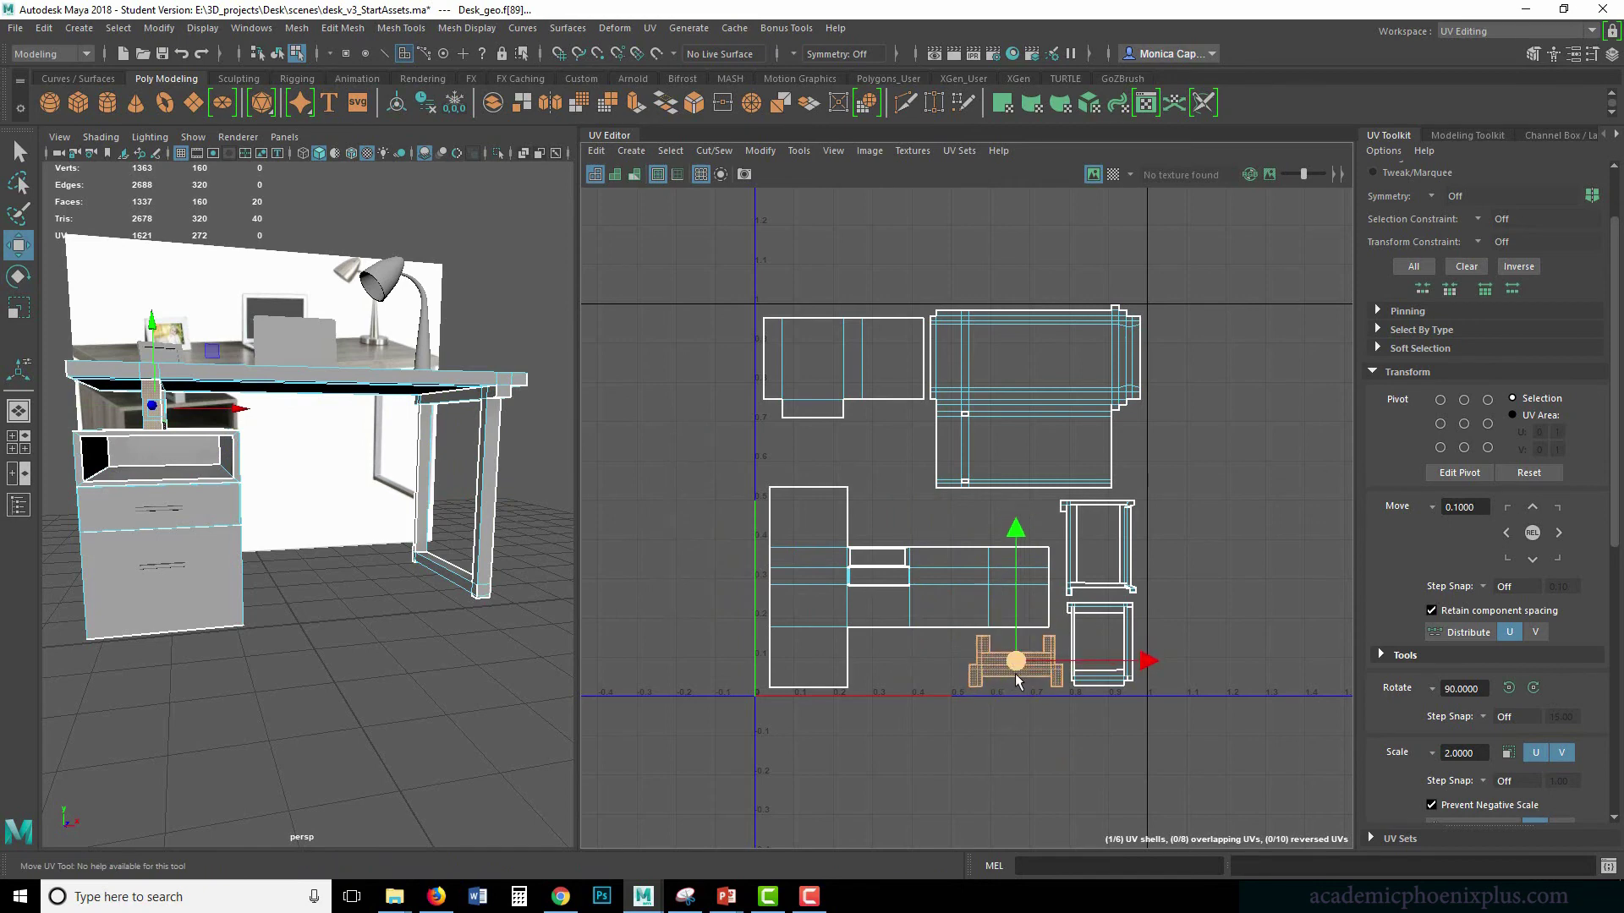
- Lower the compartment interior shell to just above the cabinet shell, and enlarge the cabinet shell slightly within the lower left corner
left_click(844, 365)
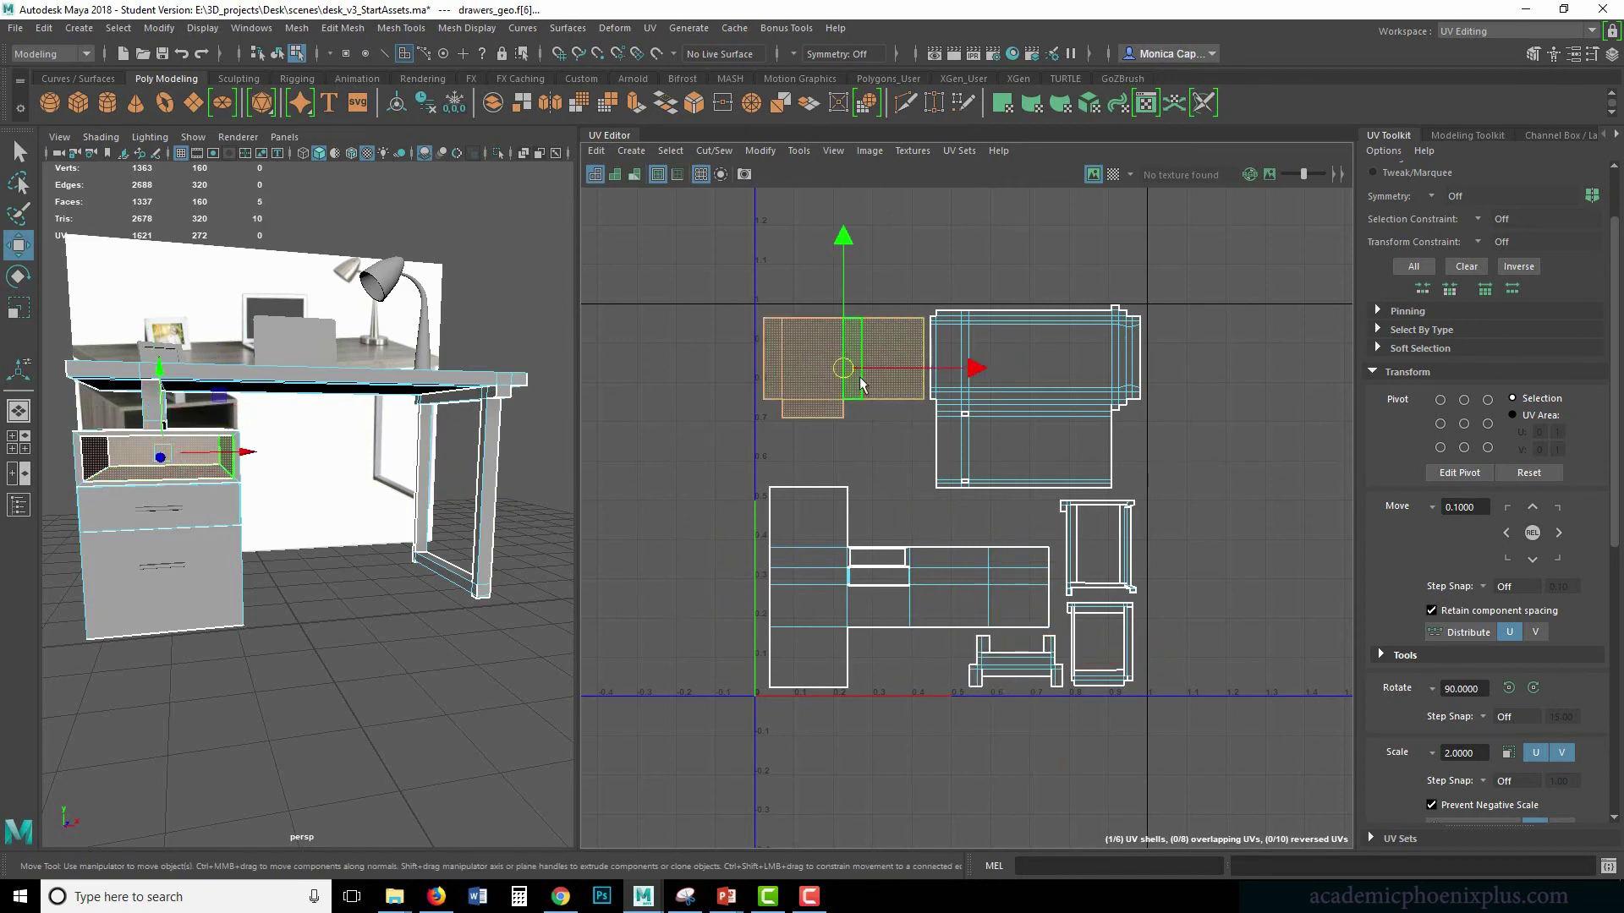
left_click_drag(843, 368, 842, 428)
double_click(906, 583)
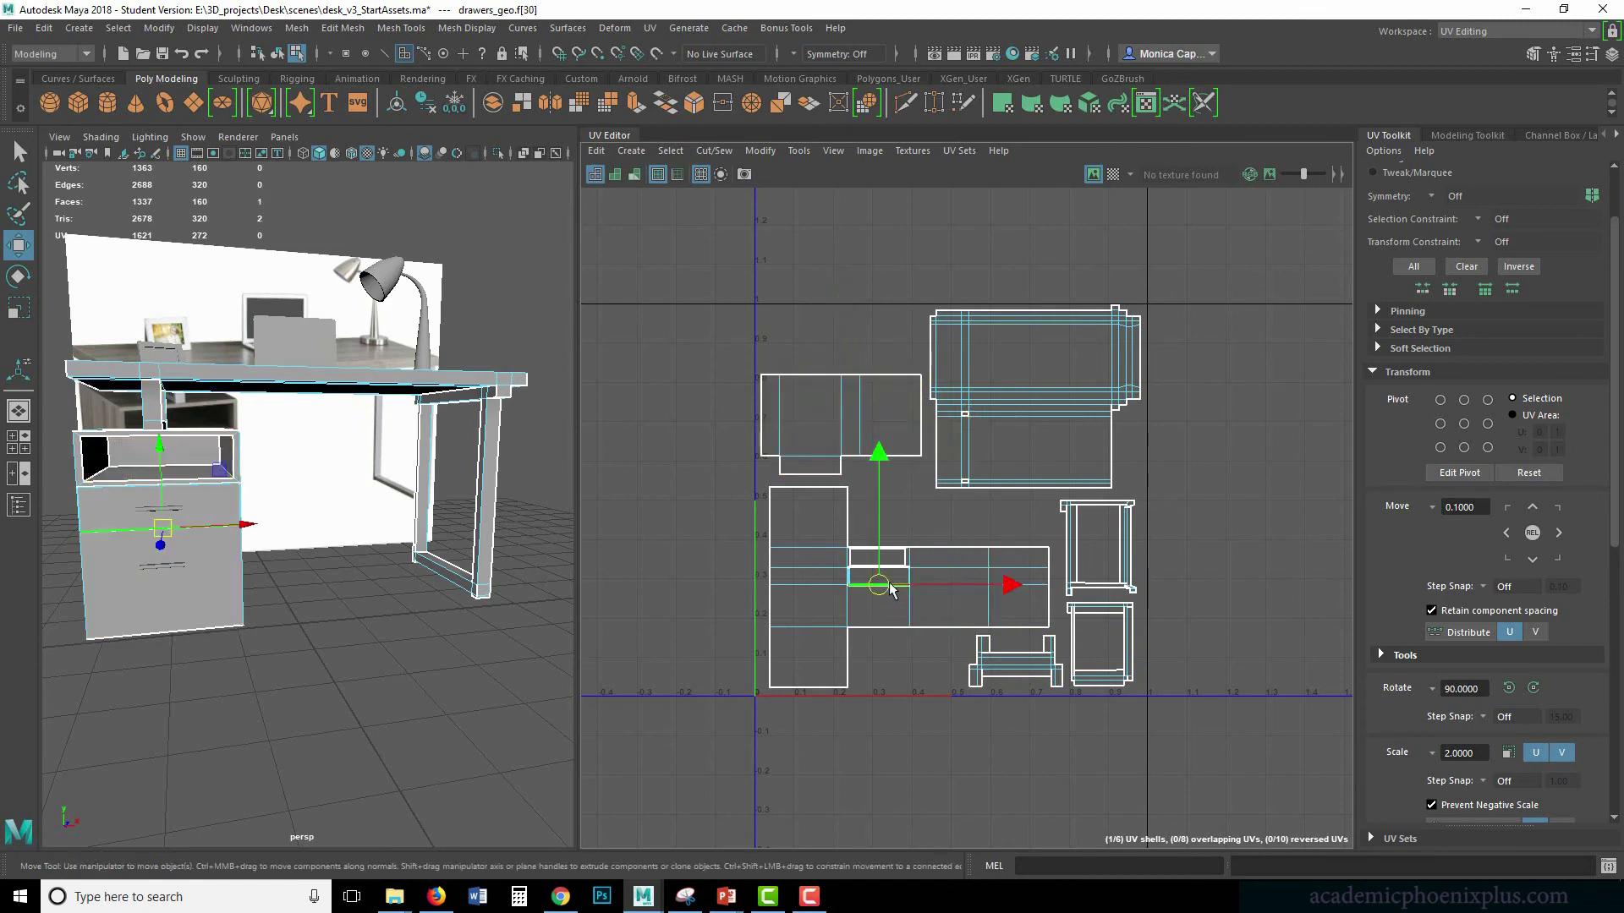
key("r")
key("w")
left_click_drag(909, 587, 905, 586)
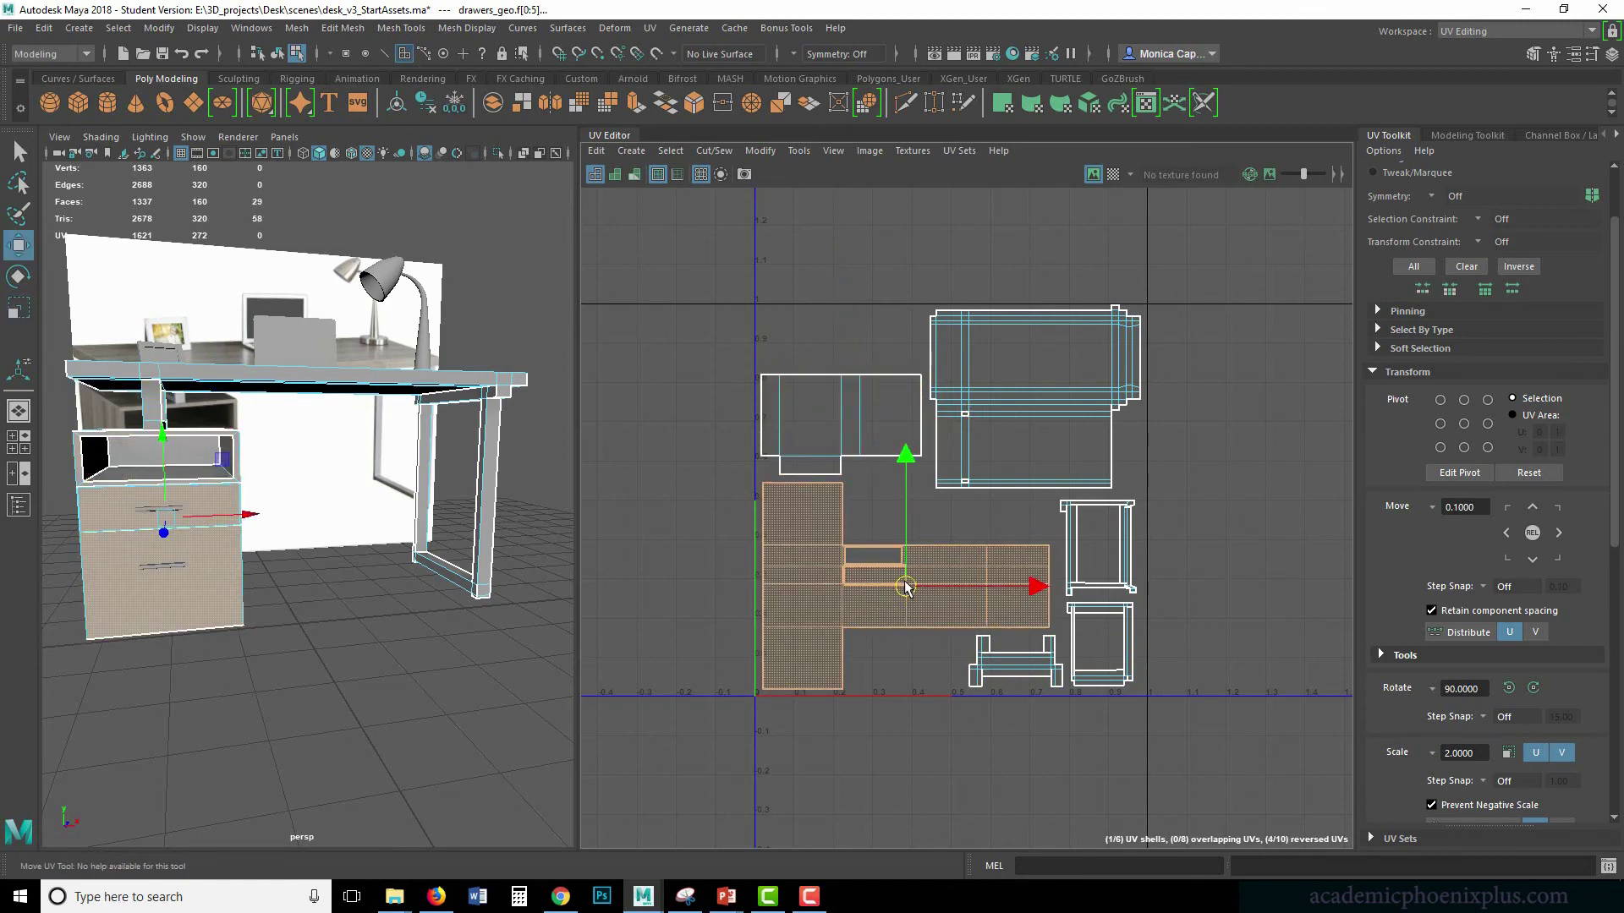
- Nudge the desktop shell slightly inward from the tile's right edge and clear the selection
double_click(1004, 342)
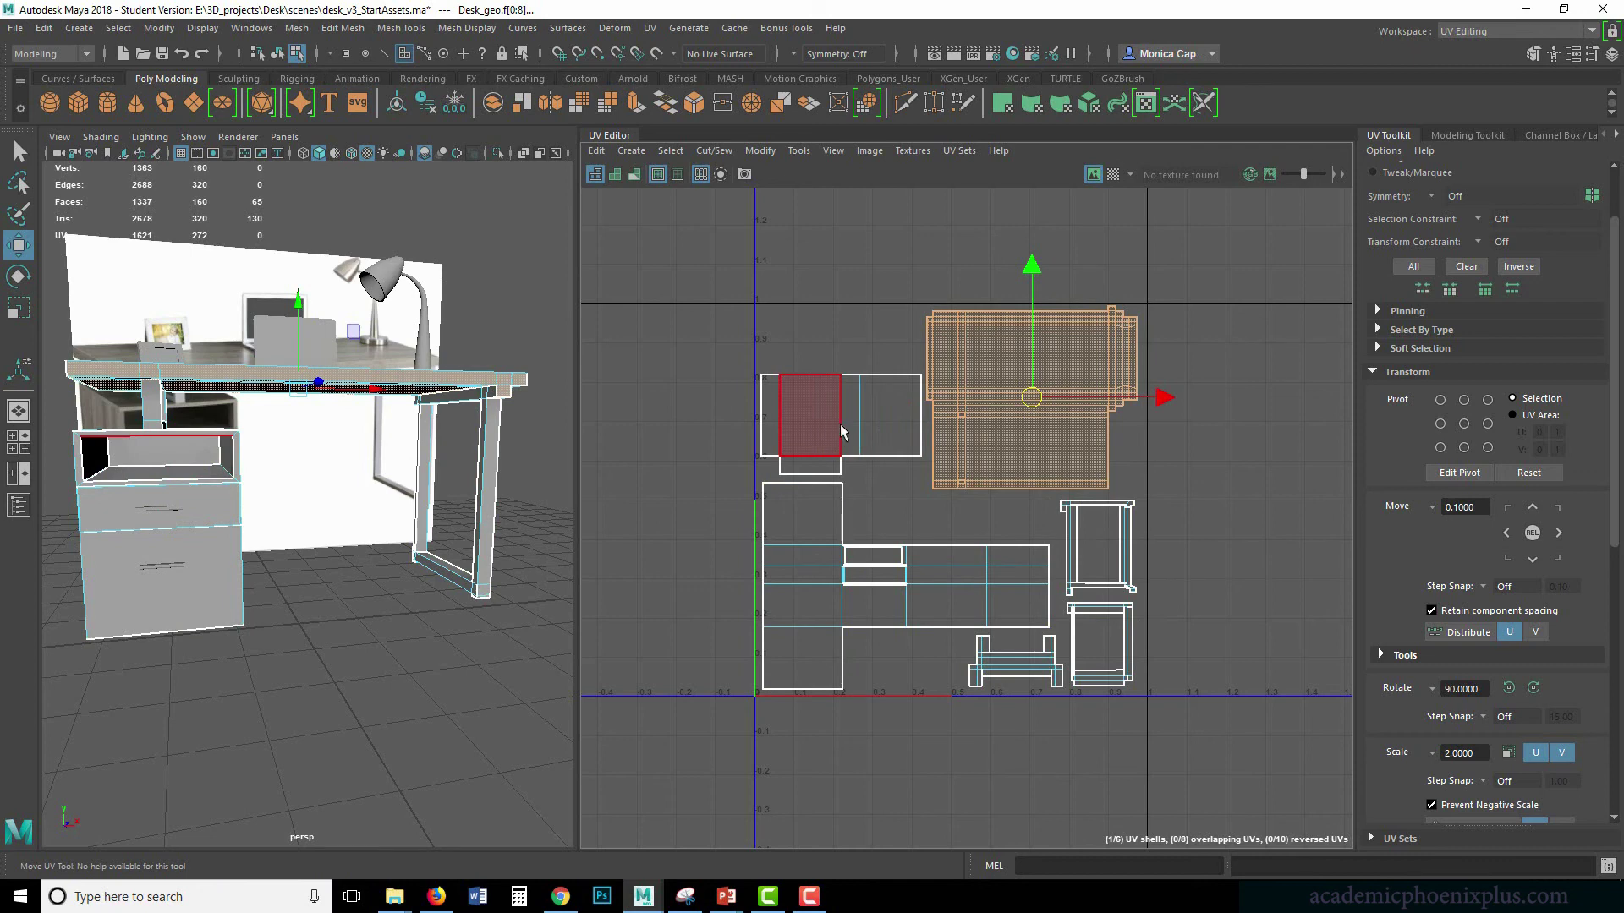
left_click(1223, 499)
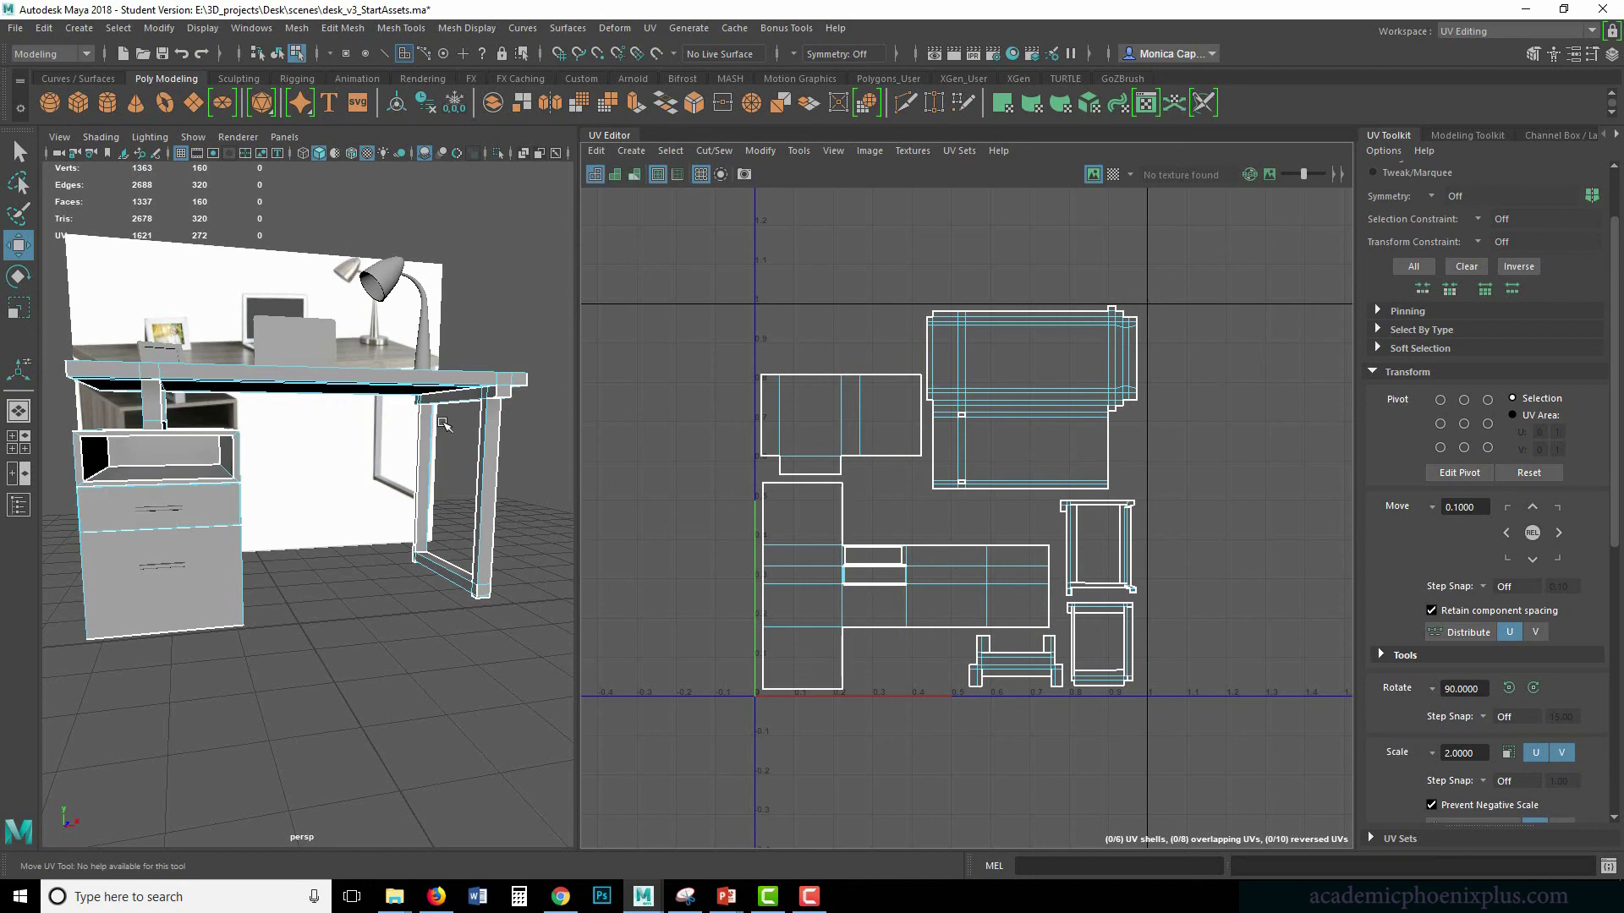
- Delete the construction history of the desk, drawer cabinet and handles, and freeze their transformations
right_click_drag(360, 387, 447, 354)
left_click(139, 549, "shift")
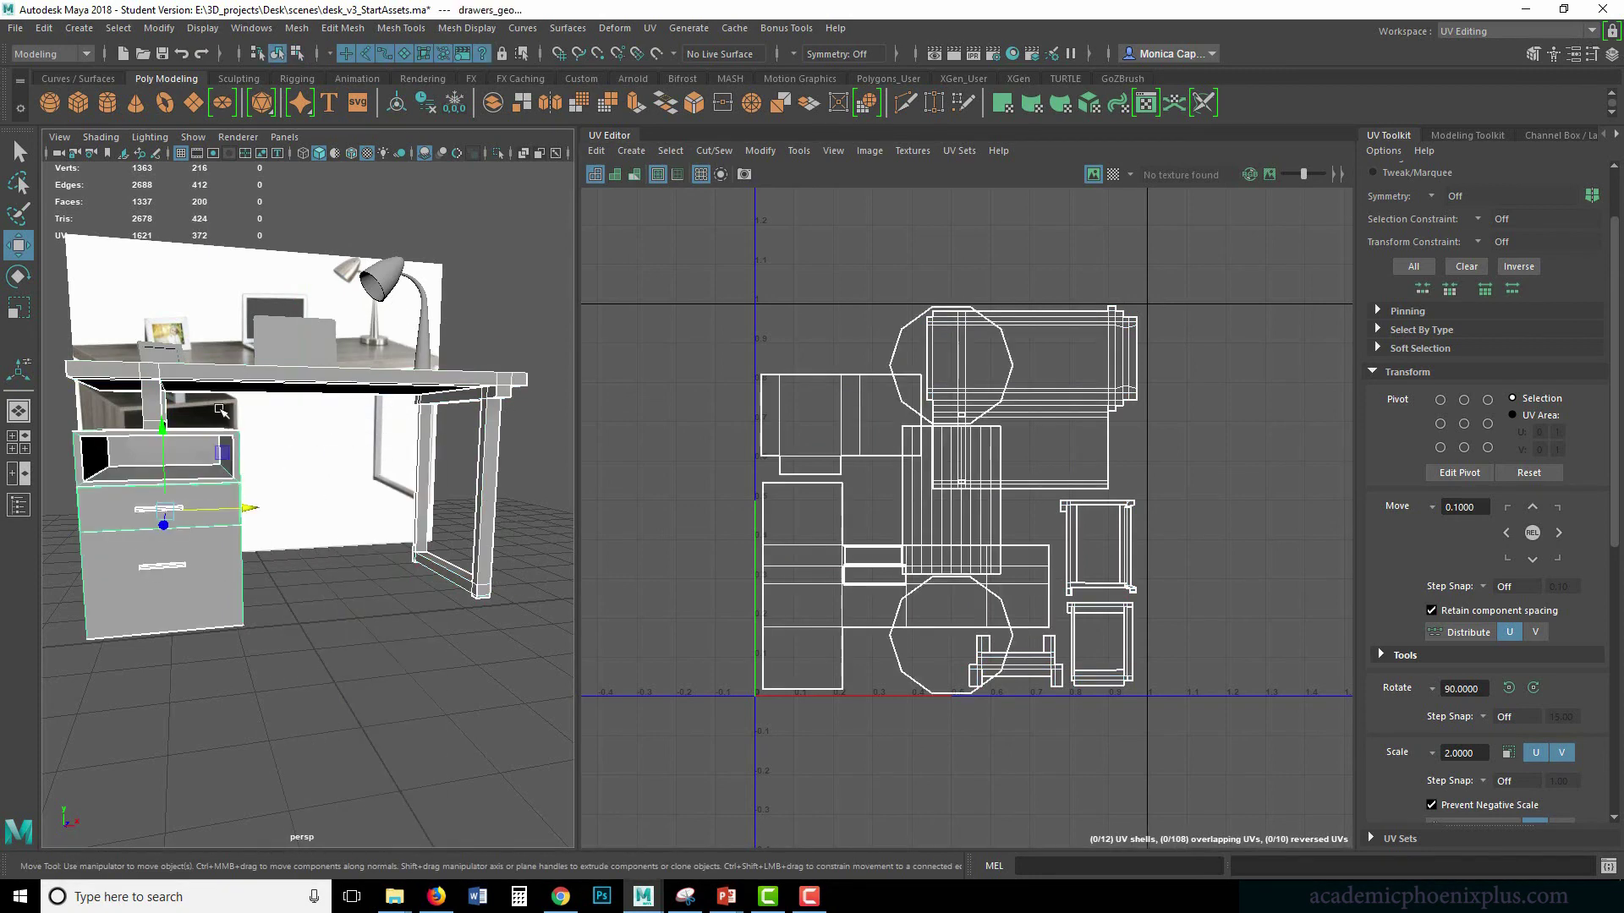
left_click(43, 28)
mouse_move(174, 226)
left_click(296, 242)
left_click(159, 28)
left_click(174, 93)
- Save the scene as a new version named desk_v4_startUVs
left_click(15, 28)
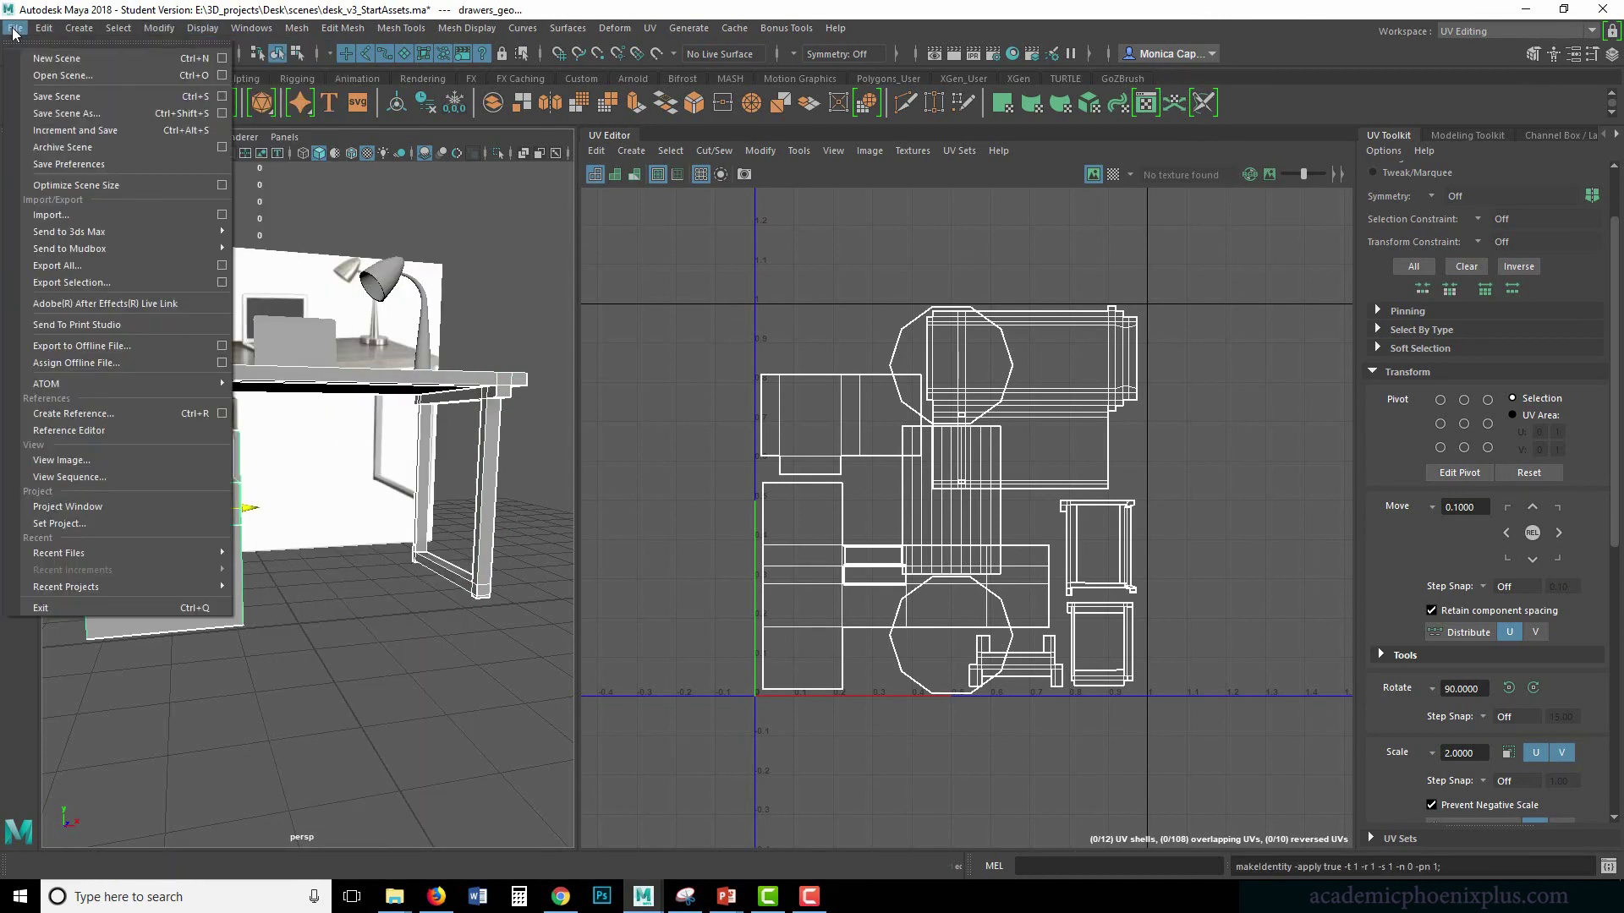
left_click(88, 119)
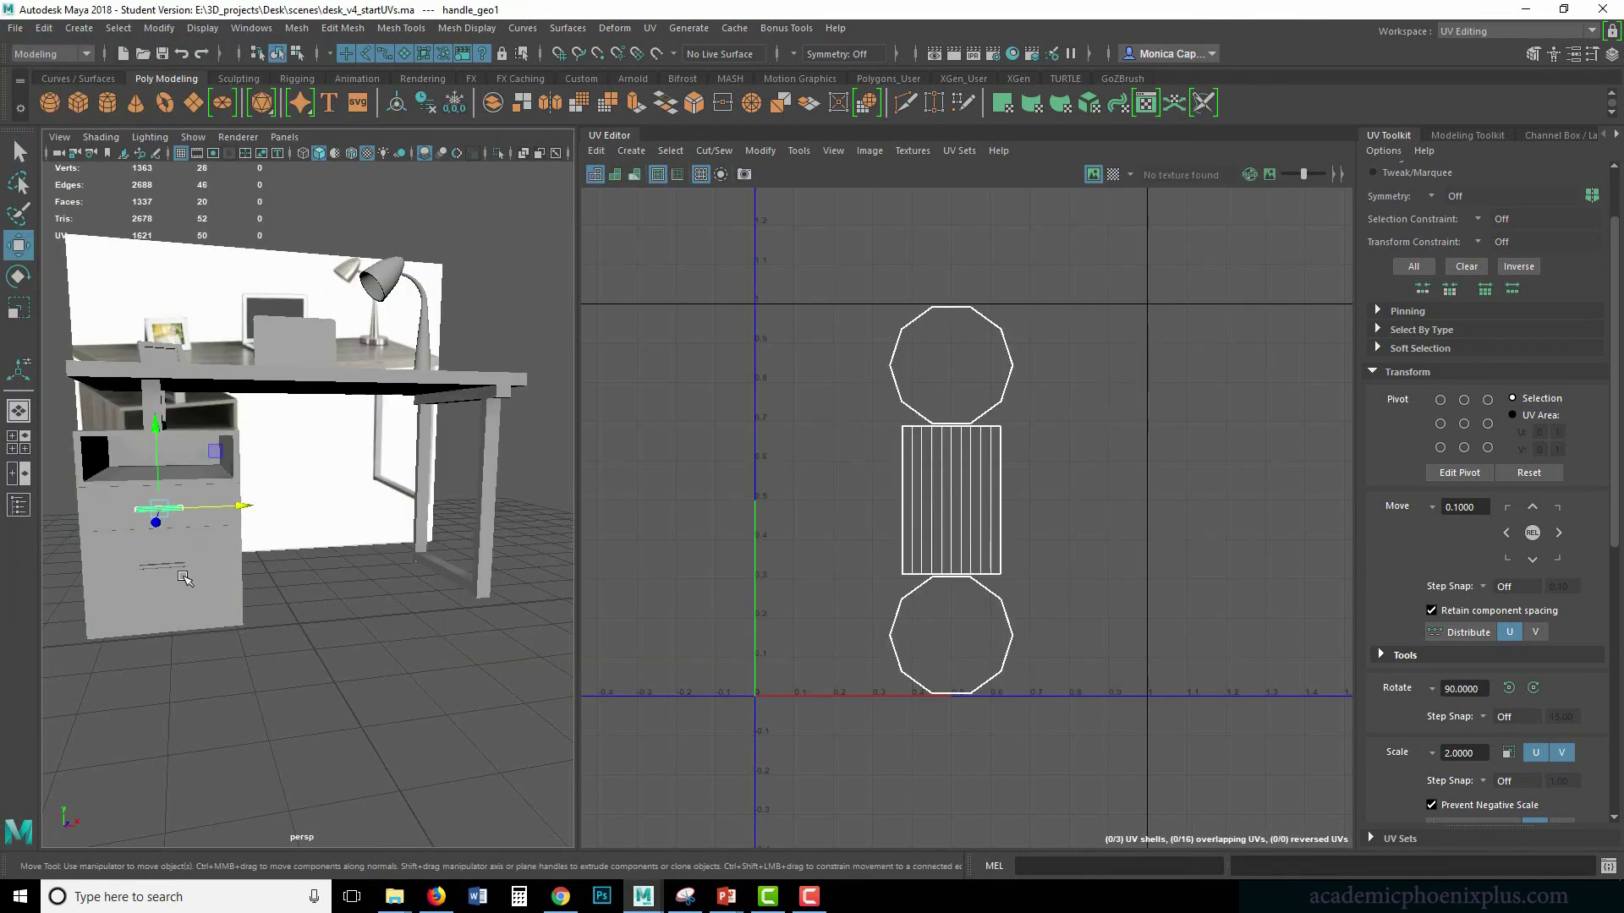
- Select both drawer handles, the drawer cabinet and the desk together to show all their UV shells
left_click(192, 563, "shift")
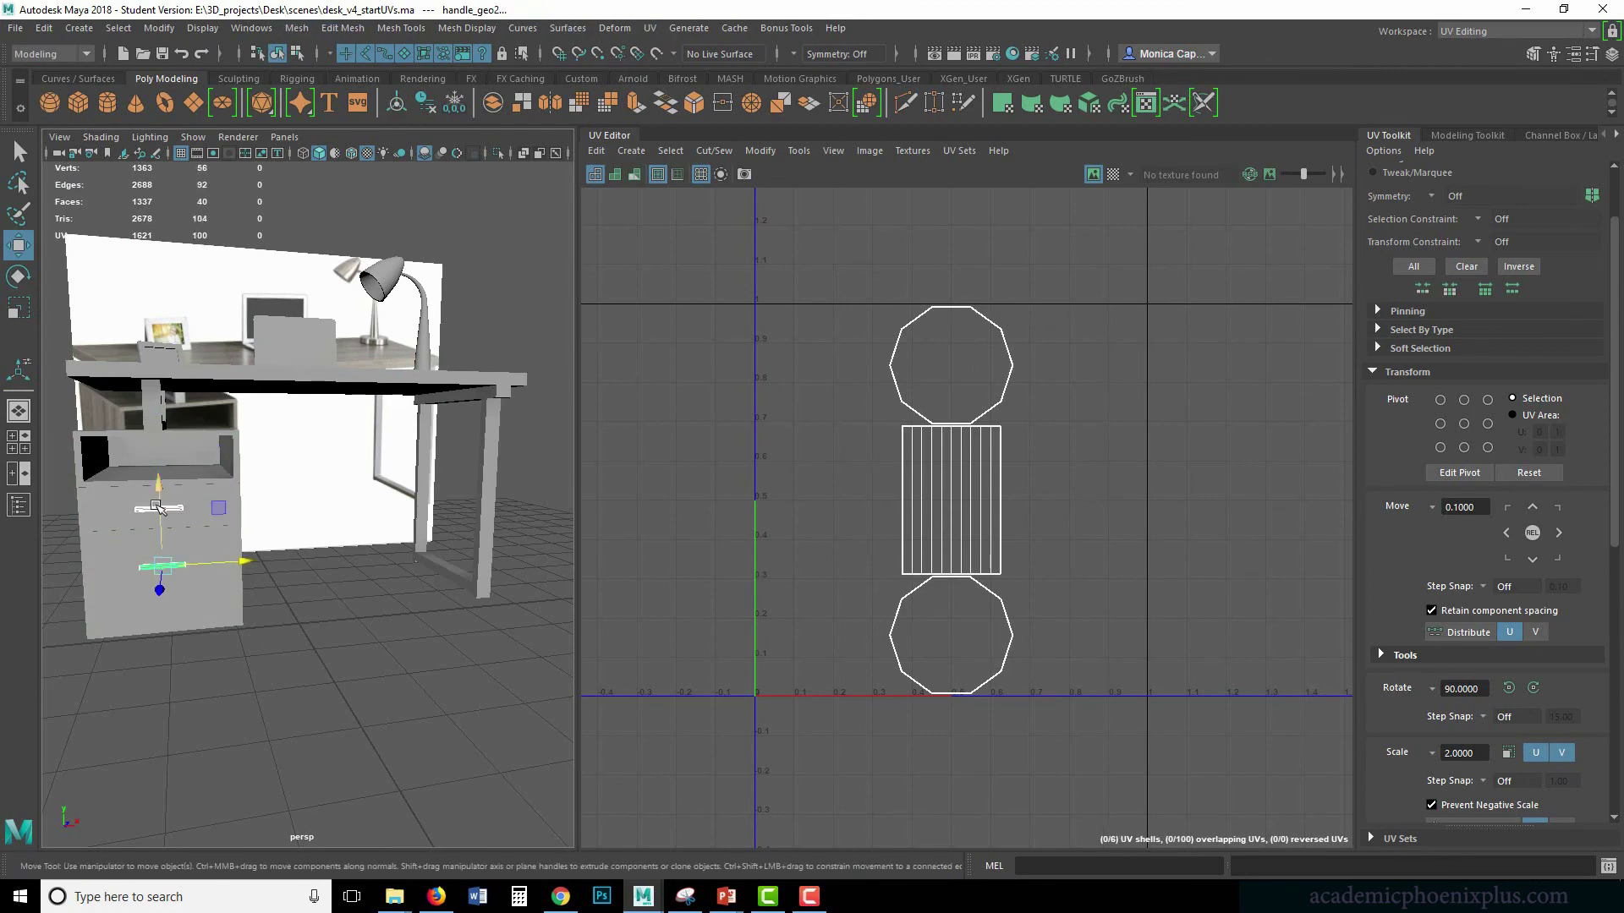
left_click(231, 461, "shift")
left_click(406, 360, "shift")
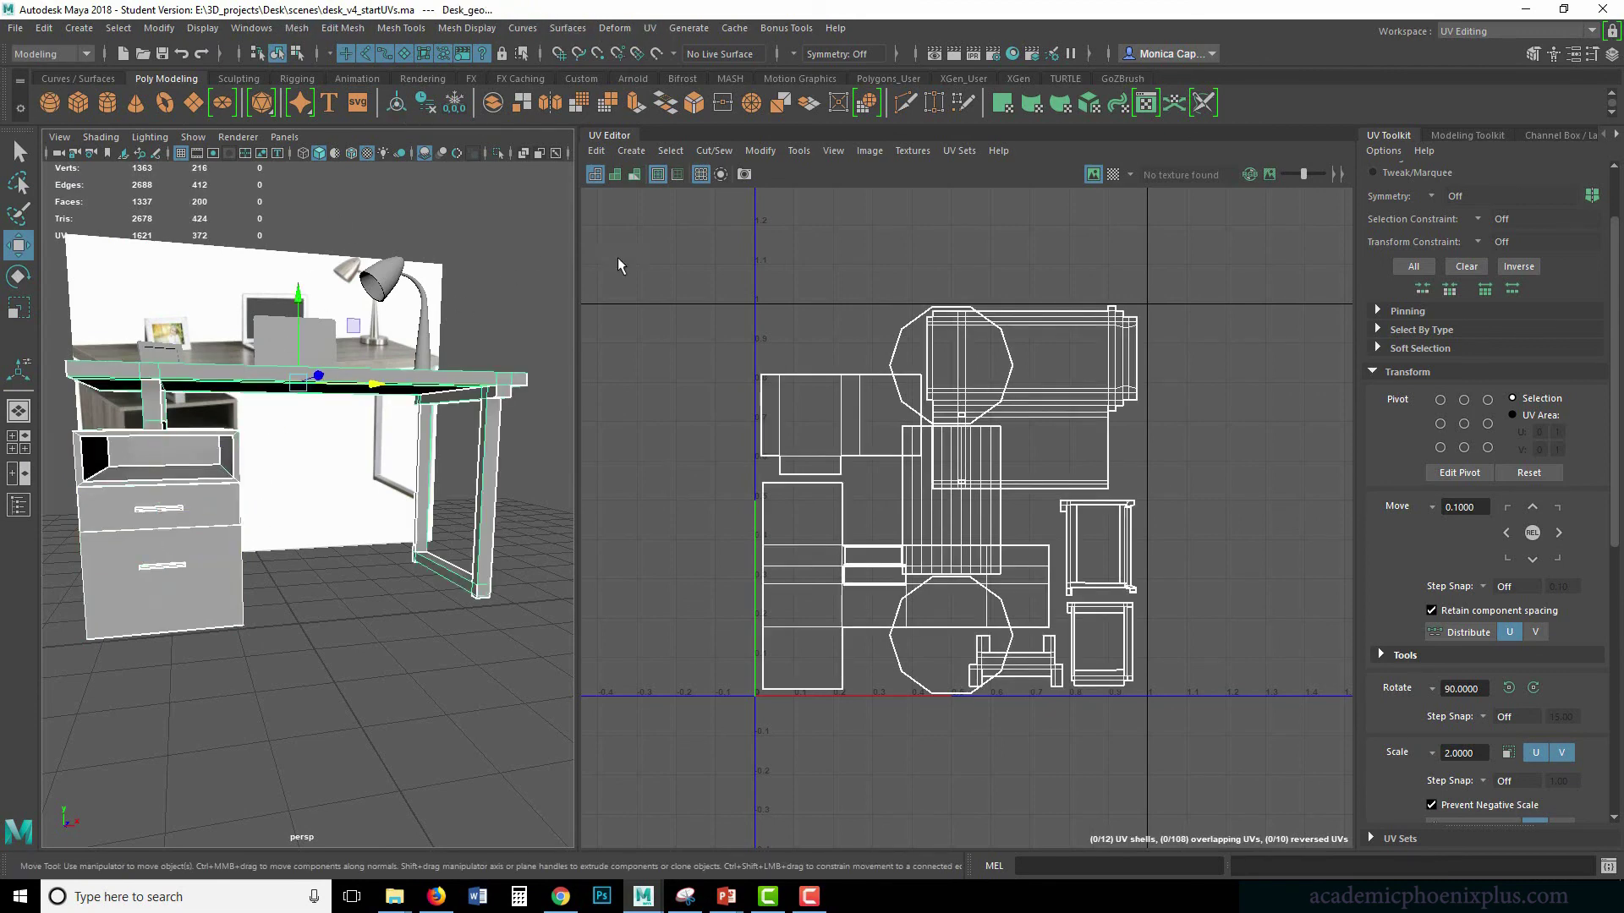
- Shrink the upper handle's three UV shells together and place them in the tile's upper left corner, above the compartment interior shell
right_click_drag(920, 503, 890, 499)
left_click(918, 504)
double_click(920, 504)
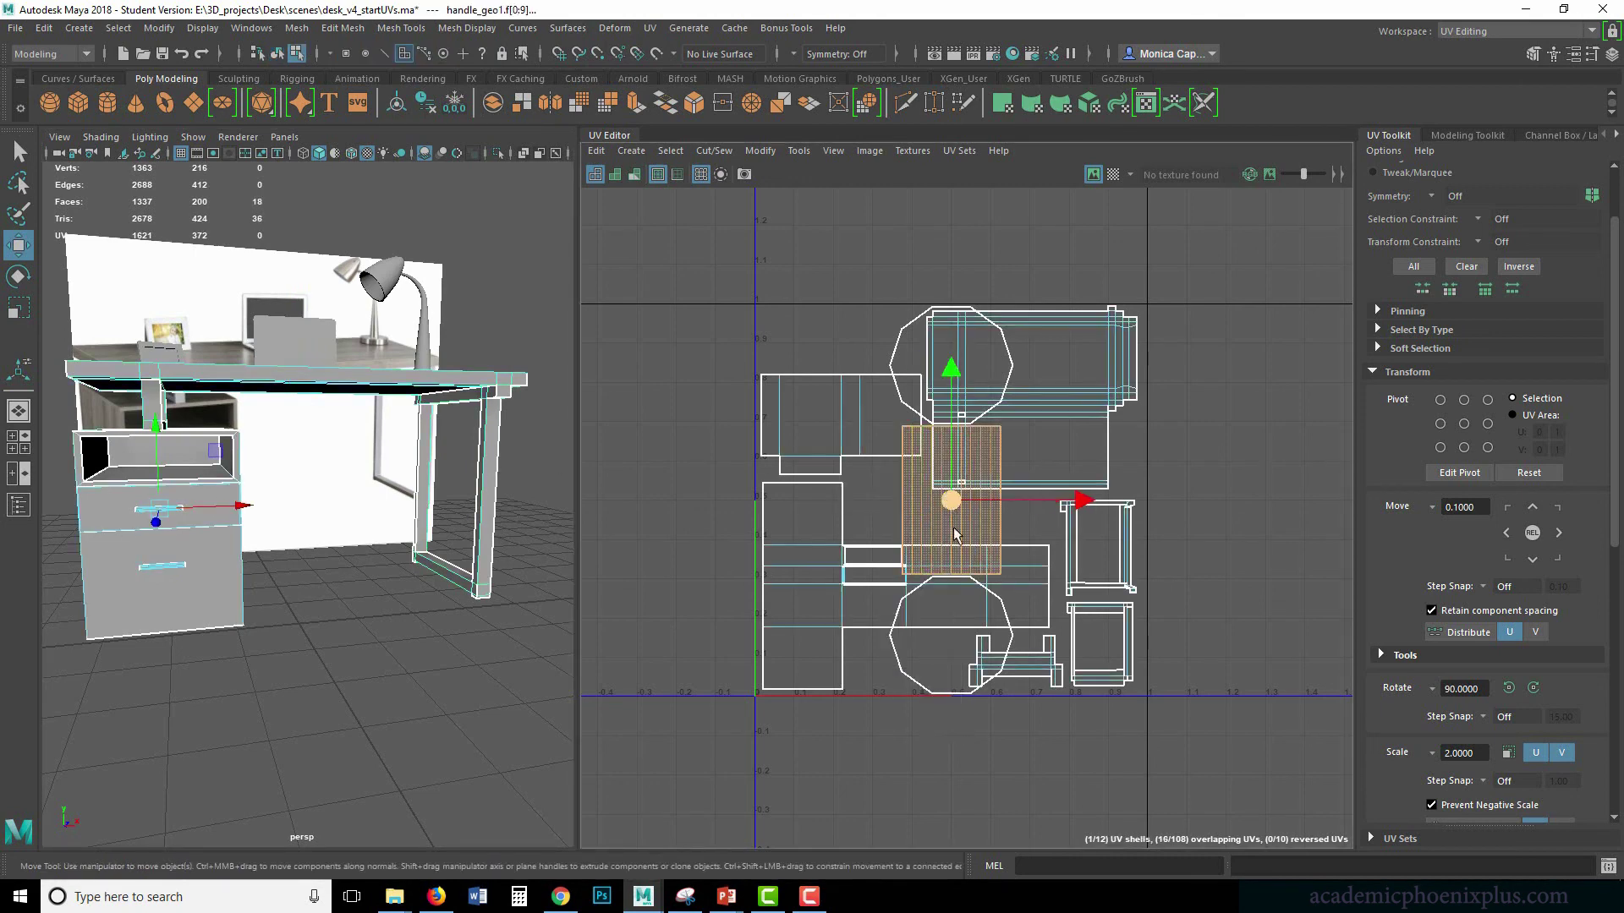
double_click(934, 634, "shift")
double_click(920, 359, "shift")
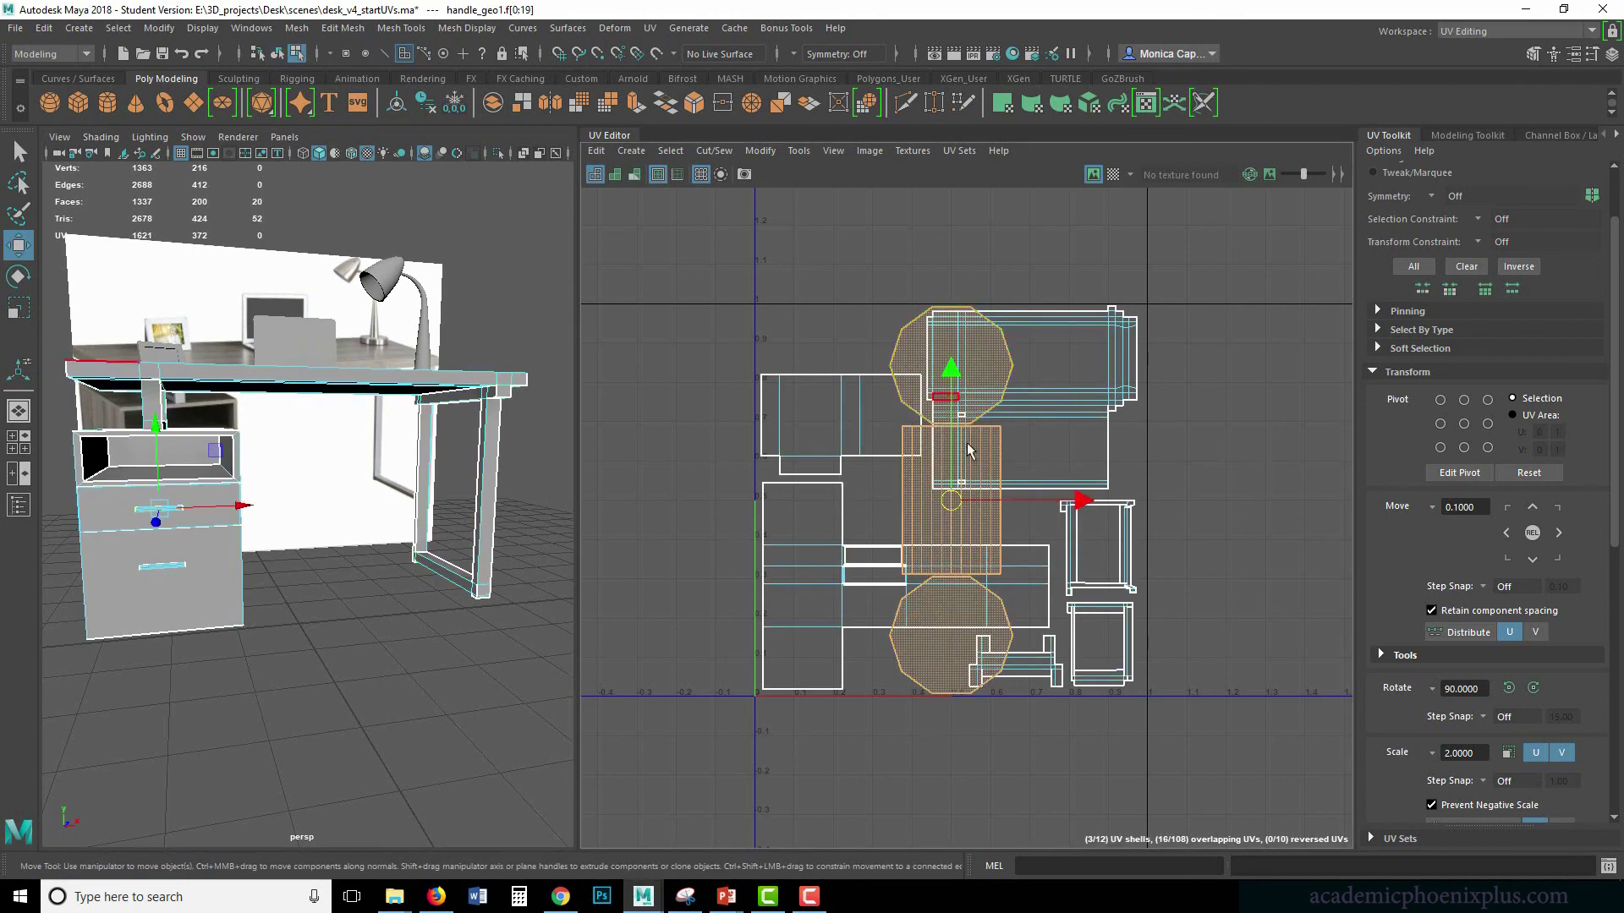
left_click_drag(951, 501, 556, 577)
key("r")
key("w")
left_click_drag(647, 497, 755, 349)
key("r")
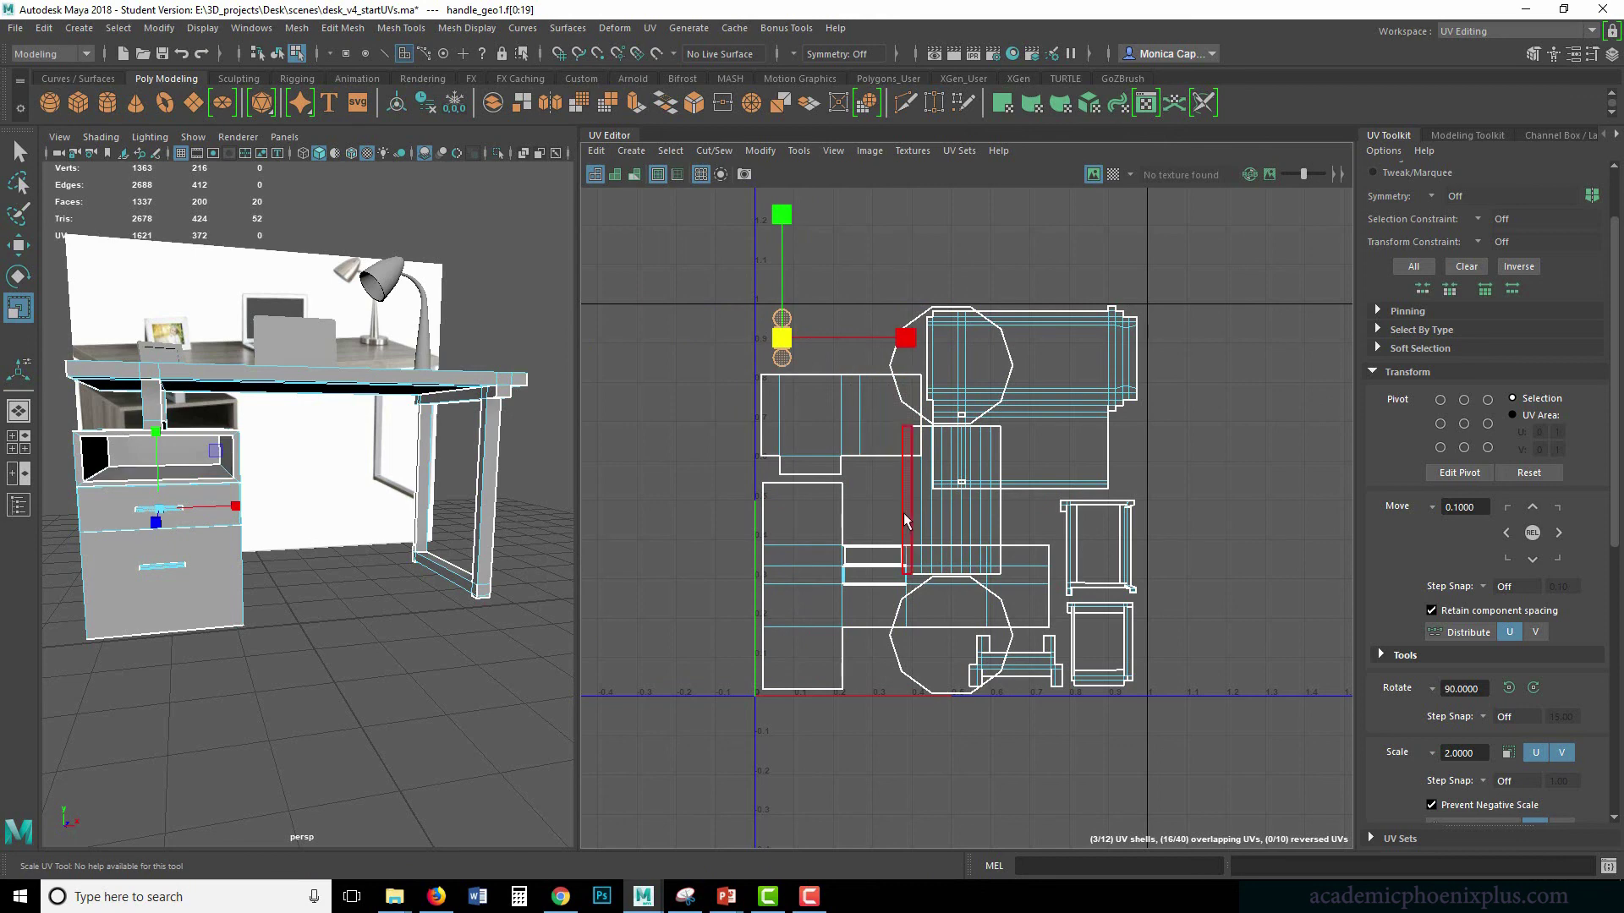
- Shrink the lower handle's three UV shells to match and place them just to the right of the upper handle's shells
double_click(911, 507)
left_click(915, 352, "shift")
left_click_drag(950, 499, 846, 597)
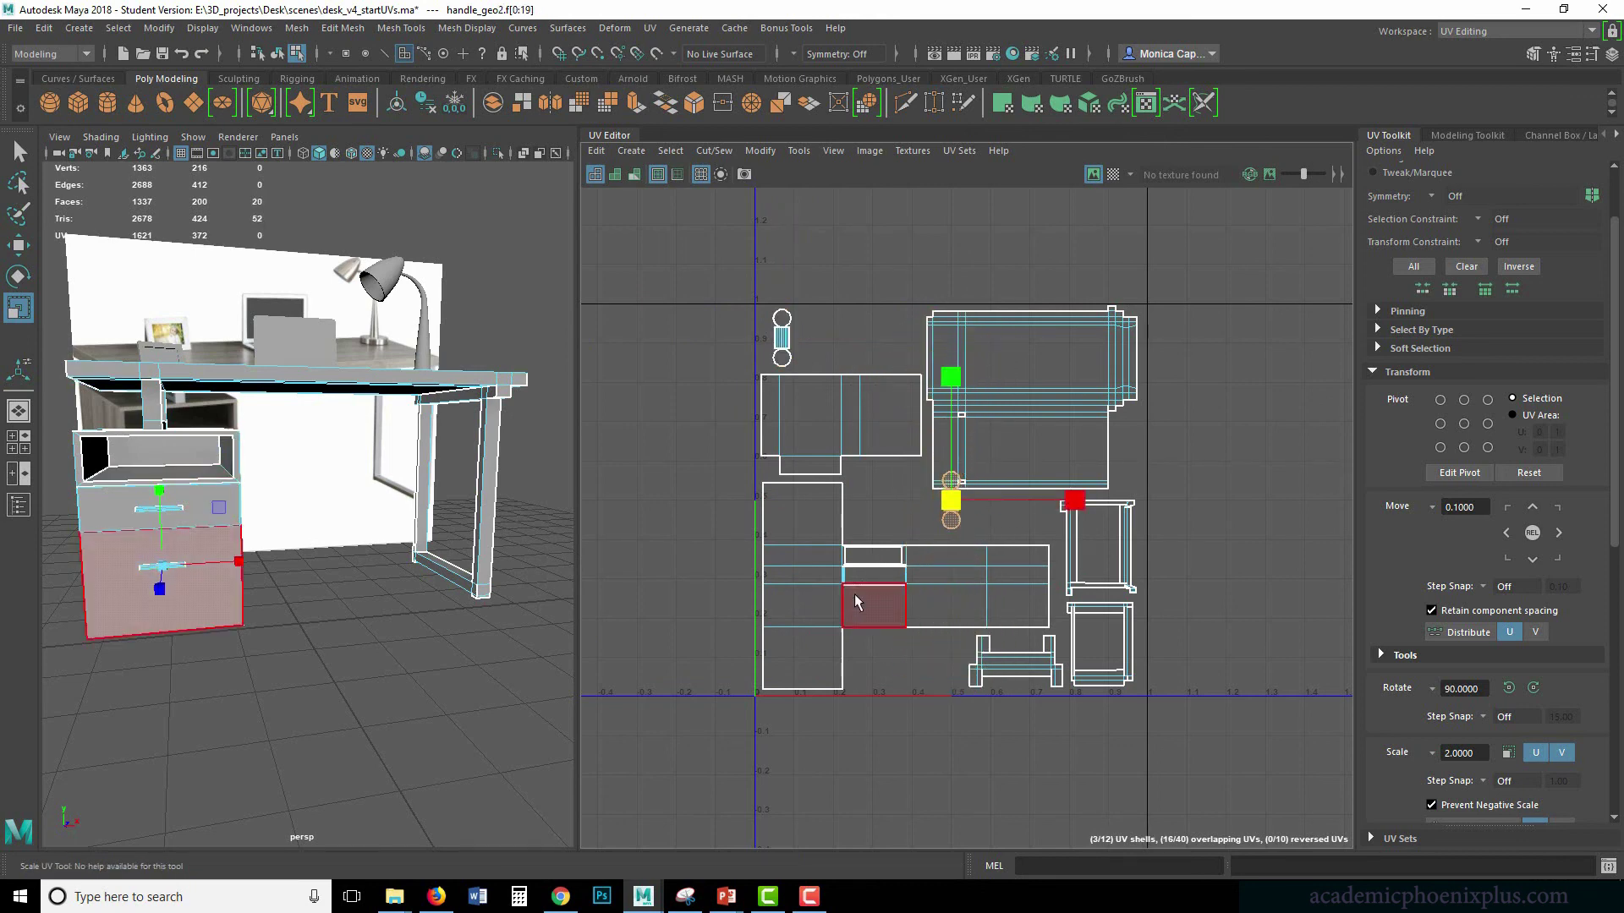
key("w")
left_click_drag(949, 500, 806, 337)
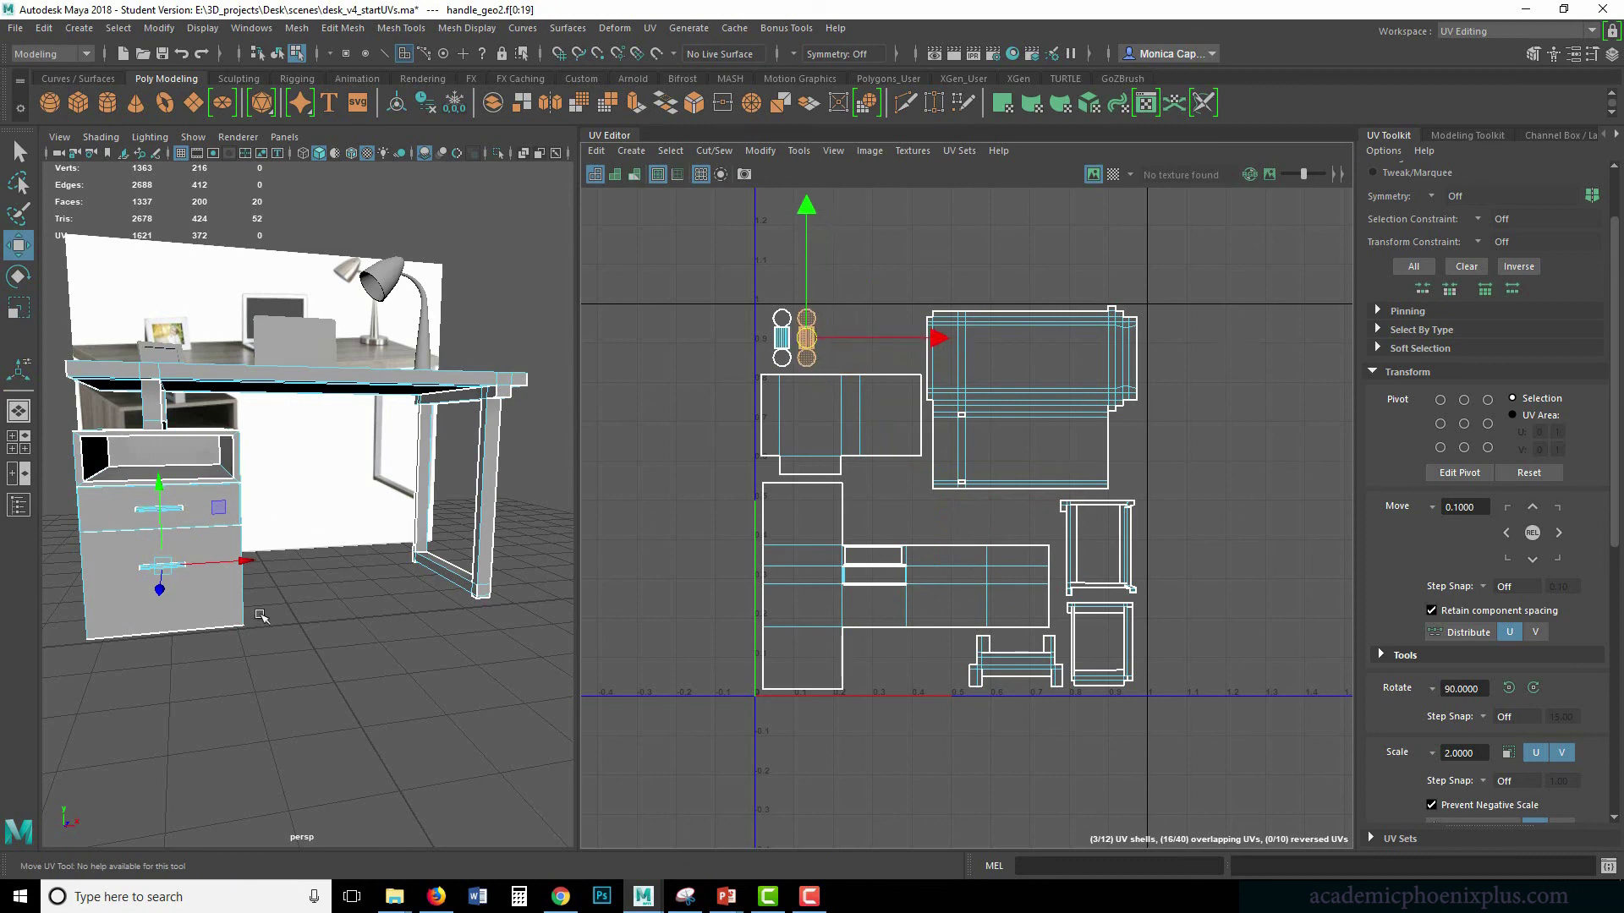
- Select the whole desk group in object mode to check its combined UV layout, and save the scene
left_click(290, 623)
right_click_drag(169, 508, 271, 414)
left_click(381, 622)
left_click(215, 595)
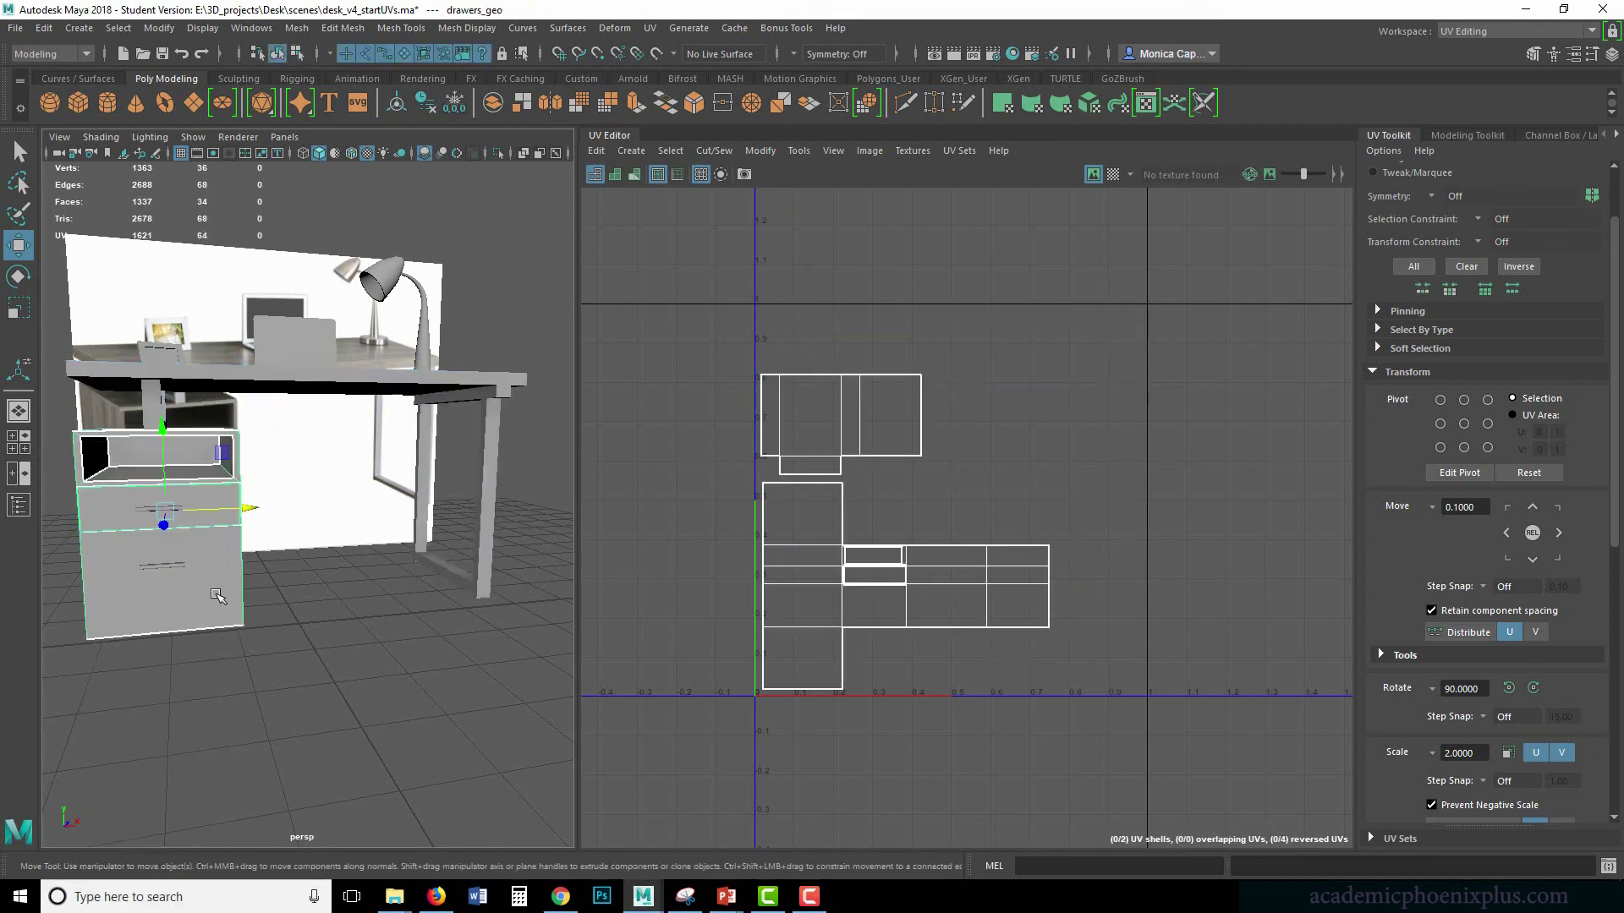
key("Up")
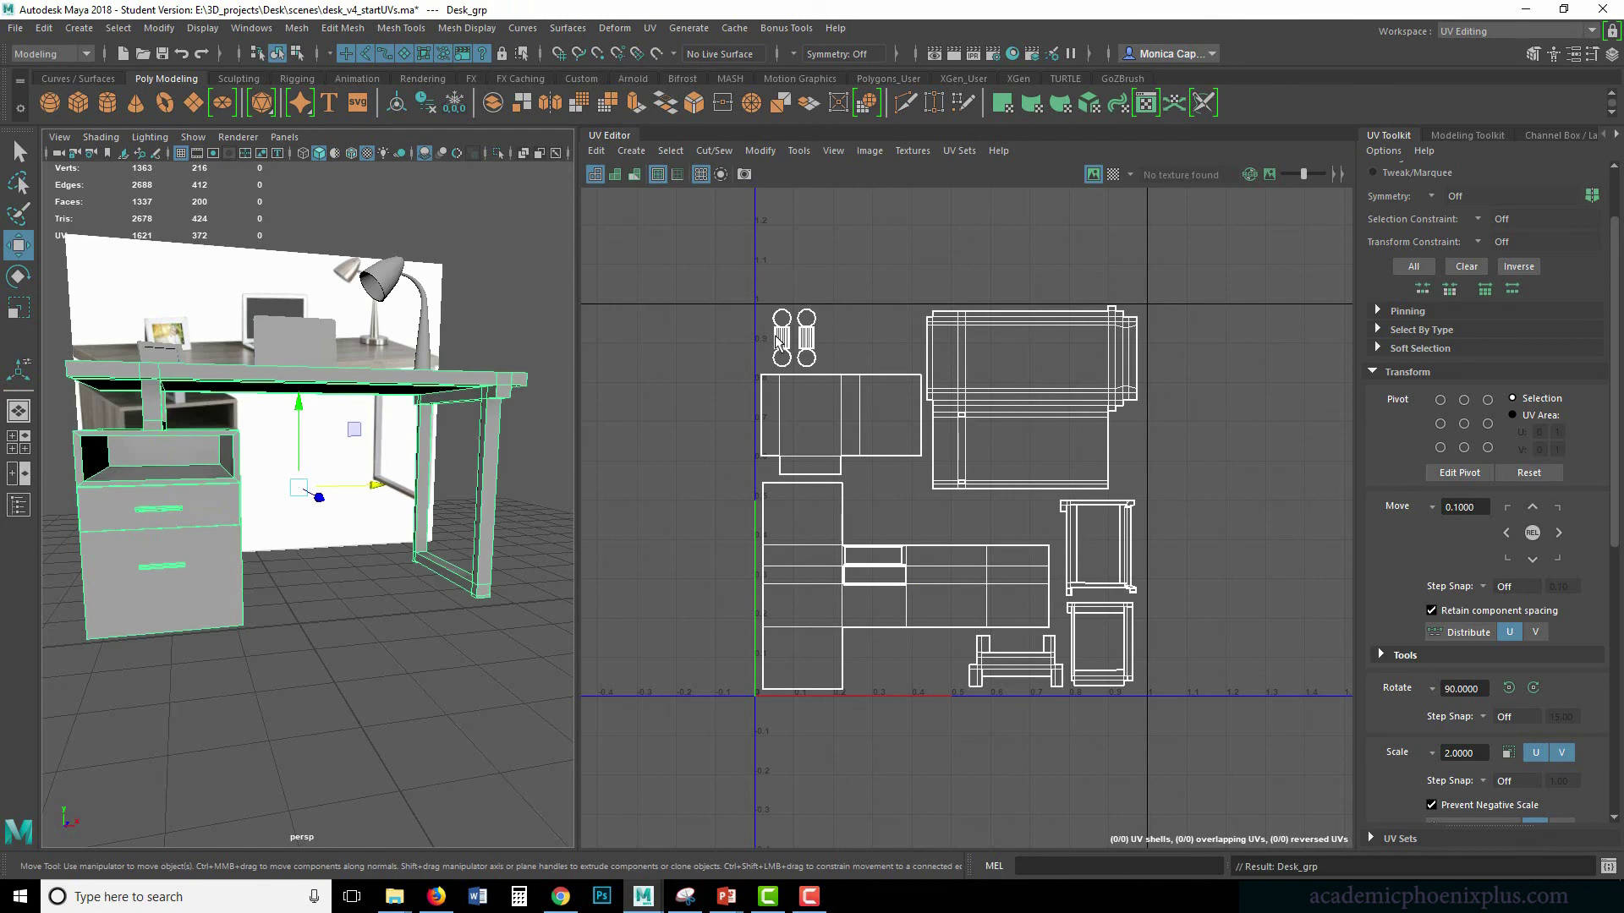
left_click_drag(196, 582, 259, 593, "alt")
key("ctrl+s")
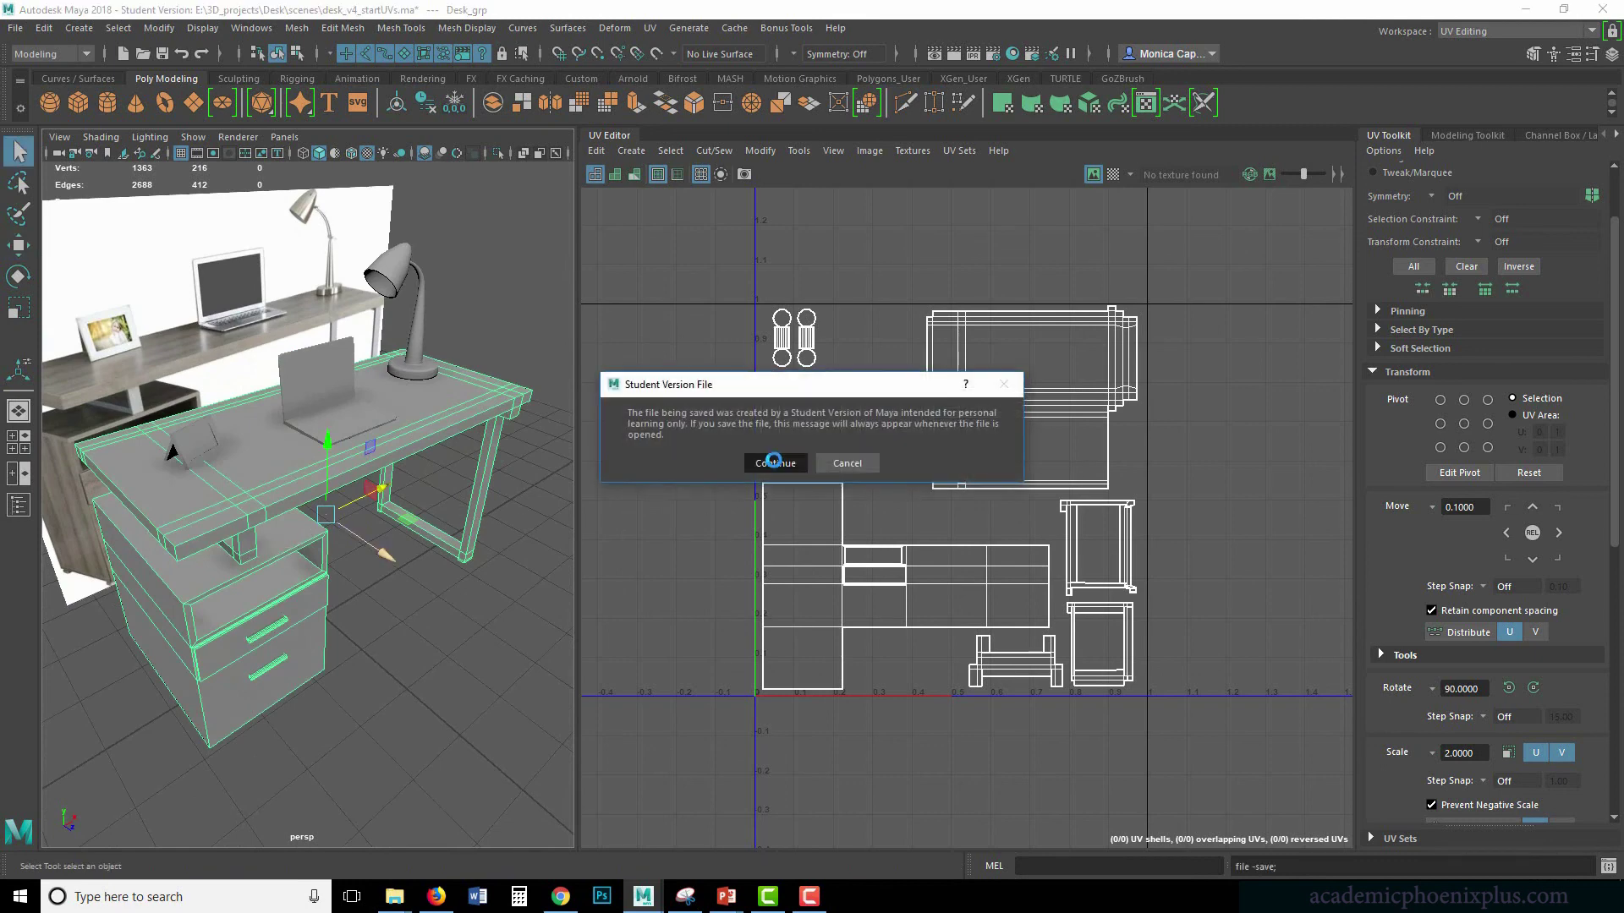
left_click(775, 463)
- Select the picture frame standing on the desk and focus the view on it
left_click(214, 455)
key("w")
key("f")
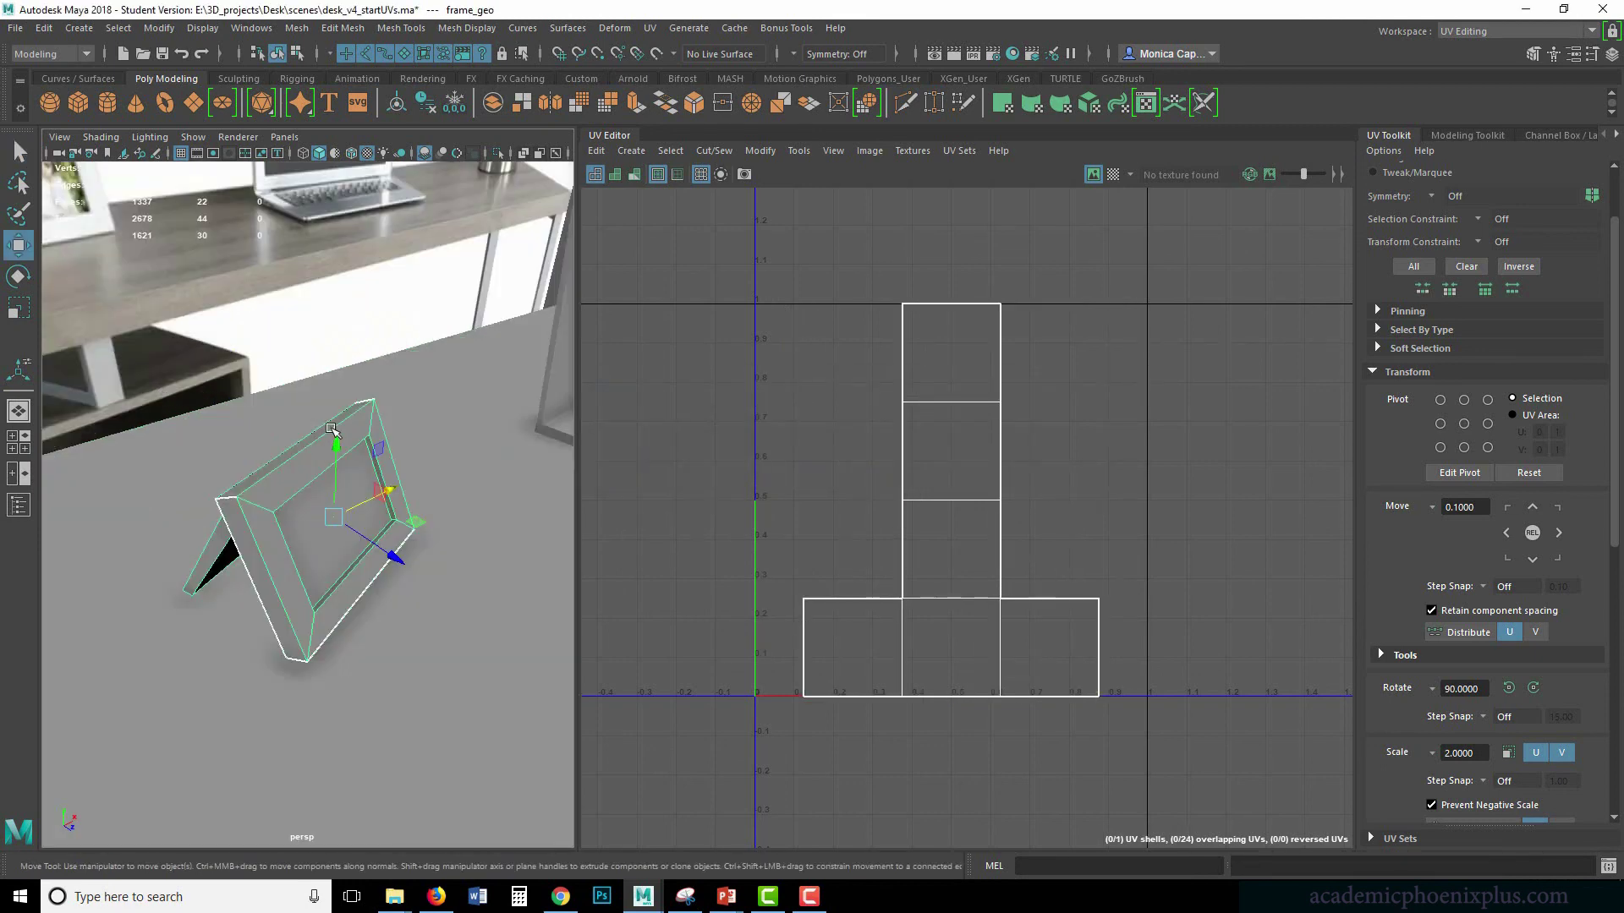
middle_click_drag(428, 459, 360, 383, "alt")
scroll(359, 382, "down", 4)
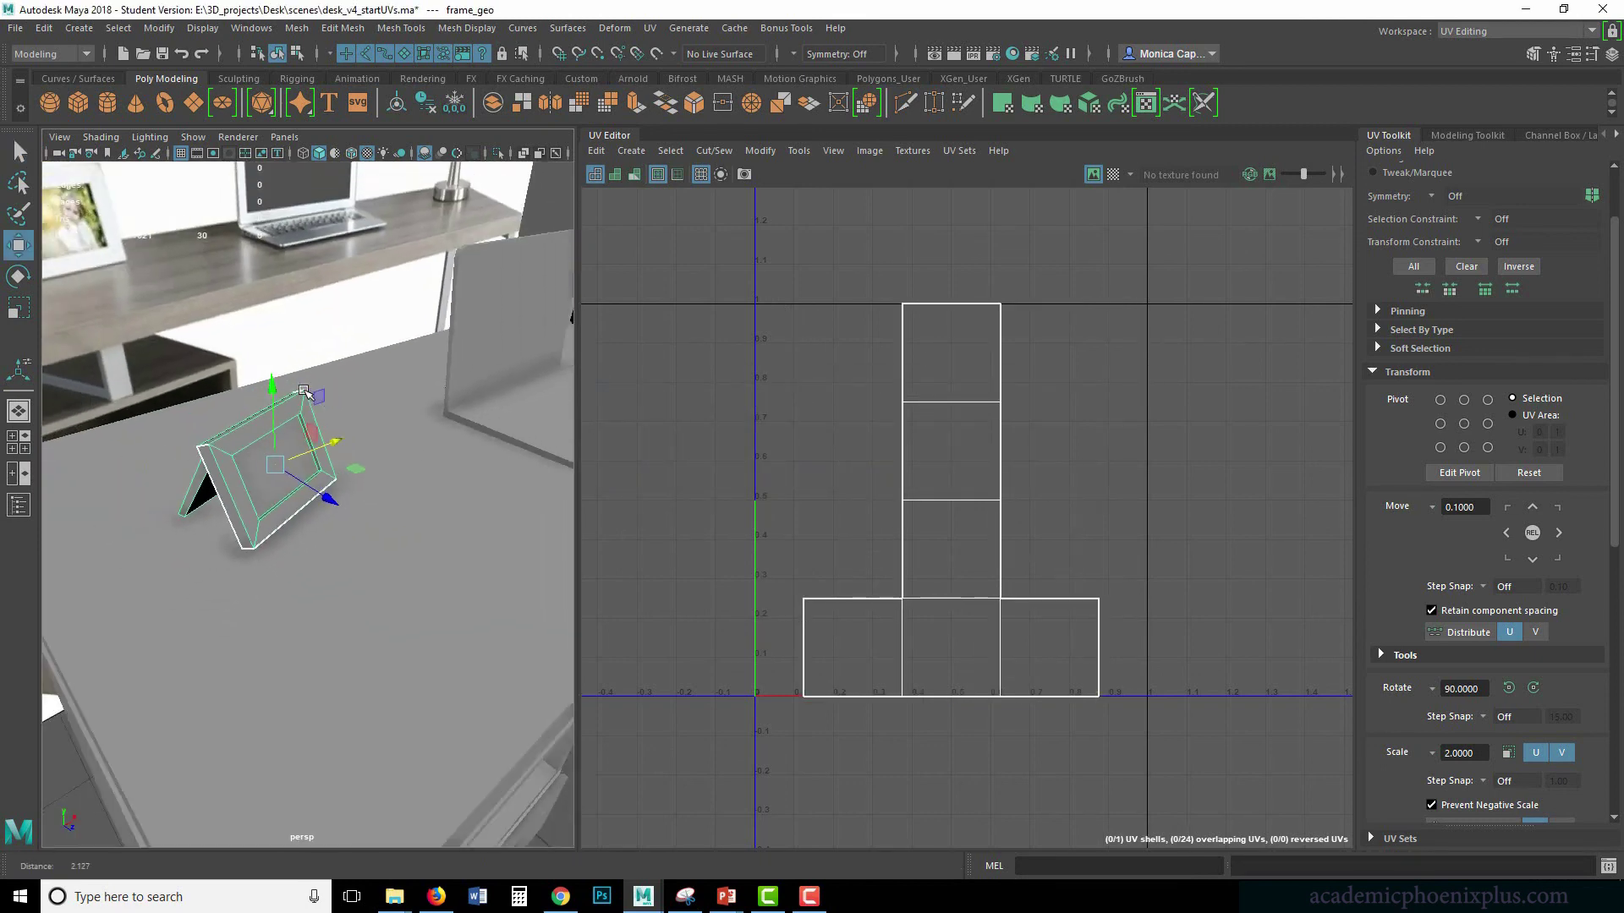
- Try an Automatic UV projection on the picture frame, inspect the frame's front, and undo the projection
left_click(650, 28)
left_click(729, 123)
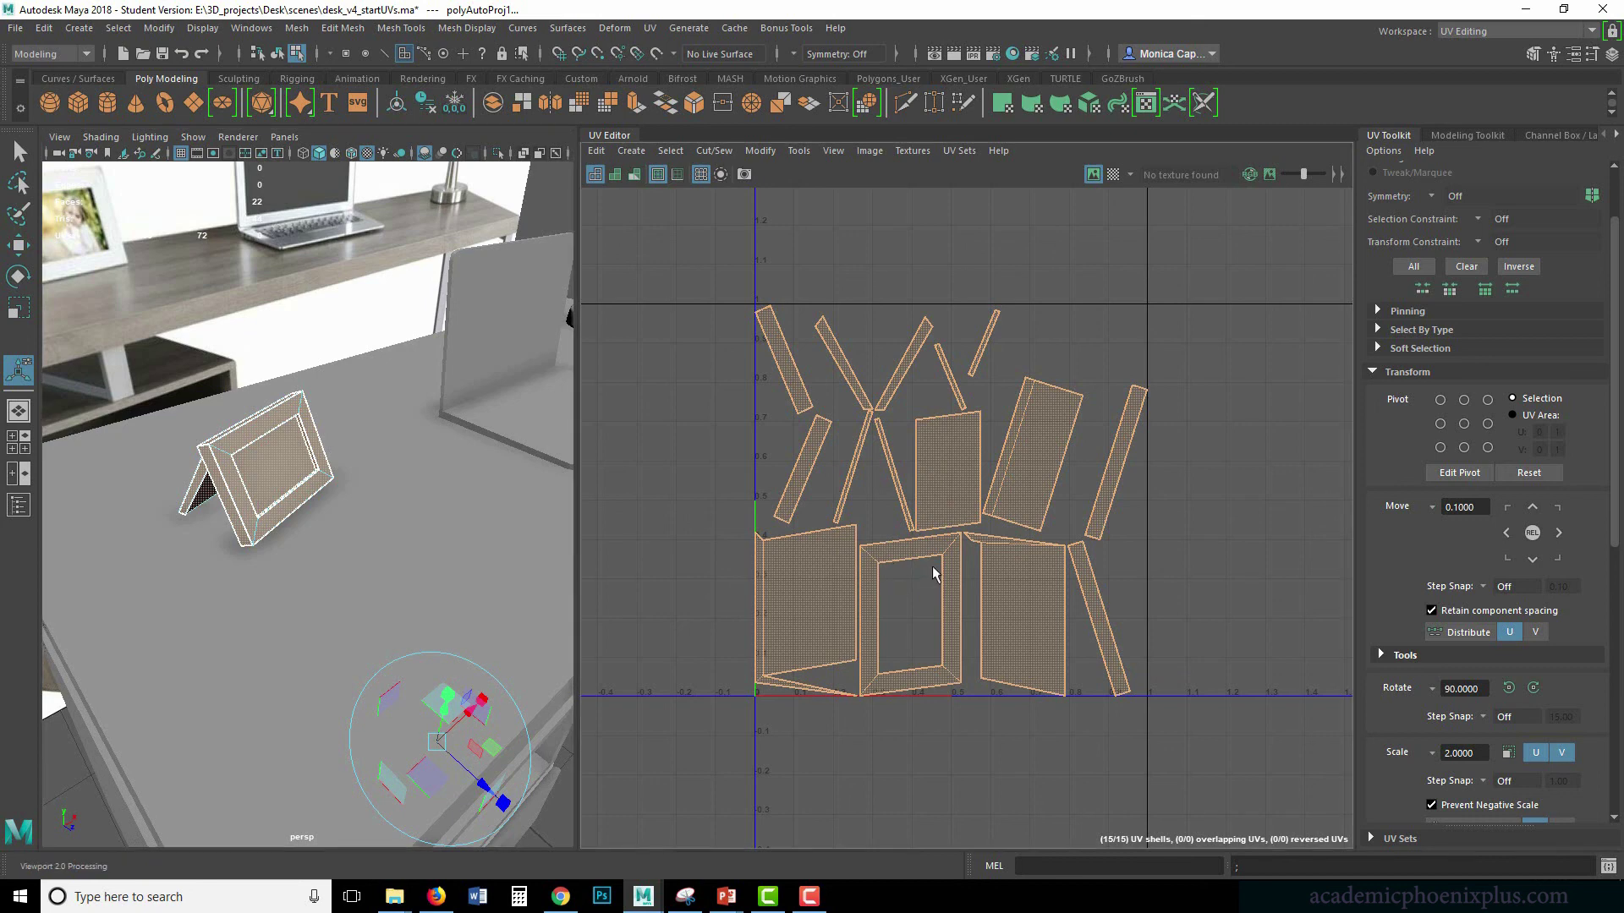
left_click_drag(326, 427, 293, 415, "alt")
right_click_drag(370, 330, 609, 398, "alt")
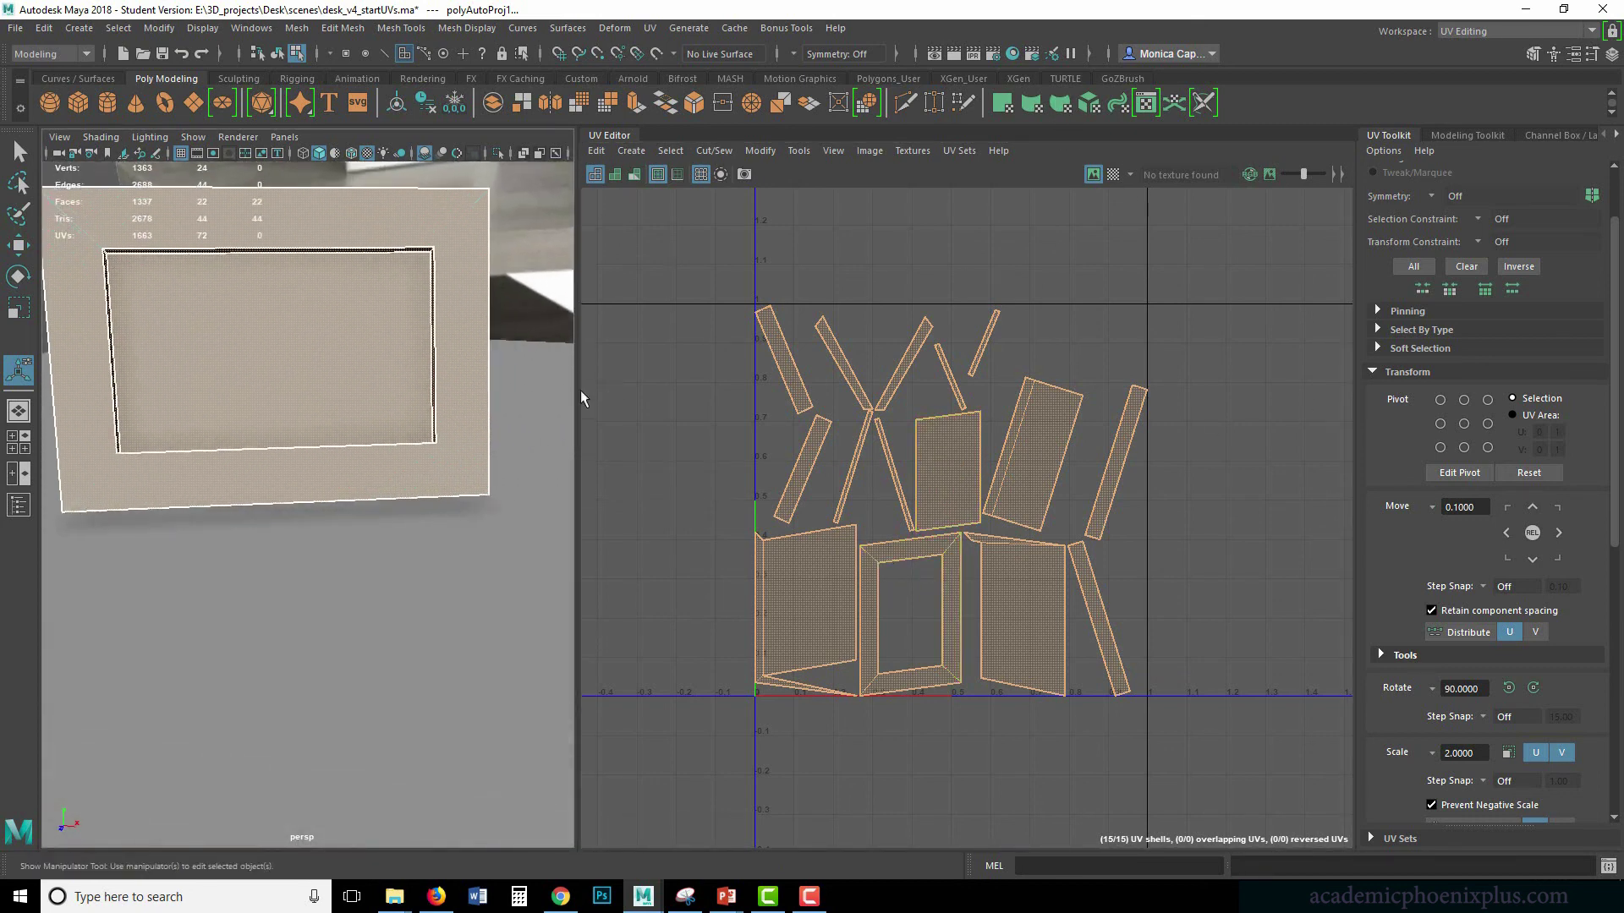
middle_click_drag(433, 358, 442, 417, "alt")
key("ctrl+z")
- Select the lower and right-hand faces of the picture frame's front border
right_click_drag(420, 428, 342, 491, "alt")
left_click(367, 511)
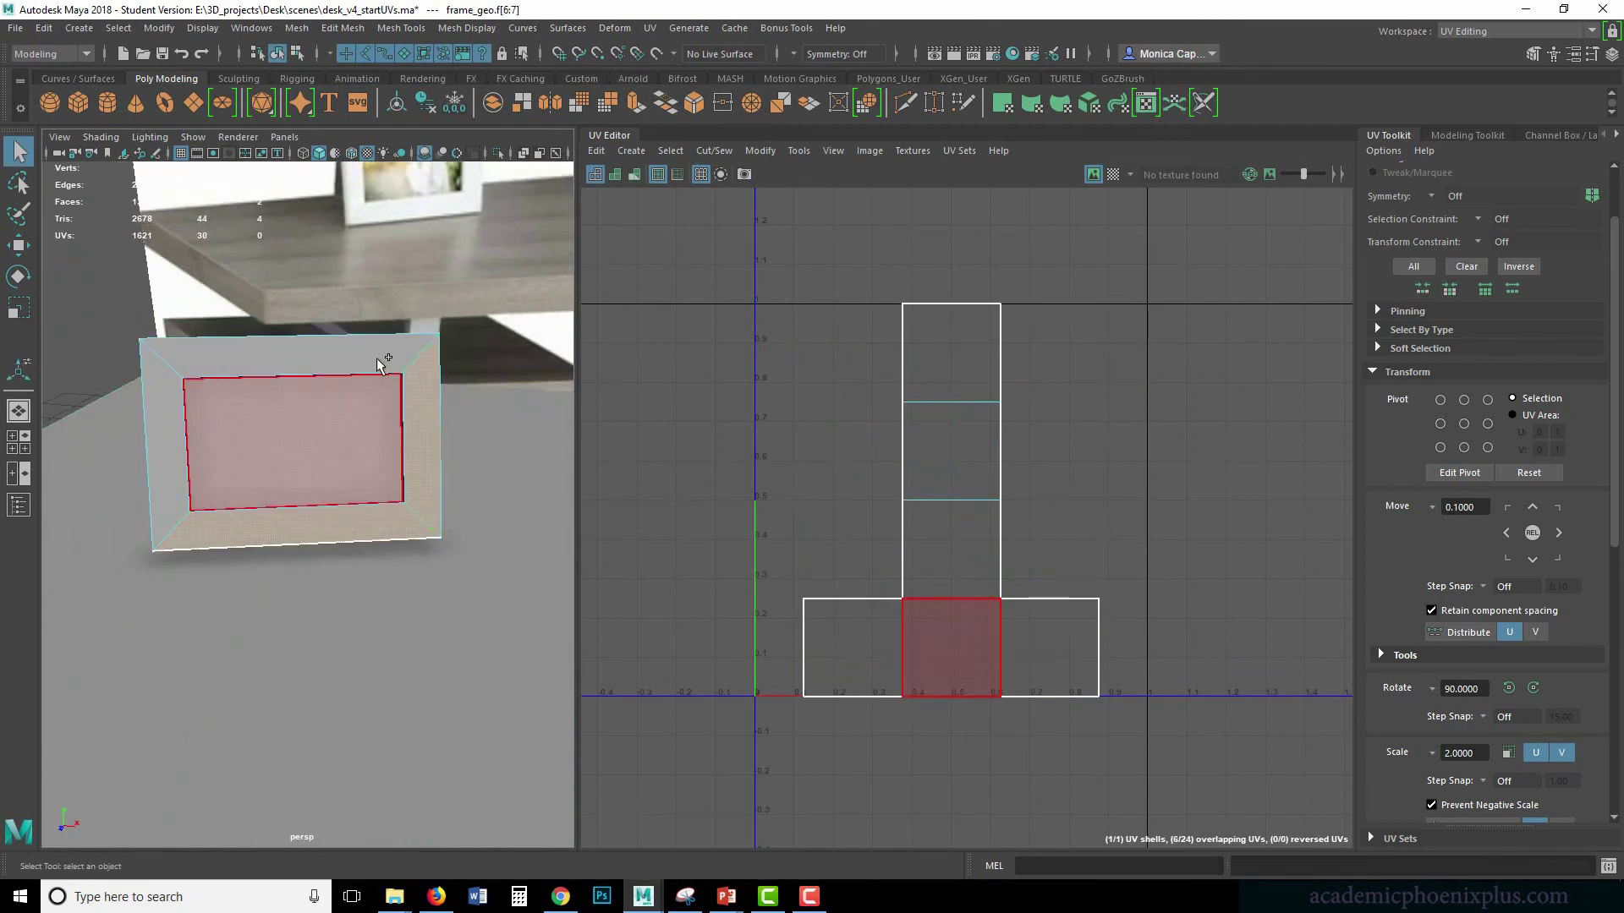